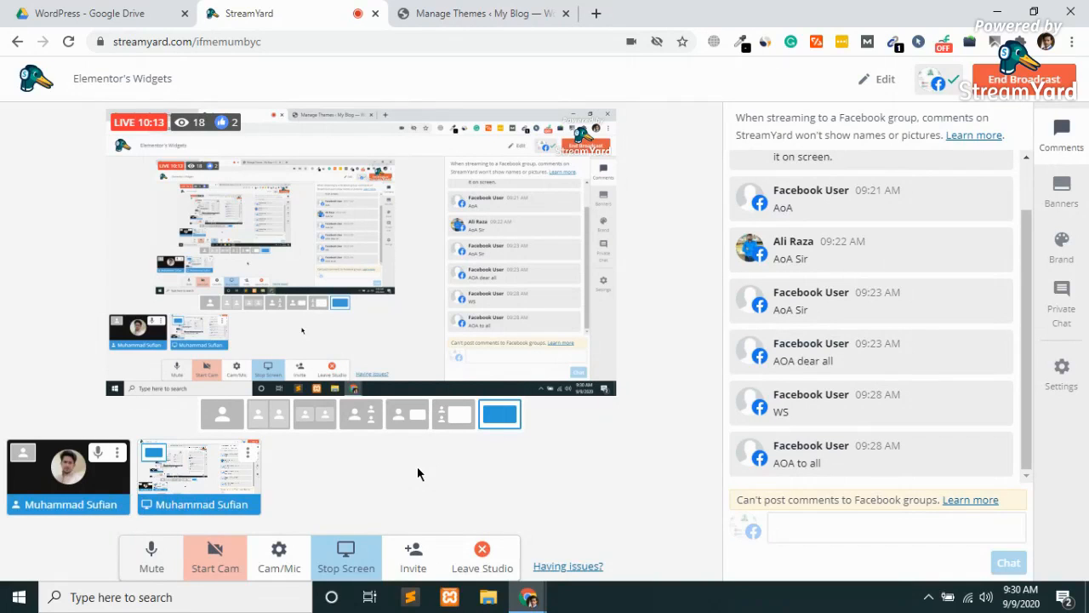
pyautogui.moveTo(790, 315)
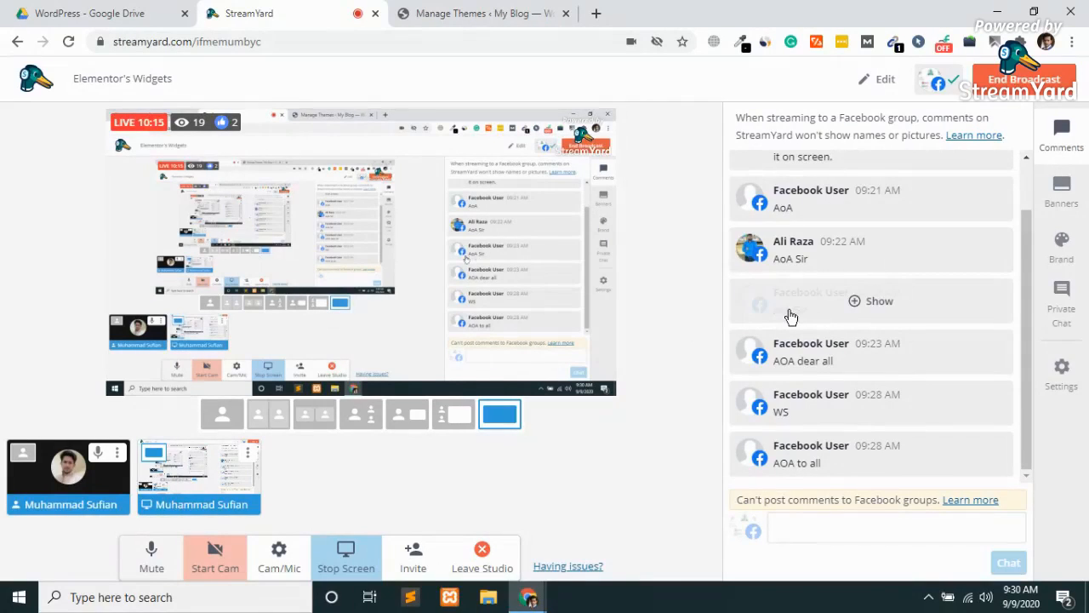
pyautogui.scroll(1, 792, 316)
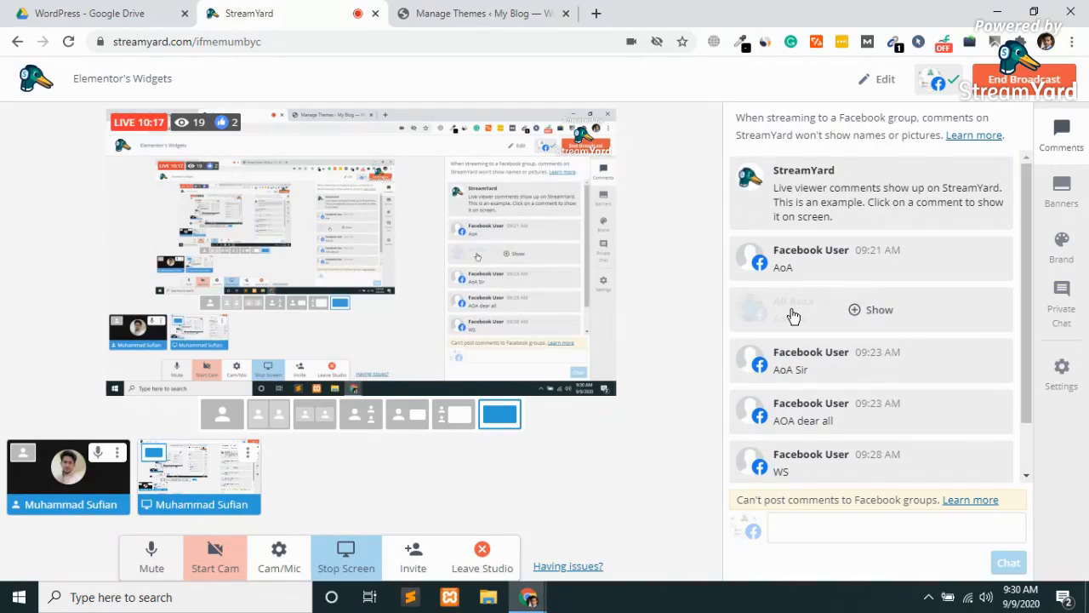
pyautogui.scroll(-1, 792, 316)
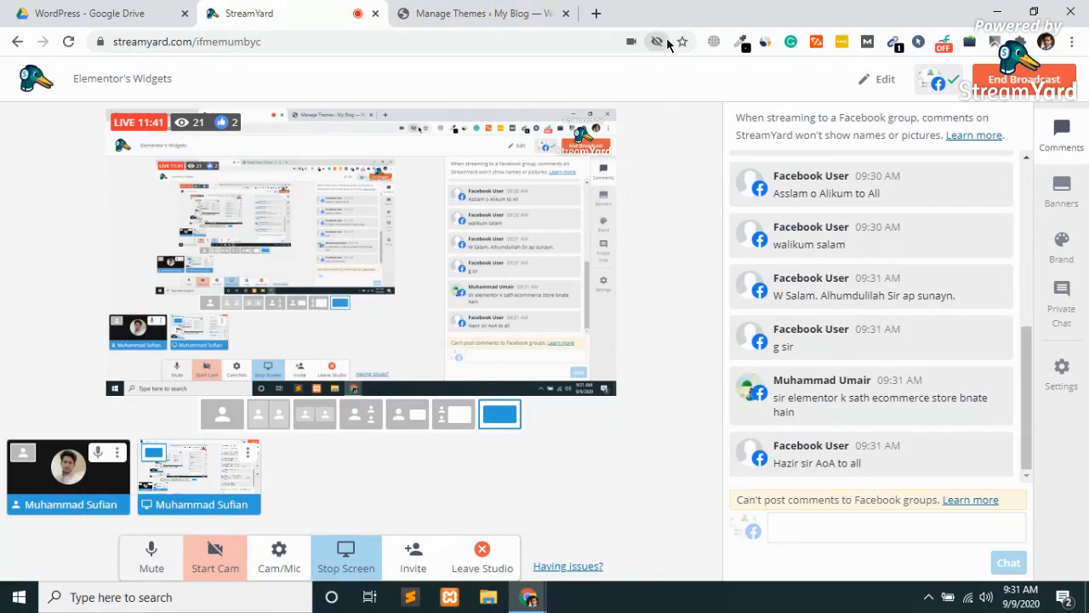
# Switch to the WordPress admin's Themes page and look over the installed themes
pyautogui.click(463, 13)
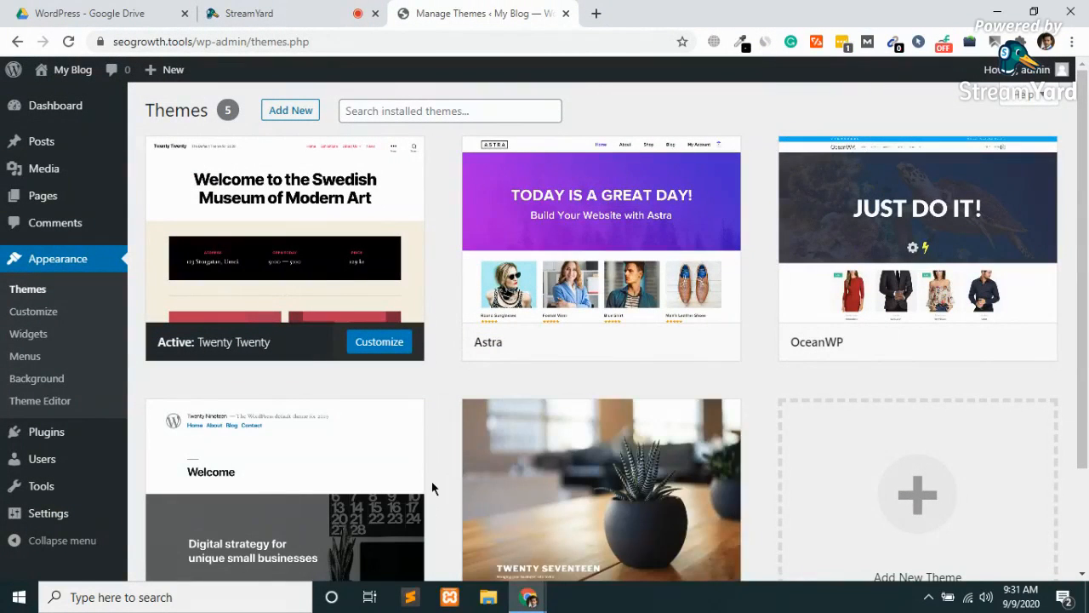
pyautogui.scroll(-3, 432, 487)
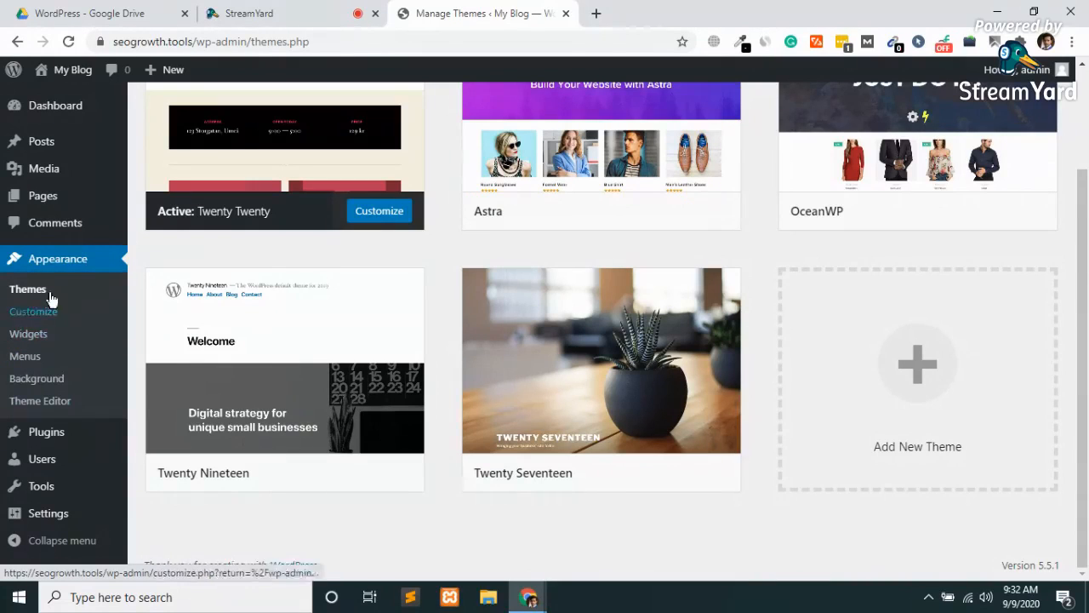
pyautogui.moveTo(14, 441)
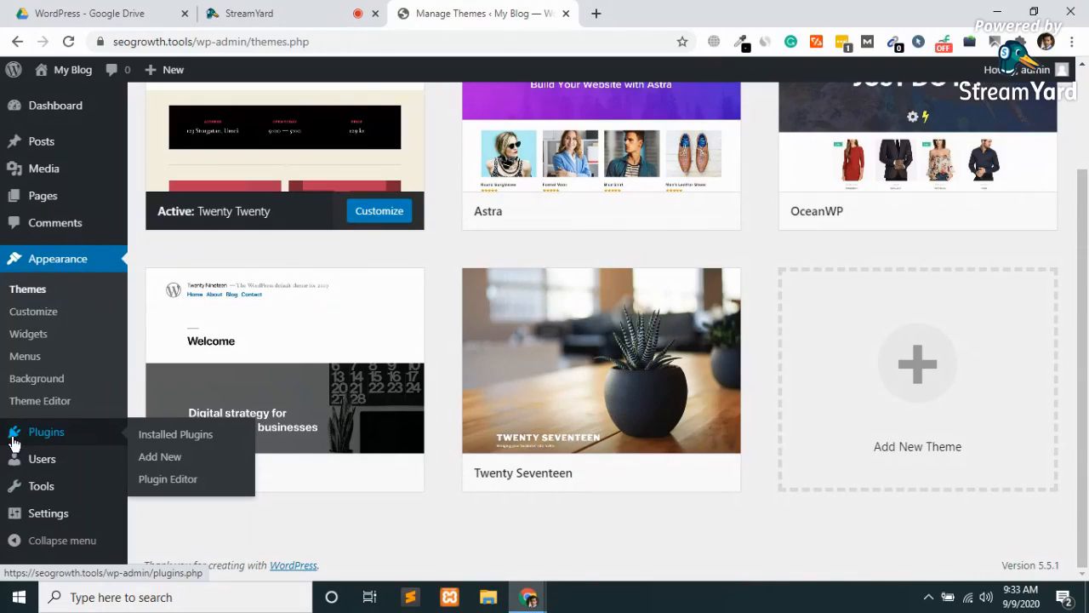
# Load seogrowth.tools/cpanel in a new browser tab and log in to cPanel with the prefilled credentials
pyautogui.click(598, 13)
pyautogui.write('seogrowth.tools')
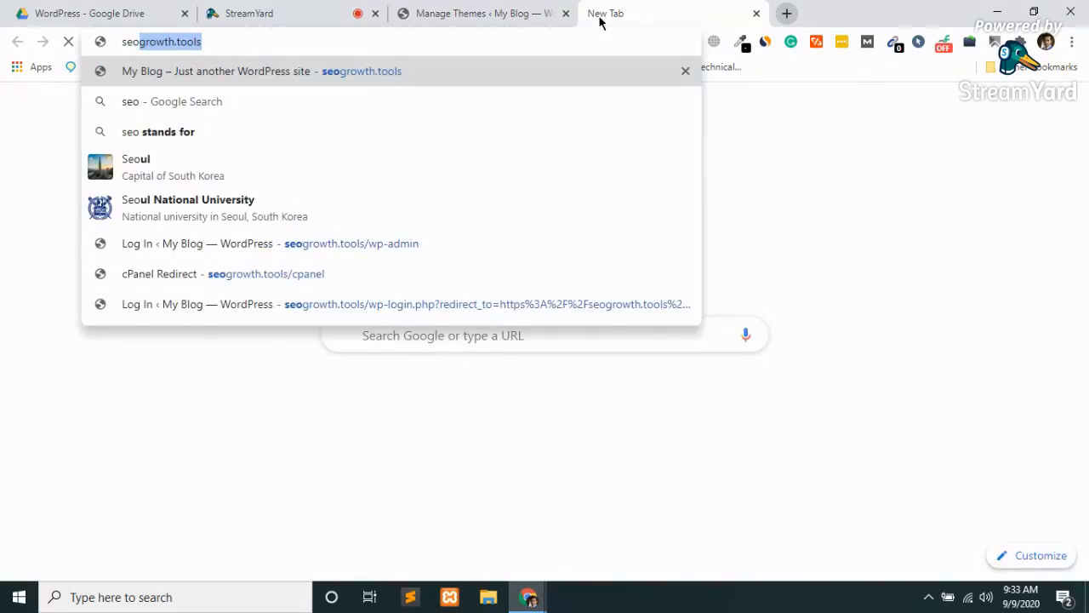
pyautogui.press('Right')
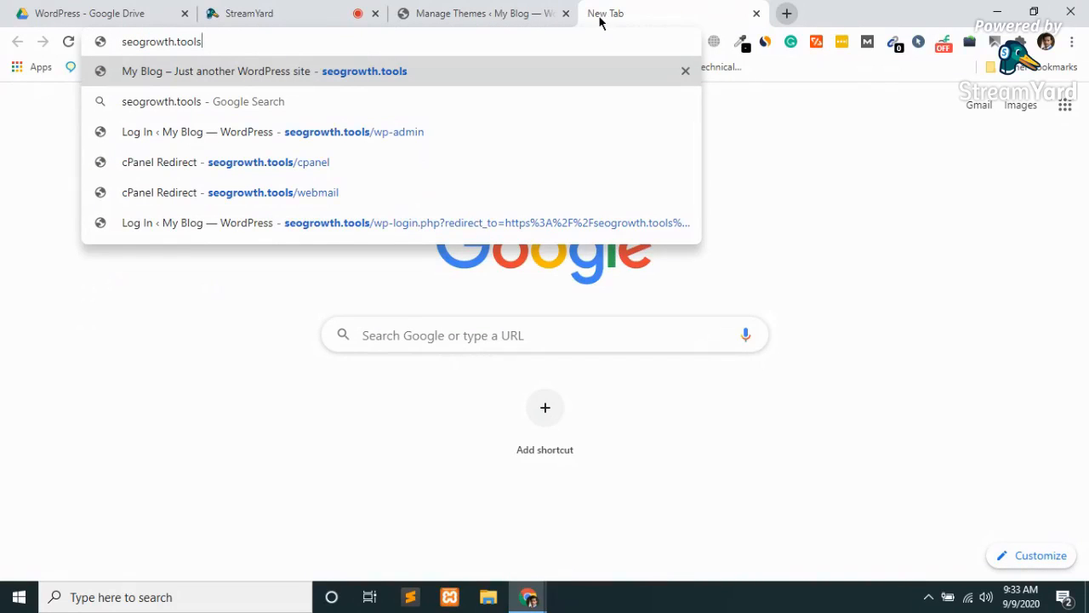
pyautogui.write('/cpan')
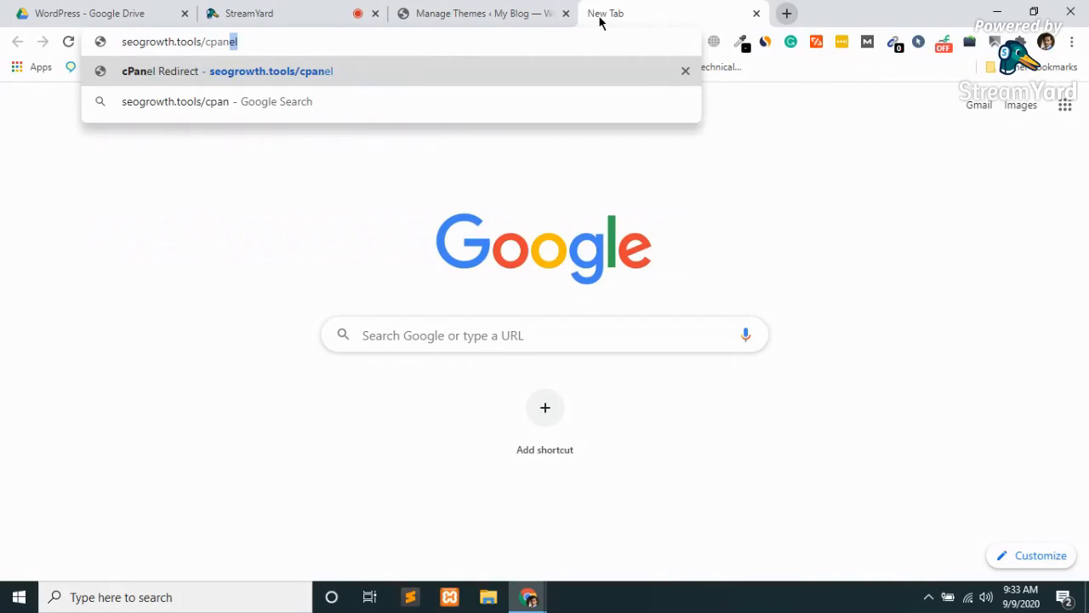
pyautogui.write('el')
pyautogui.press('Return')
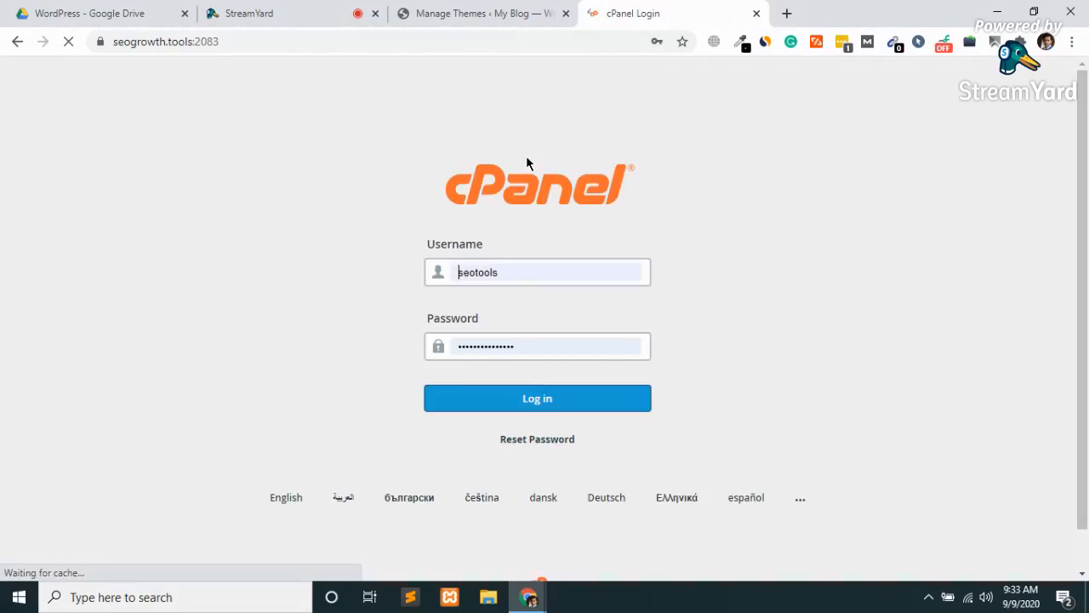
pyautogui.click(513, 400)
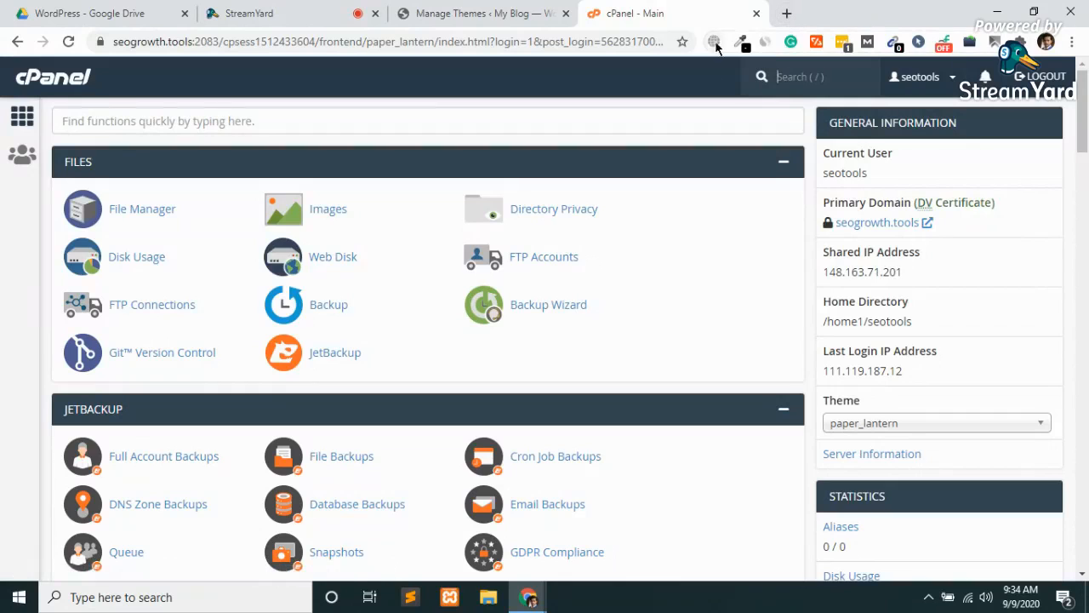
# Return to the WordPress admin and view the live My Blog site in a new browser tab
pyautogui.click(476, 14)
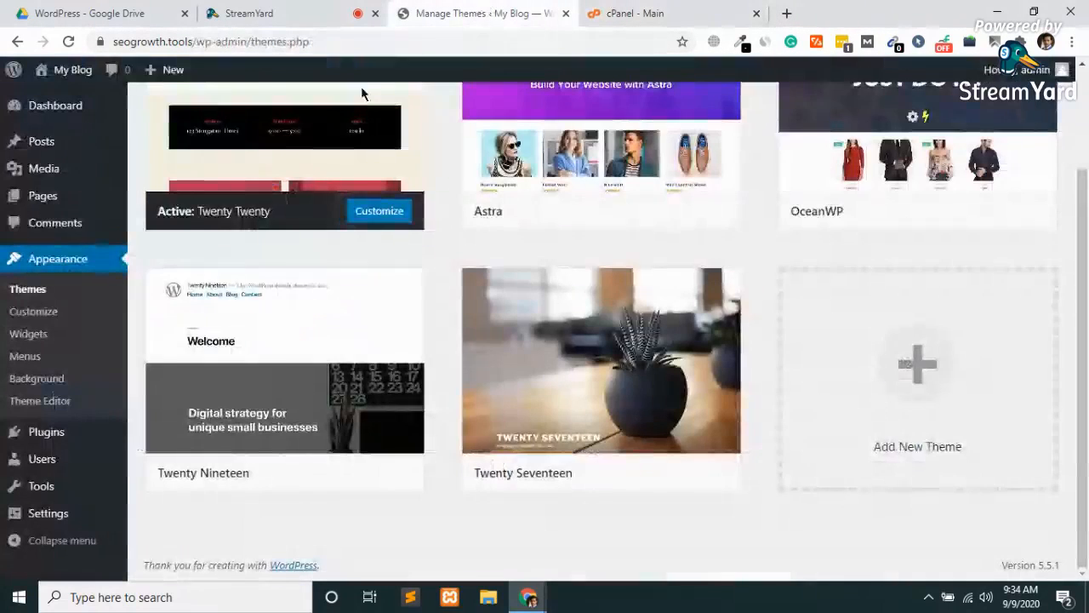
pyautogui.scroll(2, 358, 218)
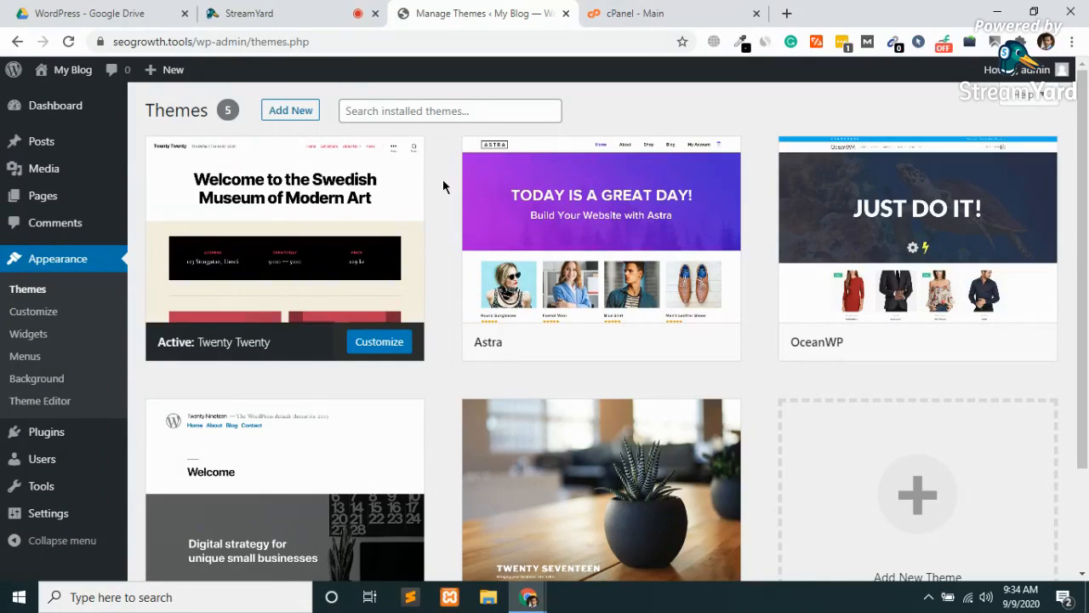
pyautogui.moveTo(85, 77)
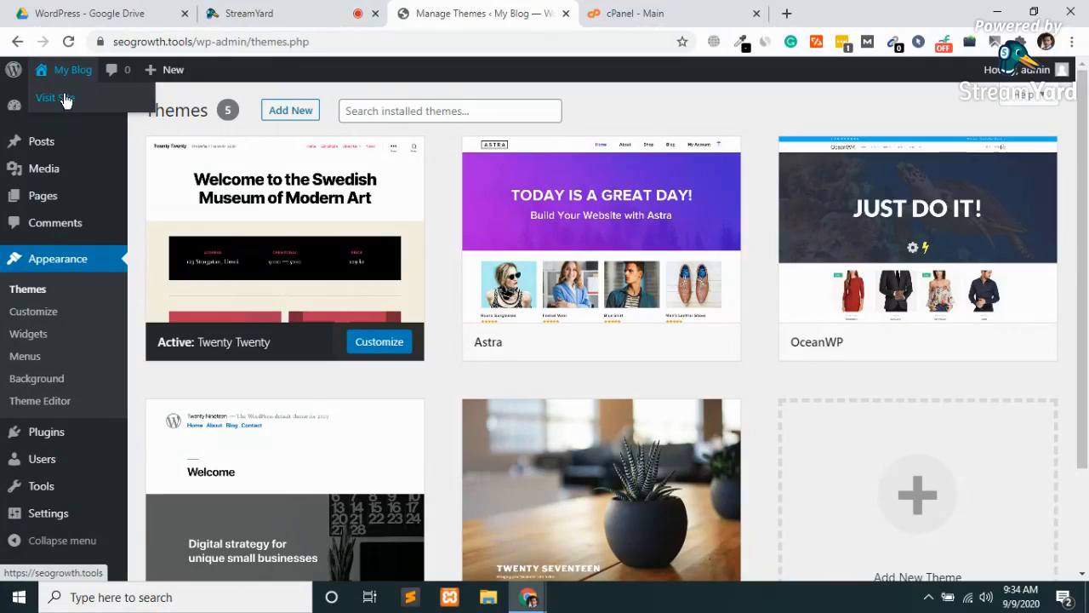
pyautogui.middleClick(66, 99)
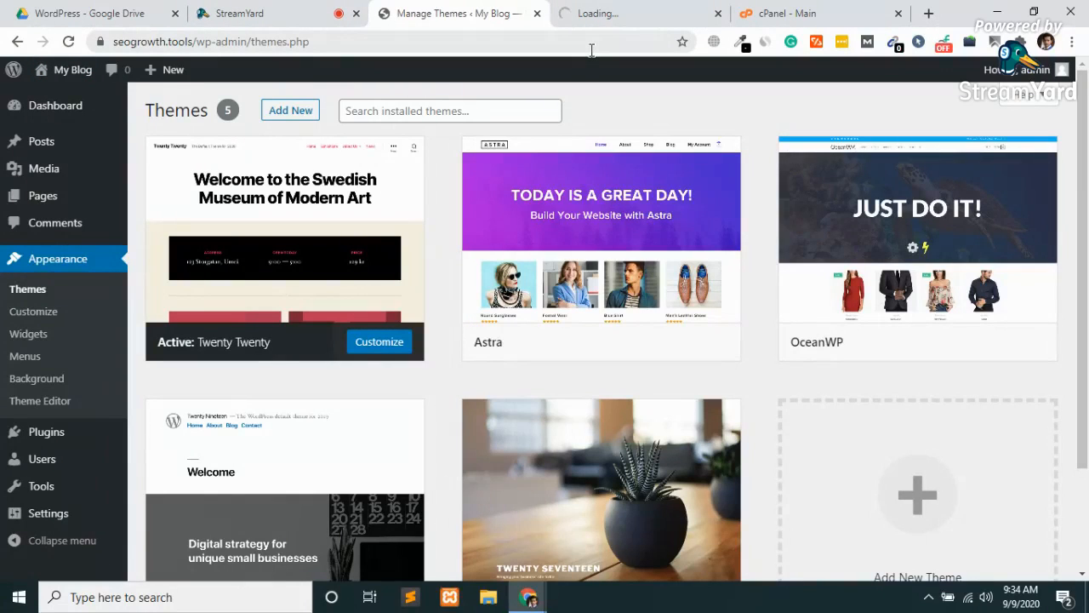
pyautogui.click(649, 10)
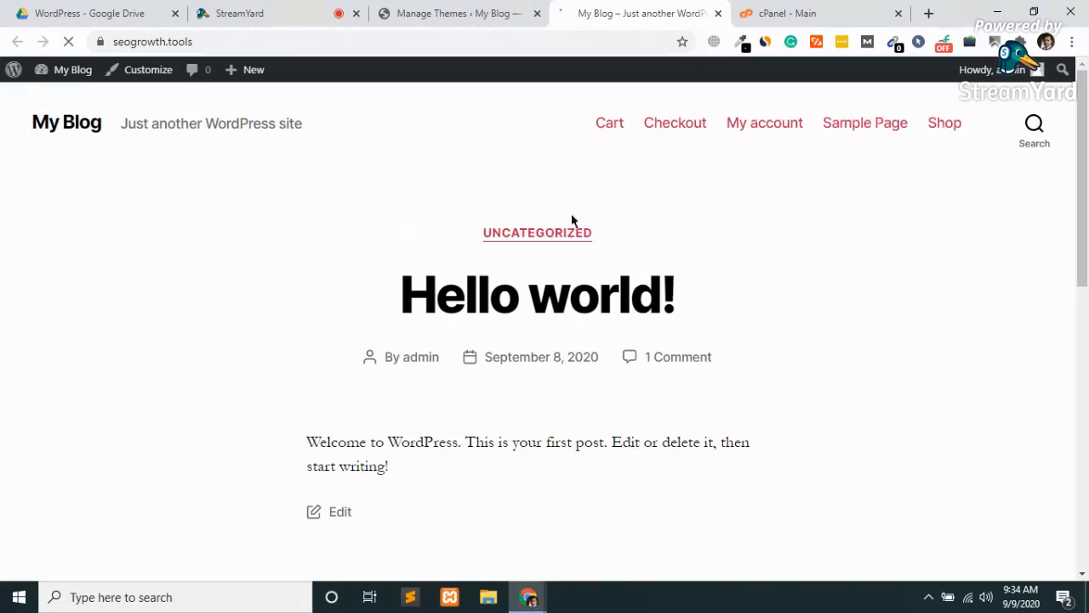
# Switch back to cPanel, search its functions for "multi" and open the MultiPHP INI Editor
pyautogui.click(821, 10)
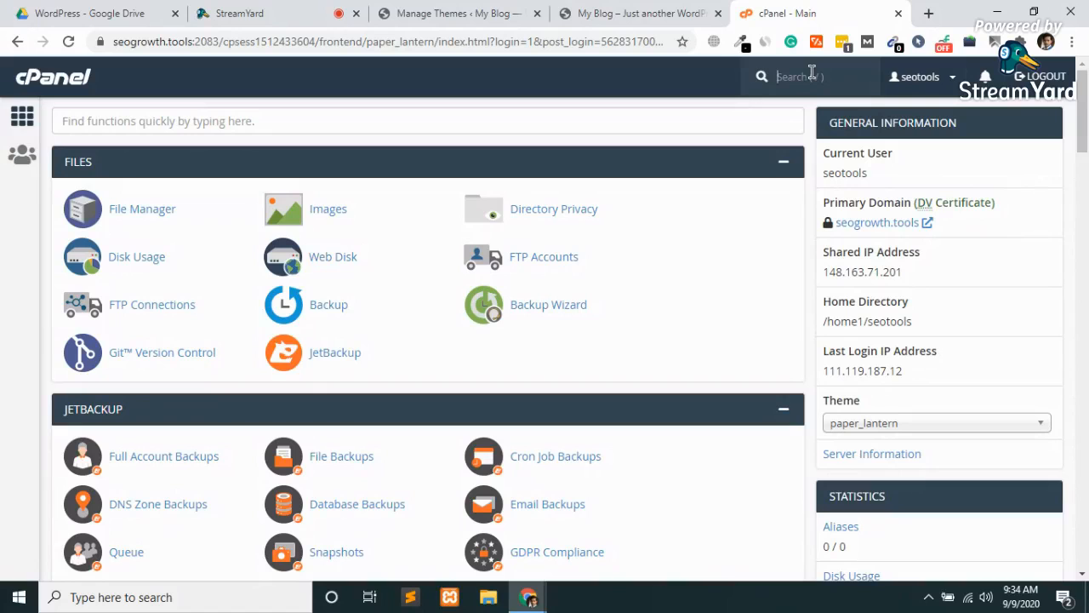
pyautogui.write('mi')
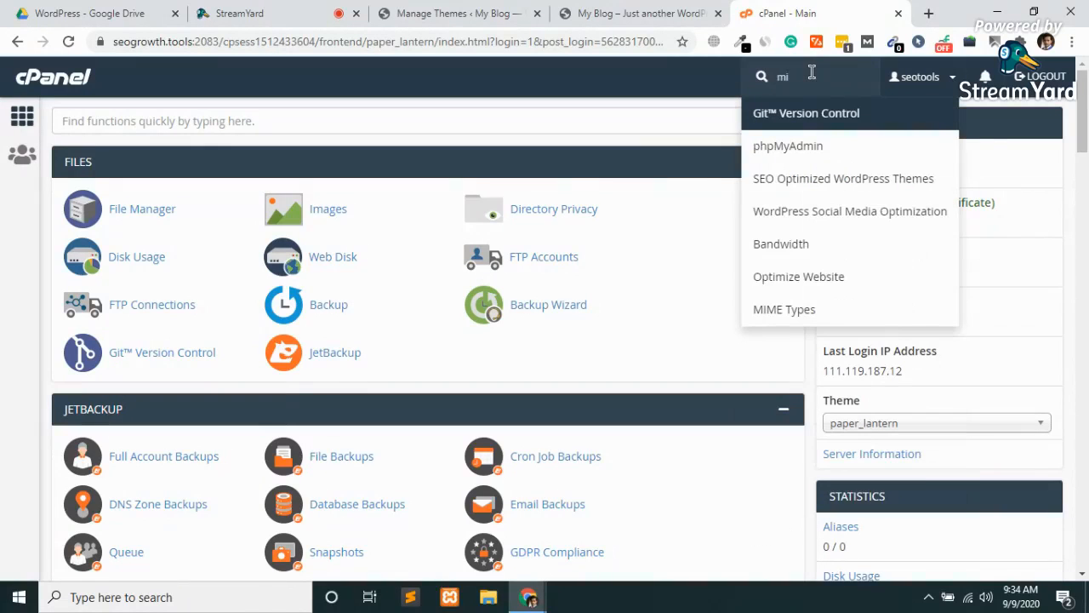
pyautogui.press('BackSpace')
pyautogui.write('ulti')
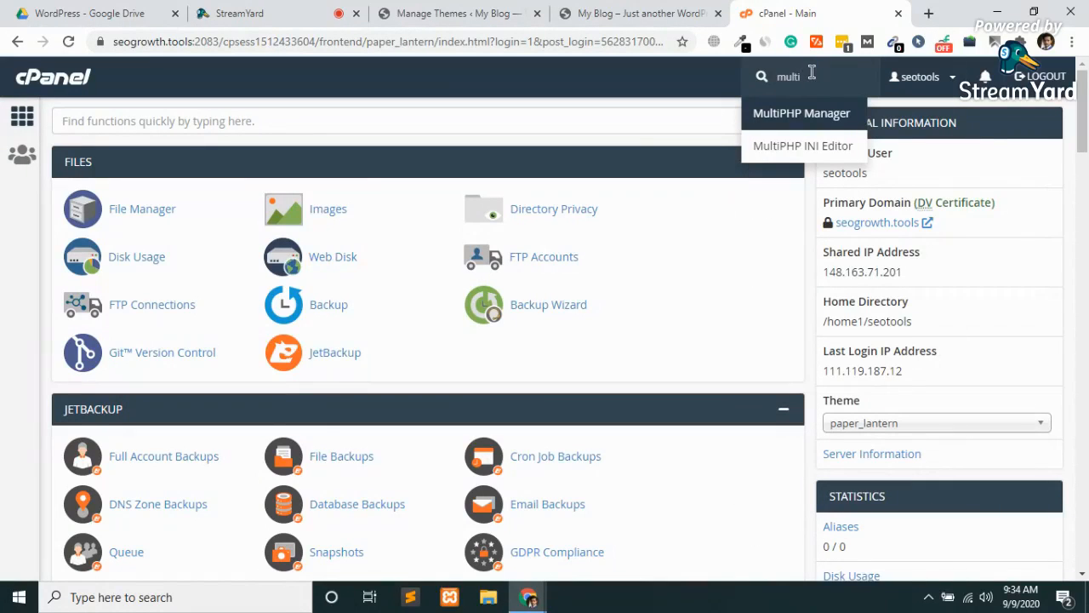
pyautogui.click(802, 146)
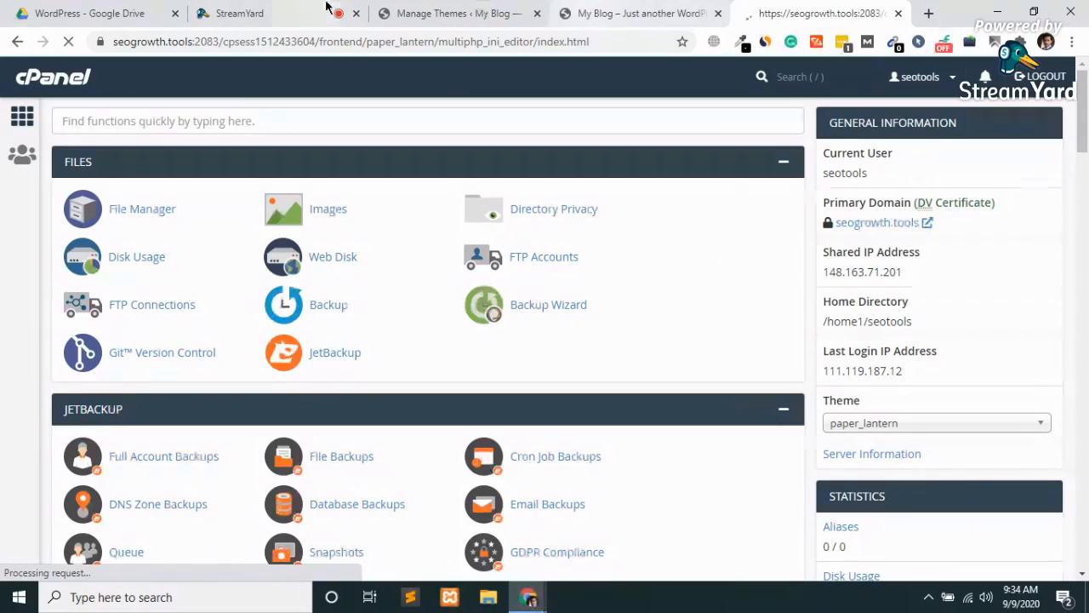
# Go back to the WordPress admin and open the Media Library with its file upload area
pyautogui.click(247, 13)
pyautogui.click(432, 9)
pyautogui.click(620, 10)
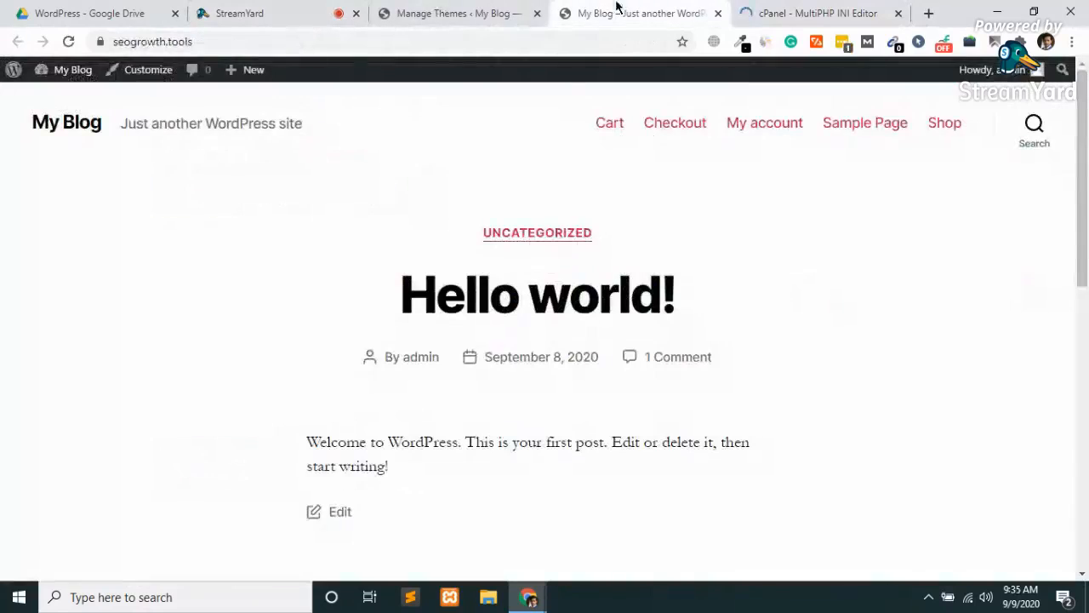
pyautogui.click(443, 8)
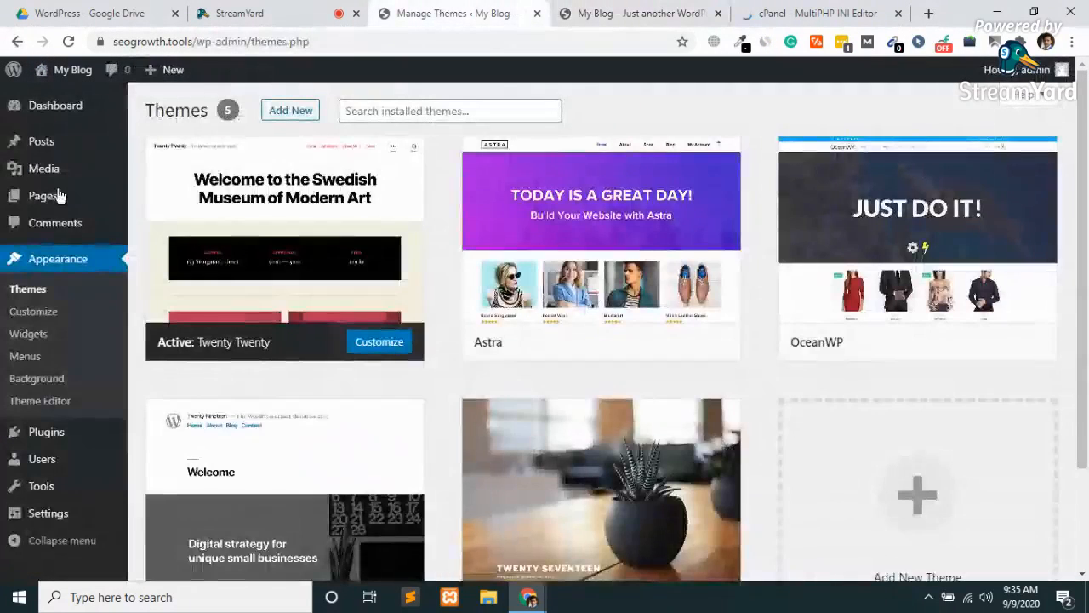
pyautogui.click(44, 179)
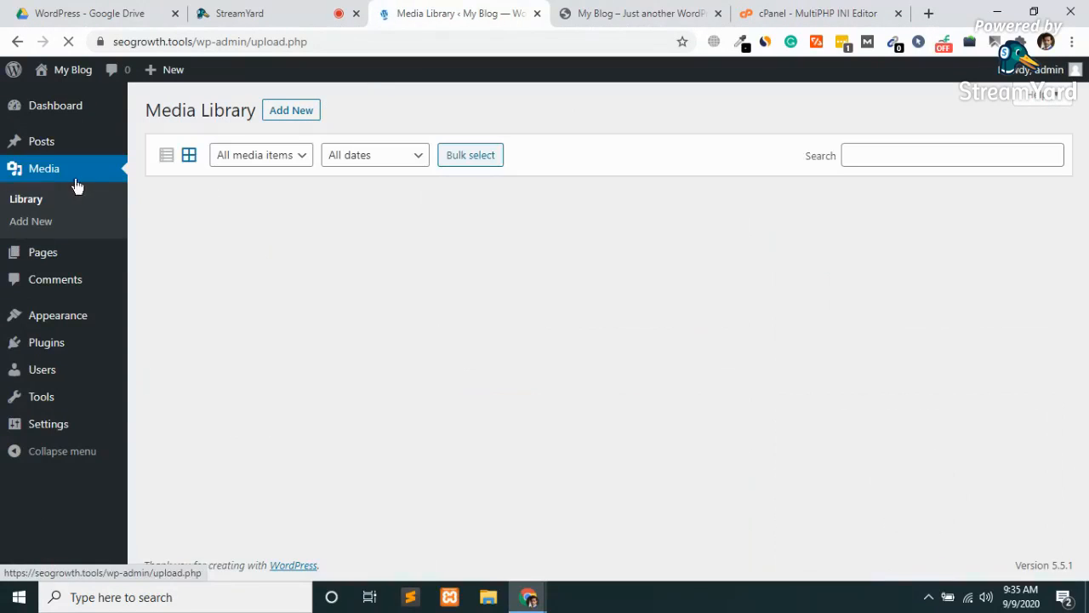
pyautogui.click(280, 119)
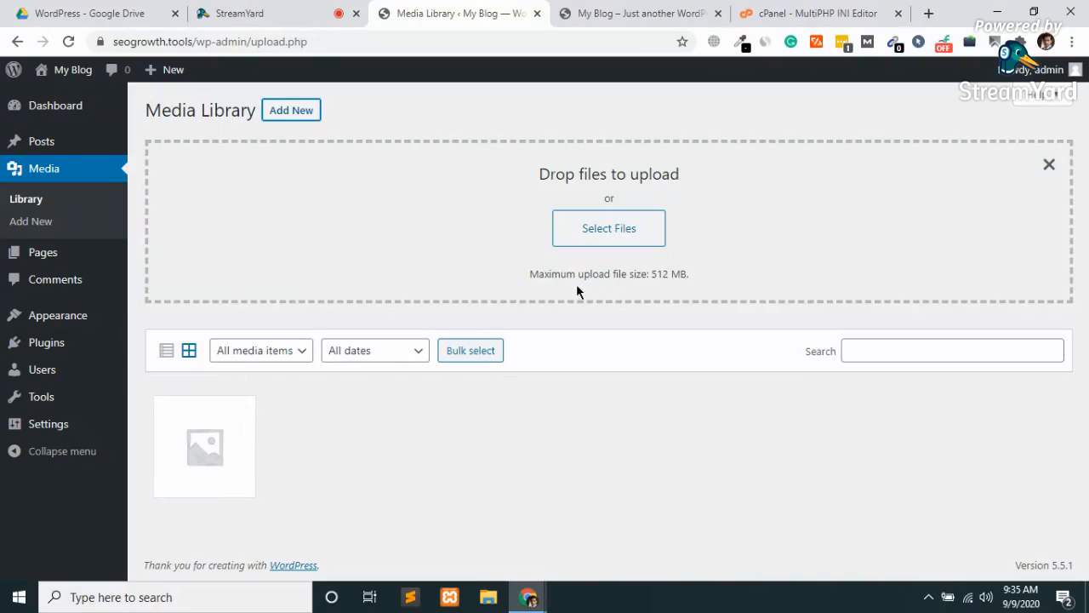
# Highlight the maximum upload file size shown in the Media Library's upload area to examine the current limit
pyautogui.moveTo(652, 274); pyautogui.dragTo(718, 281)
pyautogui.click(716, 275)
pyautogui.moveTo(651, 273); pyautogui.dragTo(685, 274)
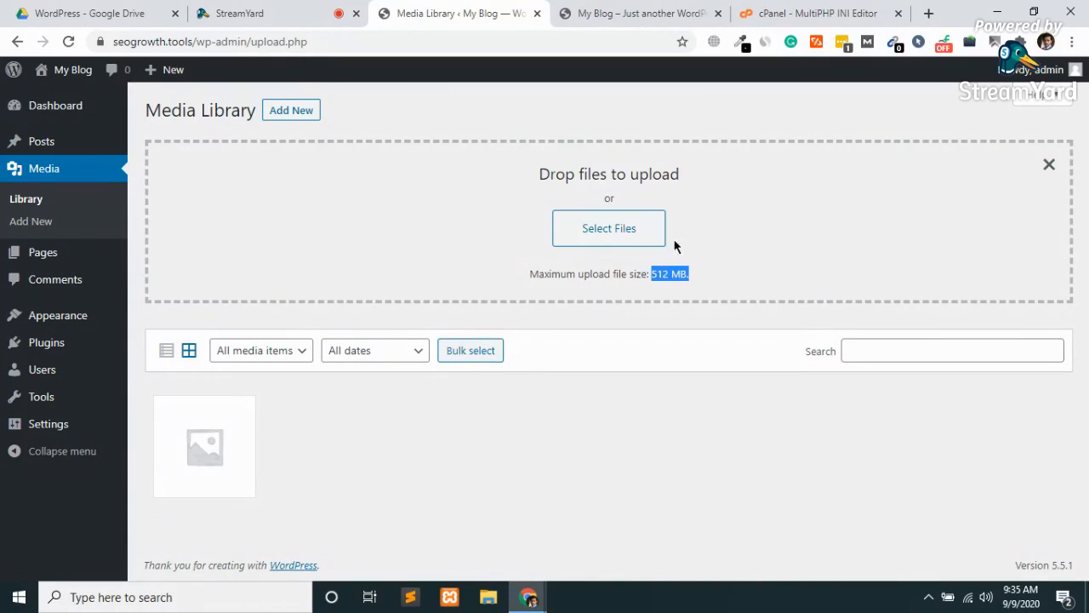
pyautogui.click(605, 289)
pyautogui.moveTo(648, 276); pyautogui.dragTo(685, 276)
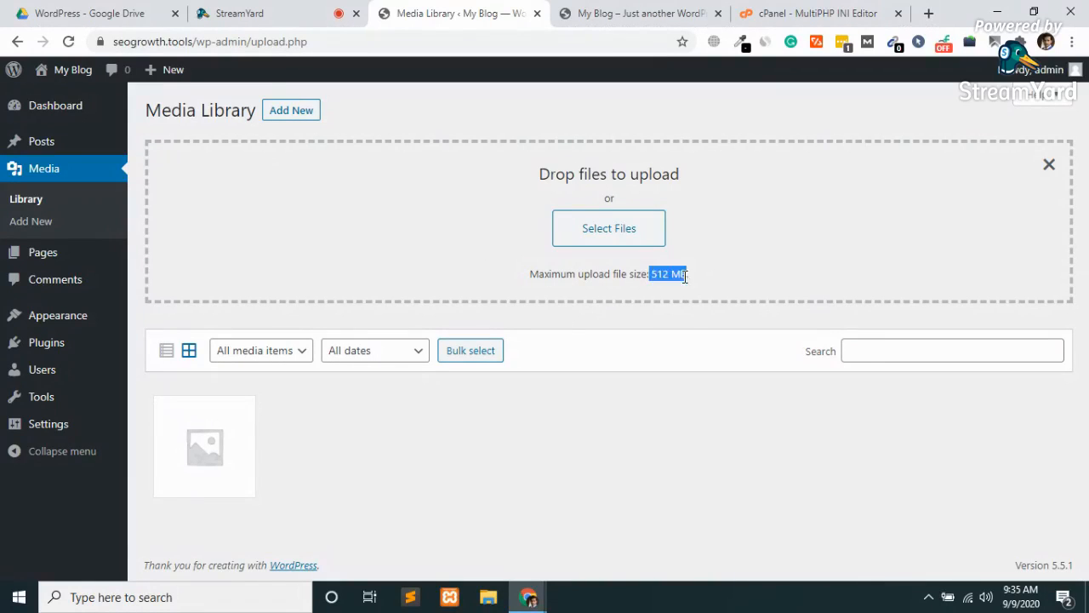
pyautogui.click(634, 313)
pyautogui.moveTo(528, 272); pyautogui.dragTo(748, 278)
pyautogui.click(749, 279)
# Return to the cPanel main page and reopen the MultiPHP INI Editor by searching for "multi"
pyautogui.click(813, 24)
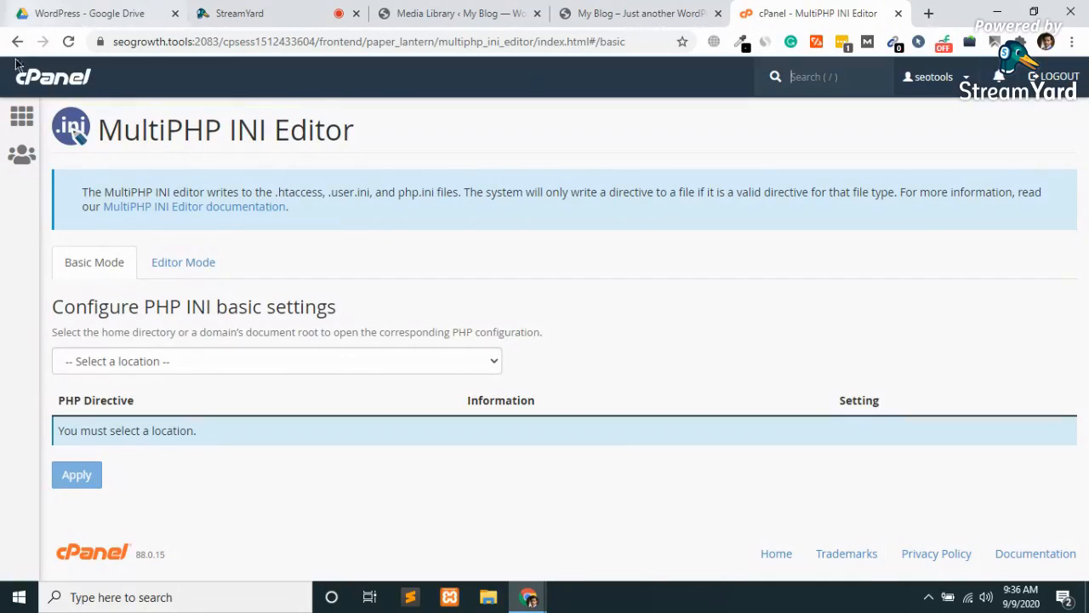
pyautogui.click(27, 87)
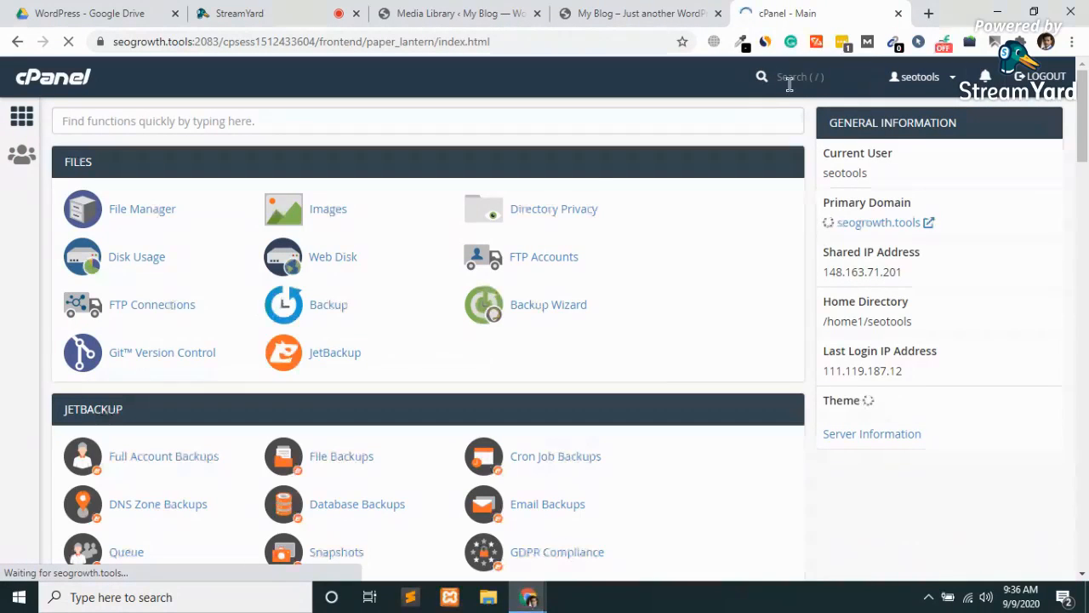
pyautogui.write('ul')
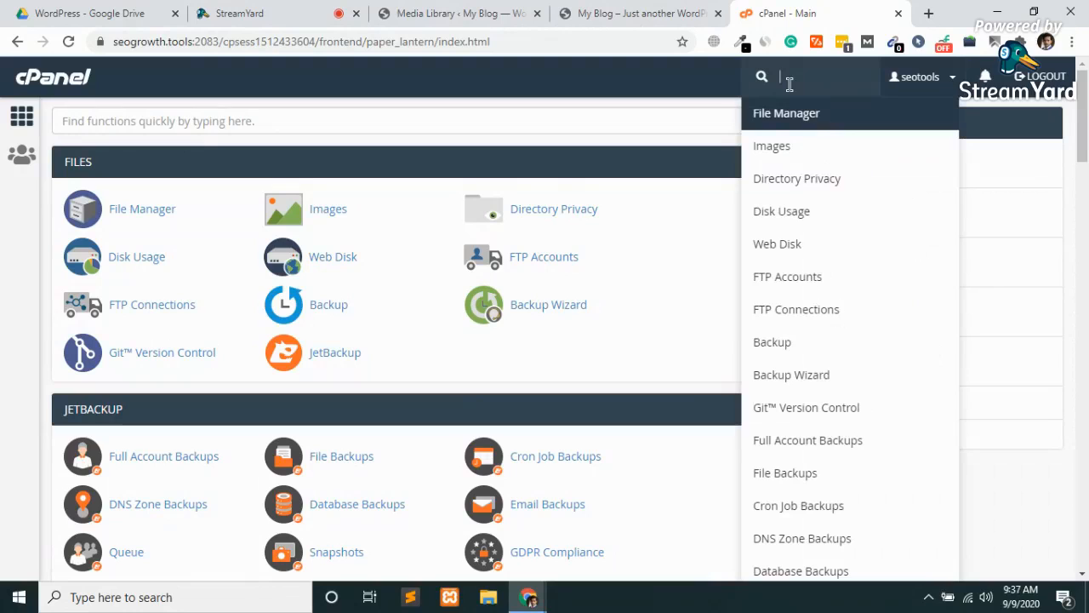
pyautogui.write('hpi')
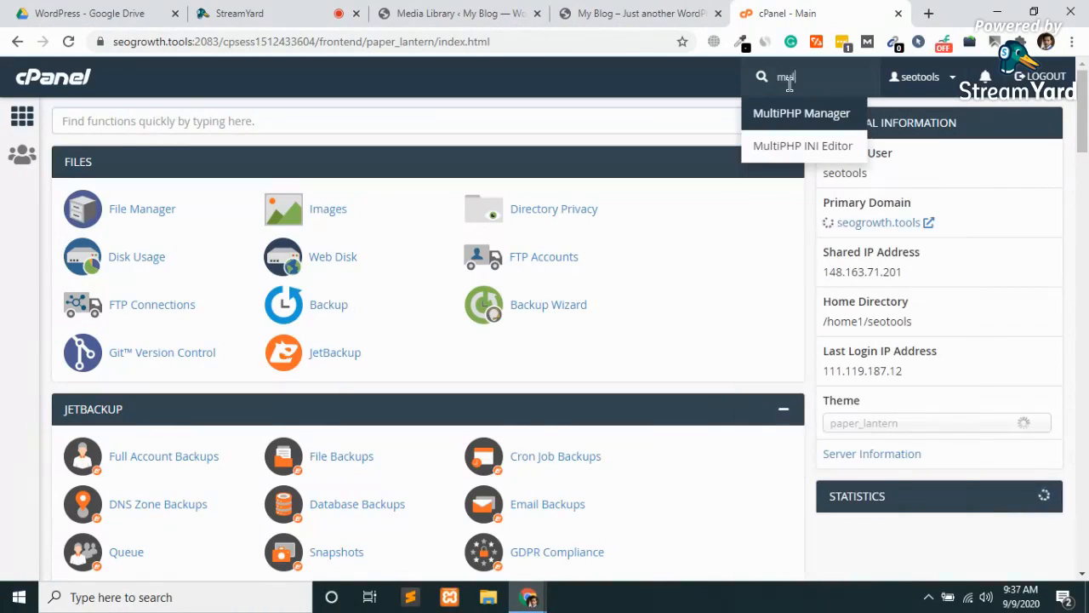
pyautogui.write('ti')
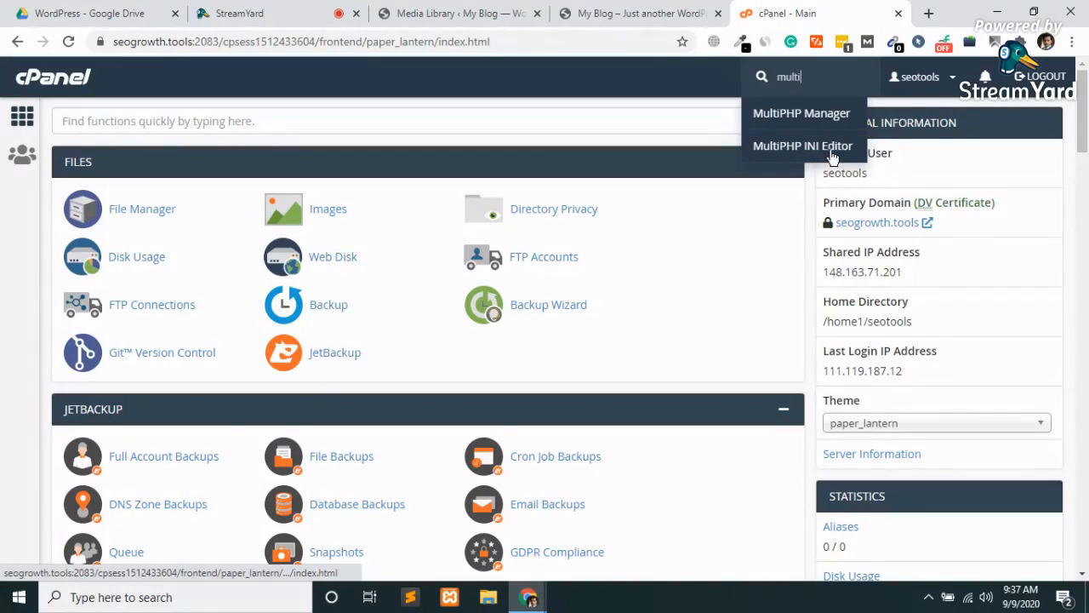
pyautogui.click(805, 148)
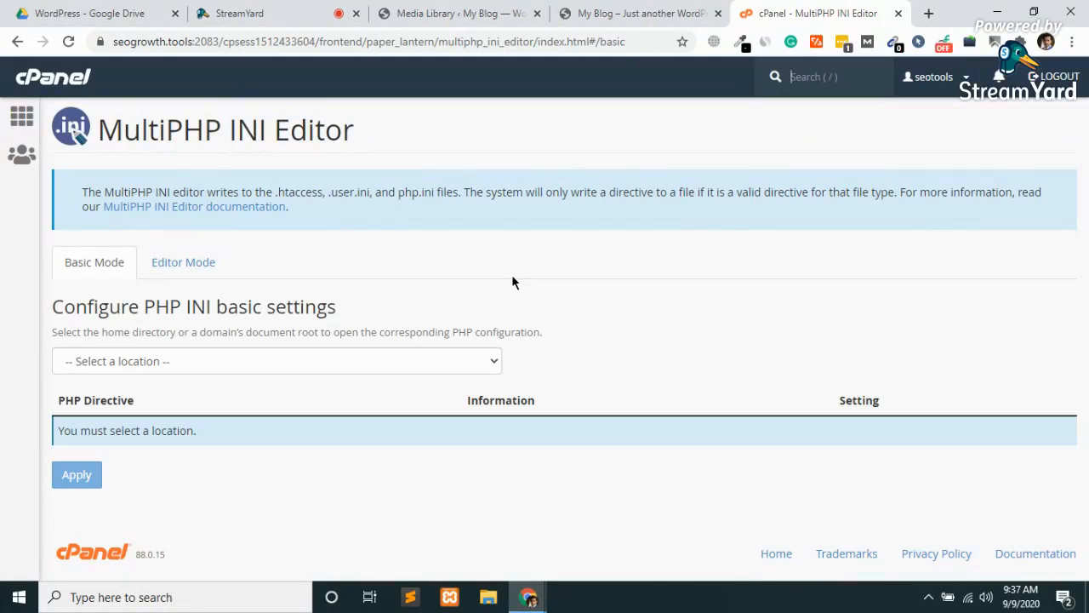
# Load the PHP INI basic settings for the seogrowth.tools location in Basic Mode
pyautogui.click(180, 273)
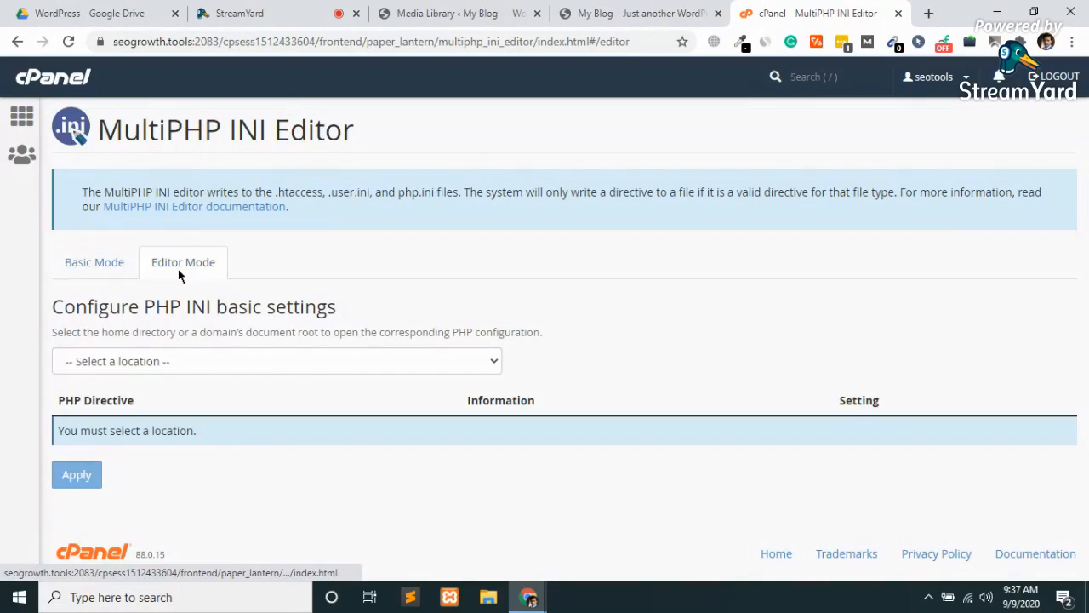
pyautogui.click(75, 263)
pyautogui.click(157, 360)
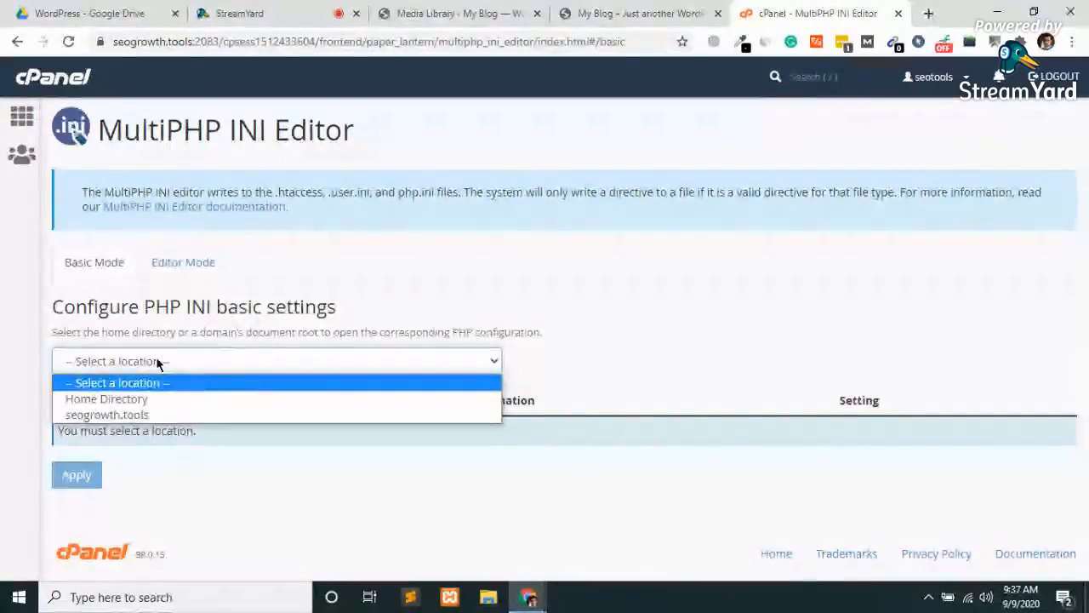
pyautogui.click(134, 418)
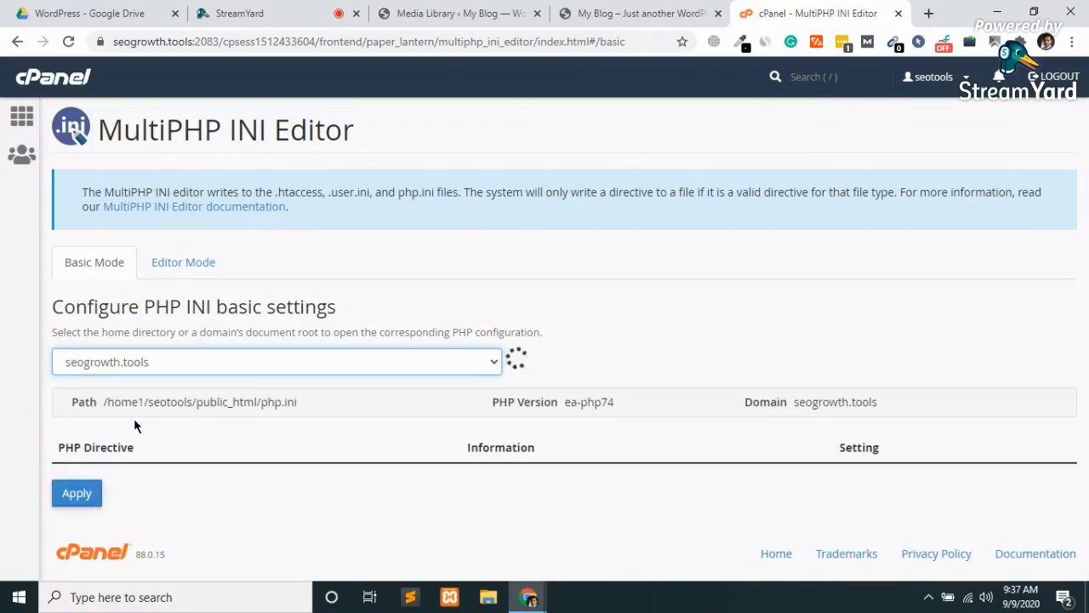
# Set the upload_max_filesize directive for seogrowth.tools to 1024M in the PHP INI basic settings
pyautogui.scroll(-2, 134, 416)
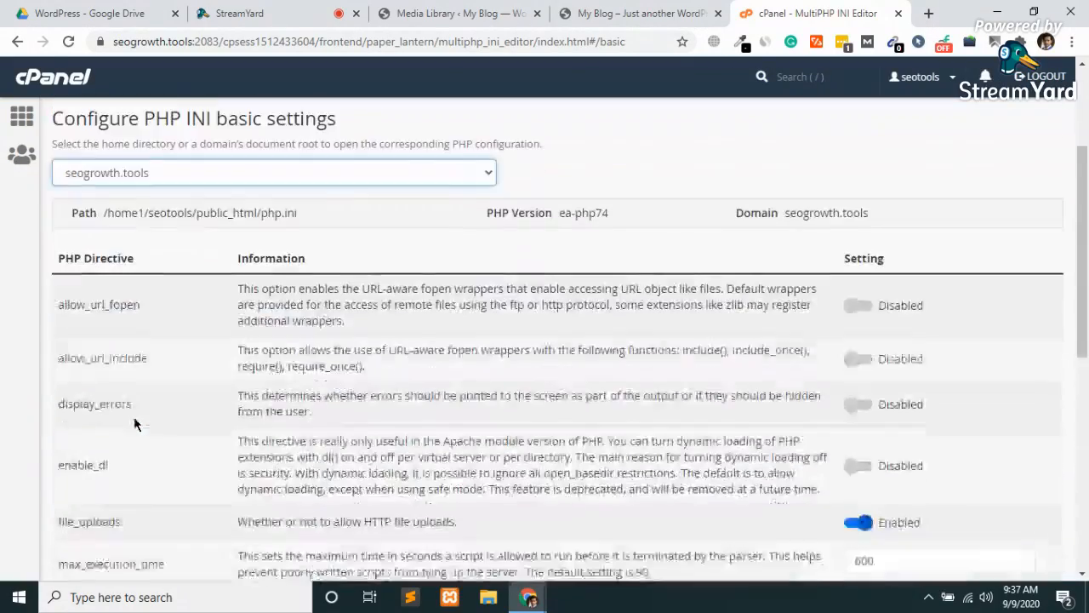
pyautogui.scroll(-2, 133, 417)
pyautogui.scroll(-1, 134, 417)
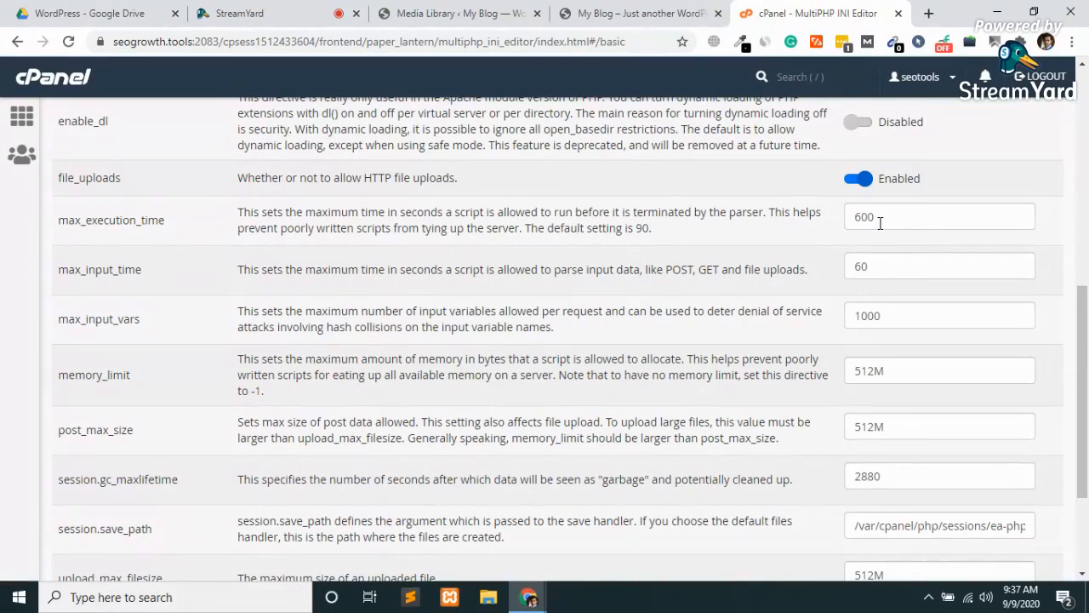
pyautogui.scroll(-3, 880, 223)
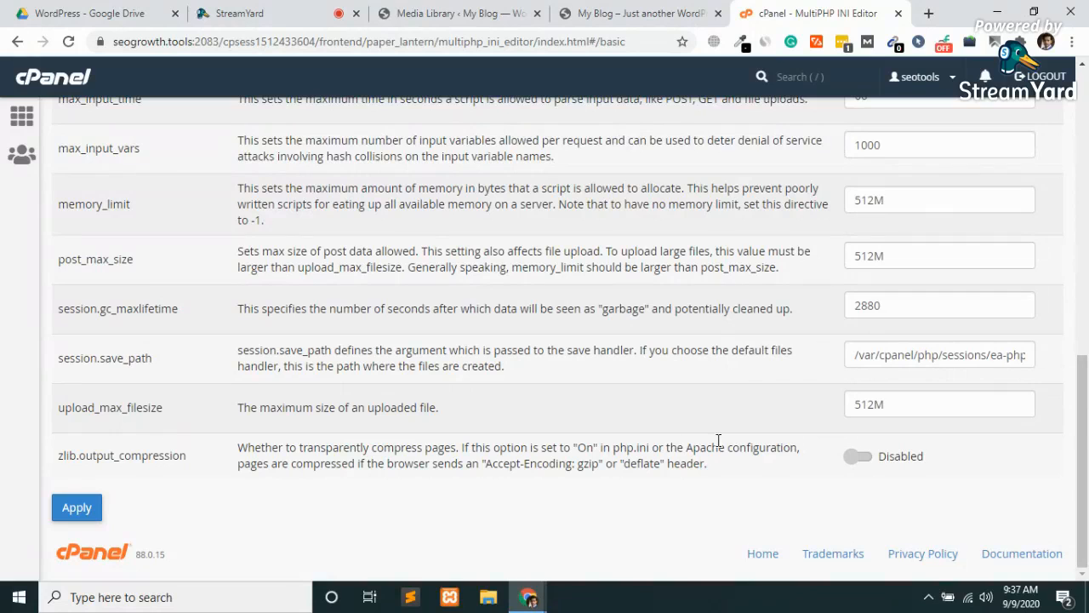
pyautogui.click(871, 404)
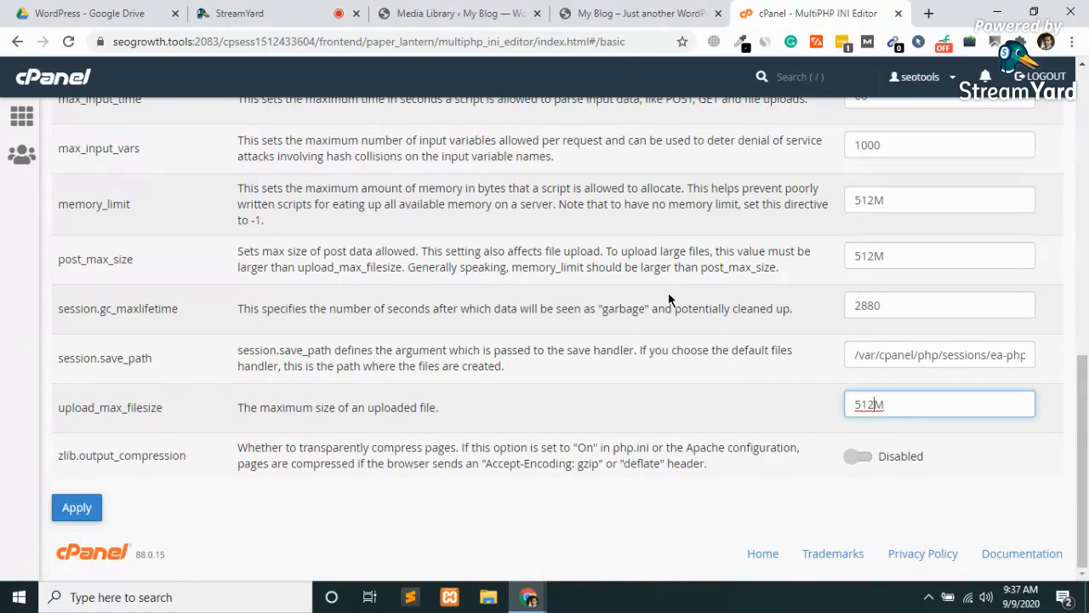
pyautogui.press('BackSpace')
pyautogui.press('BackSpace')
pyautogui.press('BackSpace')
pyautogui.write('10')
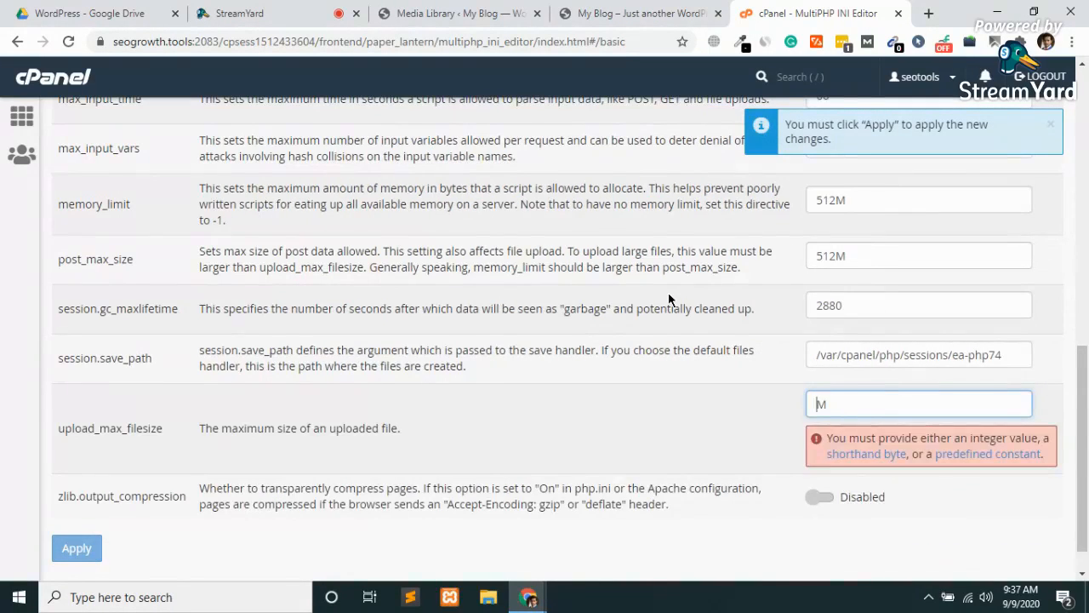
pyautogui.write('24')
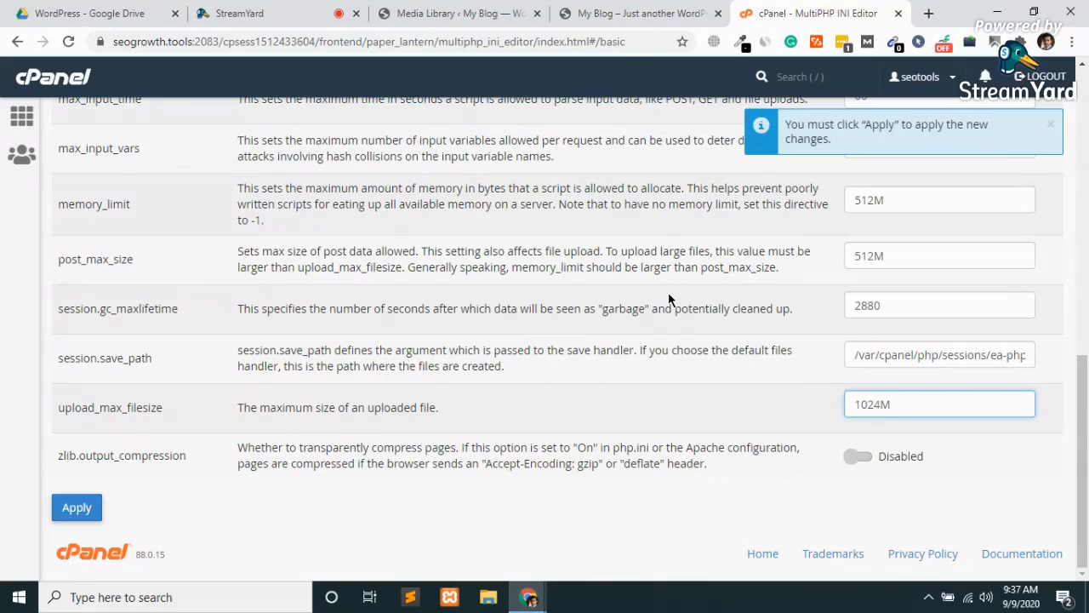
# Copy the 1024M upload limit into post_max_size and memory_limit, and apply the PHP settings
pyautogui.hotkey('ctrl', 'a')
pyautogui.hotkey('ctrl', 'c')
pyautogui.doubleClick(884, 255)
pyautogui.hotkey('ctrl', 'v')
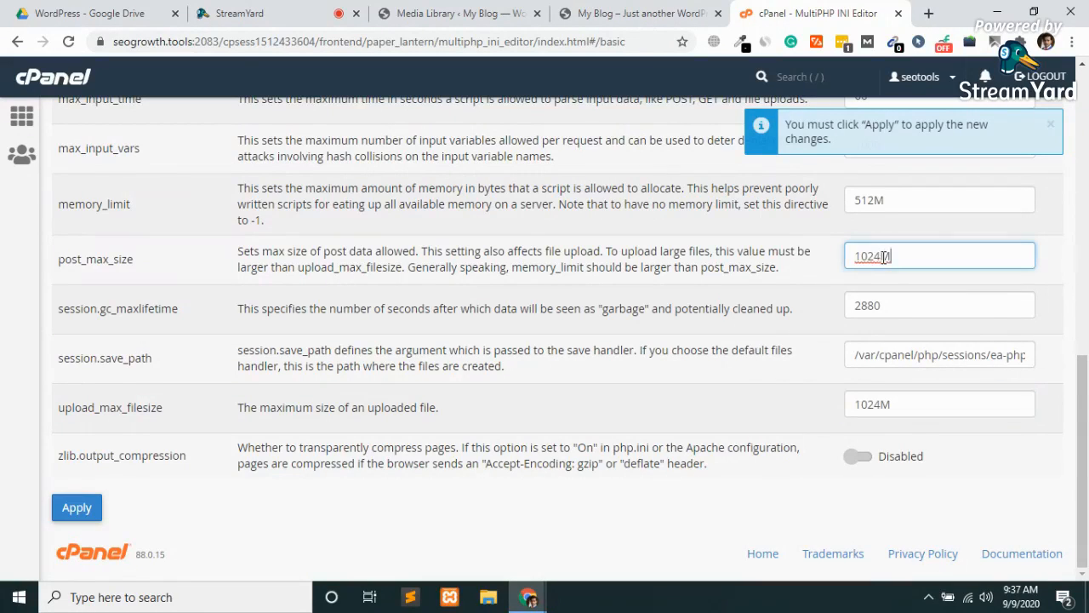
pyautogui.click(880, 204)
pyautogui.doubleClick(880, 204)
pyautogui.hotkey('ctrl', 'v')
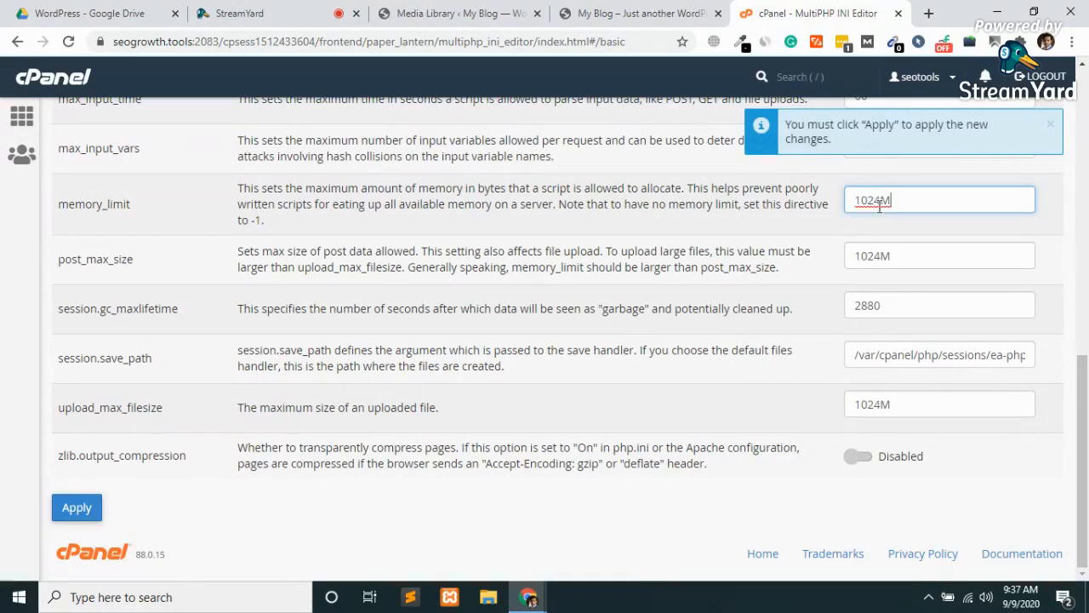
pyautogui.click(75, 508)
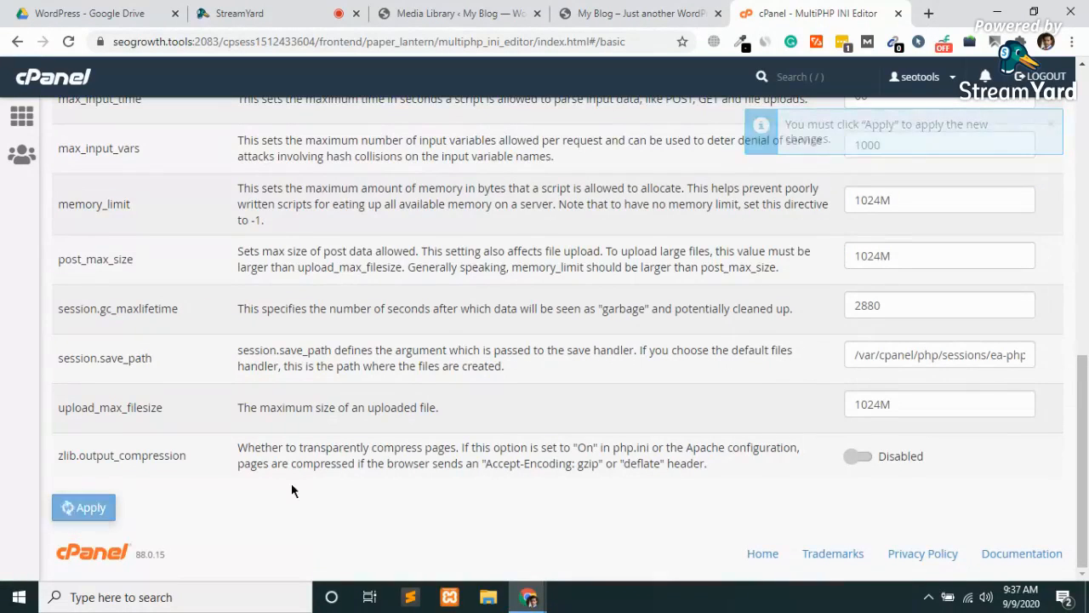
# Reload the WordPress Media Library and open its file upload area to check the maximum upload file size
pyautogui.scroll(3, 291, 485)
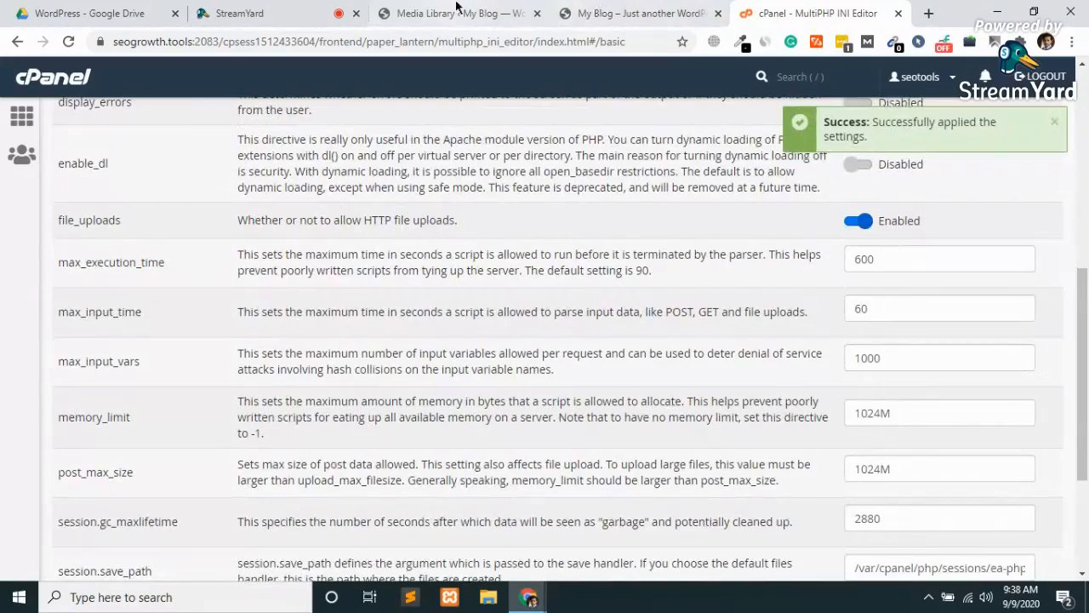
pyautogui.click(456, 10)
pyautogui.click(69, 42)
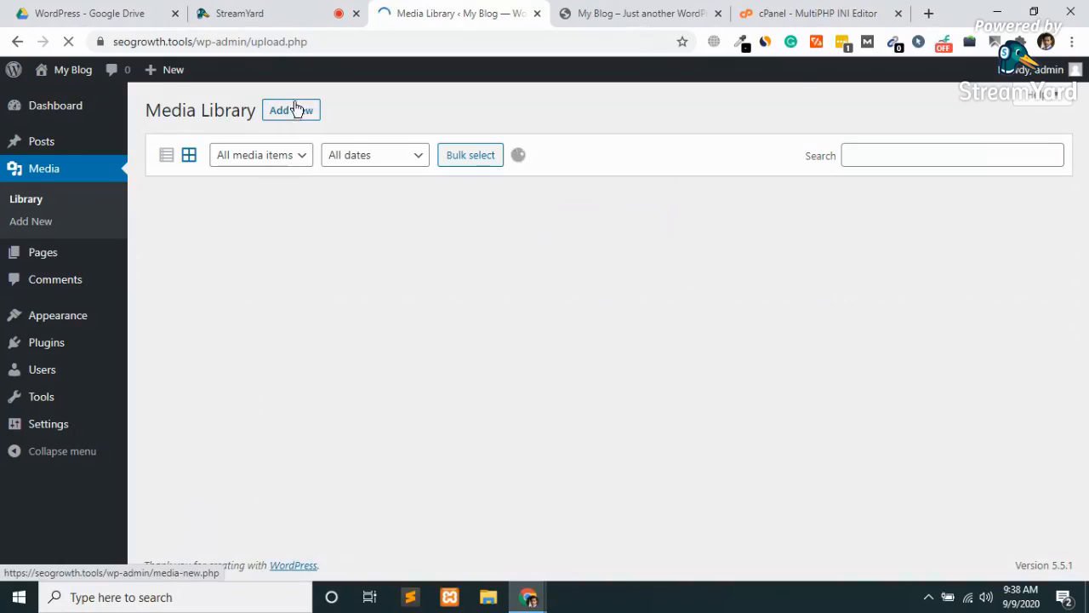
pyautogui.click(294, 110)
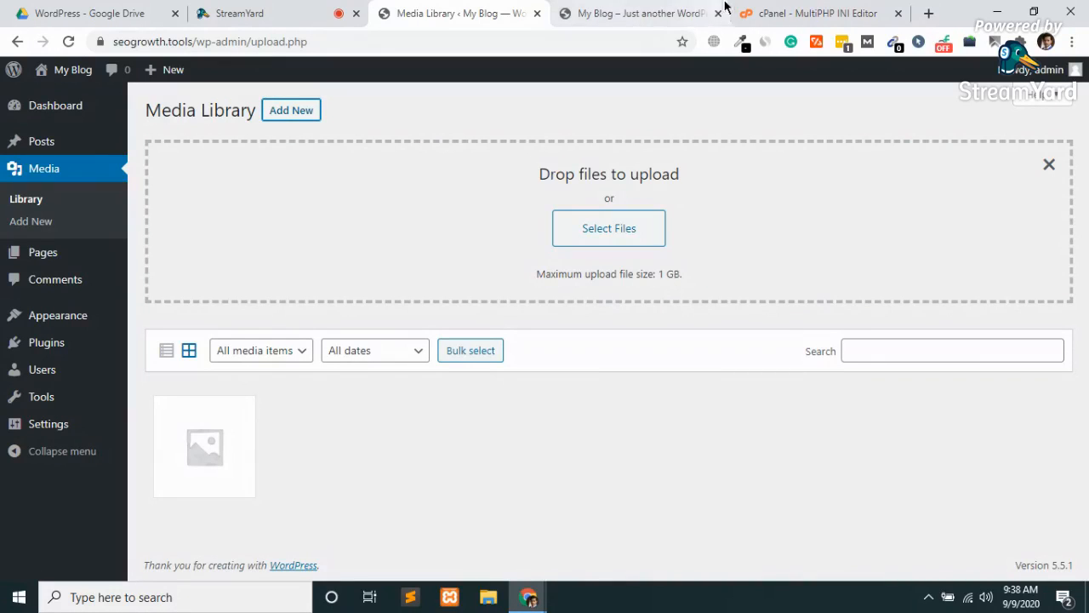
pyautogui.click(642, 14)
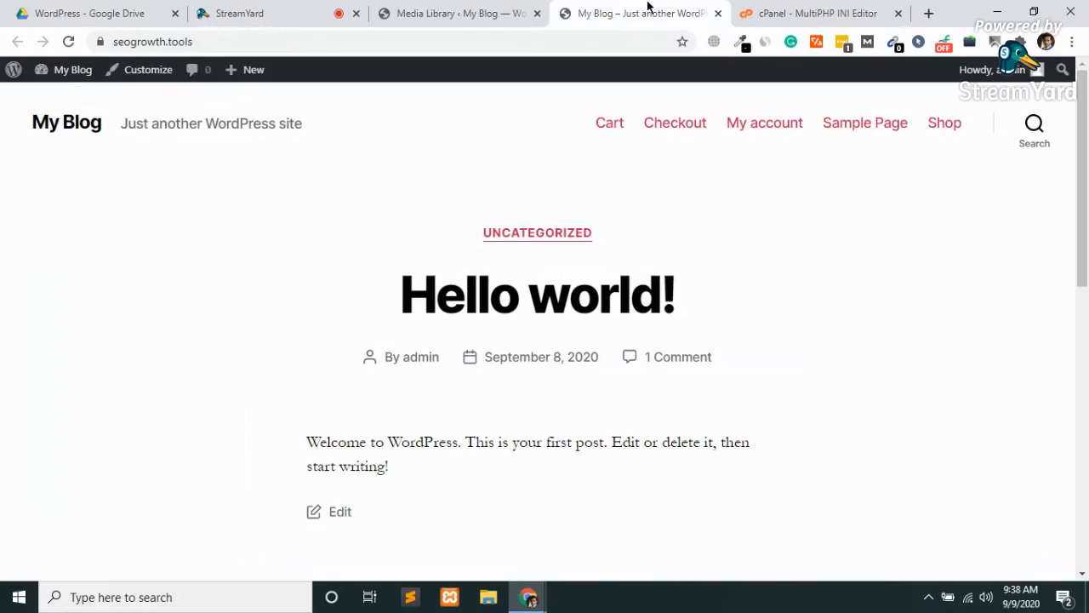
pyautogui.click(417, 10)
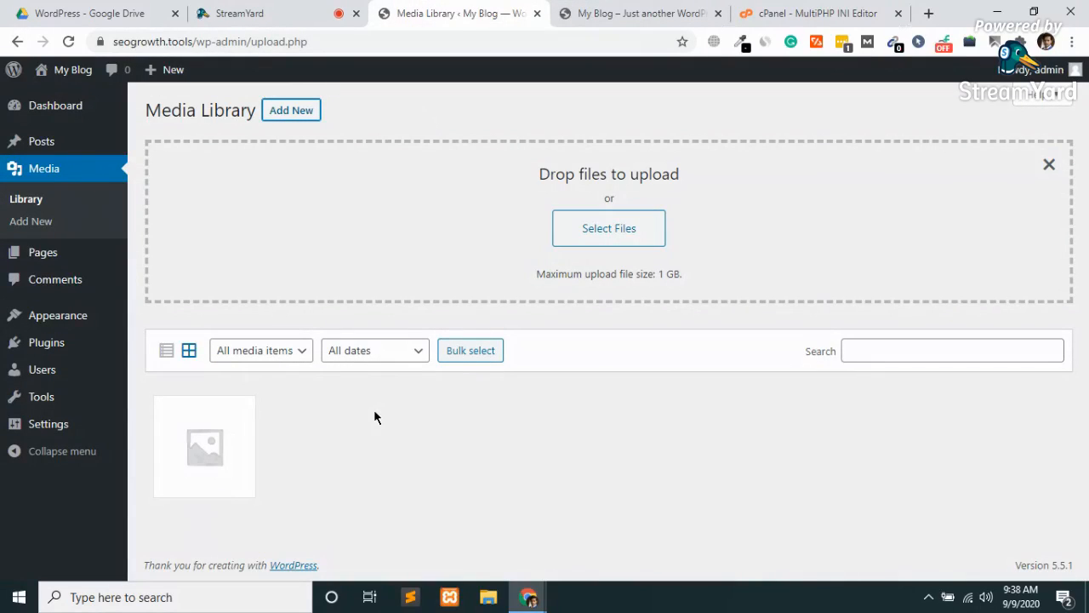
# Go back to the MultiPHP INI Editor and load the Home Directory location to view its PHP directives
pyautogui.click(813, 14)
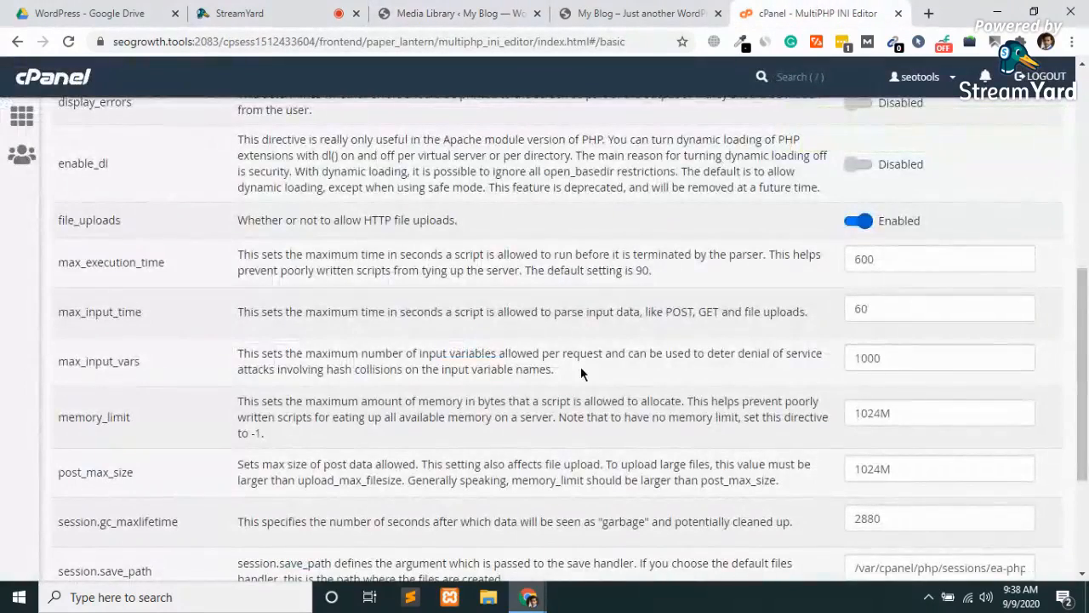
pyautogui.scroll(-5, 581, 372)
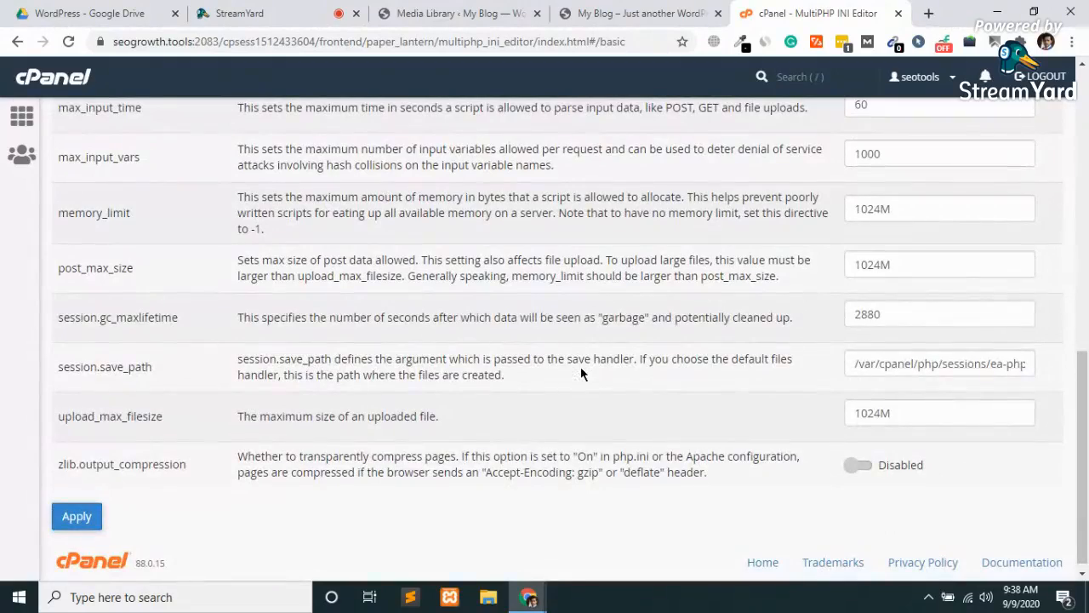
pyautogui.scroll(8, 171, 292)
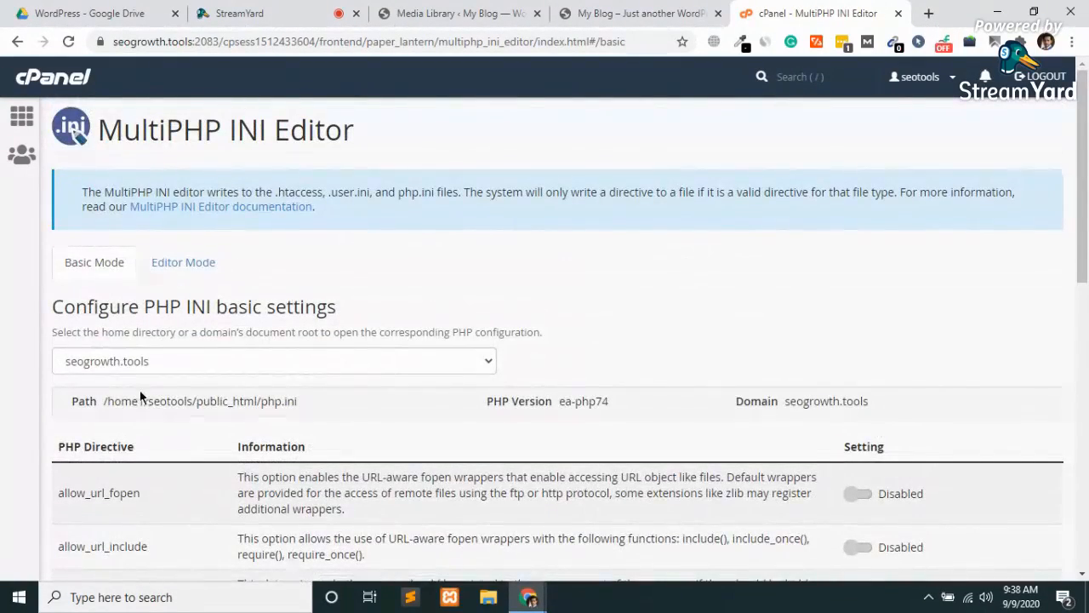
pyautogui.click(192, 361)
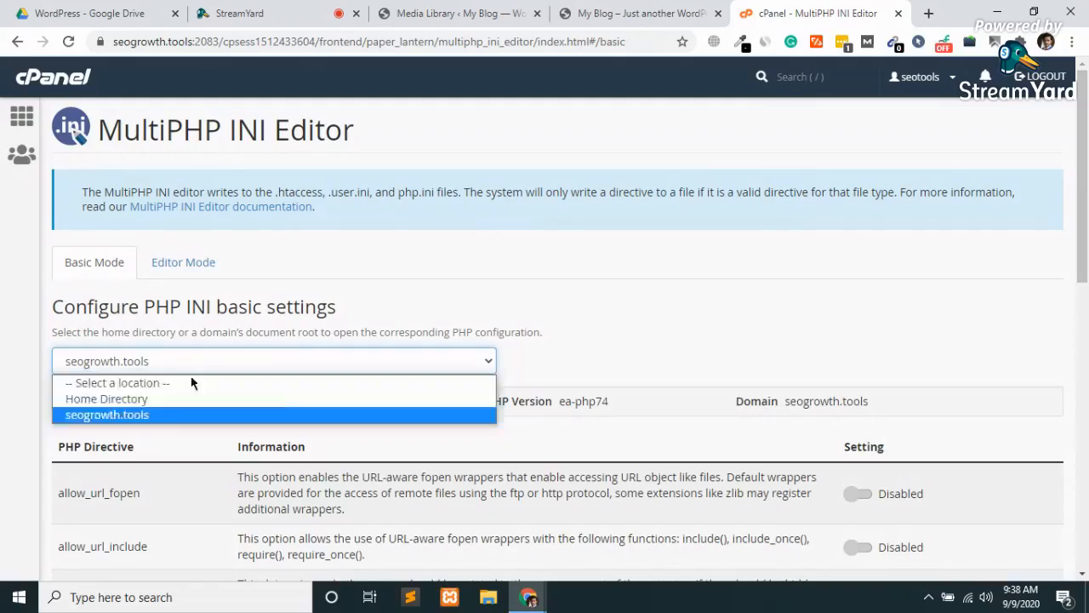
pyautogui.click(149, 399)
pyautogui.scroll(-3, 149, 398)
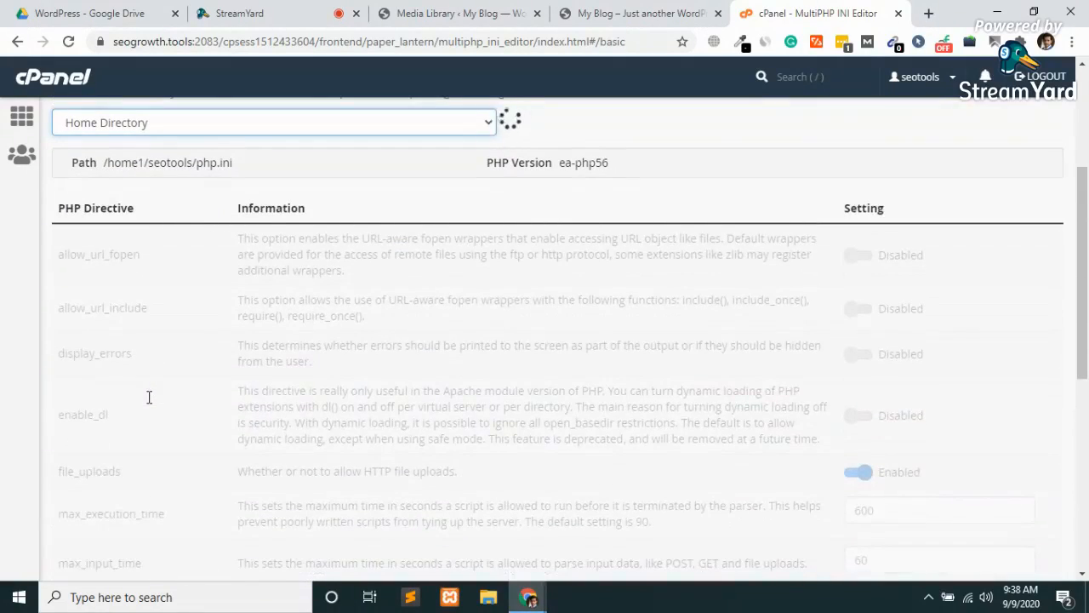
pyautogui.scroll(-2, 149, 397)
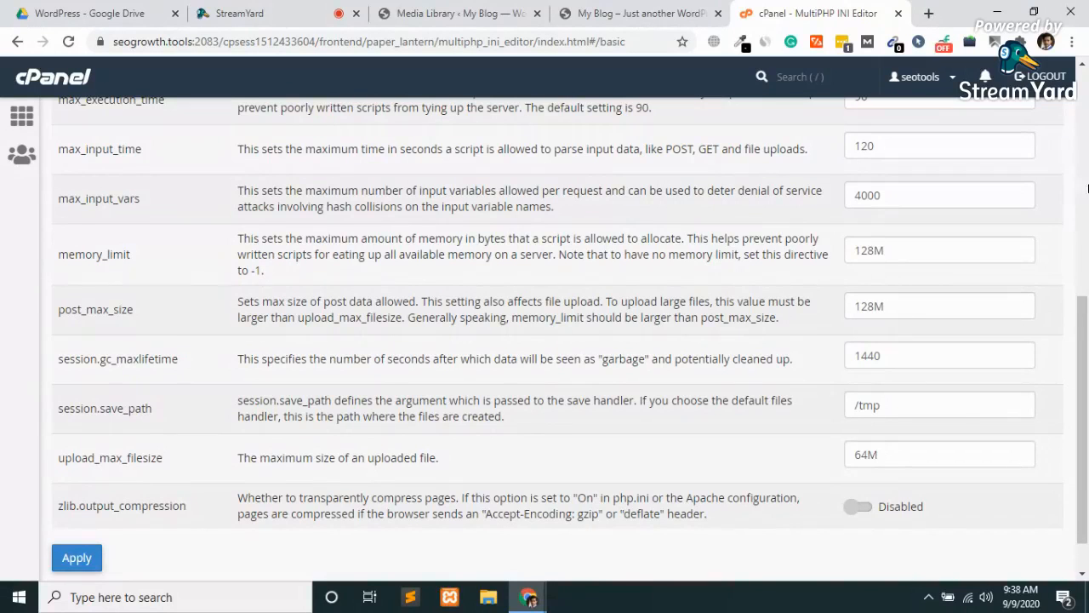
pyautogui.scroll(6, 829, 302)
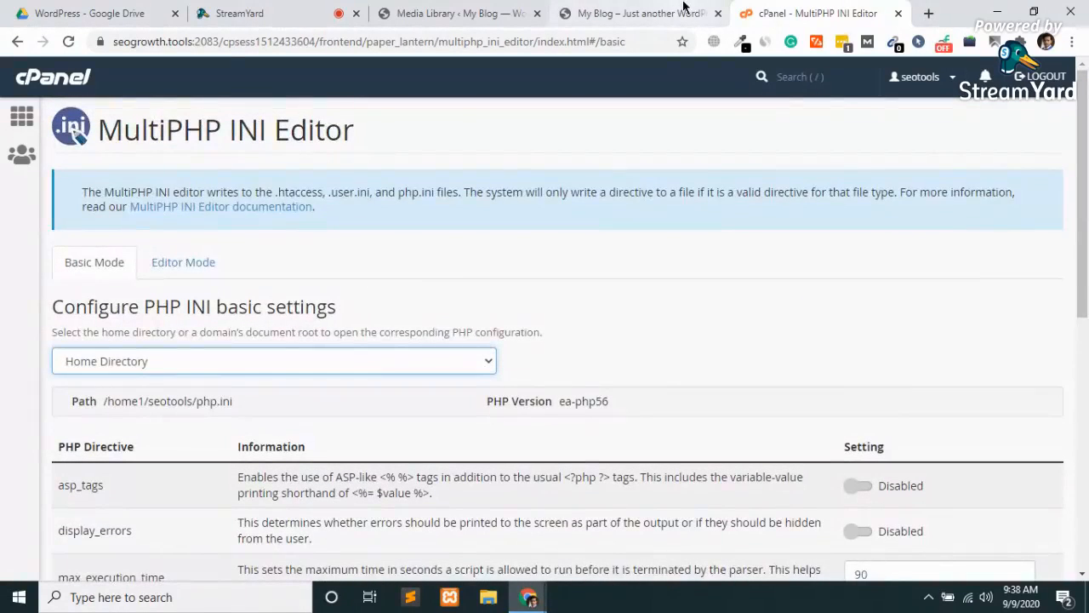
pyautogui.click(640, 13)
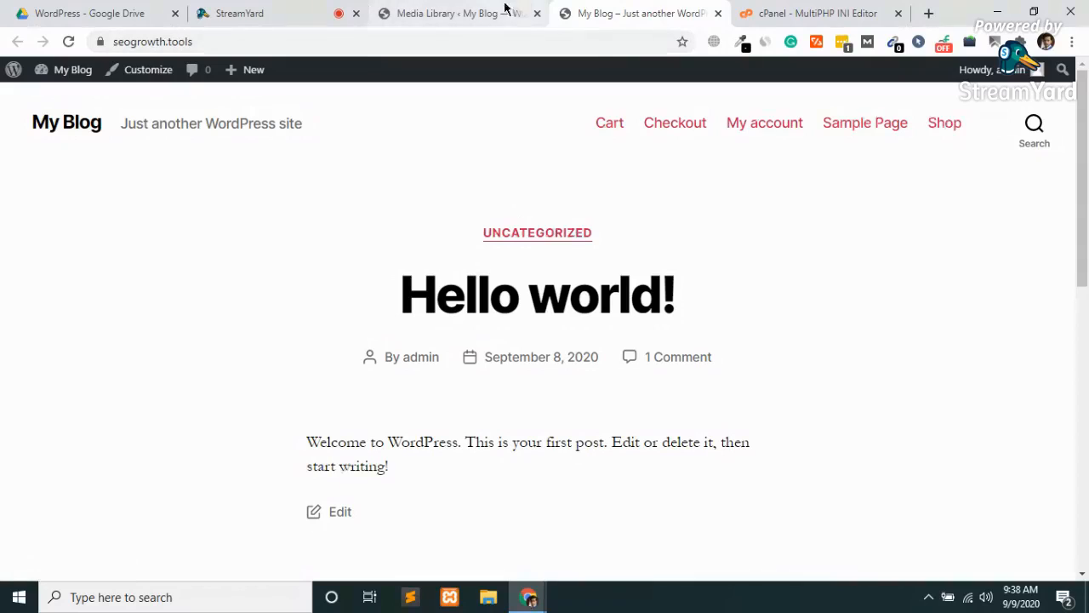
pyautogui.click(435, 13)
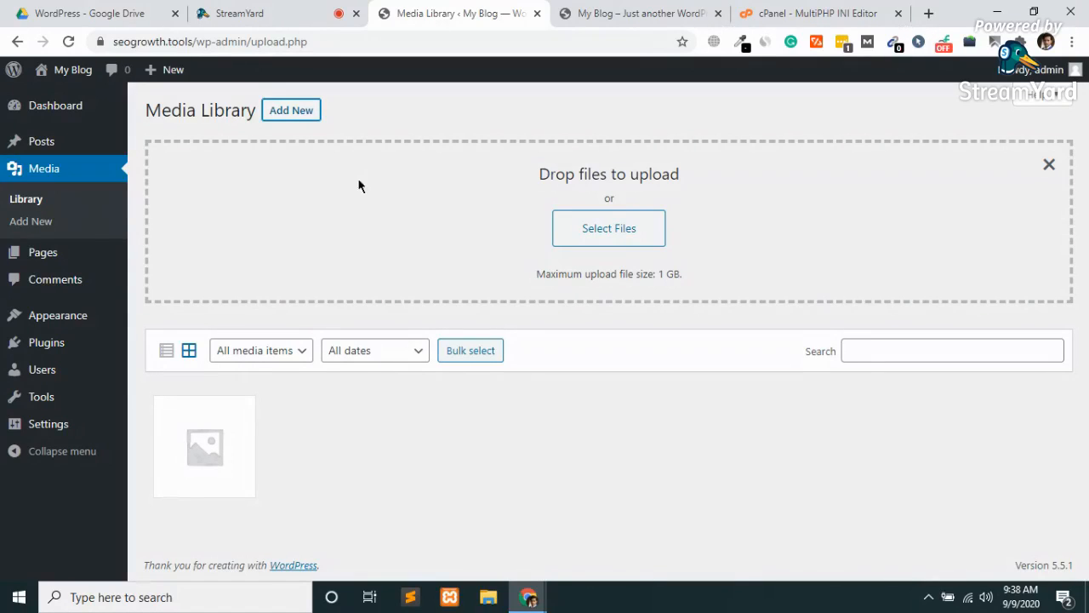
pyautogui.click(809, 12)
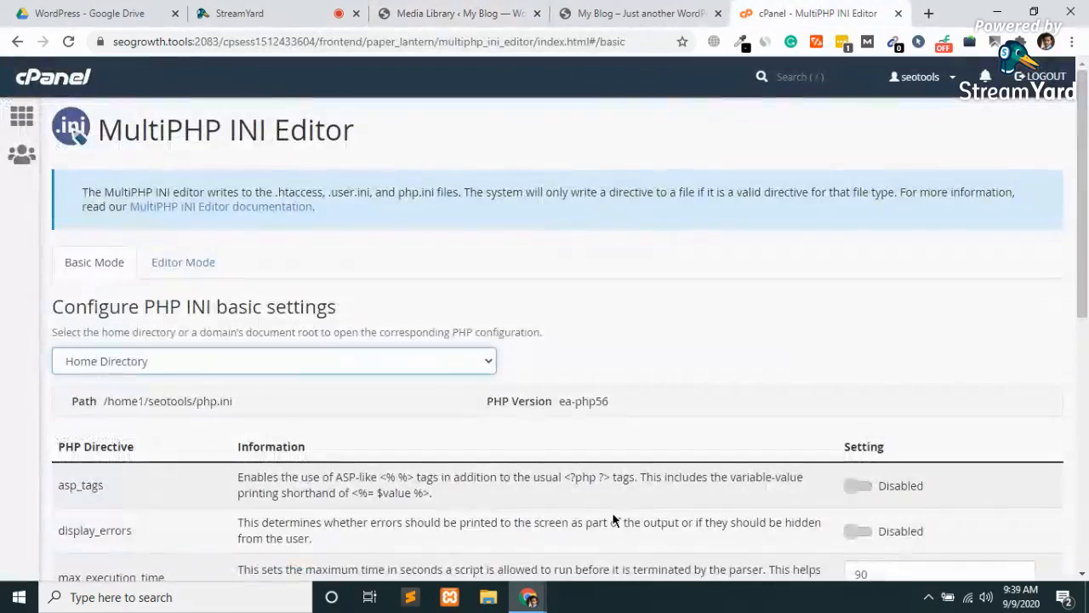
pyautogui.click(423, 10)
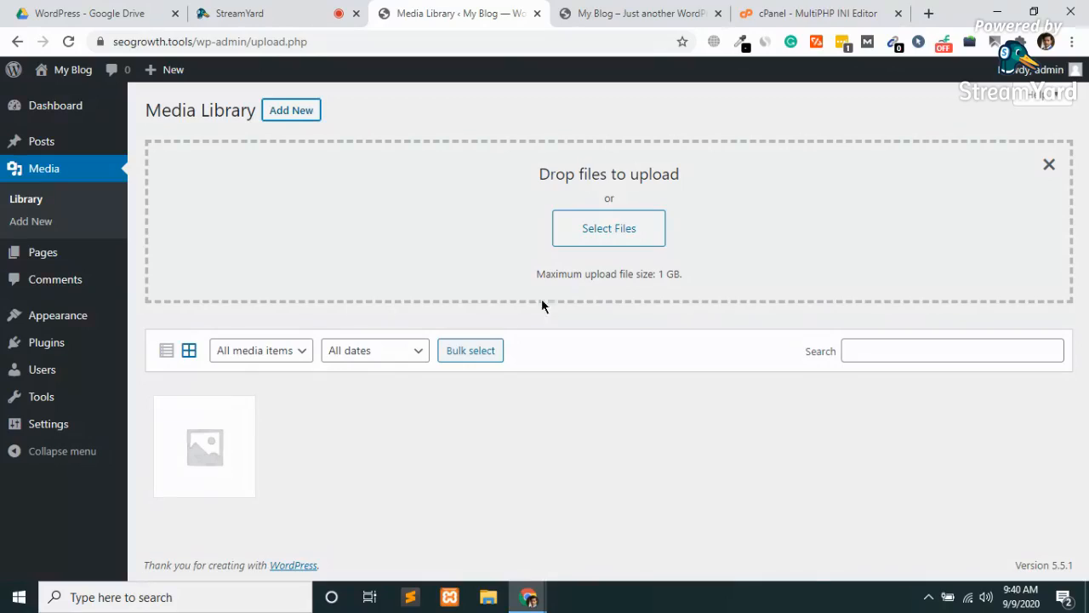
# Examine the Home Directory's PHP directives in the MultiPHP INI Editor, from asp_tags down to zlib.output_compression
pyautogui.click(833, 9)
pyautogui.scroll(-6, 586, 264)
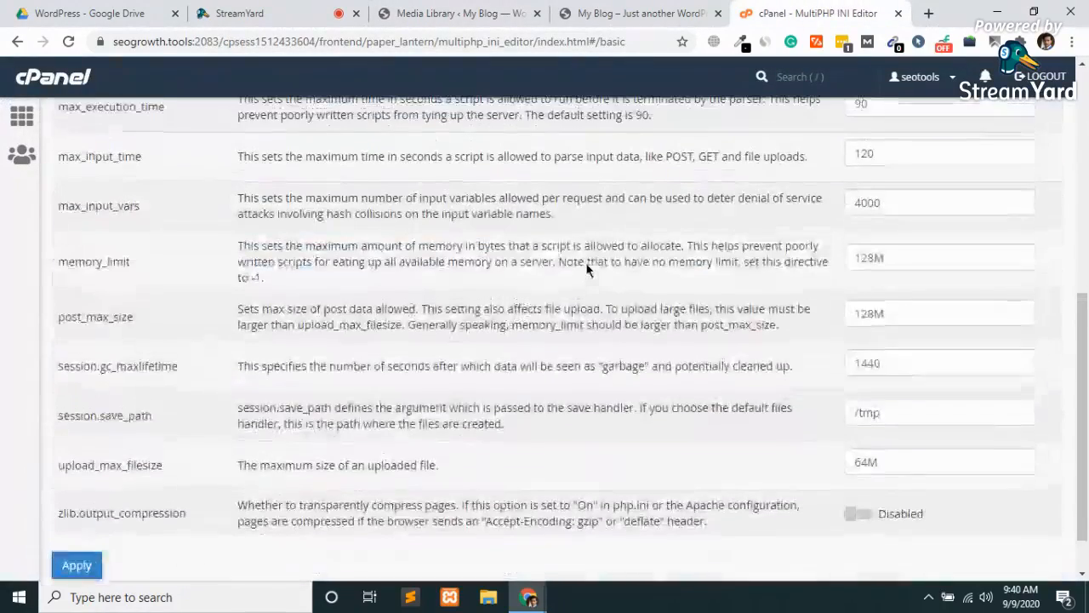
pyautogui.scroll(8, 622, 307)
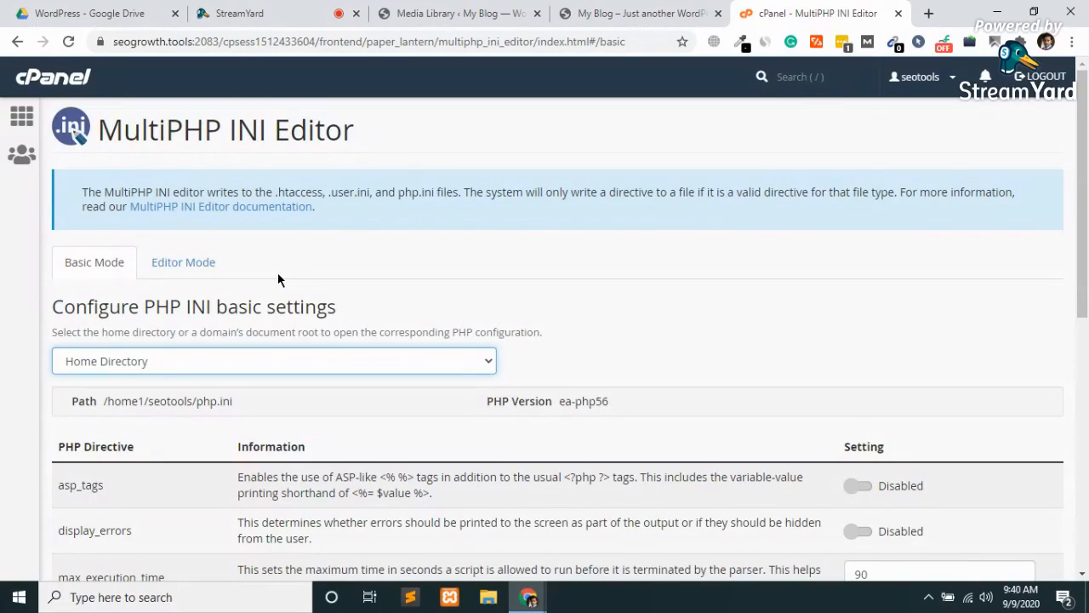
pyautogui.scroll(-2, 277, 274)
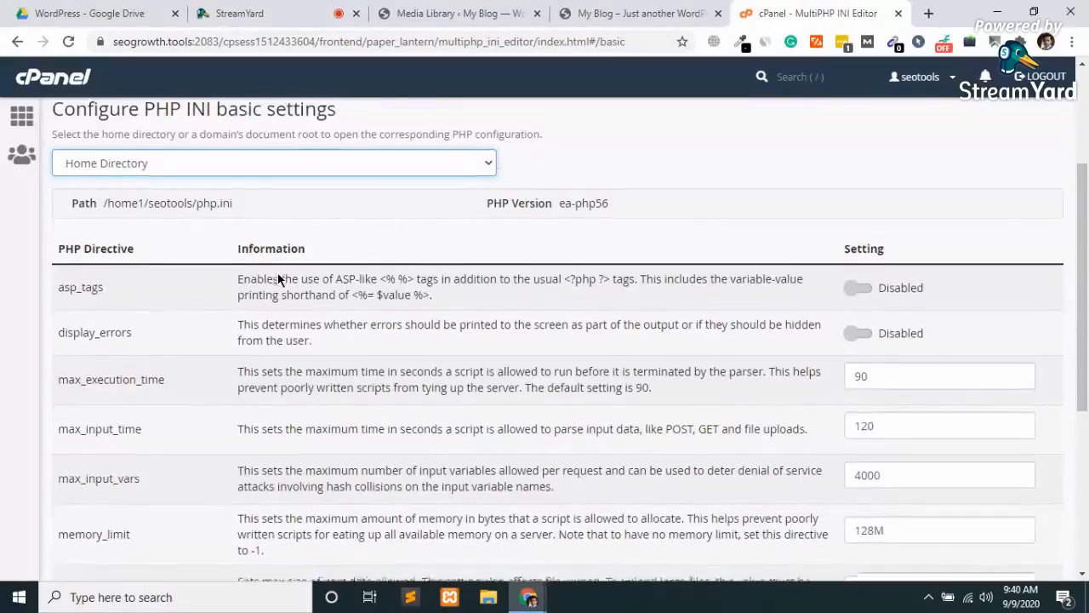
pyautogui.scroll(-2, 277, 275)
pyautogui.scroll(-1, 278, 276)
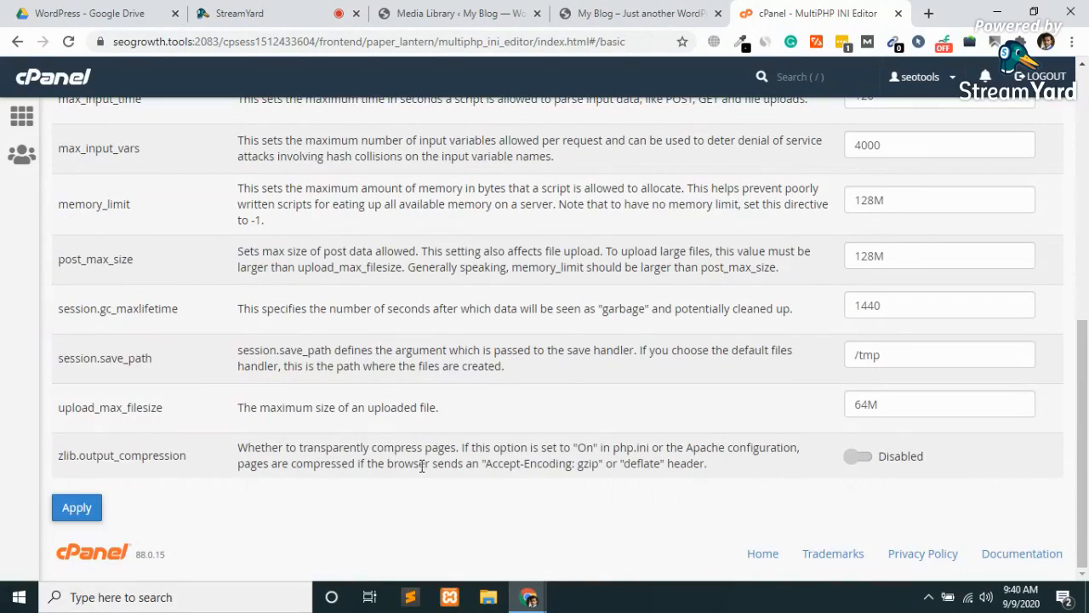
pyautogui.scroll(10, 422, 468)
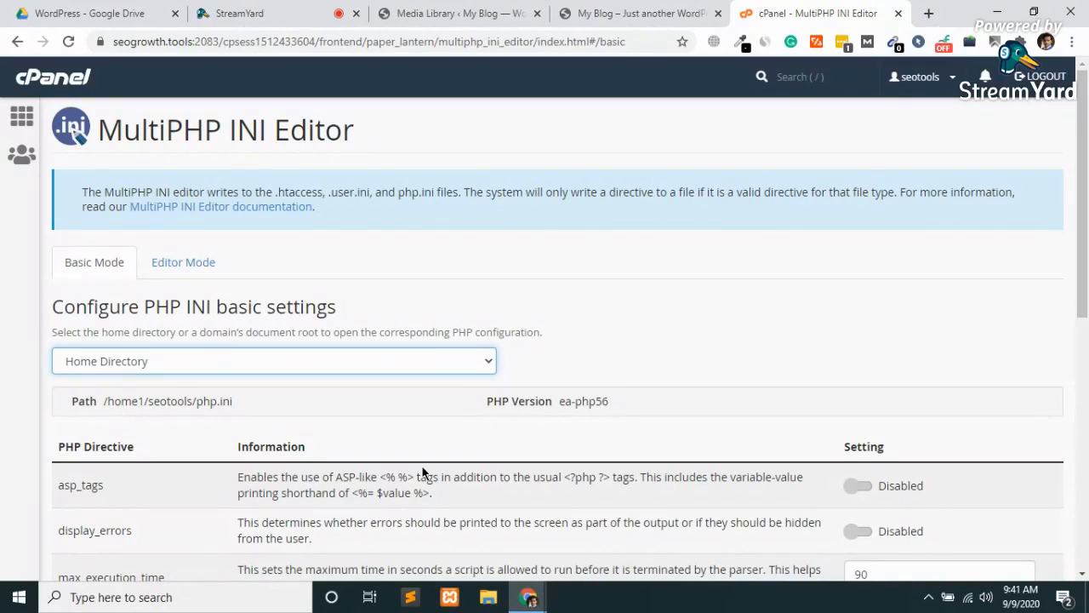
# Leave the MultiPHP INI Editor and return to the cPanel main page
pyautogui.click(594, 10)
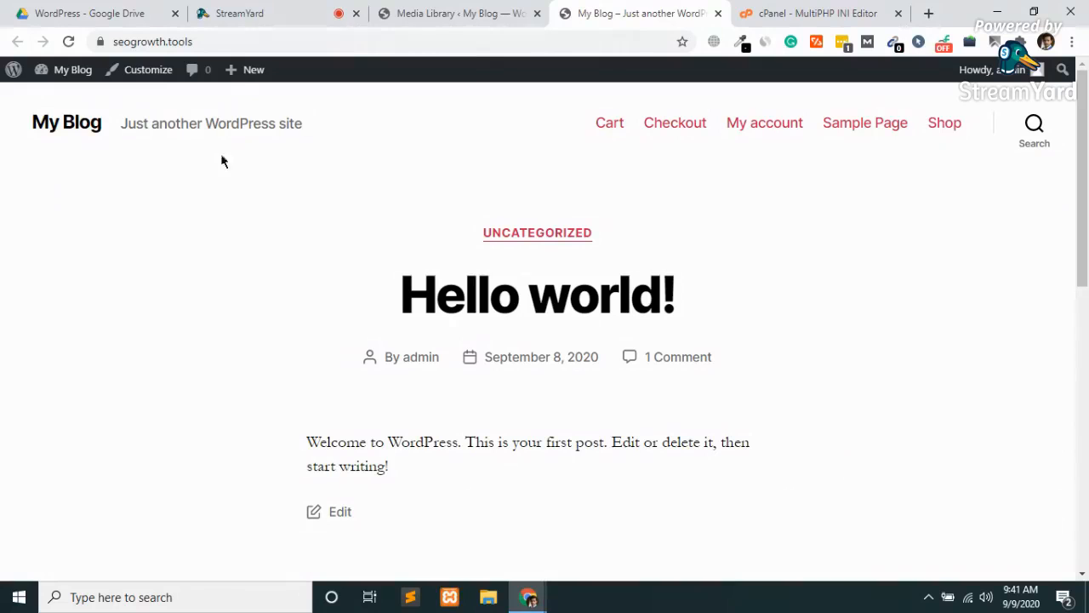
pyautogui.click(422, 10)
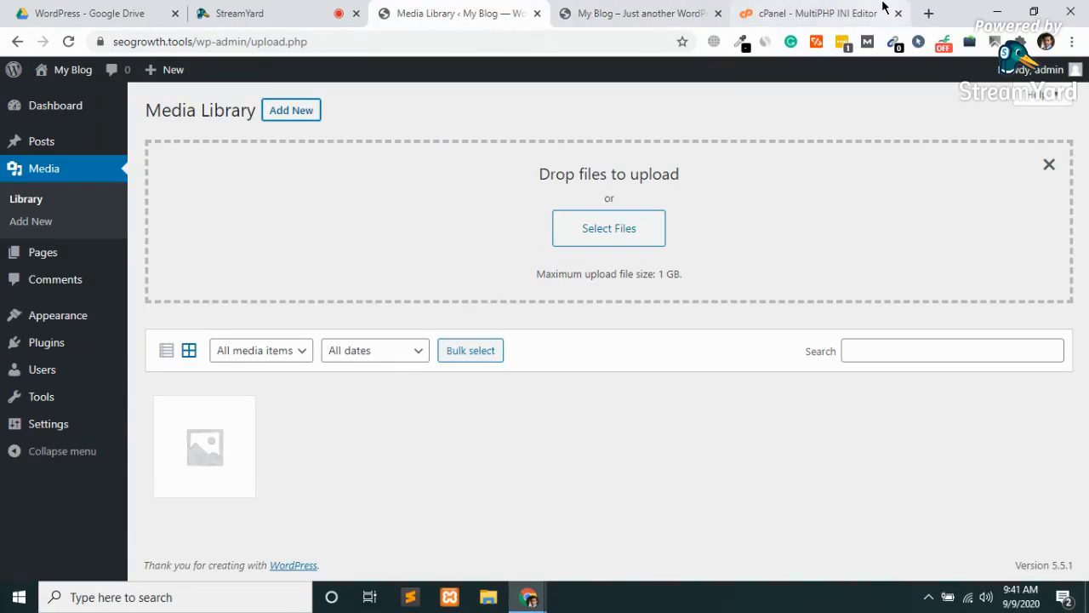
pyautogui.click(810, 10)
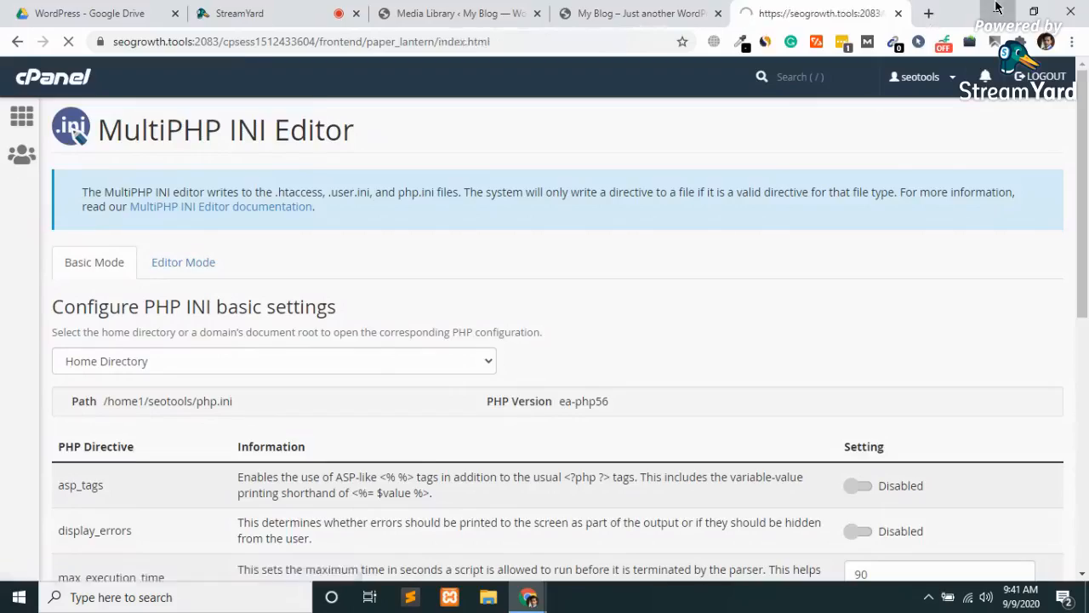
# Minimize the browser and open File Explorer at This PC
pyautogui.click(996, 11)
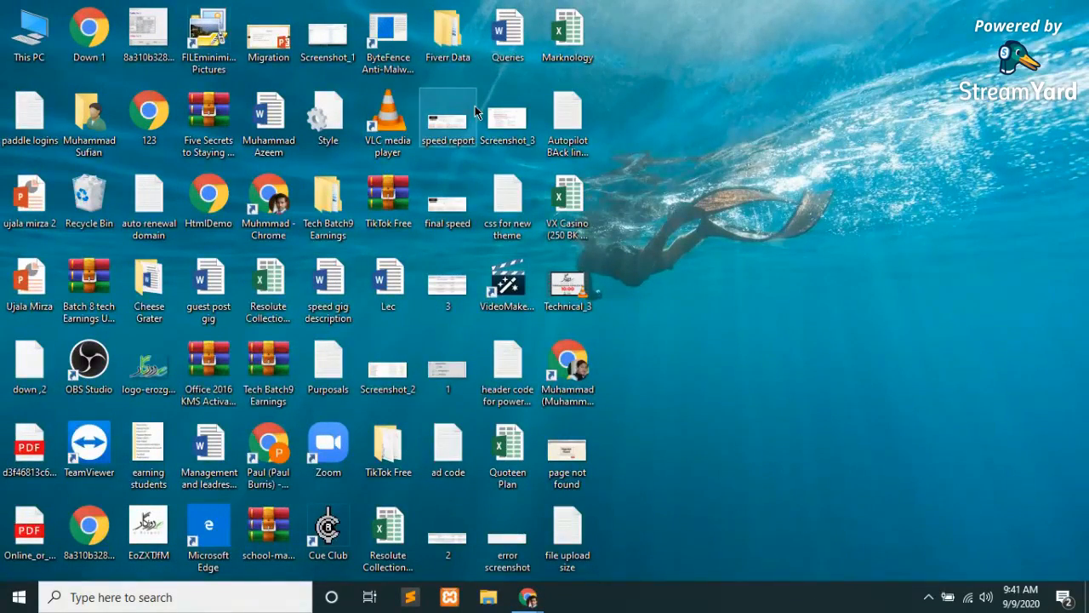
pyautogui.press('super+e')
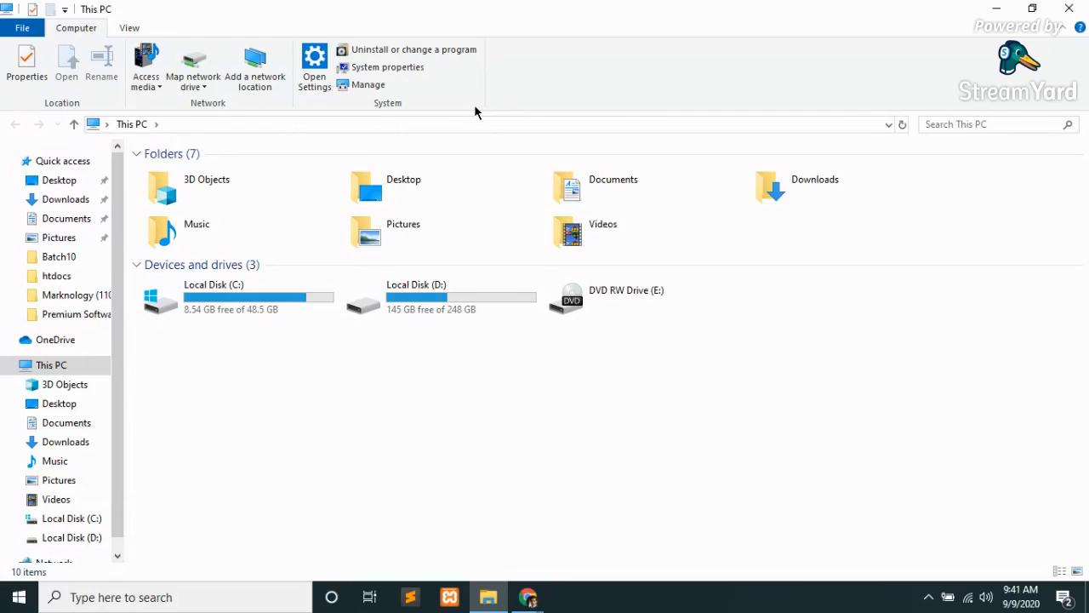
# Open the local WordPress installation folder at C:\xampp\htdocs\wordpress
pyautogui.click(250, 289)
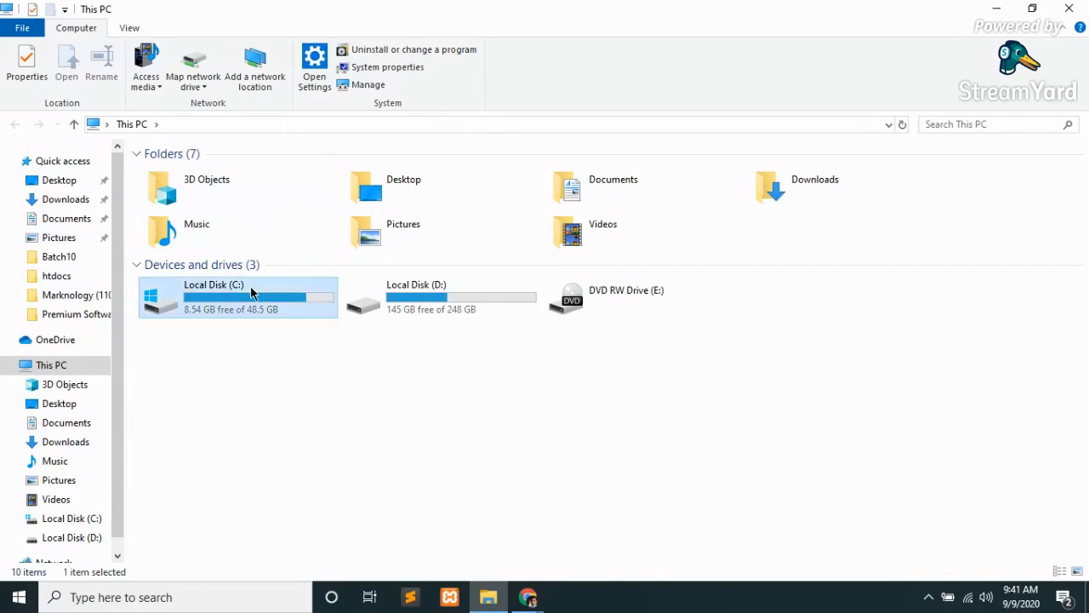
pyautogui.doubleClick(168, 281)
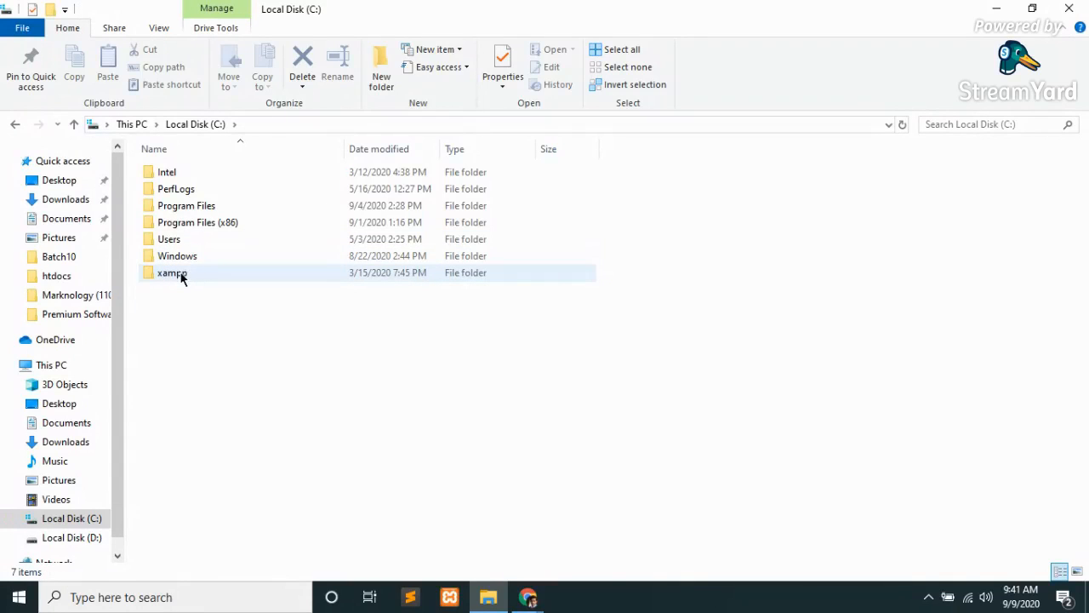
pyautogui.click(180, 275)
pyautogui.doubleClick(180, 275)
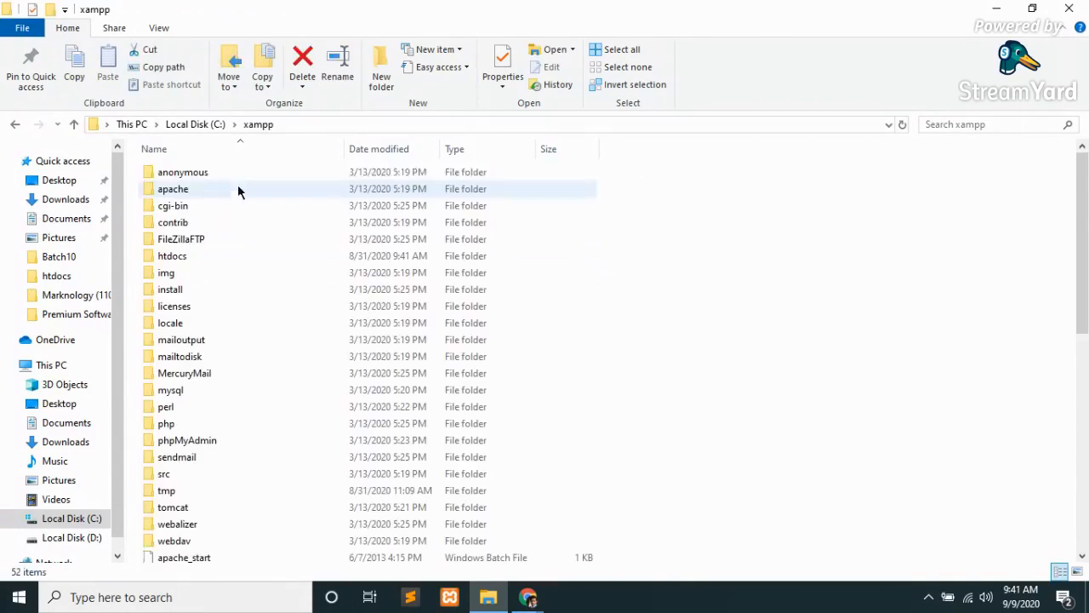
pyautogui.click(176, 259)
pyautogui.doubleClick(176, 257)
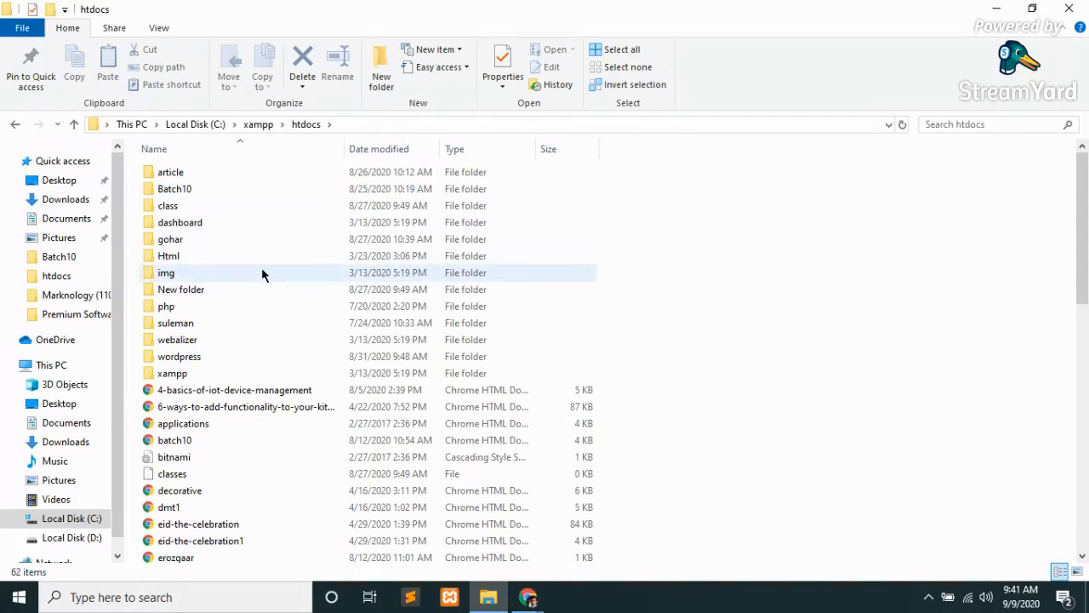
pyautogui.doubleClick(183, 359)
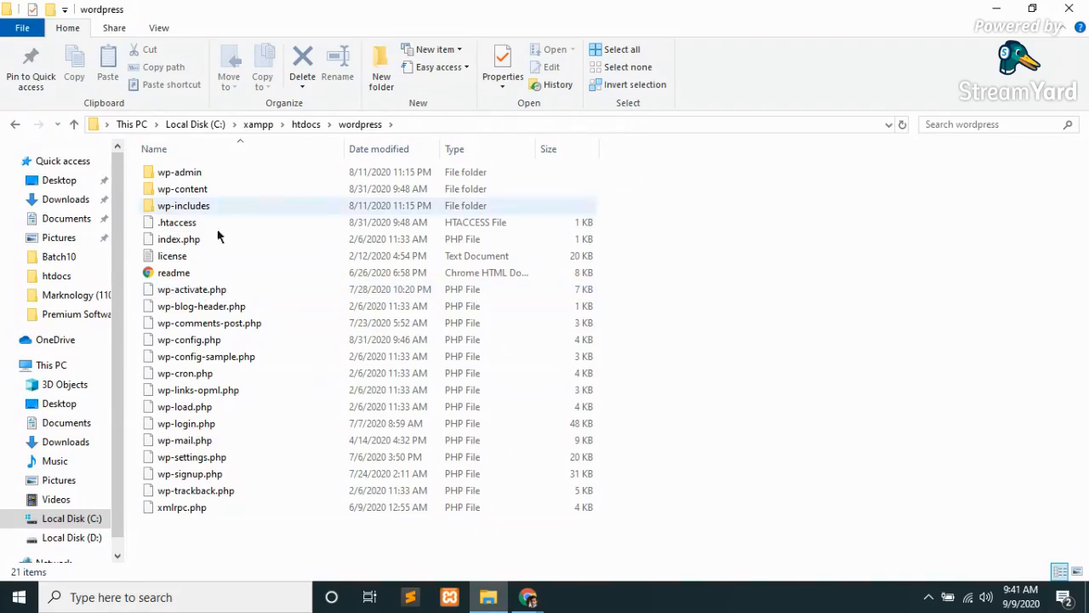
# Open the wordpress folder's .htaccess file in Sublime Text and place the cursor on empty line 14, above # END WordPress
pyautogui.click(182, 225)
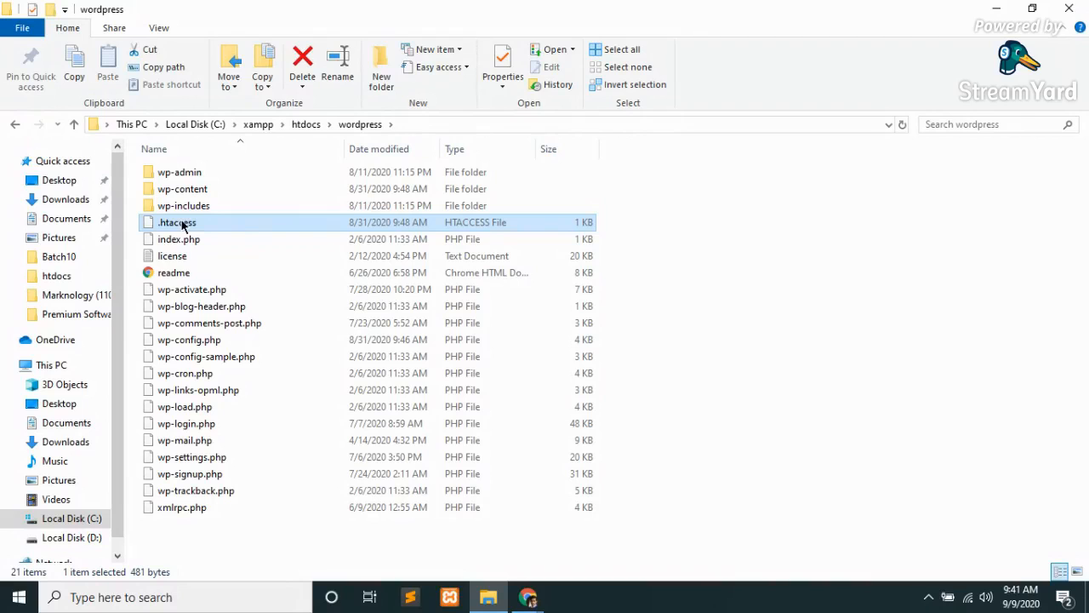
pyautogui.click(183, 226)
pyautogui.click(411, 600)
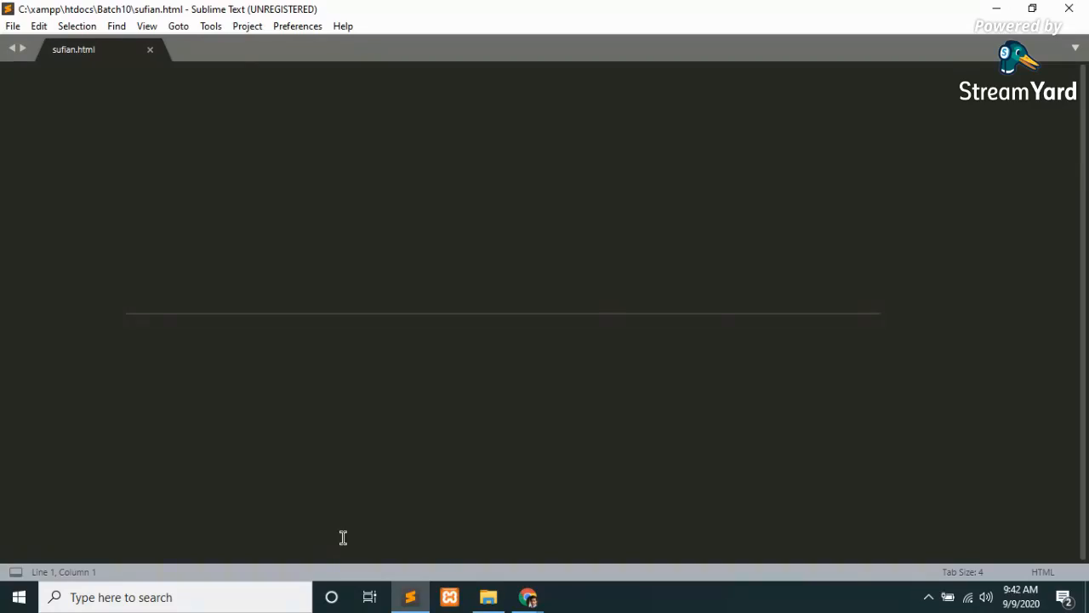
pyautogui.click(412, 599)
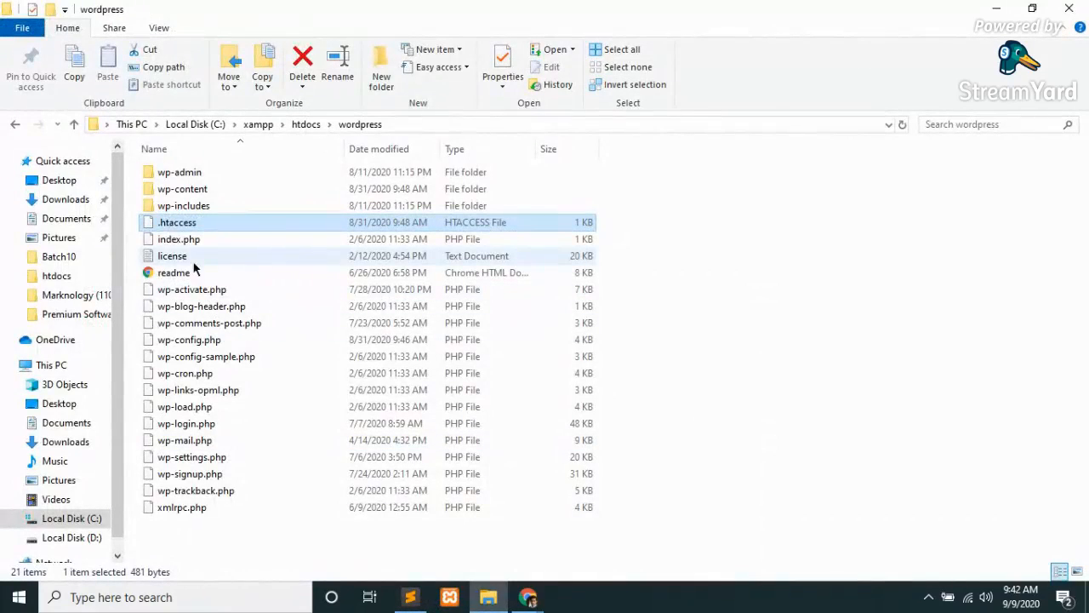
pyautogui.moveTo(173, 226); pyautogui.dragTo(583, 405)
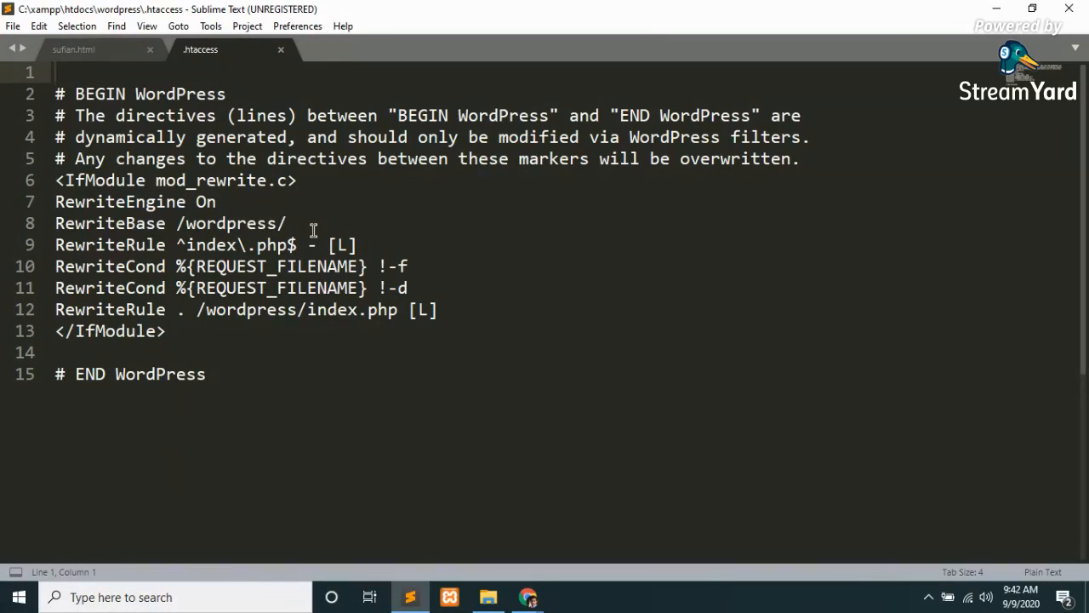
pyautogui.click(110, 352)
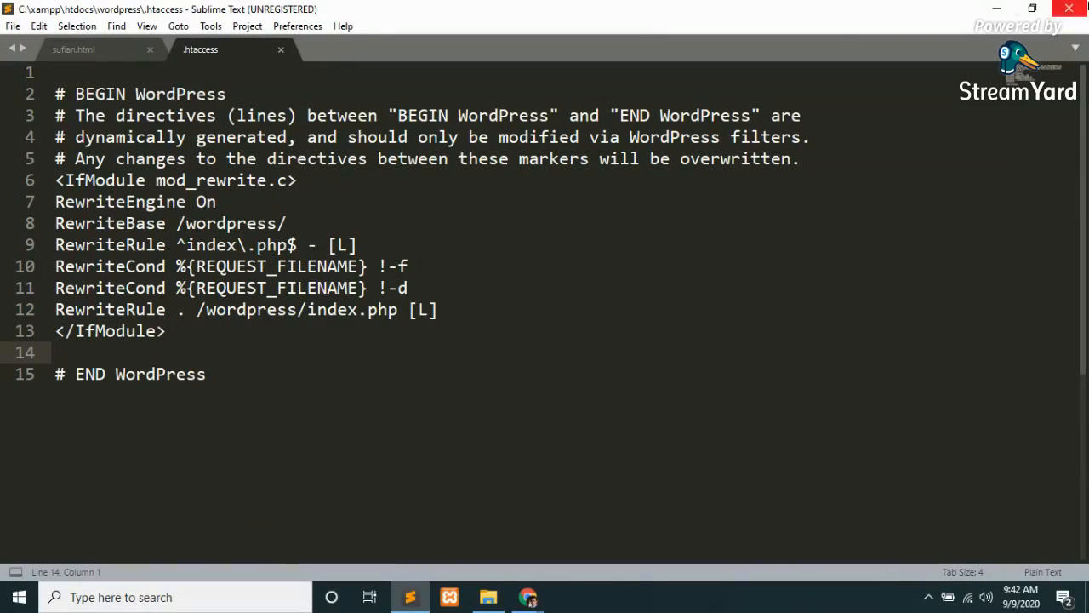
# Copy all the php_value lines from the desktop text file "file upload size" and close the file
pyautogui.click(997, 9)
pyautogui.click(997, 8)
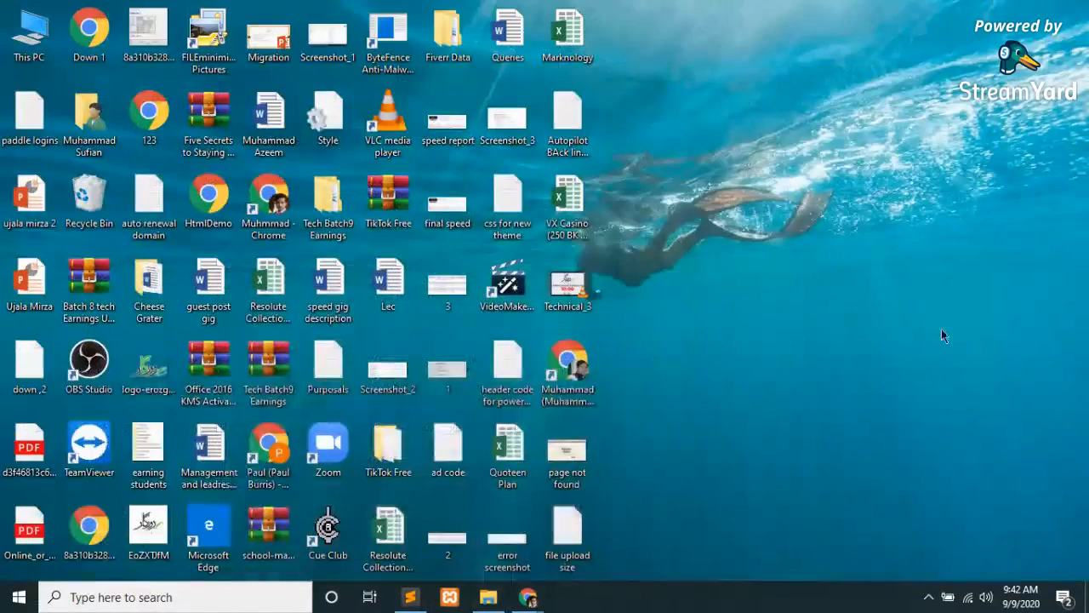
pyautogui.doubleClick(575, 529)
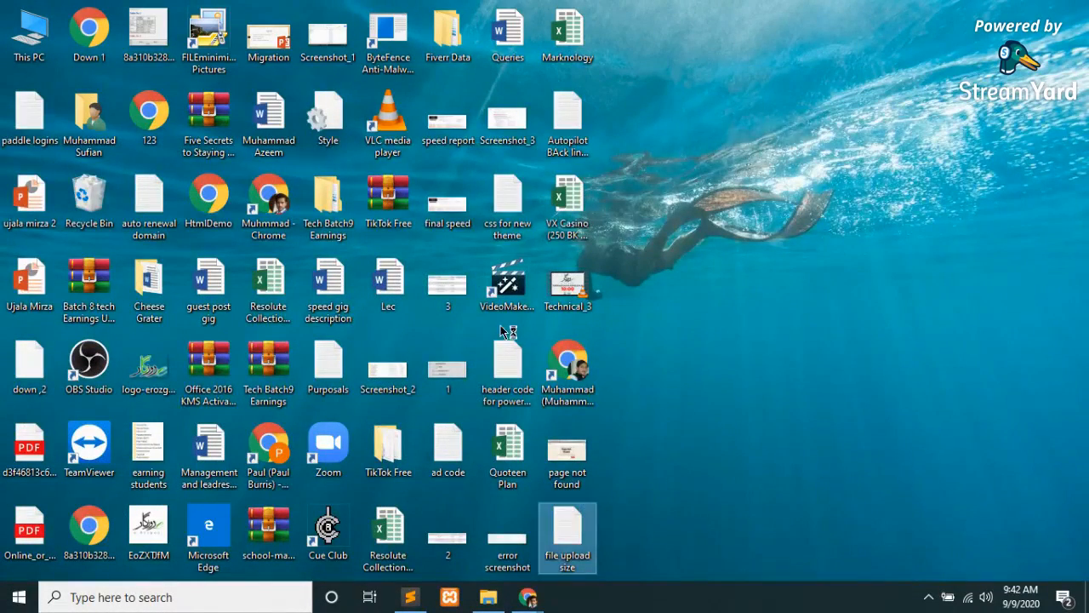
pyautogui.hotkey('ctrl', 'a')
pyautogui.hotkey('ctrl', 'c')
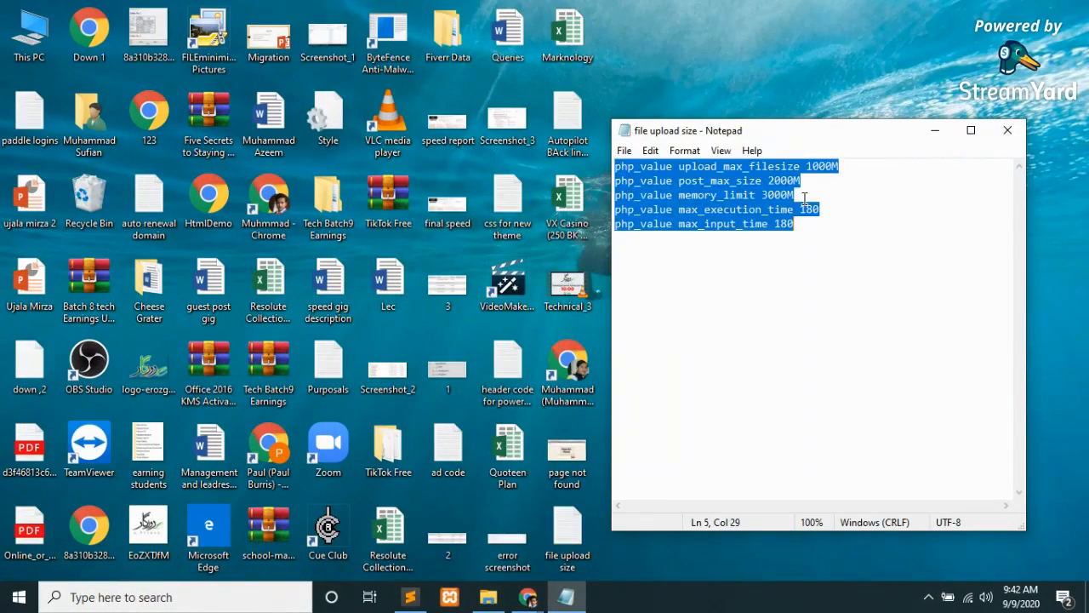
pyautogui.click(1008, 130)
pyautogui.hotkey('alt', 'Tab')
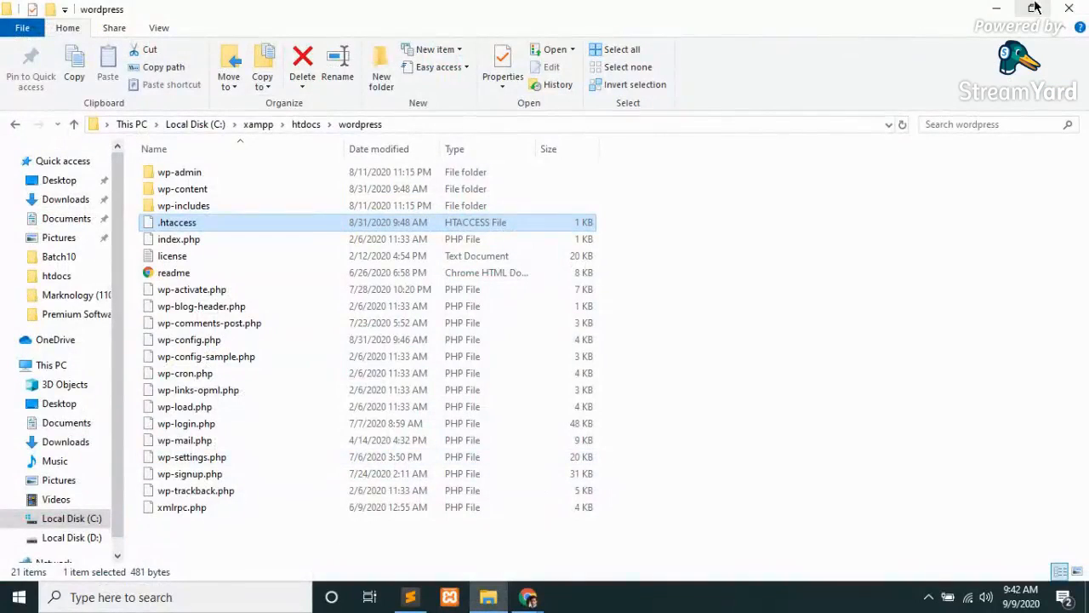
# Paste the copied php_value lines at line 14 of .htaccess in Sublime Text, save the file and close the editor
pyautogui.click(410, 596)
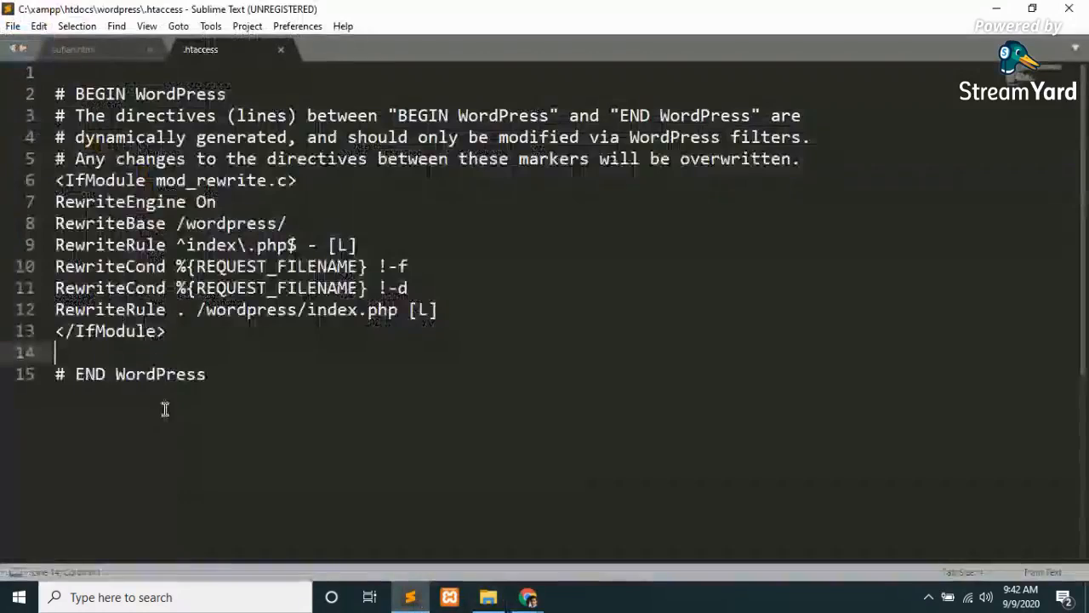
pyautogui.hotkey('ctrl', 'v')
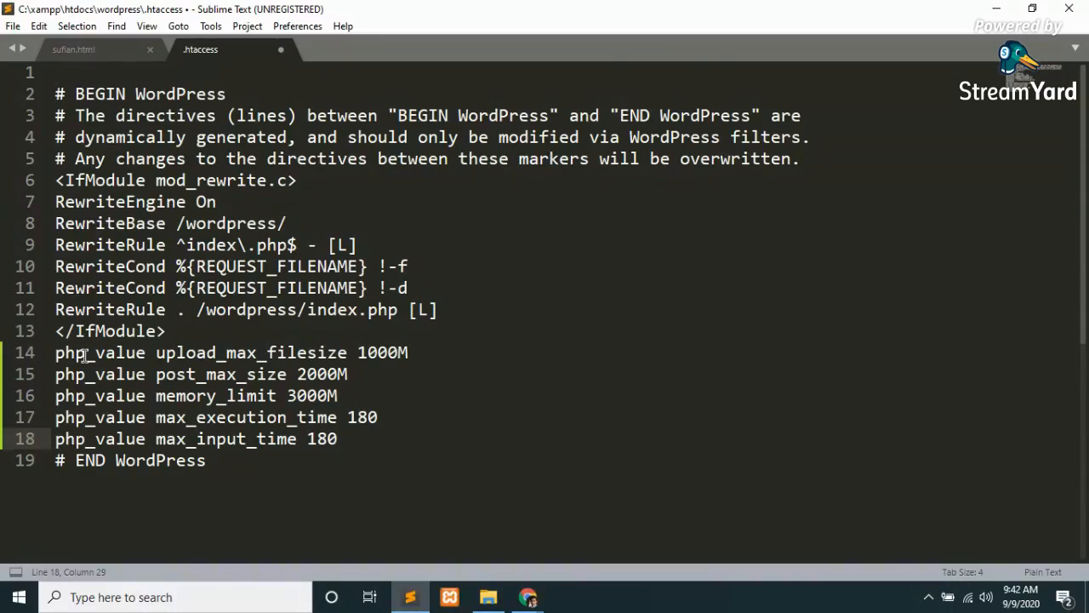
pyautogui.hotkey('ctrl', 's')
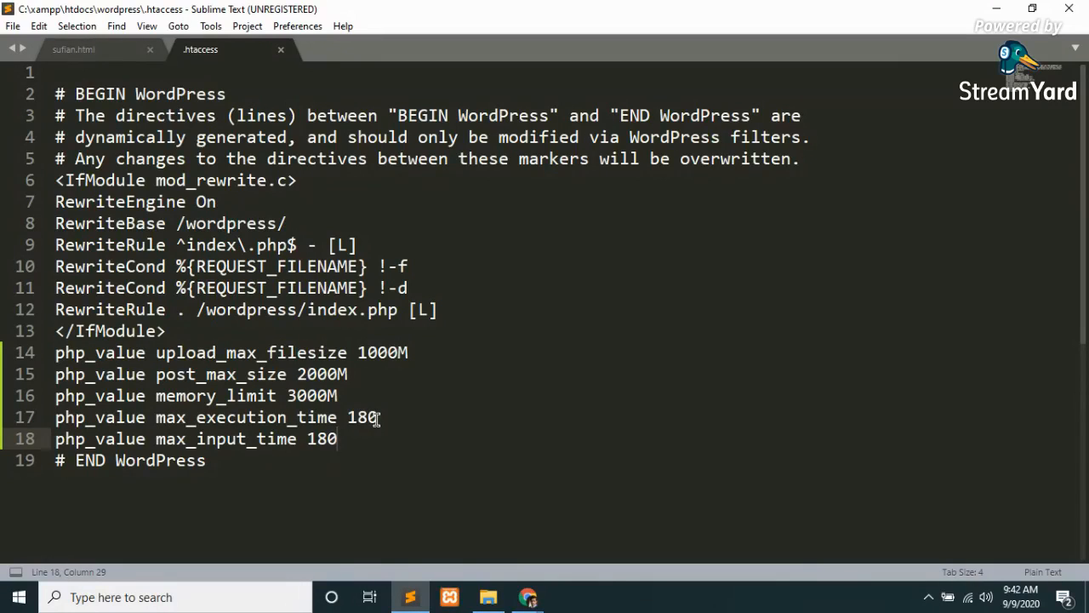
pyautogui.click(1069, 8)
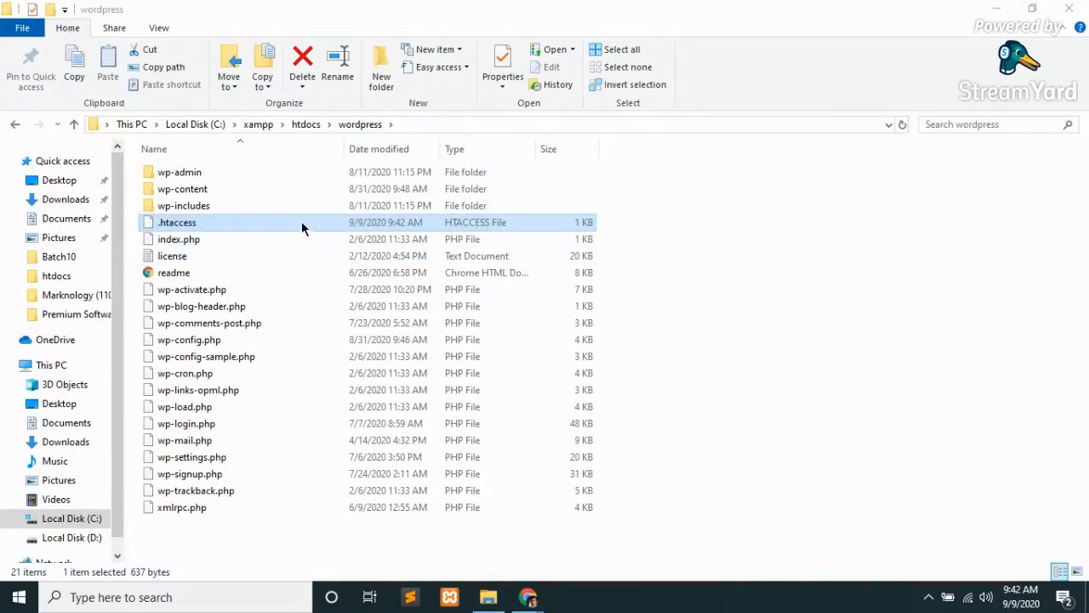
# Close the wordpress folder window and refresh the desktop
pyautogui.click(169, 226)
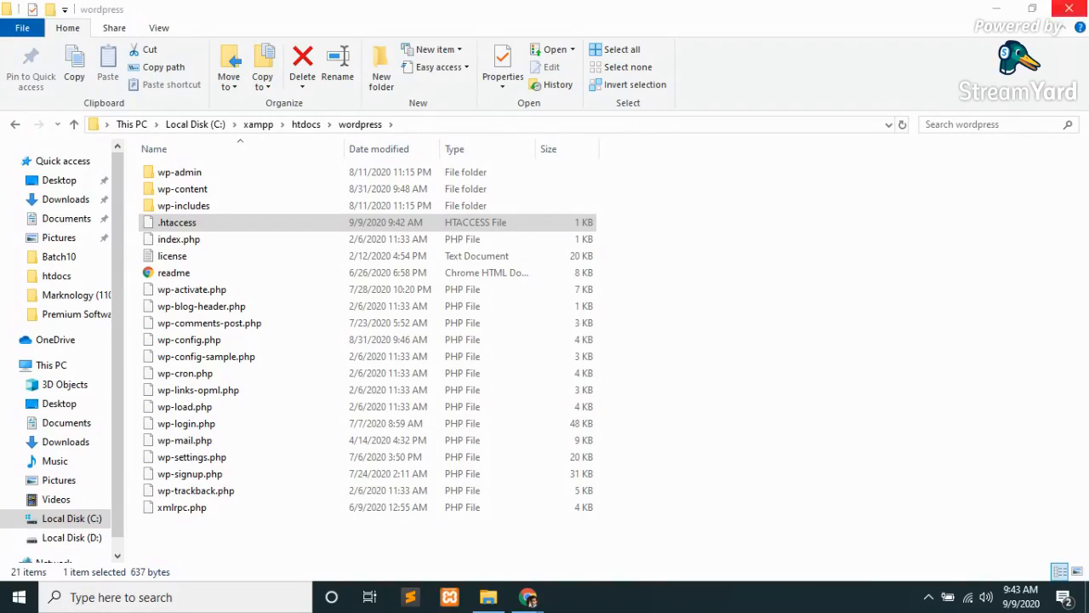
pyautogui.click(1068, 9)
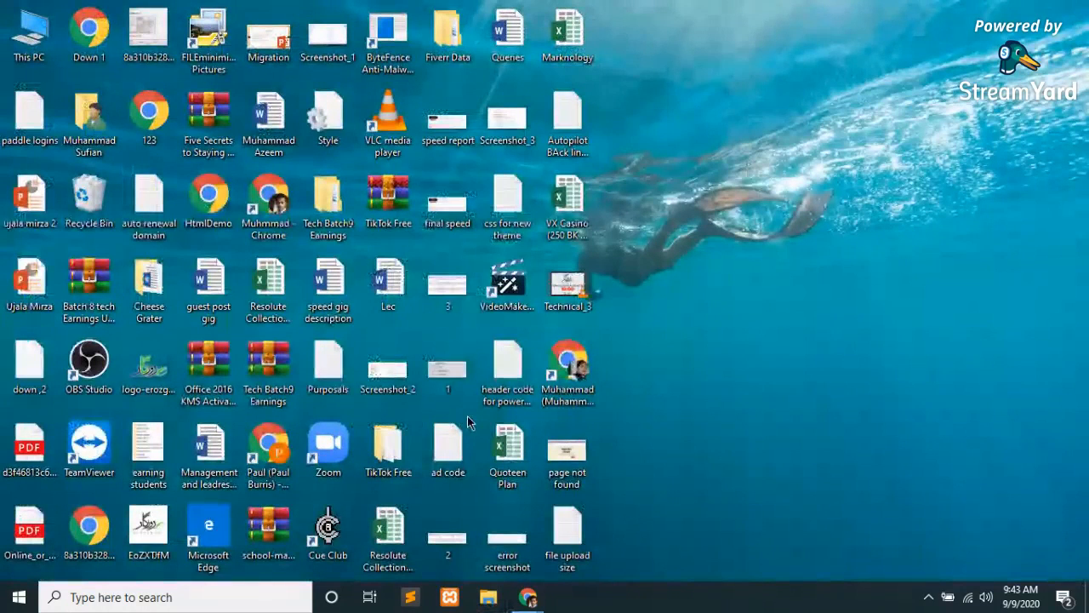
pyautogui.rightClick(745, 160)
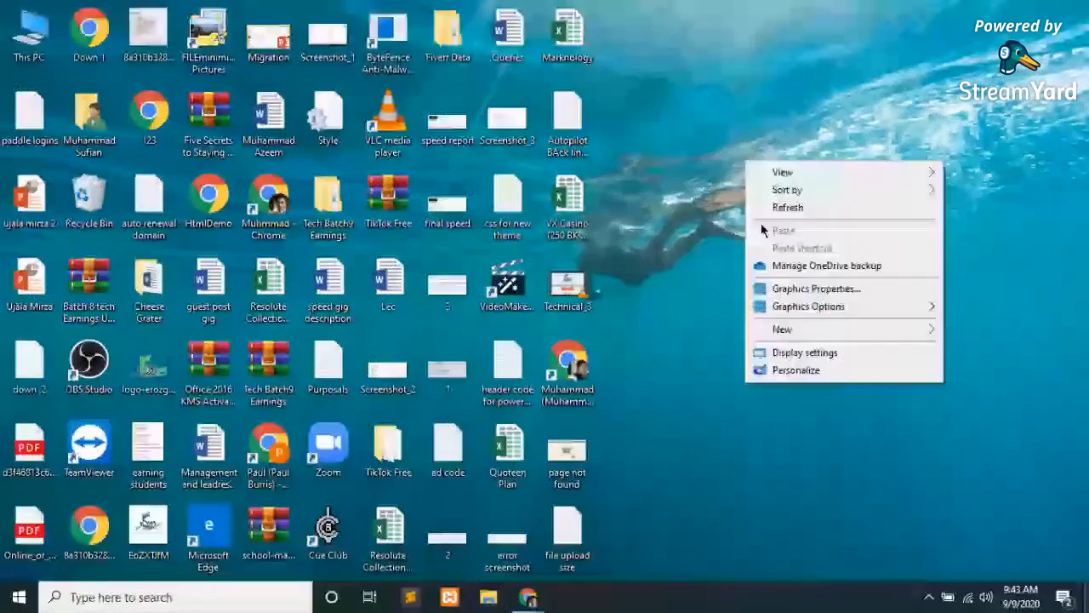
pyautogui.click(807, 209)
# Switch to the Chrome window with cPanel and close the cPanel tab
pyautogui.moveTo(529, 600)
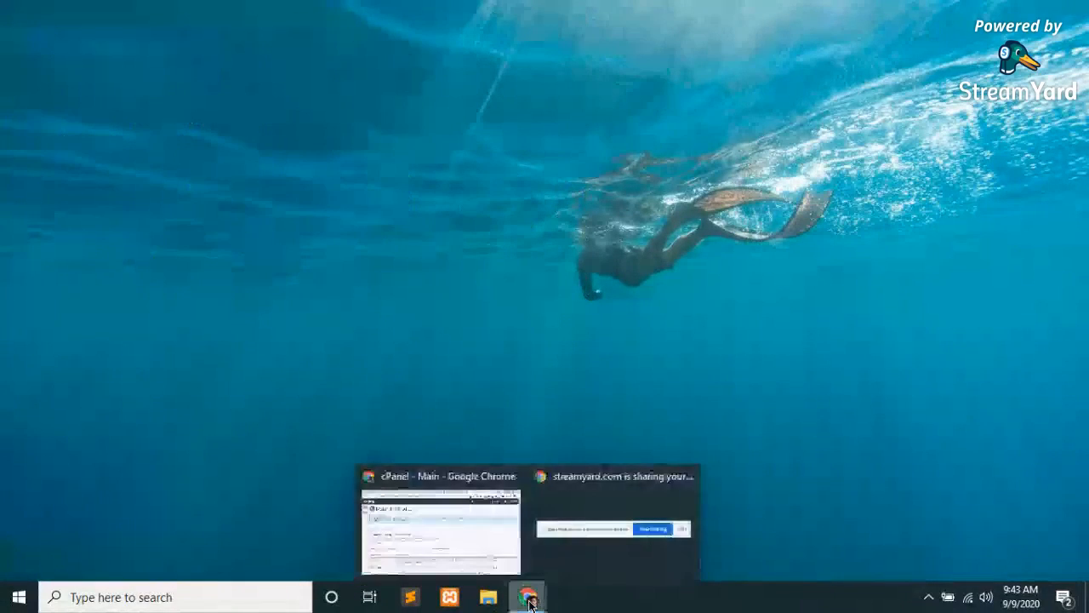
pyautogui.click(410, 530)
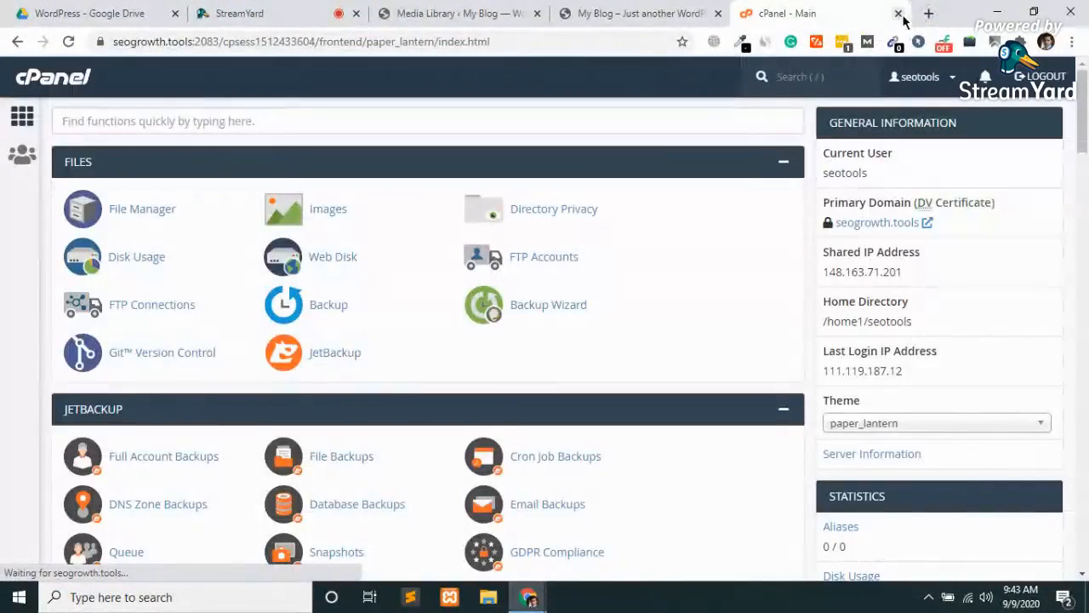
pyautogui.click(898, 14)
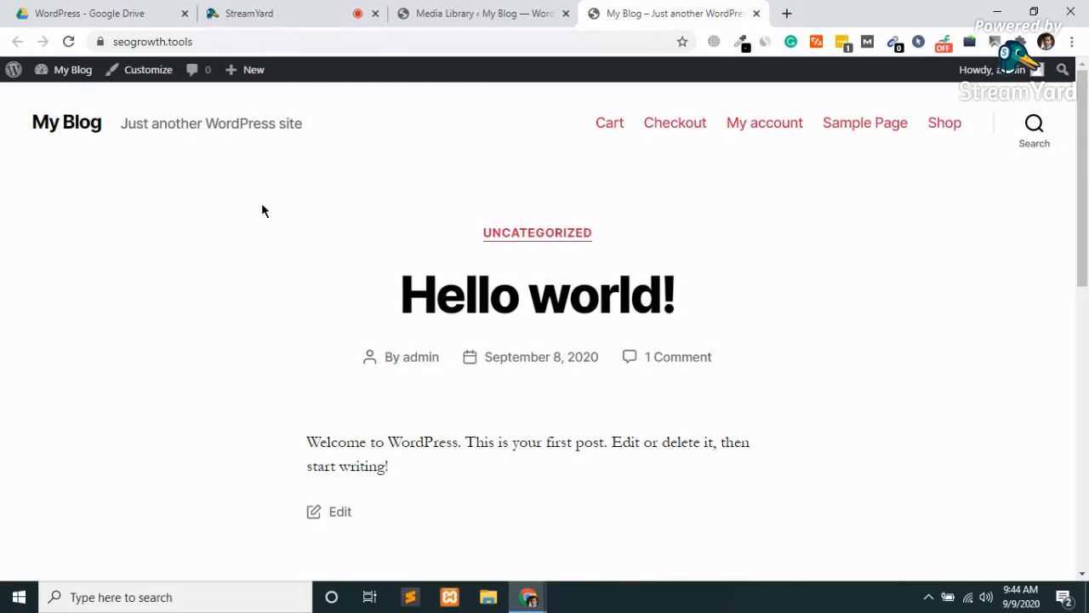
# Look over the My Blog front page from header to footer and reload it
pyautogui.scroll(-8, 262, 205)
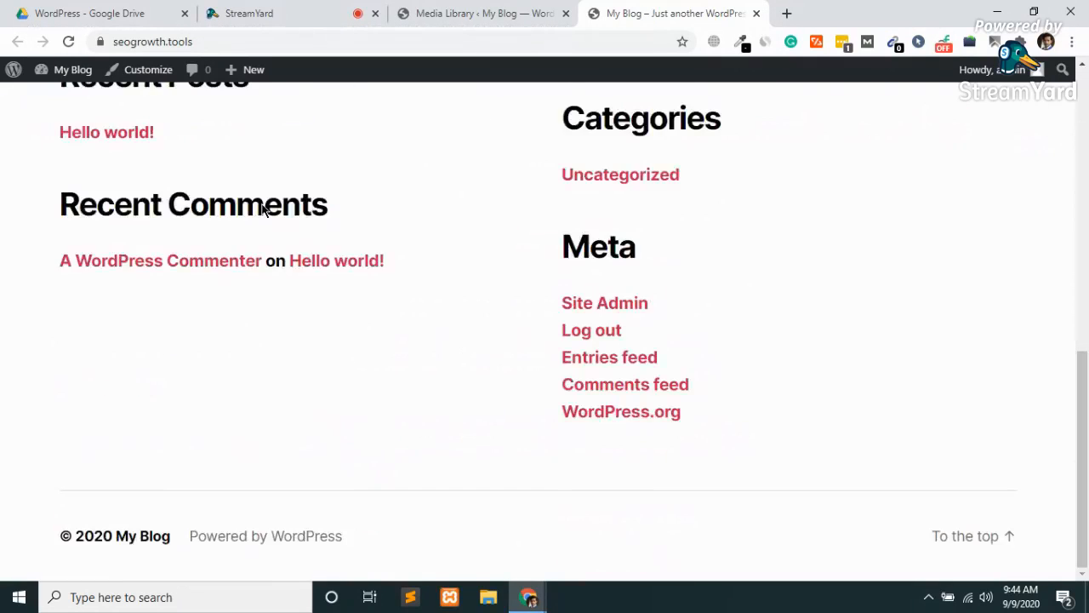
pyautogui.scroll(8, 262, 205)
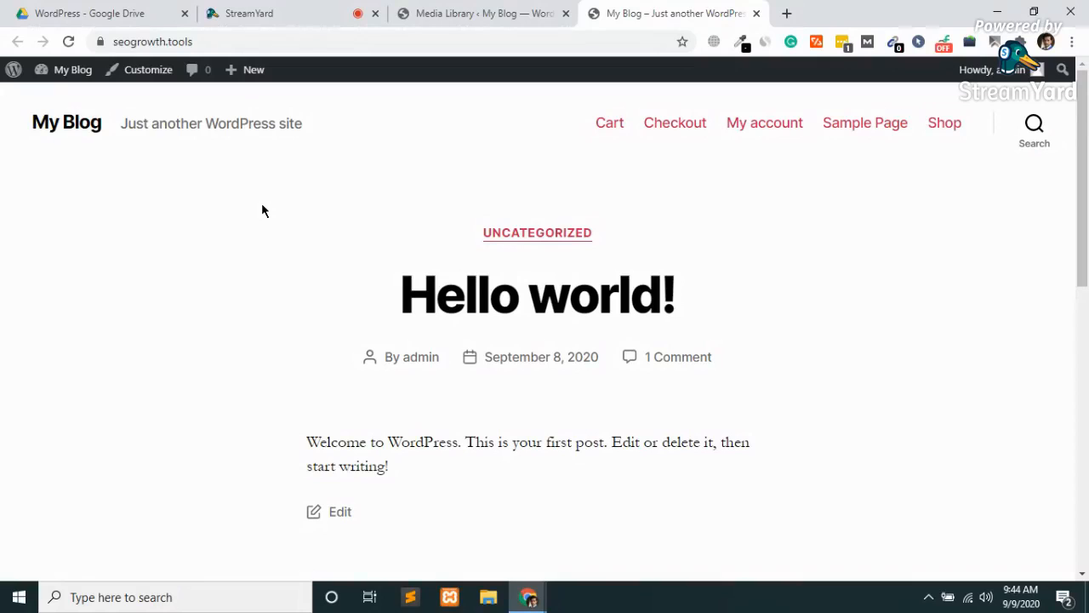
pyautogui.click(69, 41)
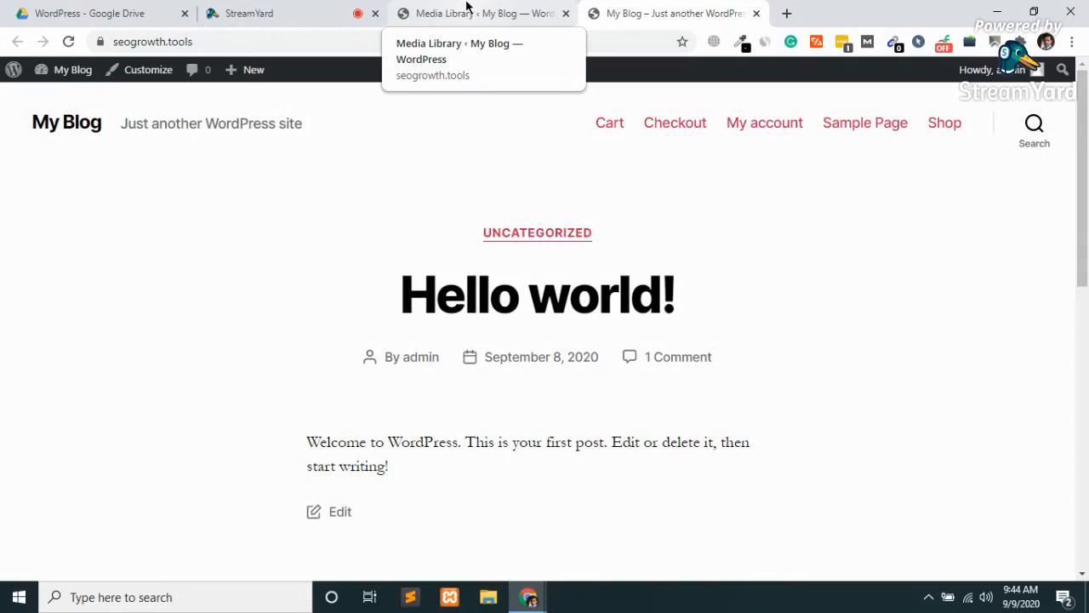
# Switch to the WordPress admin's Media Library tab and go to the installed Themes page
pyautogui.click(466, 7)
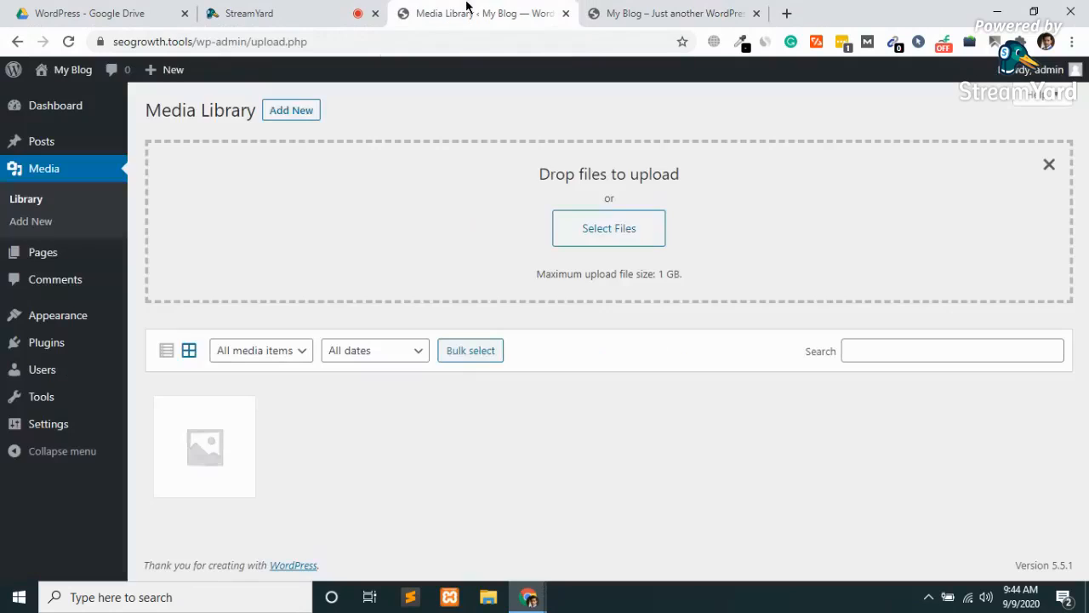
pyautogui.click(74, 328)
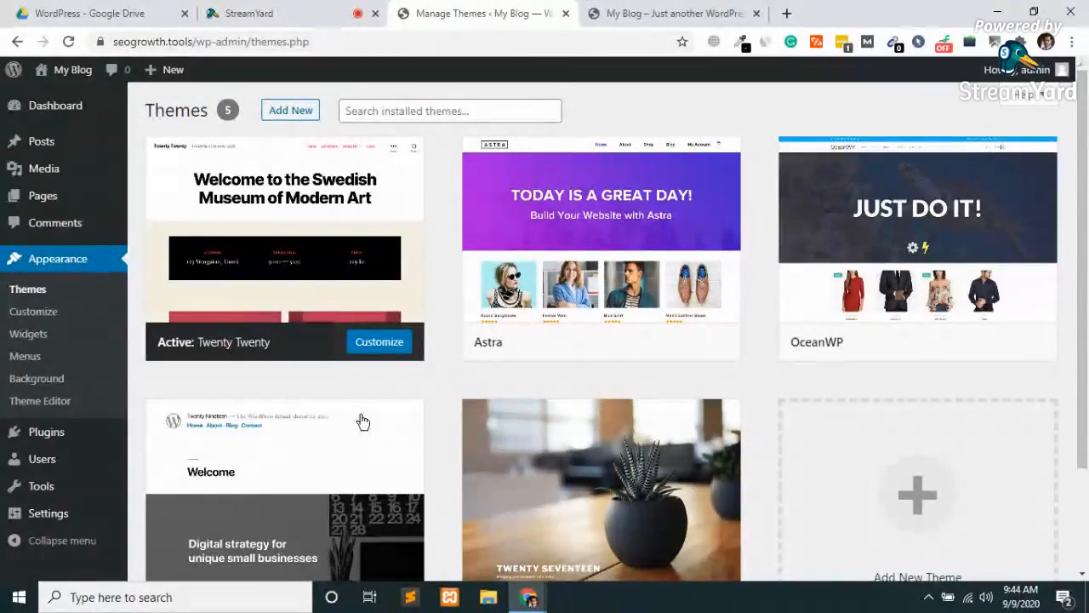
pyautogui.moveTo(363, 422)
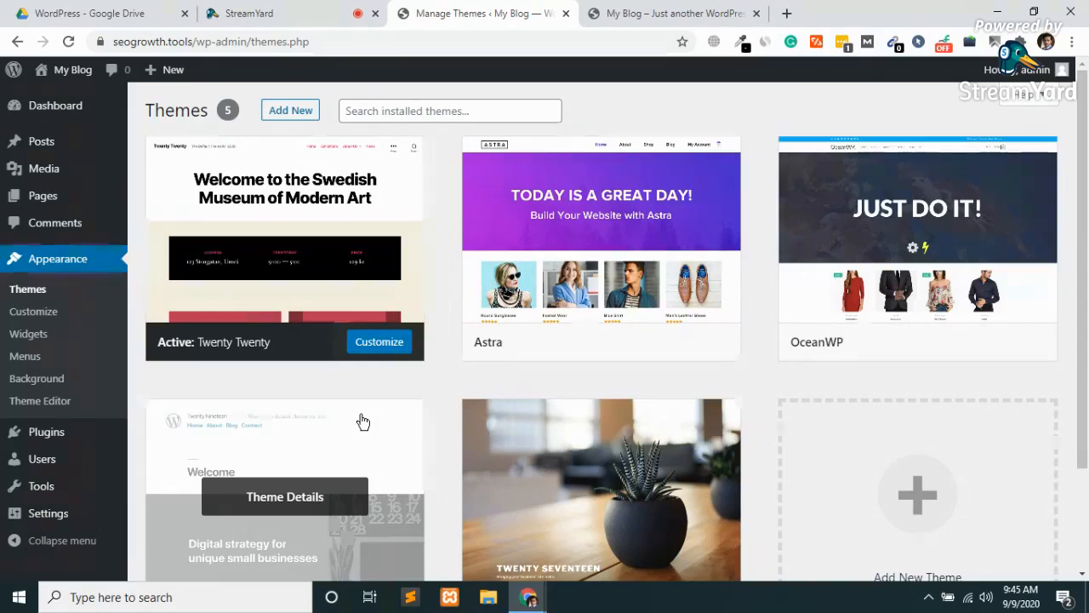
# Start adding a new theme, search the theme directory for "astra", and clear the search
pyautogui.click(293, 111)
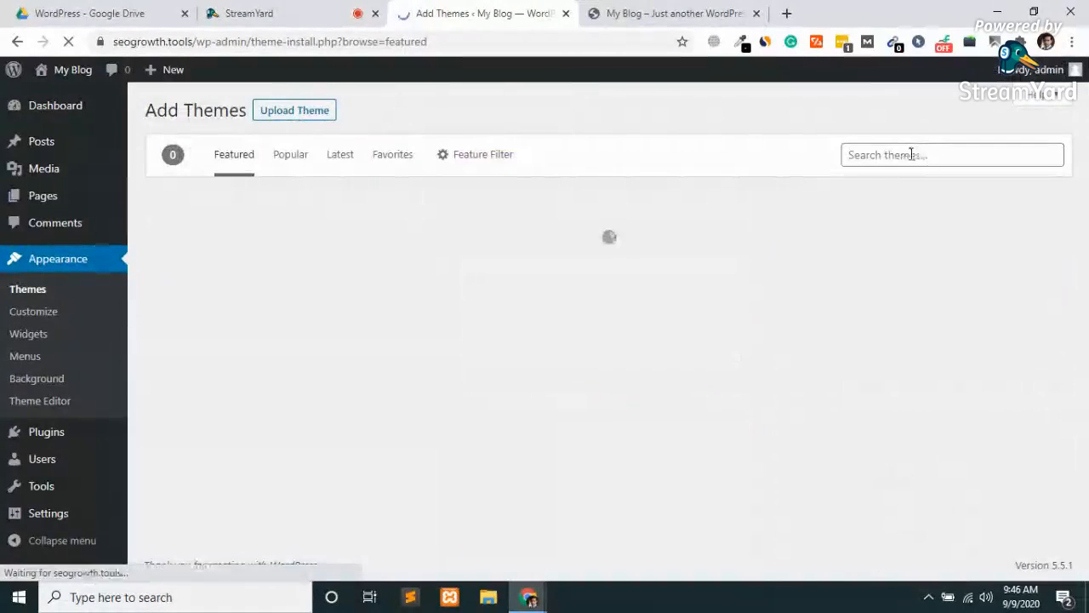
pyautogui.click(911, 155)
pyautogui.write('astra')
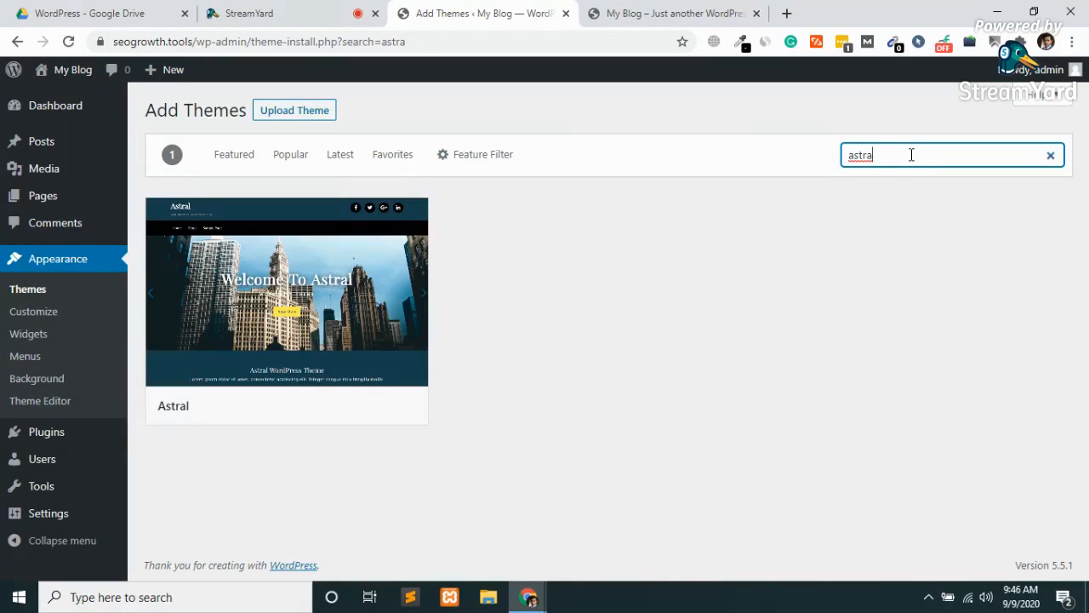
pyautogui.hotkey('ctrl', 'a')
pyautogui.press('BackSpace')
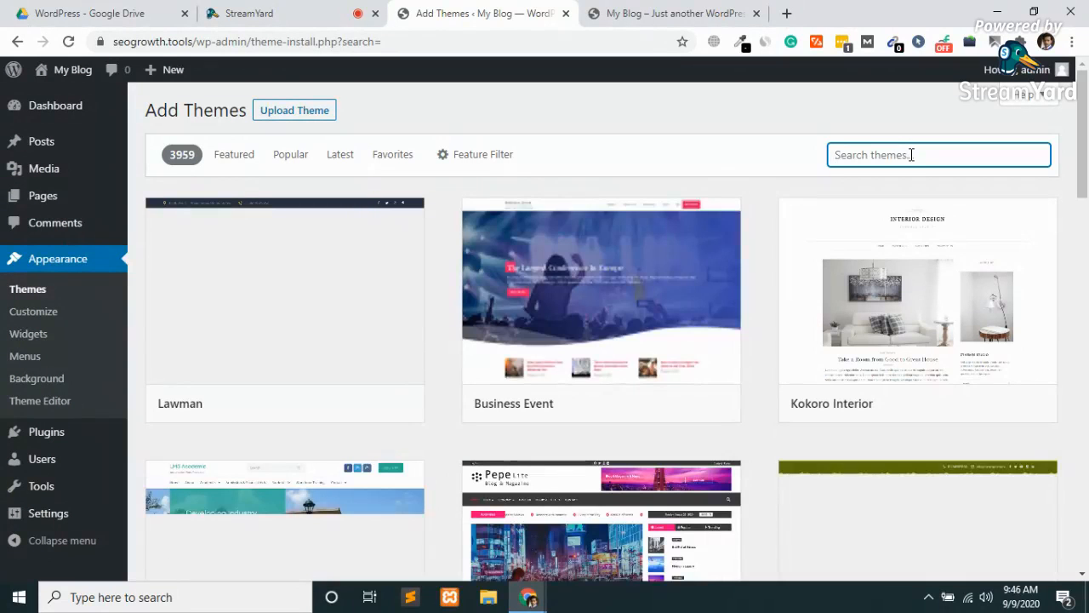
# Check the My Blog front page and return to the Add Themes page
pyautogui.click(678, 10)
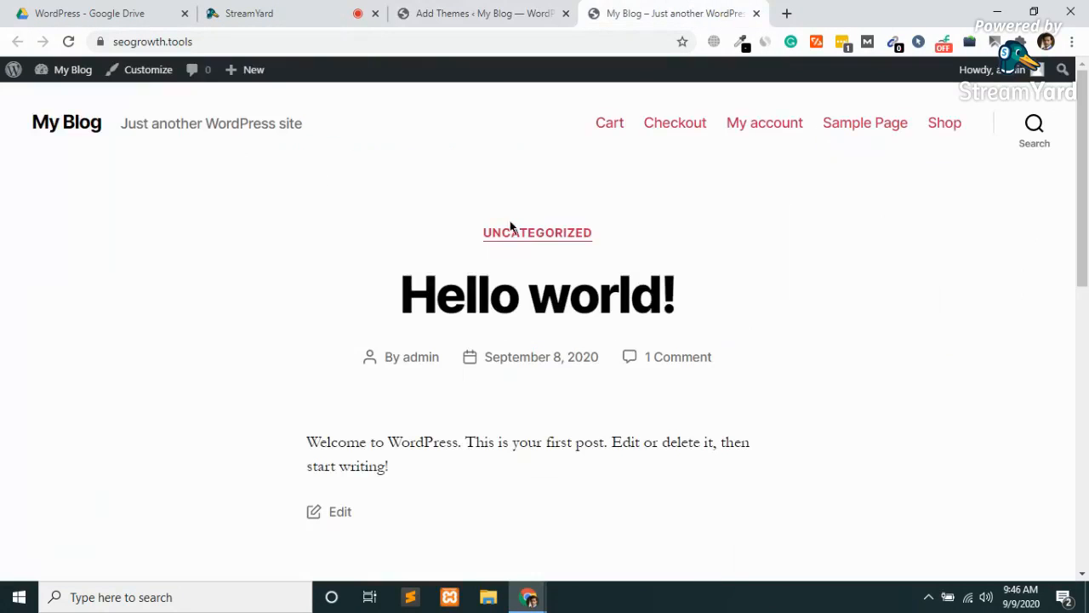
pyautogui.click(468, 8)
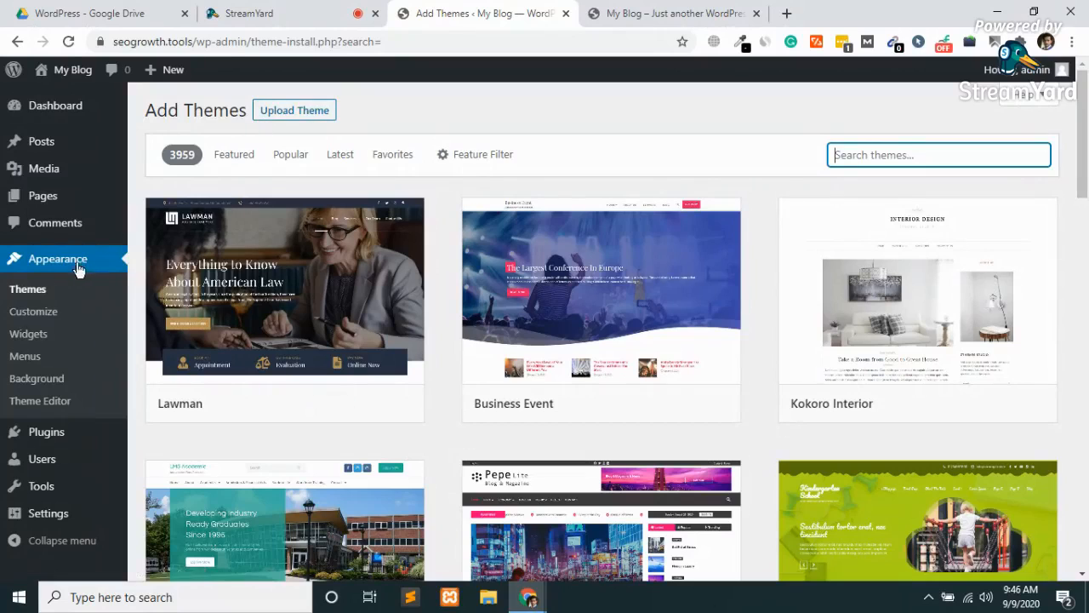
# Search the theme directory for "hello elementor", and install and activate the Hello Elementor theme
pyautogui.click(897, 155)
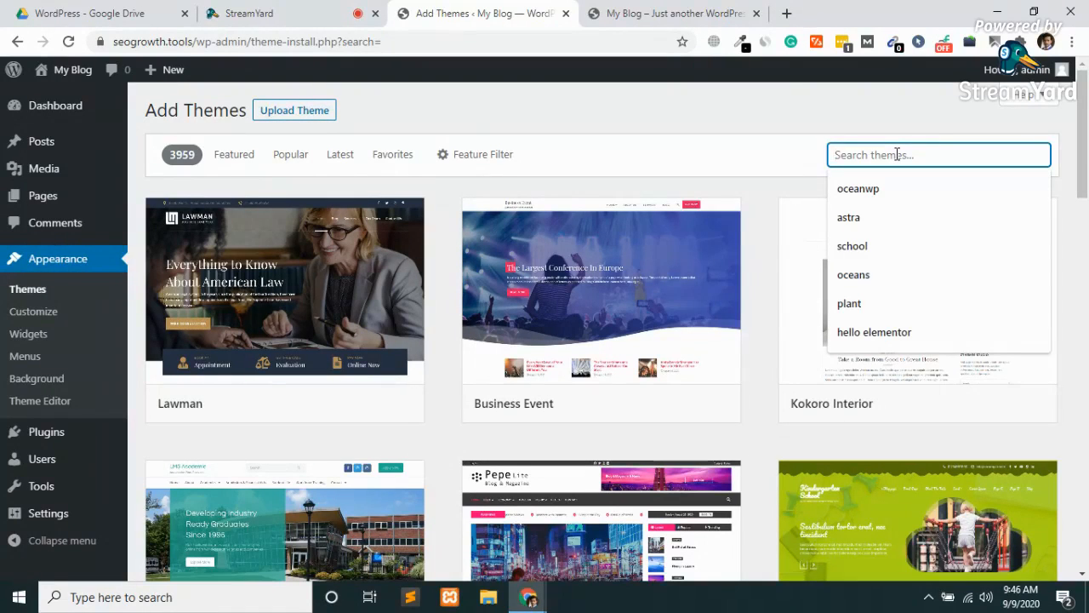
pyautogui.write('he')
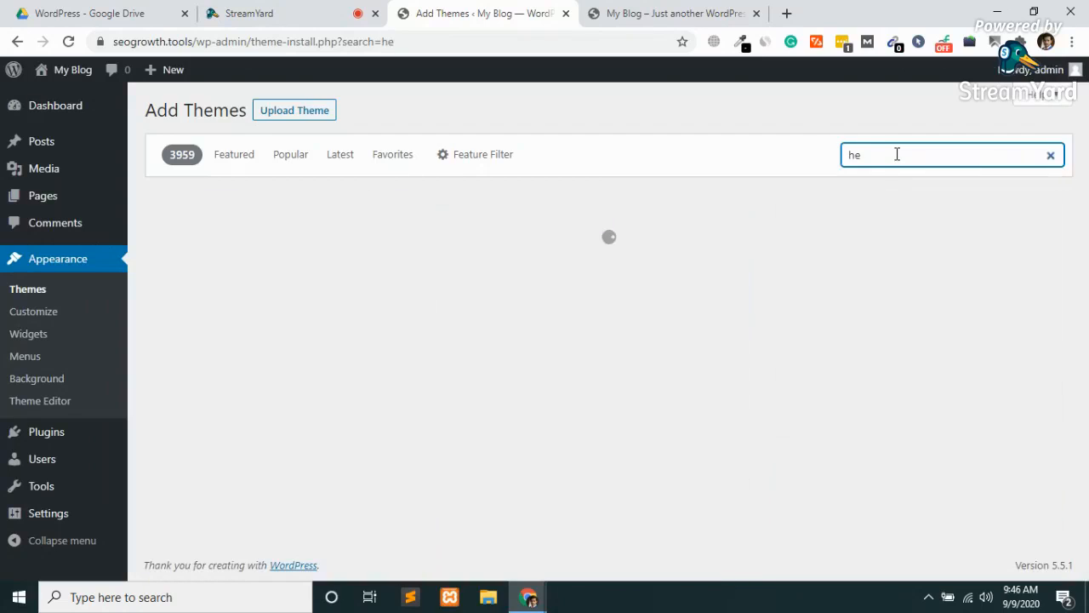
pyautogui.write('llo eleme')
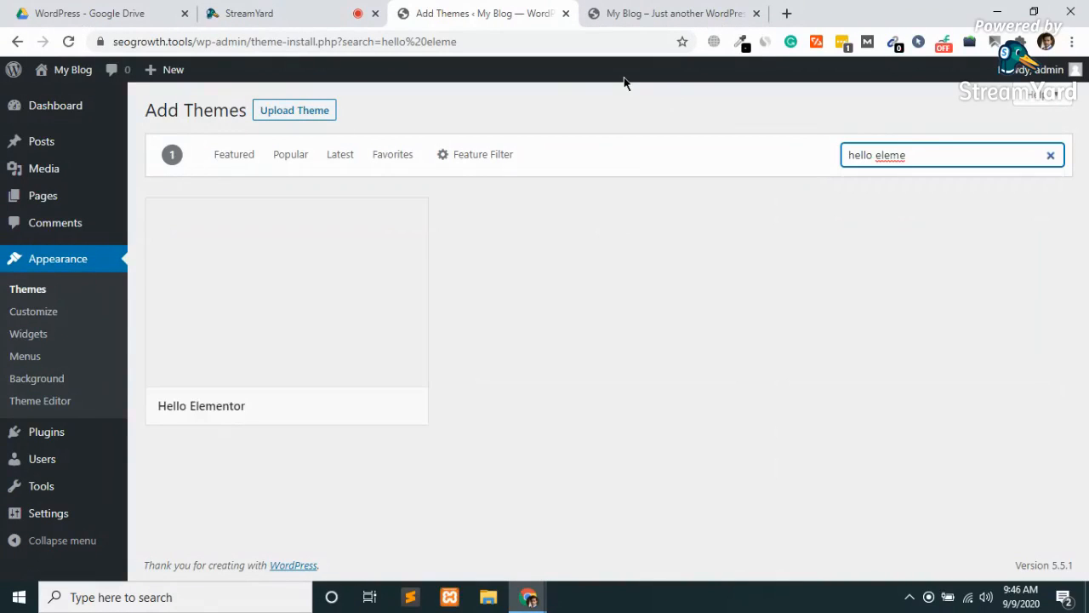
pyautogui.write('ntor')
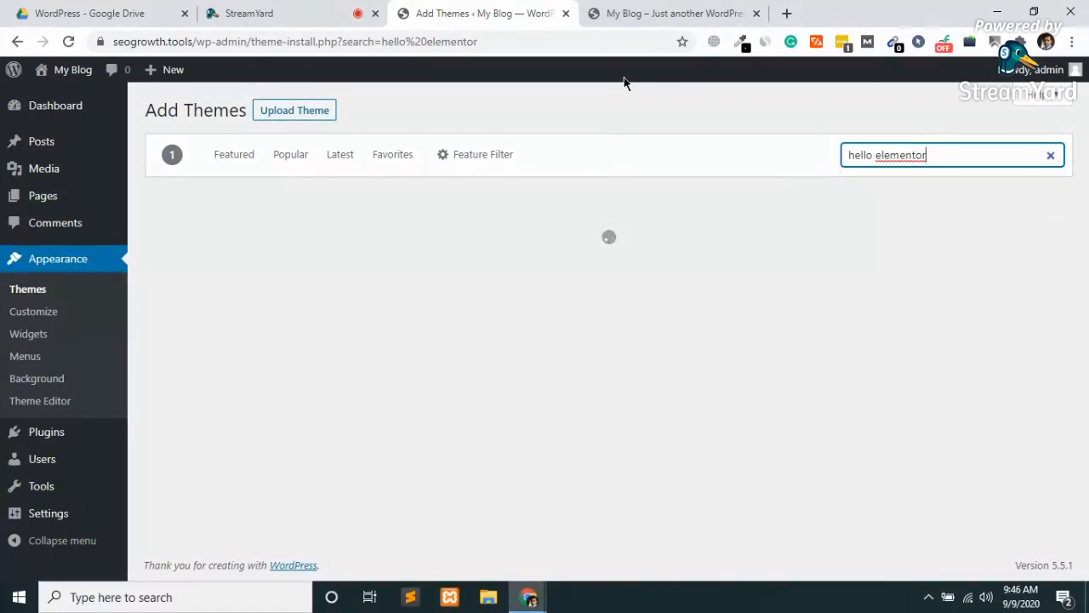
pyautogui.moveTo(367, 317)
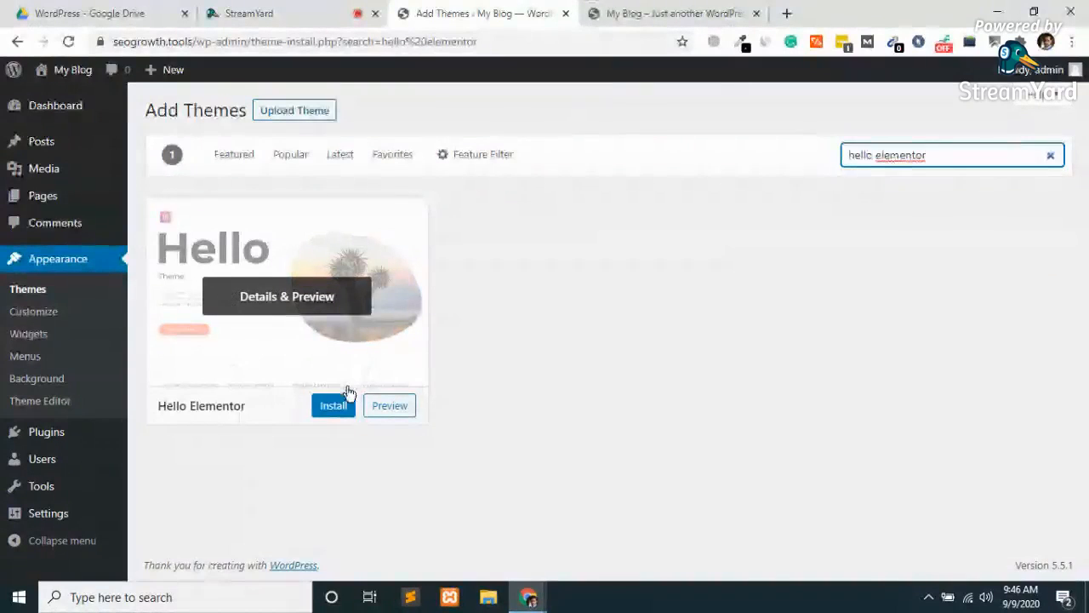
pyautogui.click(325, 406)
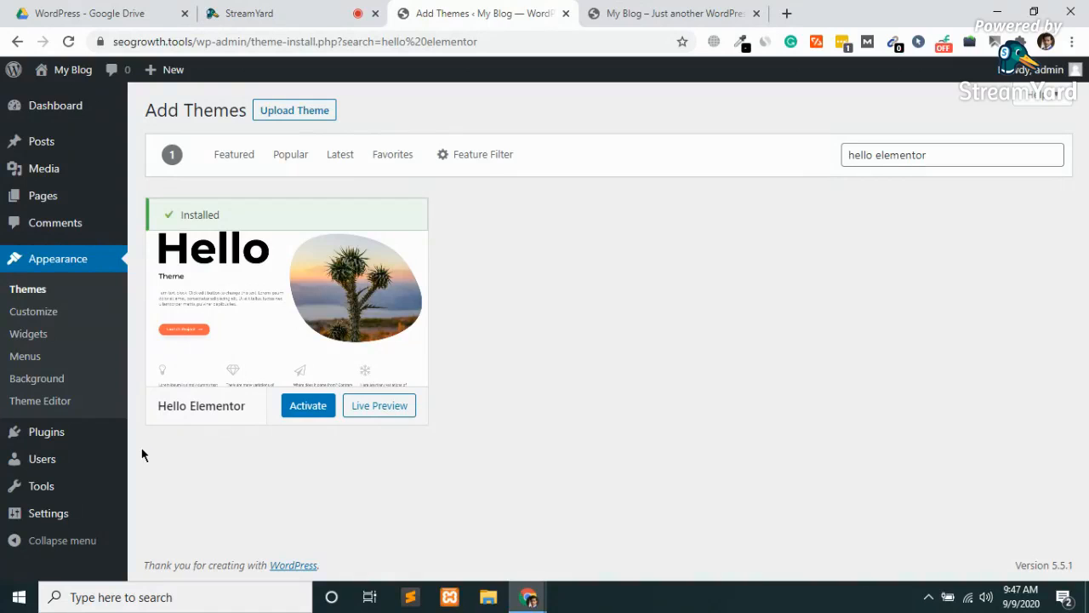
pyautogui.click(302, 407)
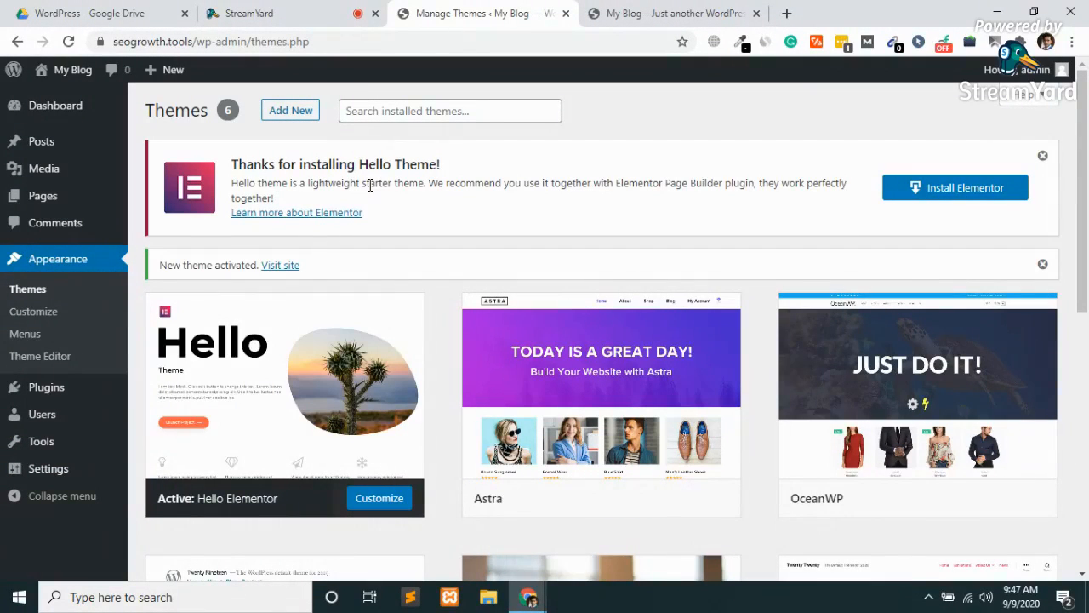
# Install and activate the Elementor Page Builder plugin recommended for the Hello theme
pyautogui.click(959, 192)
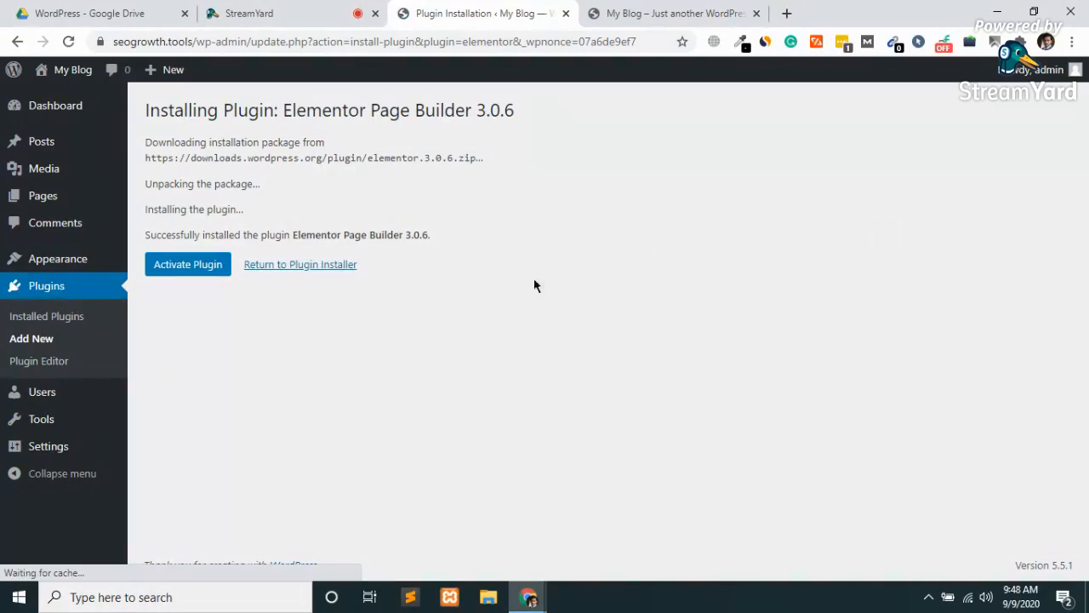
pyautogui.click(188, 269)
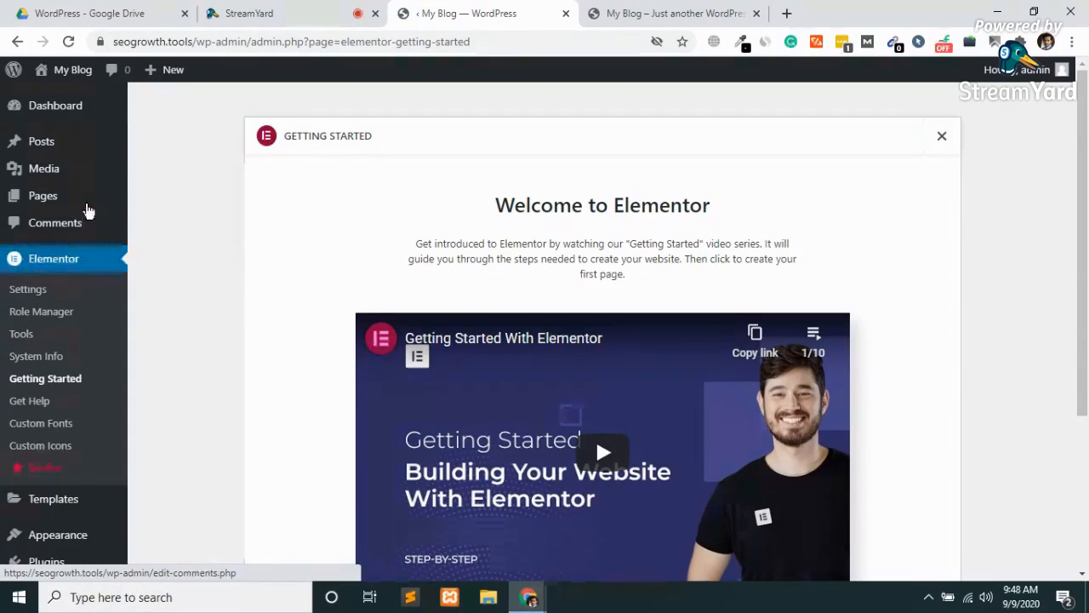
# Open the site's Pages list, and reload the My Blog front page to check its look with the new theme
pyautogui.click(49, 204)
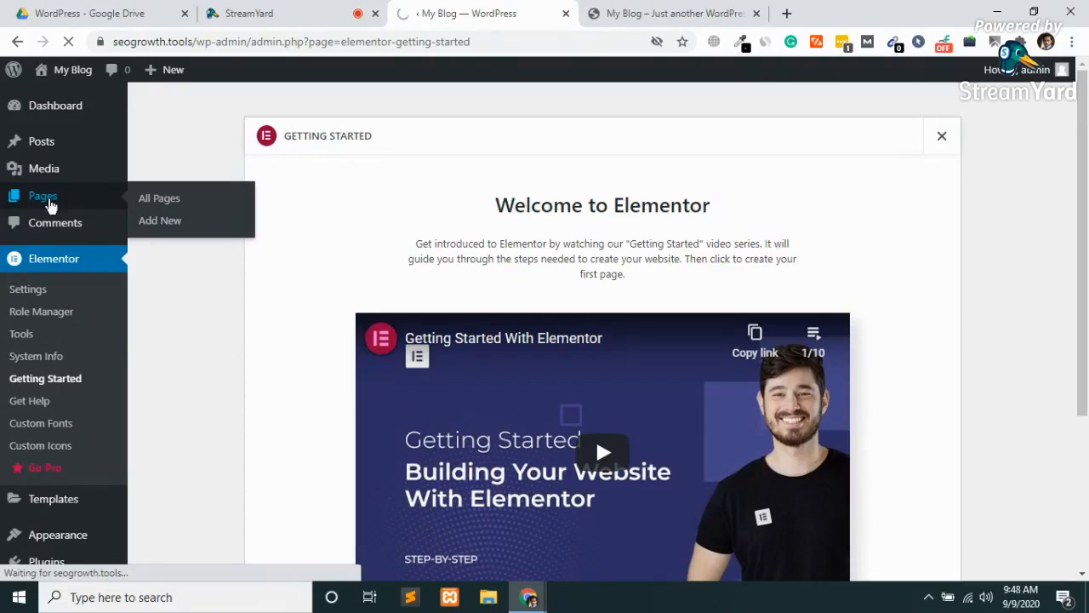
pyautogui.click(651, 10)
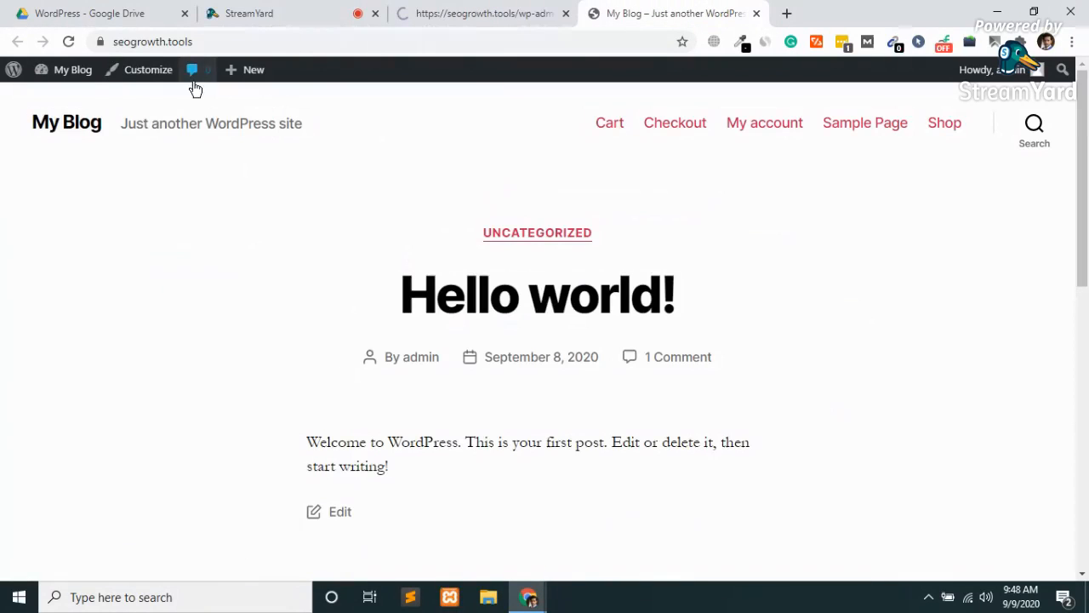
pyautogui.click(68, 41)
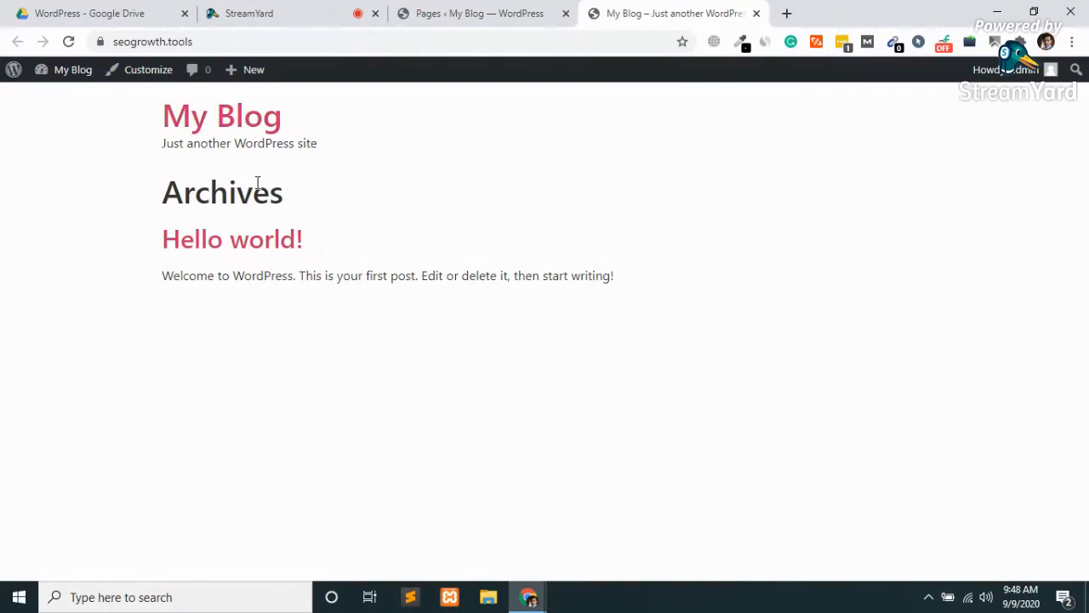
# Move the Cart, Checkout, My account and Shop pages to the trash, keeping Privacy Policy and Sample Page
pyautogui.click(500, 10)
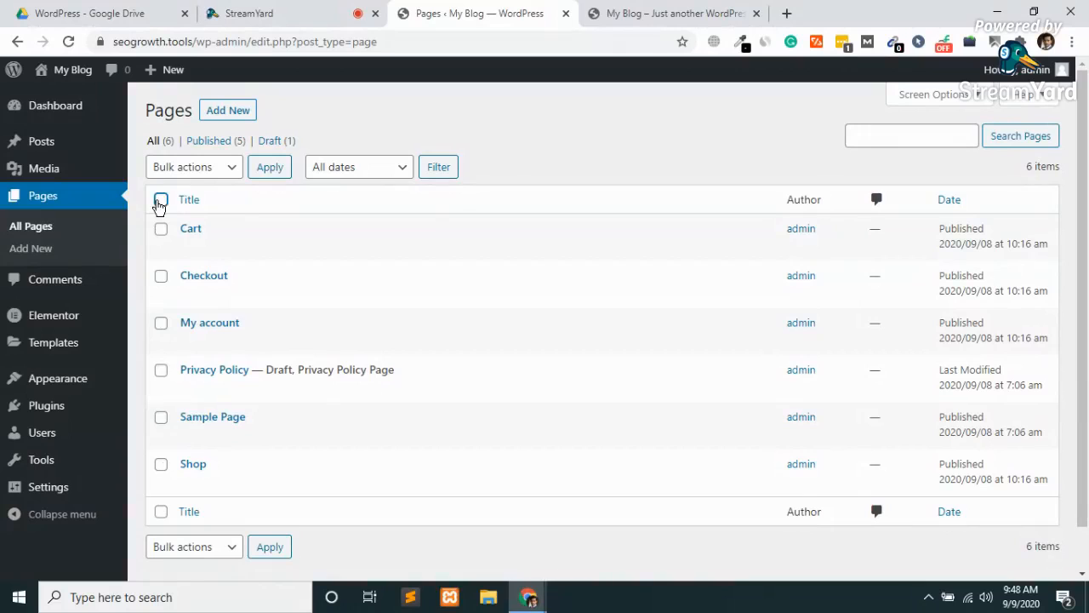
pyautogui.click(160, 201)
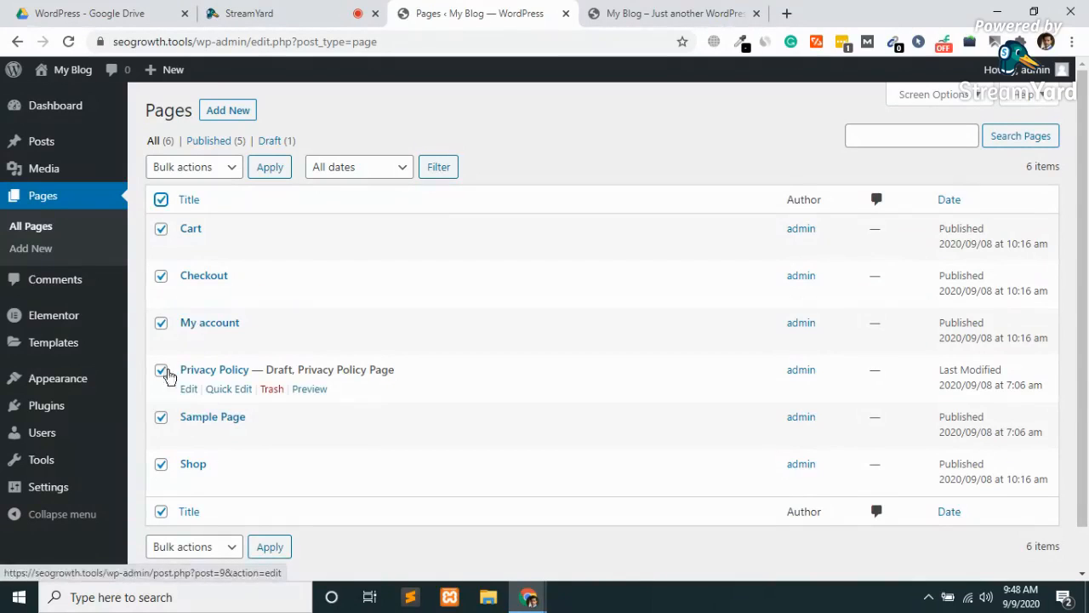
pyautogui.click(163, 371)
pyautogui.click(160, 417)
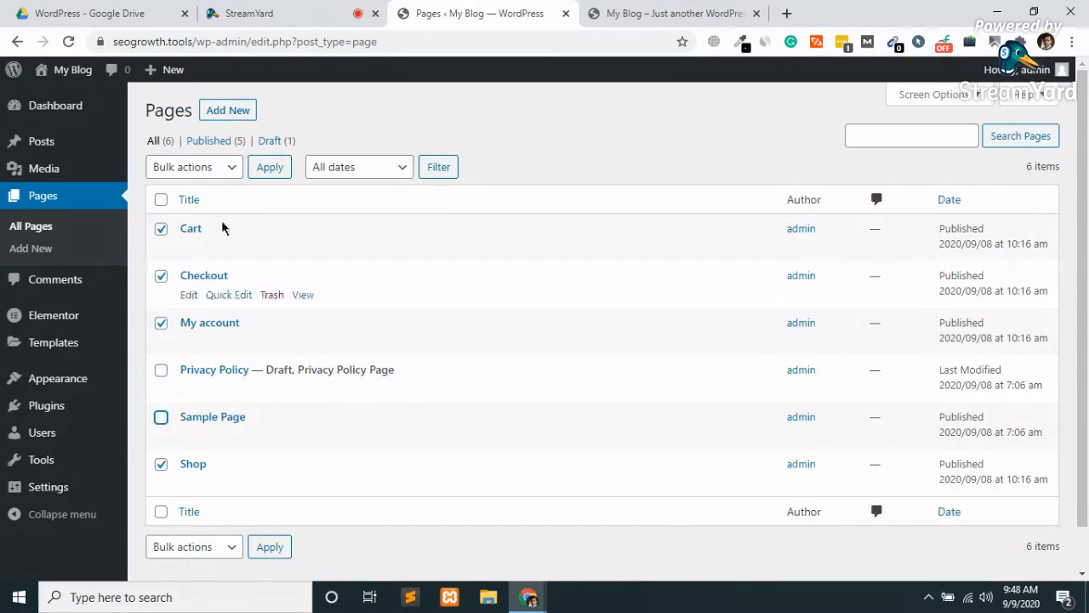
pyautogui.click(217, 167)
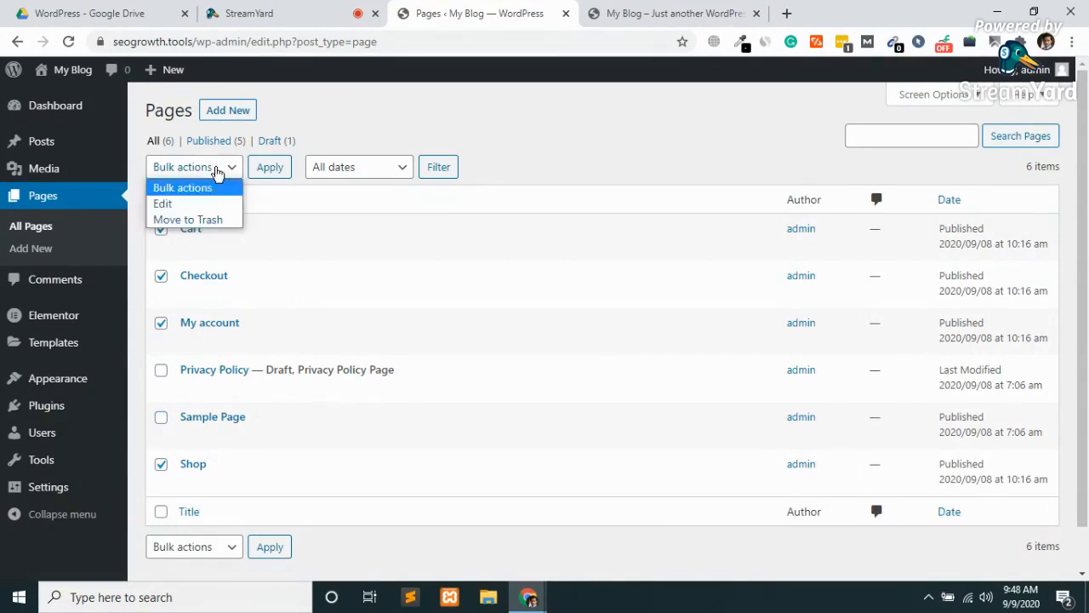
pyautogui.click(189, 223)
pyautogui.click(273, 167)
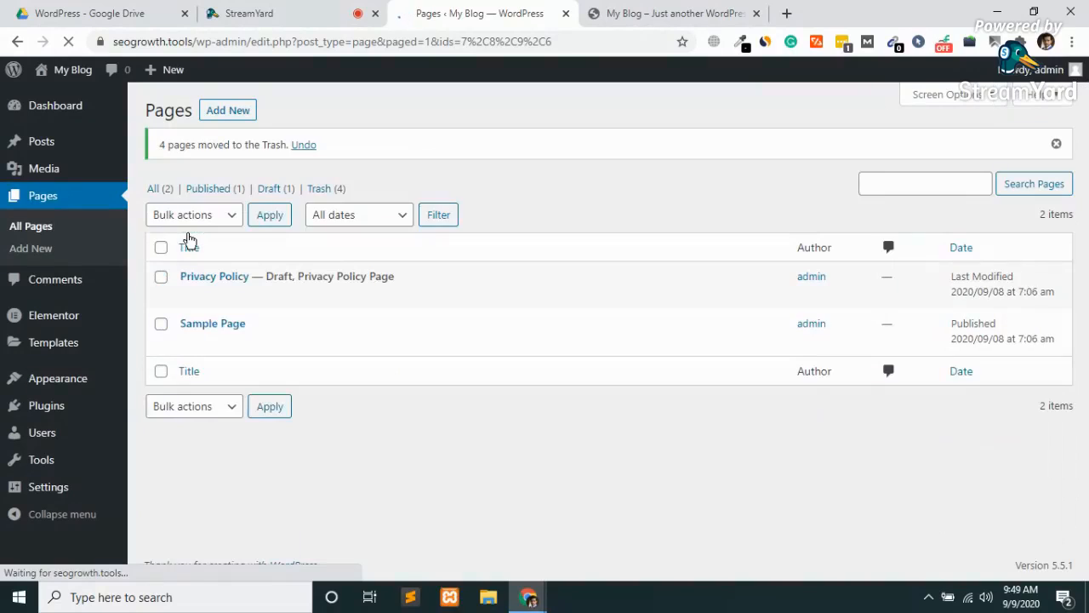
# Start a new page and dismiss the block editor's welcome guide
pyautogui.click(228, 110)
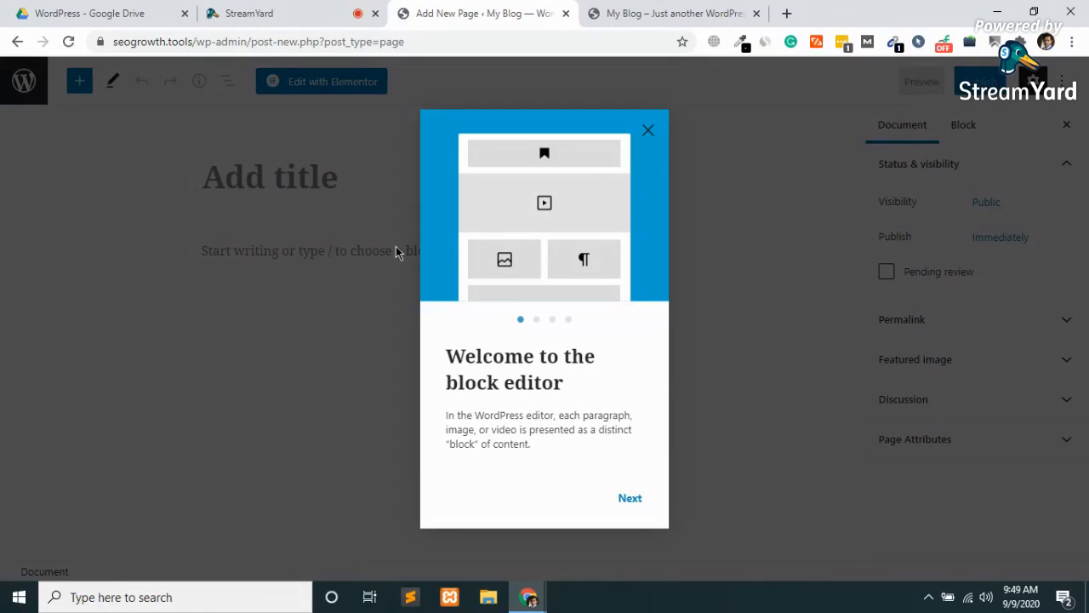
pyautogui.click(649, 132)
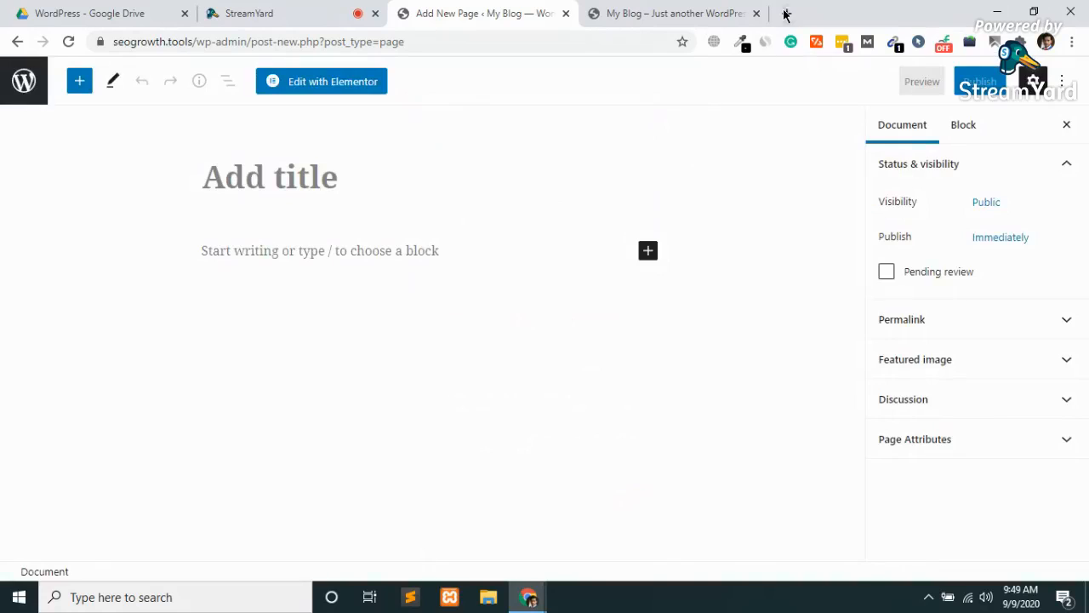
# Search Google for "astra theme wordpress" in a new tab, follow the WordPress.org Astra result, and close the tab
pyautogui.click(784, 13)
pyautogui.write('as')
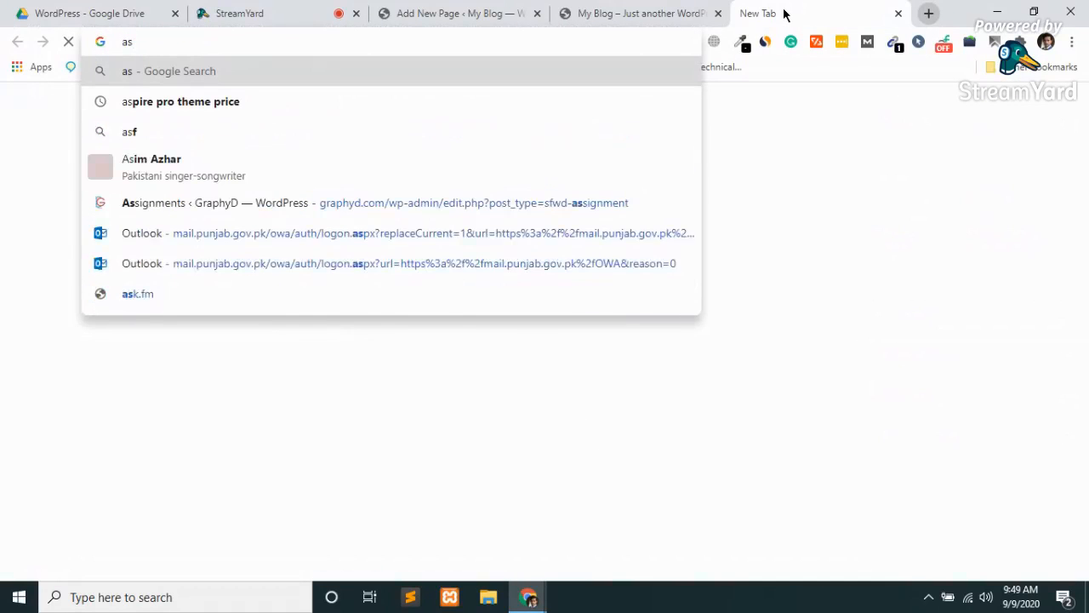
pyautogui.write('tra t')
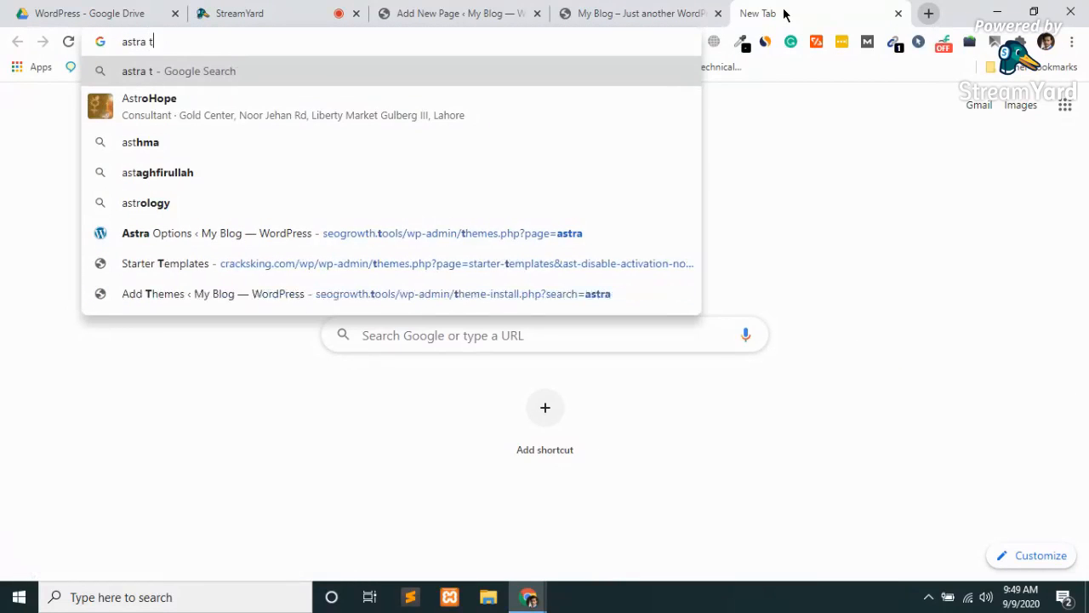
pyautogui.write('heme wordpress')
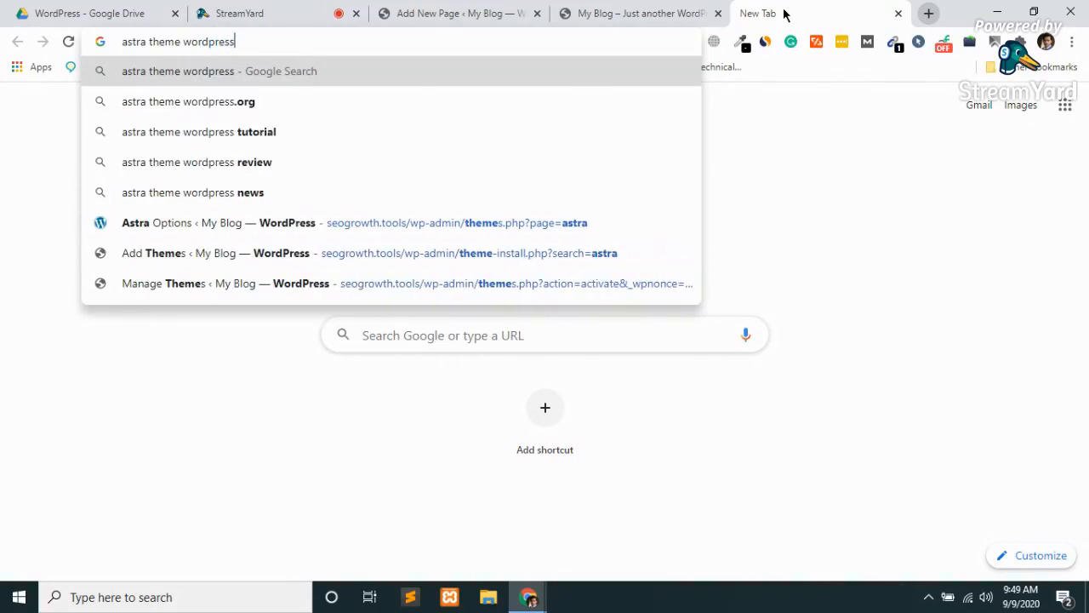
pyautogui.press('Return')
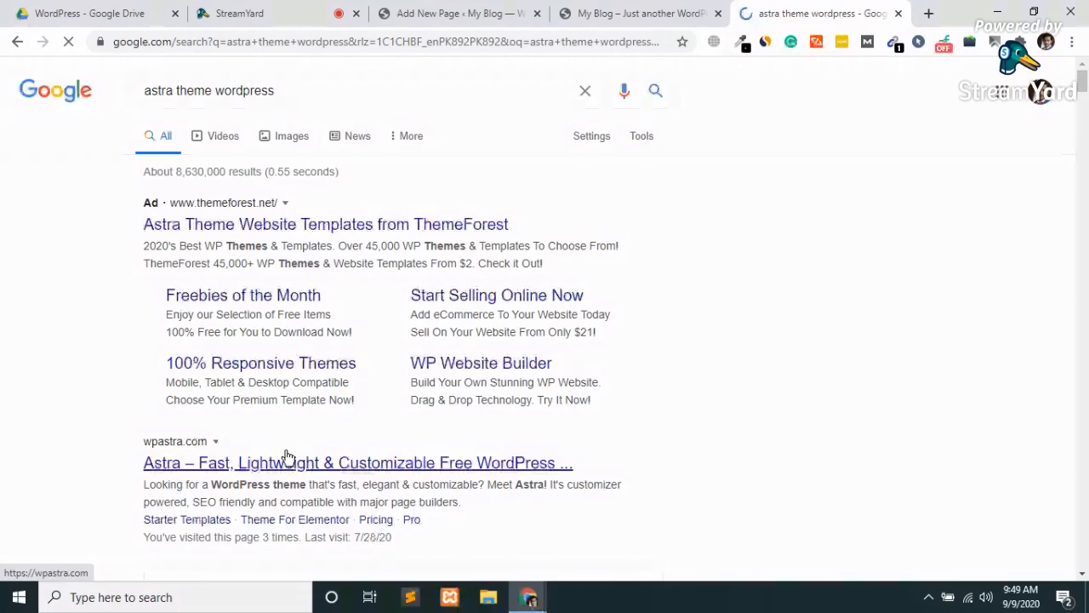
pyautogui.scroll(-5, 287, 457)
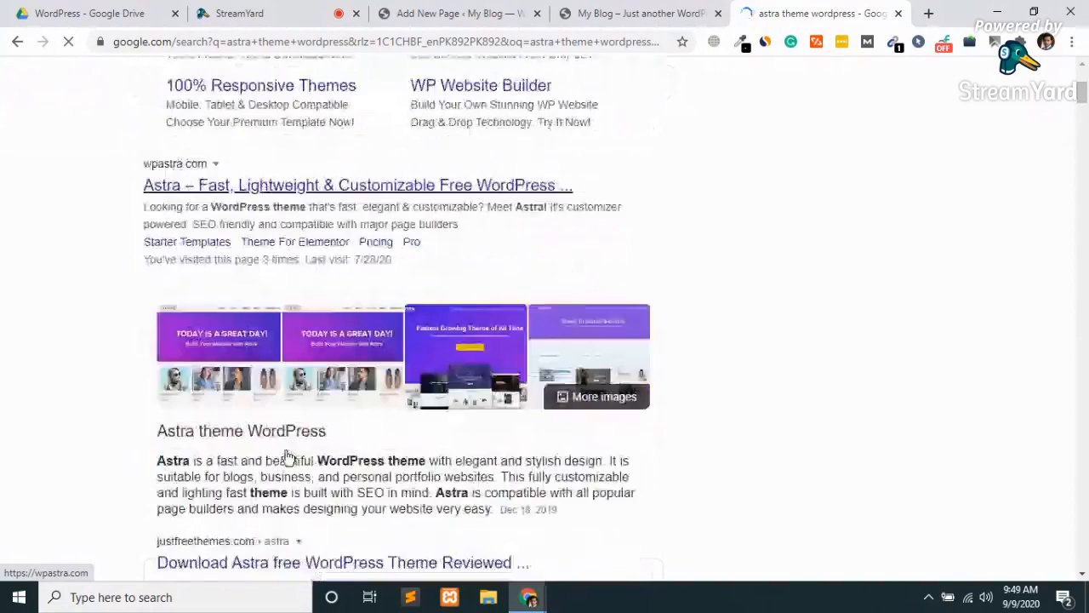
pyautogui.scroll(-8, 287, 457)
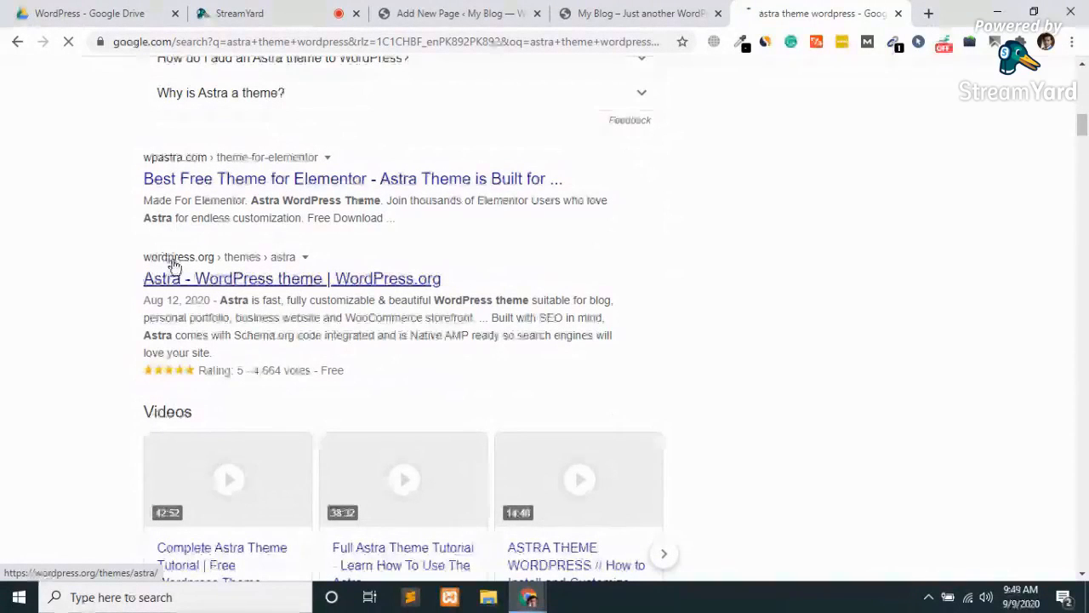
pyautogui.click(223, 289)
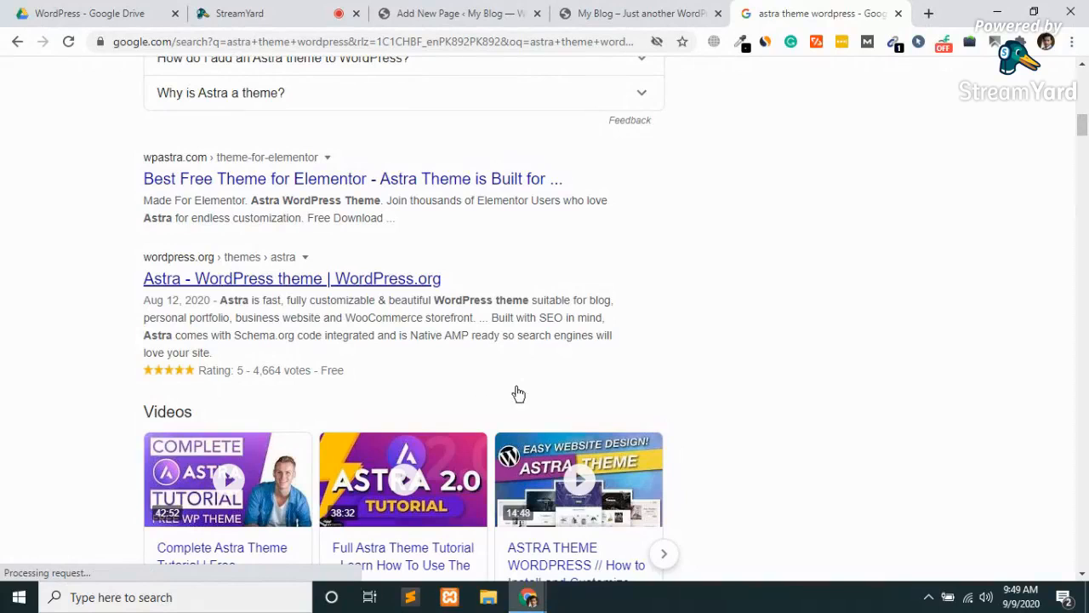
pyautogui.middleClick(842, 7)
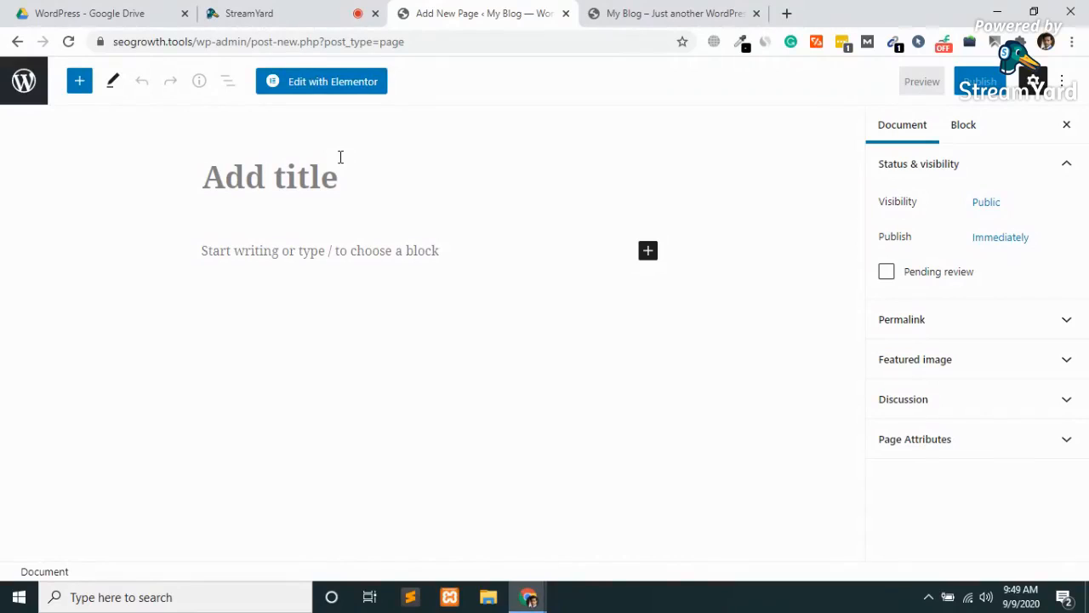
# Title the new page "Home" and publish it
pyautogui.write('Home')
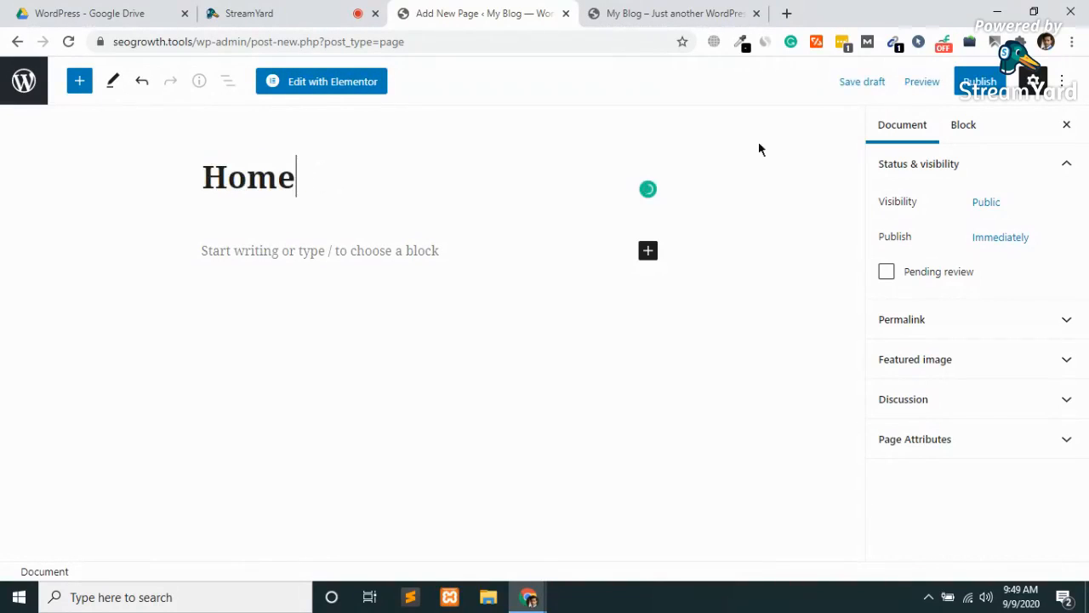
pyautogui.click(980, 81)
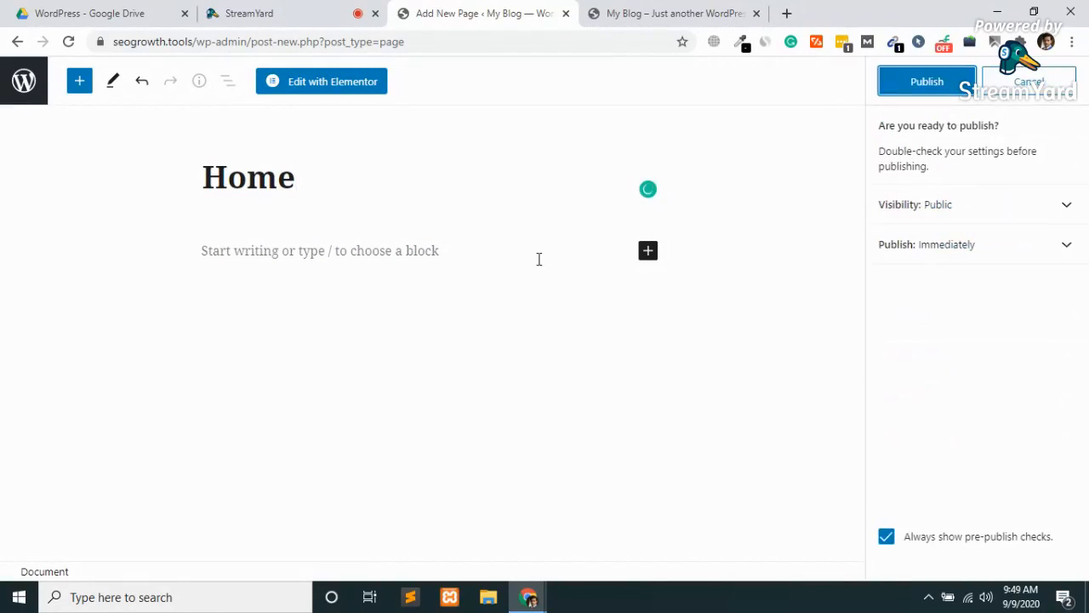
pyautogui.click(916, 84)
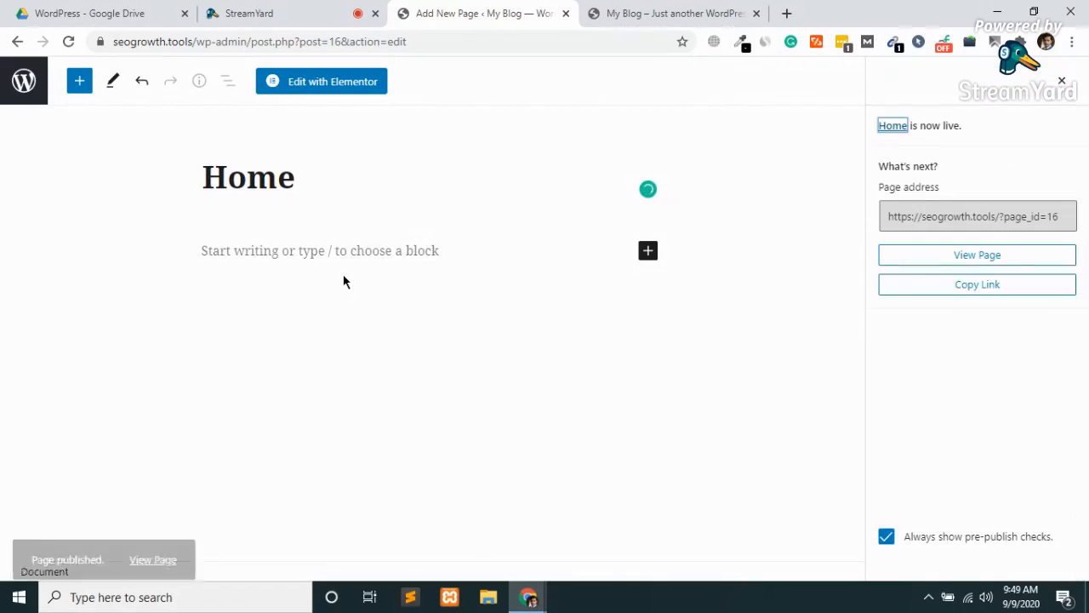
# View the published Home page in its own tab and go from it to the My Blog front page
pyautogui.click(269, 10)
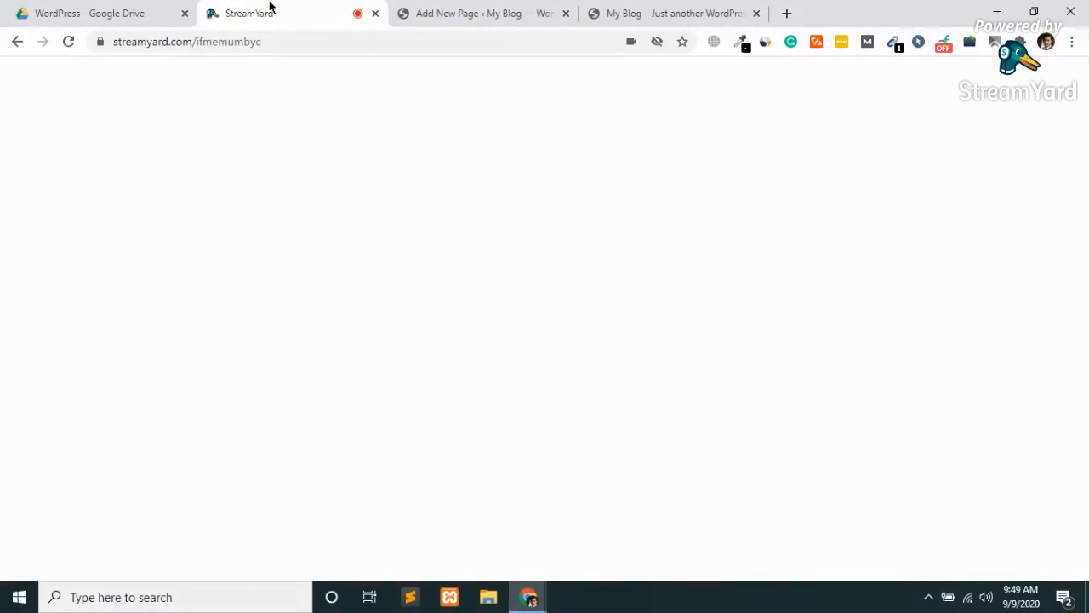
pyautogui.click(476, 13)
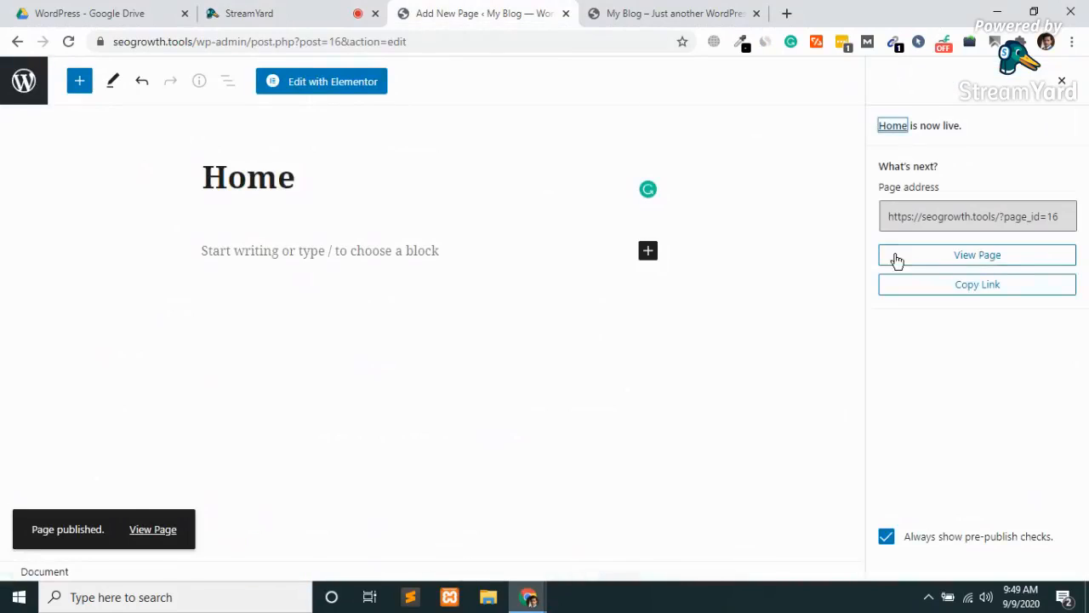
pyautogui.click(987, 257)
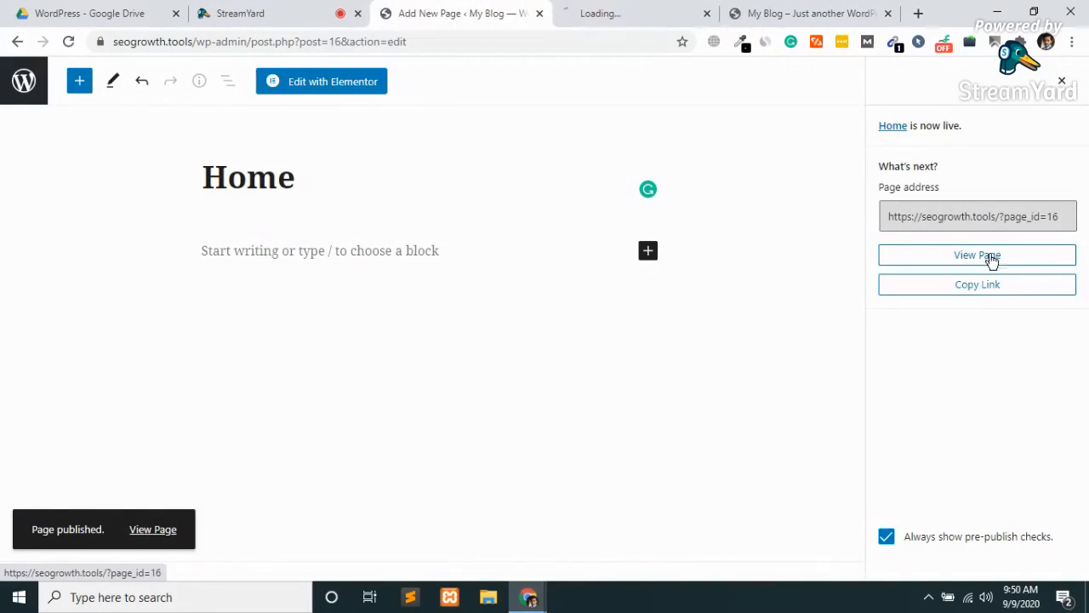
pyautogui.click(644, 7)
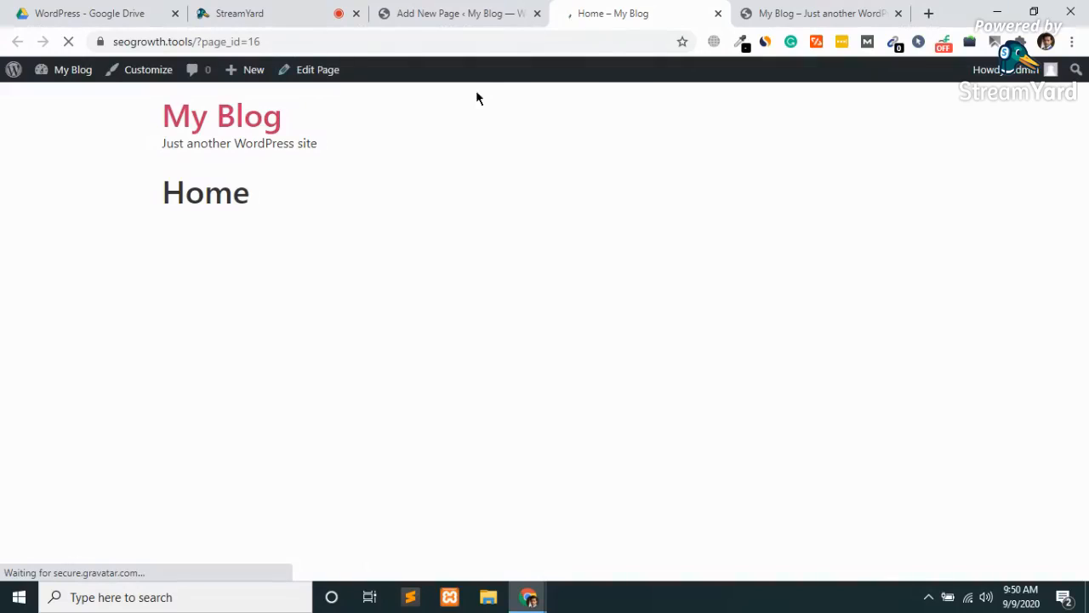
pyautogui.click(235, 119)
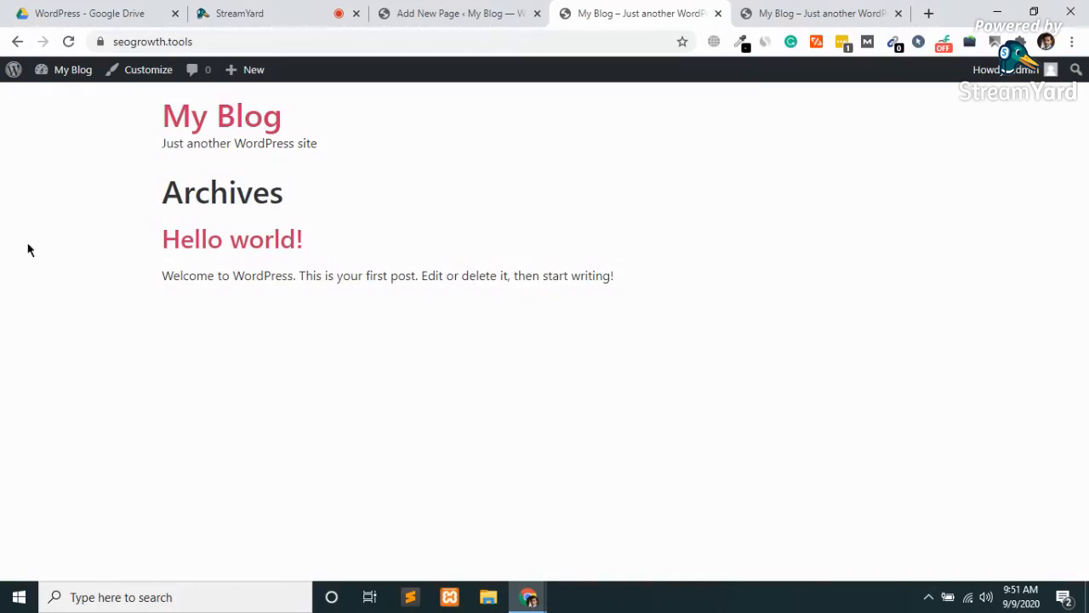
# Reload the My Blog front page and go from the Home page editor to the WordPress admin dashboard
pyautogui.click(223, 44)
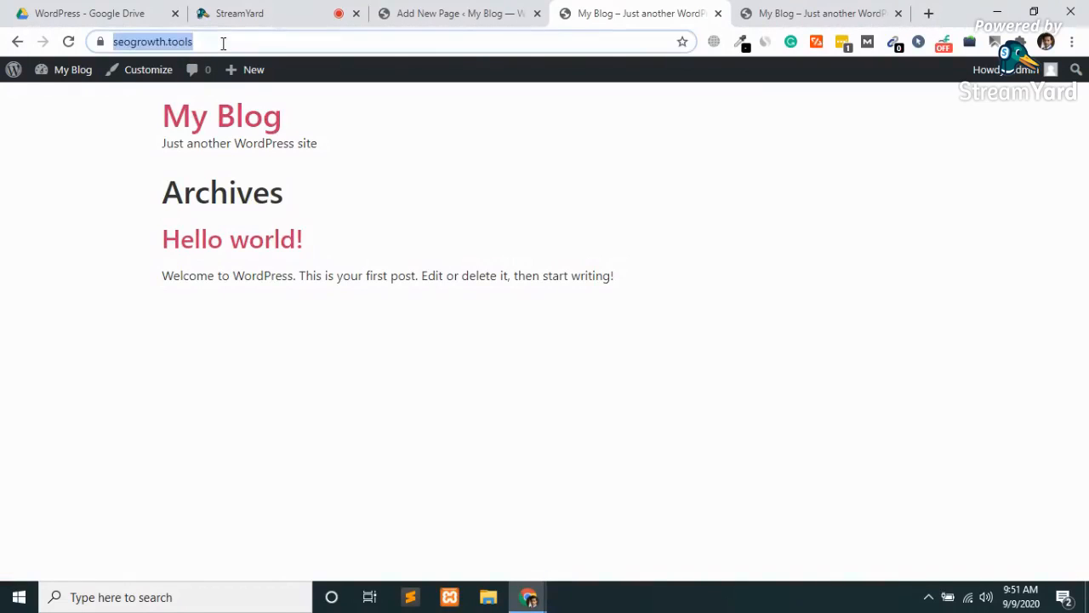
pyautogui.press('Return')
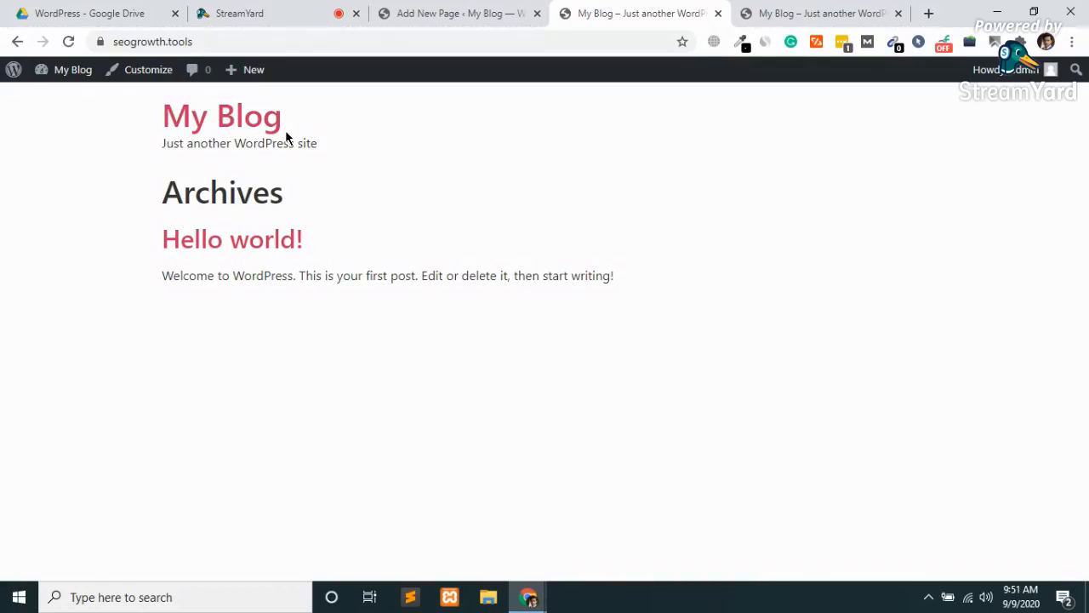
pyautogui.click(461, 10)
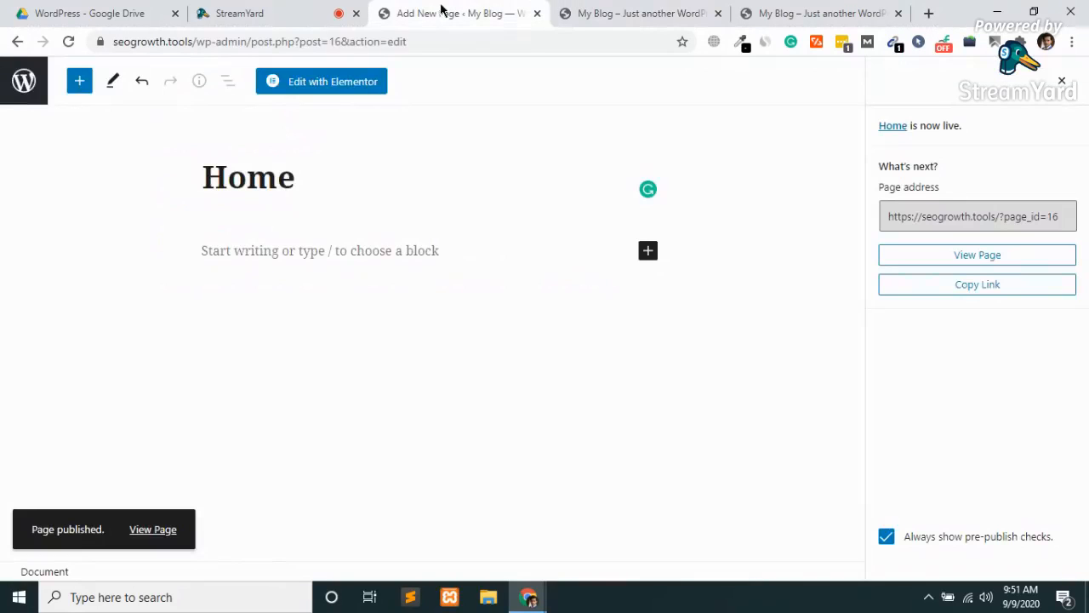
pyautogui.click(27, 78)
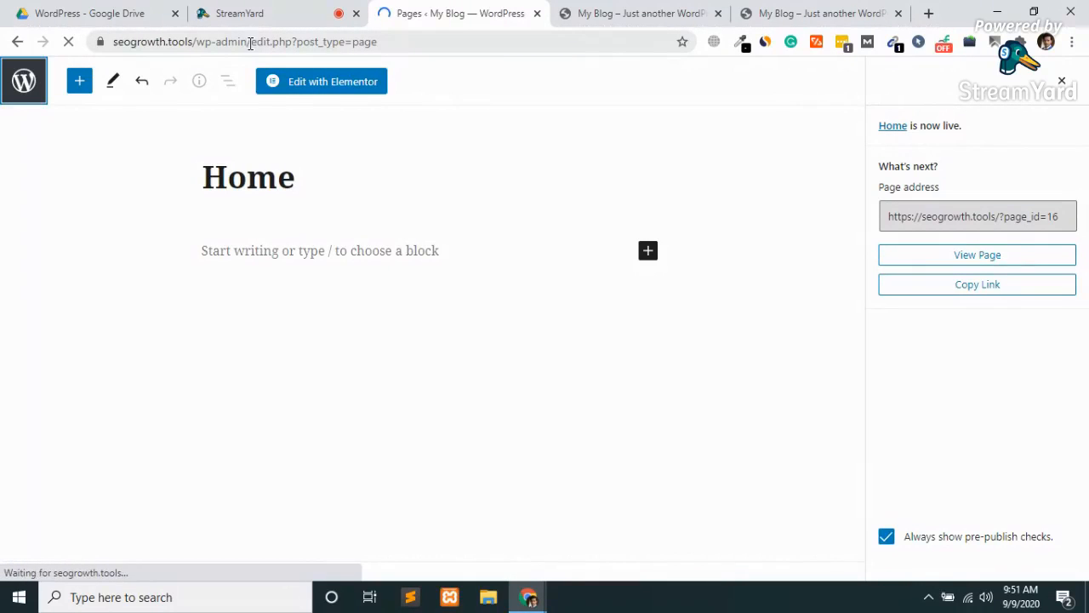
pyautogui.moveTo(251, 41); pyautogui.dragTo(723, 44)
pyautogui.press('BackSpace')
pyautogui.press('Return')
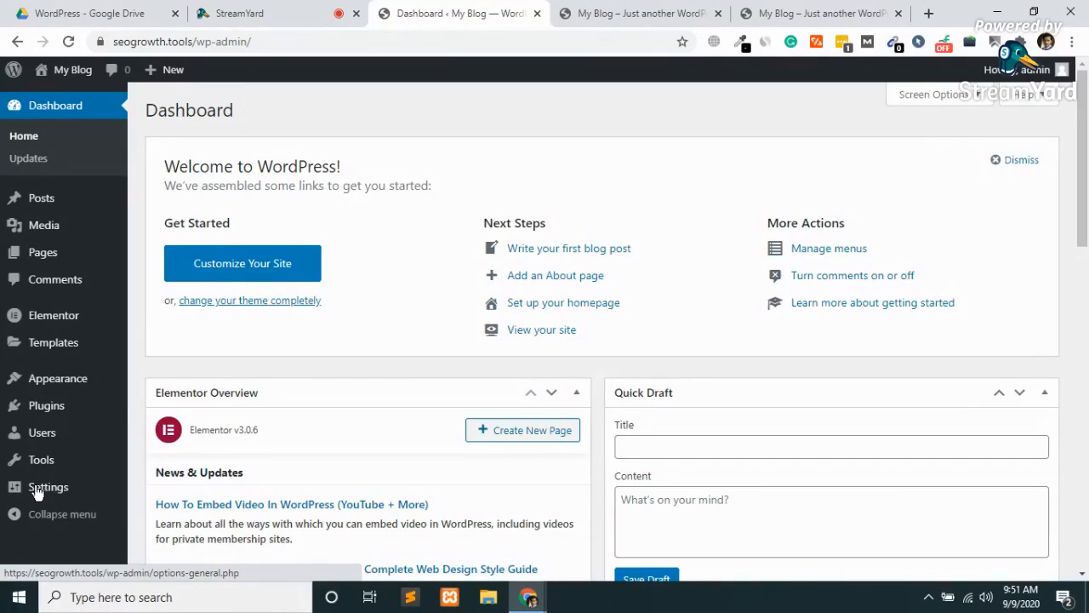
# In the Reading settings, make the homepage display a static page with Home as the homepage, and save the changes
pyautogui.moveTo(56, 494)
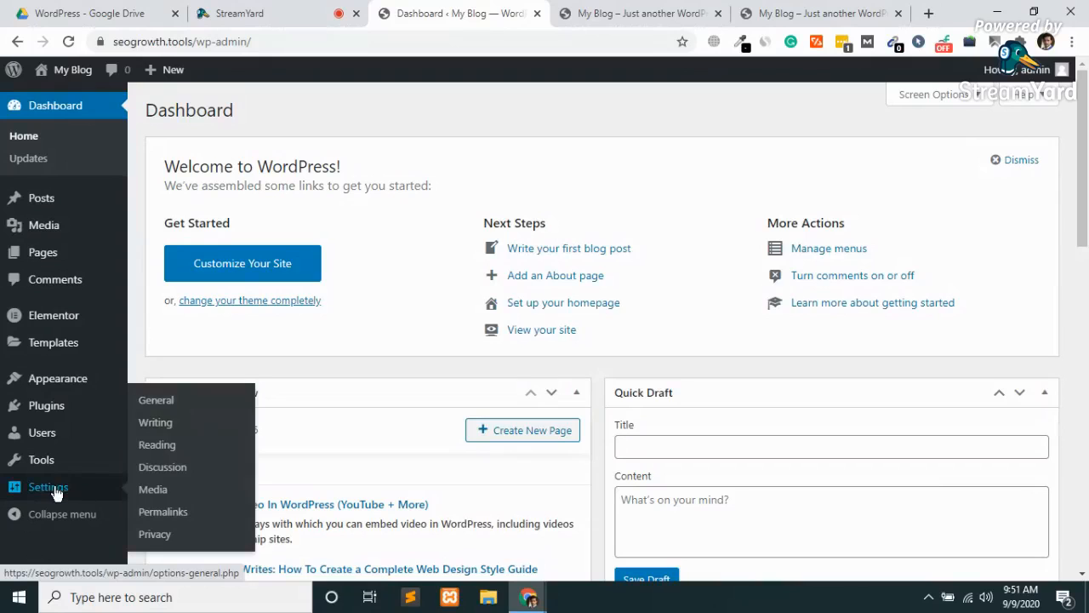
pyautogui.click(157, 445)
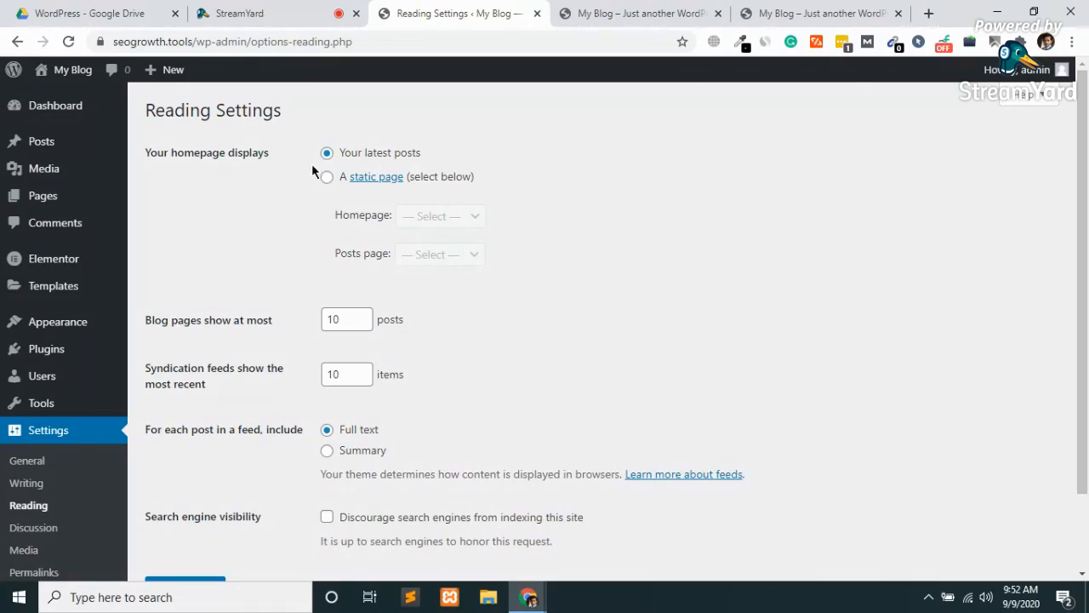
pyautogui.click(328, 179)
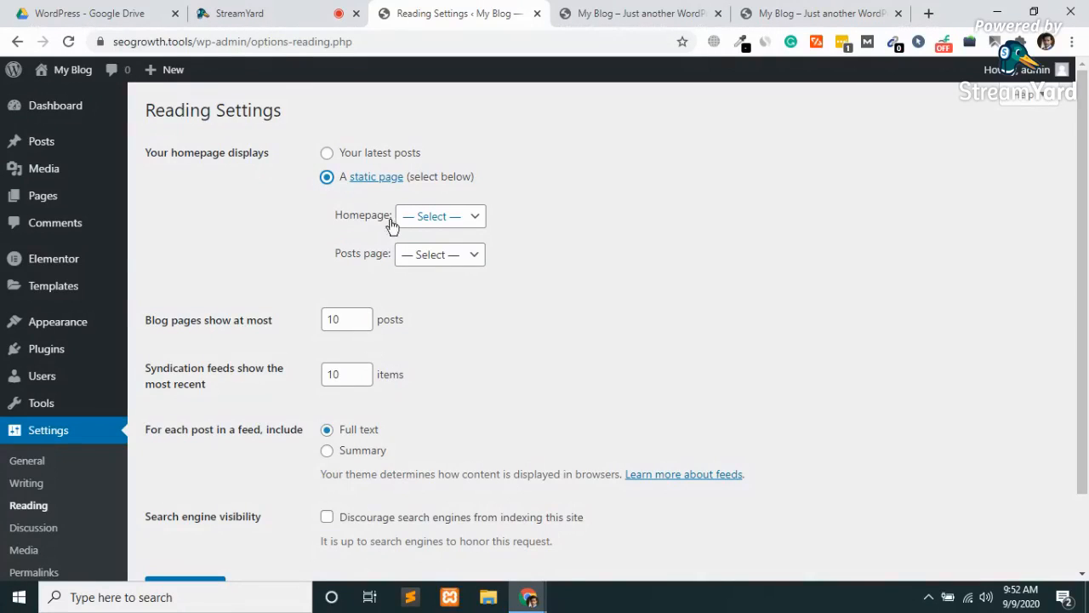
pyautogui.click(432, 219)
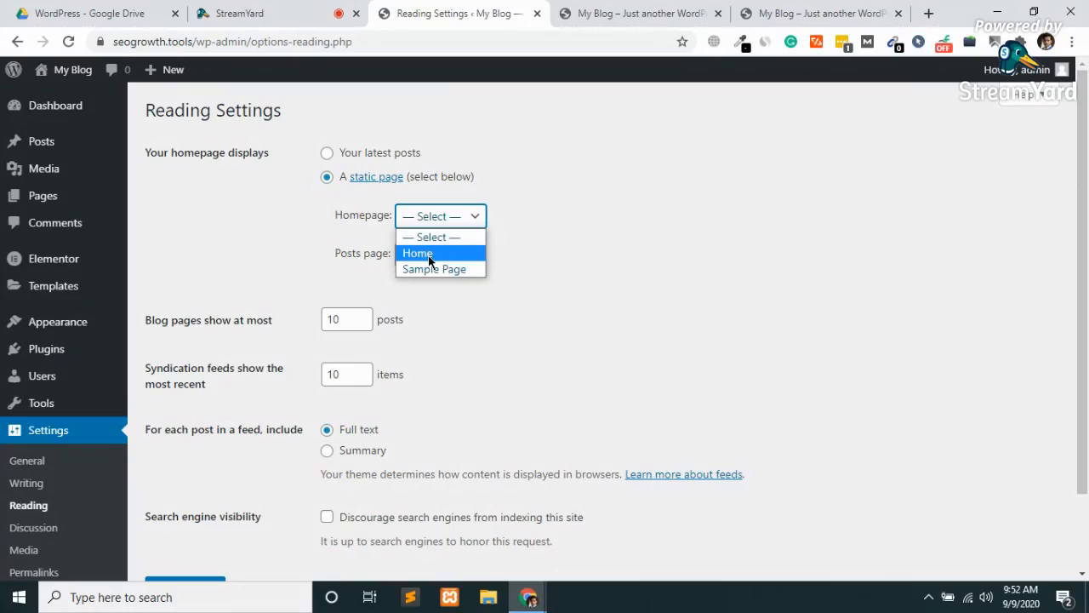
pyautogui.click(431, 253)
pyautogui.click(522, 279)
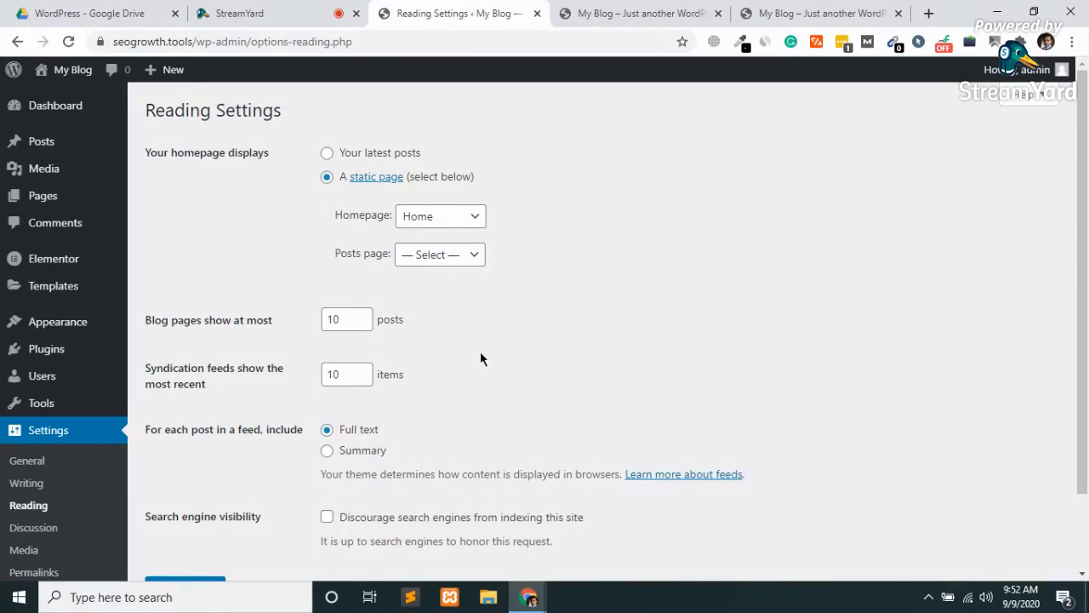
pyautogui.scroll(-2, 481, 358)
pyautogui.click(160, 500)
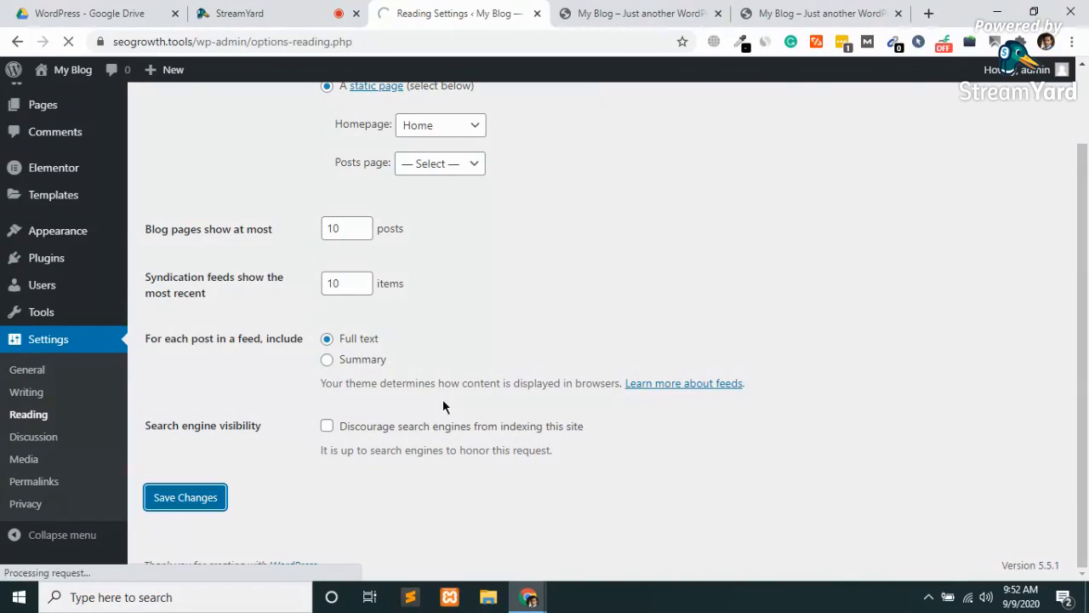
# Reload the site's front page and open its Home page for editing with Elementor
pyautogui.click(602, 11)
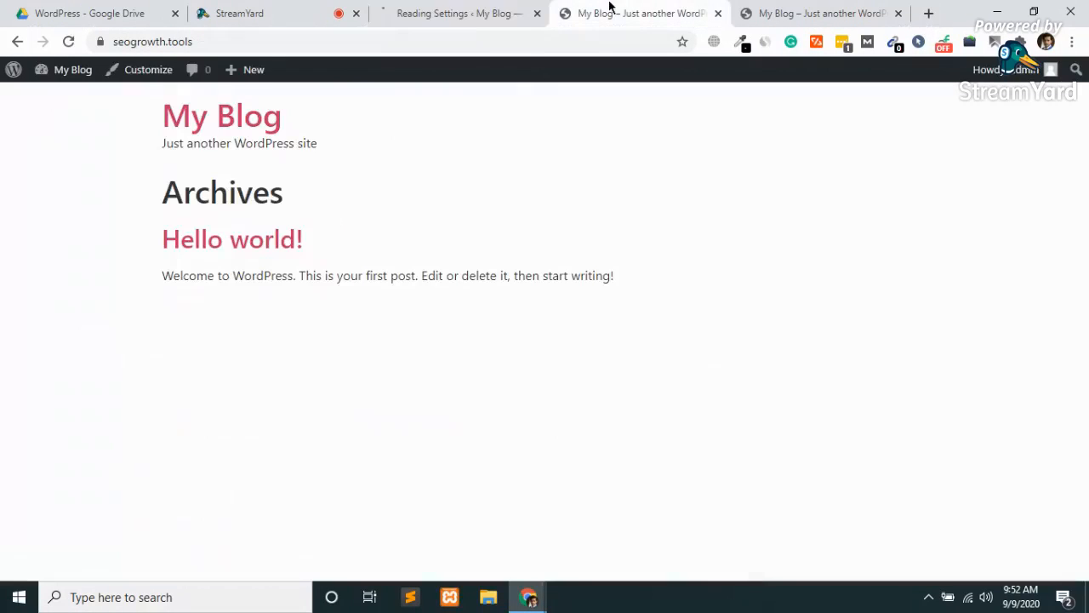
pyautogui.press('F5')
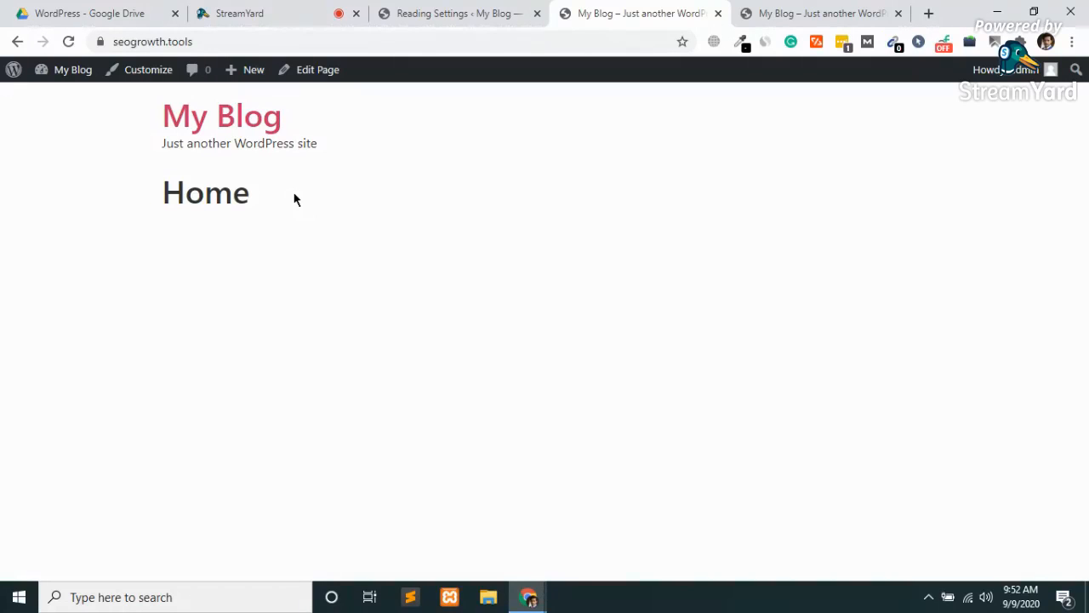
pyautogui.click(324, 75)
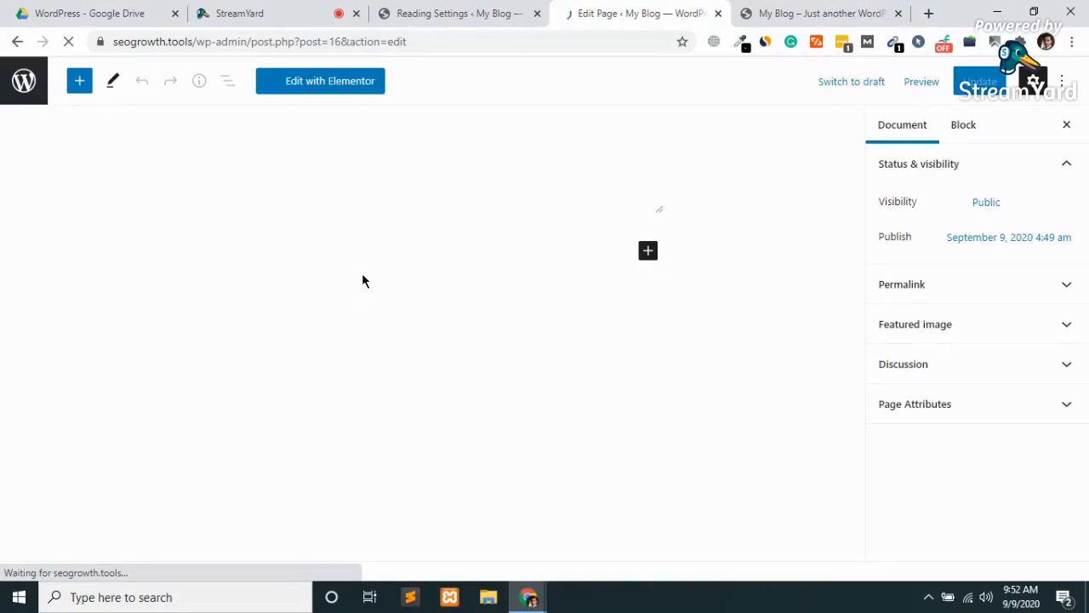
pyautogui.click(354, 89)
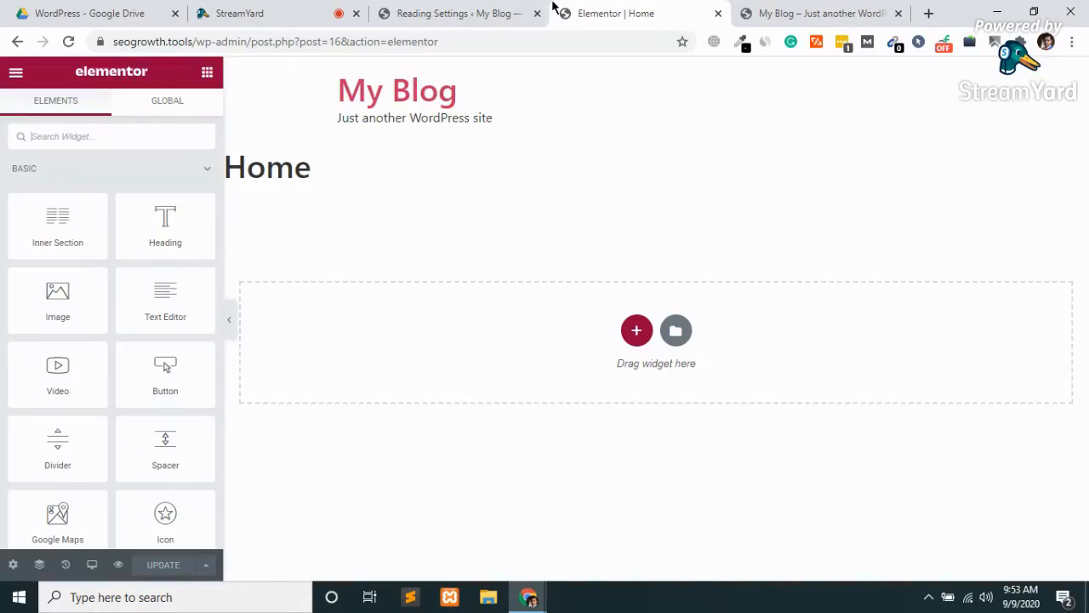
pyautogui.click(508, 10)
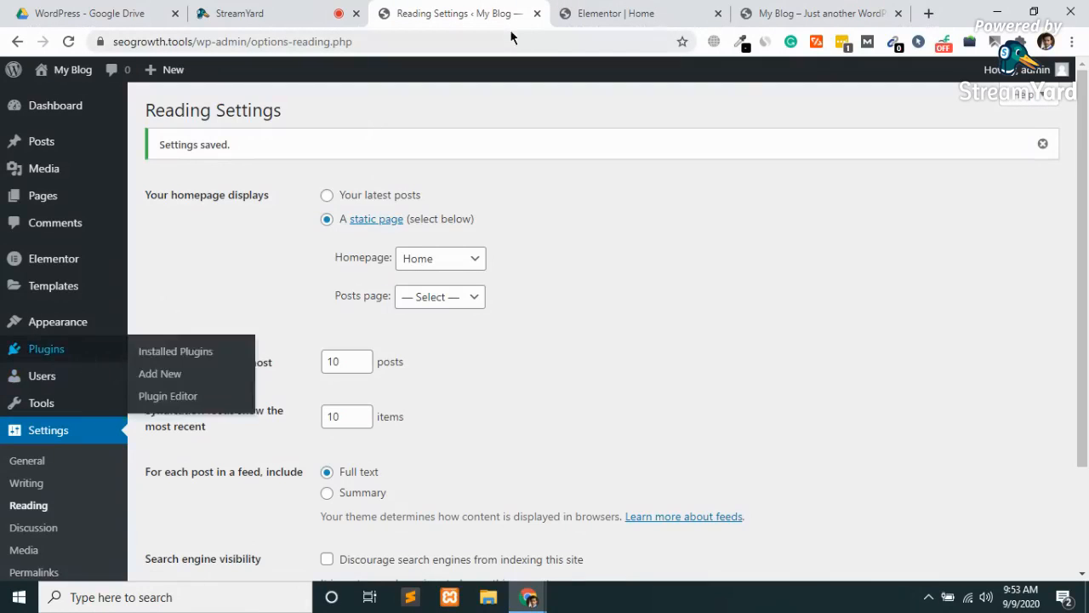
pyautogui.click(604, 14)
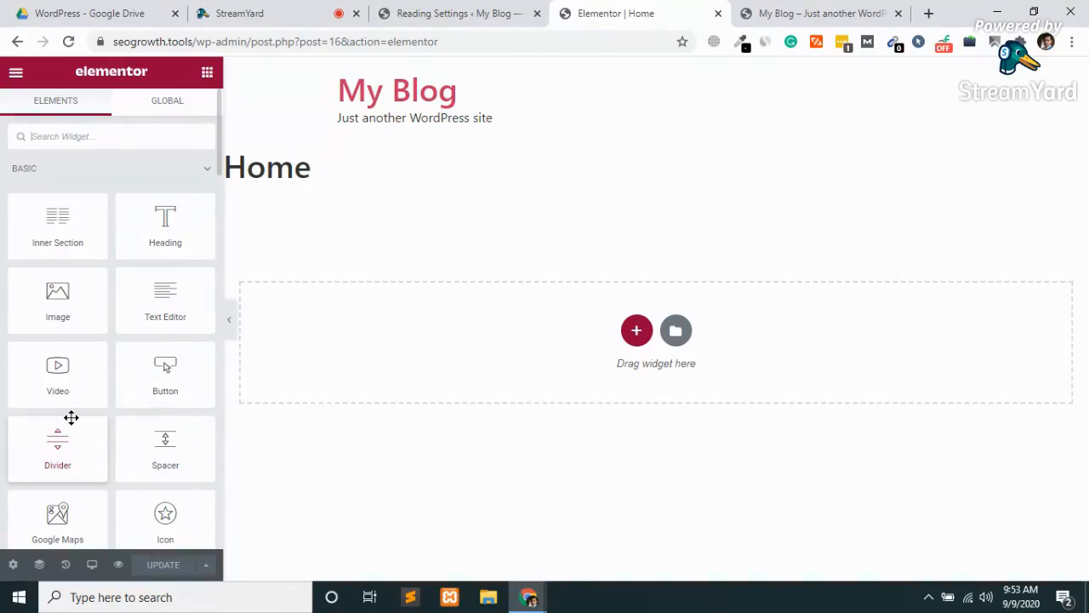
# In the Elementor page settings, hide the Home page's title and set the page layout to Elementor Full Width
pyautogui.click(13, 566)
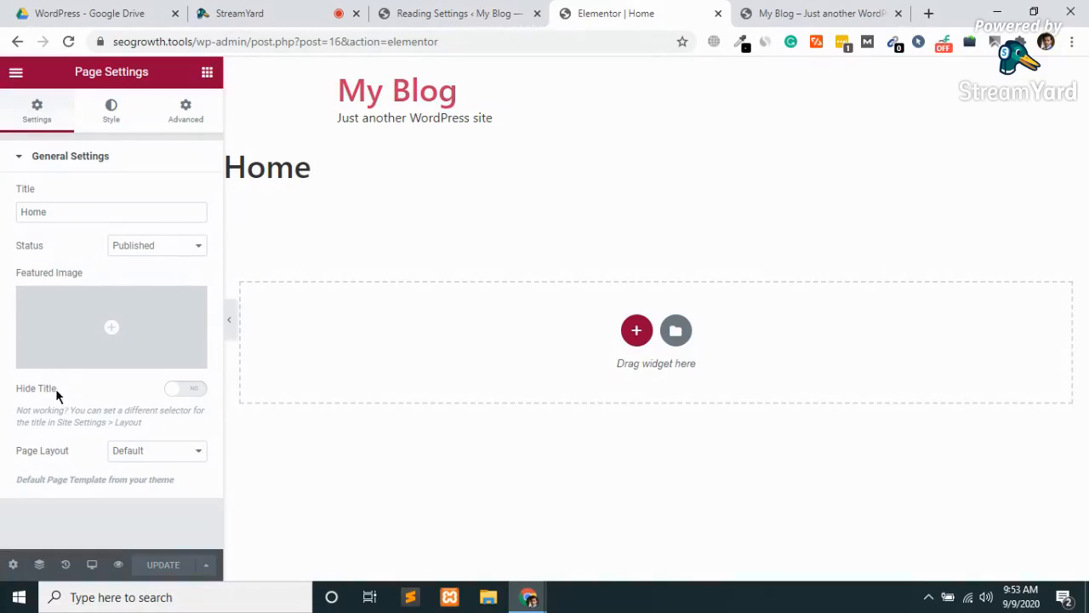
pyautogui.click(187, 390)
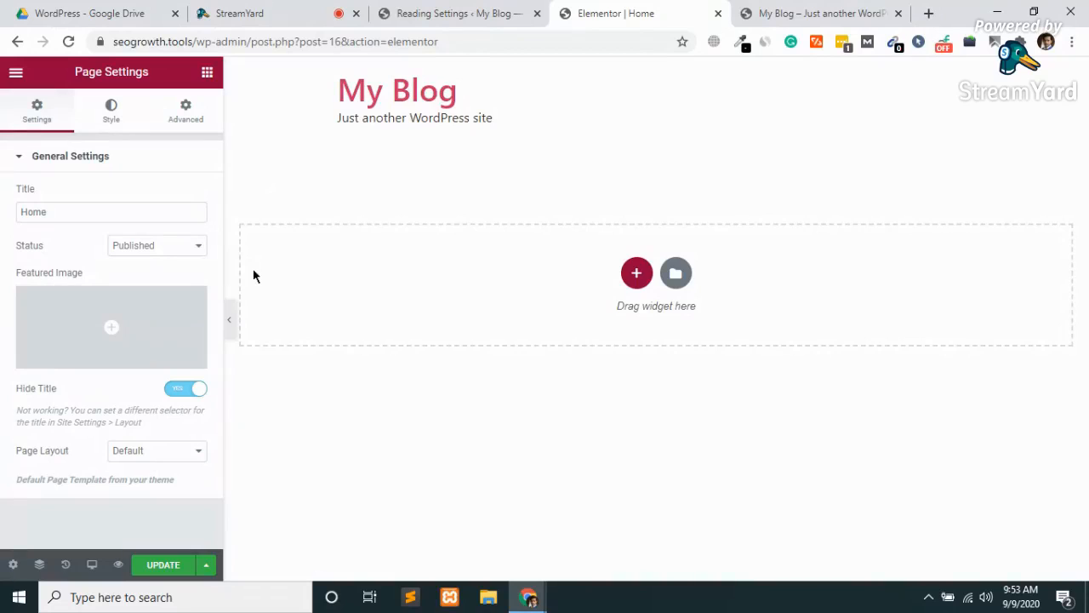
pyautogui.click(137, 450)
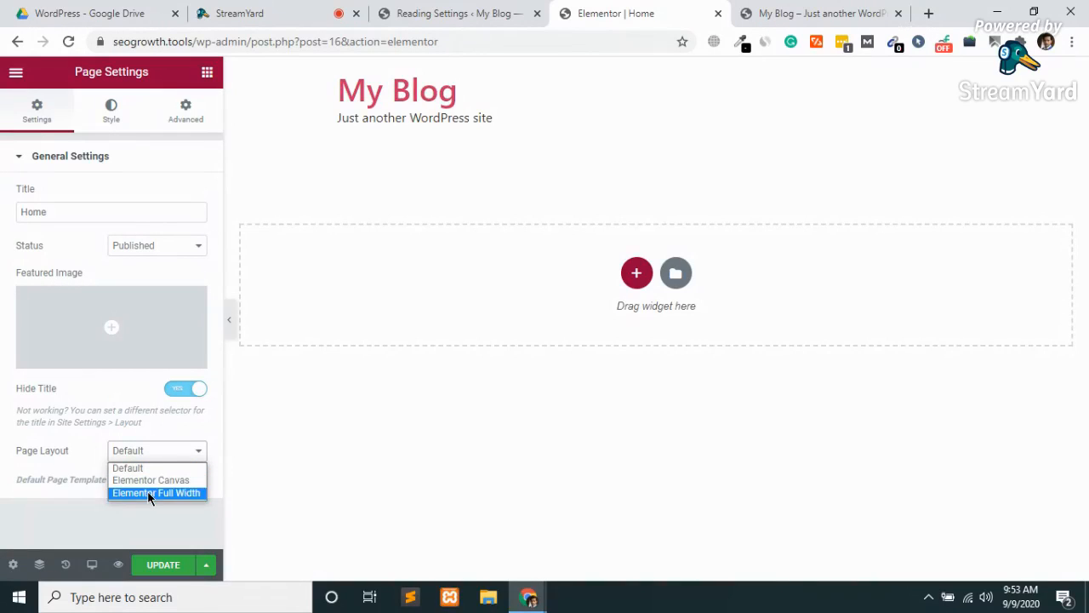
pyautogui.click(150, 492)
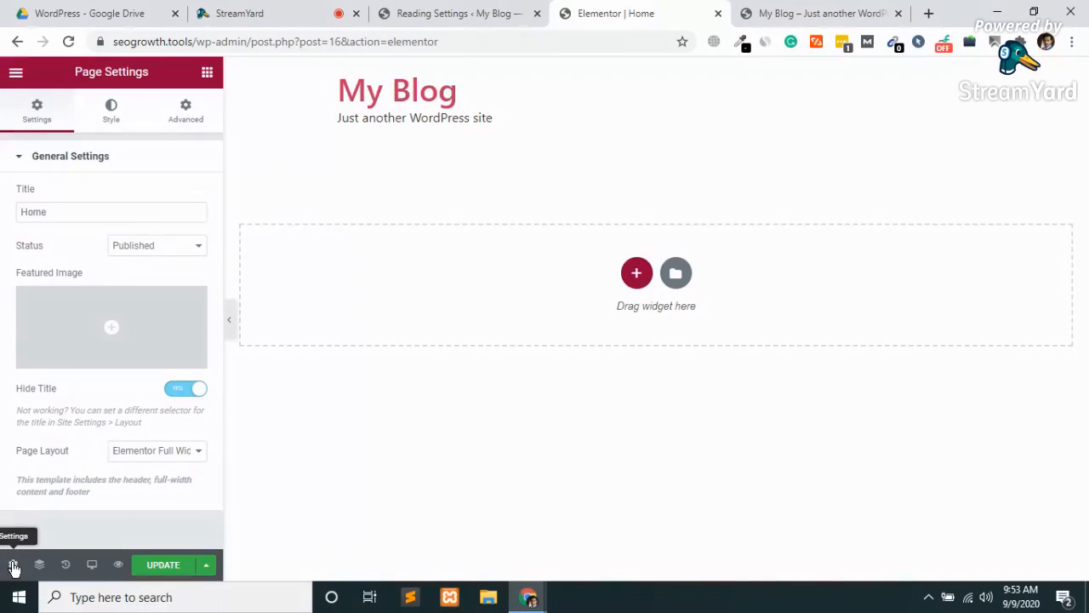
# Change the Home page's layout to Elementor Canvas and update the page
pyautogui.click(163, 450)
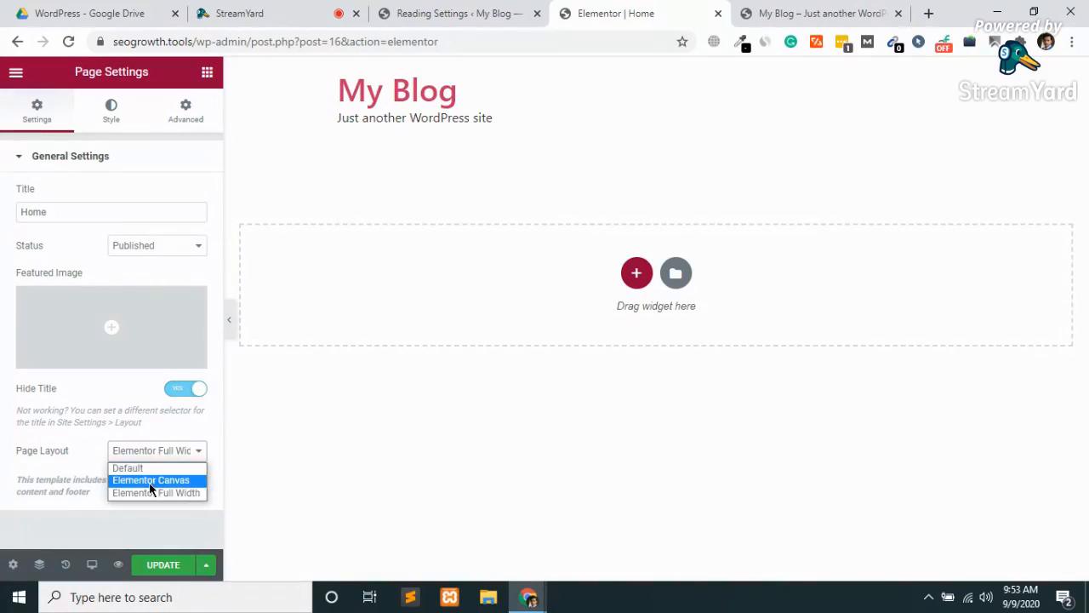
pyautogui.click(153, 481)
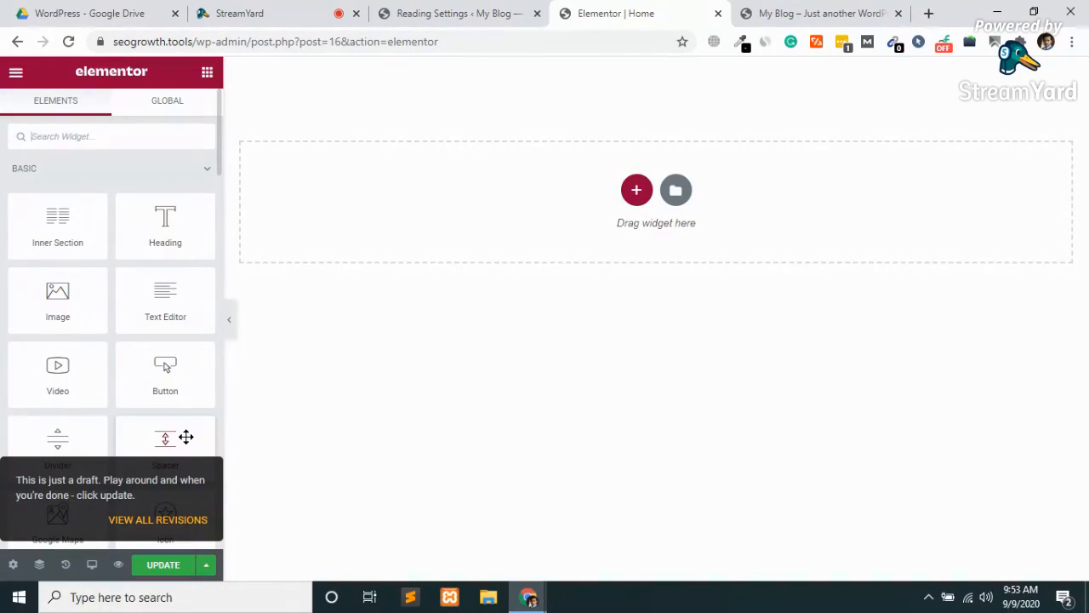
pyautogui.click(163, 573)
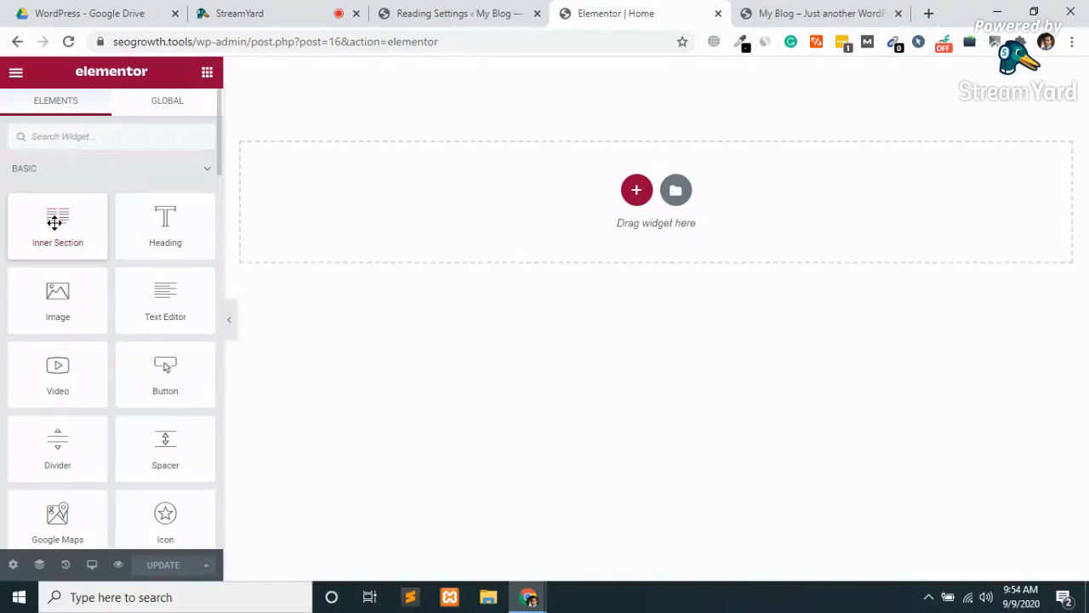
# Add an Inner Section to the empty page and widen its first column to about three quarters of the section
pyautogui.moveTo(54, 222); pyautogui.dragTo(633, 190)
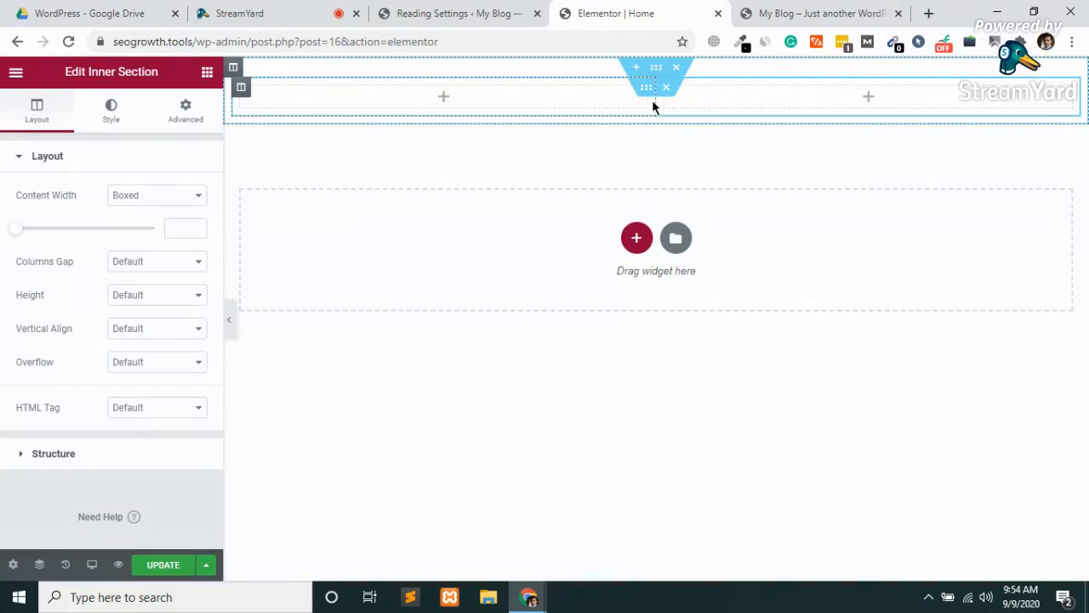
pyautogui.moveTo(654, 97); pyautogui.dragTo(824, 100)
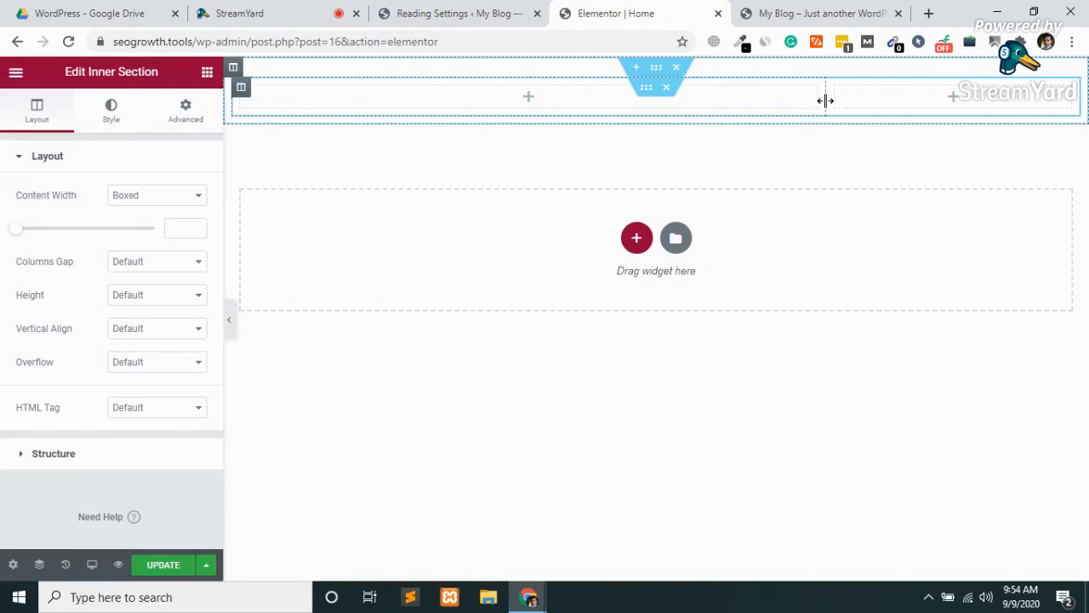
pyautogui.moveTo(825, 100); pyautogui.dragTo(868, 104)
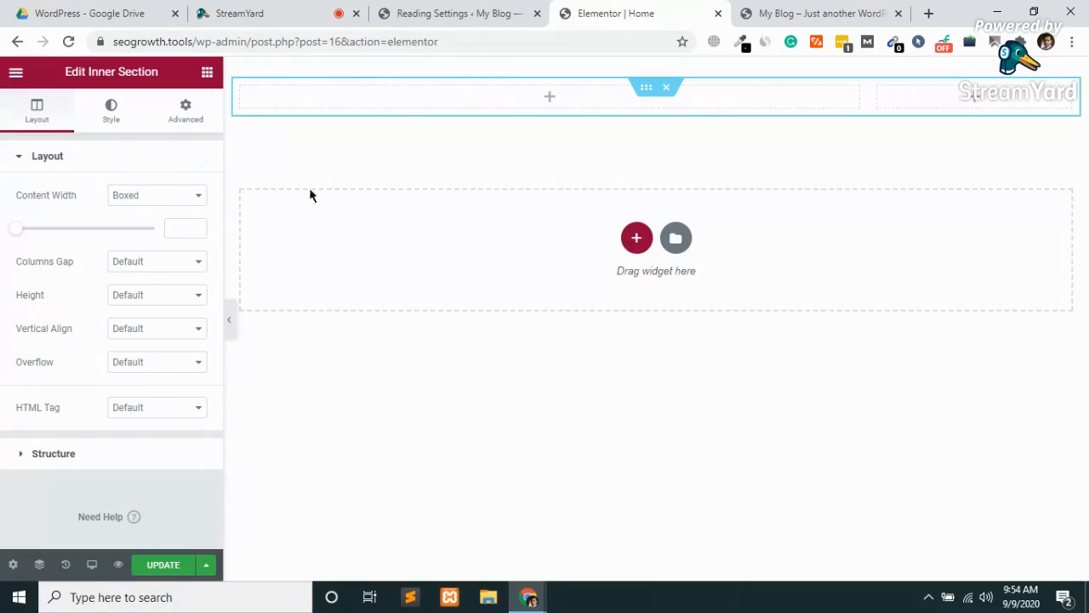
# Place a Heading widget in the wide first column of the inner section
pyautogui.click(208, 75)
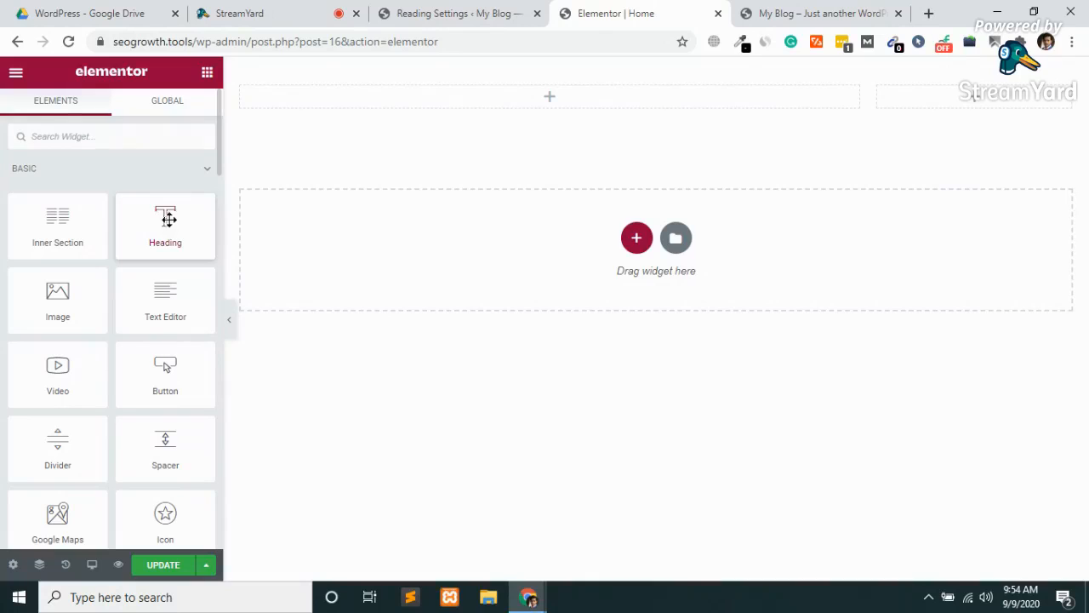
pyautogui.moveTo(167, 220); pyautogui.dragTo(541, 100)
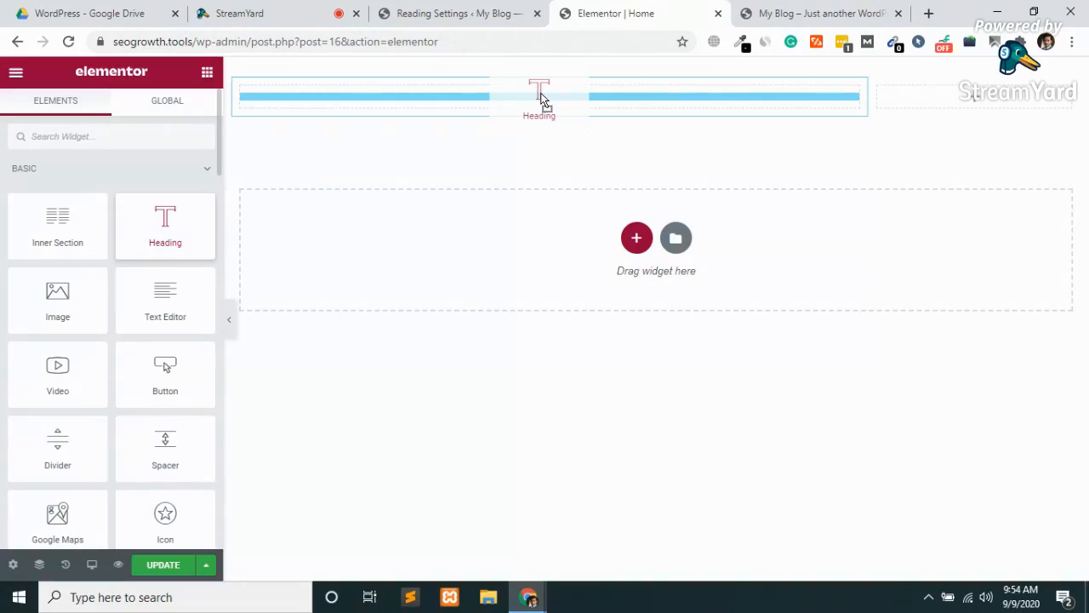
pyautogui.moveTo(541, 99); pyautogui.dragTo(541, 94)
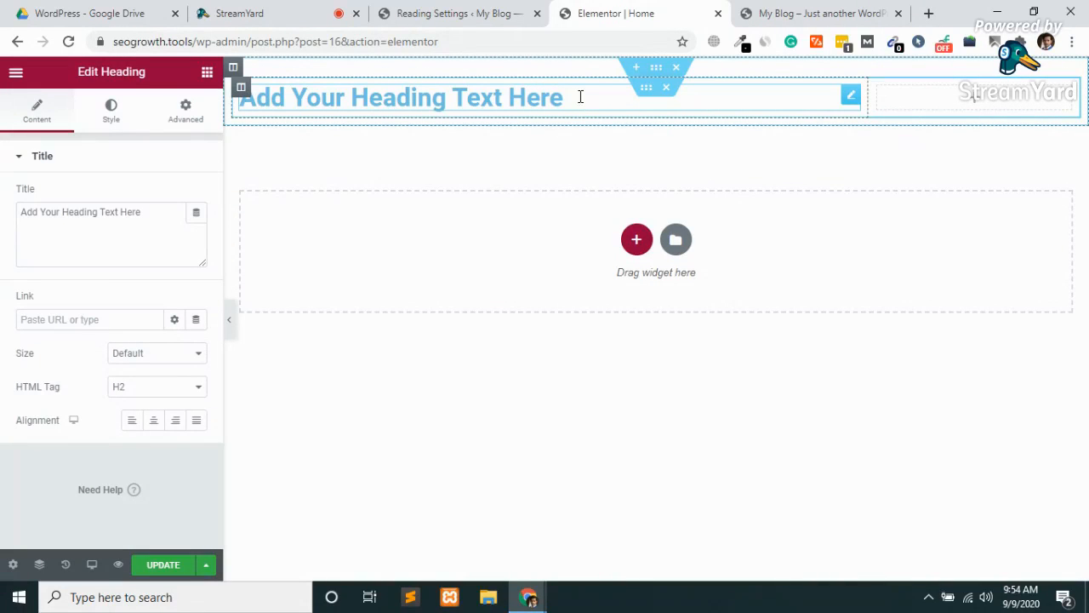
# Replace the heading's placeholder text with "Here is My first Website on Elementor"
pyautogui.tripleClick(522, 105)
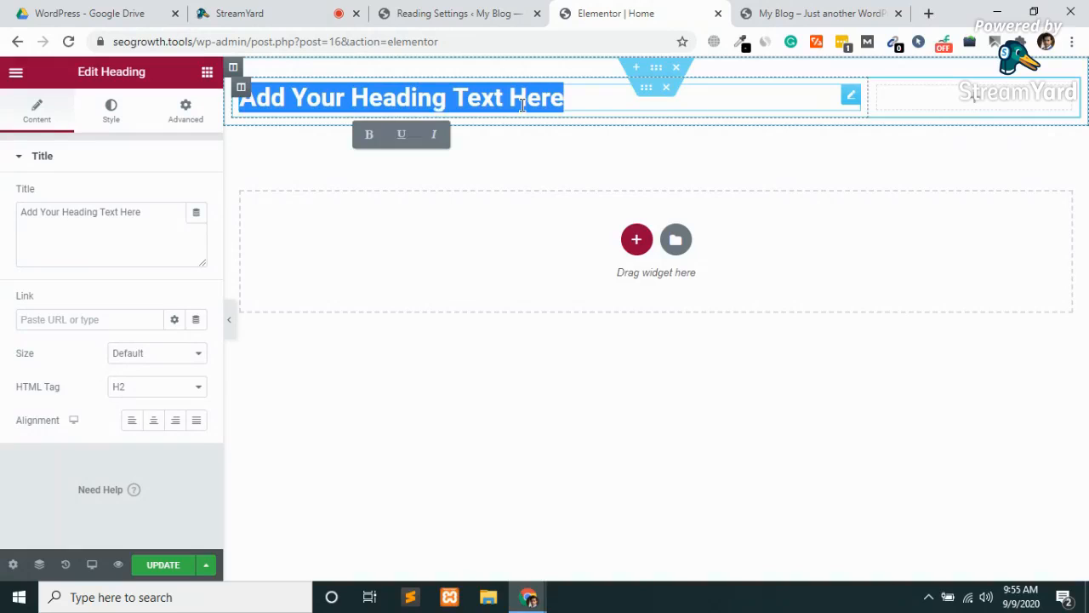
pyautogui.press('BackSpace')
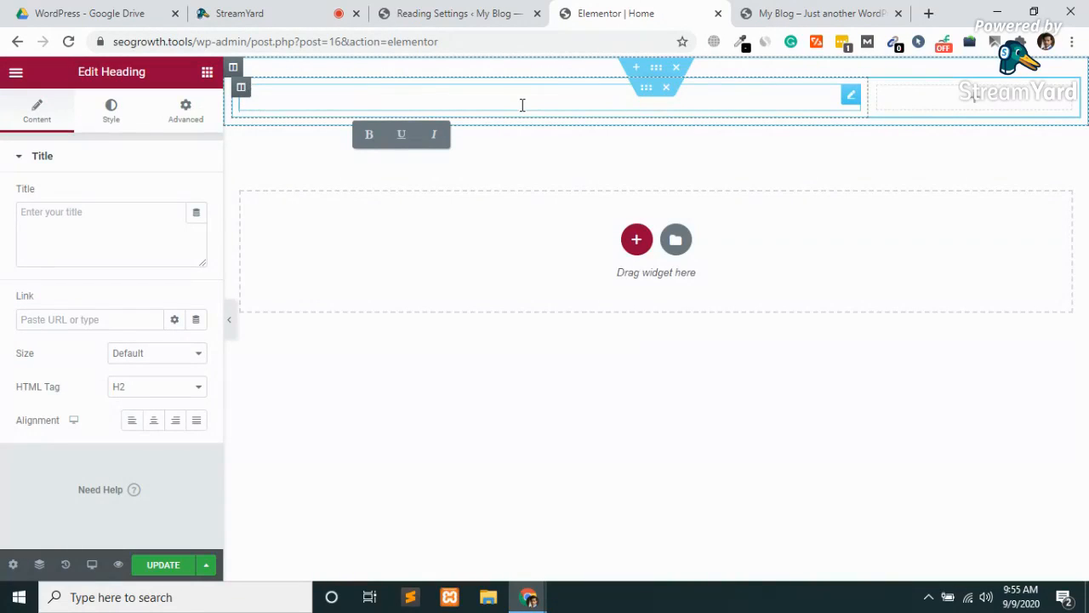
pyautogui.write('Here i')
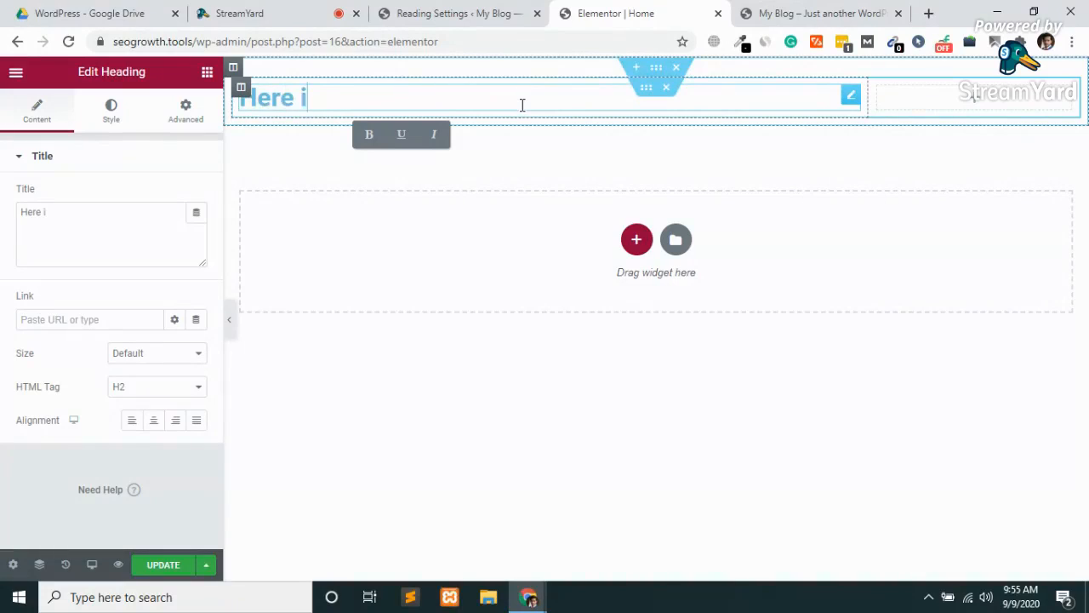
pyautogui.write('s My forst')
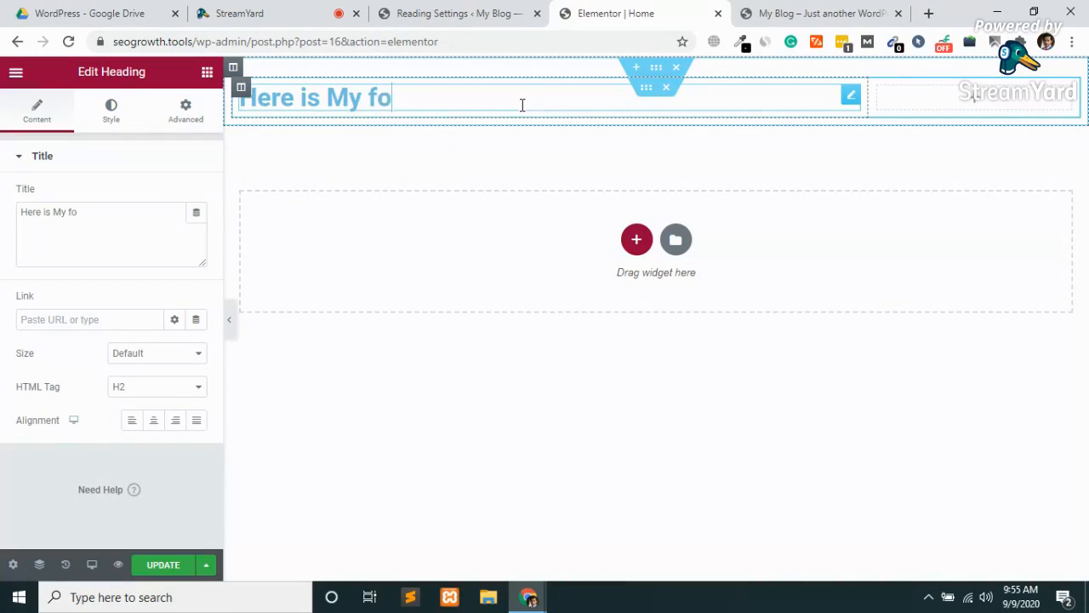
pyautogui.press('BackSpace')
pyautogui.press('BackSpace')
pyautogui.press('BackSpace')
pyautogui.press('BackSpace')
pyautogui.press('BackSpace')
pyautogui.write('irst We')
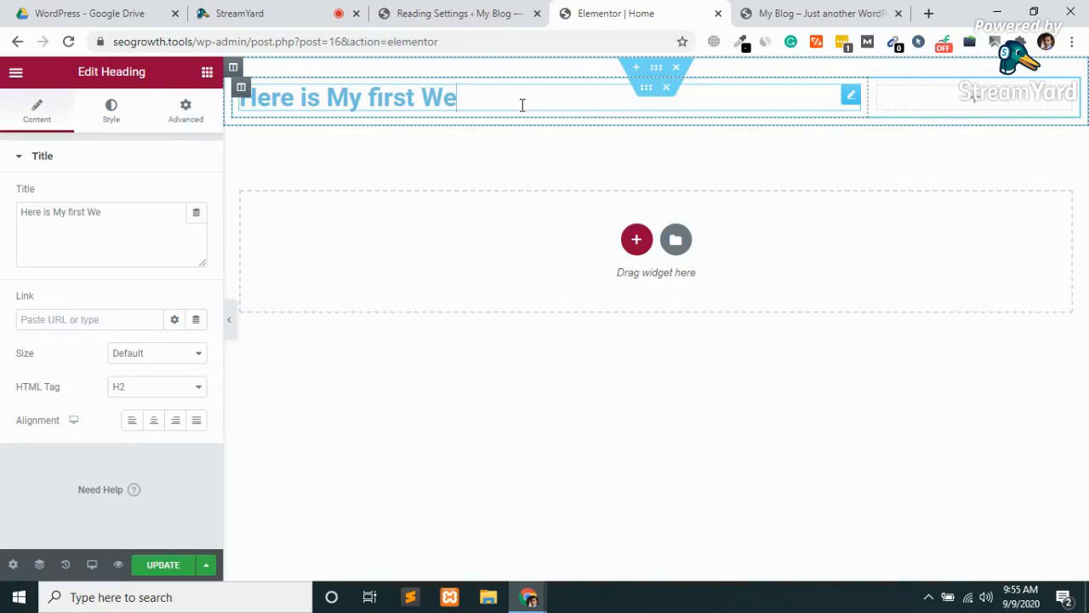
pyautogui.write('bsite o')
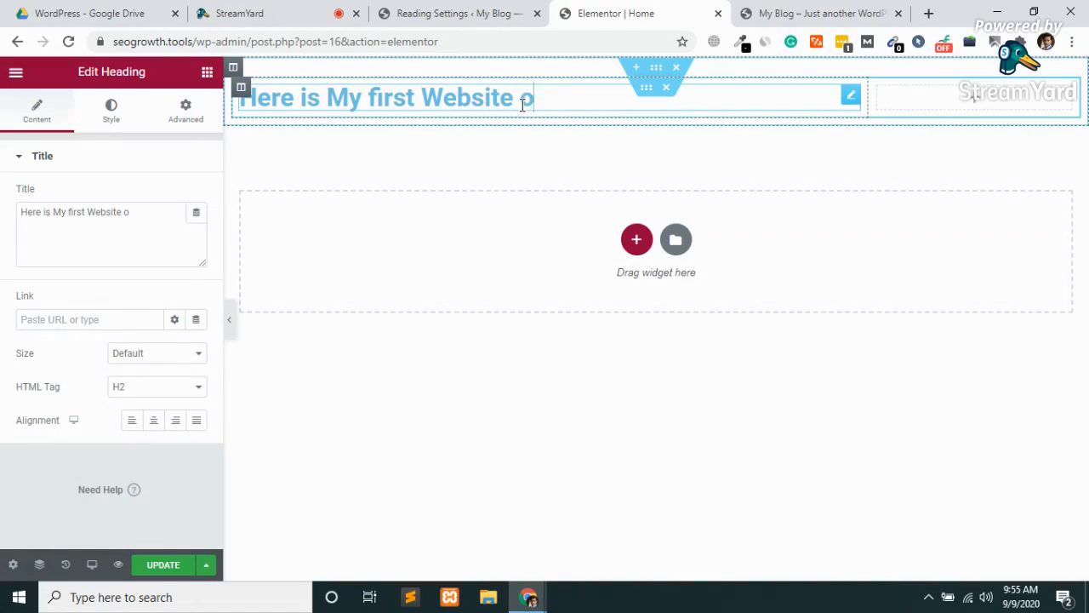
pyautogui.write('n Elem')
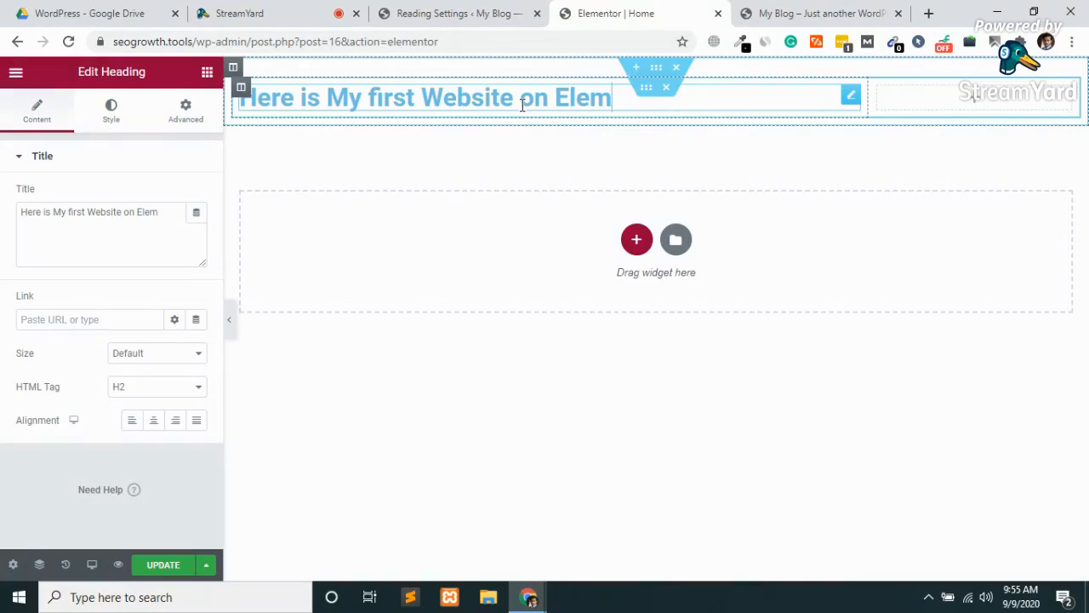
pyautogui.write('entot')
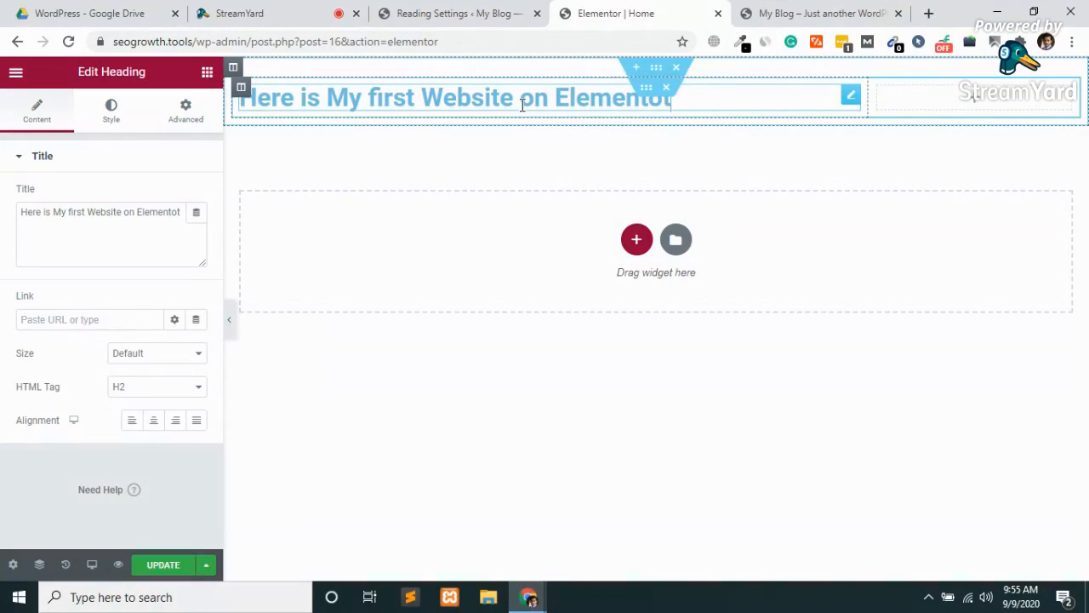
pyautogui.press('BackSpace')
pyautogui.write('r')
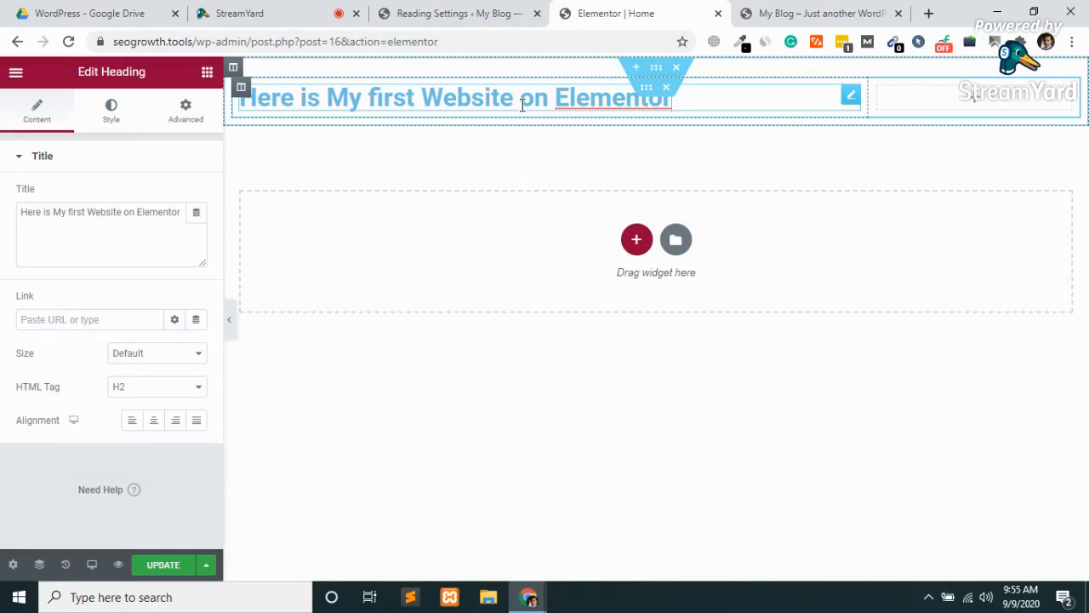
# Place an Image widget directly below the heading in the wide first column
pyautogui.click(209, 76)
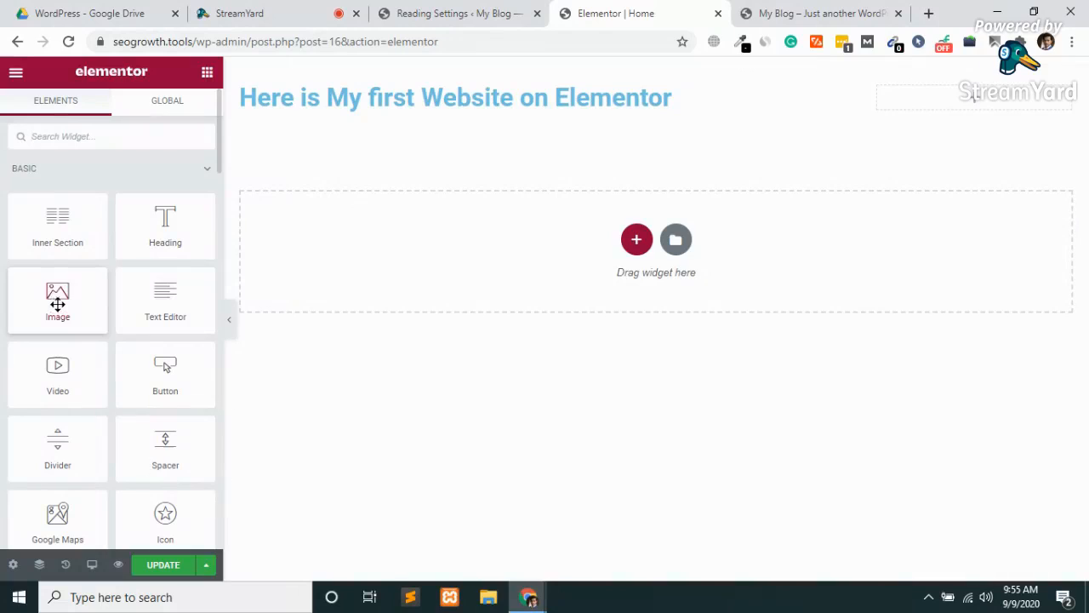
pyautogui.moveTo(57, 304); pyautogui.dragTo(537, 105)
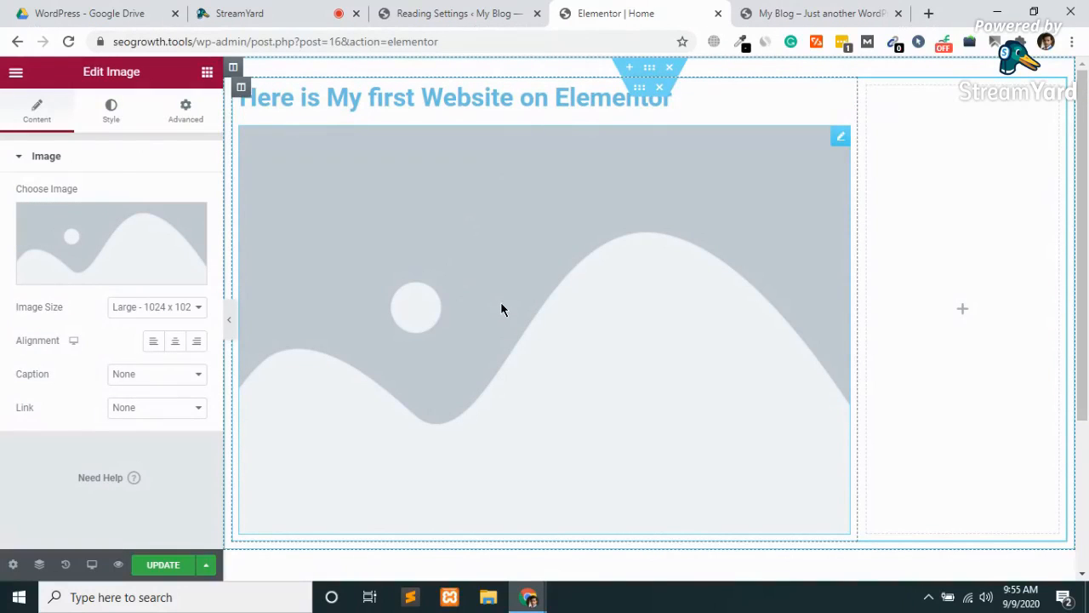
pyautogui.hotkey('ctrl', 'l')
pyautogui.press('BackSpace')
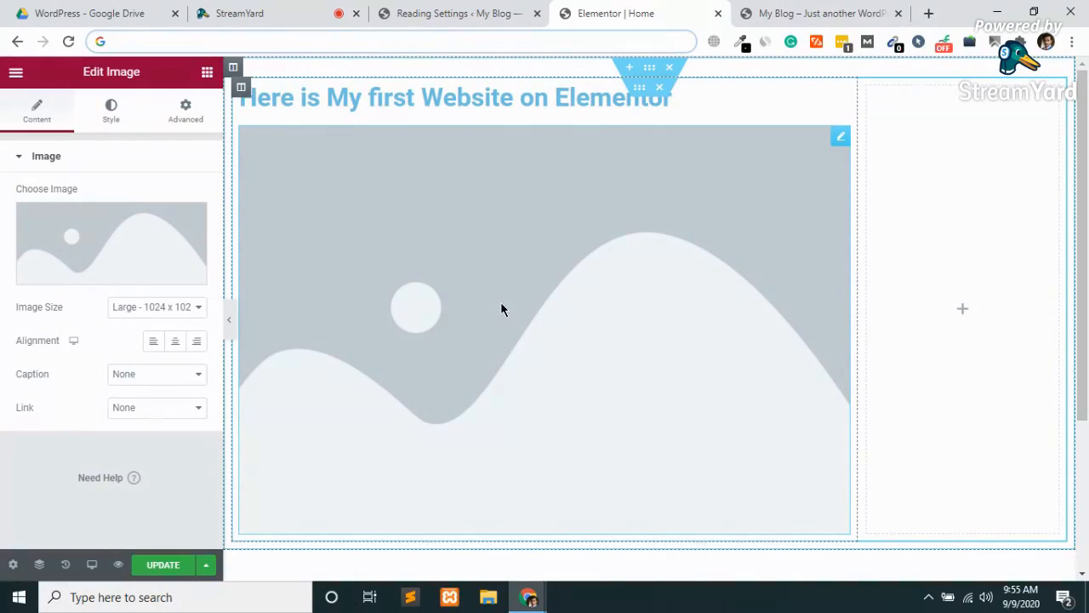
# Upload the image "Untitled design (2)" from the Downloads folder and insert it into the Image widget
pyautogui.click(112, 272)
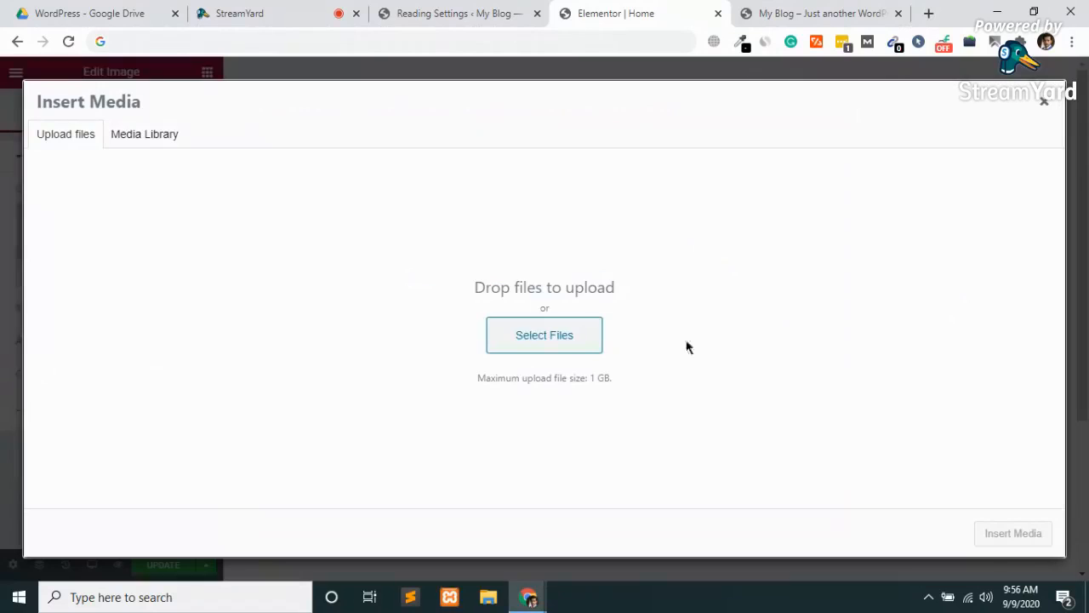
pyautogui.click(562, 345)
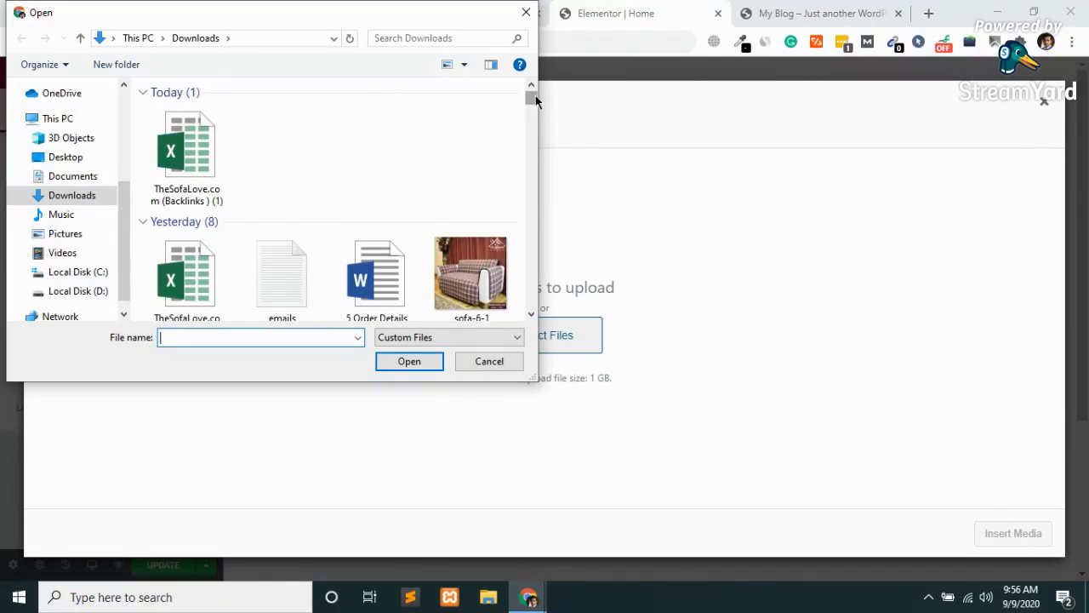
pyautogui.scroll(-2, 535, 95)
pyautogui.moveTo(535, 100); pyautogui.dragTo(538, 96)
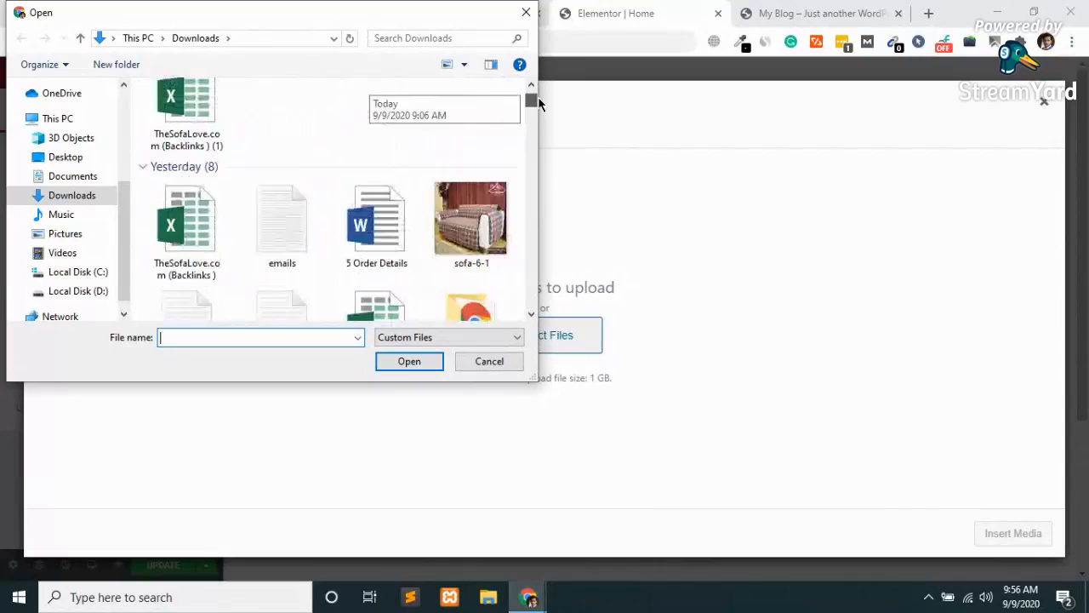
pyautogui.click(484, 201)
pyautogui.press('Down')
pyautogui.press('Down')
pyautogui.press('Down')
pyautogui.press('Down')
pyautogui.press('Down')
pyautogui.press('Down')
pyautogui.press('Down')
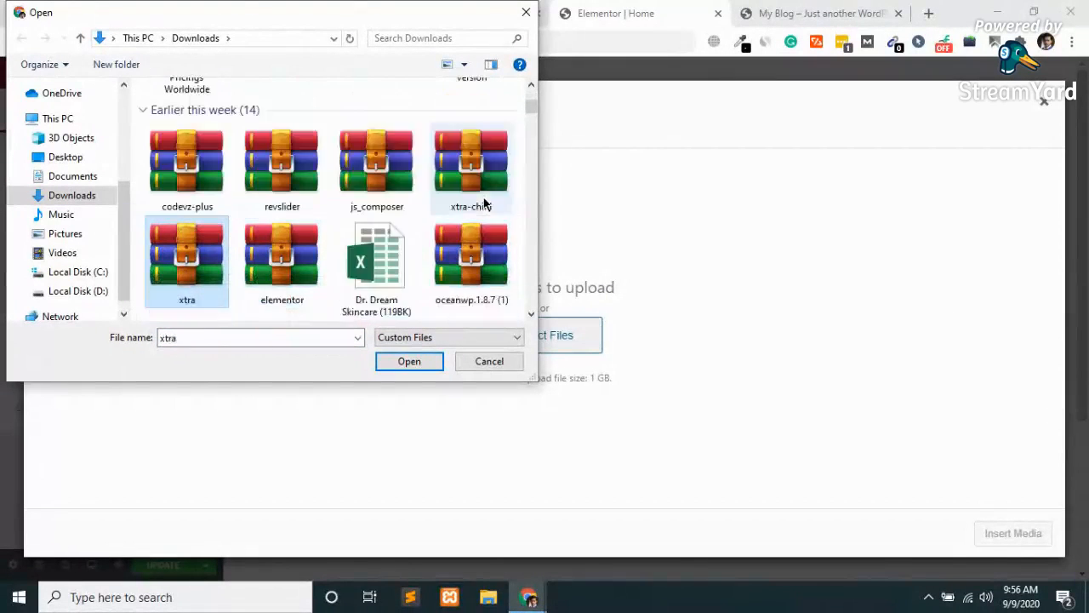
pyautogui.press('Down')
pyautogui.press('Down')
pyautogui.press('Down')
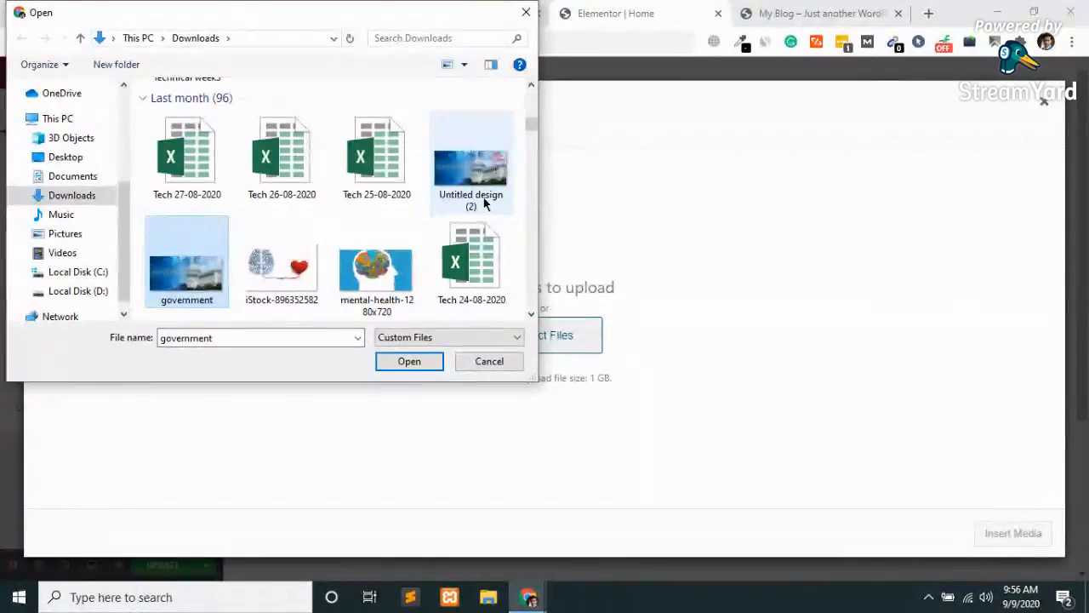
pyautogui.press('Up')
pyautogui.press('Right')
pyautogui.press('Right')
pyautogui.press('Right')
pyautogui.press('Return')
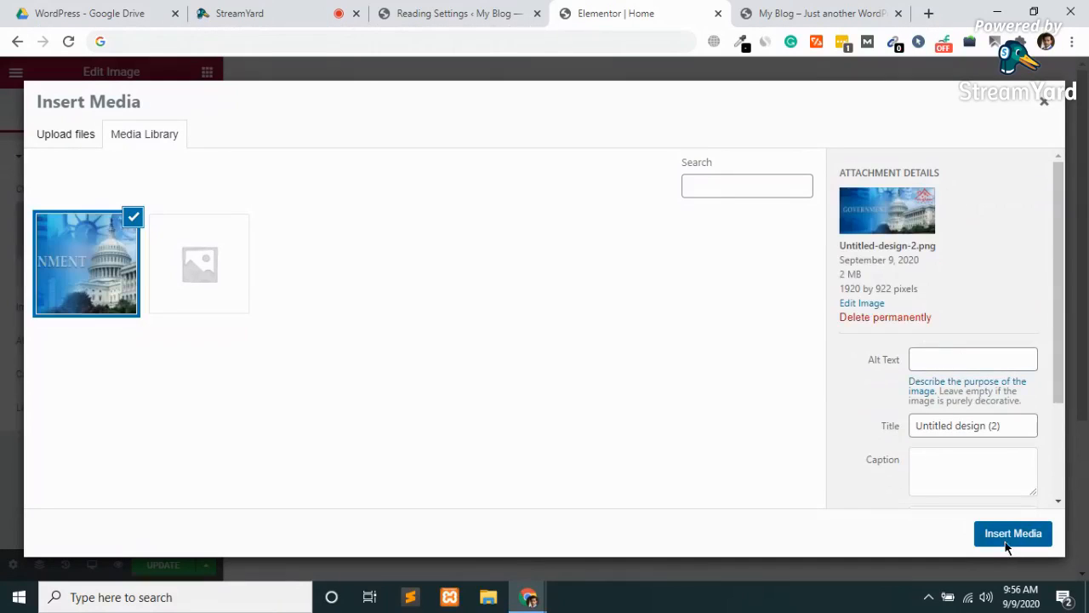
pyautogui.click(1013, 534)
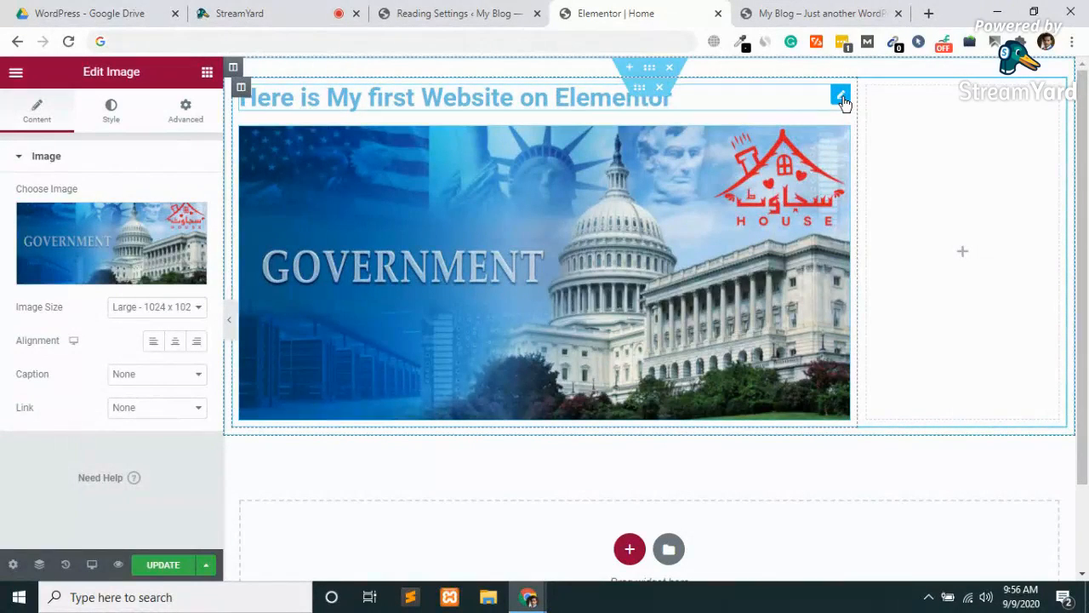
# Place a Social Icons widget in the empty narrow column and delete it again
pyautogui.click(840, 96)
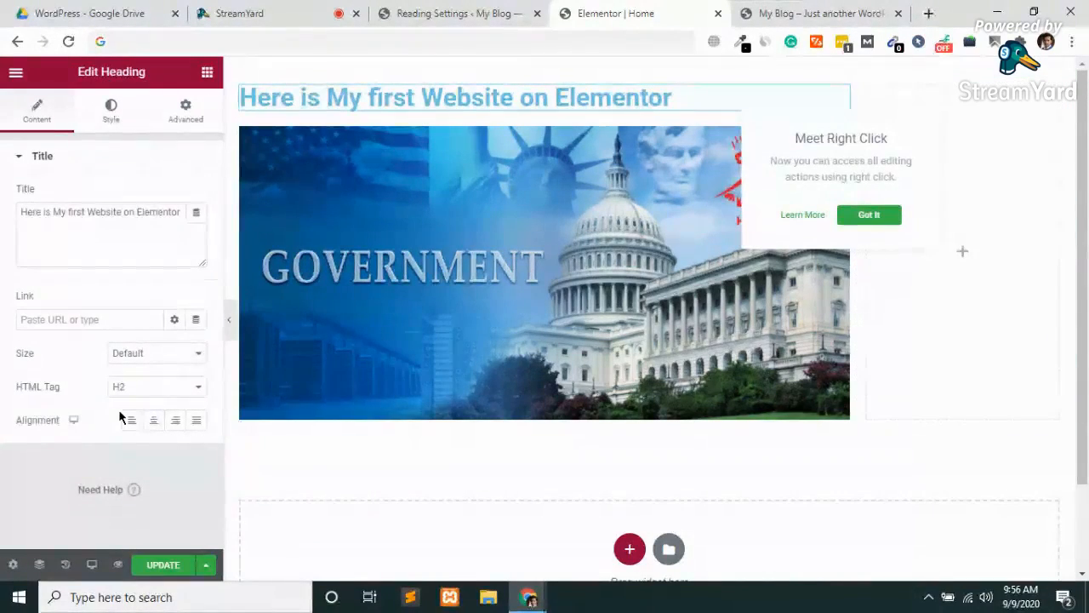
pyautogui.click(503, 214)
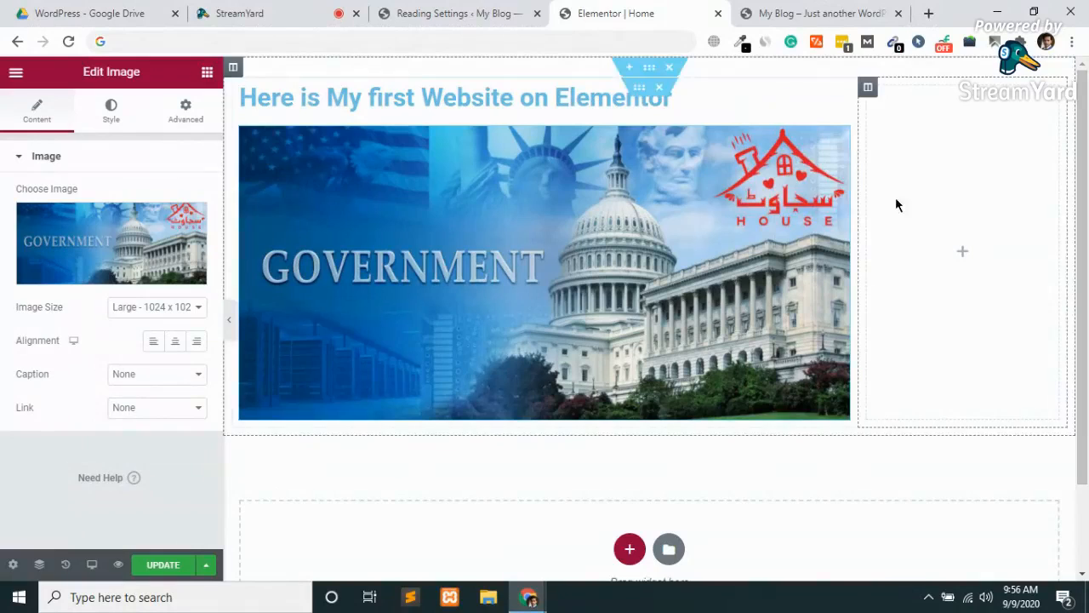
pyautogui.click(923, 226)
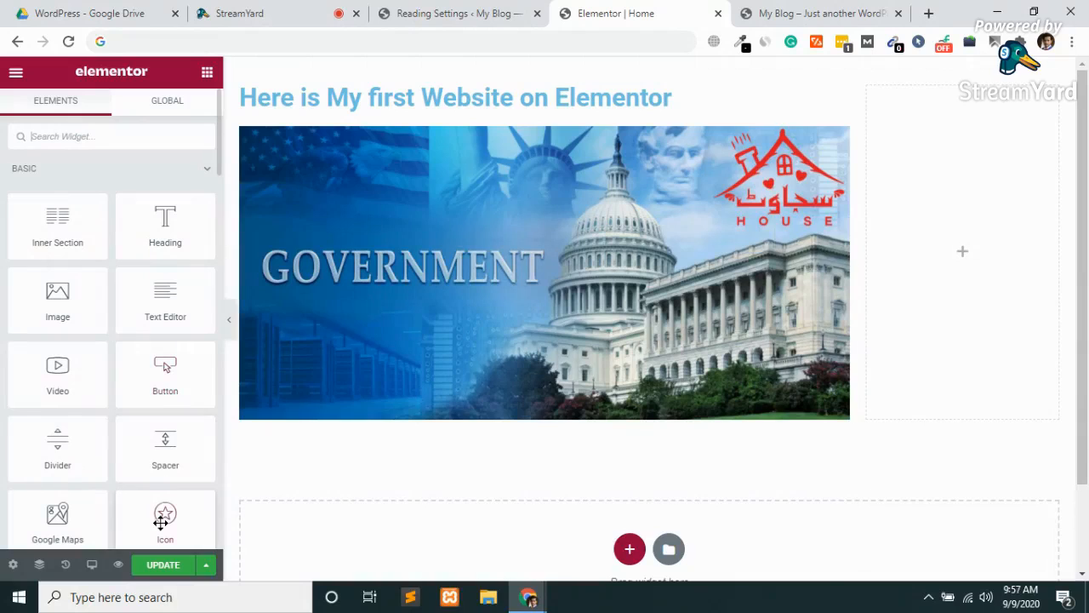
pyautogui.click(82, 139)
pyautogui.write('soc')
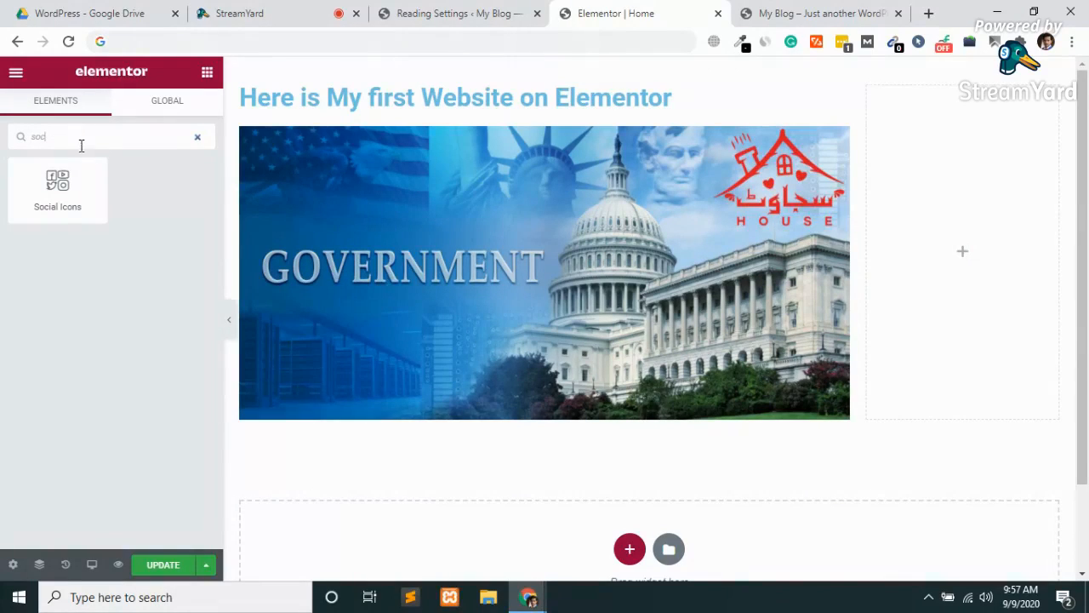
pyautogui.moveTo(57, 182); pyautogui.dragTo(956, 242)
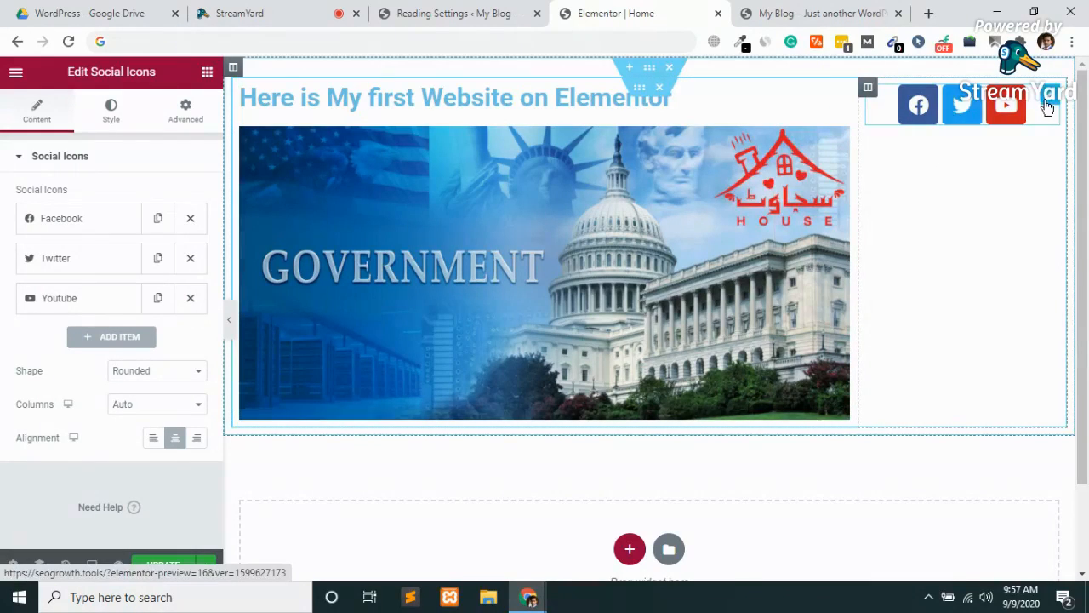
pyautogui.rightClick(1046, 104)
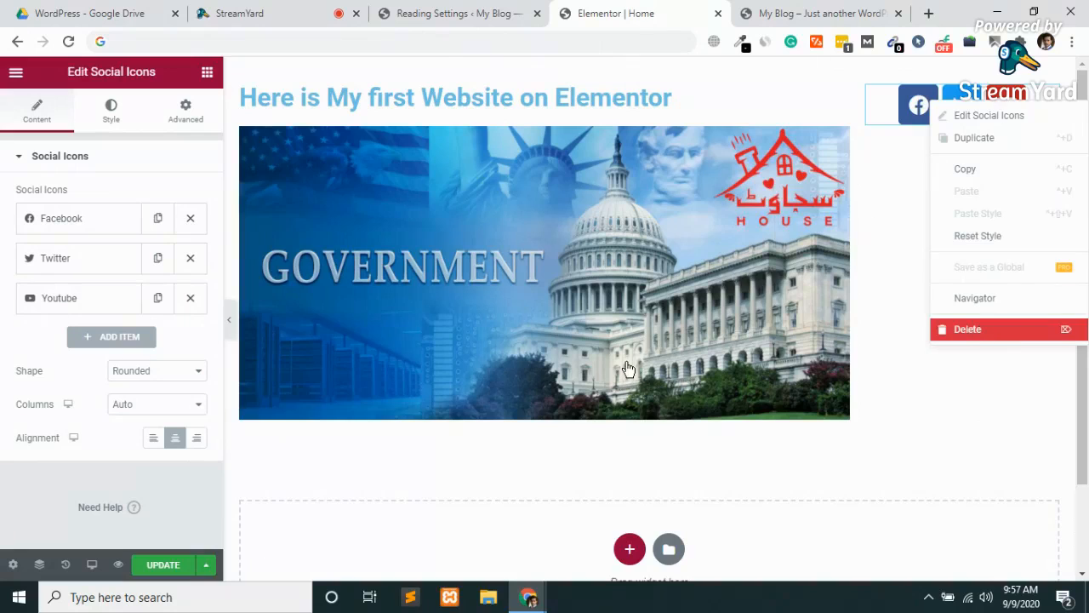
pyautogui.press('Delete')
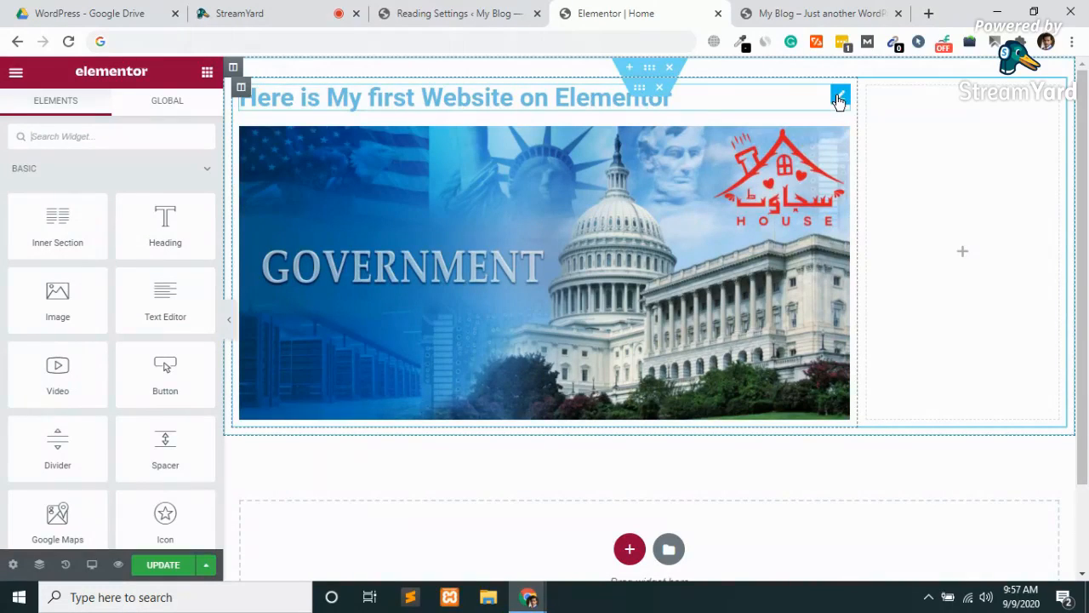
# Set the size of the heading above the image to XXL
pyautogui.click(839, 99)
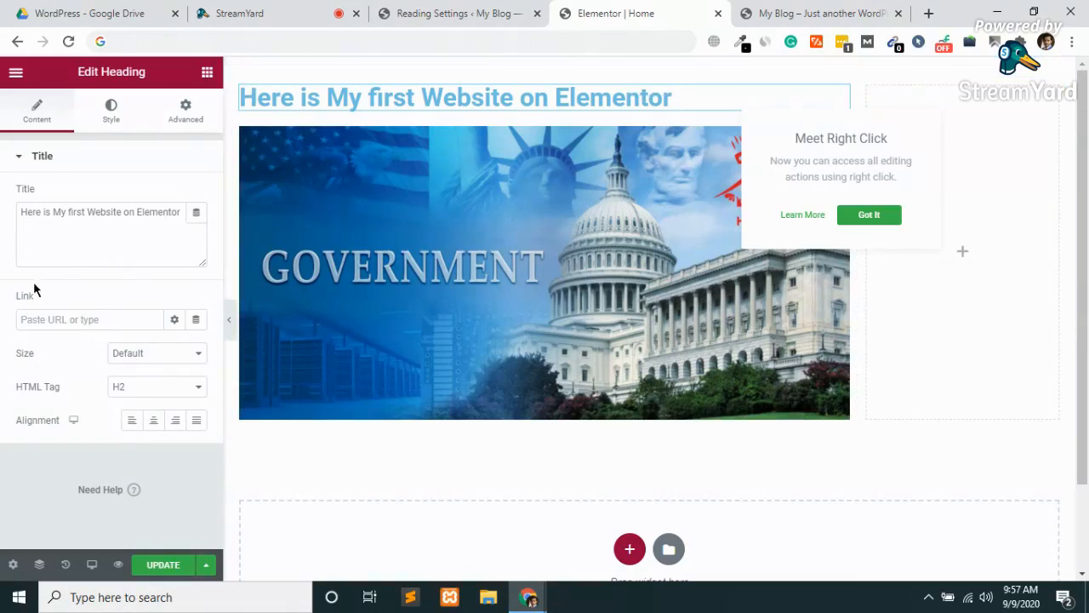
pyautogui.click(173, 351)
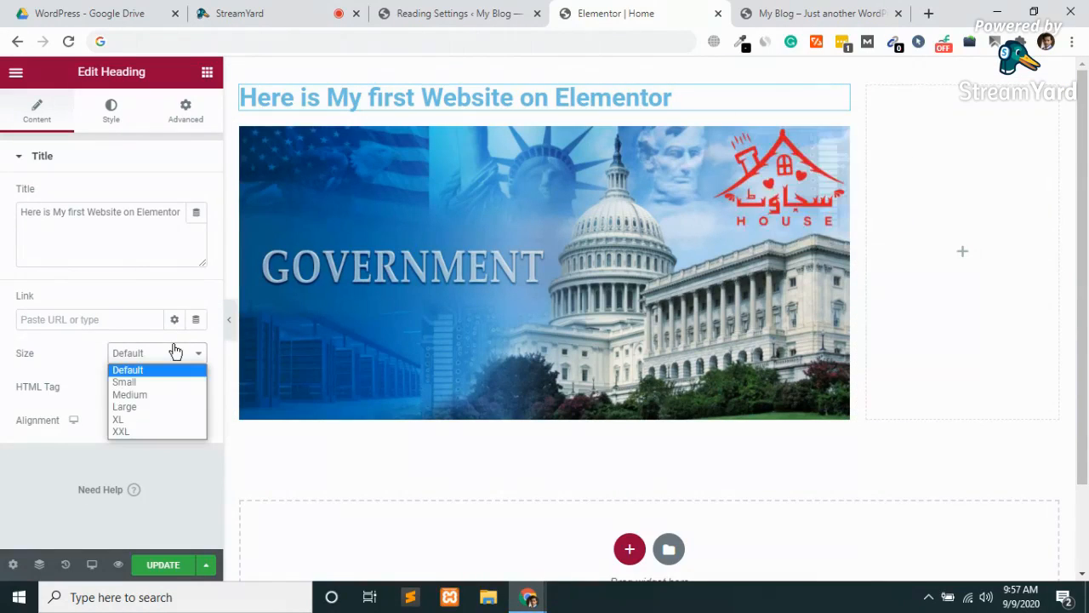
pyautogui.click(139, 420)
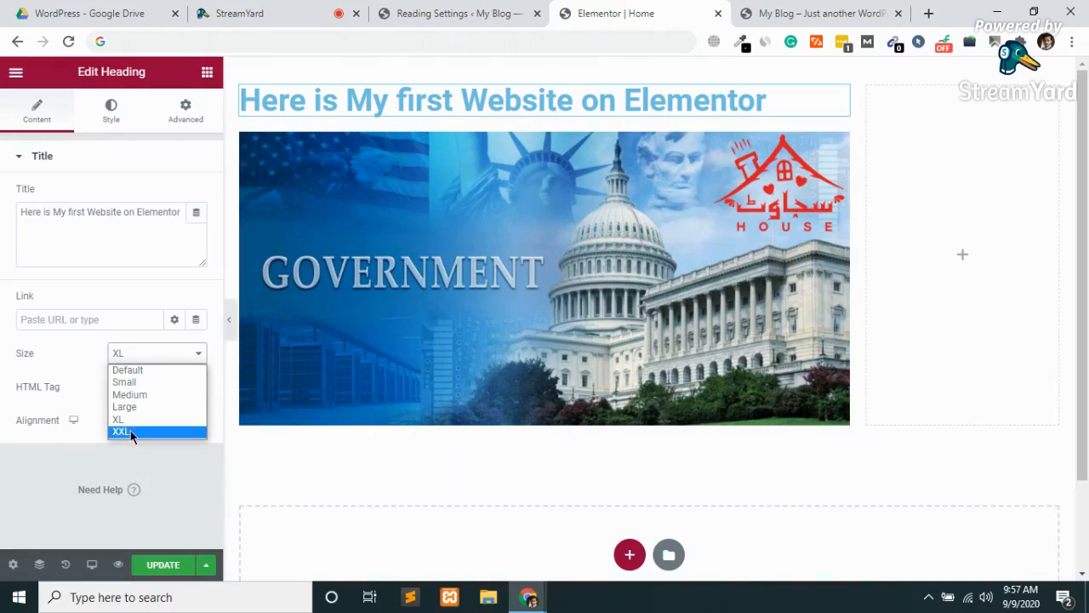
pyautogui.click(130, 433)
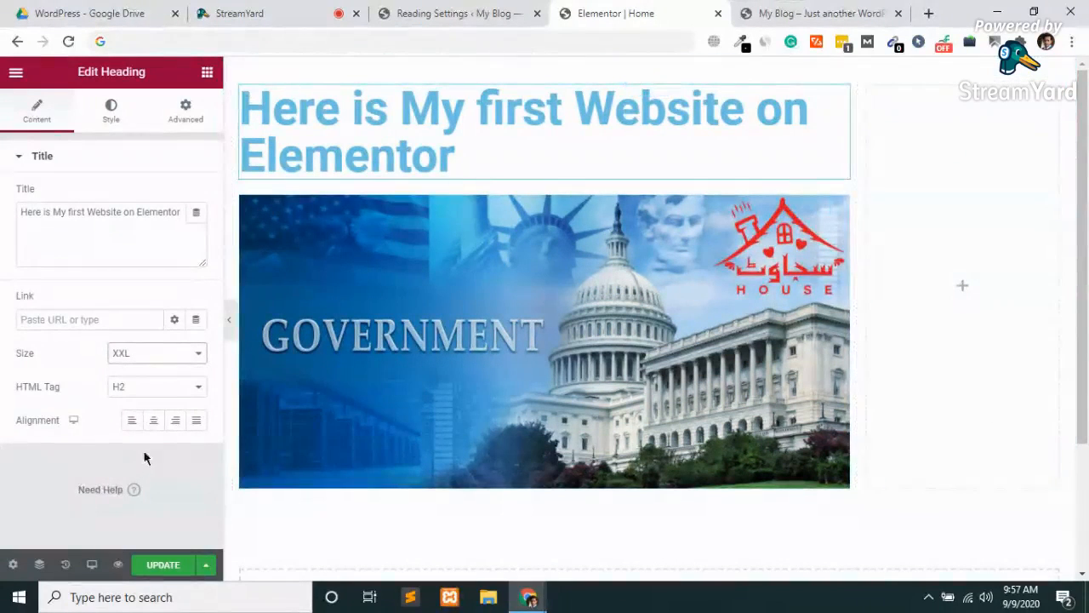
# Try the center, right and justified alignments on the heading and settle on left alignment
pyautogui.click(152, 423)
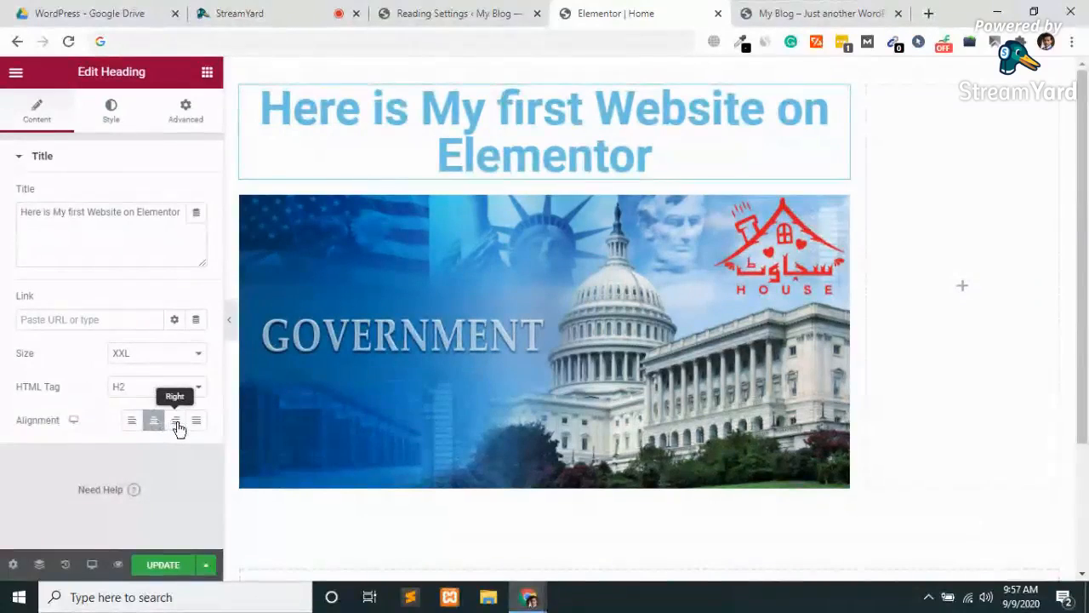
pyautogui.click(177, 425)
pyautogui.click(134, 424)
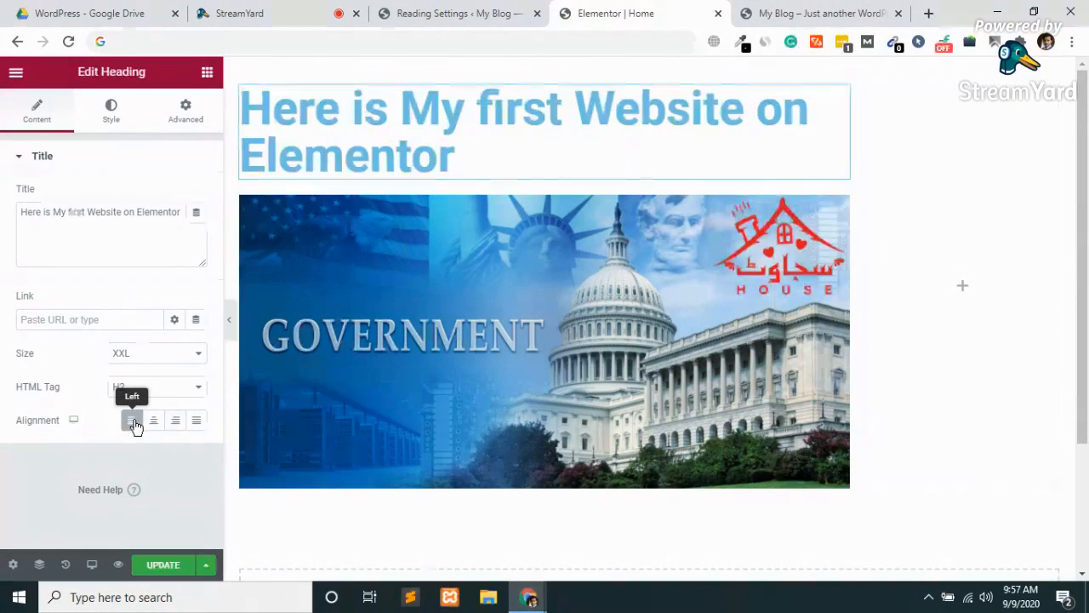
pyautogui.click(201, 428)
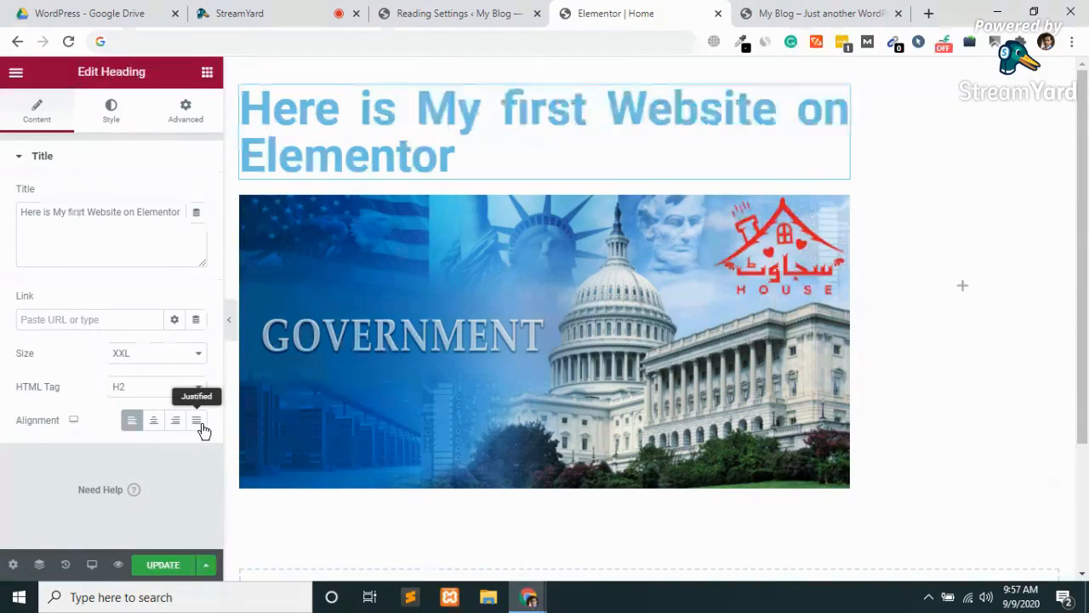
pyautogui.click(132, 423)
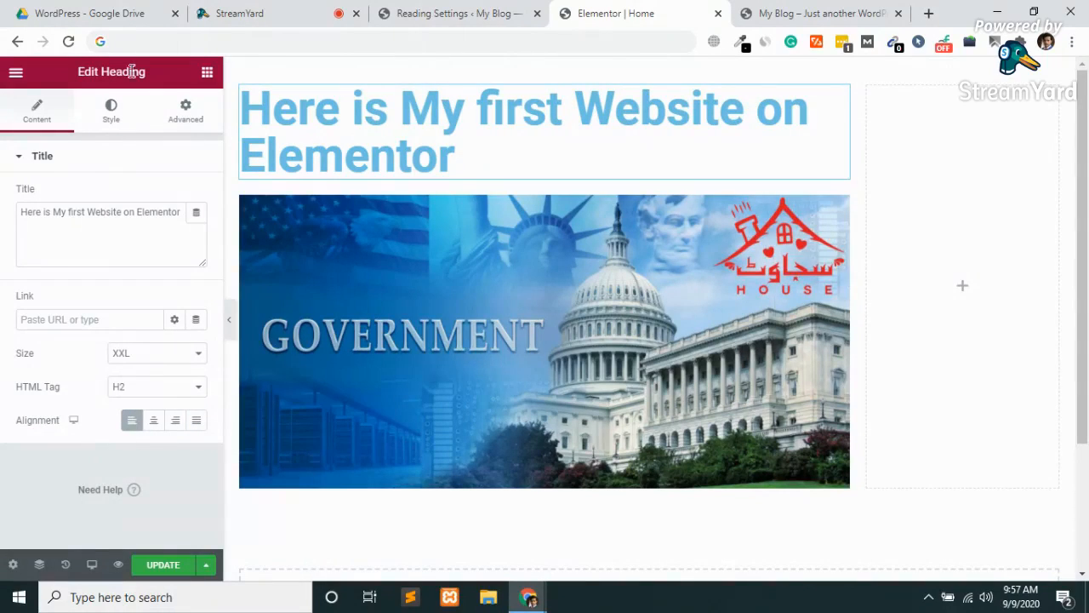
# Change the heading's text color to a slightly transparent dark blue, #00115DD1
pyautogui.click(106, 117)
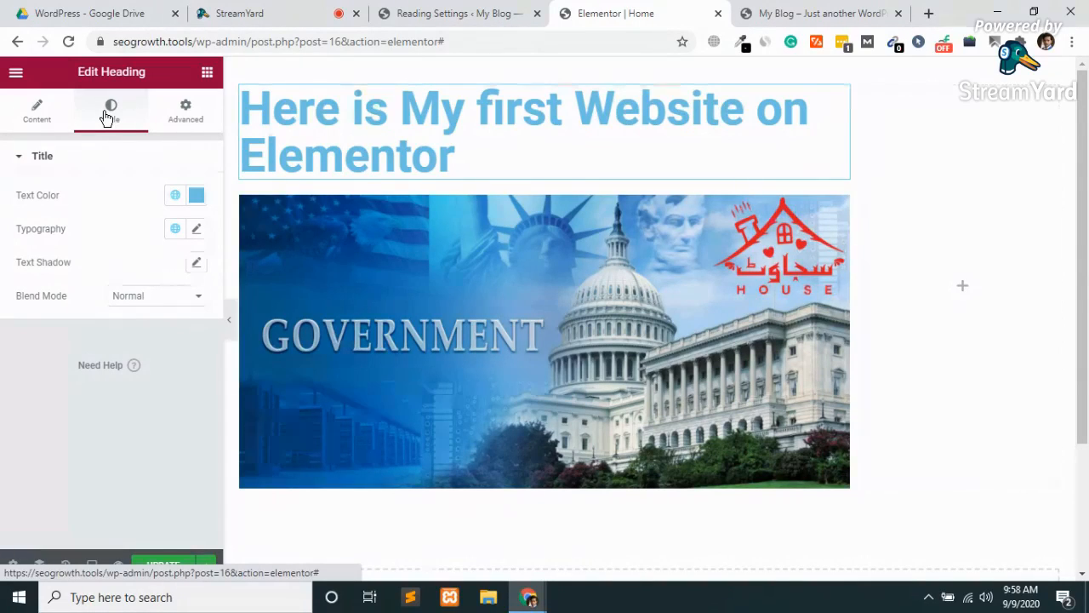
pyautogui.click(196, 197)
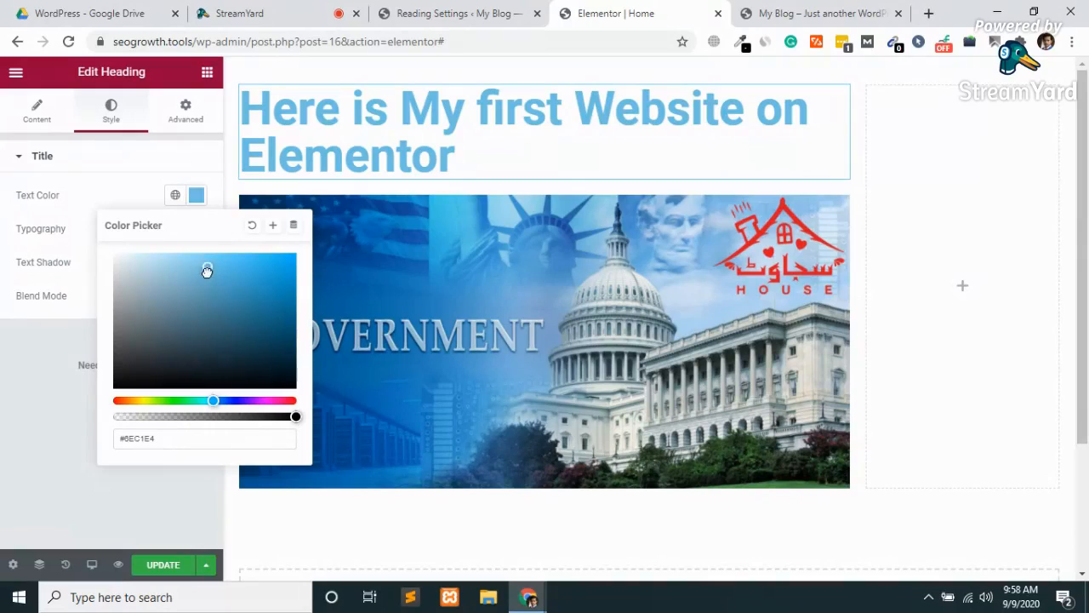
pyautogui.moveTo(209, 269); pyautogui.dragTo(295, 339)
pyautogui.click(270, 352)
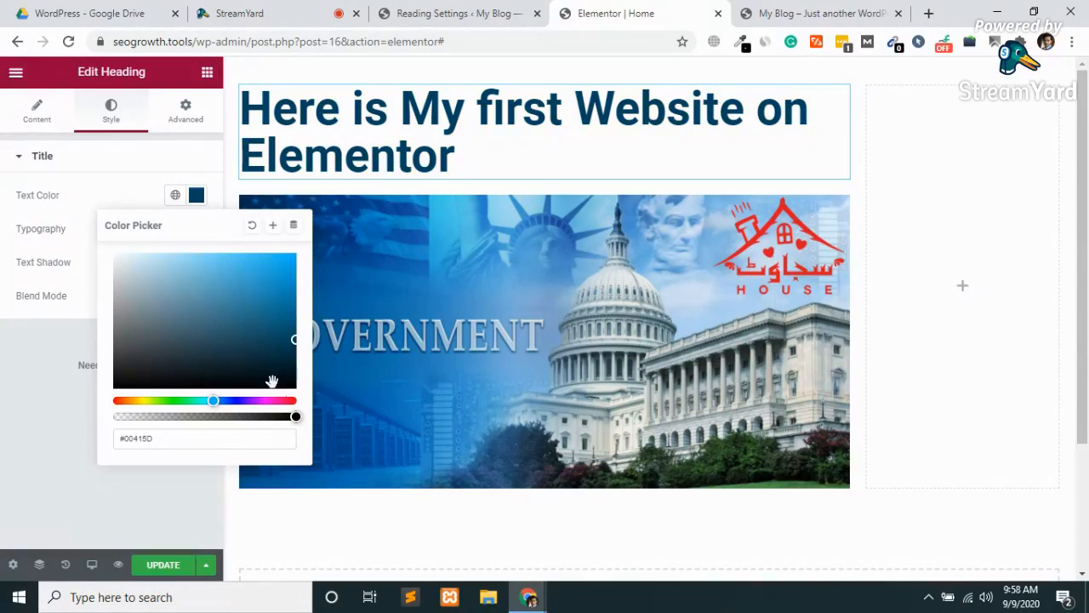
pyautogui.doubleClick(129, 438)
pyautogui.moveTo(221, 419); pyautogui.dragTo(237, 400)
pyautogui.moveTo(171, 400); pyautogui.dragTo(230, 401)
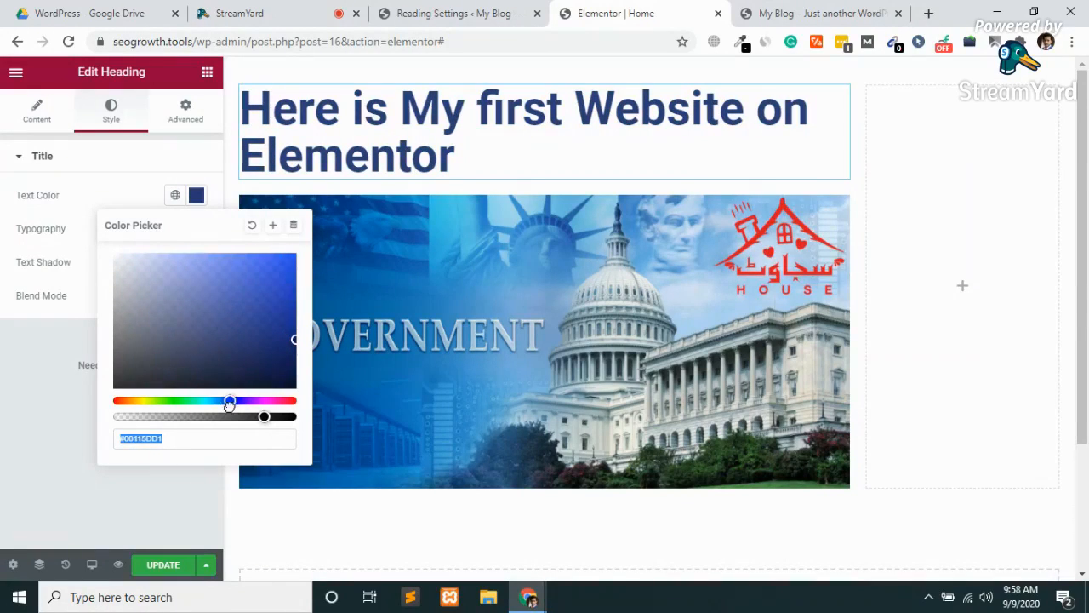
pyautogui.click(502, 413)
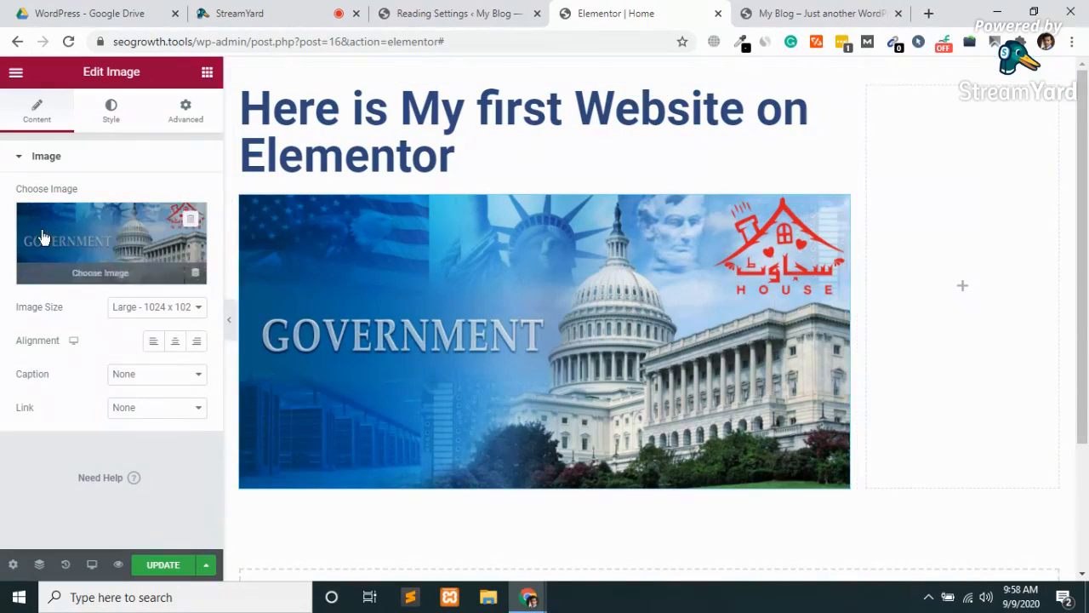
# Try the Roboto Mono font on the heading and settle on the Ruluko font family
pyautogui.click(483, 121)
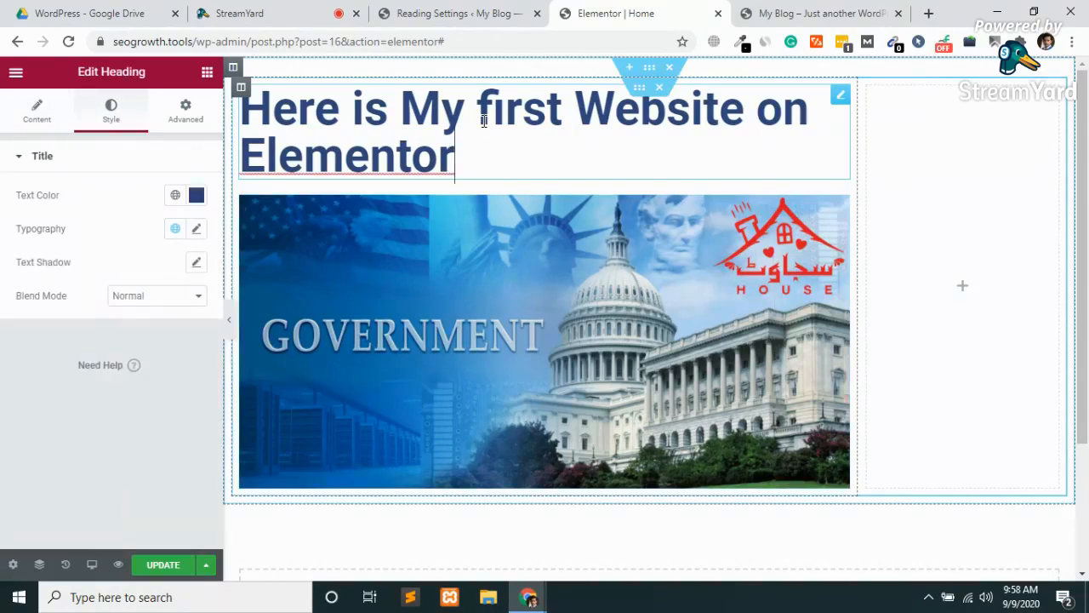
pyautogui.click(197, 231)
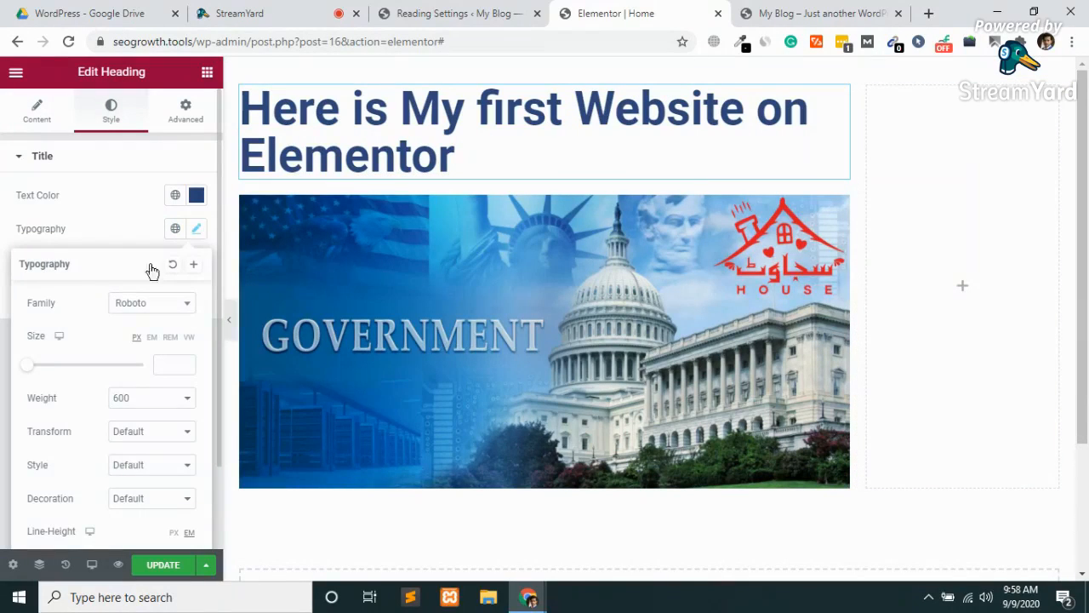
pyautogui.click(176, 315)
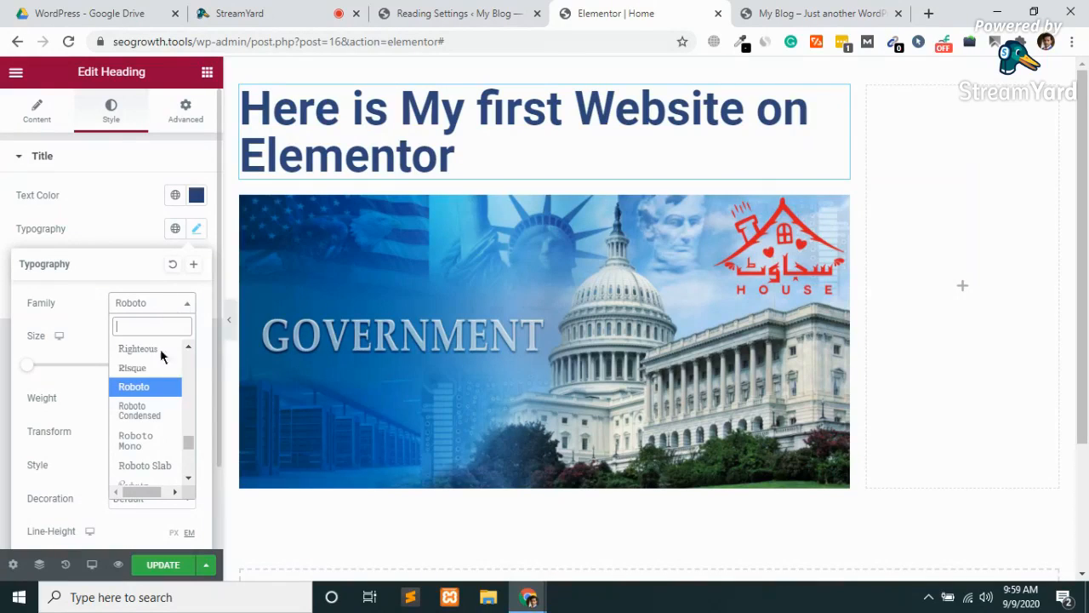
pyautogui.click(137, 444)
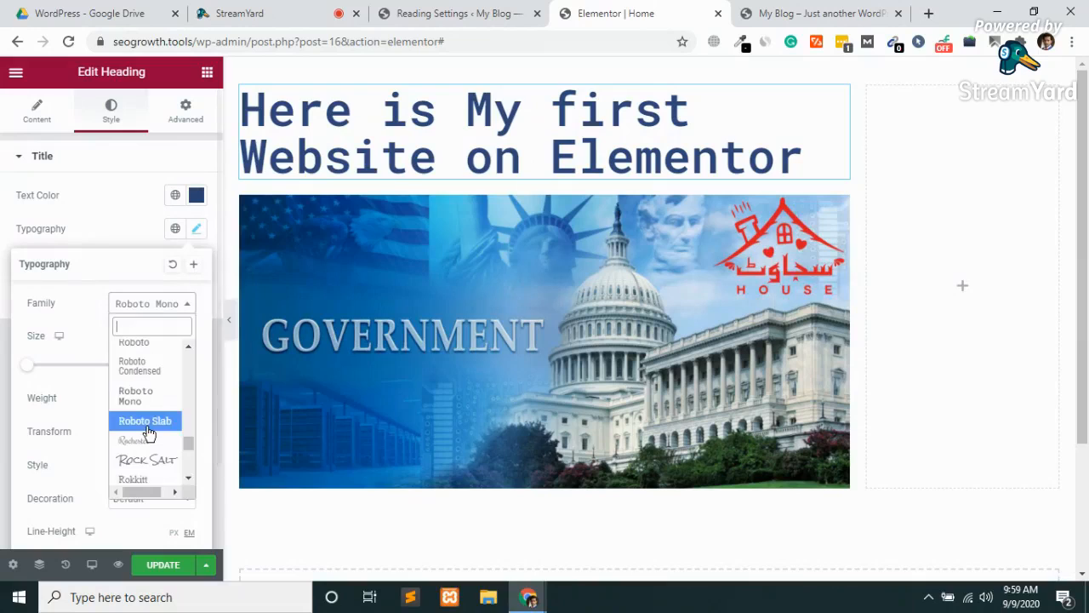
pyautogui.scroll(-4, 140, 446)
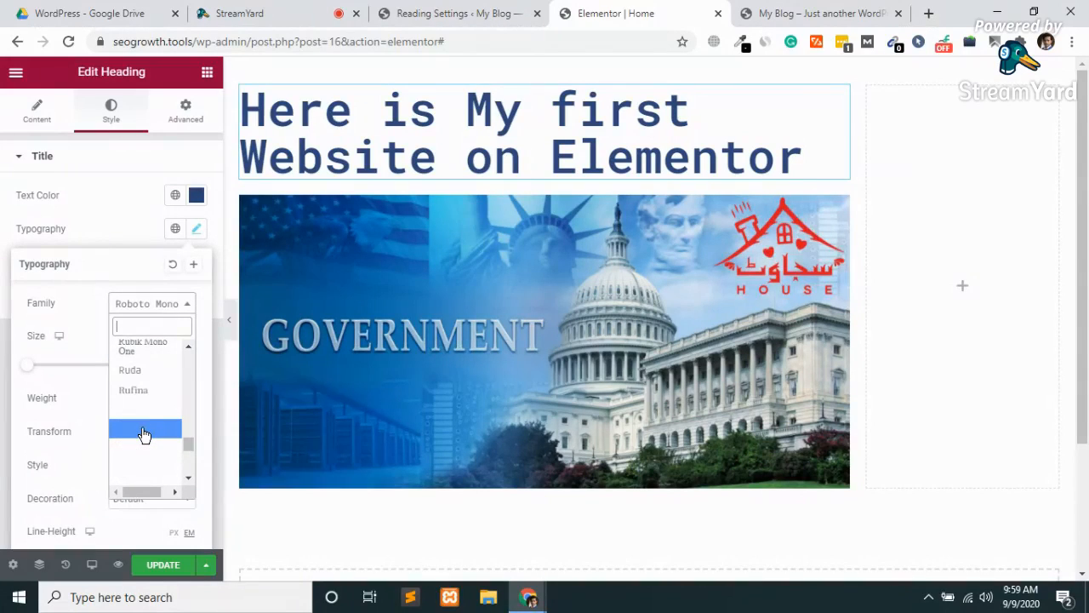
pyautogui.click(143, 434)
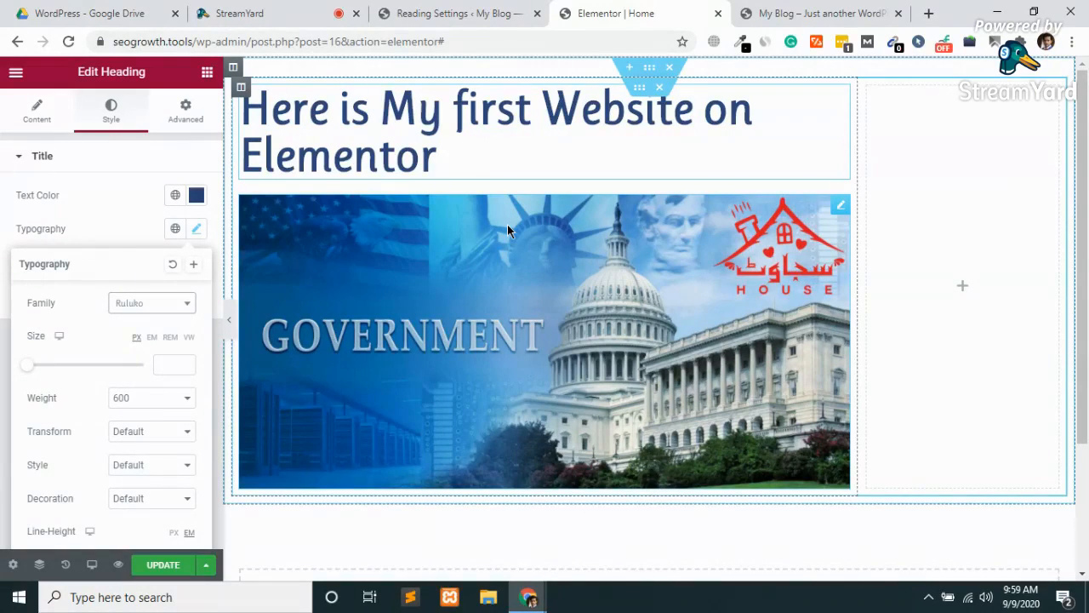
# View the list of all pages in the WordPress dashboard and return to the Elementor editor
pyautogui.click(489, 7)
pyautogui.click(40, 200)
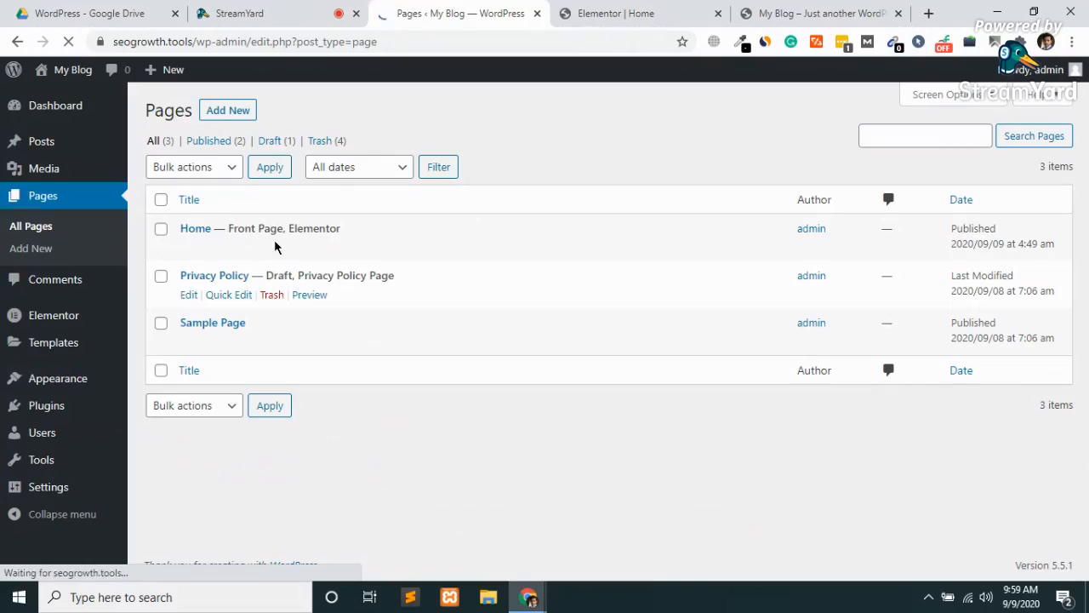
pyautogui.moveTo(340, 252)
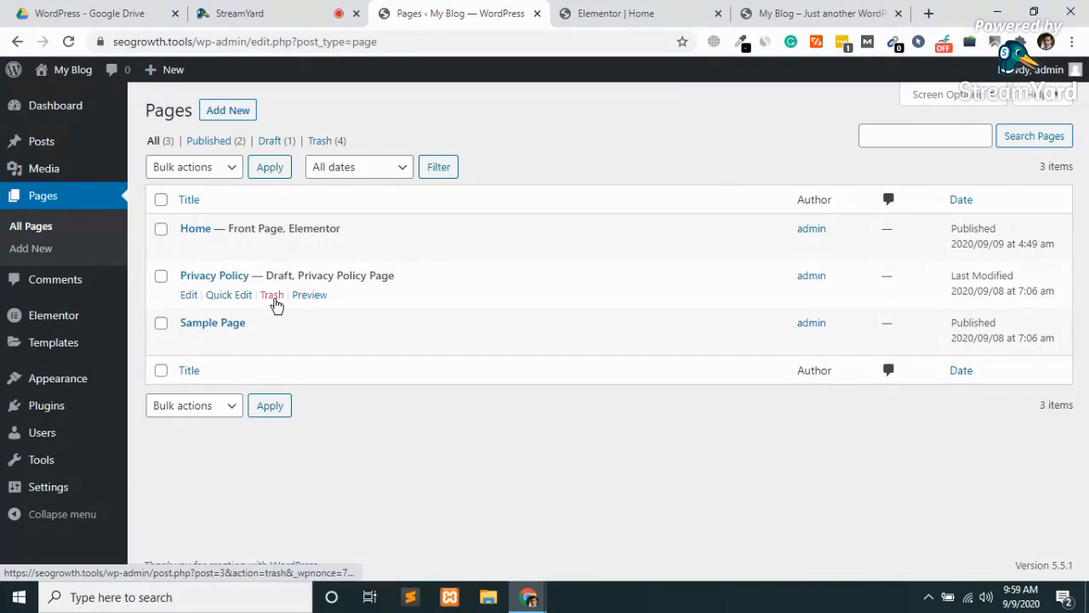
pyautogui.click(616, 13)
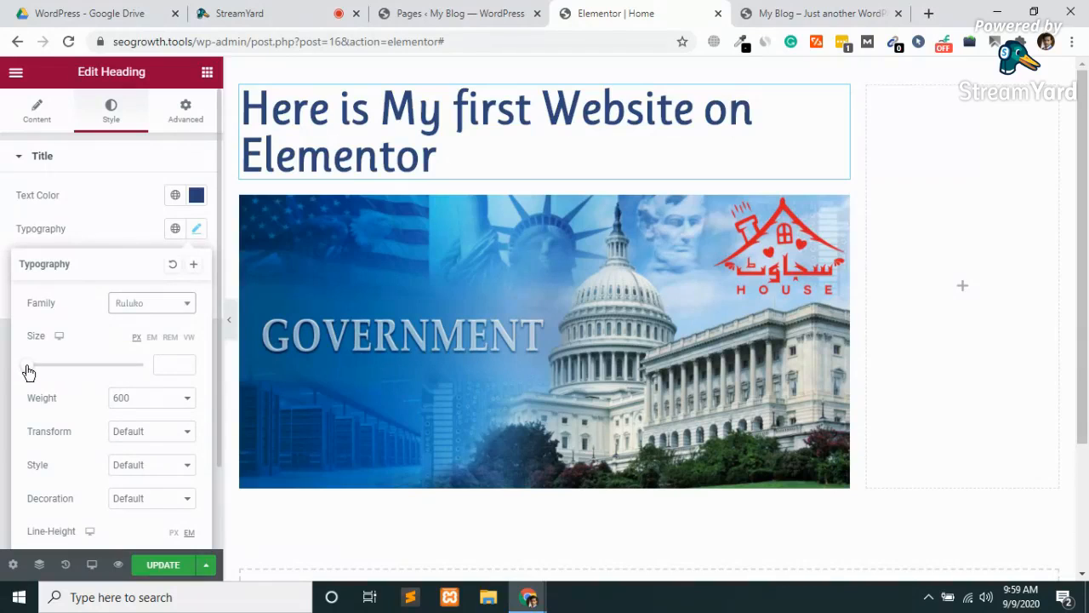
# Set the heading's font size to 49 px and close the typography settings
pyautogui.moveTo(28, 372); pyautogui.dragTo(57, 382)
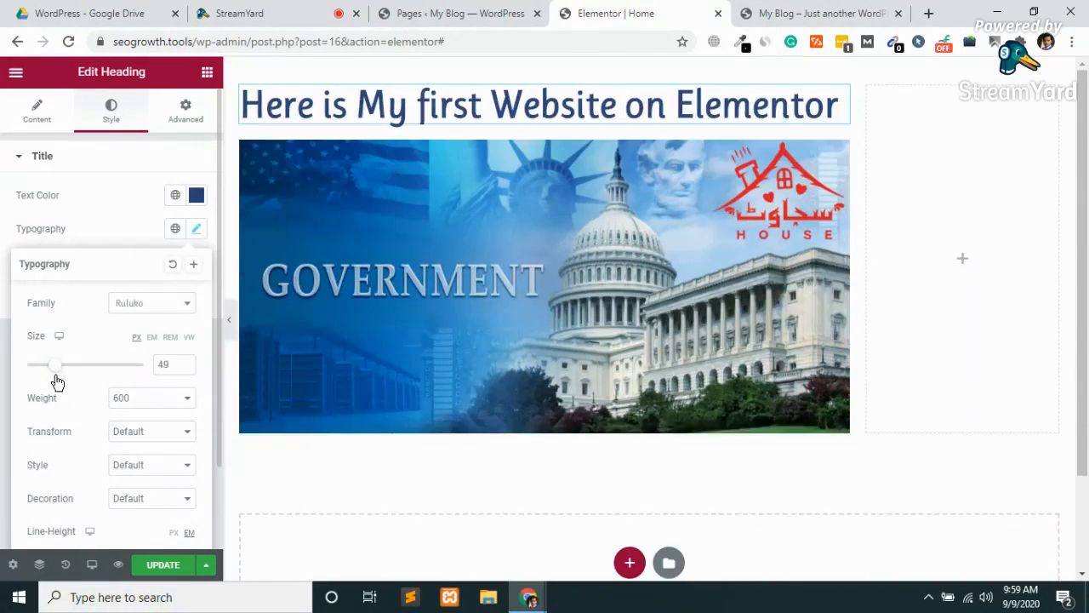
pyautogui.click(185, 361)
pyautogui.click(184, 368)
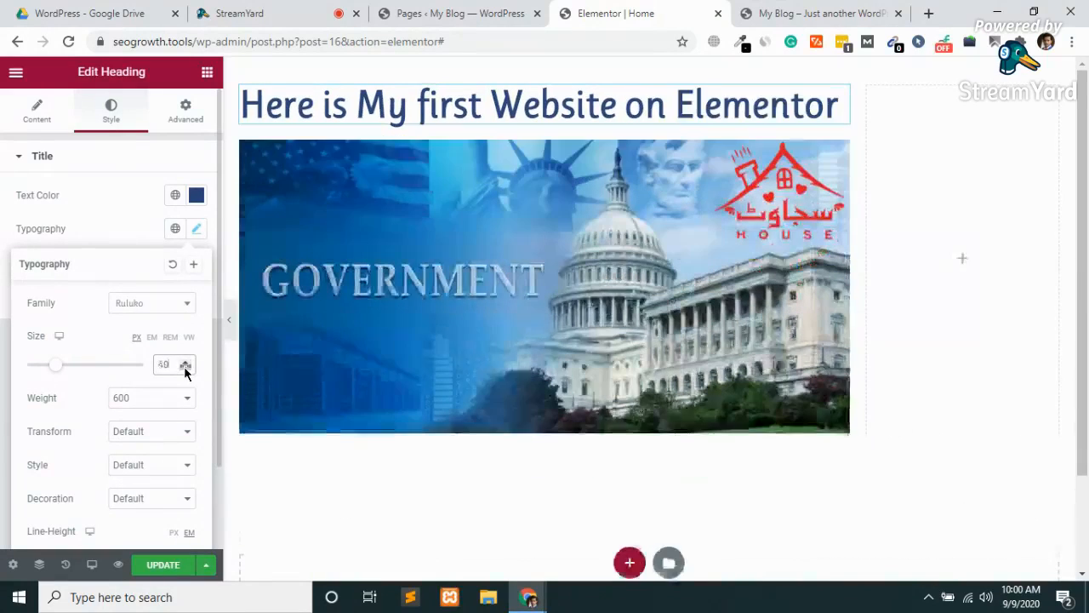
pyautogui.click(340, 464)
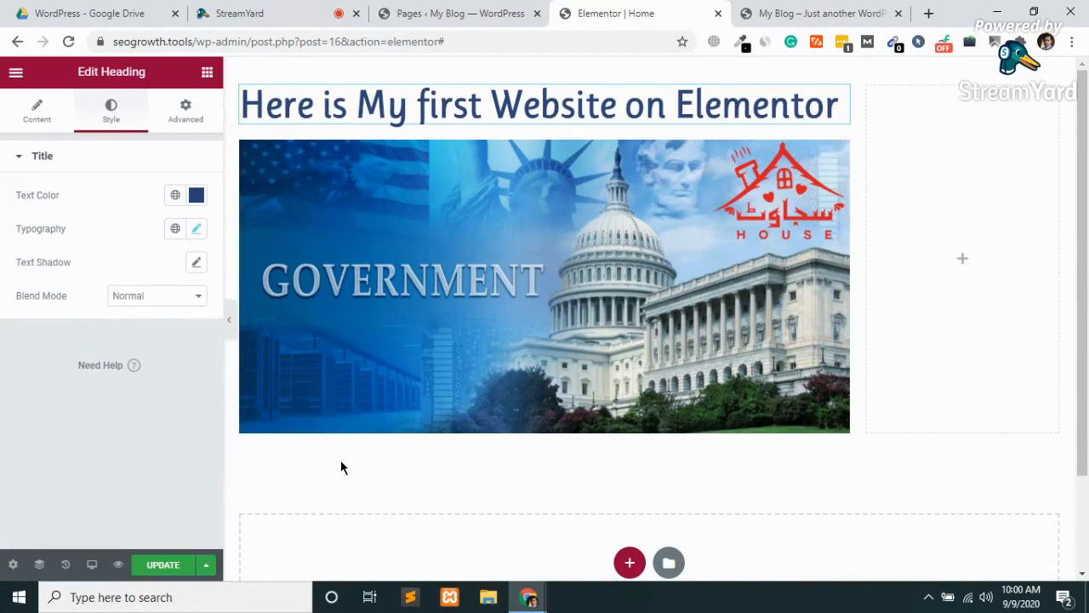
# Try the font weights 900 and 100 on the heading and settle on Bold
pyautogui.click(197, 232)
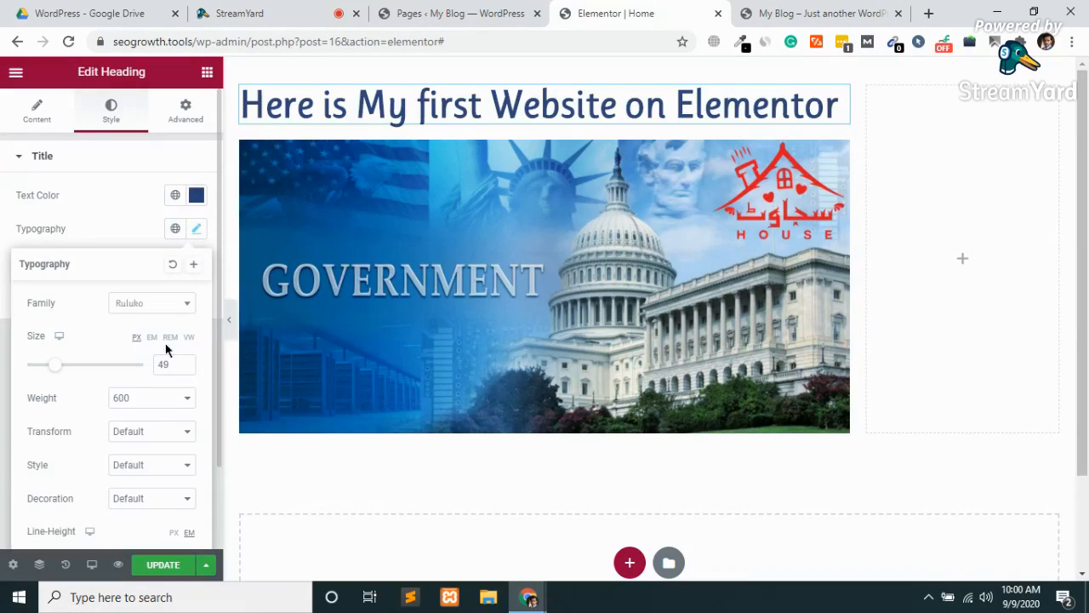
pyautogui.click(141, 400)
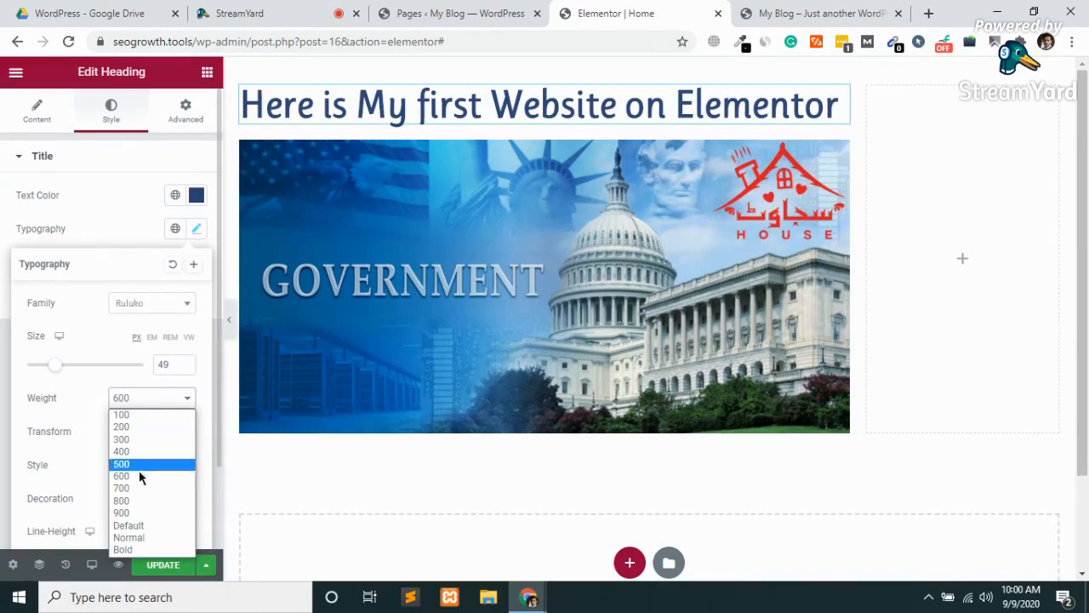
pyautogui.click(138, 512)
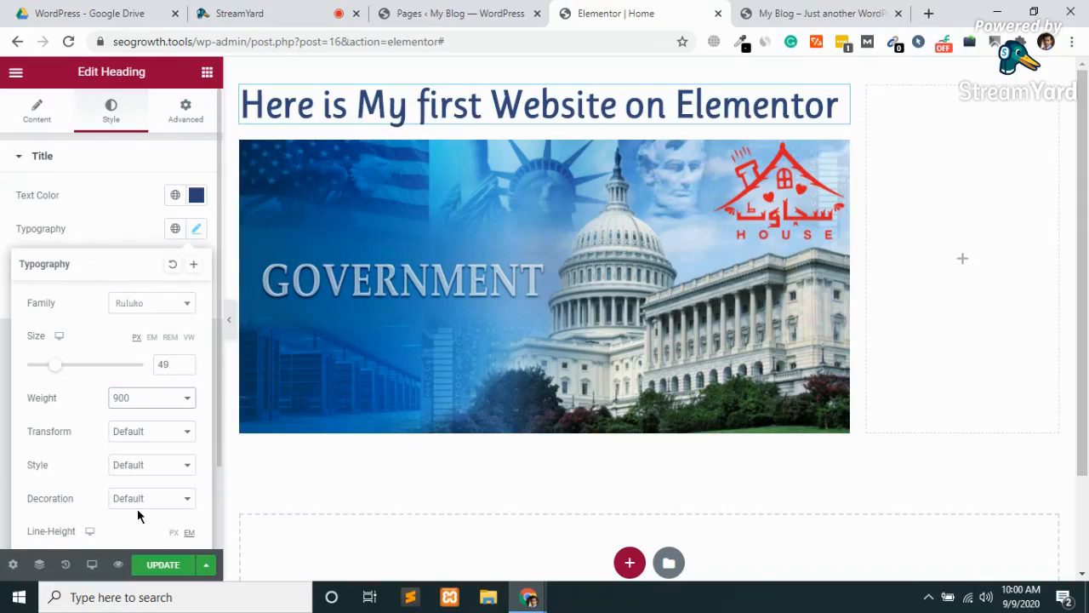
pyautogui.click(135, 405)
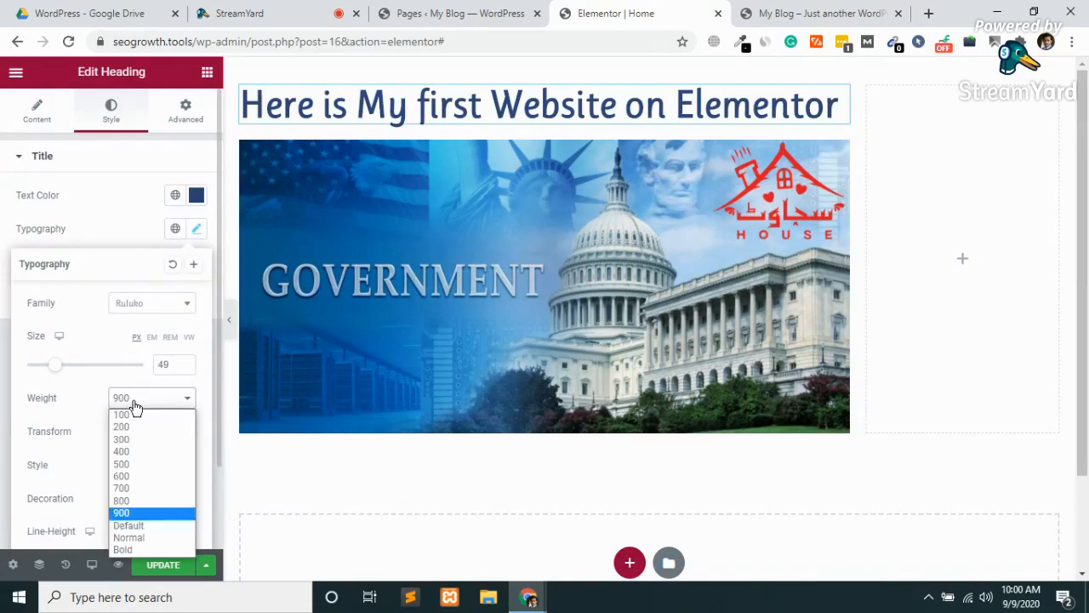
pyautogui.click(129, 549)
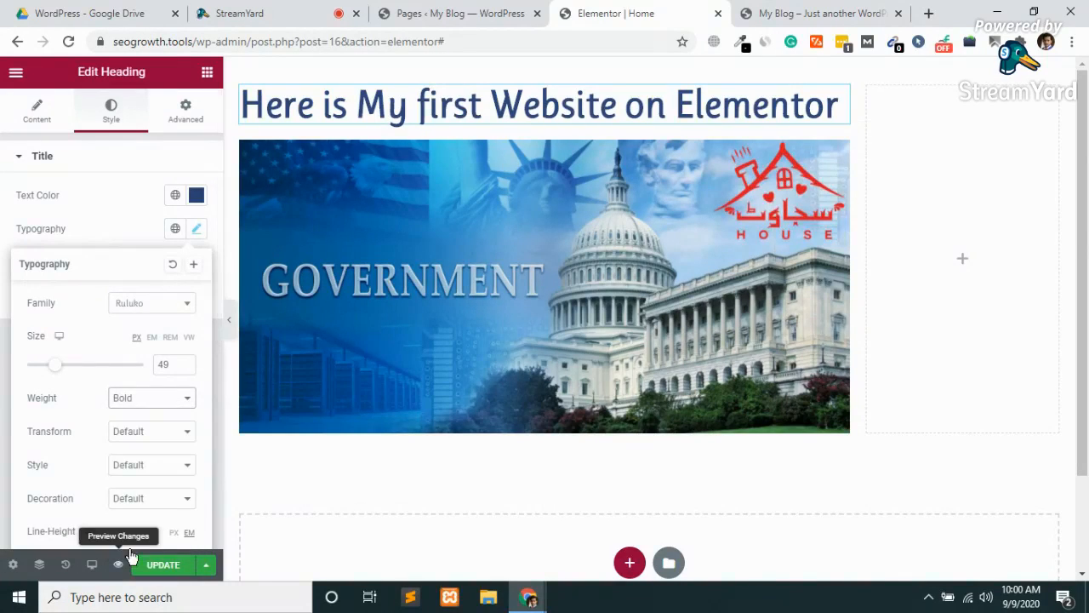
pyautogui.click(167, 406)
pyautogui.click(140, 414)
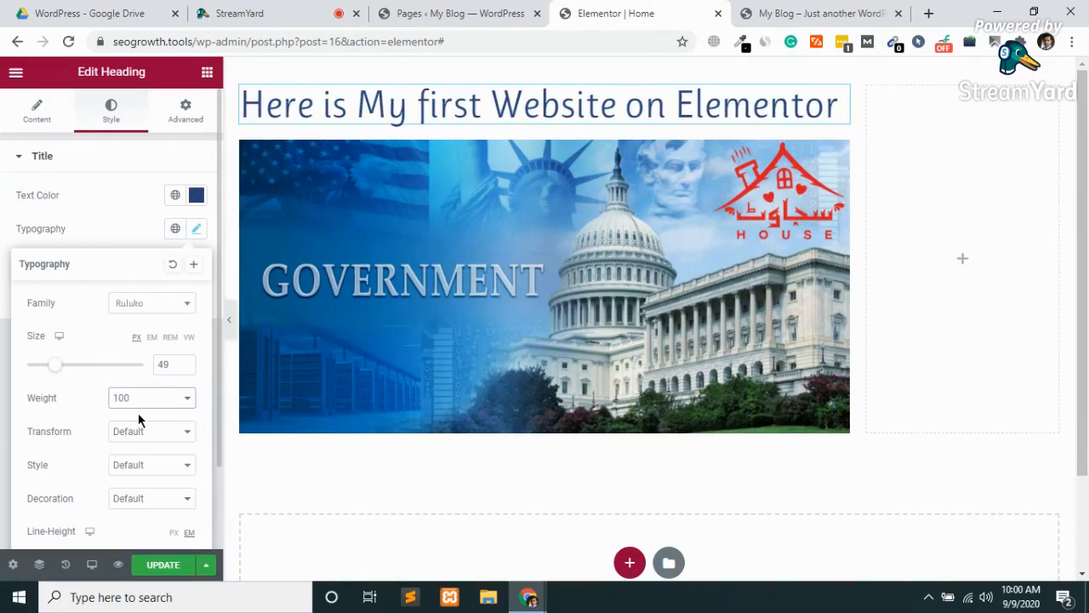
pyautogui.click(166, 400)
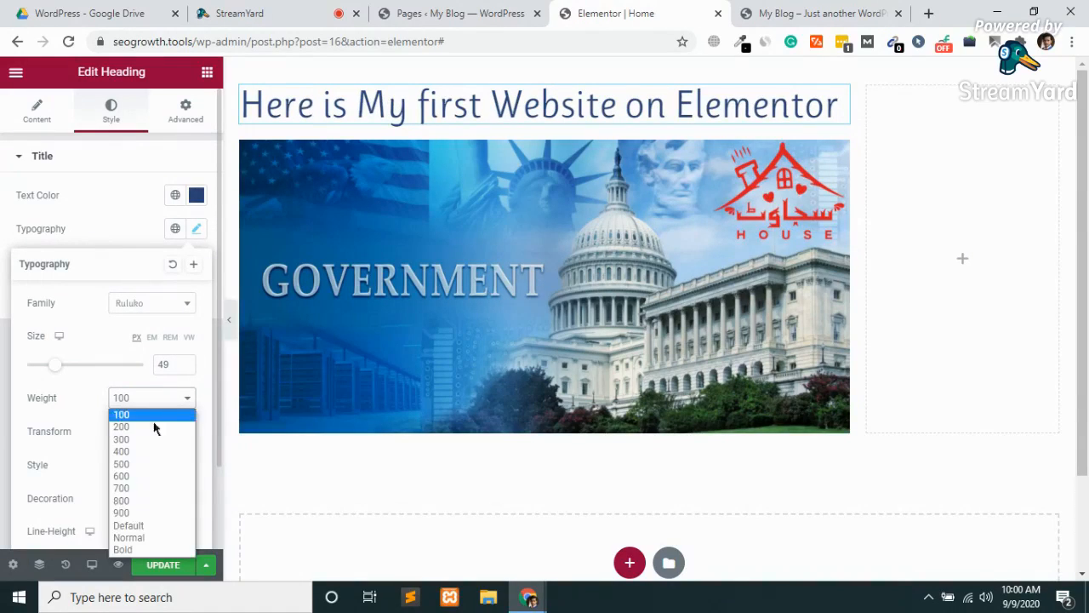
pyautogui.click(124, 551)
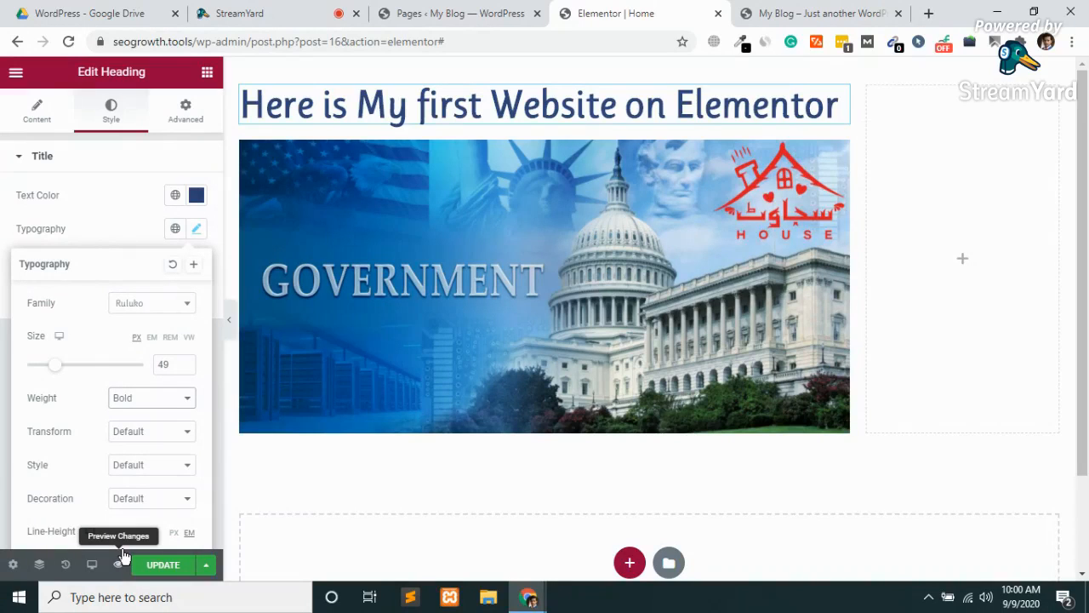
# Try the Uppercase, Lowercase and Capitalize text transforms on the heading and settle on Normal
pyautogui.click(142, 431)
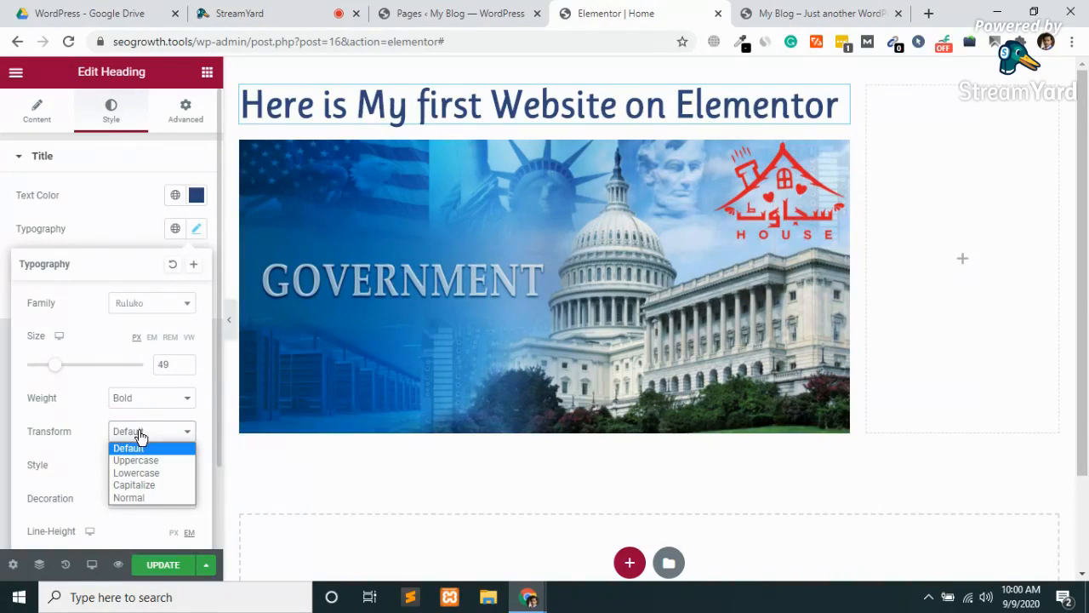
pyautogui.click(142, 461)
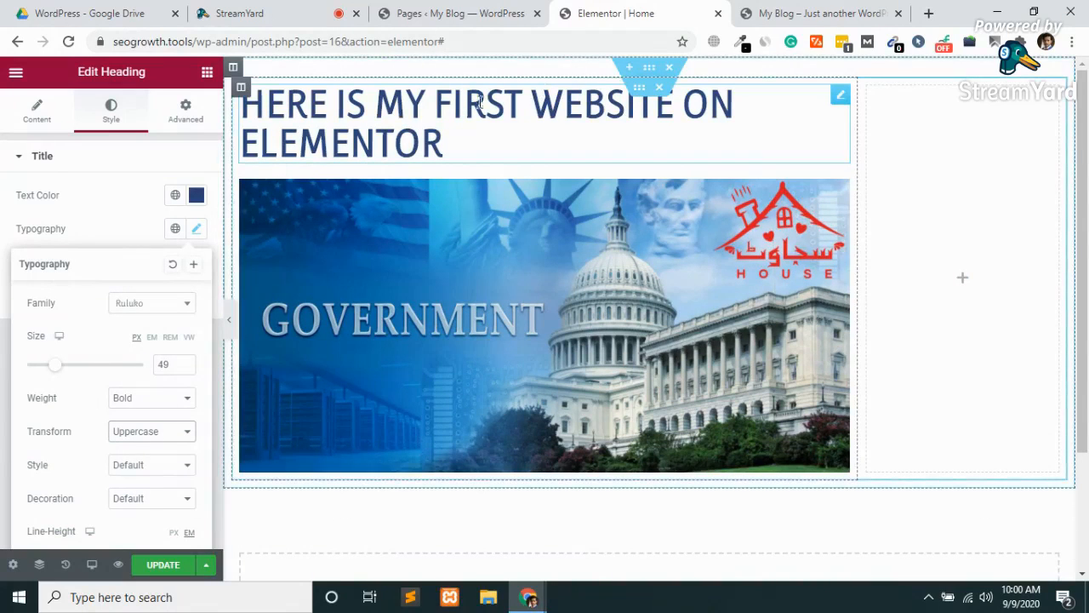
pyautogui.click(128, 434)
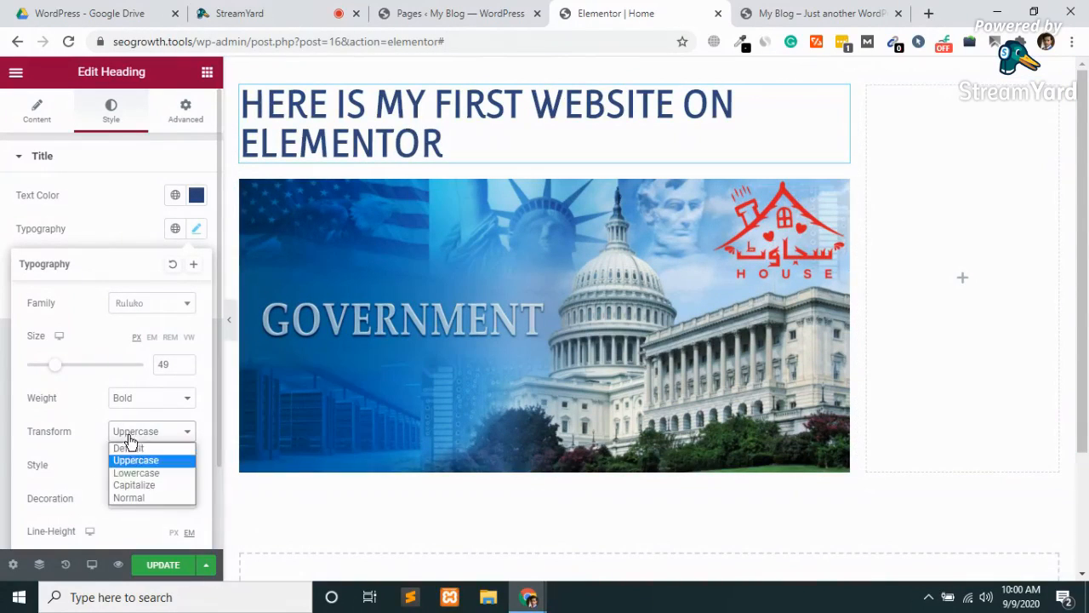
pyautogui.click(129, 474)
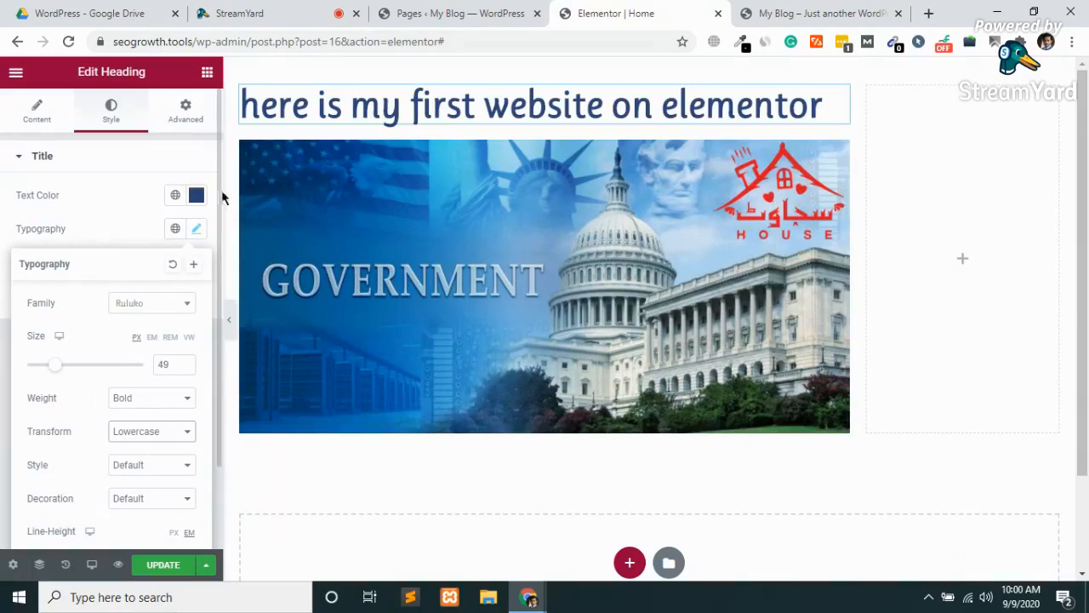
pyautogui.click(138, 433)
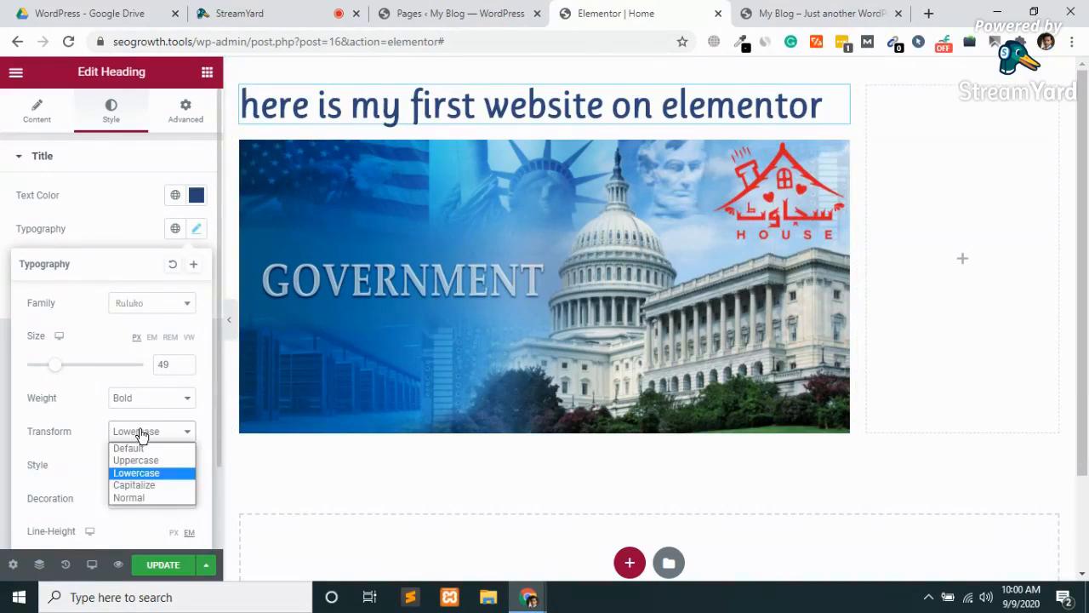
pyautogui.click(136, 486)
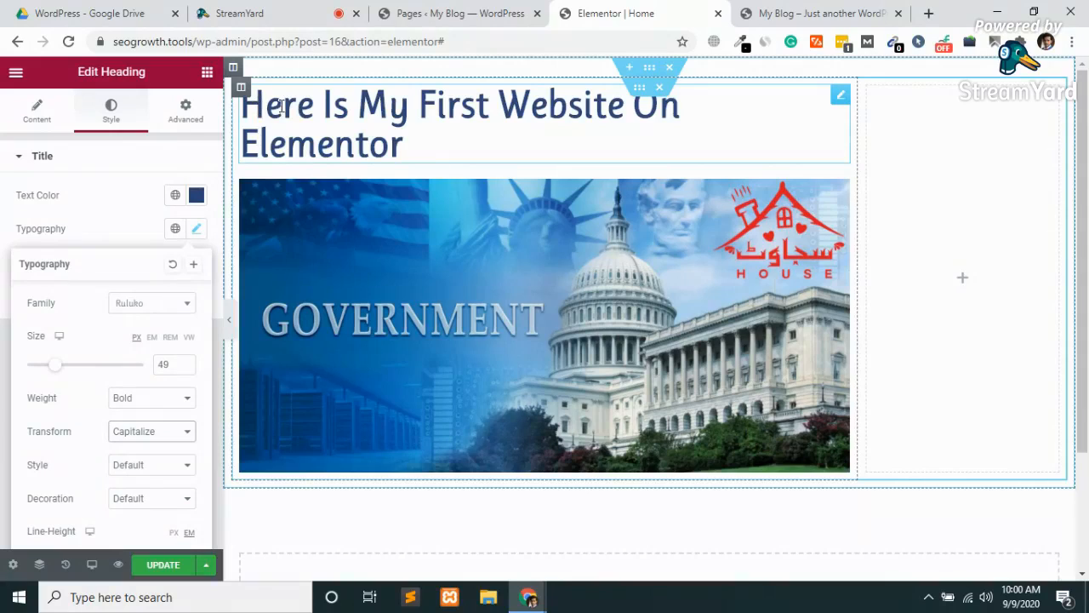
pyautogui.click(128, 431)
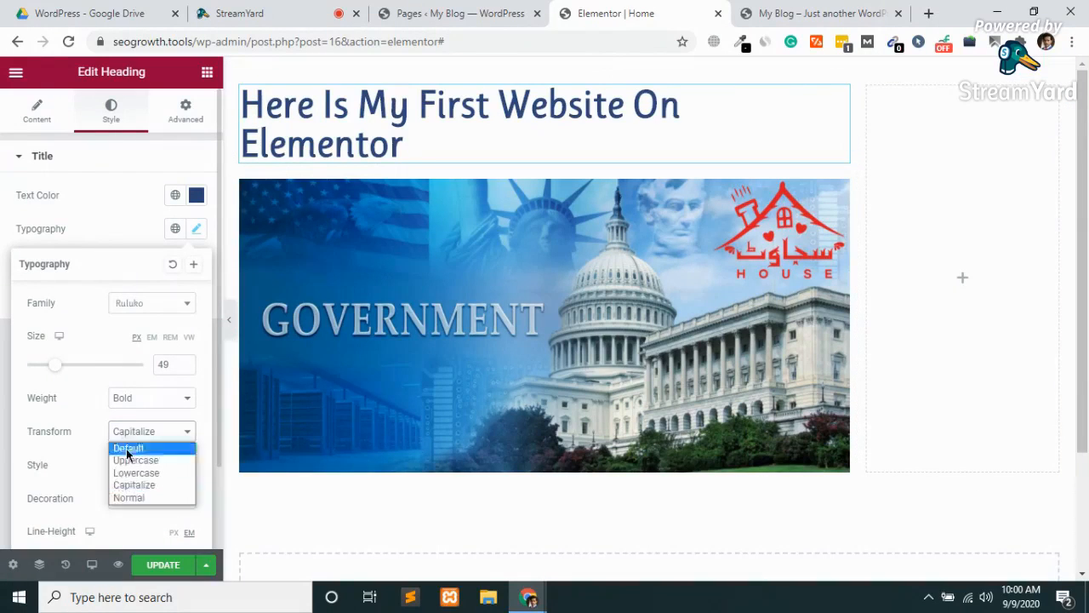
pyautogui.click(141, 501)
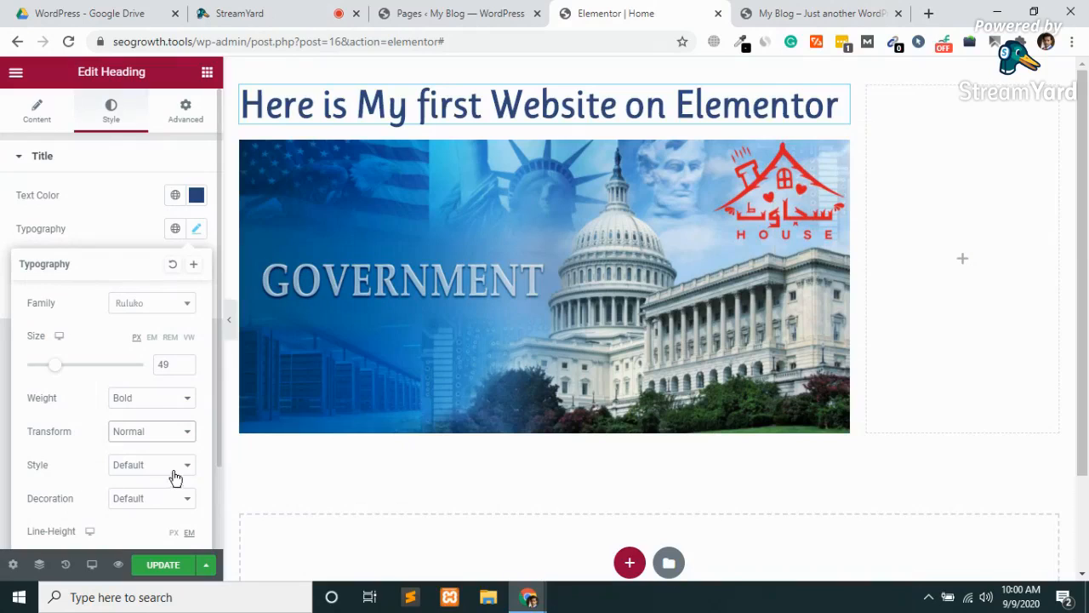
# Try the Normal font style on the heading and switch it to Italic
pyautogui.click(164, 473)
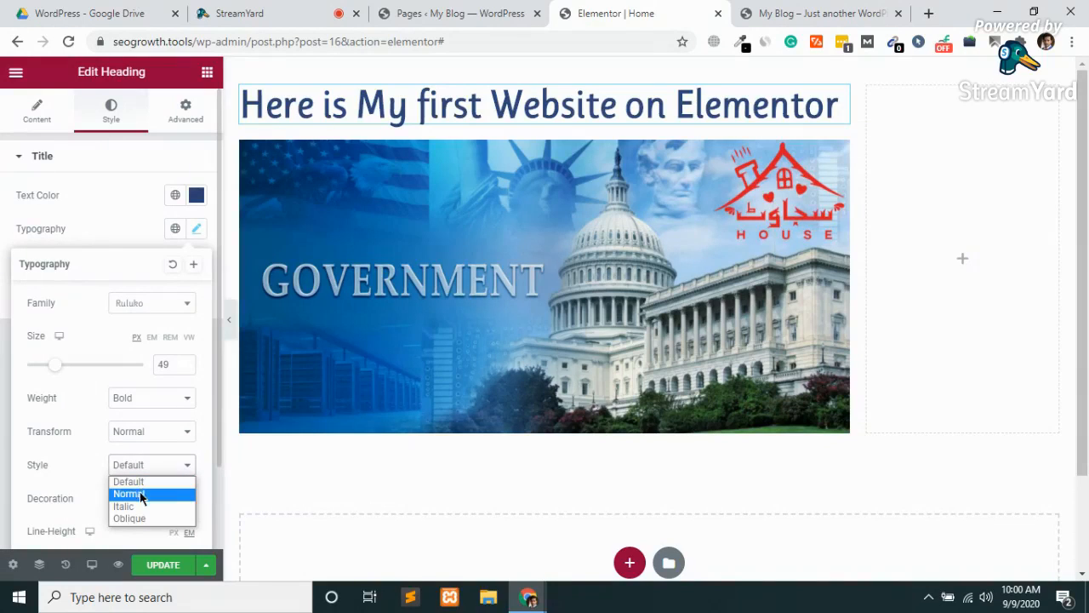
pyautogui.click(136, 494)
pyautogui.click(114, 466)
pyautogui.click(136, 507)
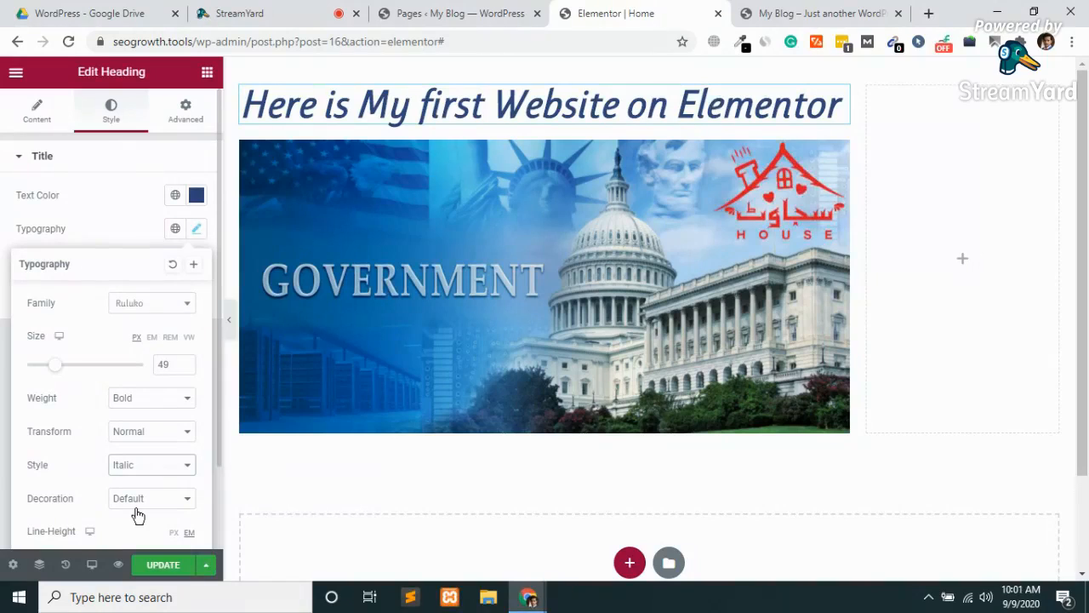
# Try the Oblique font style on the heading and set the style back to Default
pyautogui.click(145, 468)
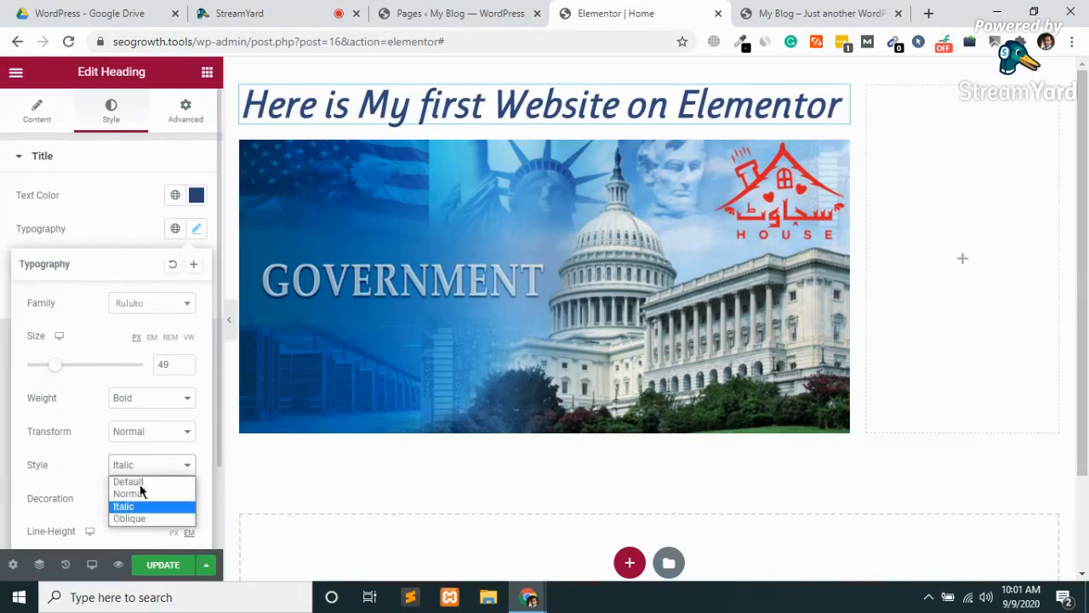
pyautogui.click(142, 516)
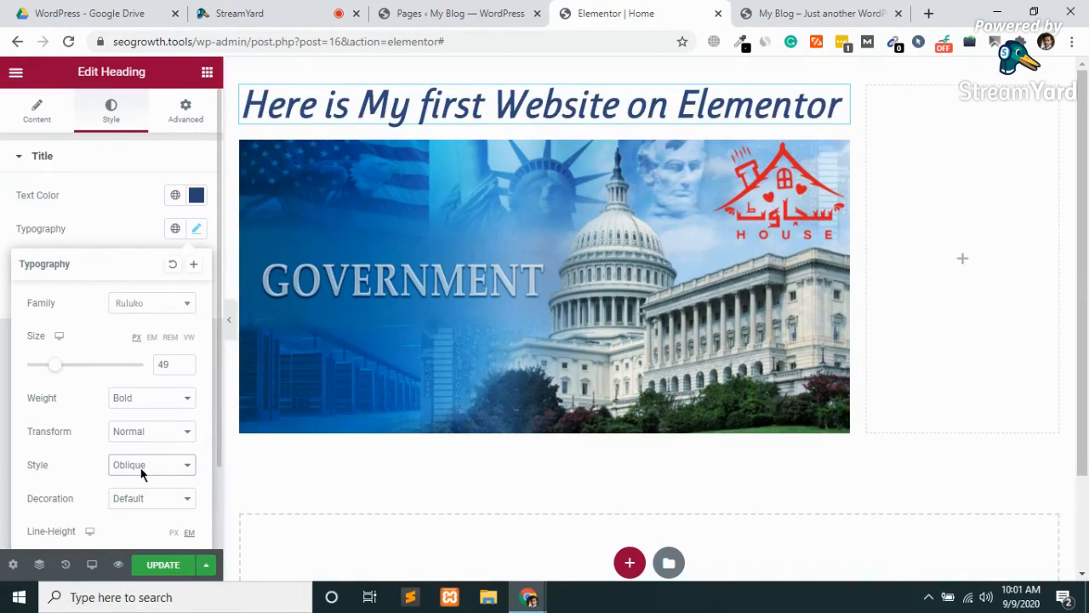
pyautogui.click(141, 467)
pyautogui.click(131, 482)
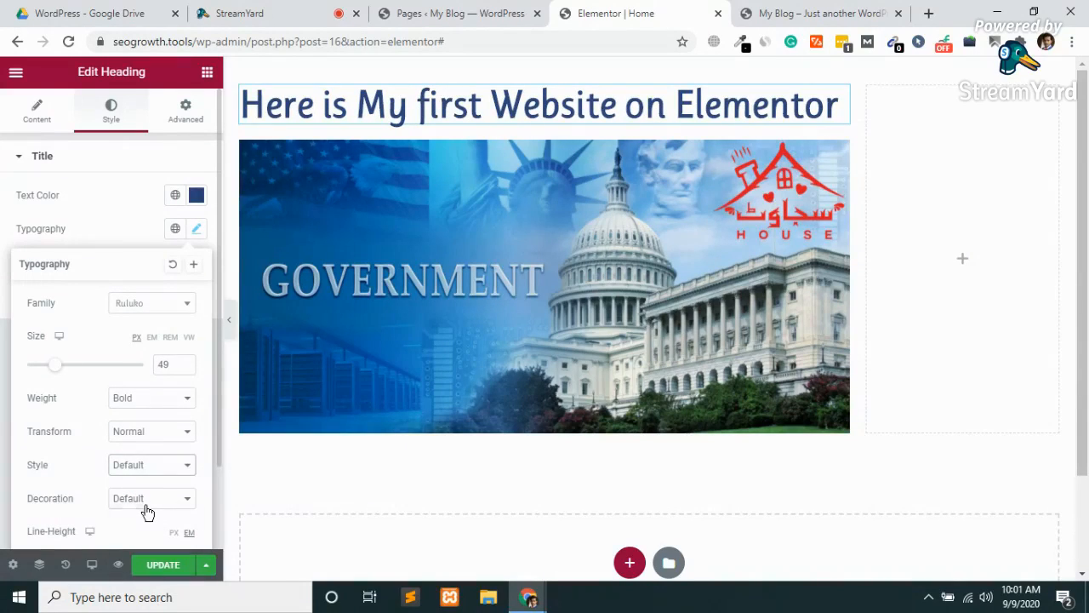
# Try the Underline, Overline and Line Through decorations on the heading and return the decoration to Default
pyautogui.click(147, 509)
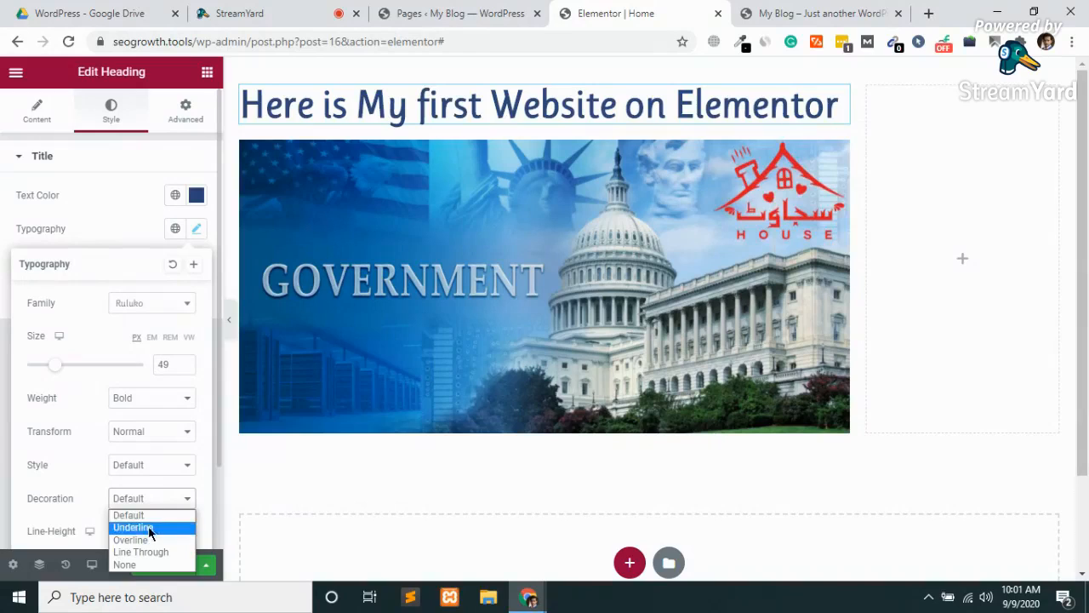
pyautogui.click(148, 526)
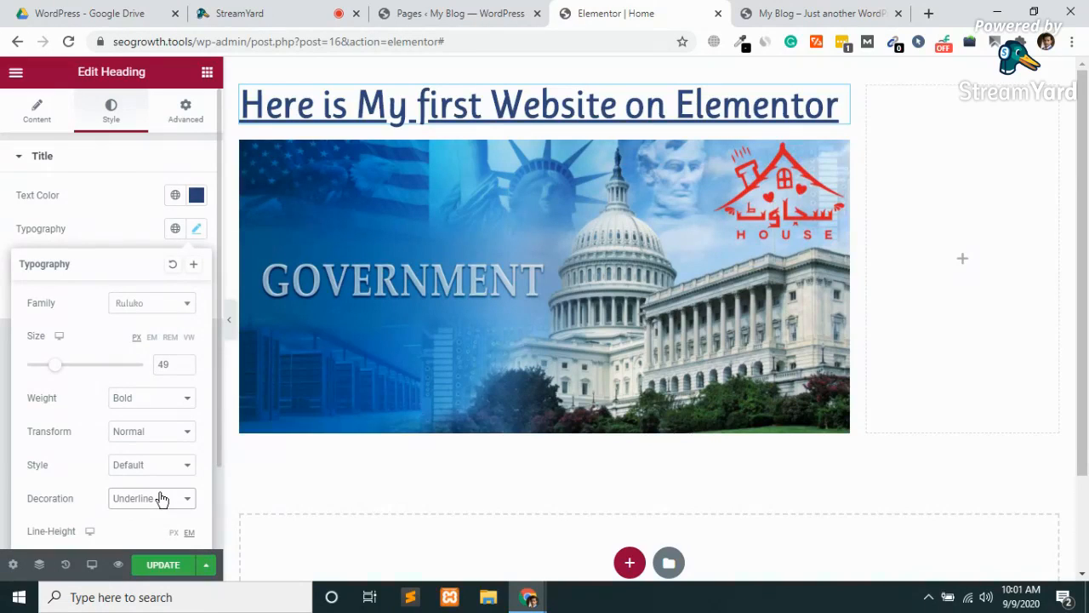
pyautogui.click(153, 502)
pyautogui.click(150, 539)
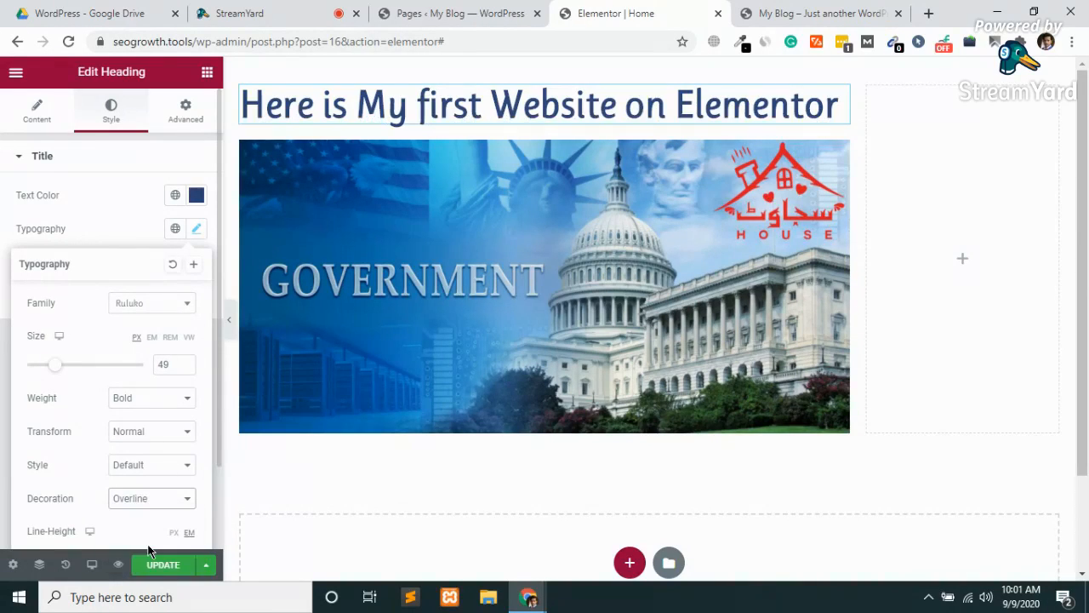
pyautogui.click(146, 509)
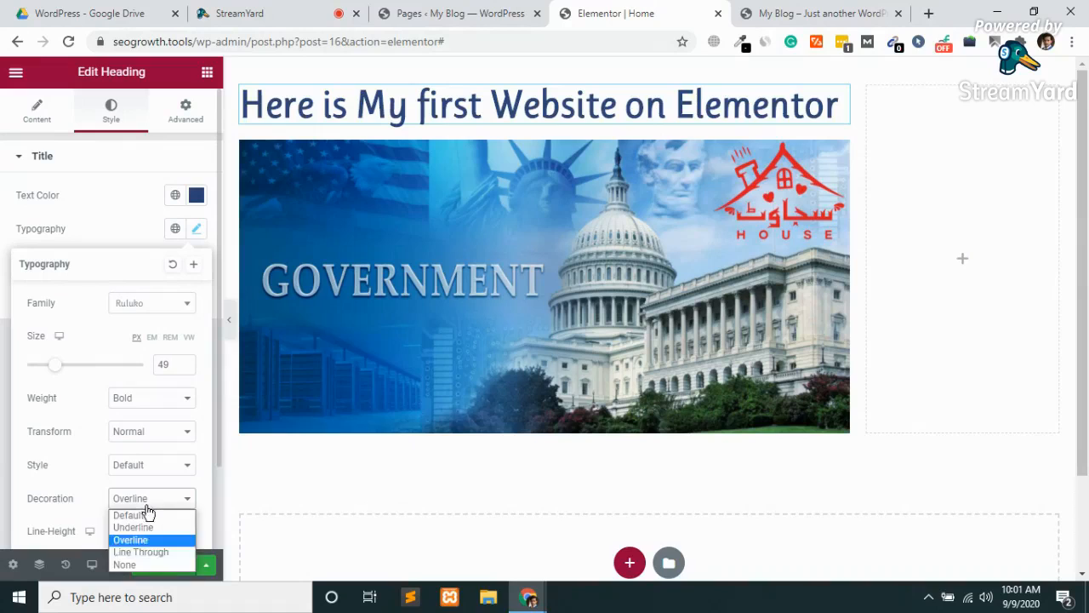
pyautogui.click(145, 551)
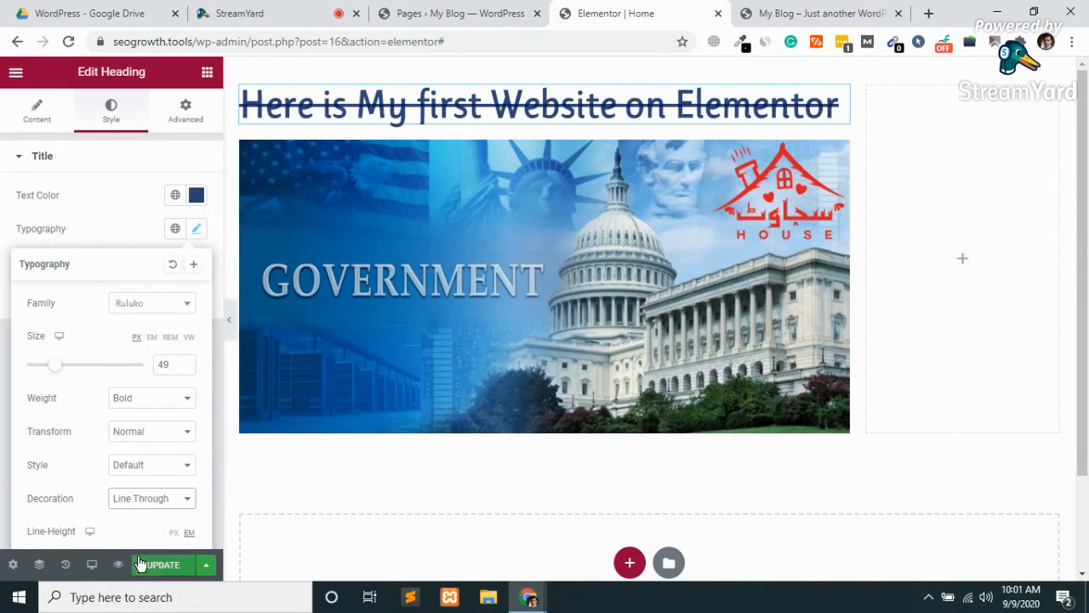
pyautogui.click(146, 500)
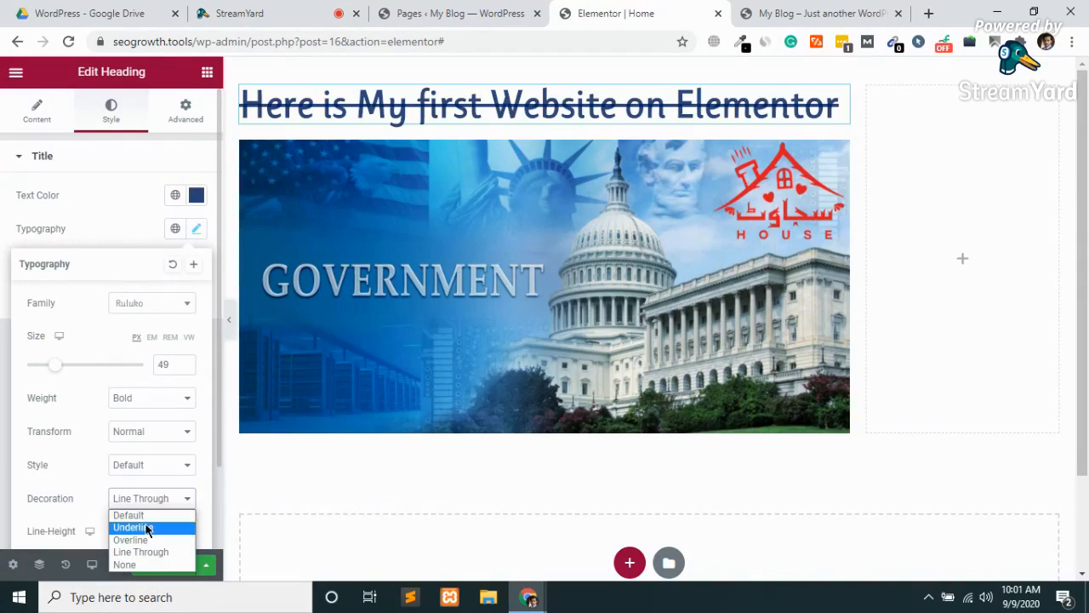
pyautogui.click(146, 529)
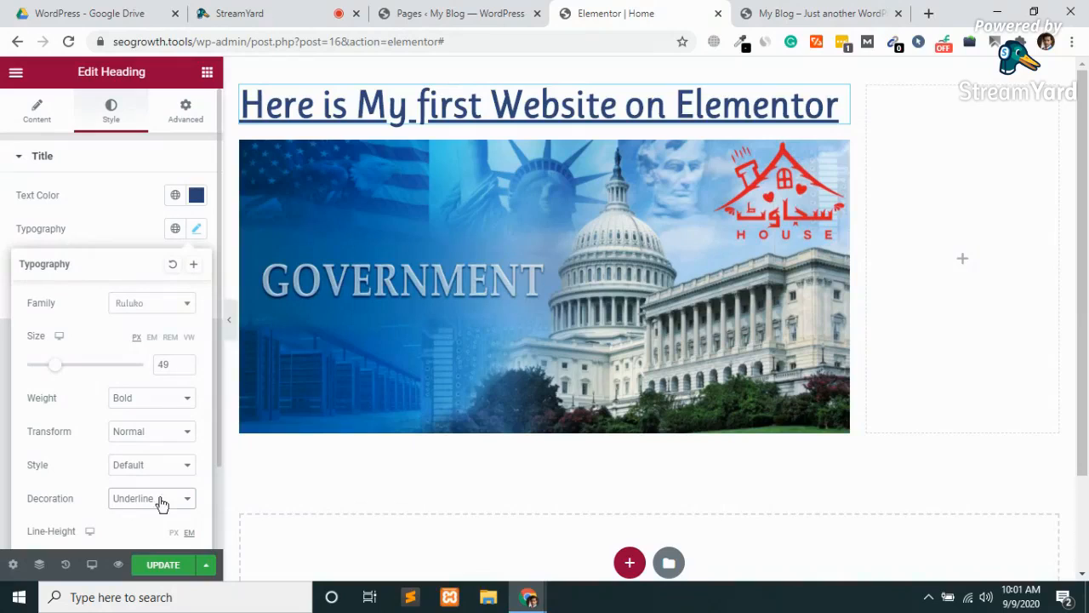
pyautogui.click(140, 508)
pyautogui.click(134, 513)
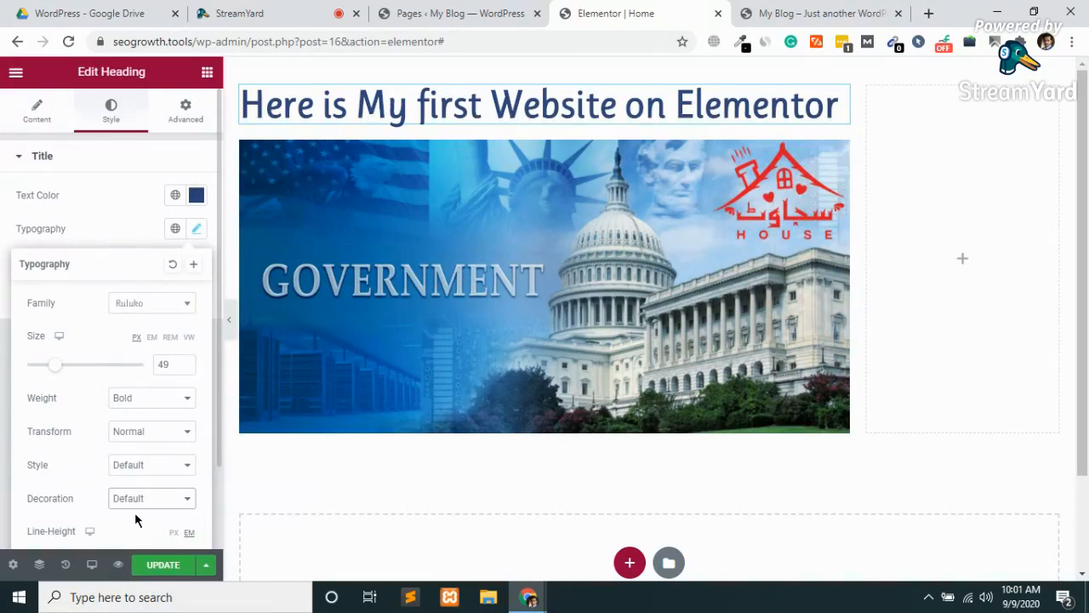
# Set the heading's line height to 1.3 em and letter spacing to -0.6, and close the typography settings
pyautogui.scroll(-1, 135, 513)
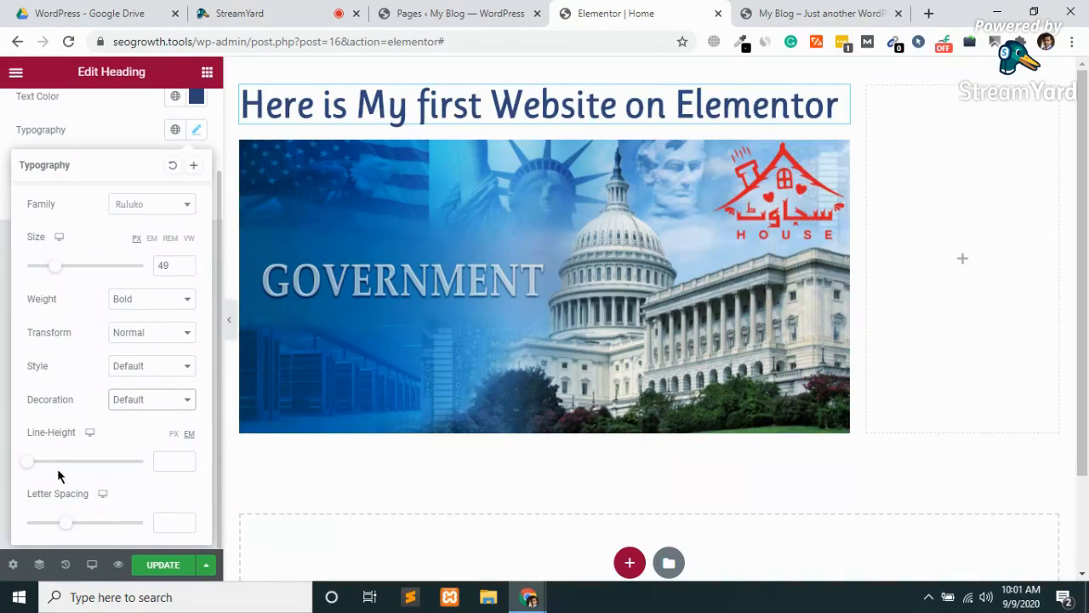
pyautogui.moveTo(28, 465)
pyautogui.mouseDown()
pyautogui.moveTo(88, 469)
pyautogui.moveTo(12, 462)
pyautogui.moveTo(44, 473)
pyautogui.mouseUp()
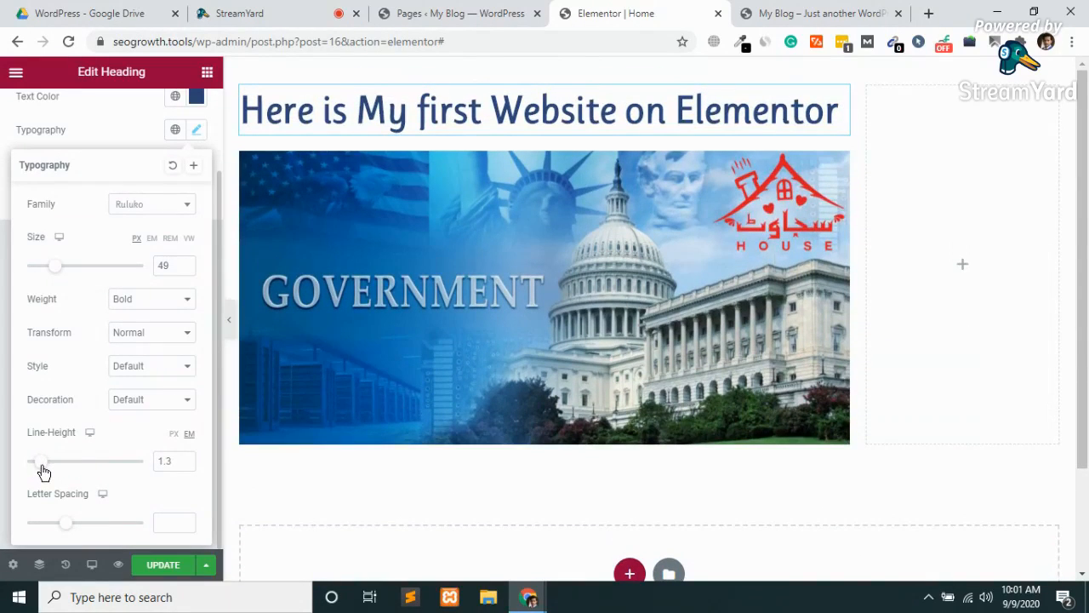
pyautogui.moveTo(65, 528)
pyautogui.mouseDown()
pyautogui.moveTo(141, 535)
pyautogui.moveTo(22, 530)
pyautogui.moveTo(74, 530)
pyautogui.moveTo(62, 534)
pyautogui.mouseUp()
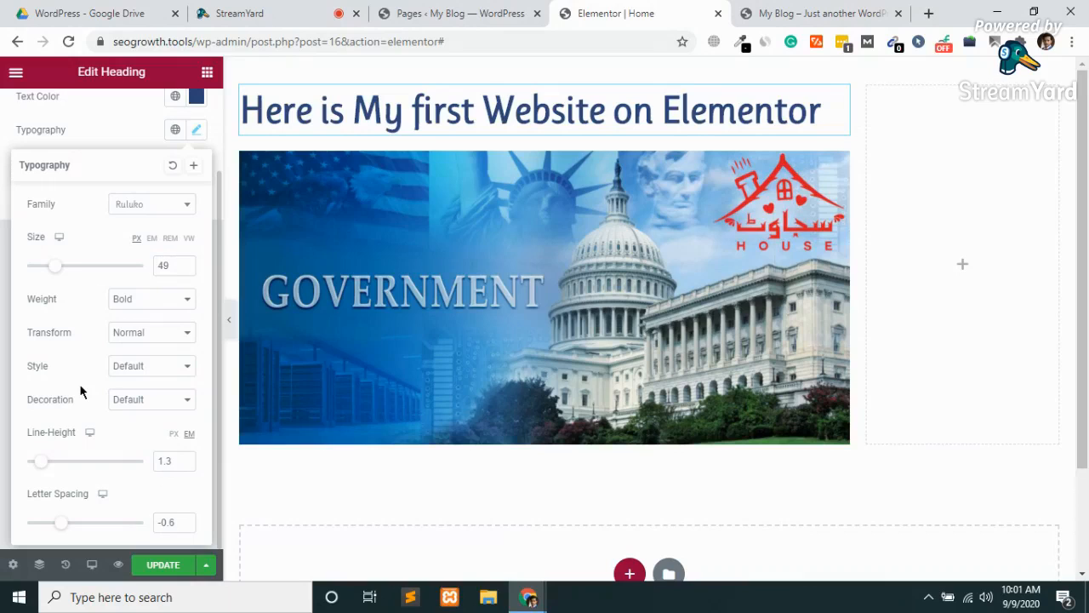
pyautogui.scroll(2, 81, 392)
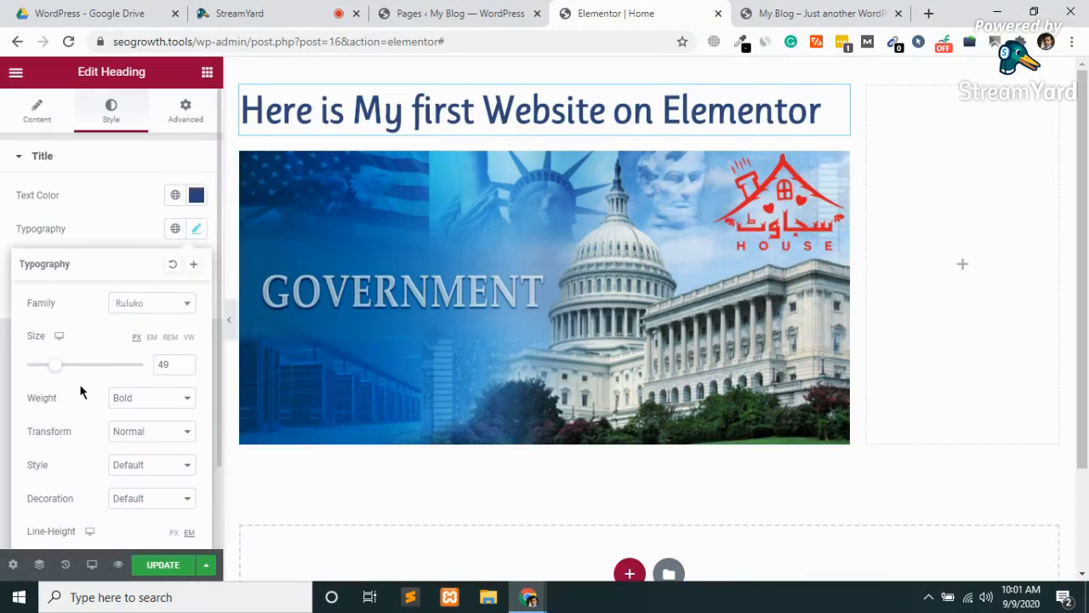
pyautogui.click(198, 230)
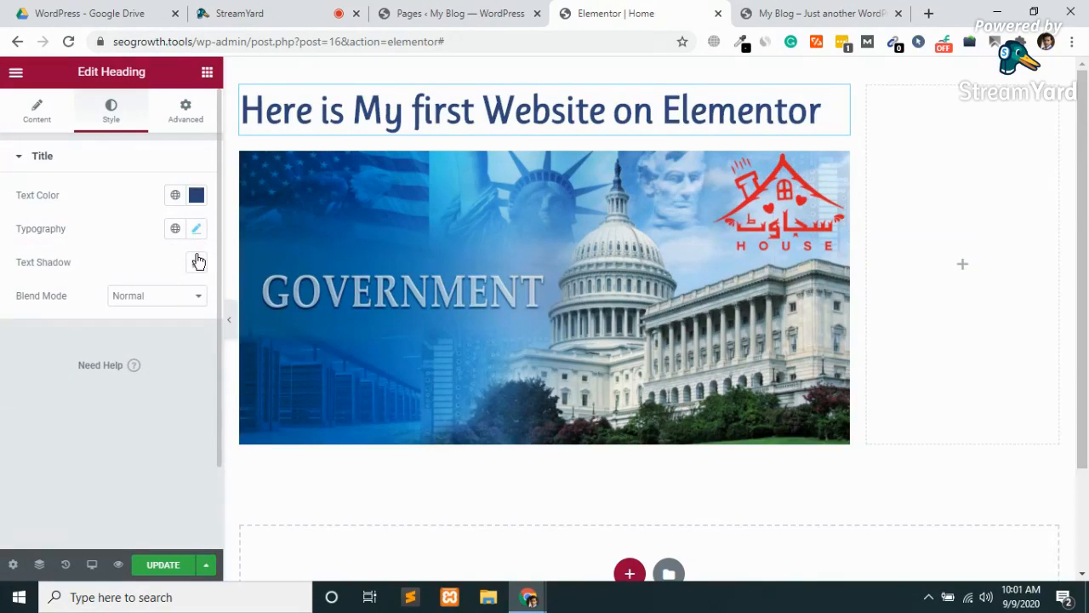
# Add a text shadow to the heading with a horizontal offset of 8 and a vertical offset of -10
pyautogui.click(197, 263)
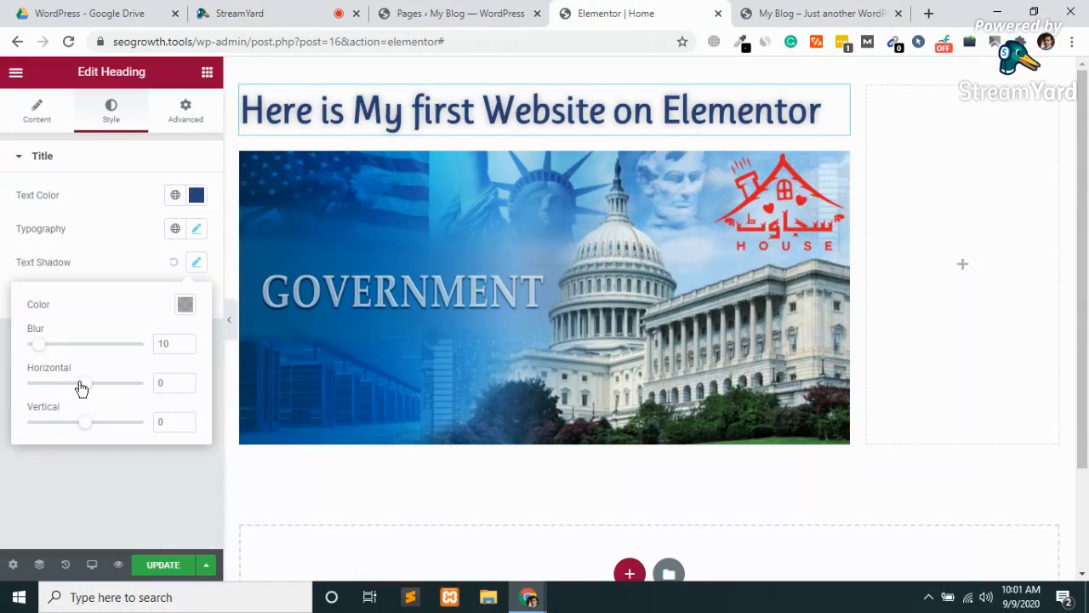
pyautogui.moveTo(85, 391); pyautogui.dragTo(81, 430)
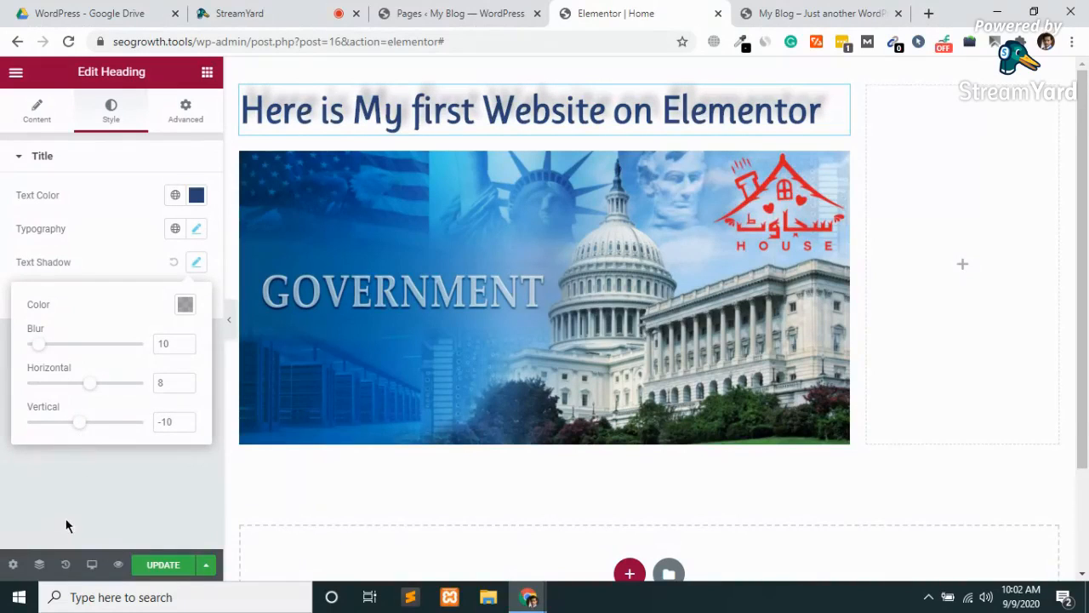
pyautogui.moveTo(36, 349); pyautogui.dragTo(44, 433)
pyautogui.click(196, 264)
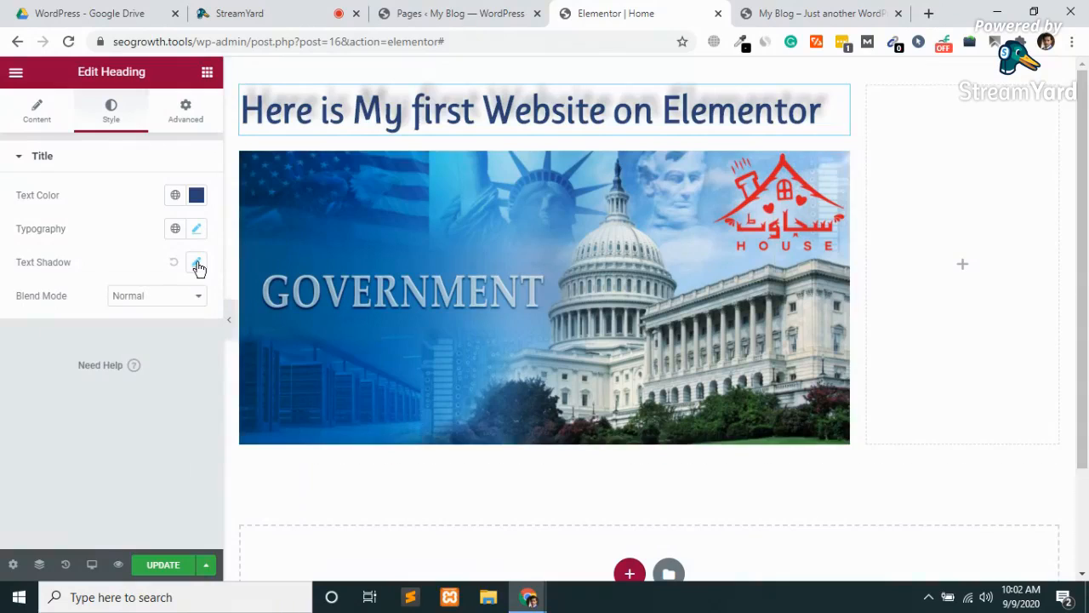
# Try the Screen, Overlay, Color Dodge and Multiply blend modes on the heading and return to Normal
pyautogui.click(142, 297)
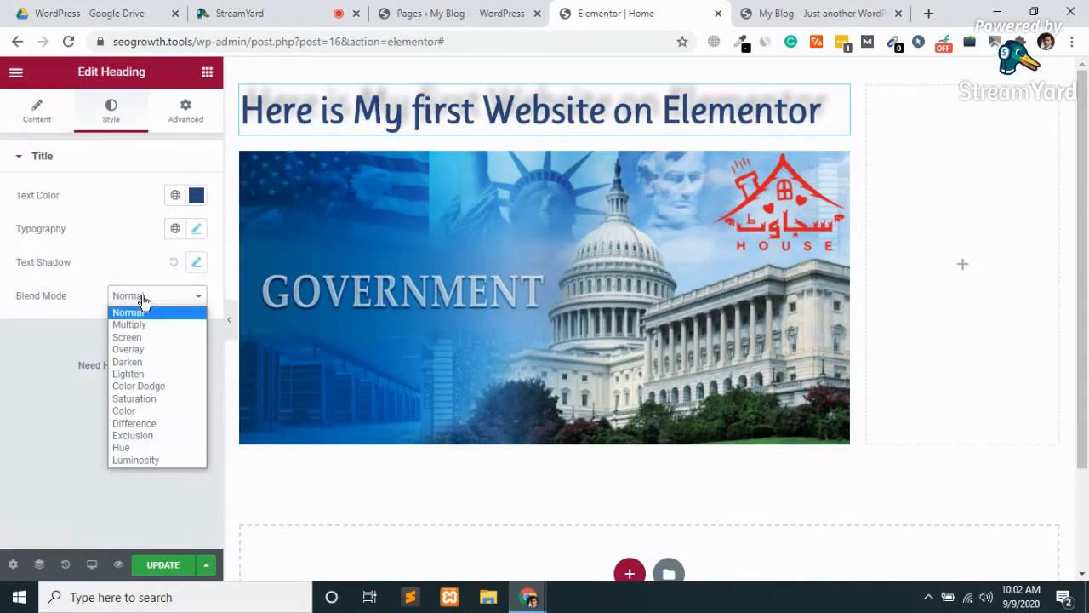
pyautogui.click(142, 340)
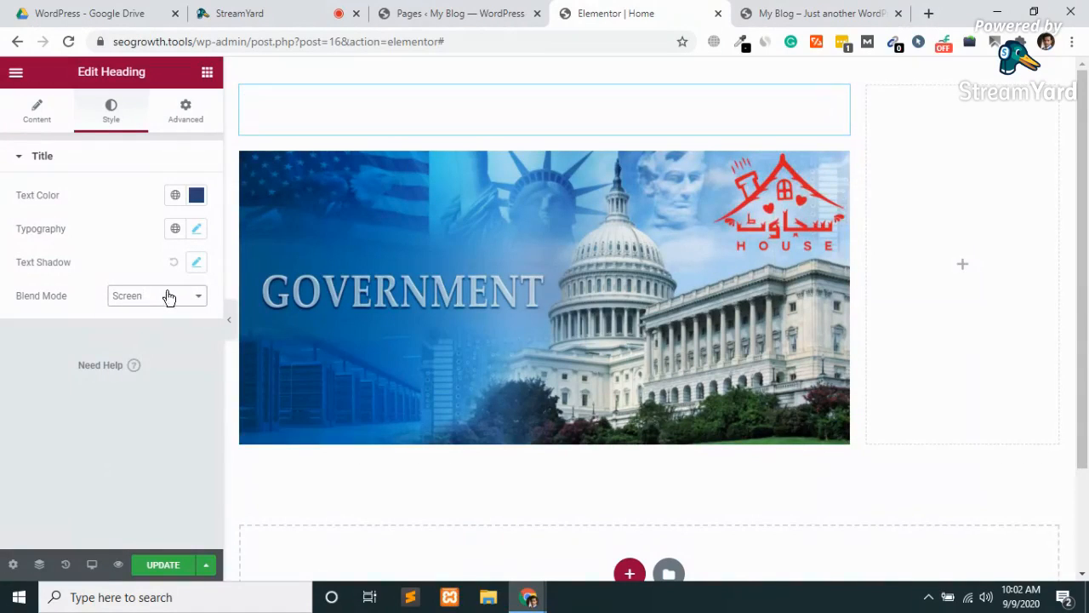
pyautogui.click(164, 298)
pyautogui.click(152, 344)
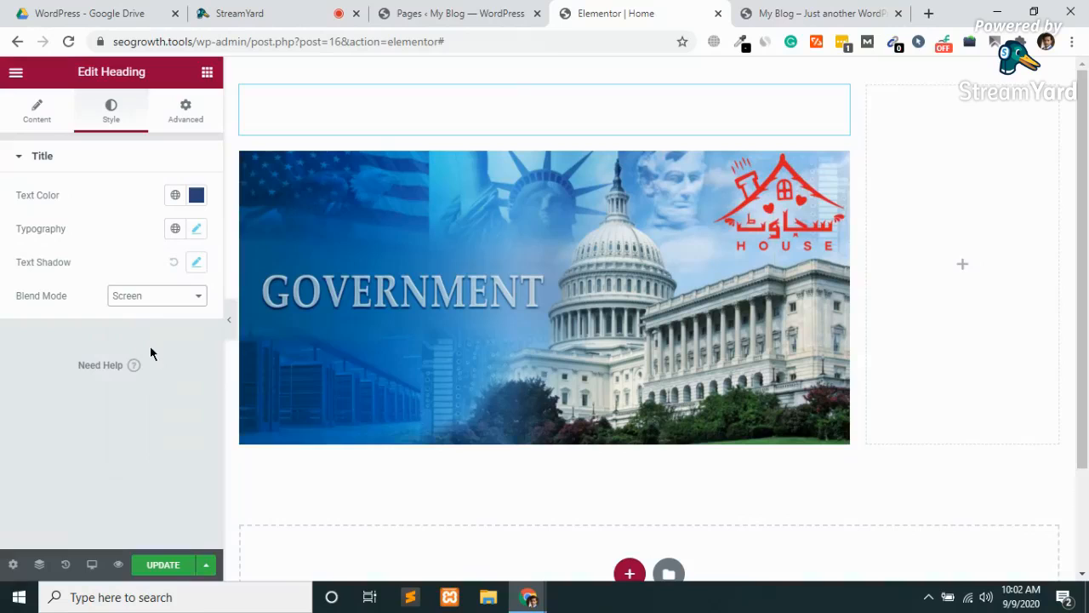
pyautogui.click(143, 297)
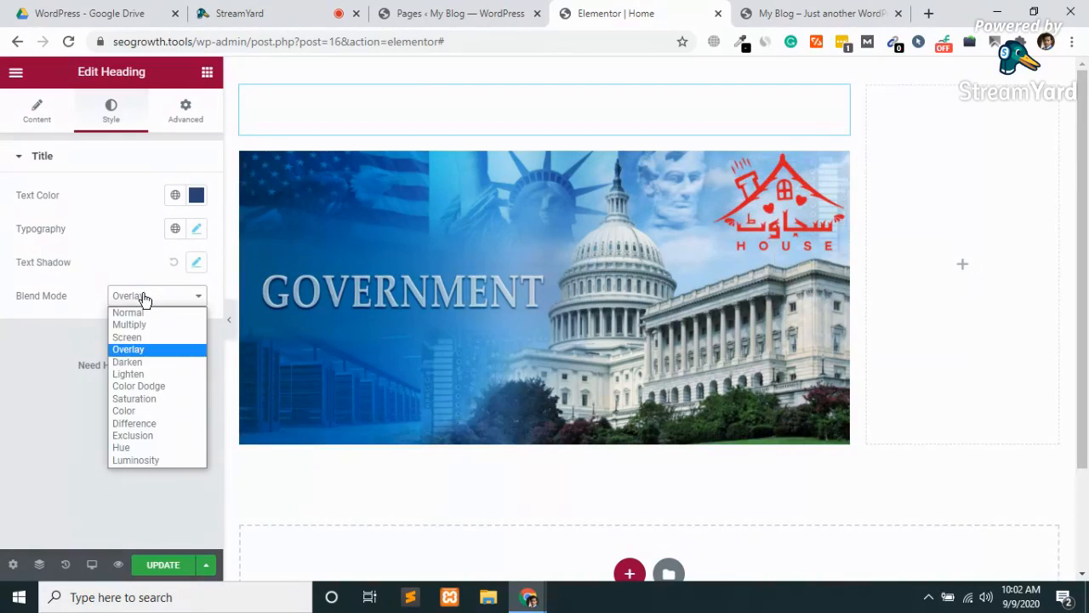
pyautogui.click(140, 386)
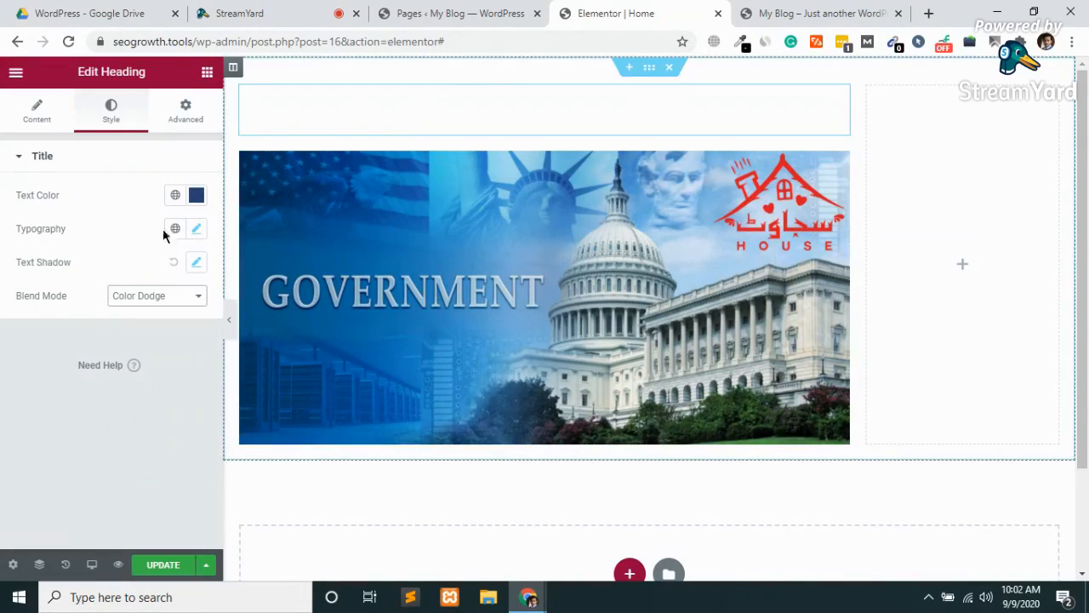
pyautogui.click(138, 297)
pyautogui.click(119, 316)
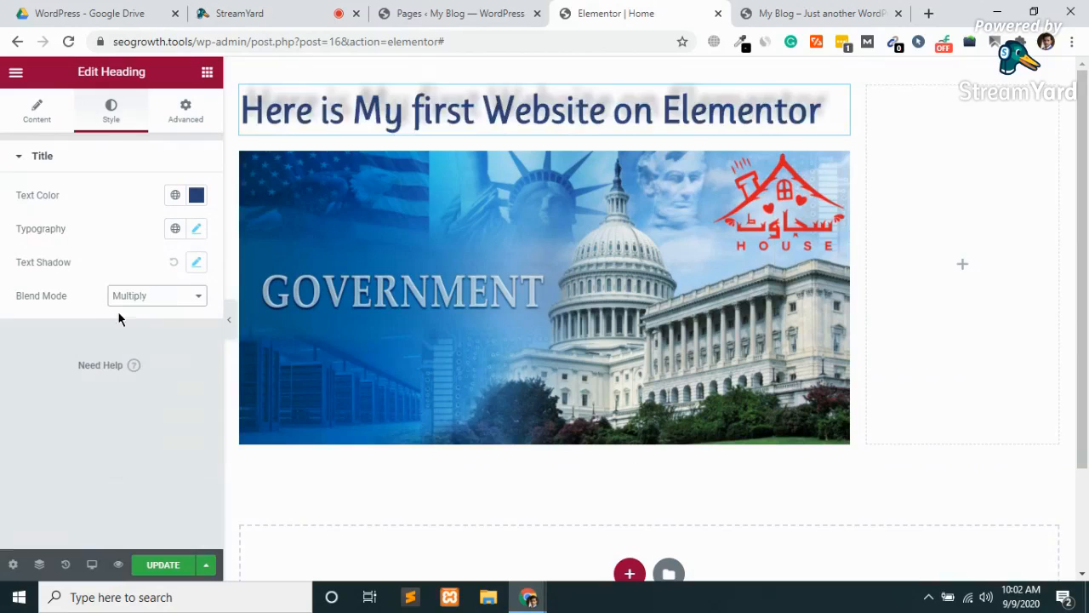
pyautogui.click(146, 300)
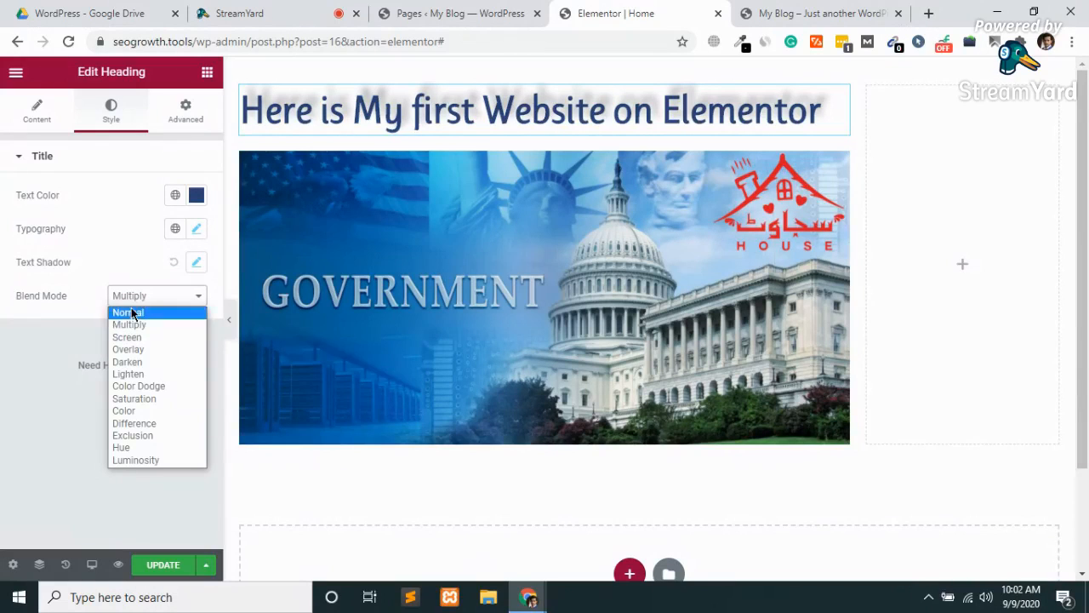
pyautogui.click(132, 313)
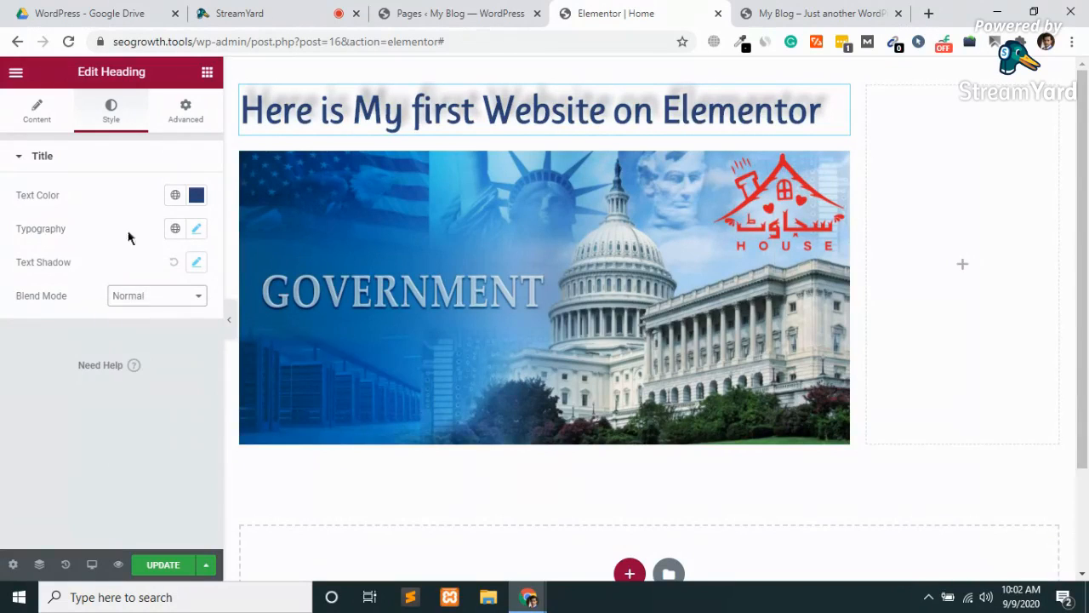
# Increase the heading's linked margin to 64 px on all four sides
pyautogui.click(185, 115)
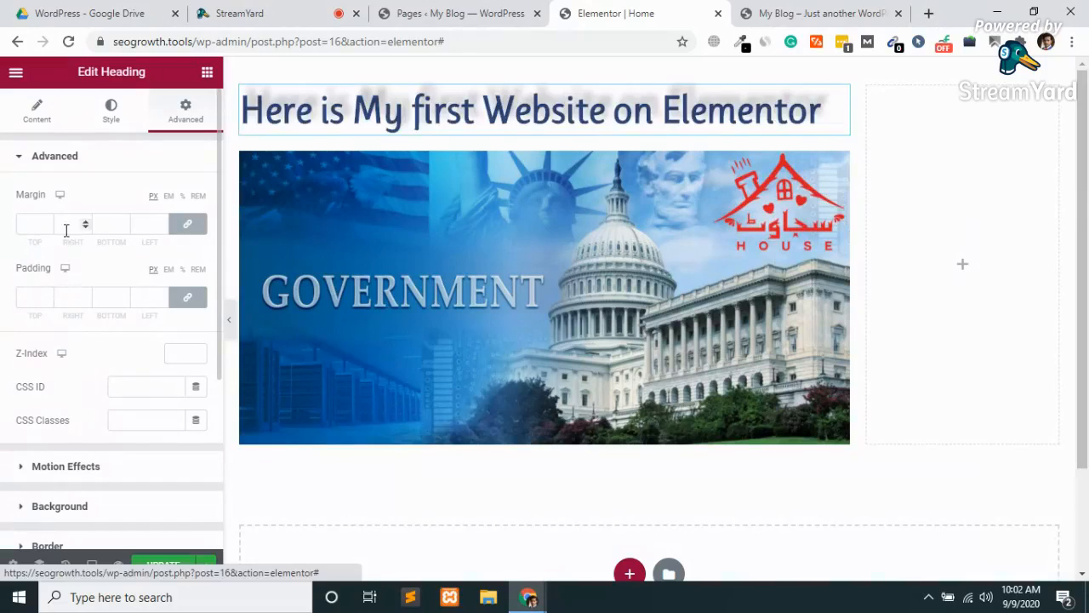
pyautogui.scroll(-3, 97, 449)
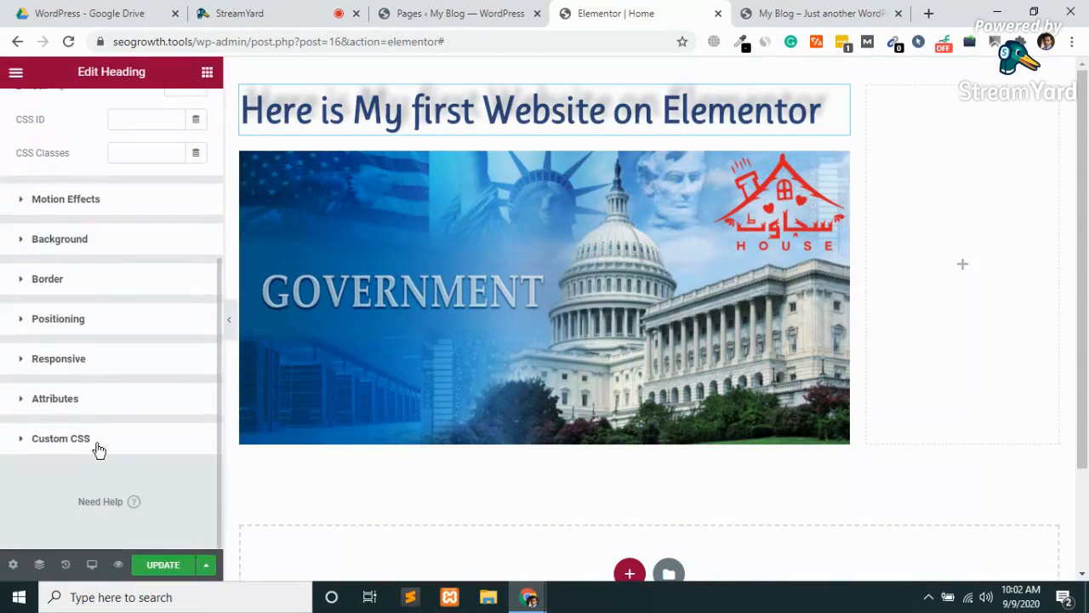
pyautogui.scroll(3, 97, 449)
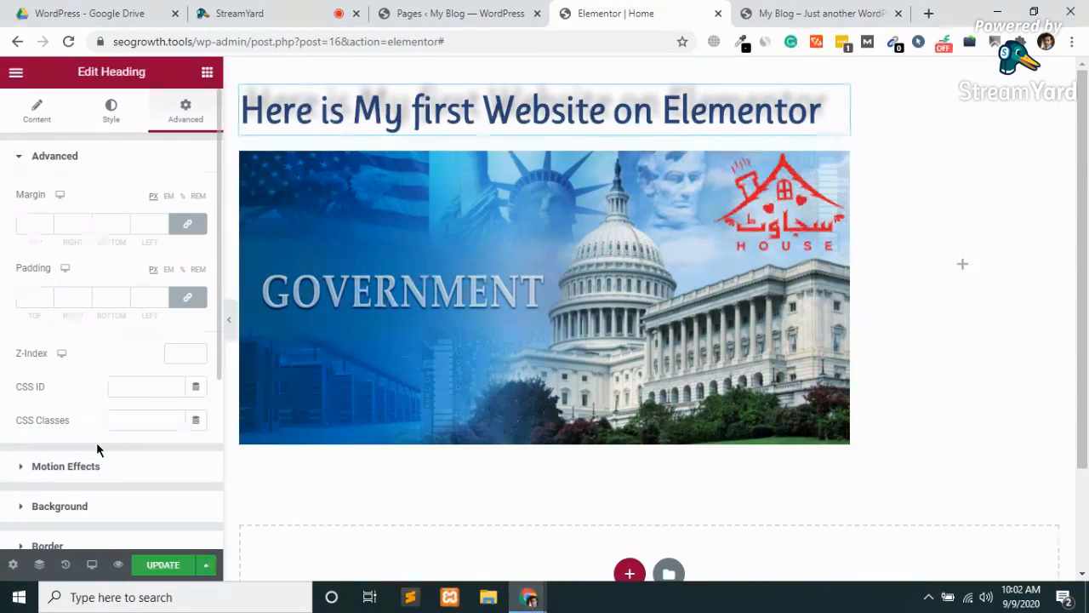
pyautogui.click(48, 220)
pyautogui.click(48, 221)
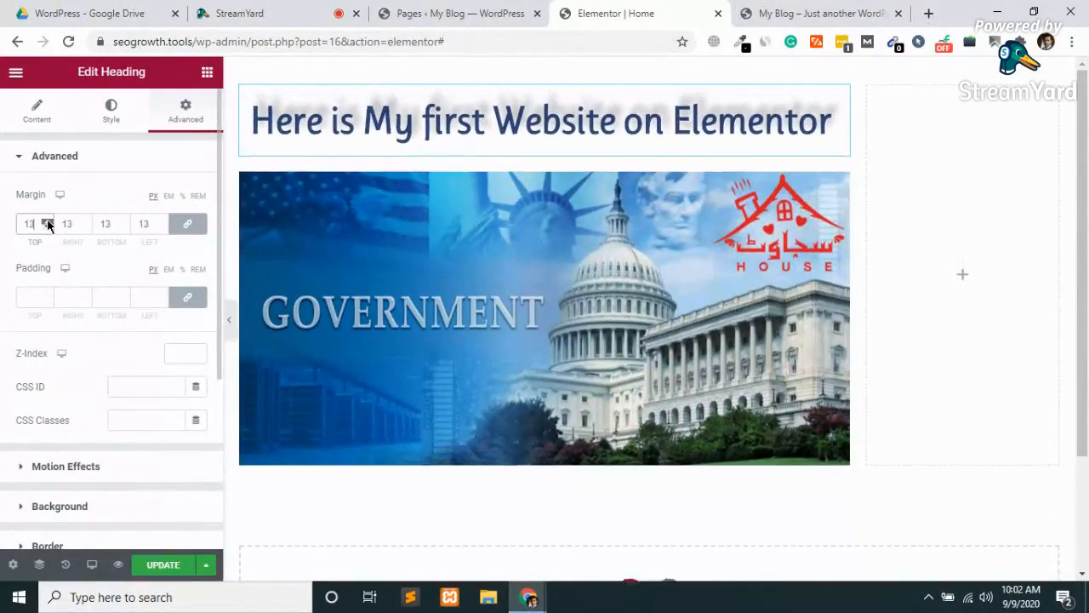
pyautogui.click(48, 221)
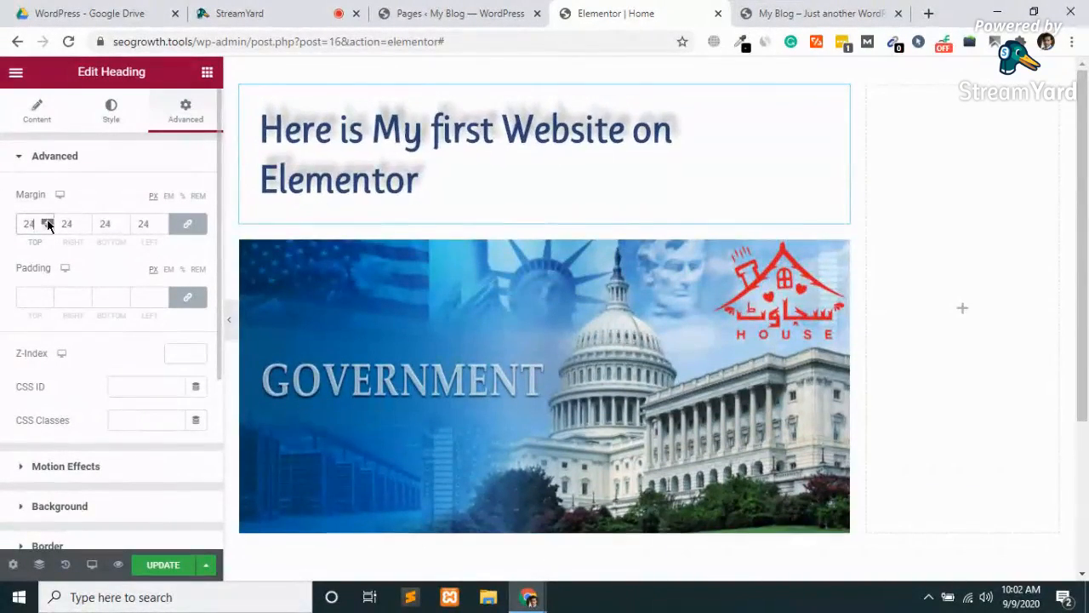
pyautogui.click(48, 221)
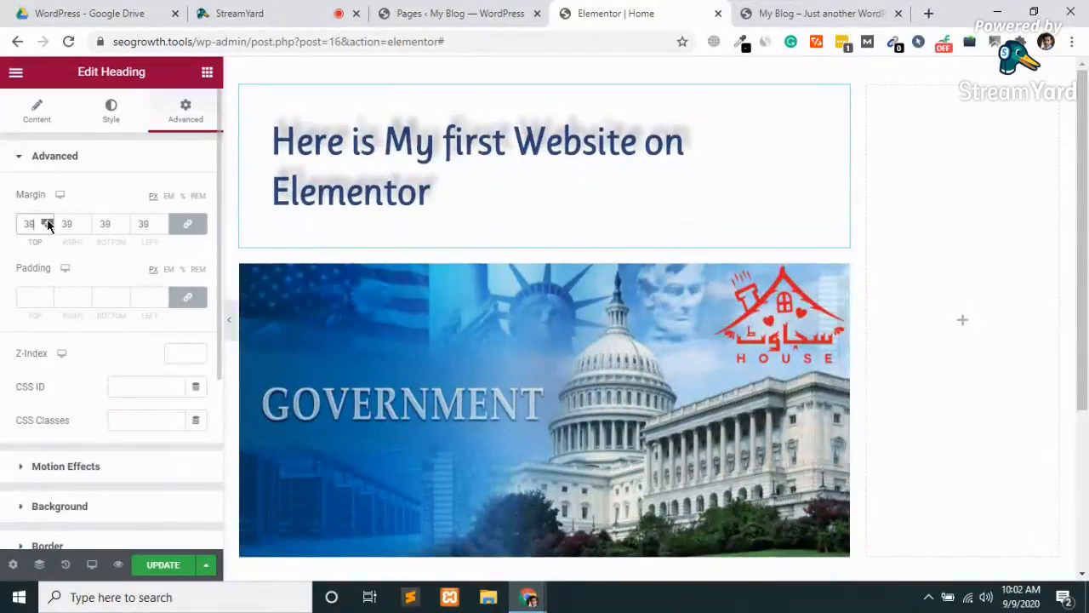
pyautogui.click(47, 222)
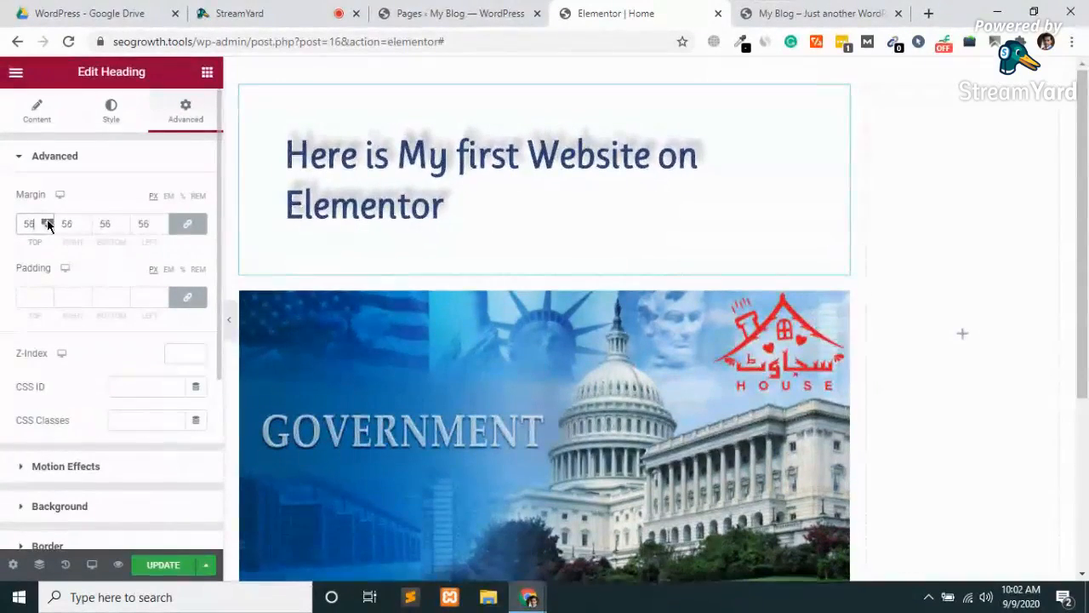
pyautogui.click(47, 221)
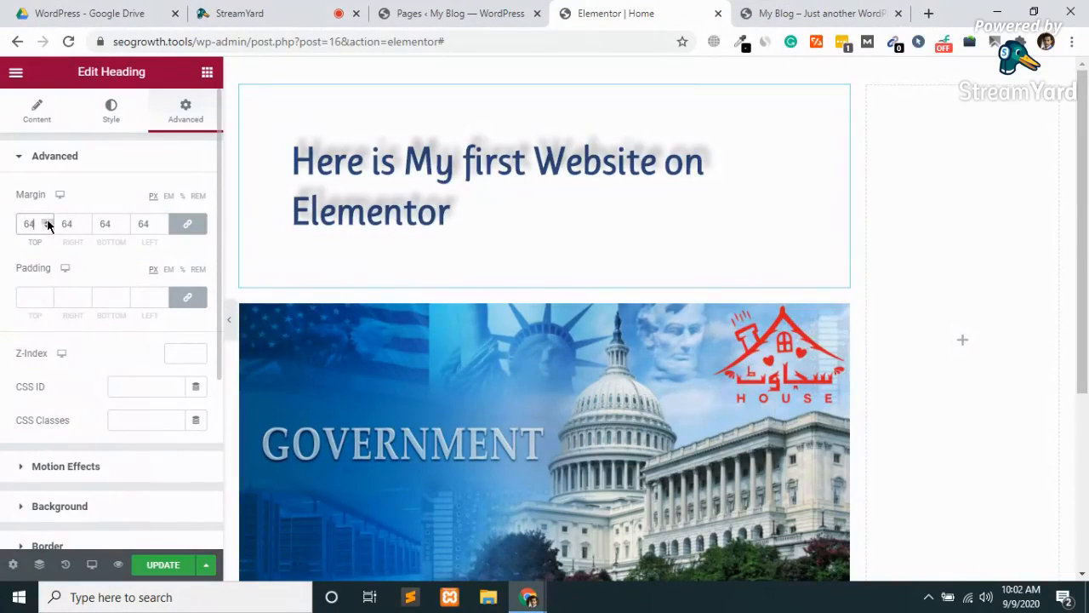
# Clear the heading's linked margin and unlink its four sides so each can be set separately
pyautogui.click(152, 222)
pyautogui.press('BackSpace')
pyautogui.press('BackSpace')
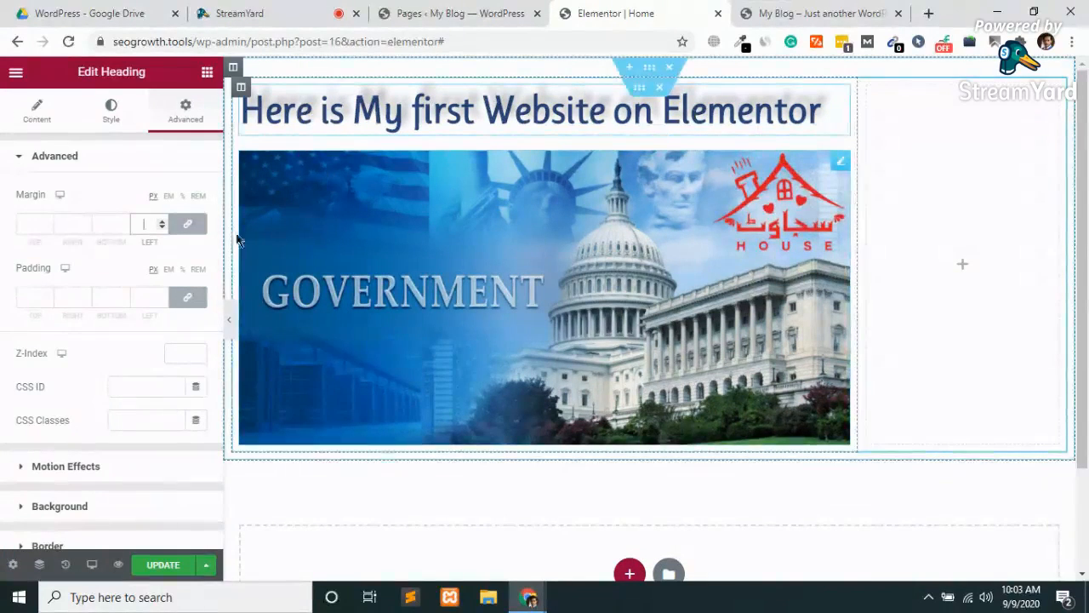
pyautogui.click(197, 226)
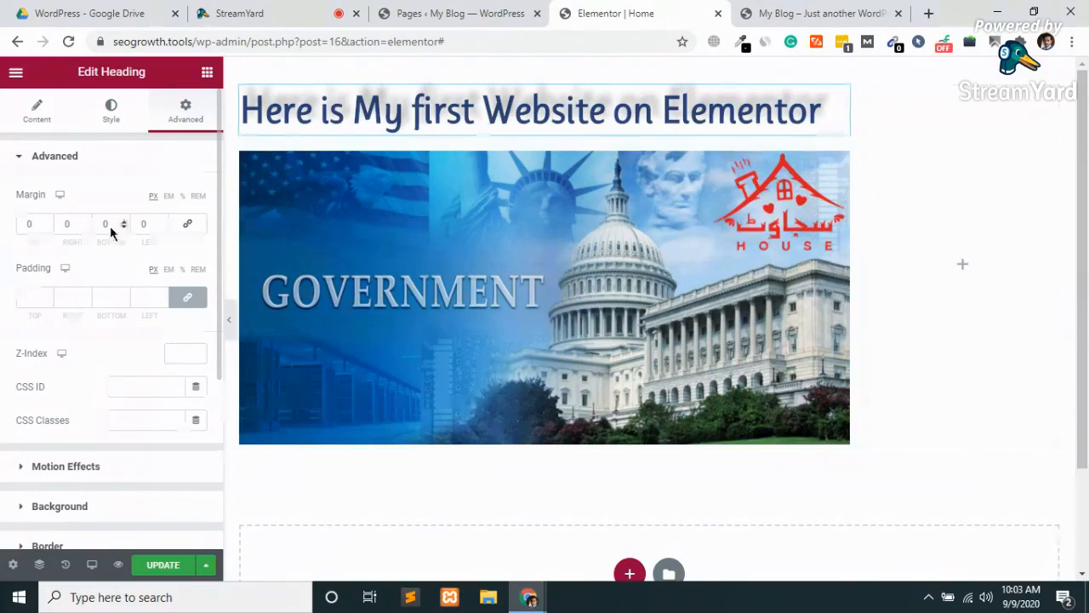
# Try a top margin of 85 px on the heading and reset it to 0
pyautogui.click(46, 220)
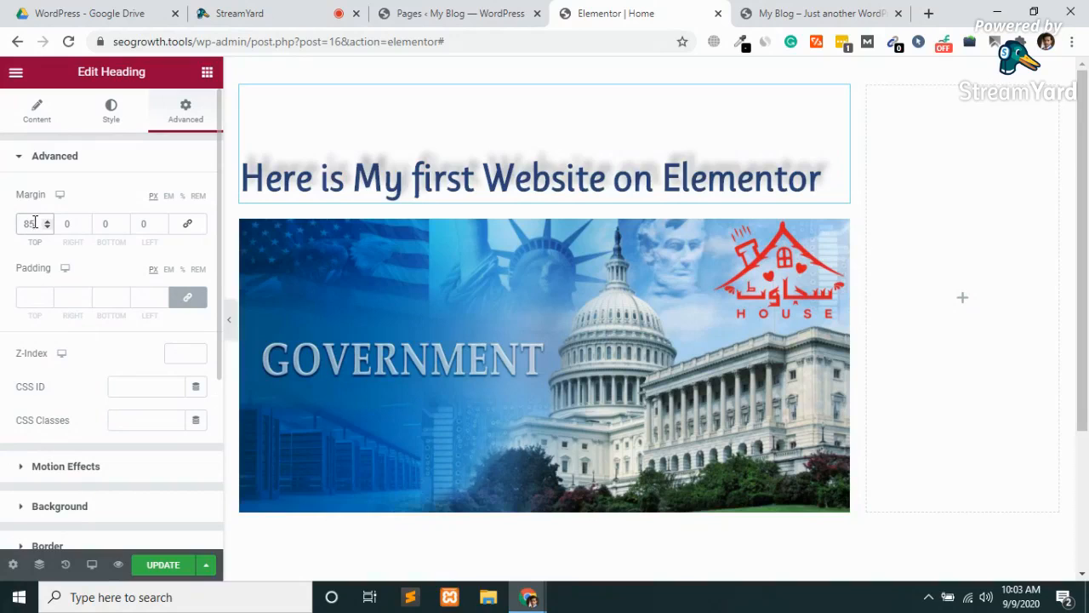
pyautogui.doubleClick(34, 223)
pyautogui.write('0')
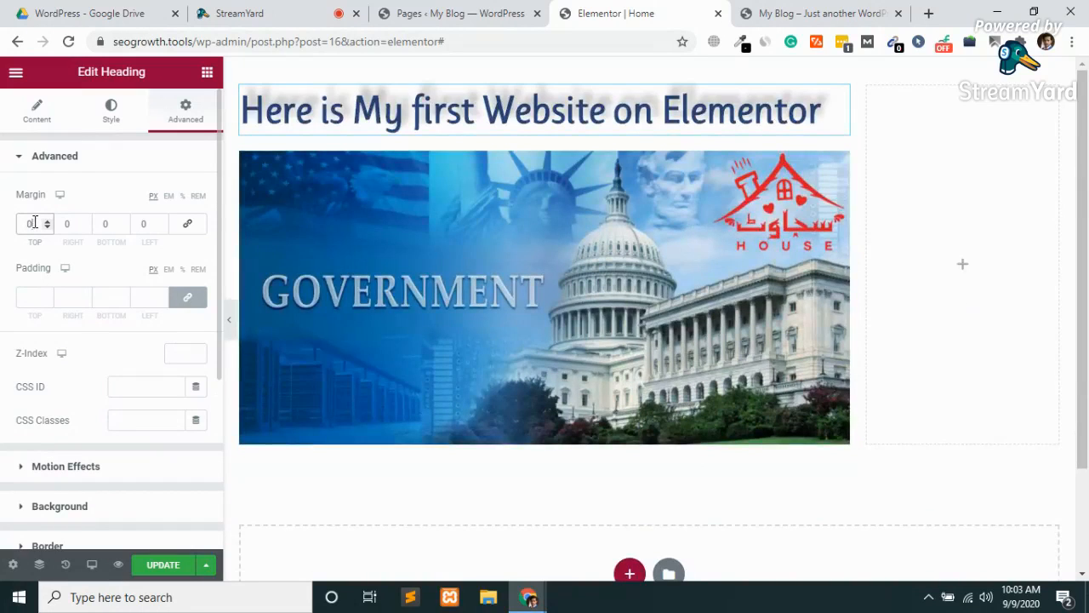
# Try bottom margins of -12 and 15 px on the heading and reset the bottom margin to 0
pyautogui.click(125, 228)
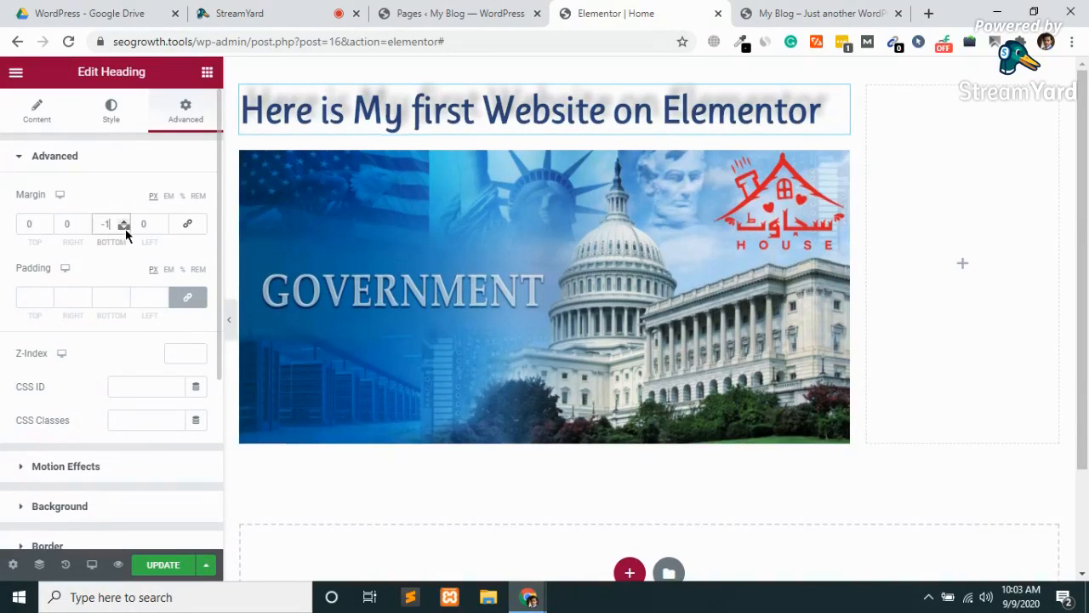
pyautogui.click(125, 227)
pyautogui.click(125, 227)
pyautogui.click(125, 227)
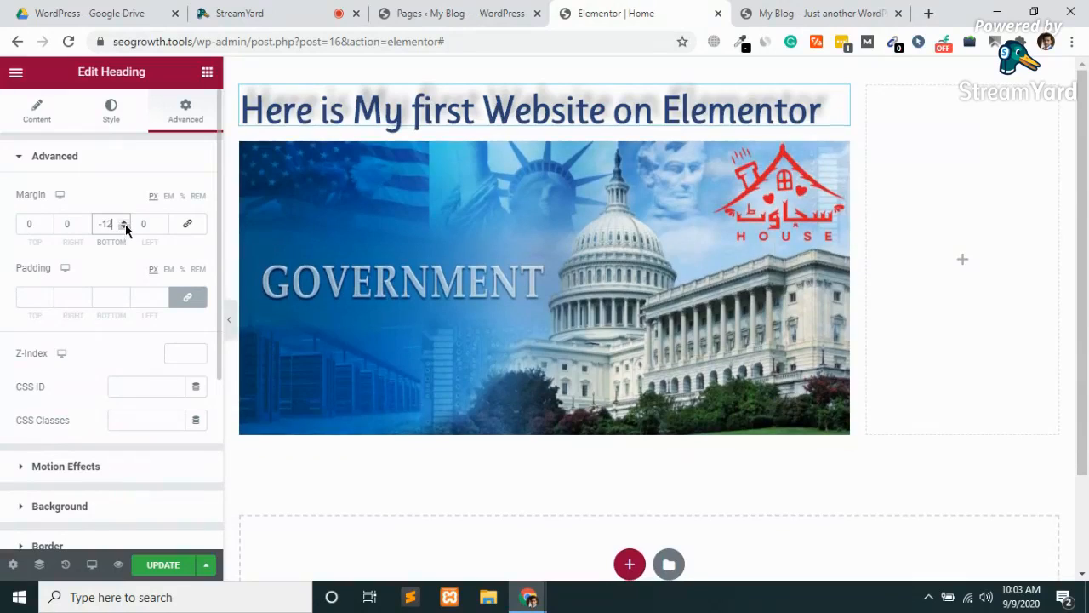
pyautogui.click(125, 219)
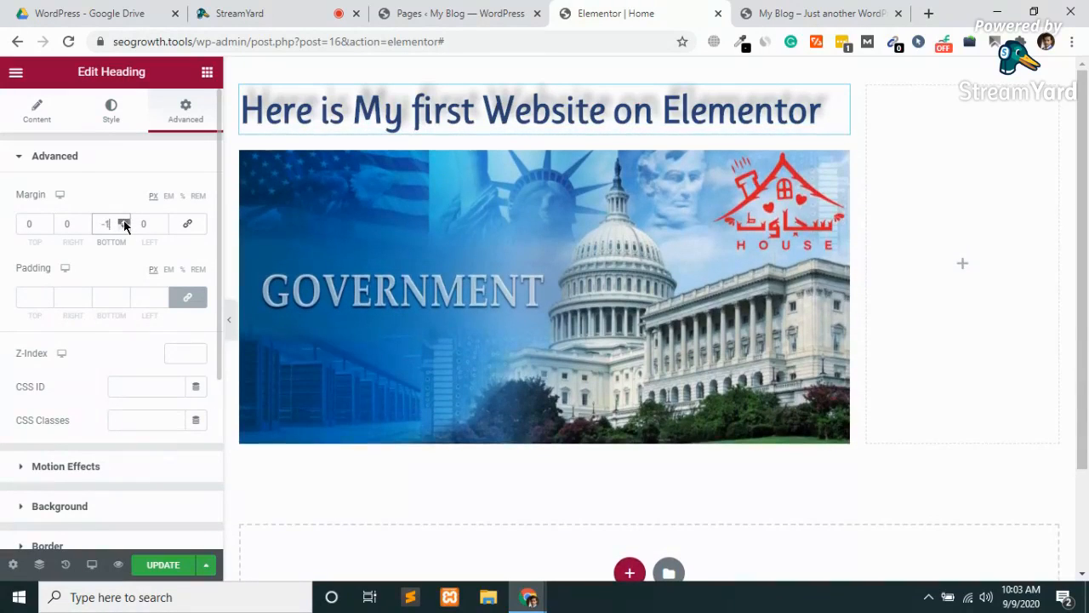
pyautogui.click(123, 219)
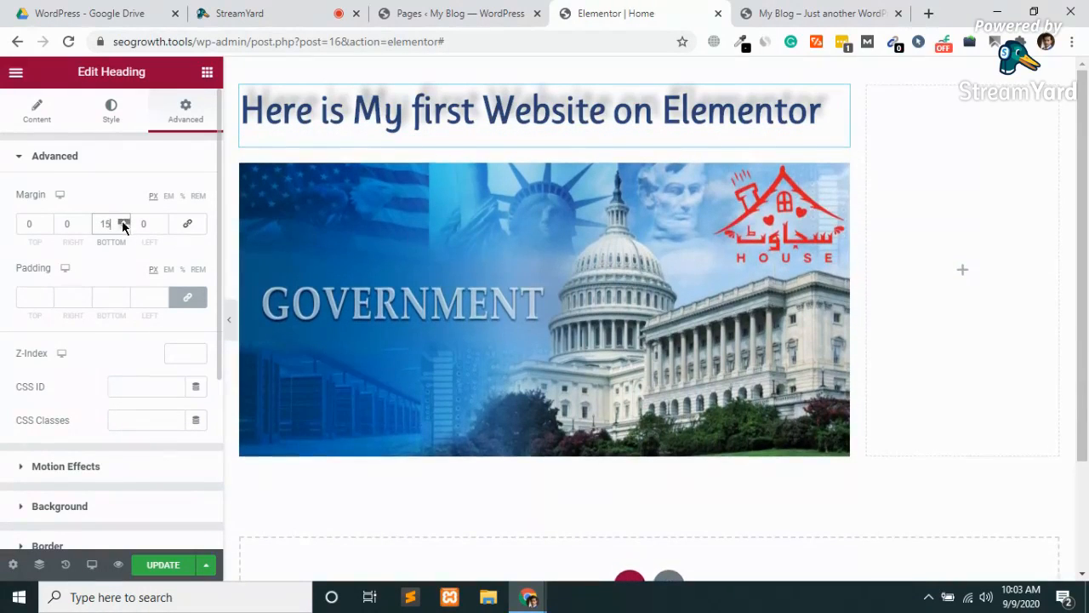
pyautogui.press('BackSpace')
pyautogui.press('BackSpace')
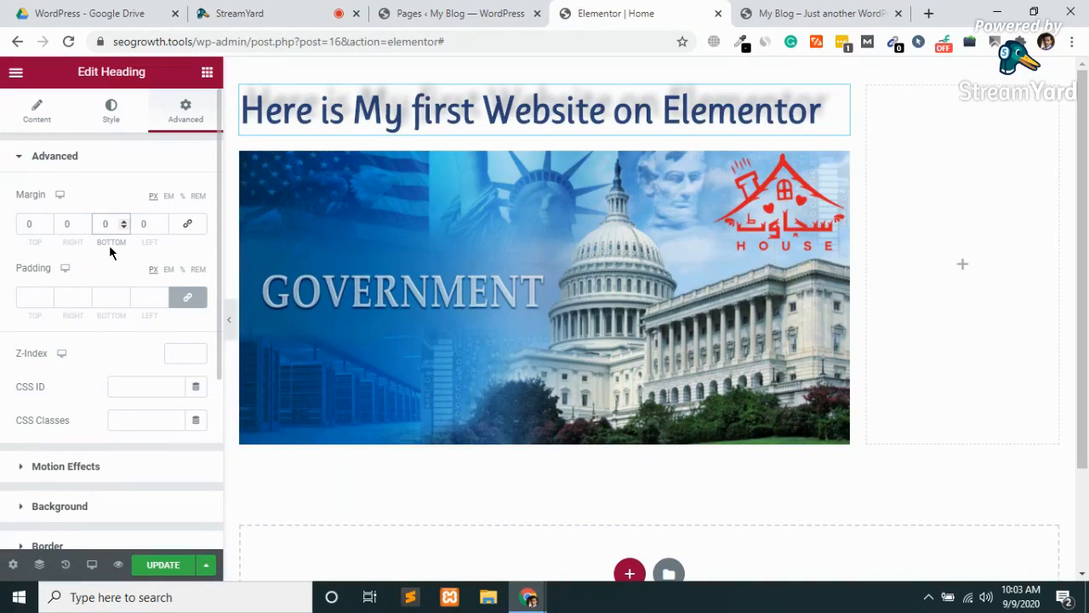
# Try linked padding of 12 px around the heading and bring it back to 0 on all sides
pyautogui.click(45, 298)
pyautogui.write('7')
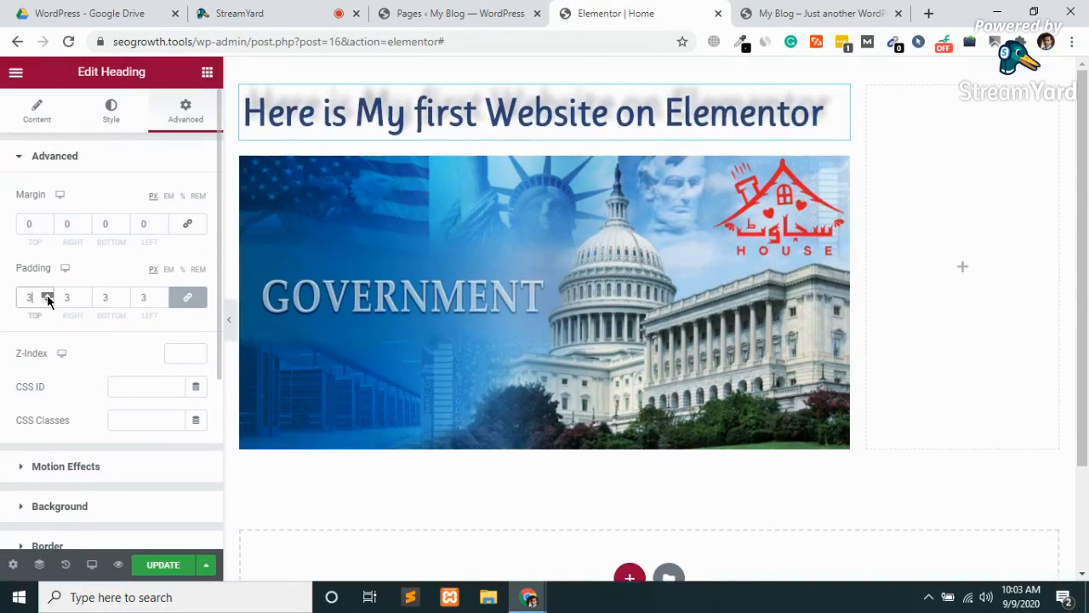
pyautogui.click(47, 295)
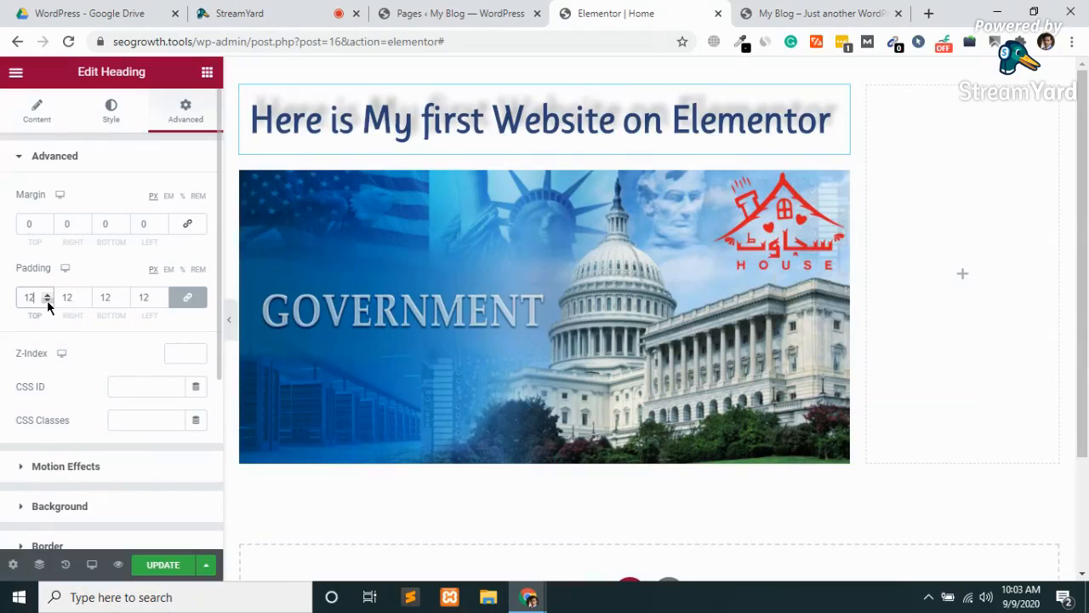
pyautogui.click(48, 301)
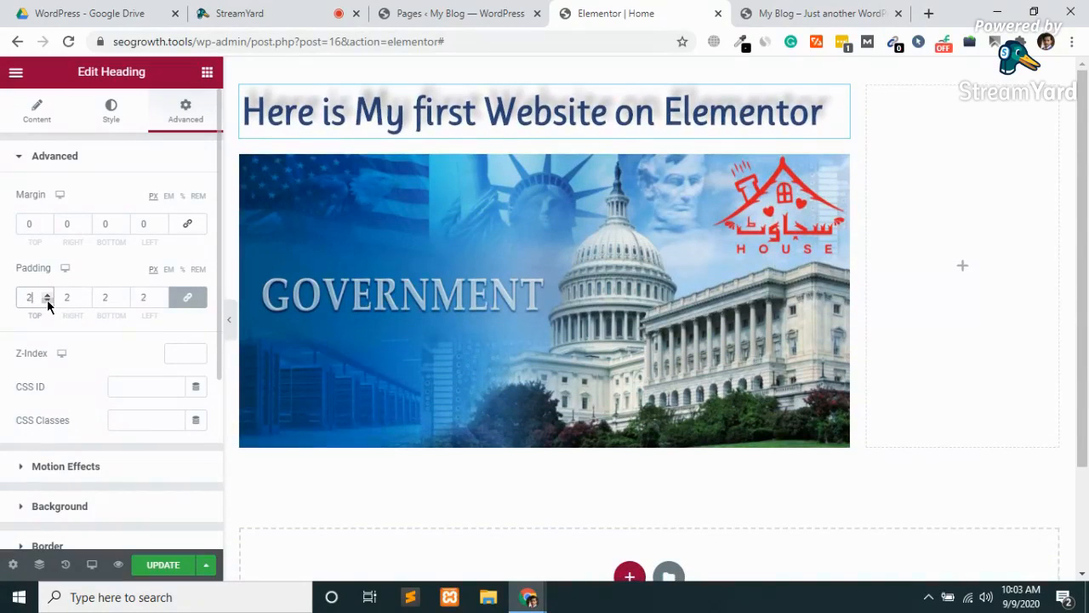
pyautogui.click(47, 302)
pyautogui.click(48, 301)
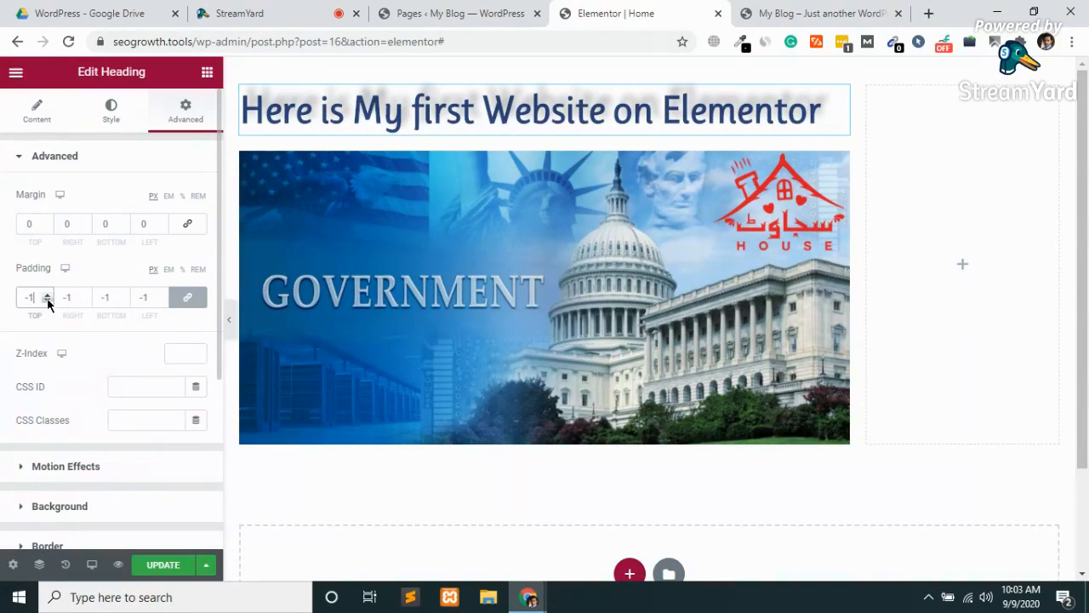
pyautogui.click(48, 301)
pyautogui.click(48, 293)
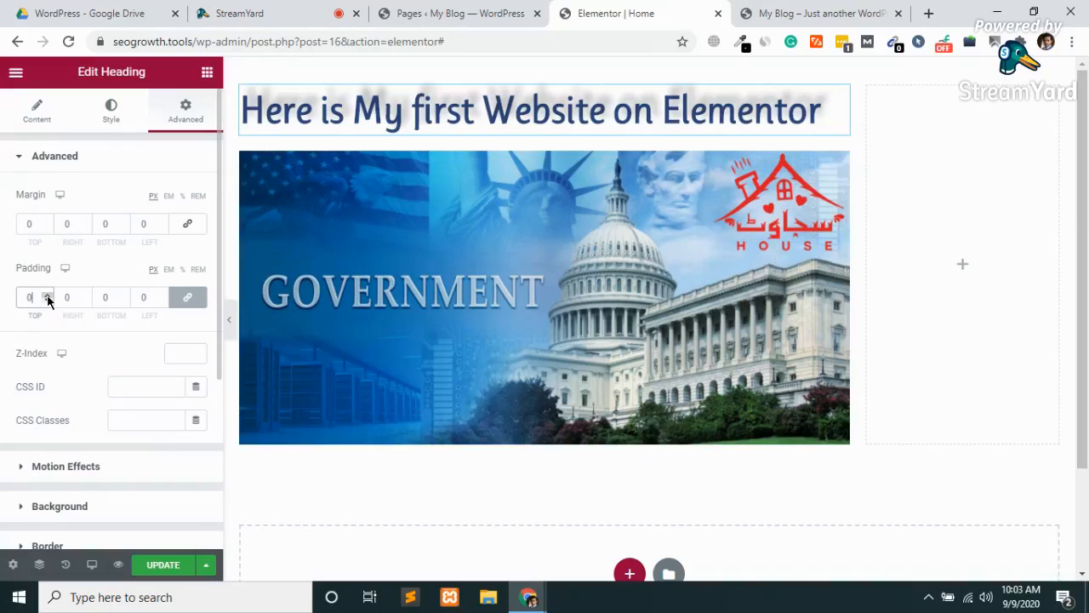
# Try linked padding of 88 px on the government image and clear the padding again
pyautogui.click(551, 272)
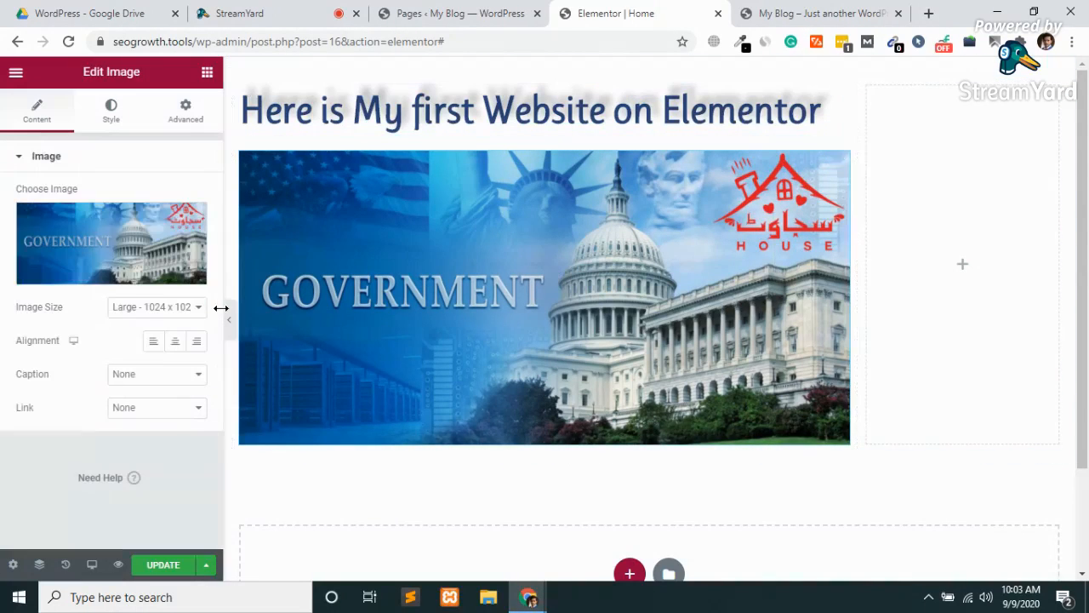
pyautogui.click(112, 111)
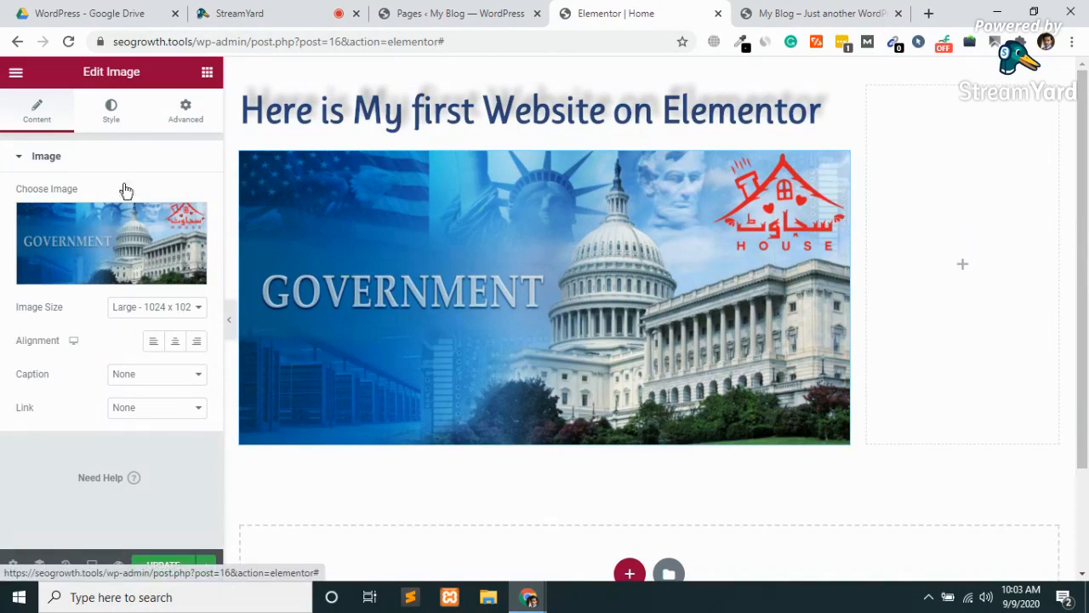
pyautogui.click(186, 109)
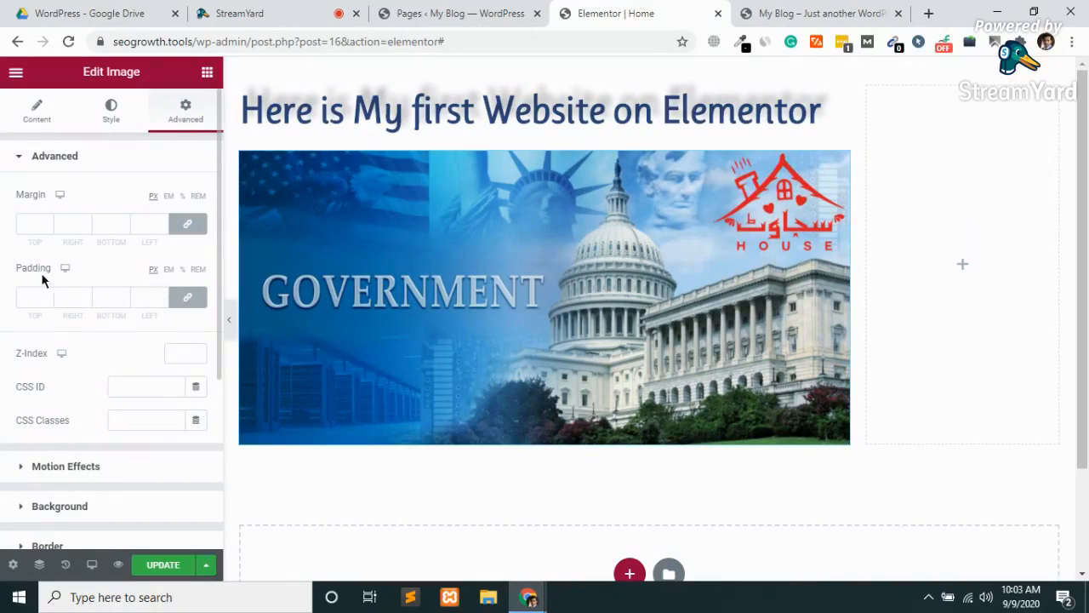
pyautogui.click(47, 296)
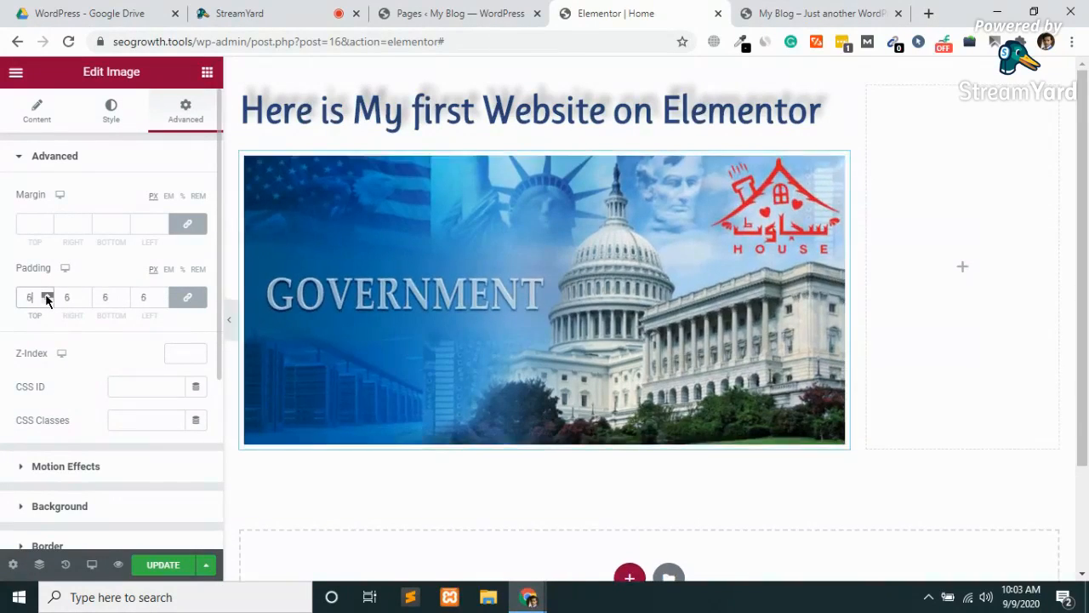
pyautogui.moveTo(47, 297); pyautogui.dragTo(47, 297)
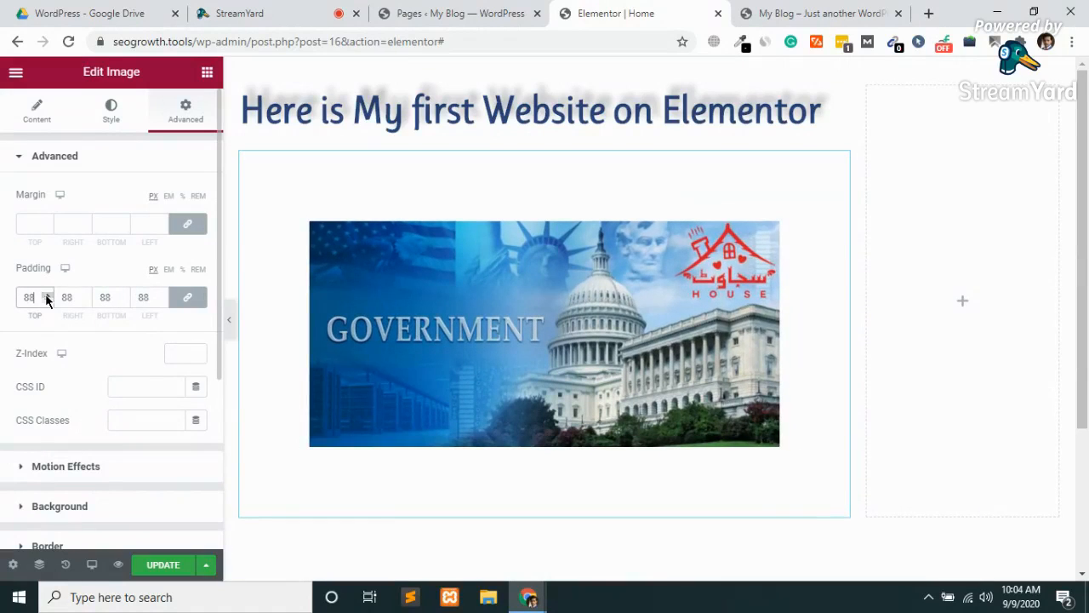
pyautogui.press('BackSpace')
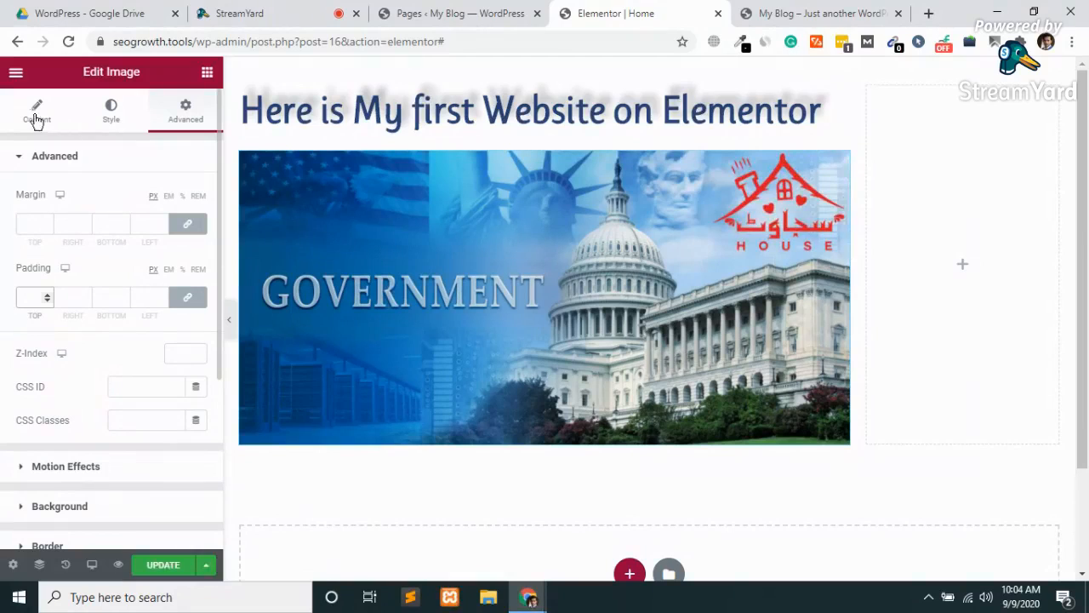
# Select the heading and set its CSS ID to h1
pyautogui.click(757, 113)
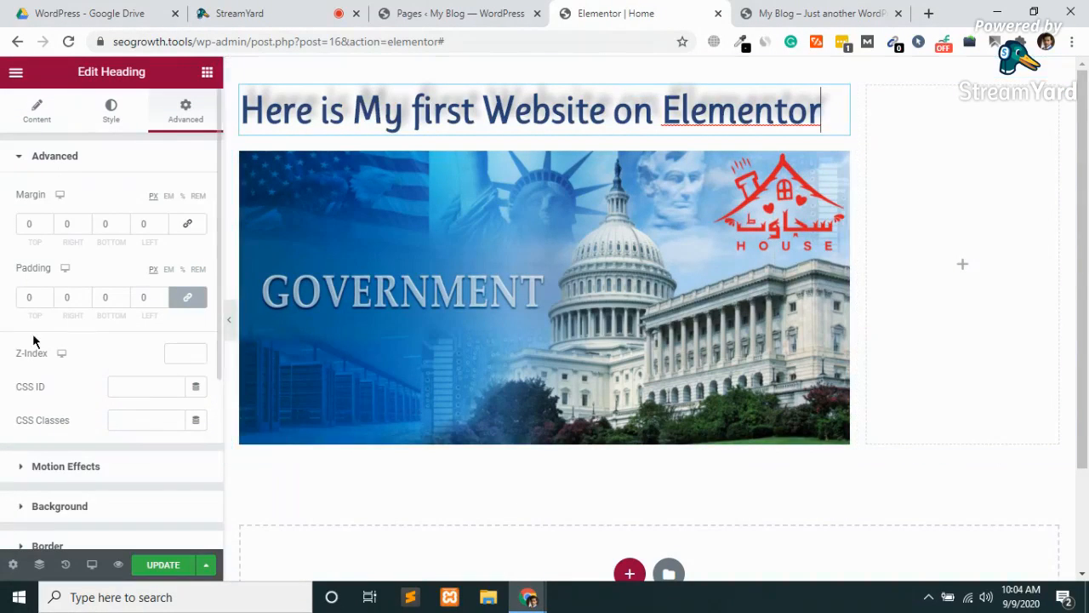
pyautogui.scroll(-3, 34, 336)
pyautogui.scroll(1, 34, 341)
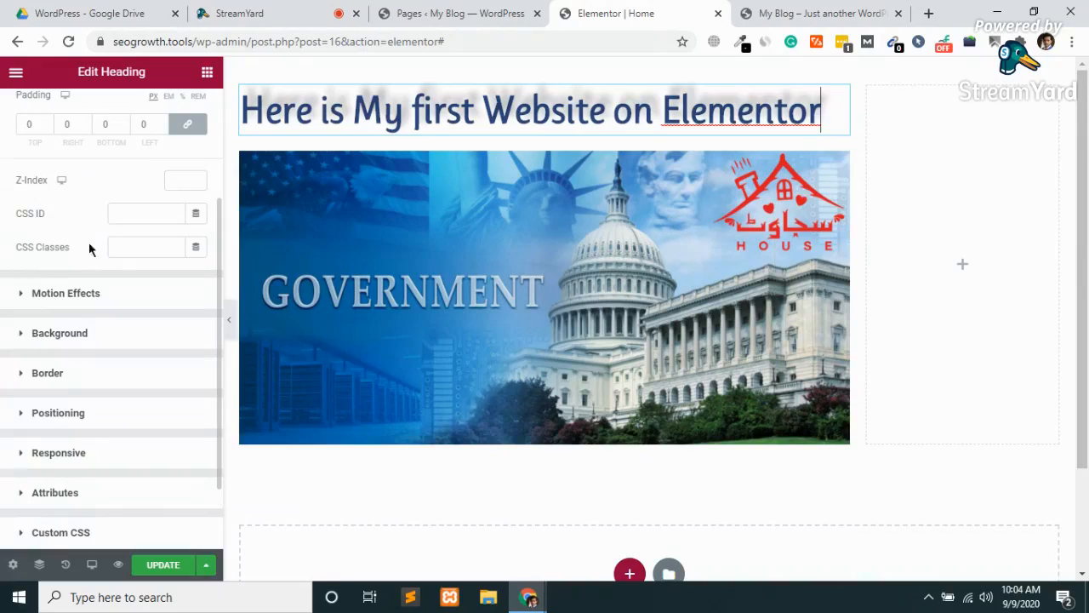
pyautogui.click(135, 215)
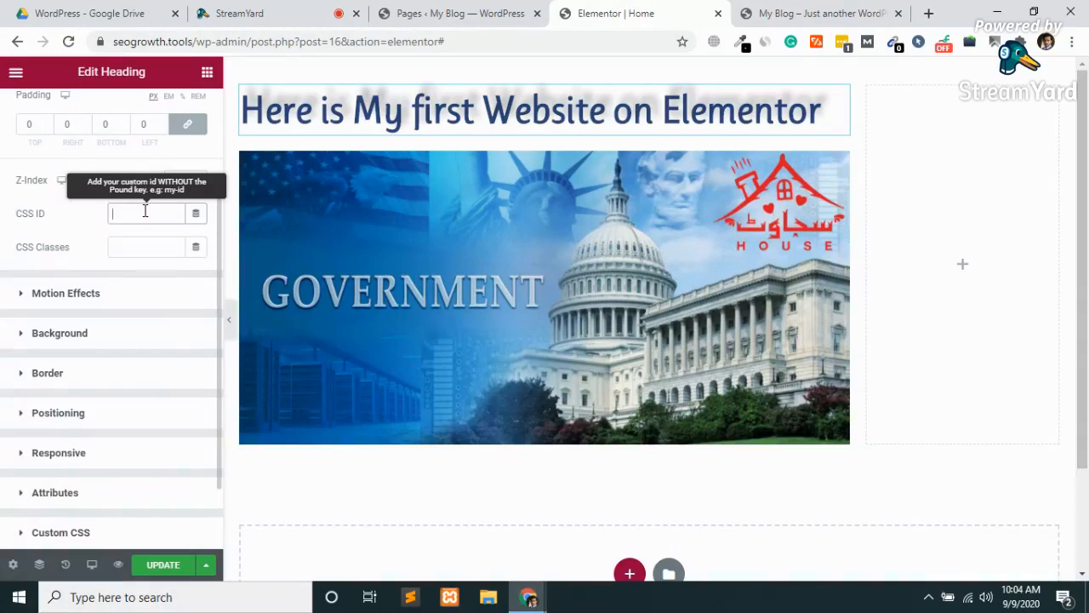
pyautogui.write('h1')
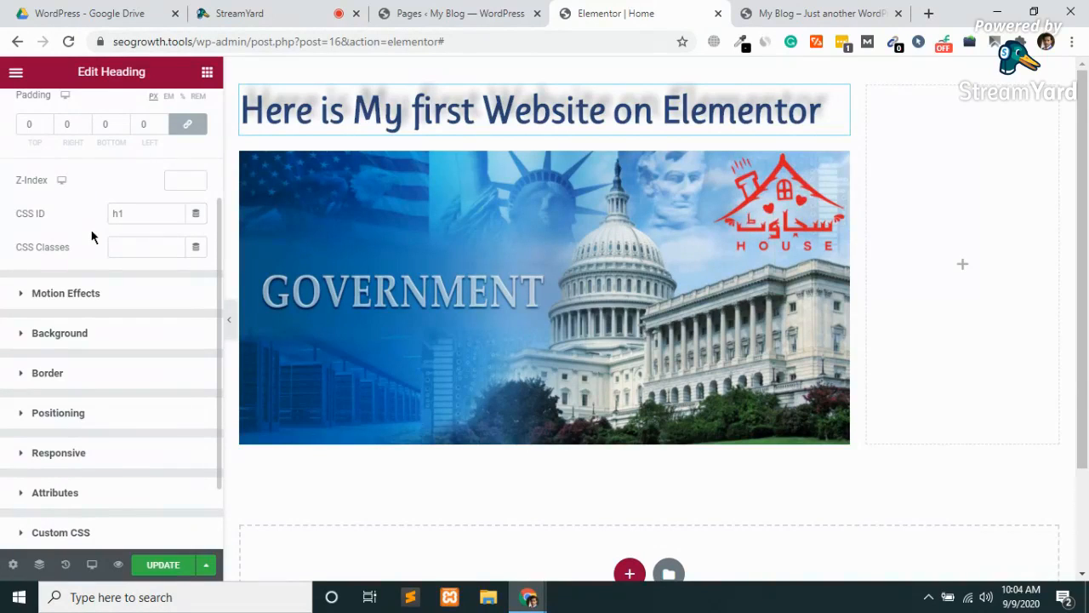
# Check the heading's Custom CSS section and clear its CSS ID
pyautogui.click(51, 533)
pyautogui.scroll(-3, 62, 468)
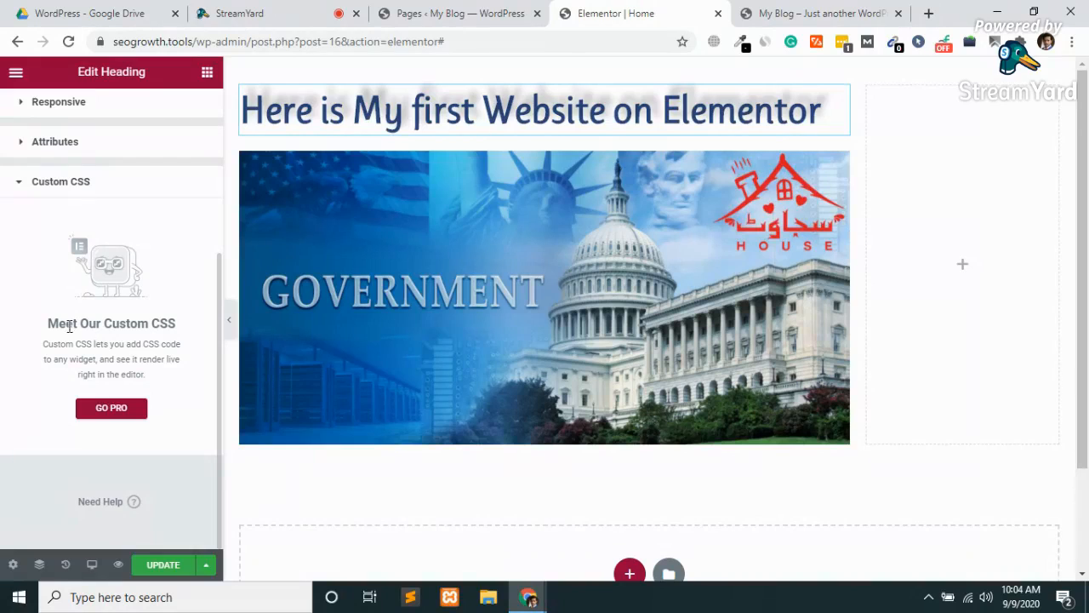
pyautogui.scroll(3, 77, 341)
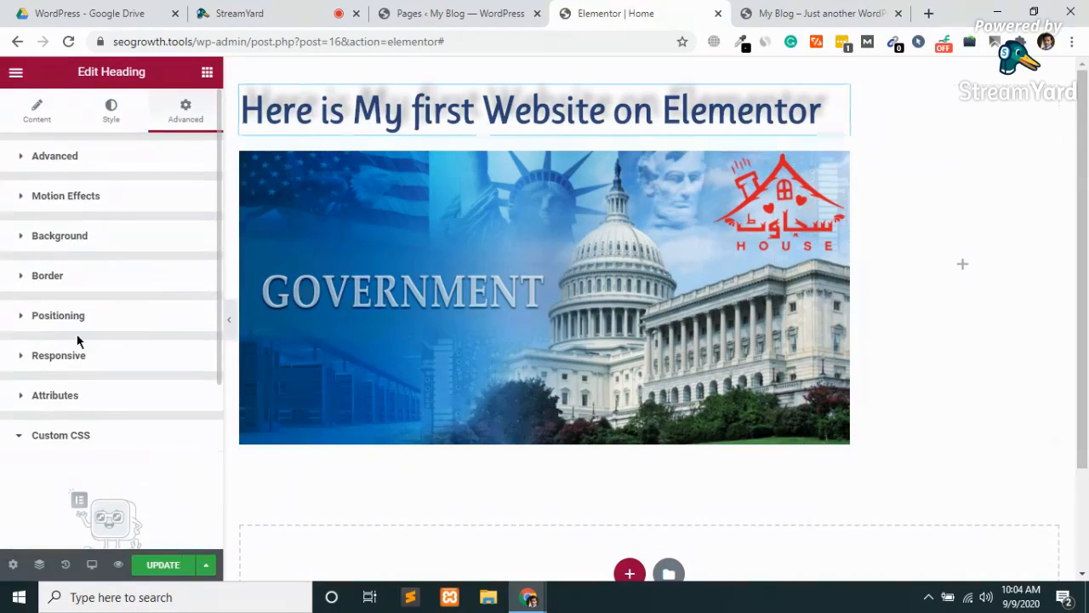
pyautogui.click(74, 159)
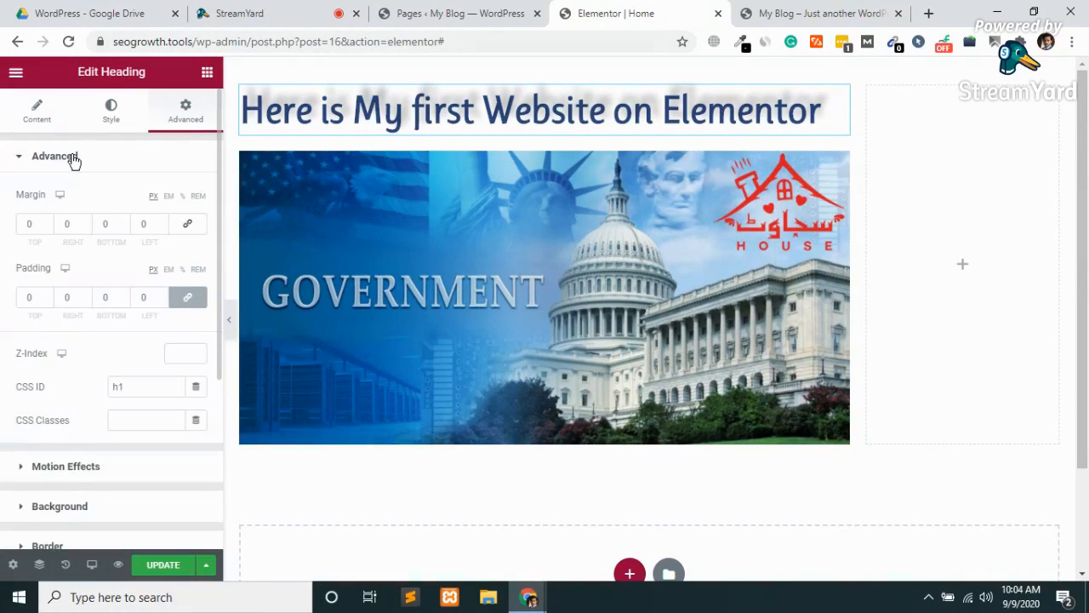
pyautogui.click(131, 387)
# Try the Fade In and Fade In Down entrance animations on the heading and set it to Fade In Left
pyautogui.scroll(-2, 92, 410)
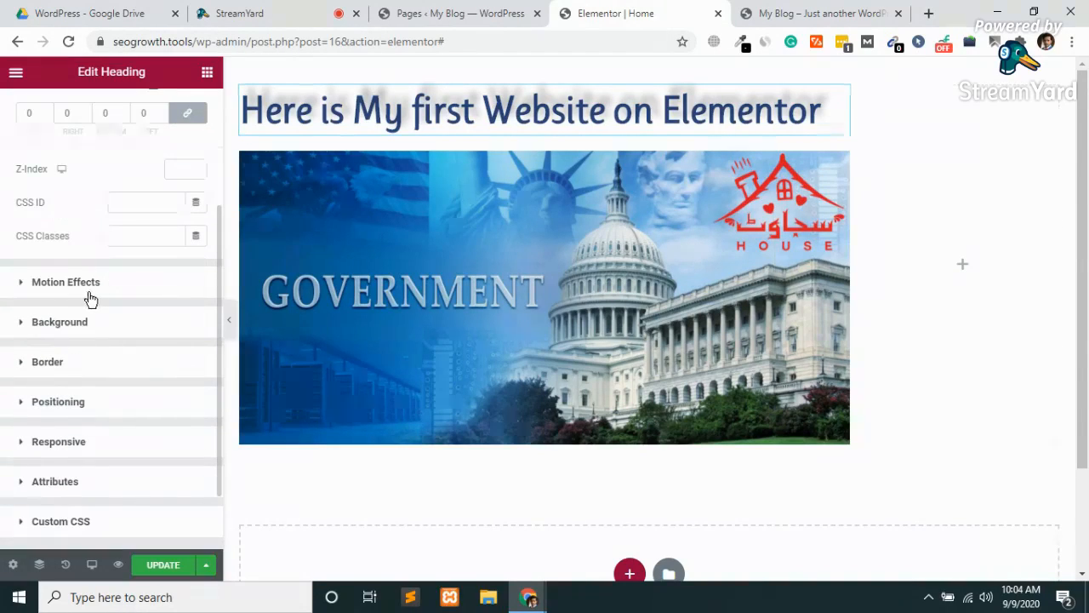
pyautogui.click(79, 293)
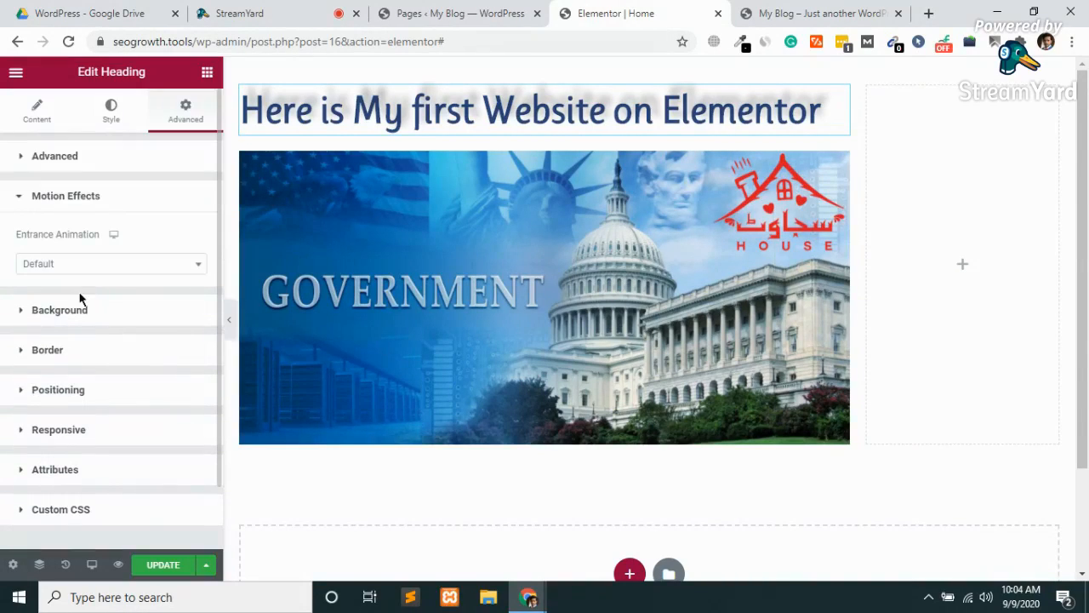
pyautogui.click(110, 262)
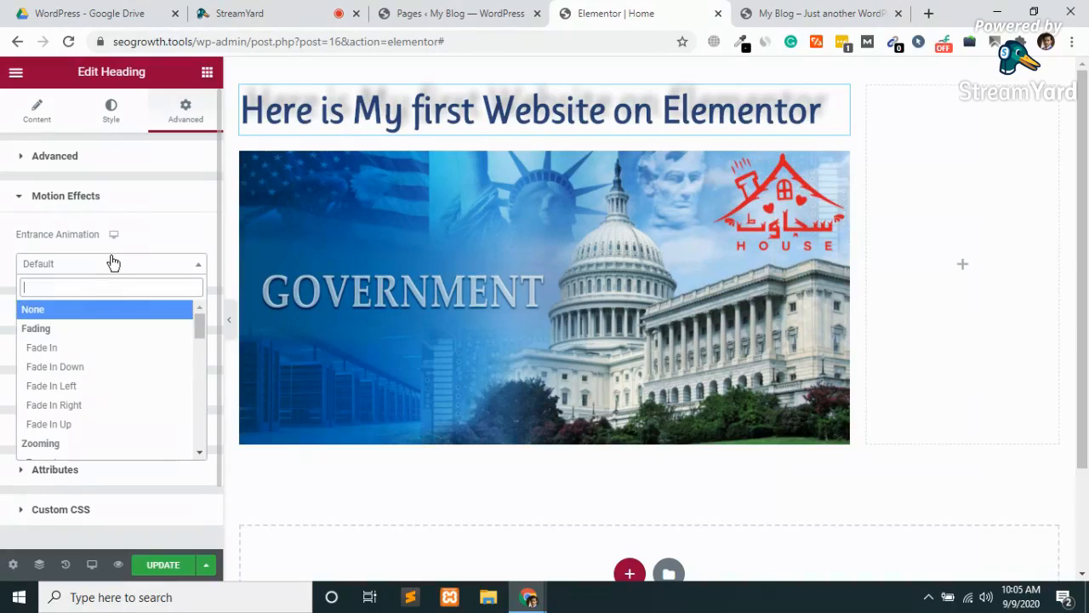
pyautogui.click(66, 352)
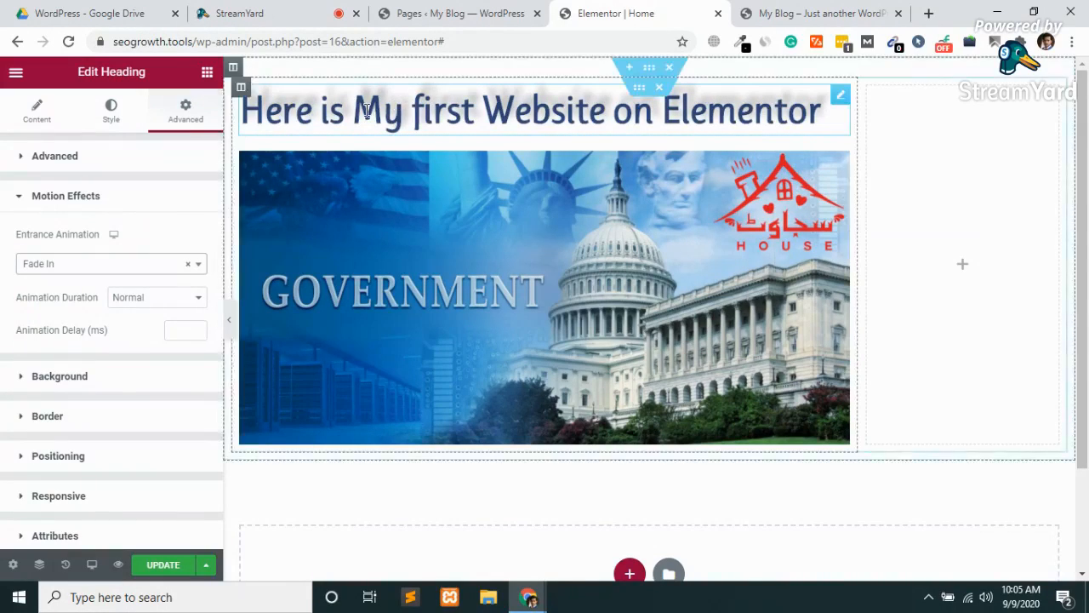
pyautogui.click(110, 266)
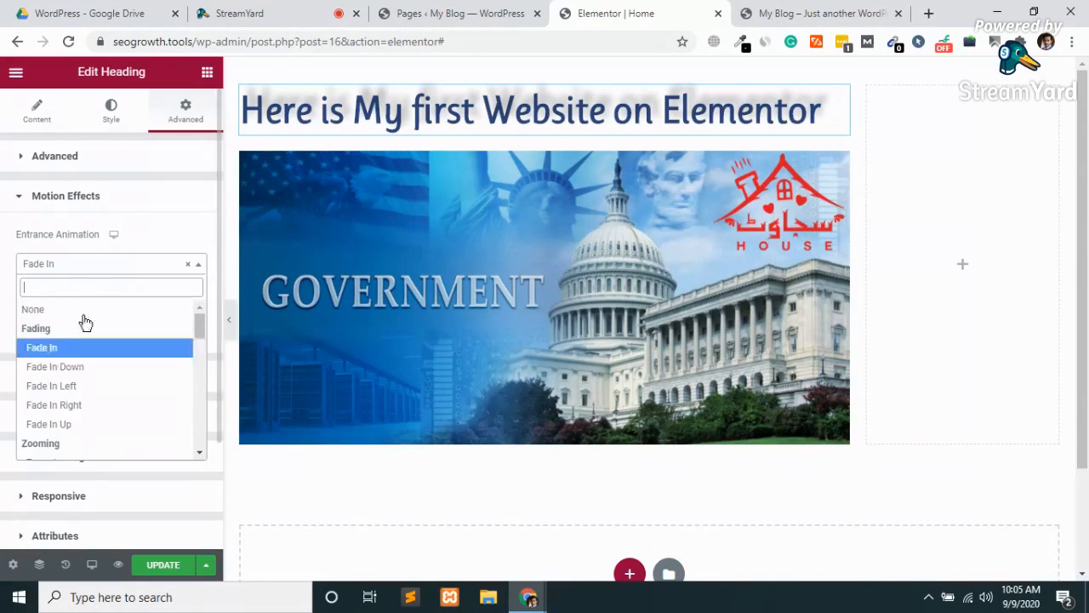
pyautogui.click(73, 375)
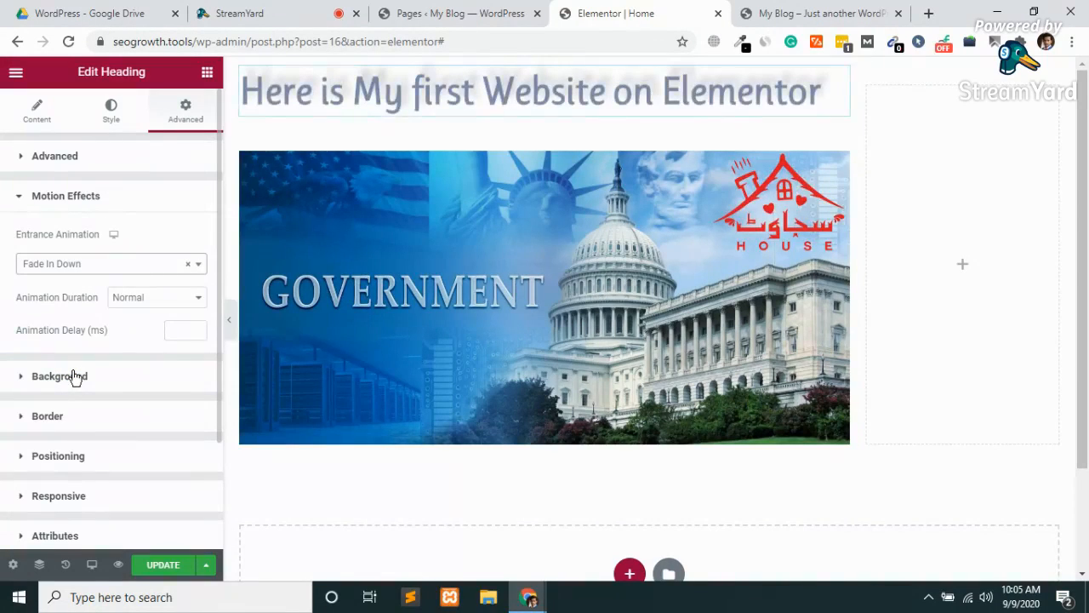
pyautogui.click(90, 267)
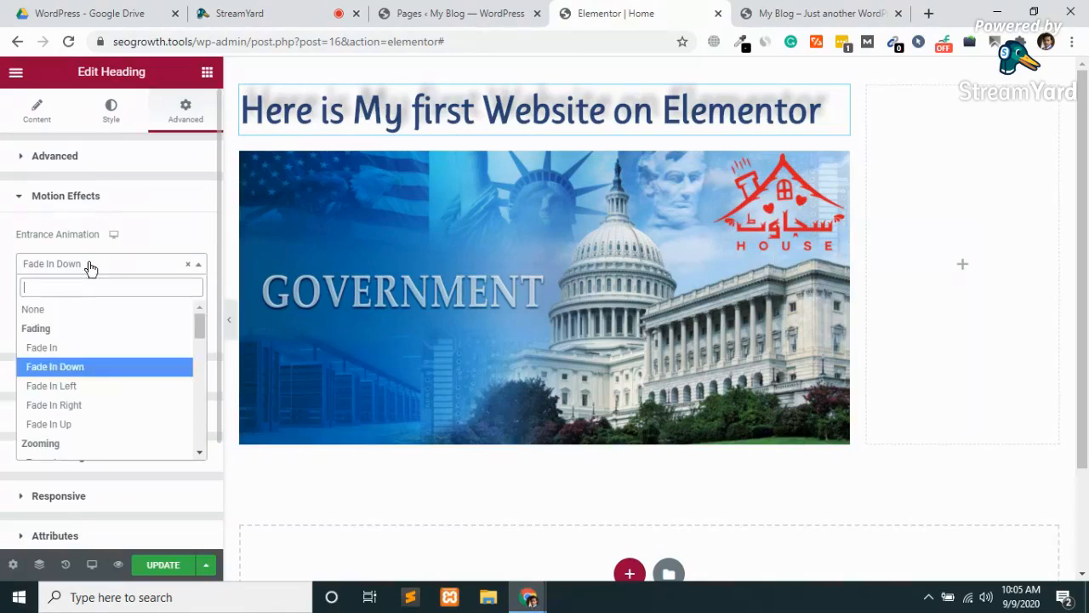
pyautogui.click(79, 388)
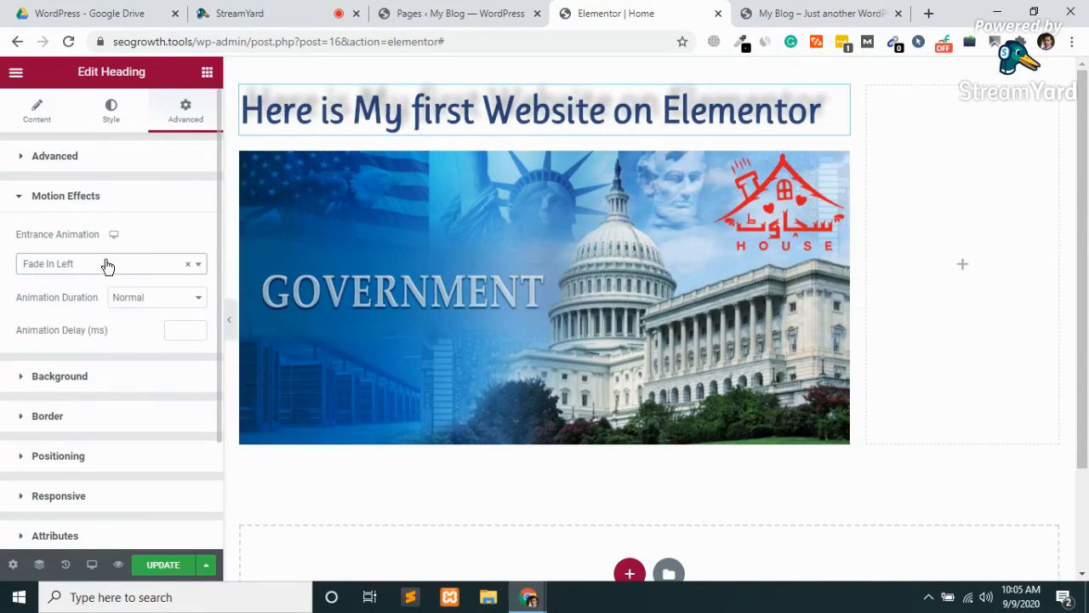
# Set the heading's entrance animation to Fade In Right
pyautogui.click(104, 264)
pyautogui.click(72, 415)
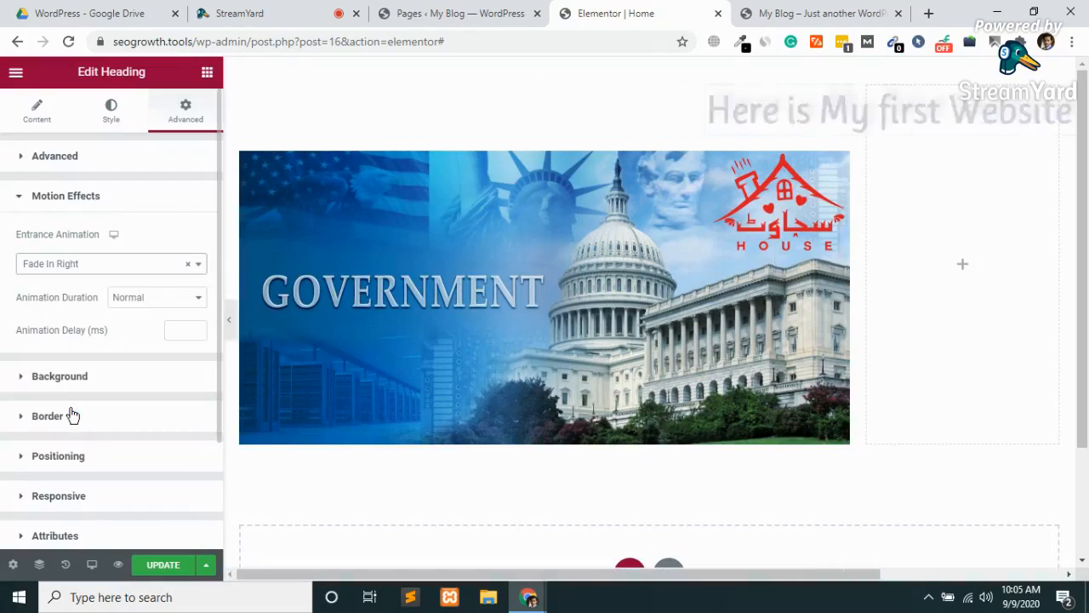
pyautogui.click(120, 266)
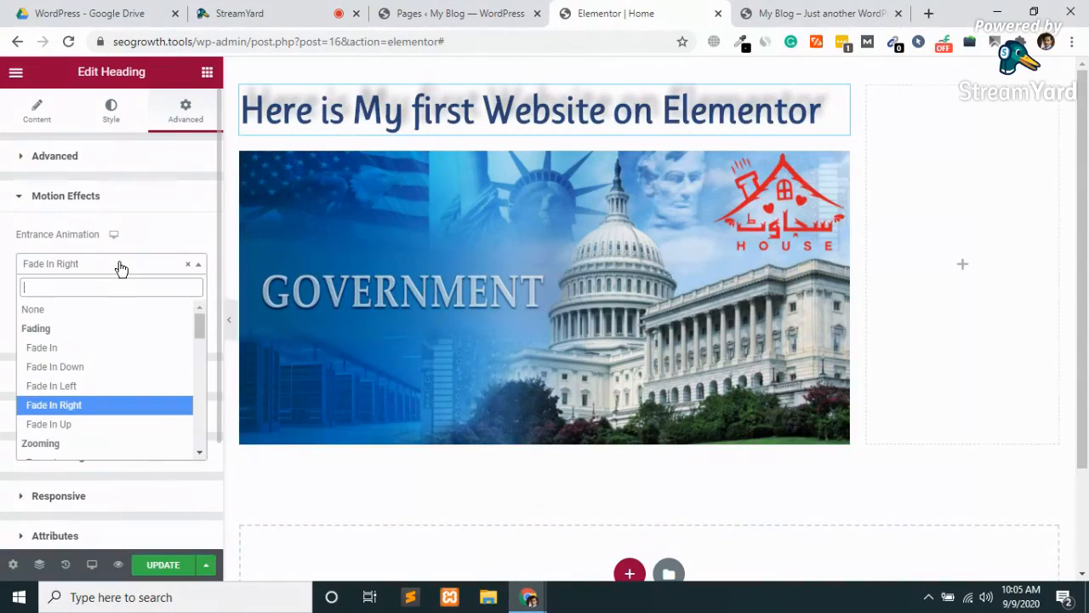
pyautogui.click(120, 266)
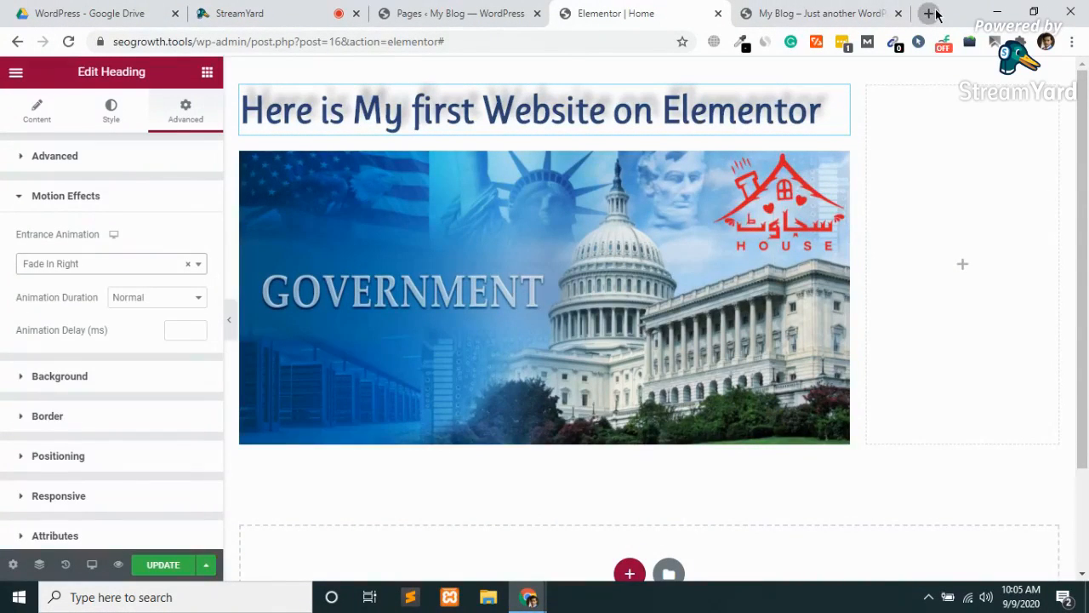
# View the cracksking.com home page in a new browser tab as an animation example and close that tab
pyautogui.click(929, 13)
pyautogui.write('cracksking.com')
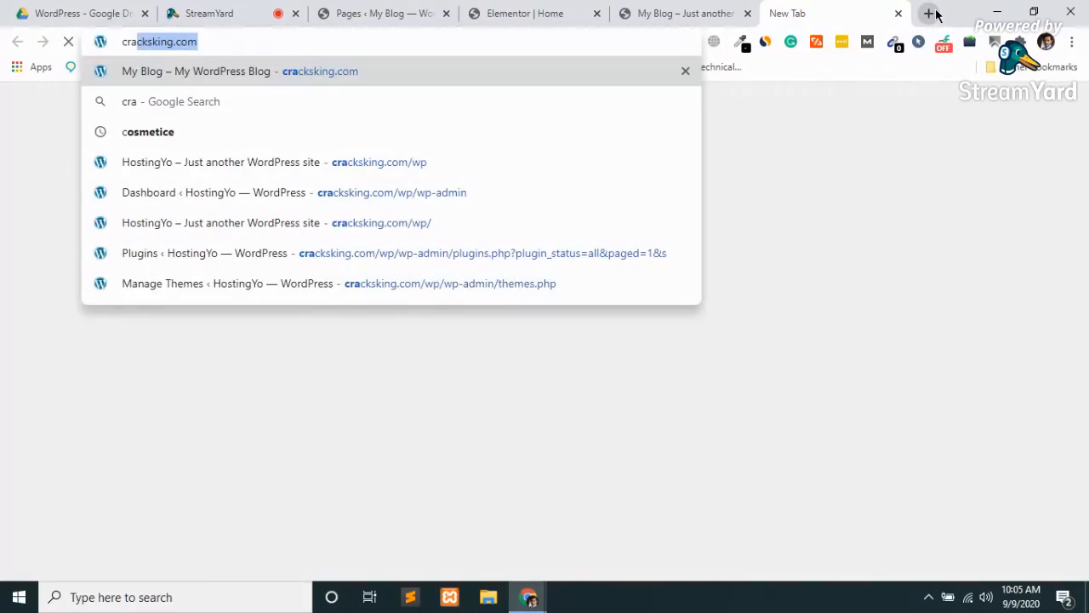
pyautogui.press('Right')
pyautogui.press('Return')
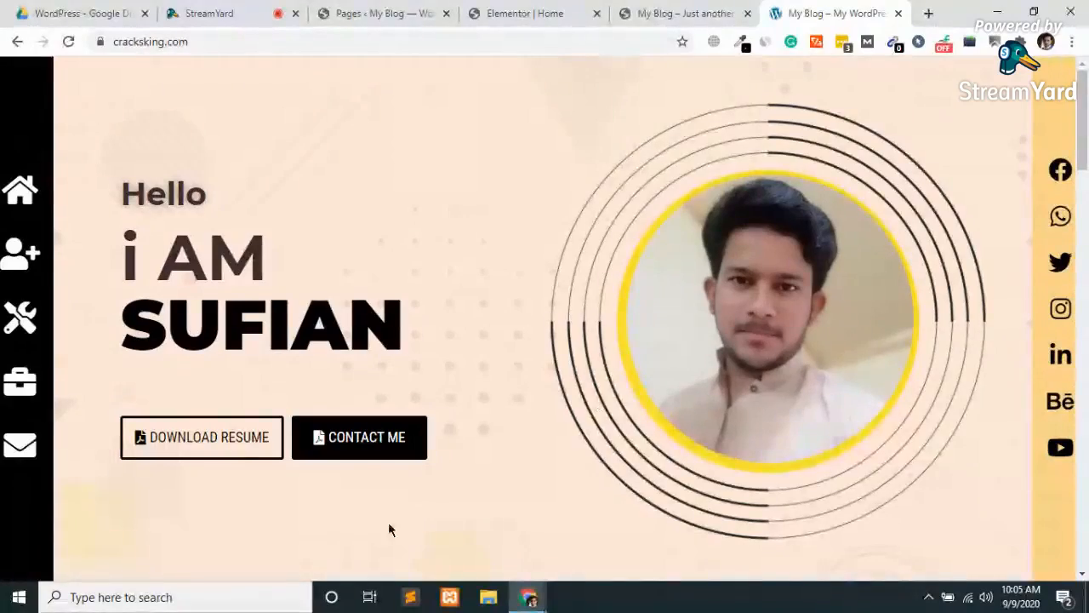
pyautogui.scroll(-3, 390, 482)
pyautogui.scroll(5, 391, 483)
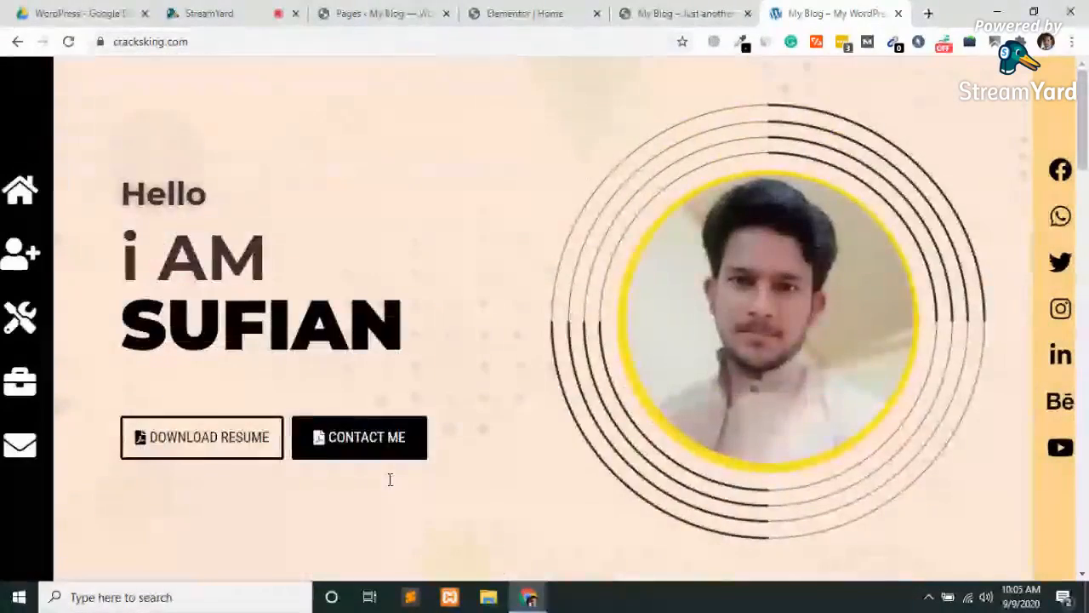
pyautogui.hotkey('ctrl', 'w')
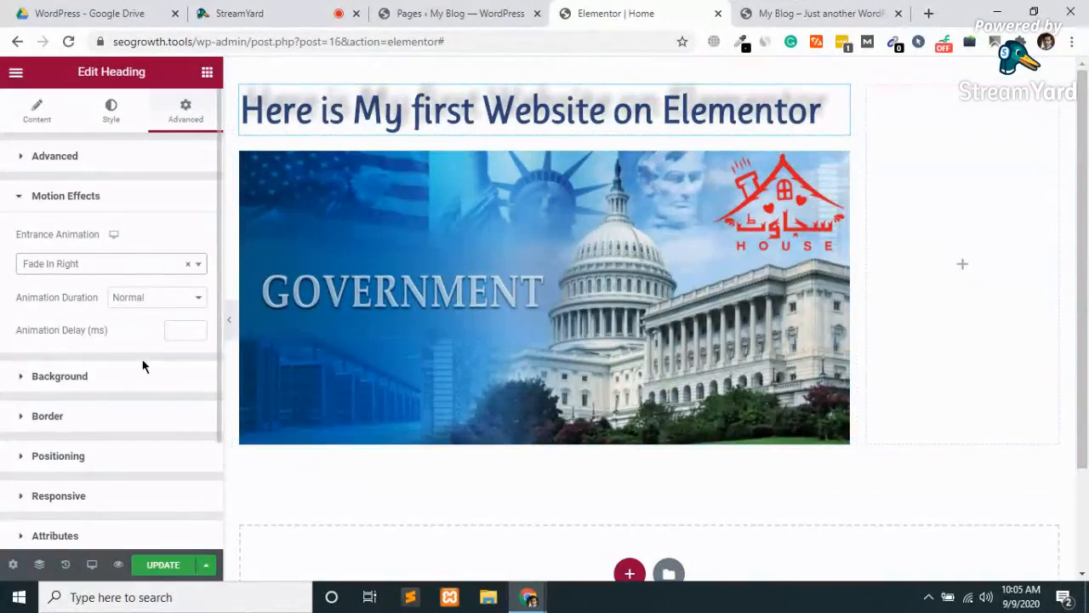
# Give the heading a classic background in its normal state with the red color #F82020
pyautogui.click(83, 378)
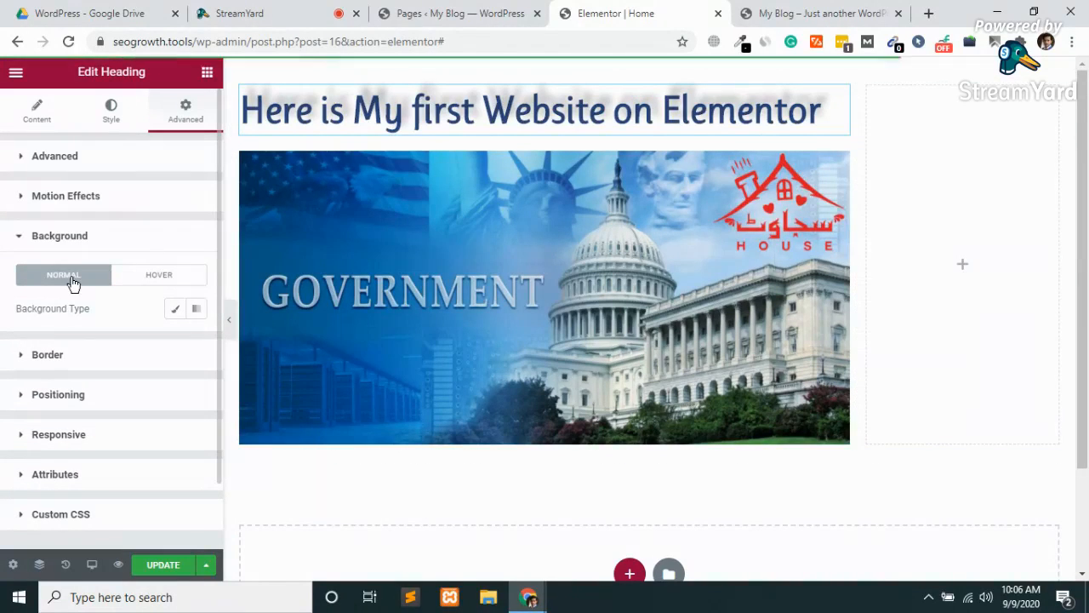
pyautogui.click(174, 313)
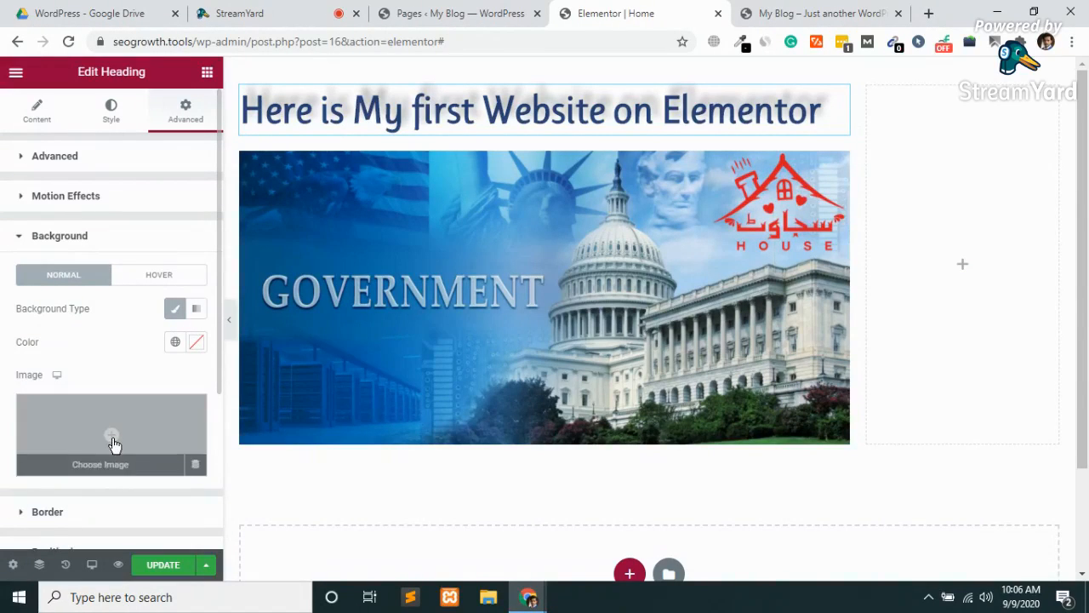
pyautogui.click(196, 342)
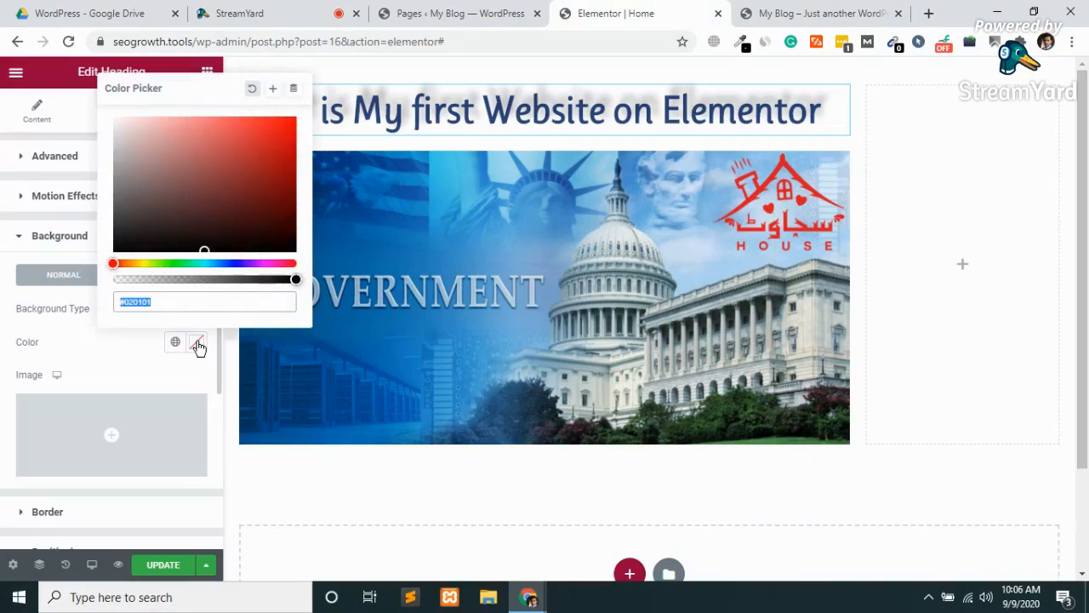
pyautogui.moveTo(226, 199)
pyautogui.mouseDown()
pyautogui.moveTo(270, 133)
pyautogui.moveTo(269, 233)
pyautogui.moveTo(328, 213)
pyautogui.moveTo(295, 136)
pyautogui.moveTo(273, 118)
pyautogui.mouseUp()
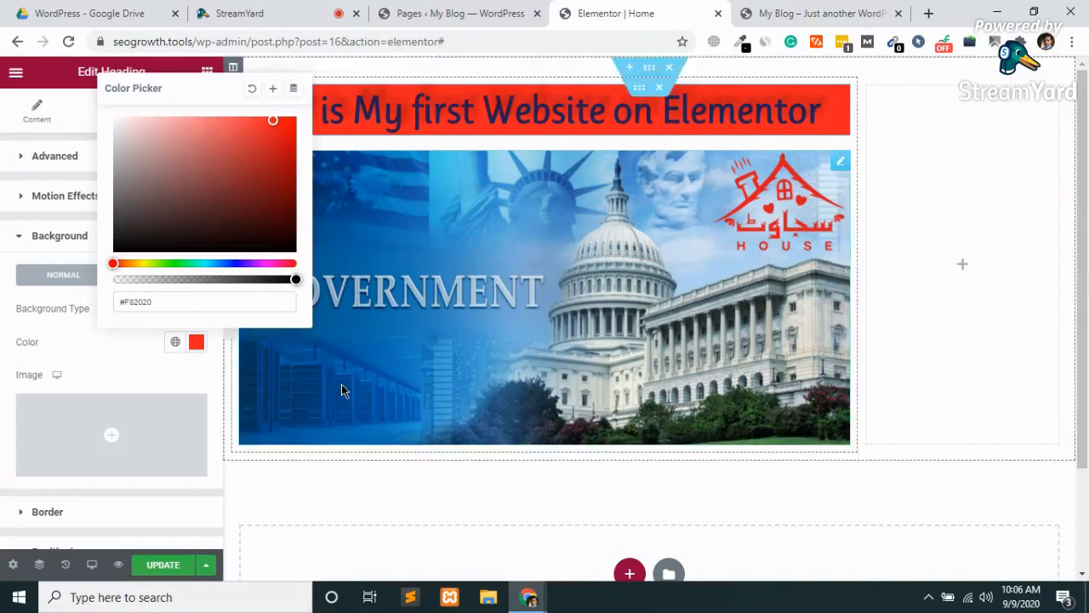
pyautogui.click(504, 115)
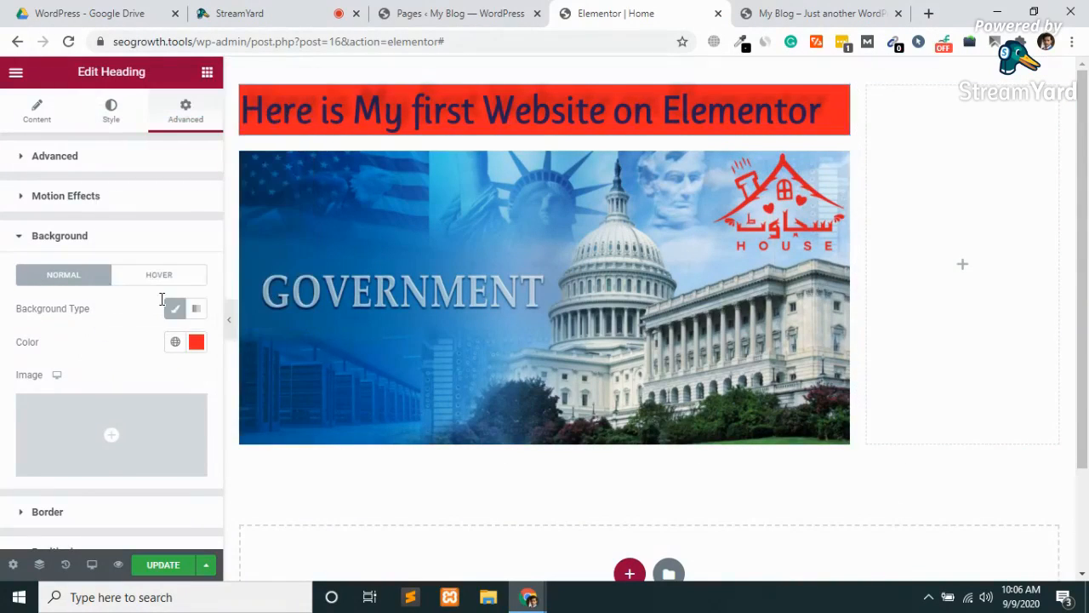
# Give the heading a classic hover background in red #E20E0E with reduced opacity
pyautogui.click(158, 276)
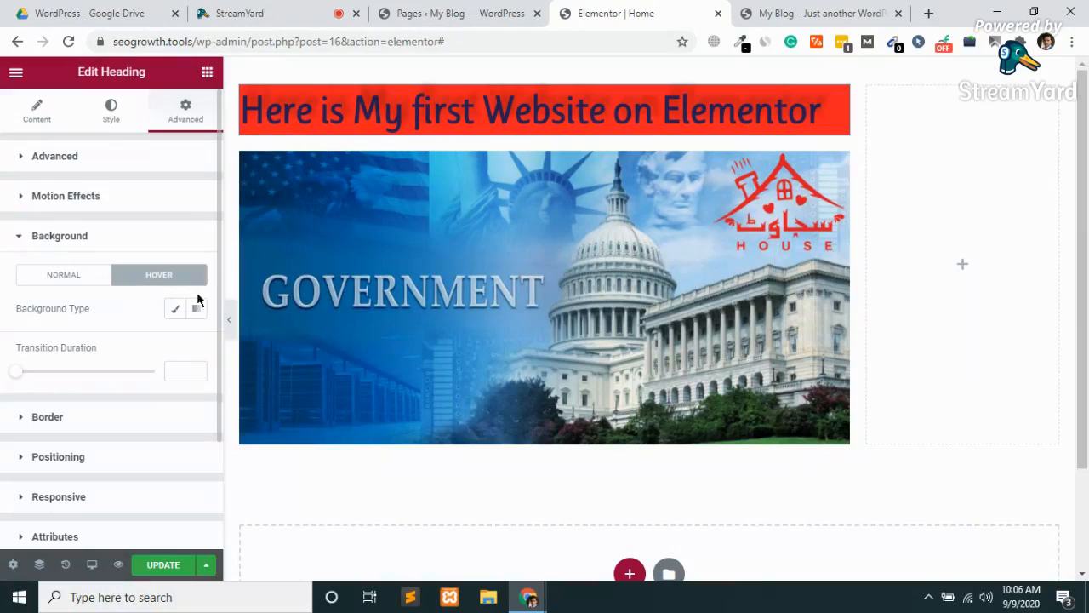
pyautogui.click(172, 311)
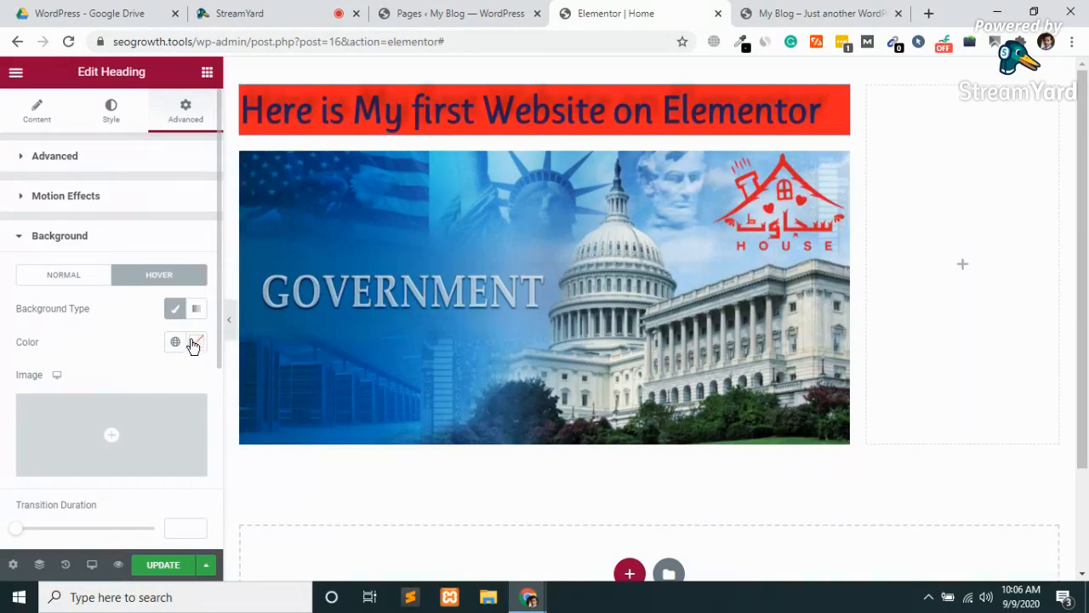
pyautogui.click(192, 342)
pyautogui.moveTo(204, 250)
pyautogui.mouseDown()
pyautogui.moveTo(252, 236)
pyautogui.moveTo(295, 235)
pyautogui.moveTo(297, 248)
pyautogui.moveTo(281, 188)
pyautogui.moveTo(285, 135)
pyautogui.mouseUp()
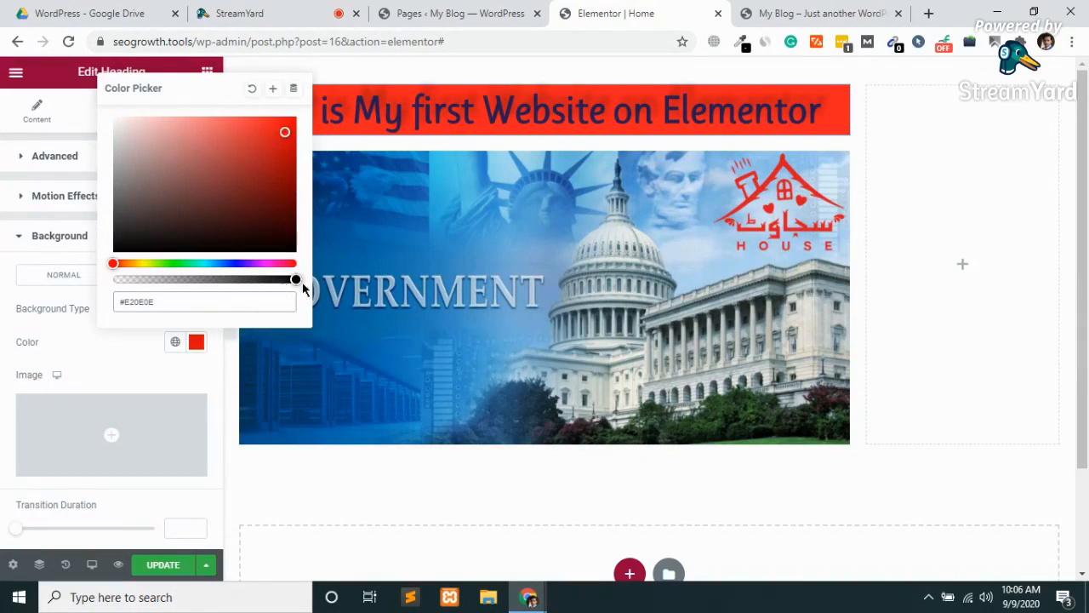
pyautogui.moveTo(296, 279); pyautogui.dragTo(188, 279)
pyautogui.click(116, 353)
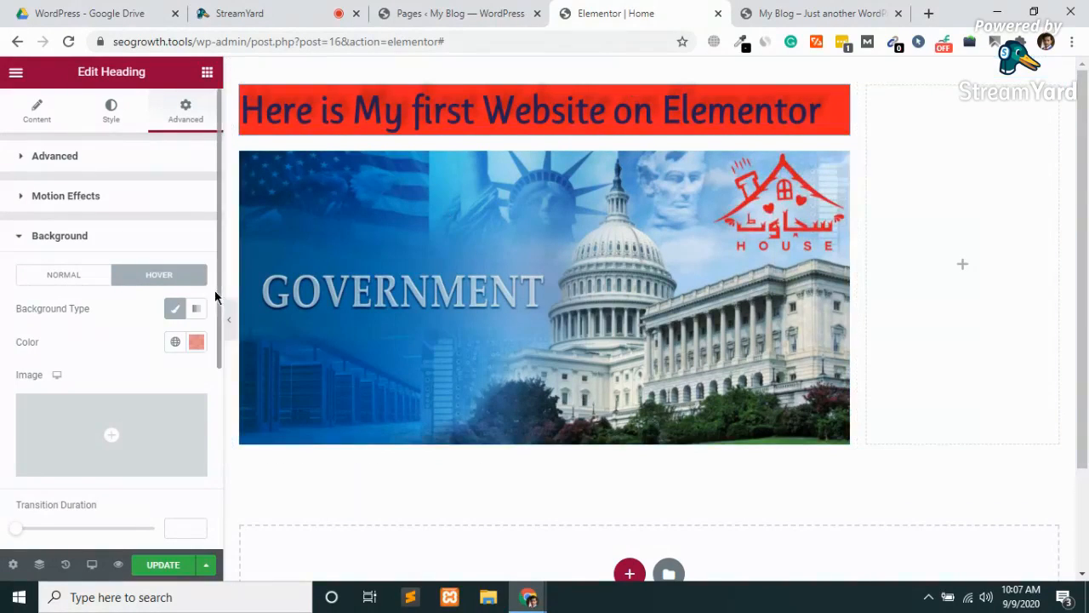
# Set the transition duration of the heading's hover background to 0.4
pyautogui.moveTo(102, 451)
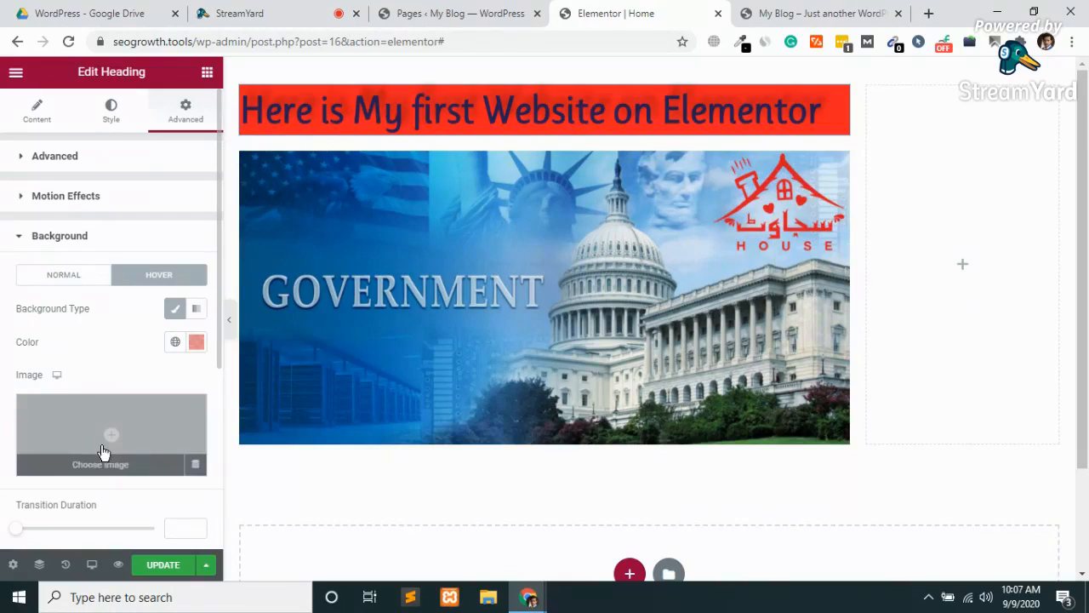
pyautogui.scroll(-3, 102, 451)
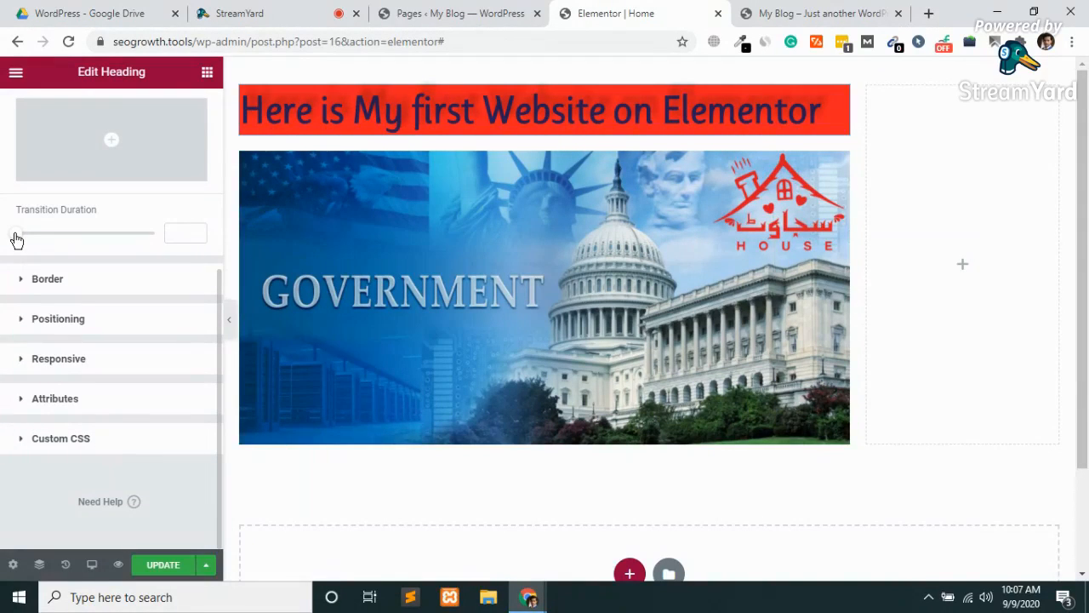
pyautogui.moveTo(16, 239)
pyautogui.mouseDown()
pyautogui.moveTo(53, 245)
pyautogui.moveTo(35, 245)
pyautogui.mouseUp()
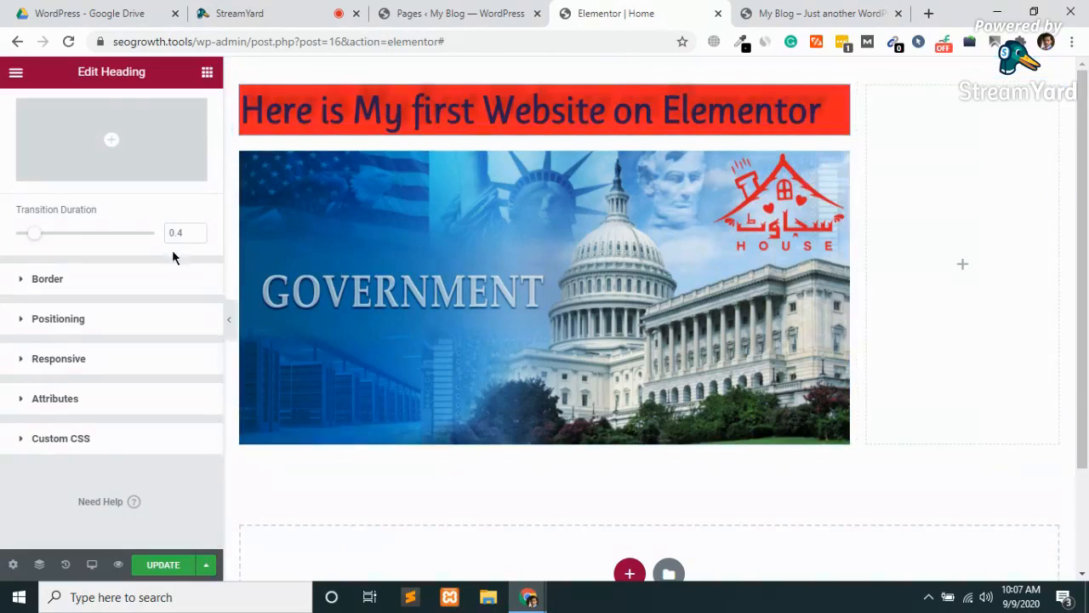
# Set the heading background's transition duration to 0.5
pyautogui.moveTo(33, 240); pyautogui.dragTo(57, 245)
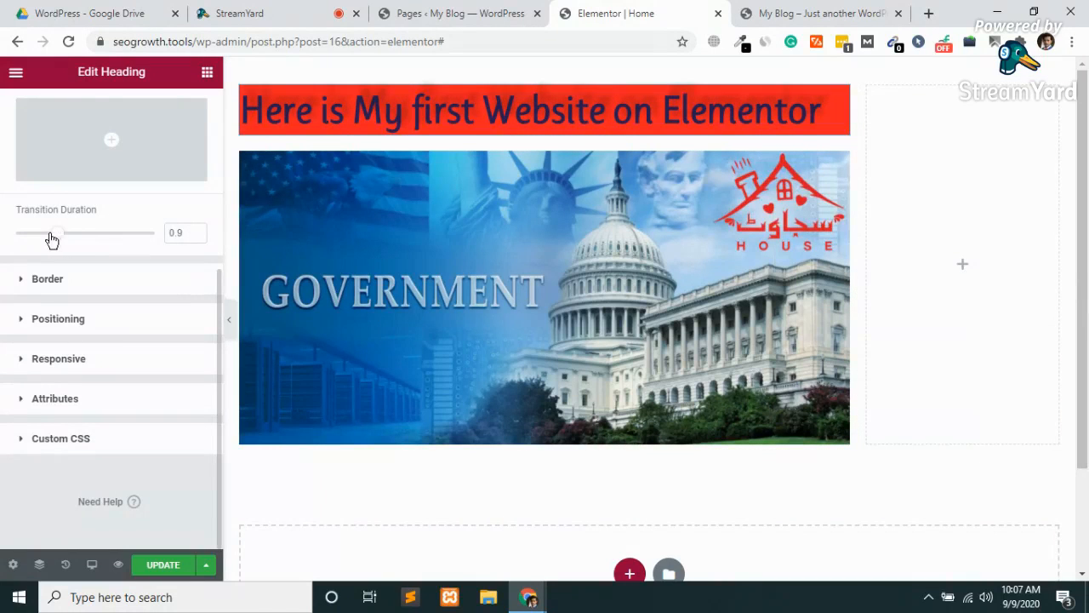
pyautogui.moveTo(51, 238); pyautogui.dragTo(42, 236)
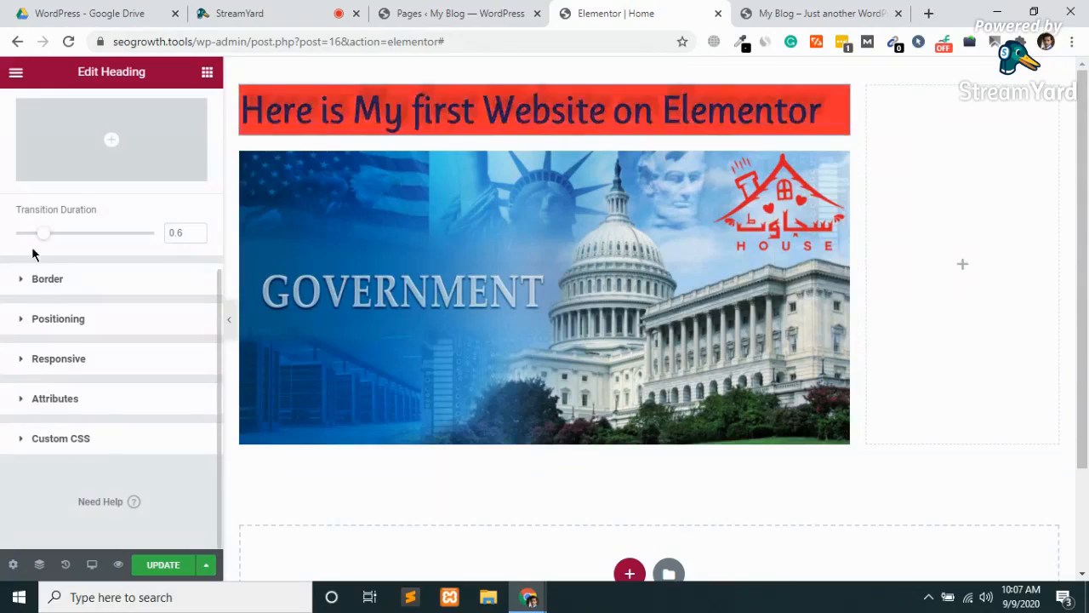
pyautogui.moveTo(42, 234); pyautogui.dragTo(38, 235)
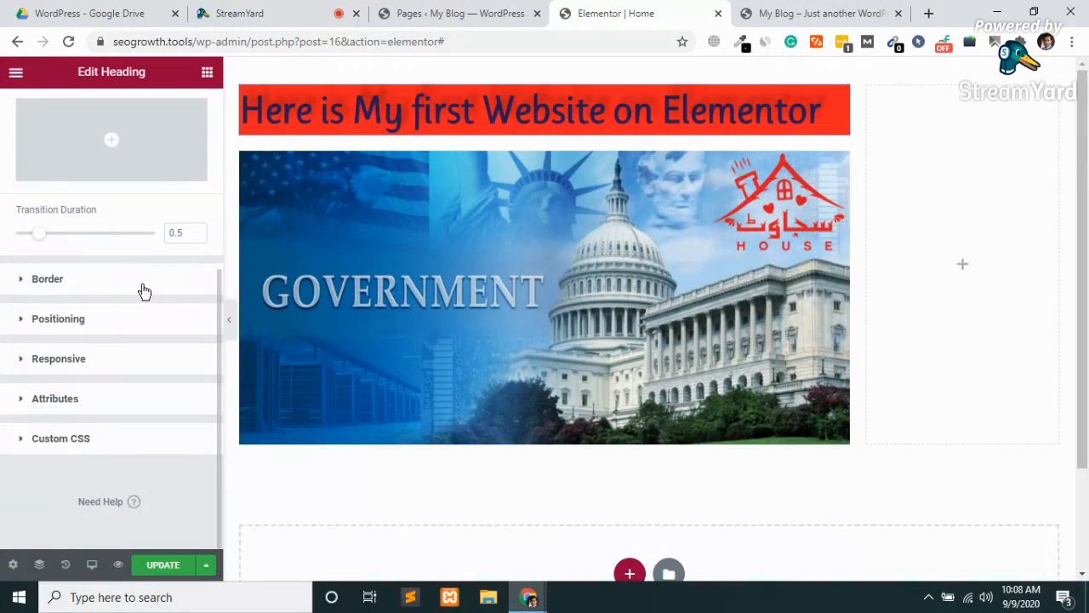
# Try the Solid, Double, Dotted and Dashed border types on the heading, ending with Groove
pyautogui.click(70, 283)
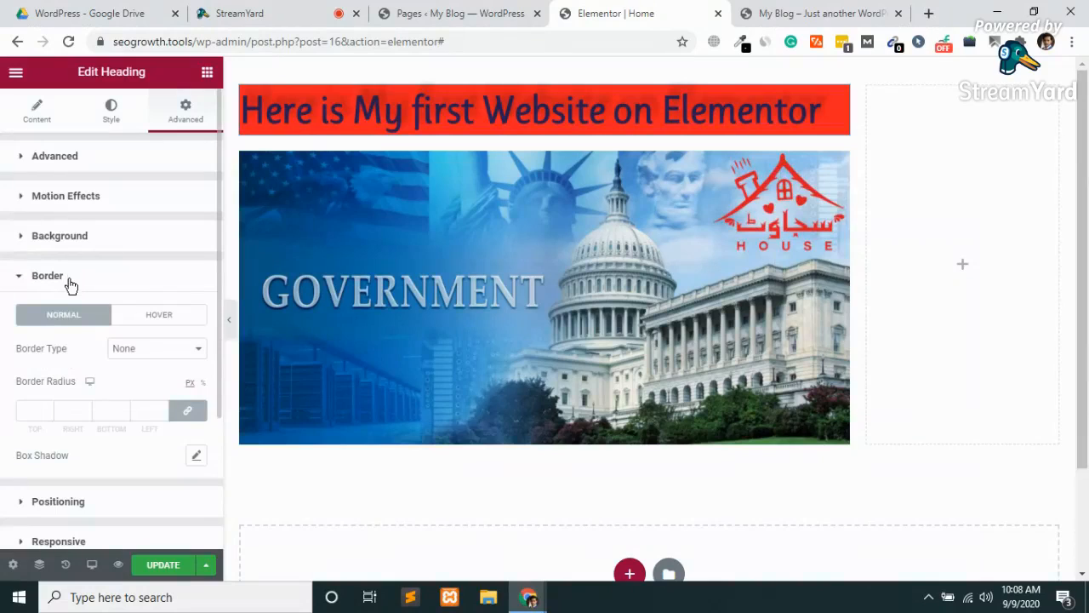
pyautogui.click(150, 352)
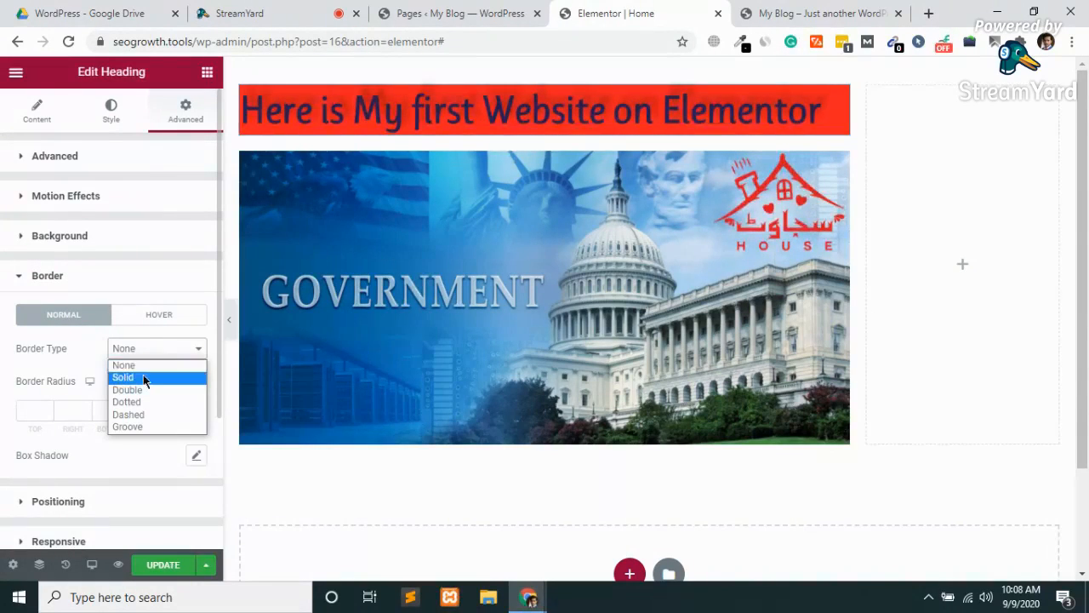
pyautogui.click(143, 376)
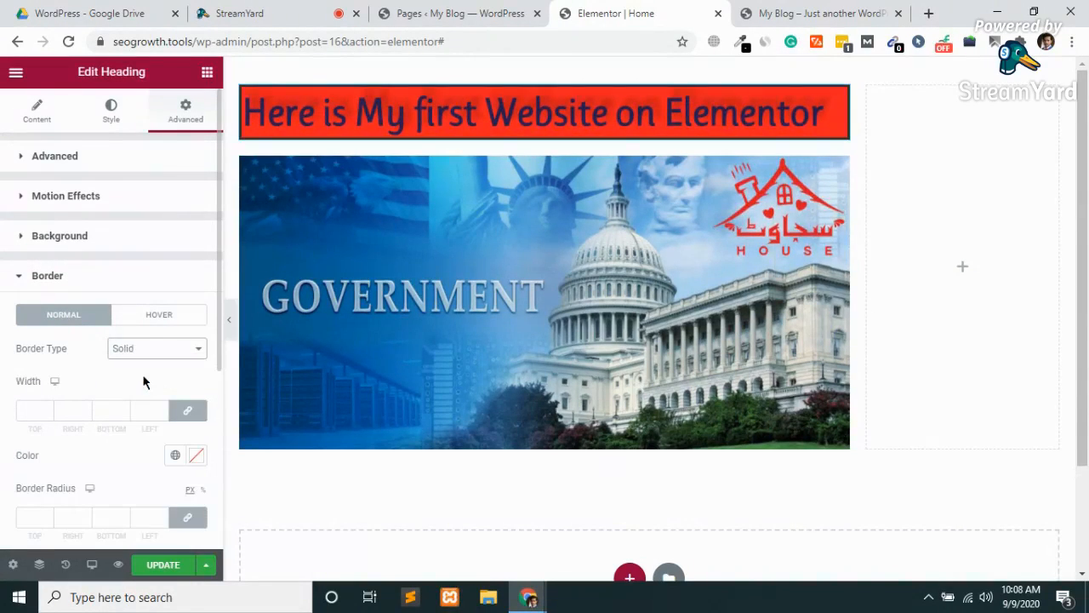
pyautogui.click(452, 509)
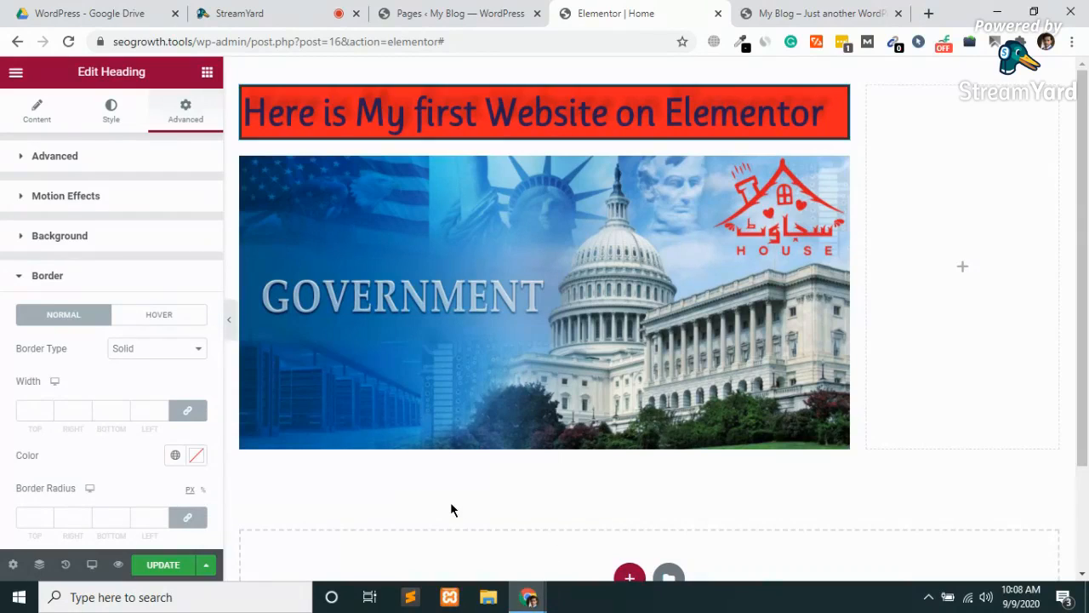
pyautogui.click(128, 351)
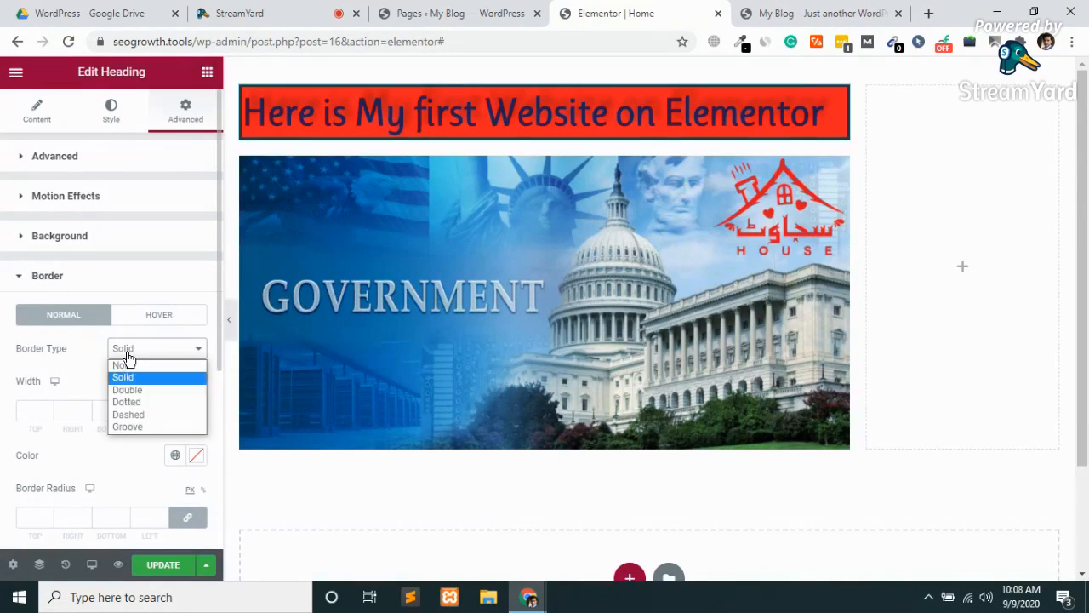
pyautogui.click(134, 392)
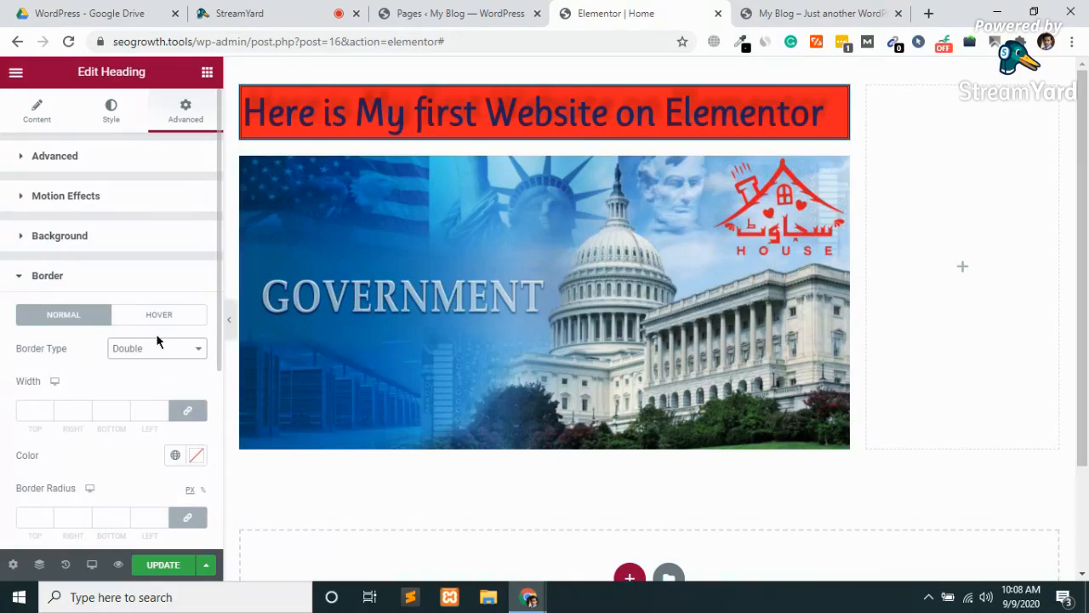
pyautogui.click(159, 345)
pyautogui.click(129, 403)
pyautogui.click(158, 349)
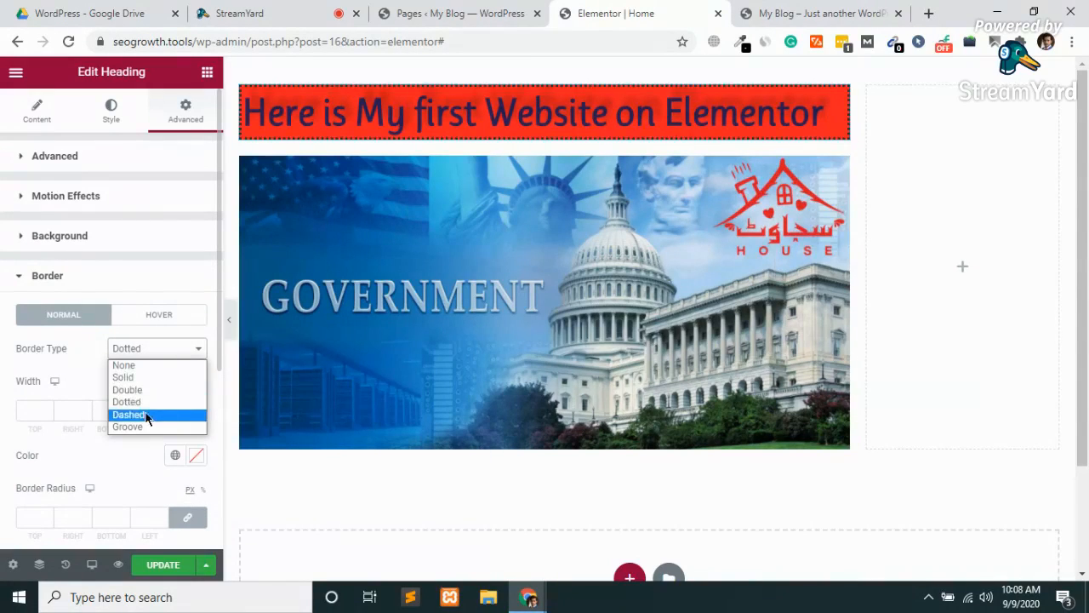
pyautogui.click(146, 413)
pyautogui.click(160, 350)
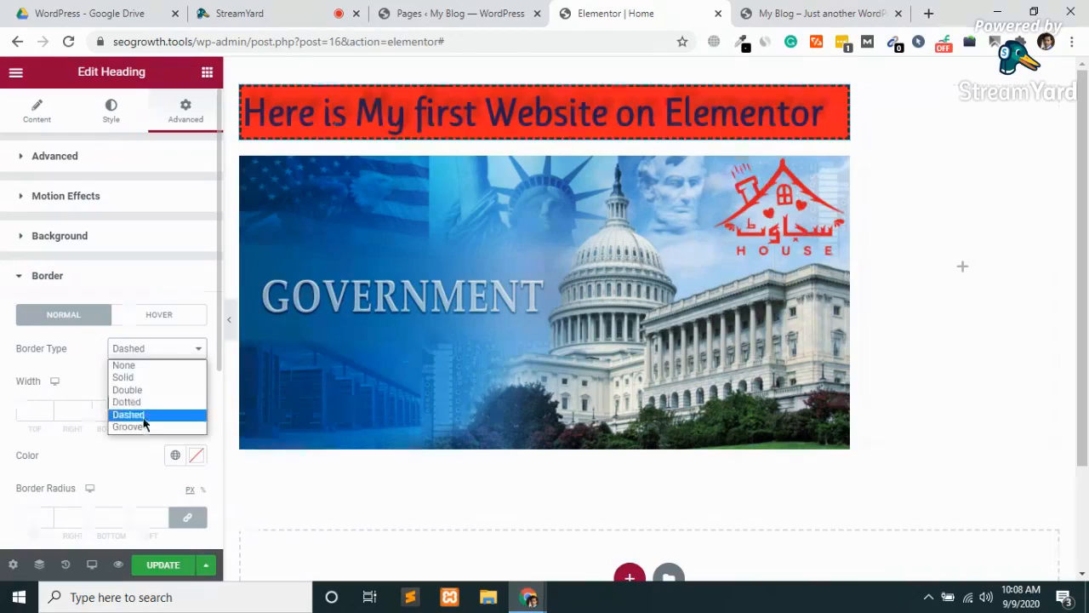
pyautogui.click(145, 420)
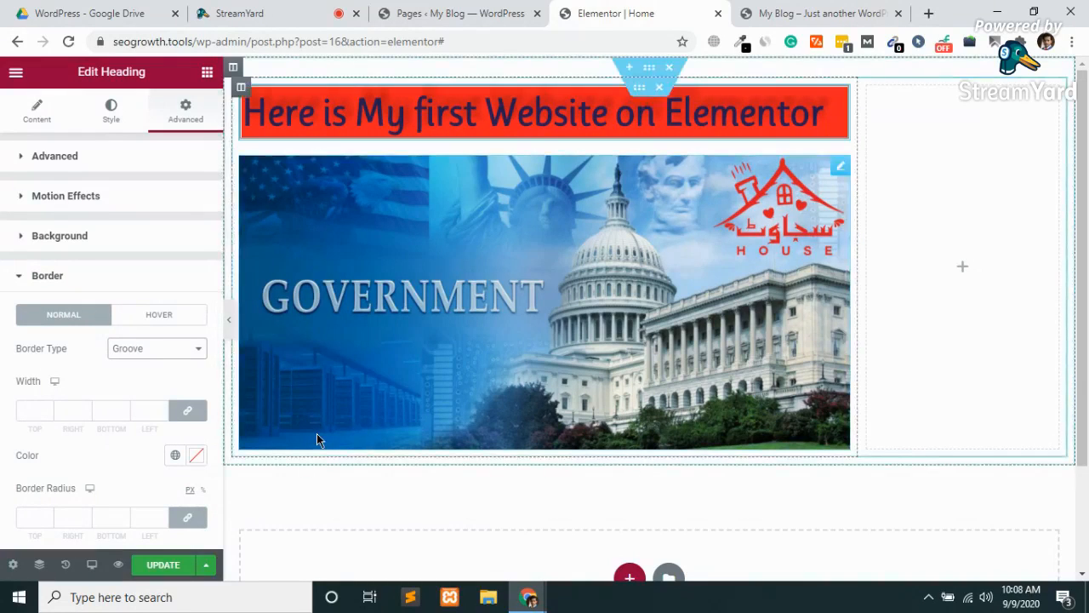
# Update the page and preview its changes, closing the old blog tab before returning to the Elementor editor
pyautogui.click(158, 566)
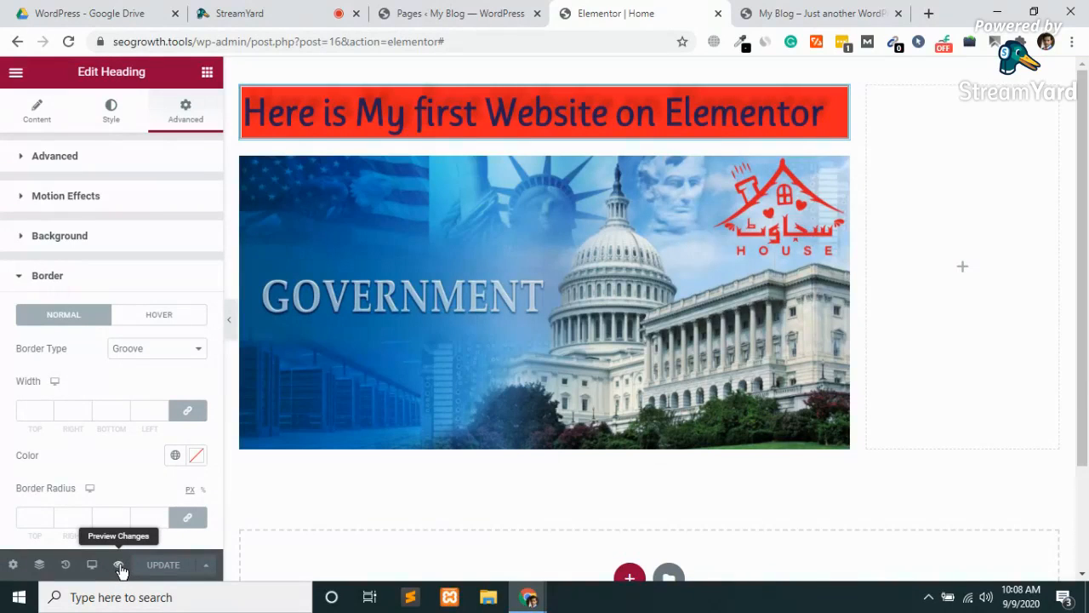
pyautogui.click(119, 566)
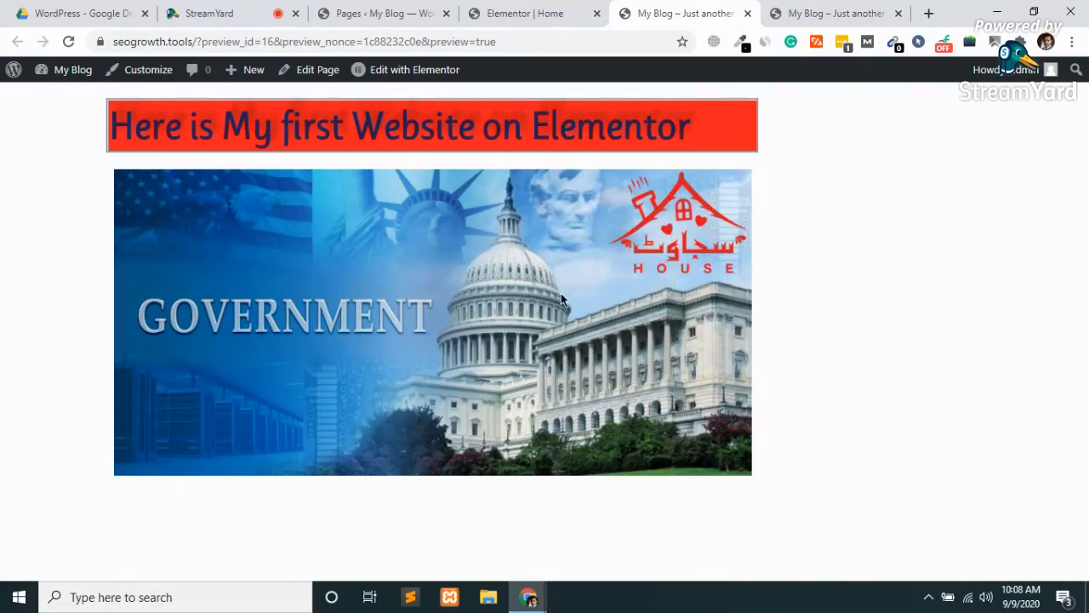
pyautogui.click(880, 11)
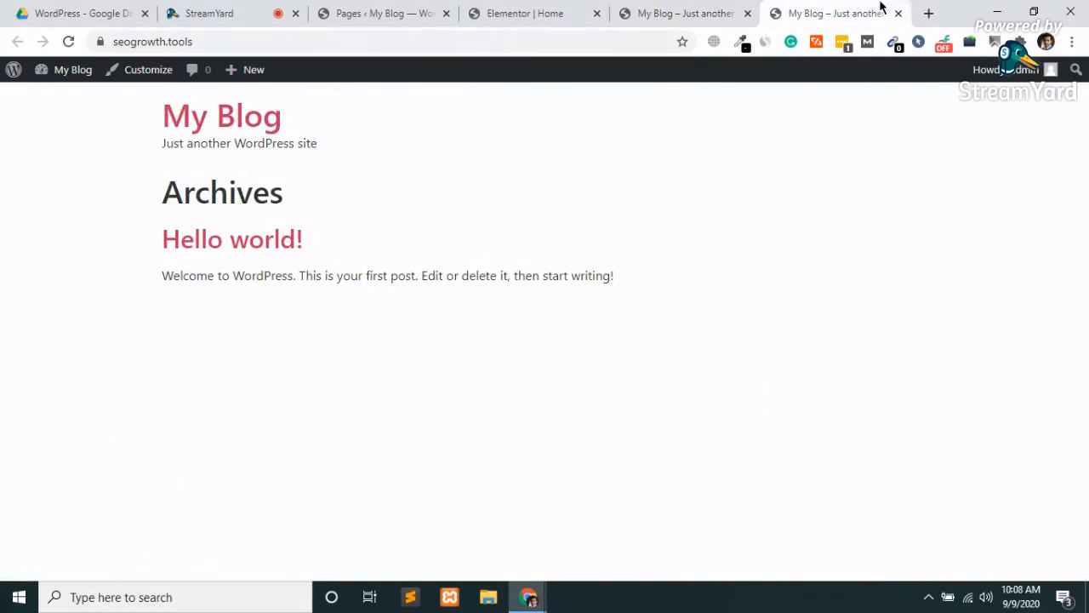
pyautogui.click(899, 12)
pyautogui.click(613, 13)
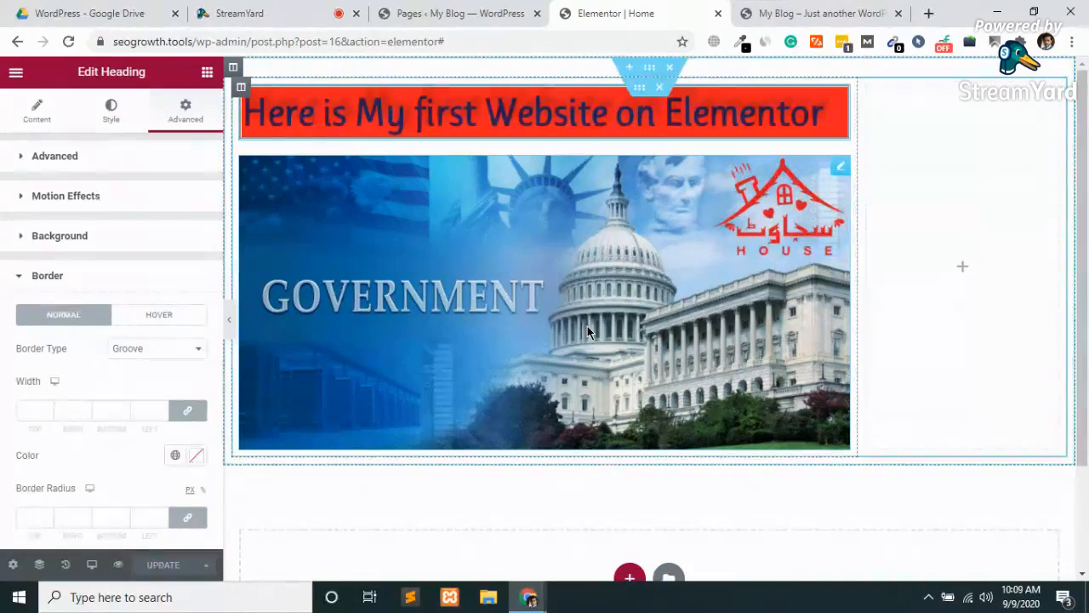
# Review the heading's content and style settings, including its text color
pyautogui.click(332, 108)
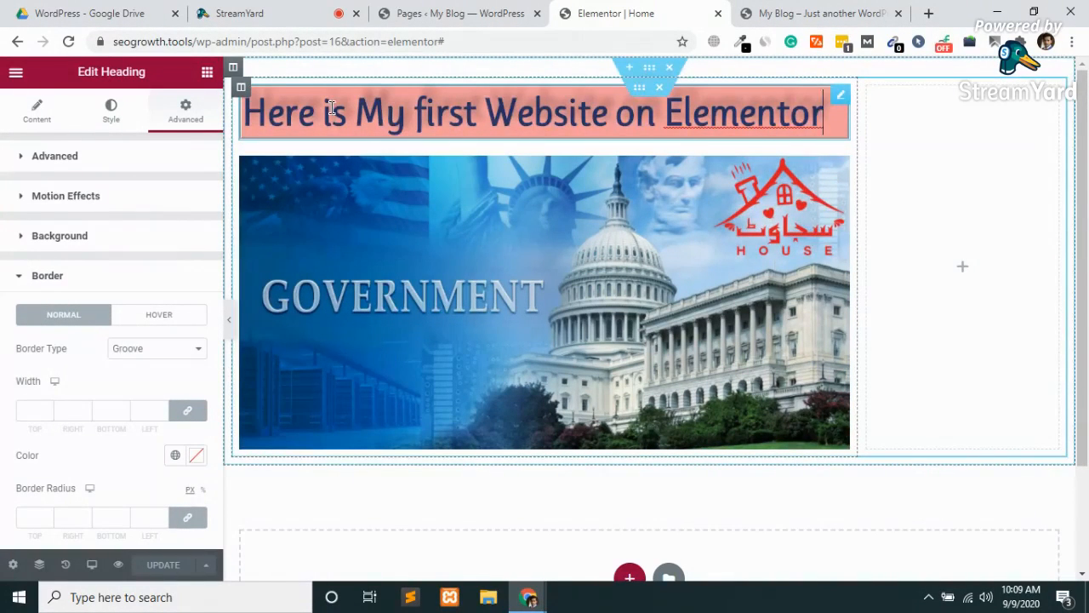
pyautogui.click(44, 114)
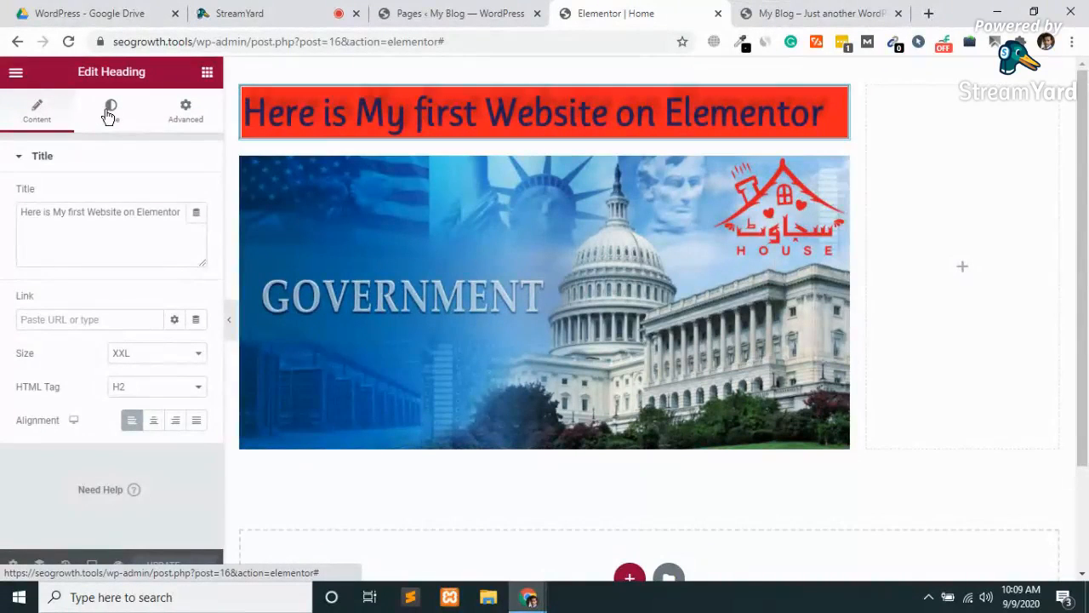
pyautogui.click(109, 114)
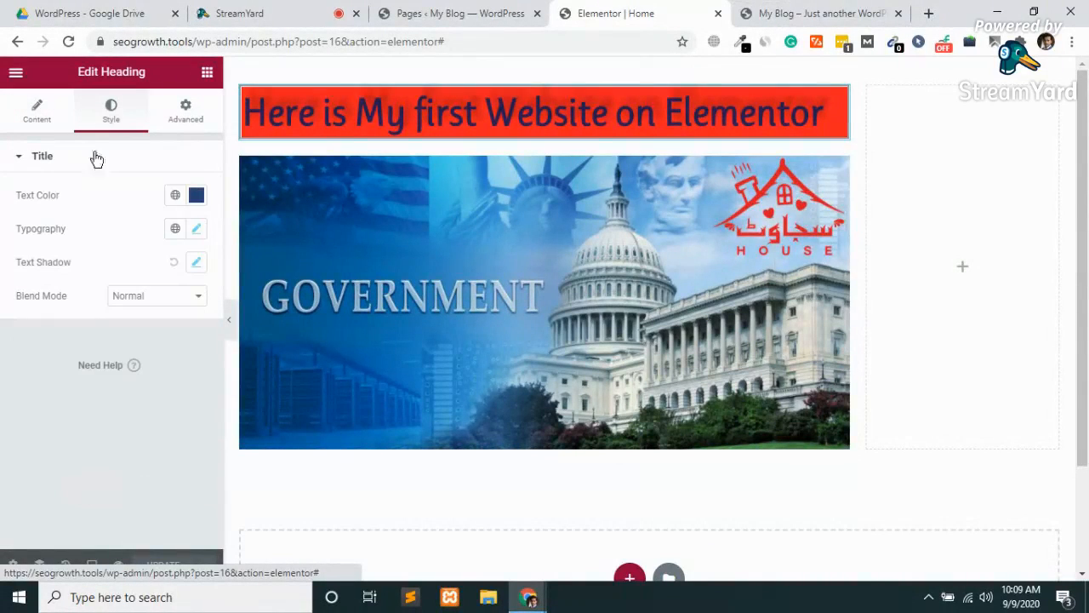
pyautogui.click(196, 196)
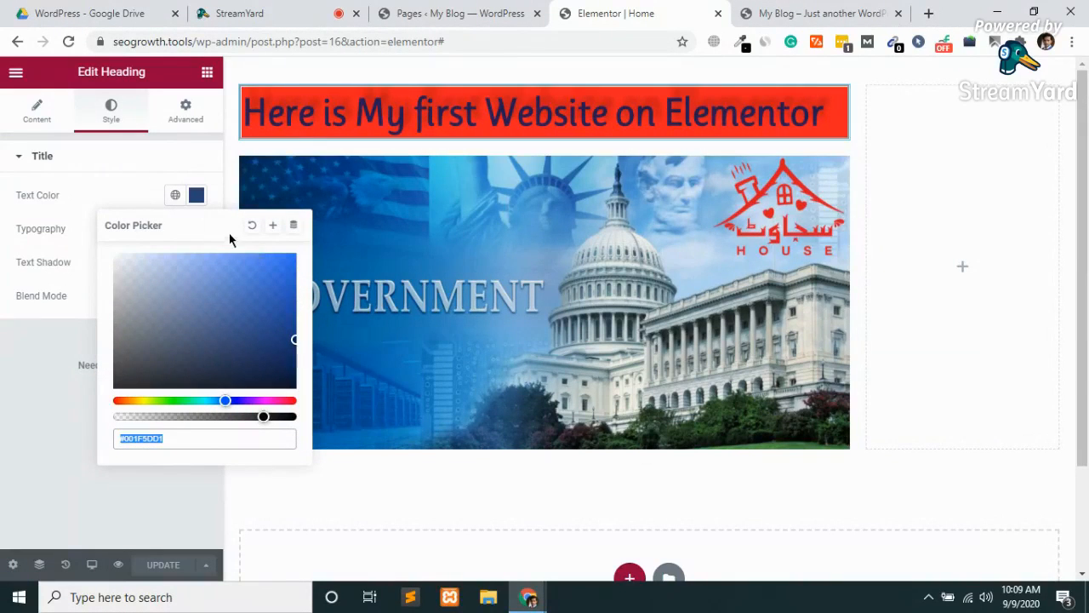
pyautogui.click(63, 452)
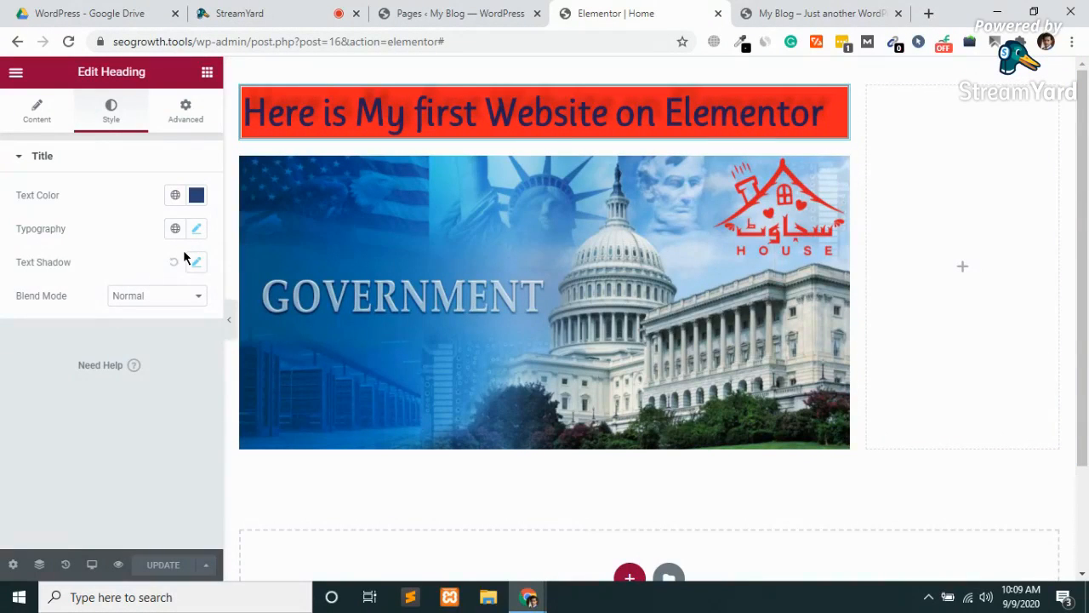
# Search the widgets for "an" and try the locked Animated Headline widget
pyautogui.click(207, 74)
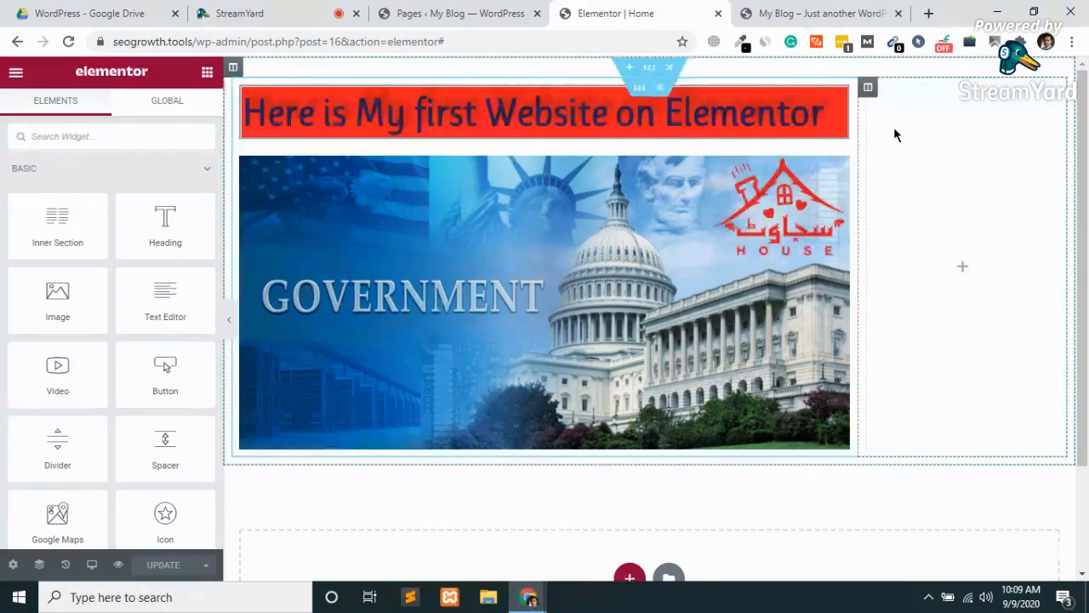
pyautogui.click(60, 136)
pyautogui.write('an')
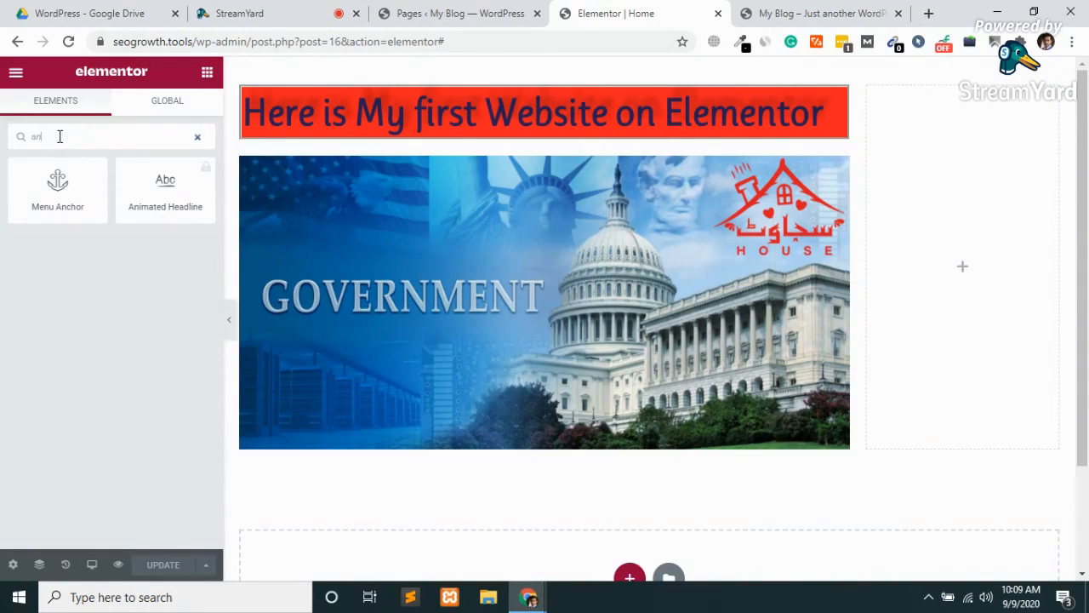
pyautogui.click(167, 194)
pyautogui.click(106, 271)
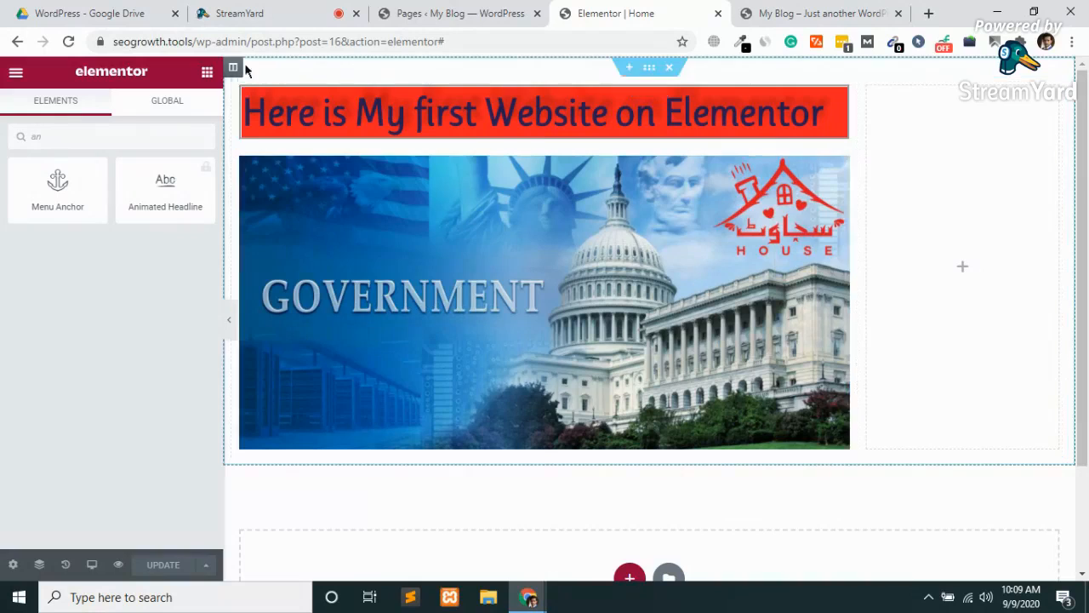
# Switch to the WordPress admin and open the upload form for adding a new plugin
pyautogui.click(476, 10)
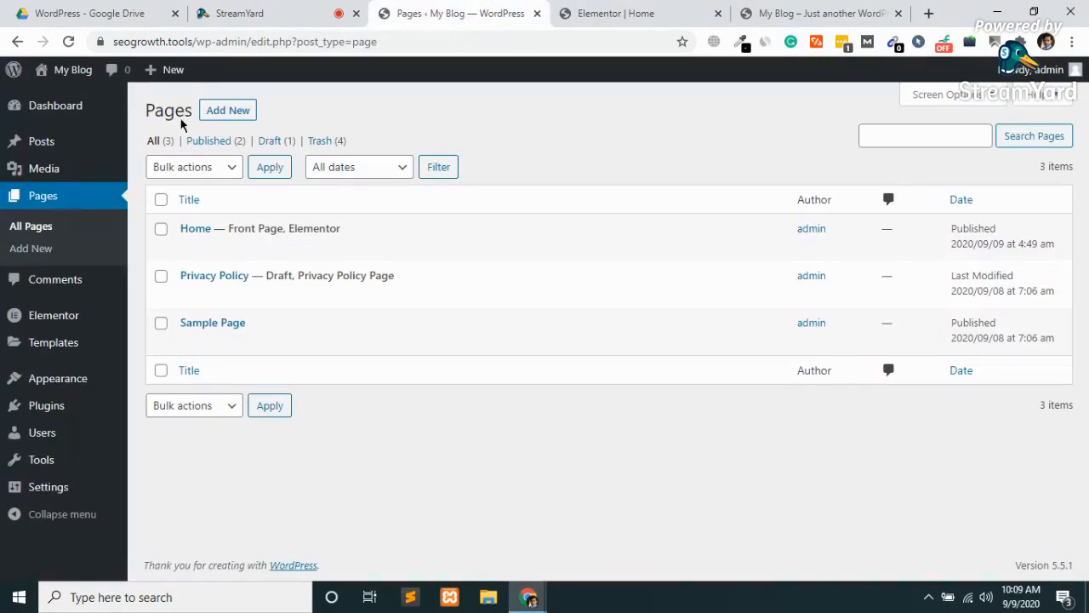
pyautogui.click(58, 408)
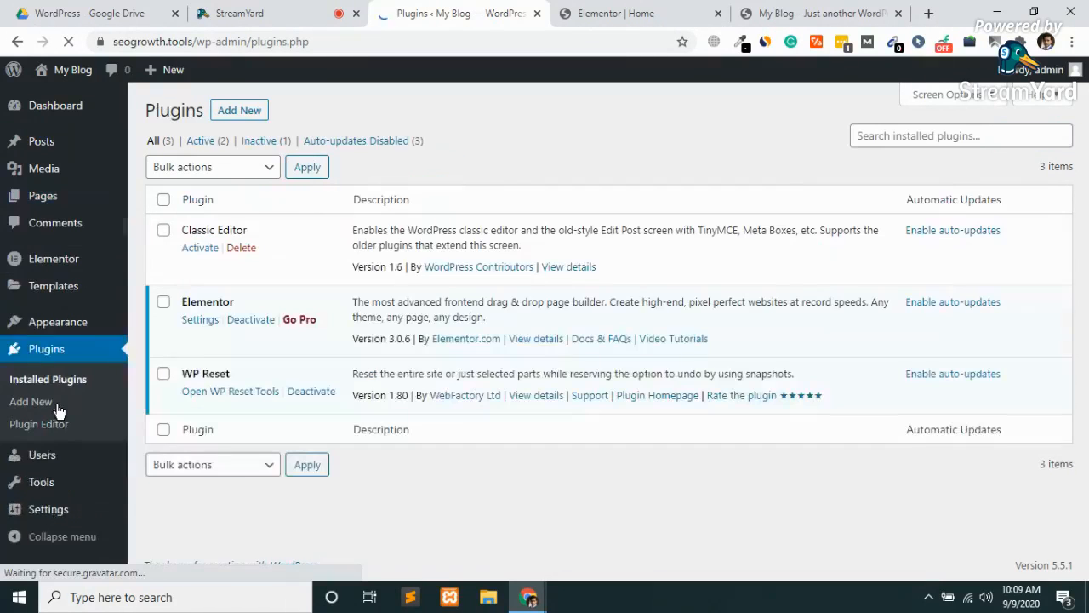
pyautogui.click(242, 111)
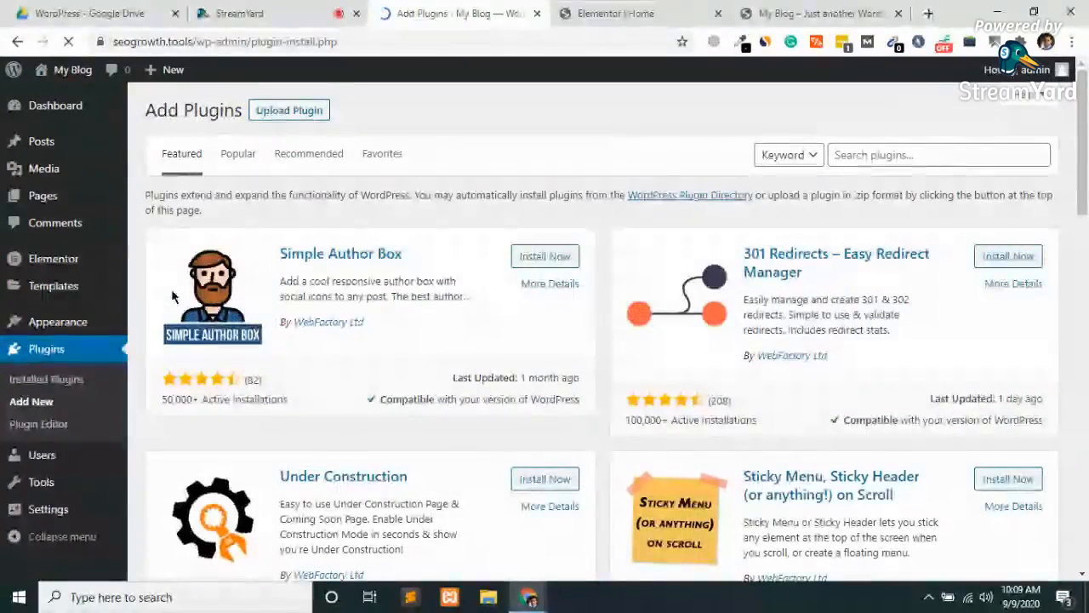
pyautogui.click(302, 111)
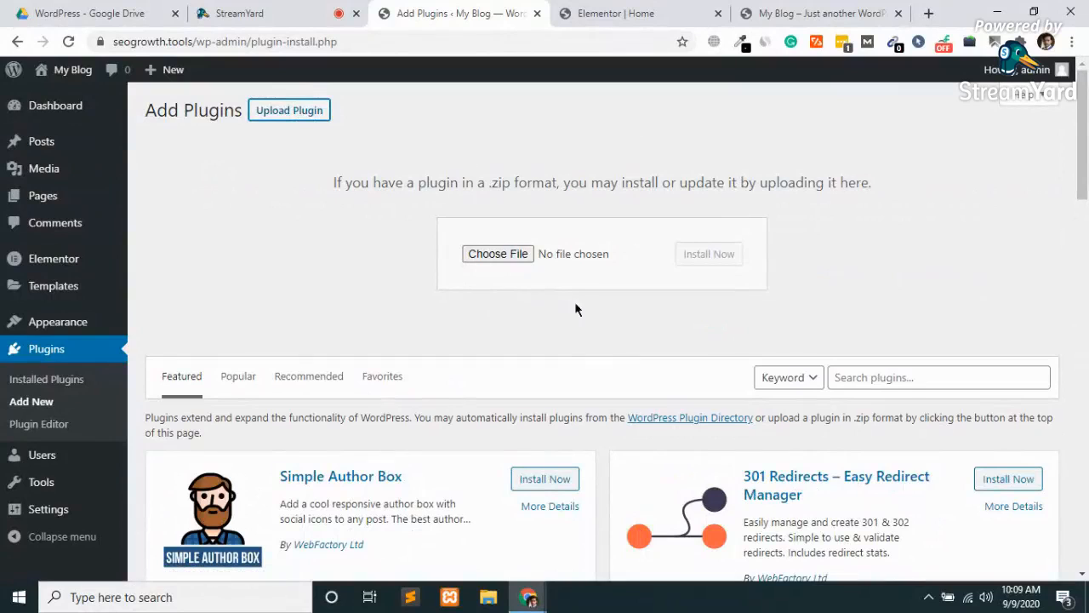
# Choose elementor-pro.zip from the Downloads folder and install it as a plugin
pyautogui.click(511, 256)
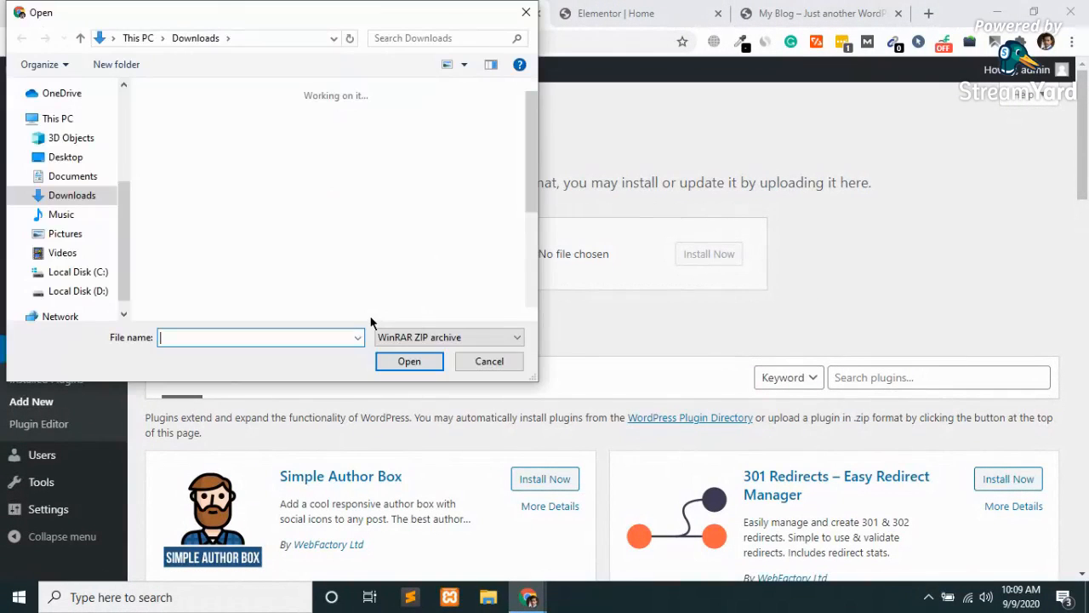
pyautogui.click(277, 294)
pyautogui.press('e')
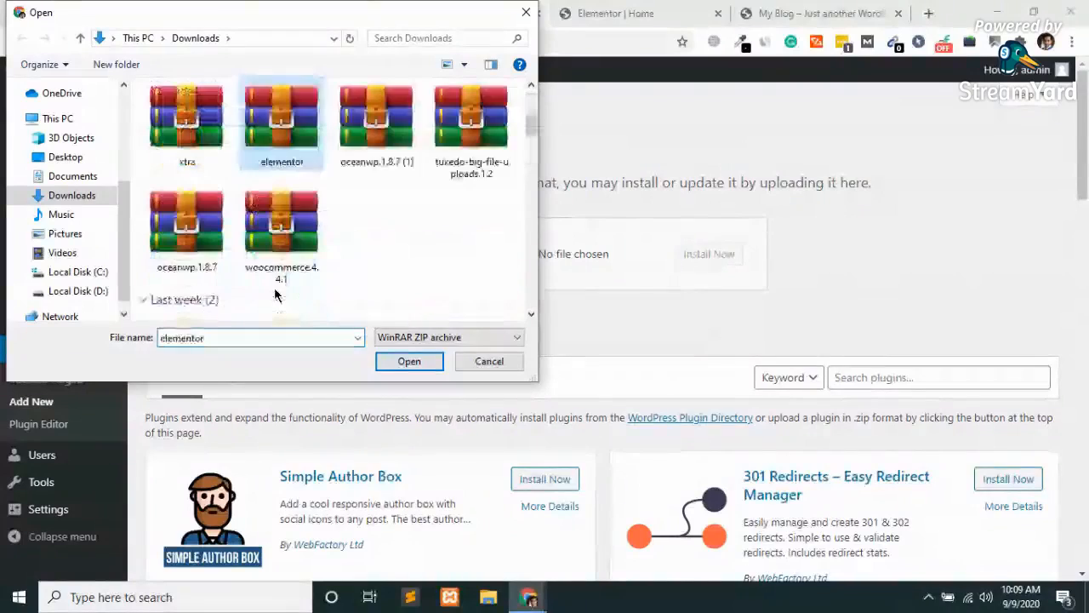
pyautogui.press('e')
pyautogui.press('e')
pyautogui.press('e')
pyautogui.press('e')
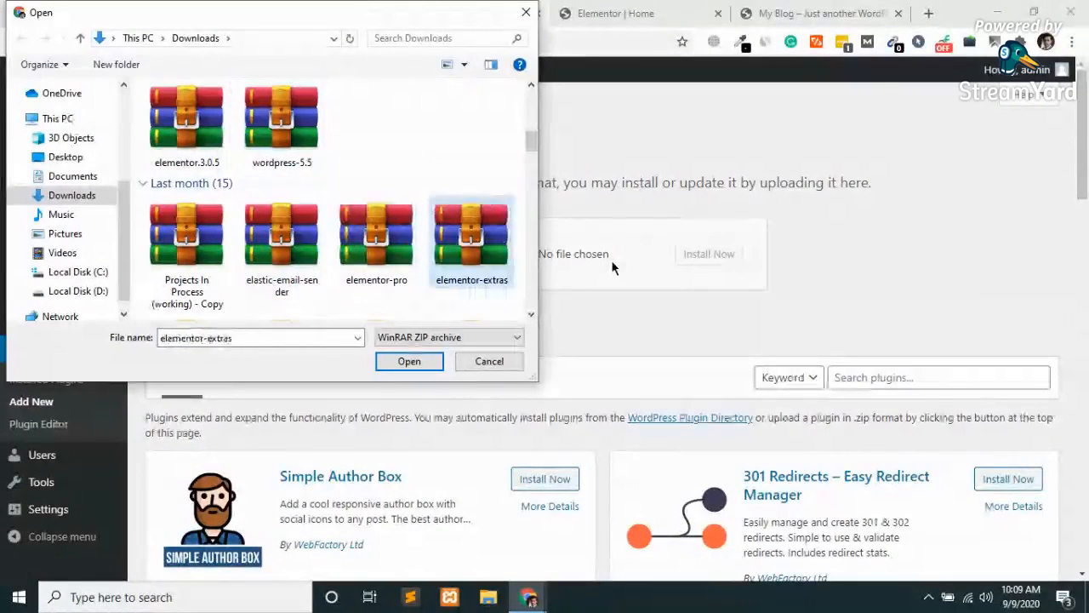
pyautogui.doubleClick(377, 254)
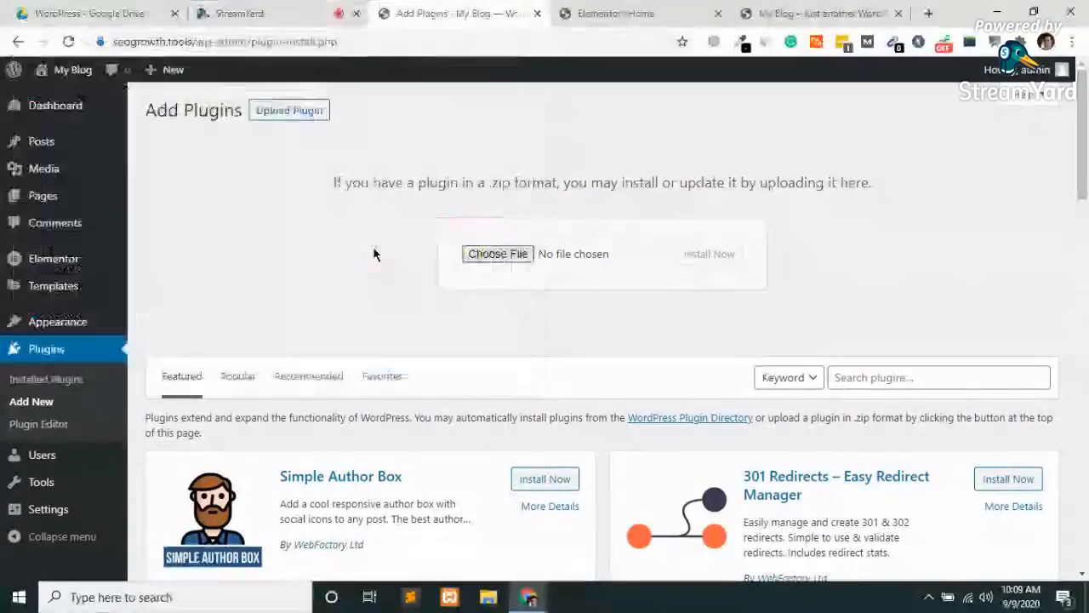
pyautogui.click(737, 255)
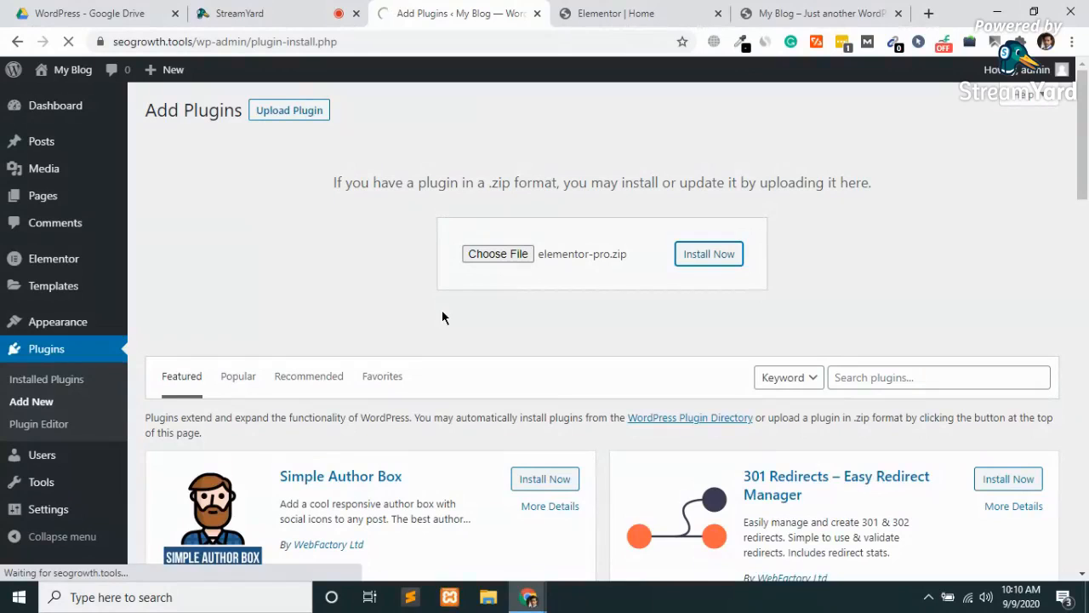
# Open dapper.reviews in a new browser tab and go to its article on the top 9 best hot plates
pyautogui.click(803, 10)
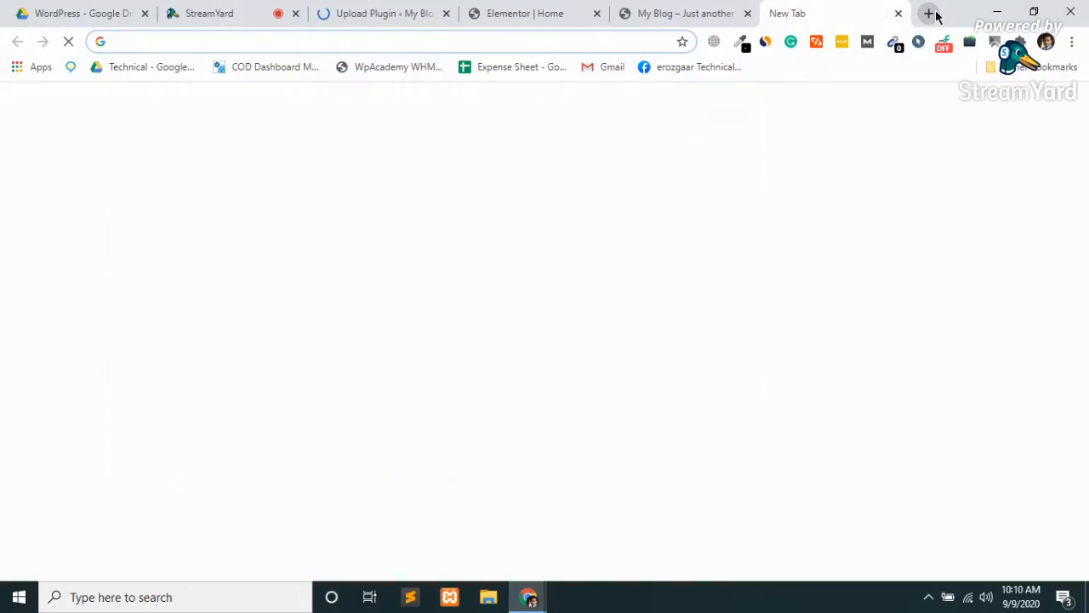
pyautogui.write('dapper.reviews')
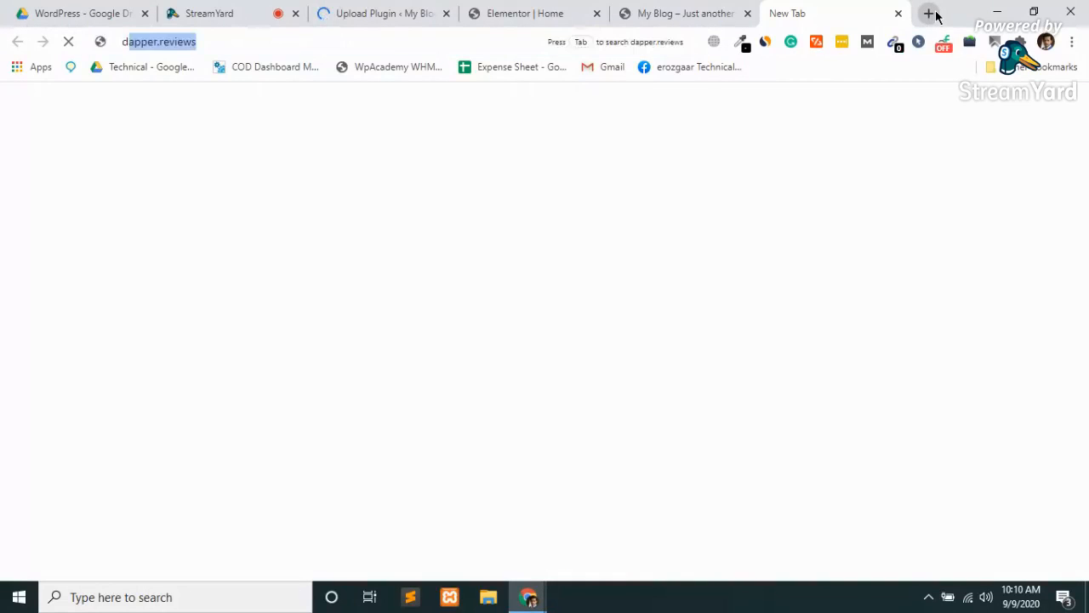
pyautogui.press('Return')
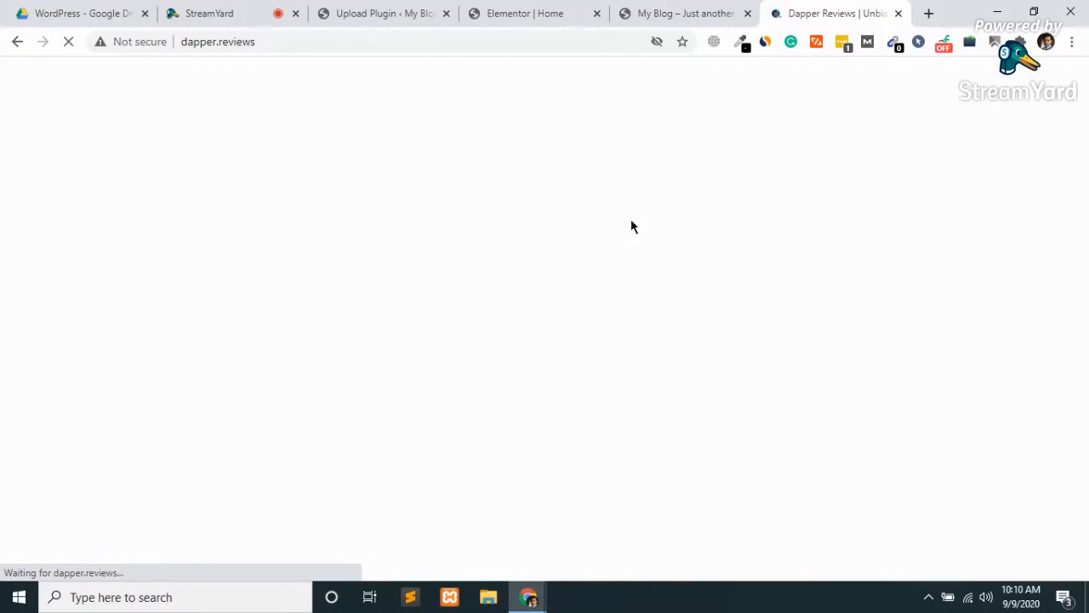
pyautogui.scroll(-12, 311, 403)
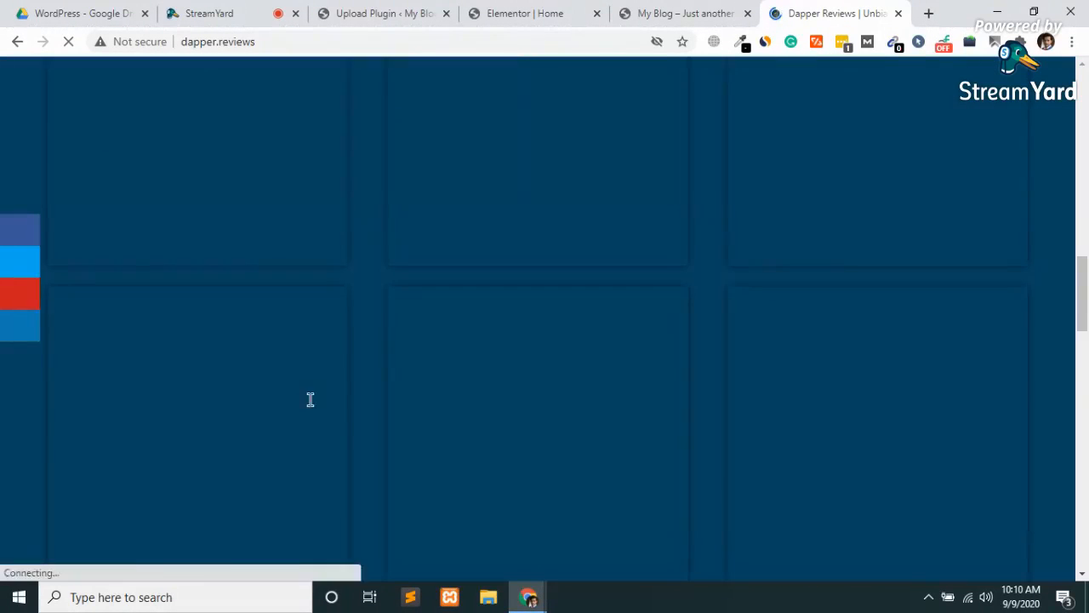
pyautogui.scroll(3, 312, 407)
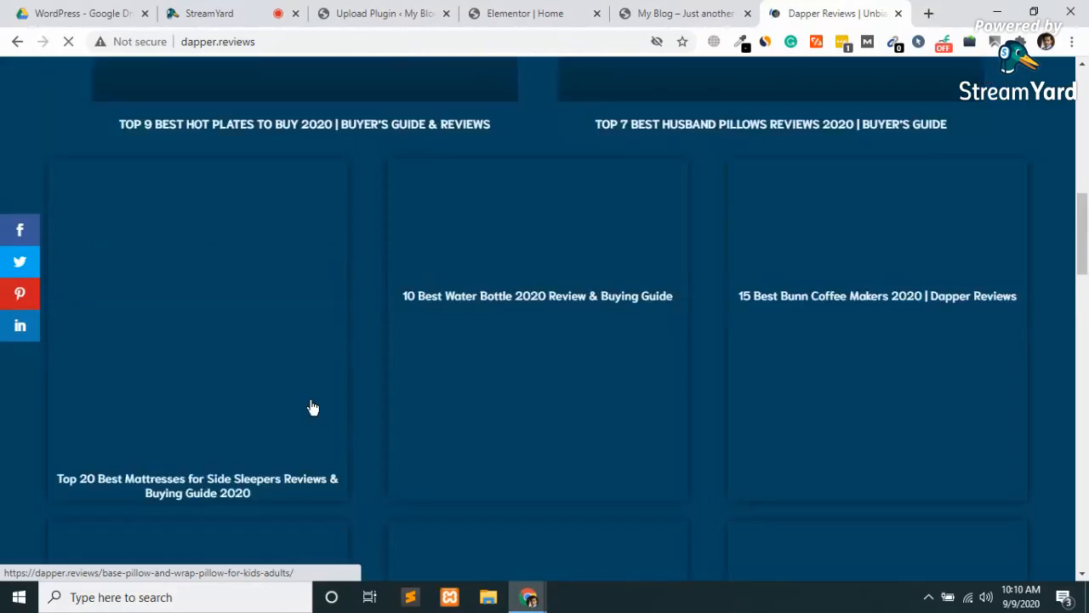
pyautogui.scroll(2, 335, 318)
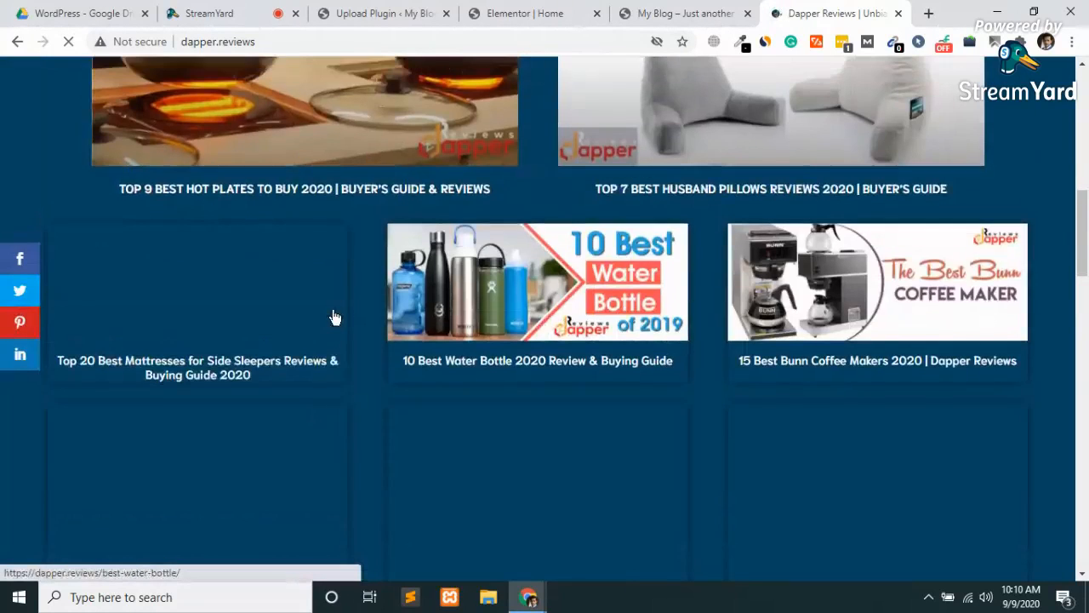
pyautogui.click(309, 201)
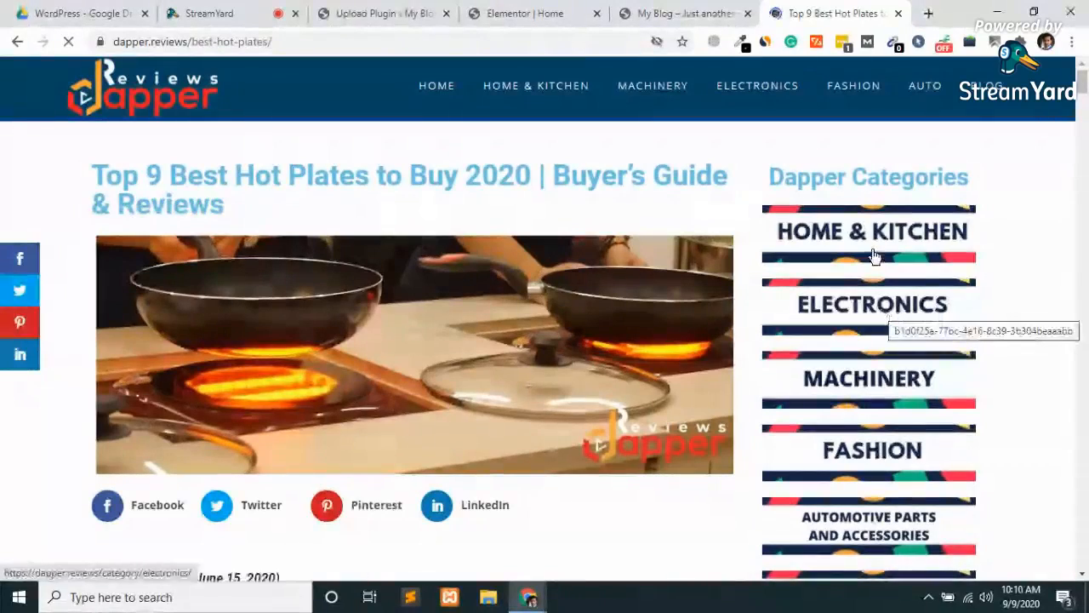
# Save the Home & Kitchen and Electronics category banner images from the article page to the Downloads folder
pyautogui.rightClick(874, 256)
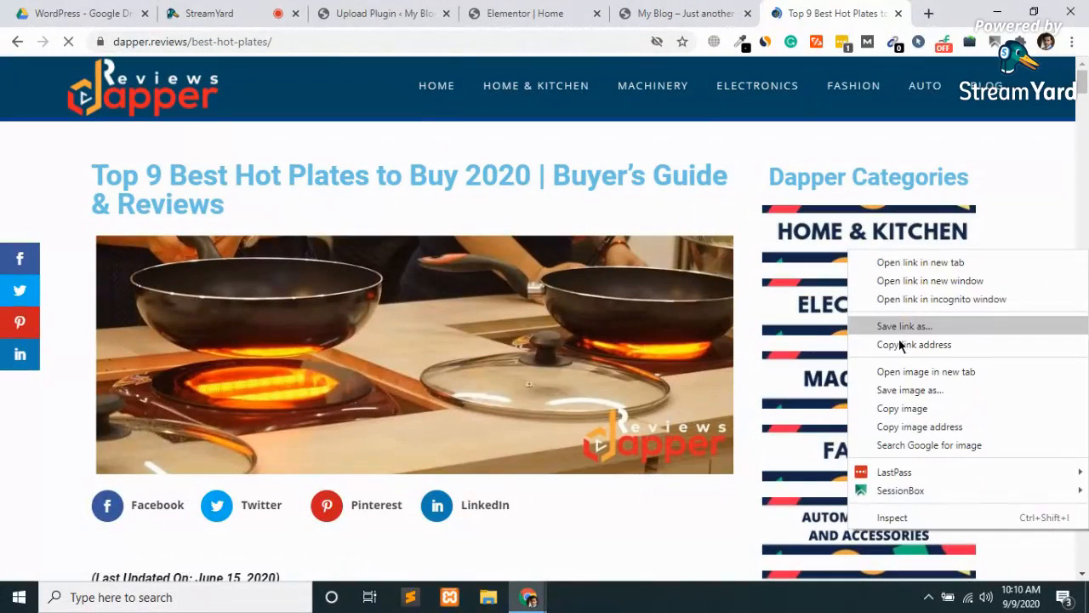
pyautogui.click(913, 391)
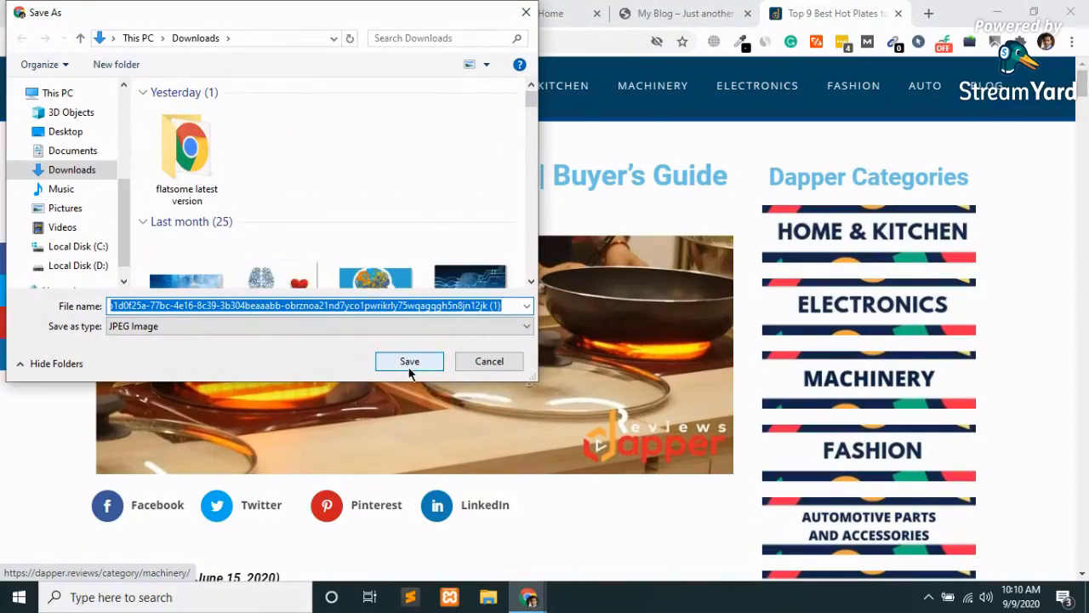
pyautogui.click(409, 361)
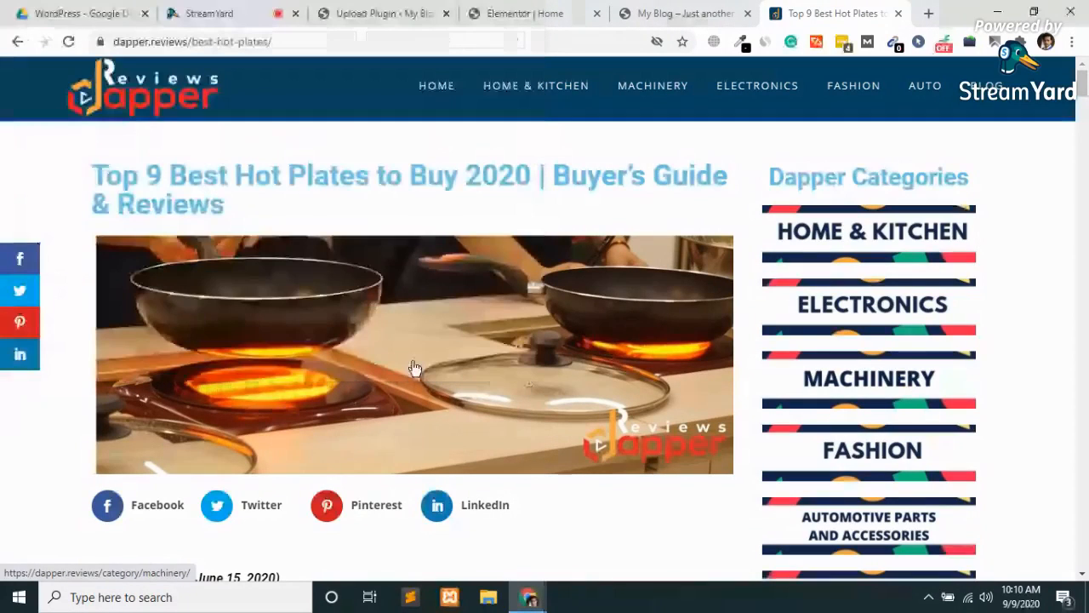
pyautogui.rightClick(885, 296)
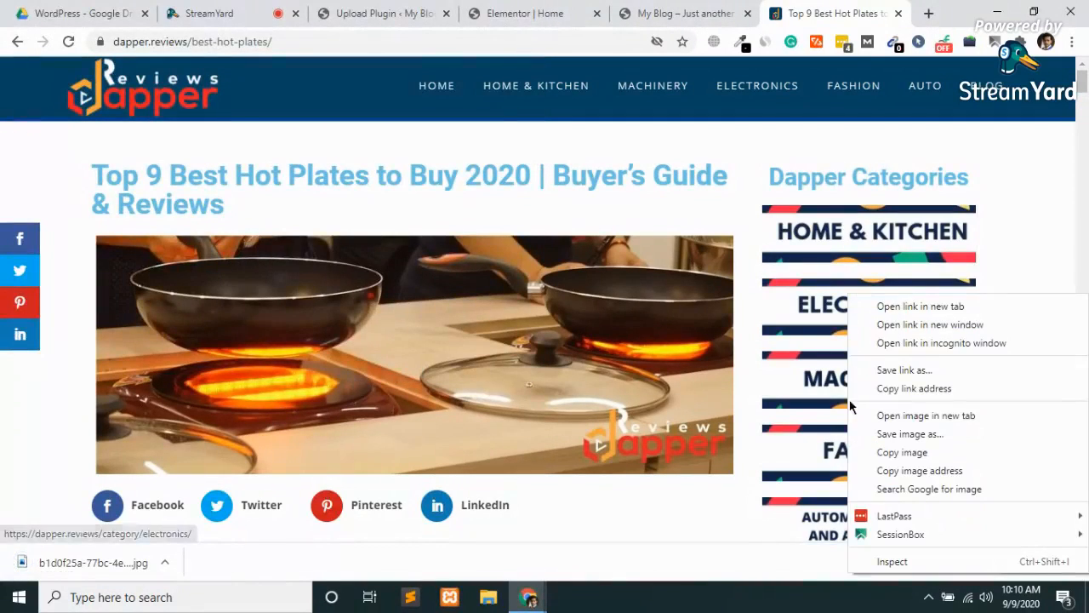
pyautogui.click(903, 435)
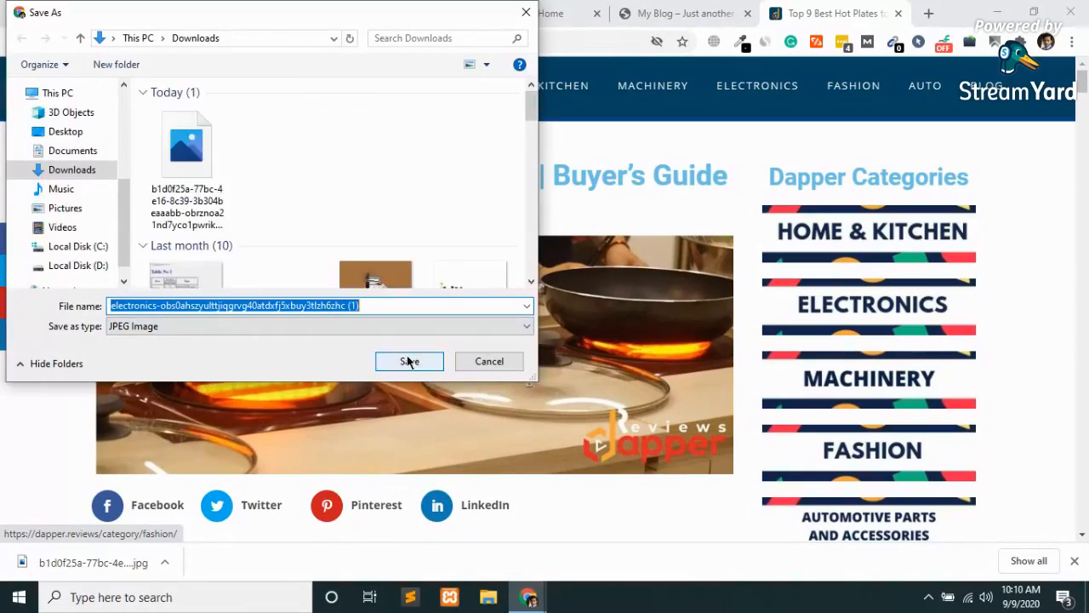
pyautogui.click(410, 361)
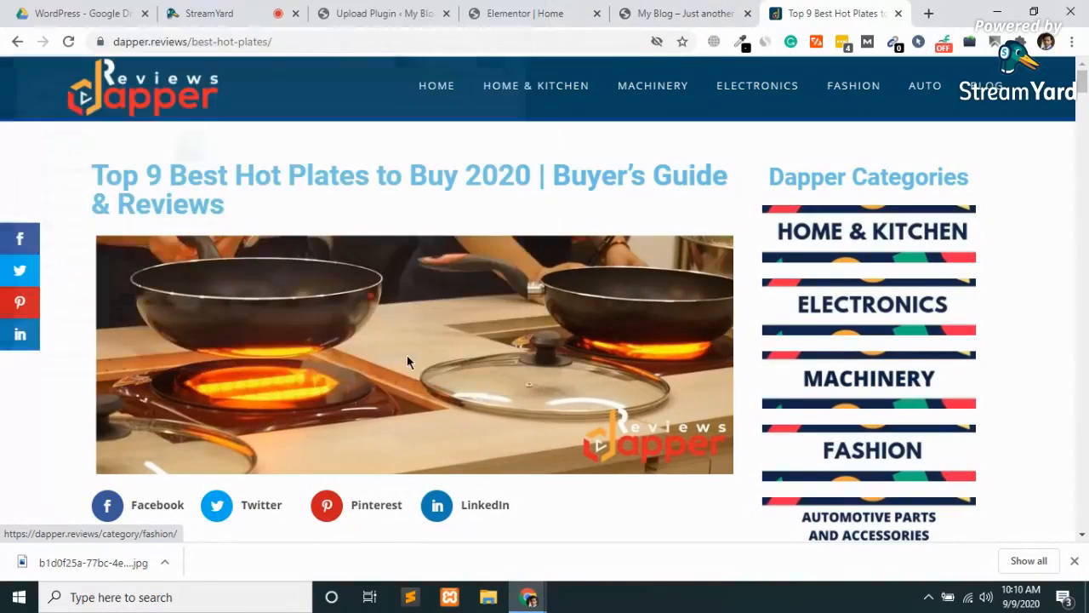
# Save the Machinery and Fashion category banner images to the Downloads folder
pyautogui.rightClick(855, 382)
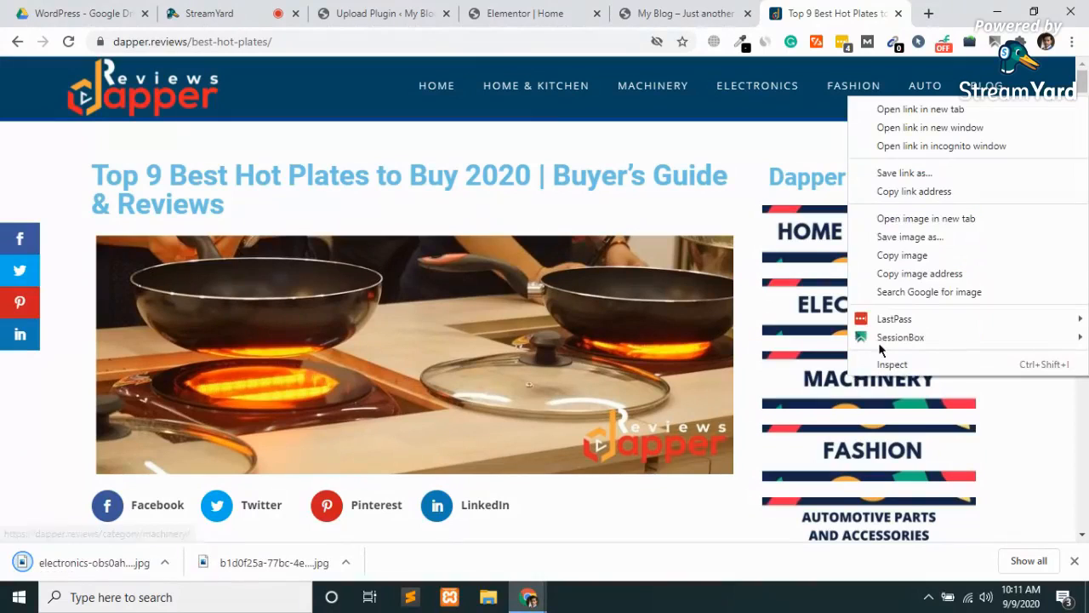
pyautogui.click(895, 240)
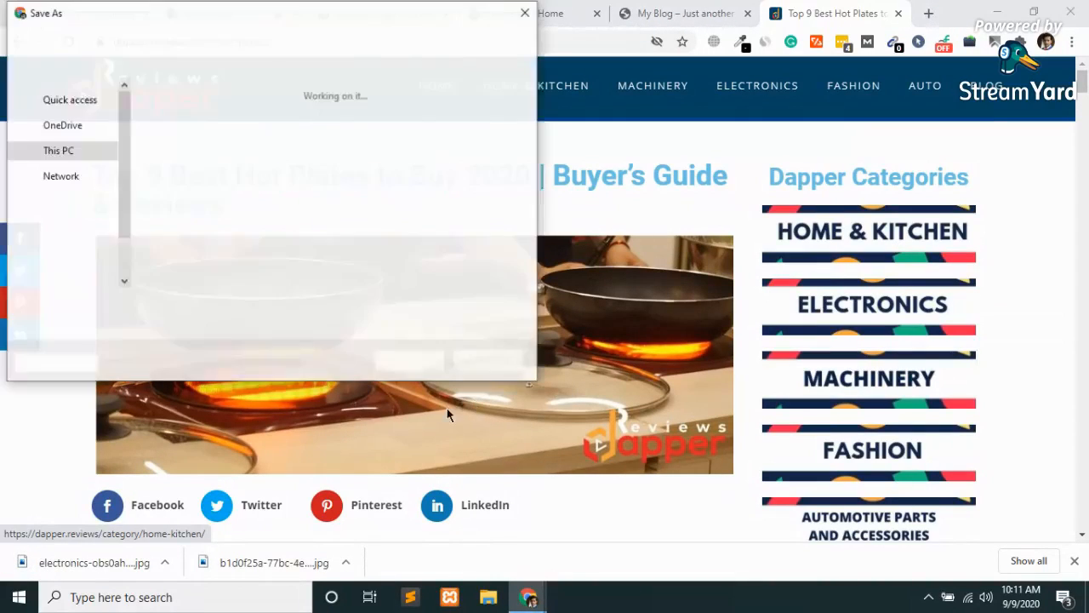
pyautogui.click(407, 362)
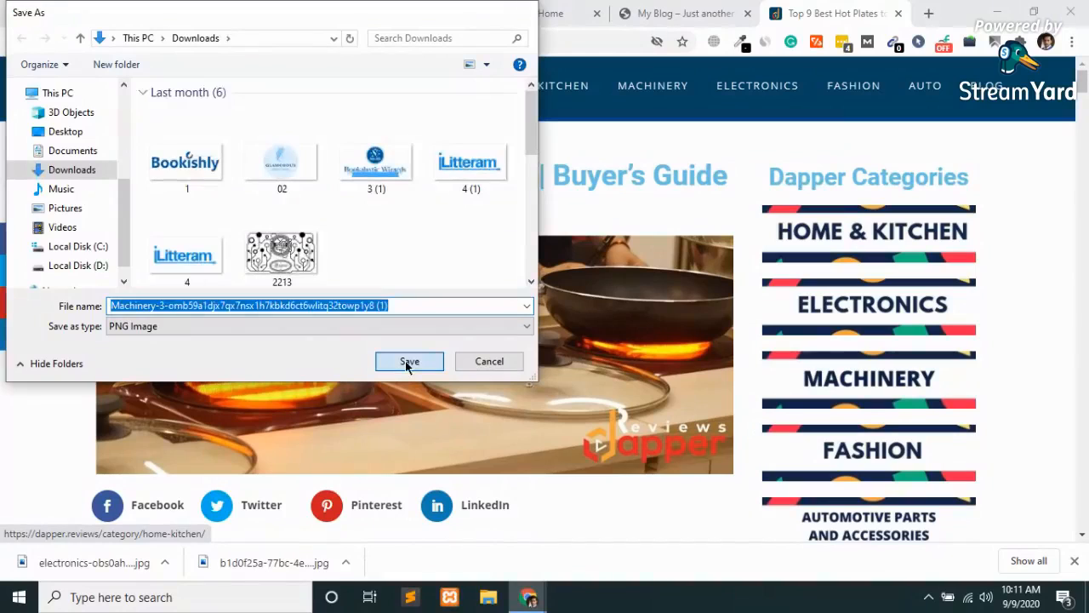
pyautogui.rightClick(850, 458)
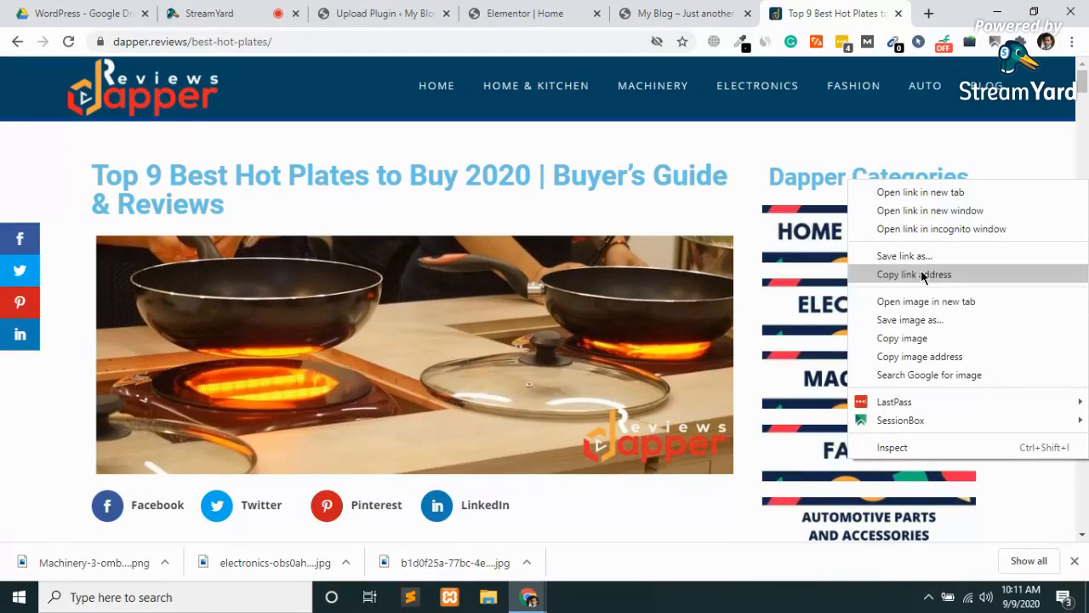
pyautogui.click(909, 328)
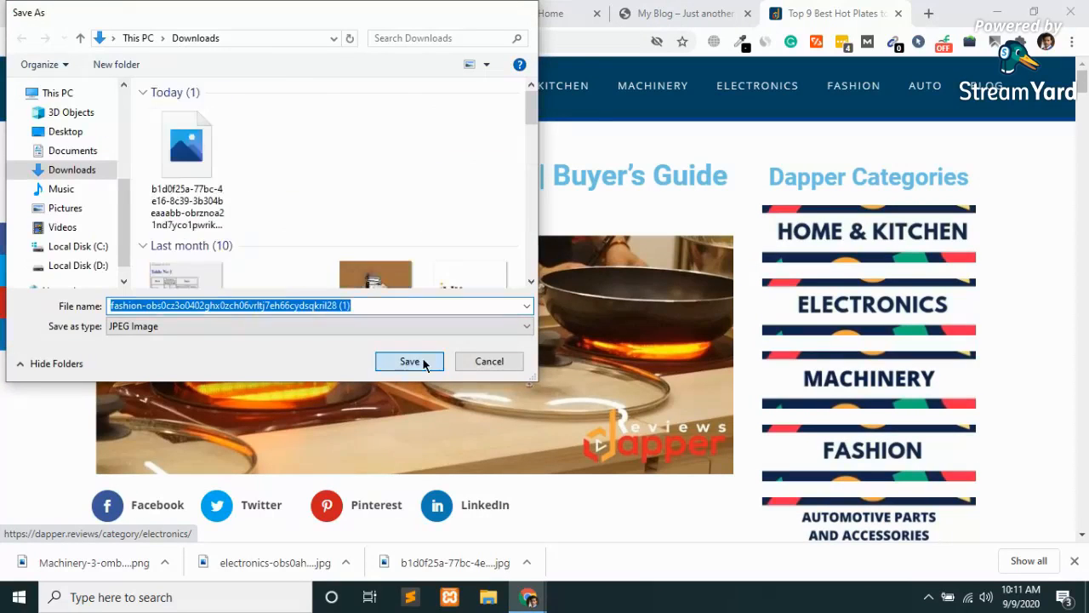
pyautogui.click(425, 363)
# Save the Automotive Parts and Accessories and Health & Fitness category banner images to the Downloads folder
pyautogui.scroll(-2, 853, 460)
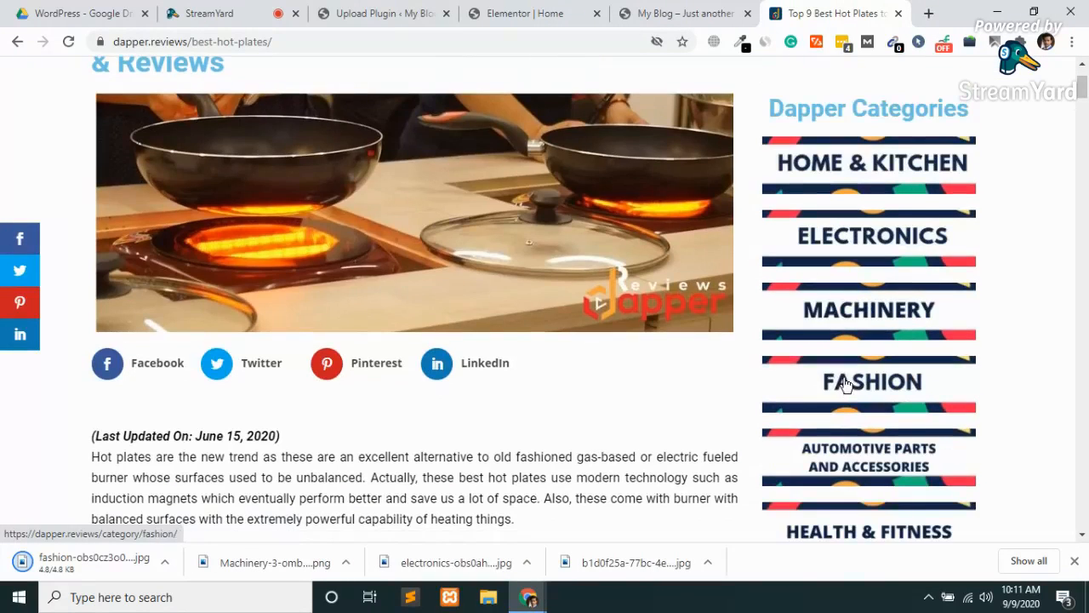
pyautogui.rightClick(848, 451)
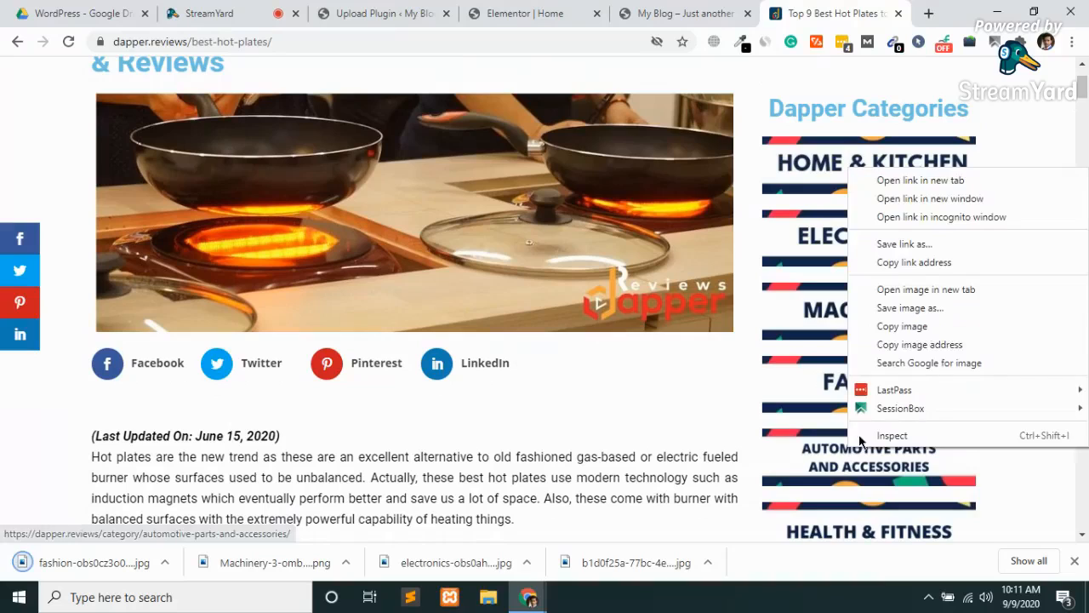
pyautogui.click(895, 309)
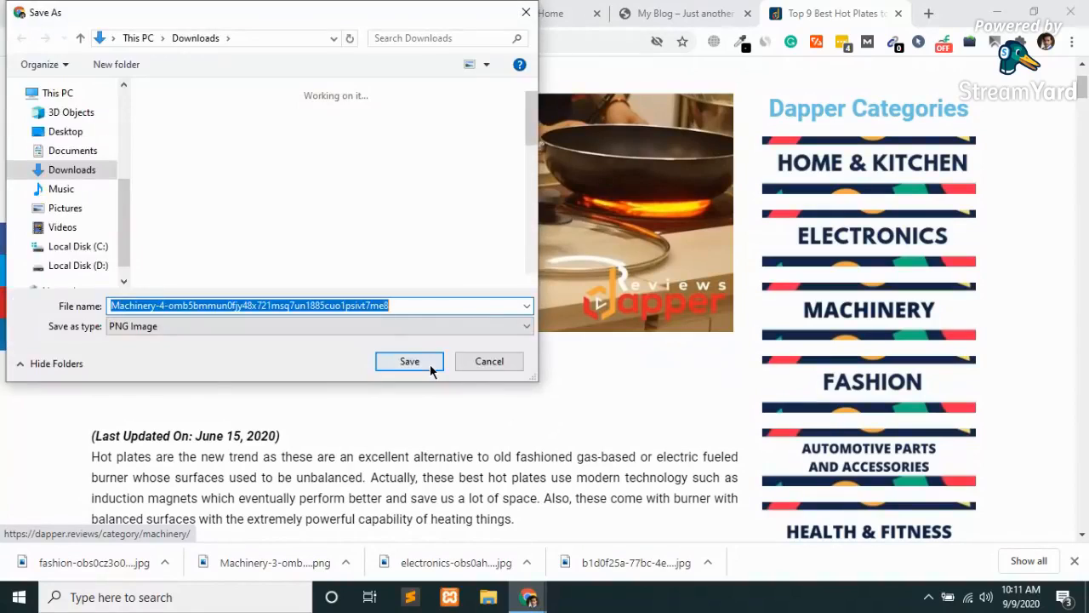
pyautogui.click(430, 364)
pyautogui.rightClick(834, 531)
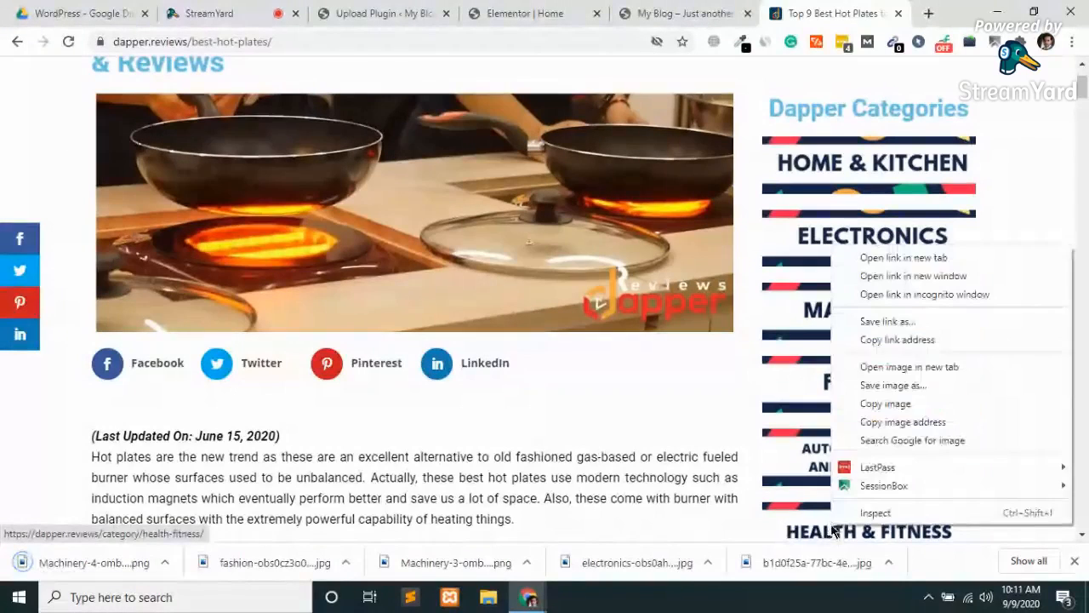
pyautogui.click(895, 387)
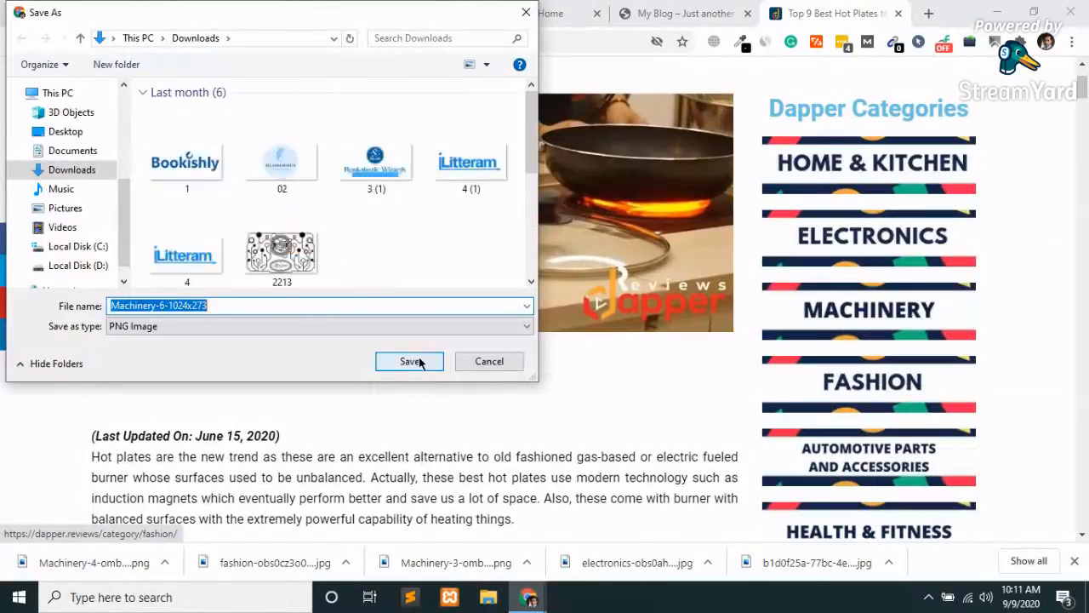
pyautogui.click(419, 361)
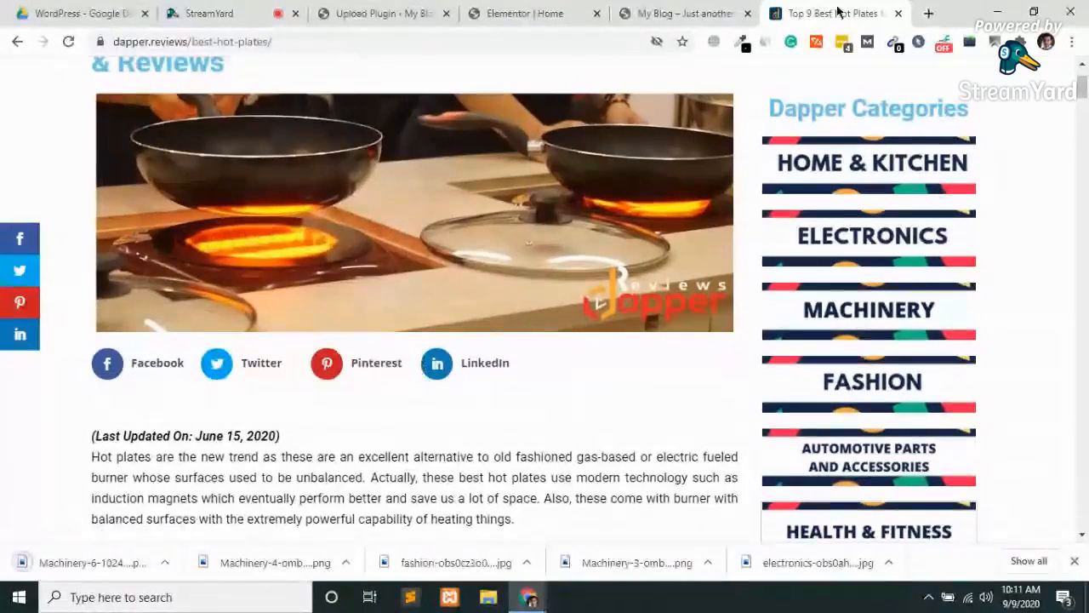
# Check the global widgets in the Elementor editor and activate the installed Elementor Pro plugin in the WordPress admin
pyautogui.click(547, 9)
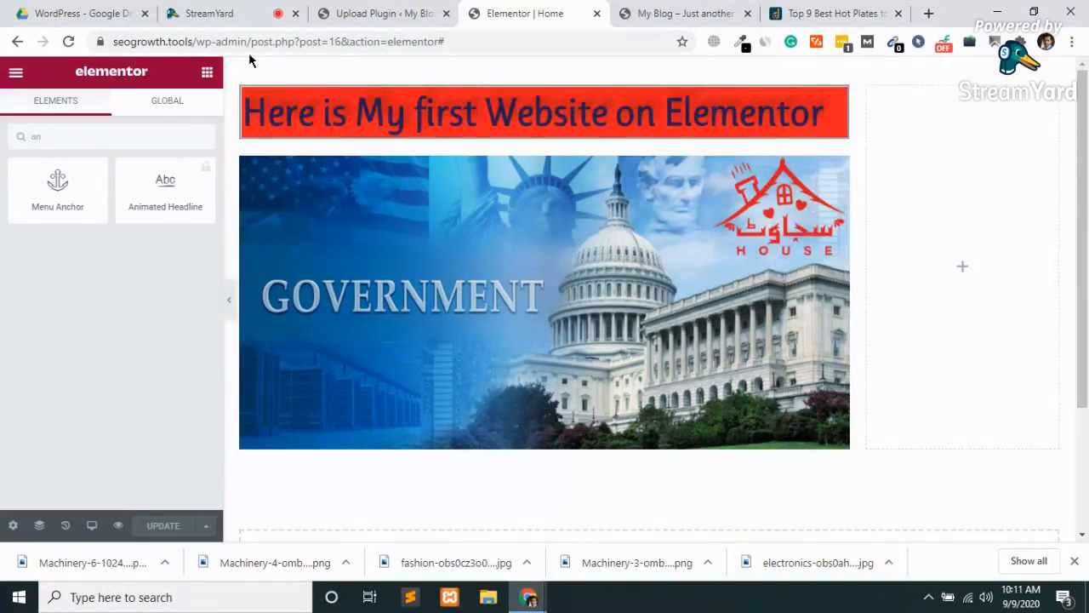
pyautogui.click(154, 110)
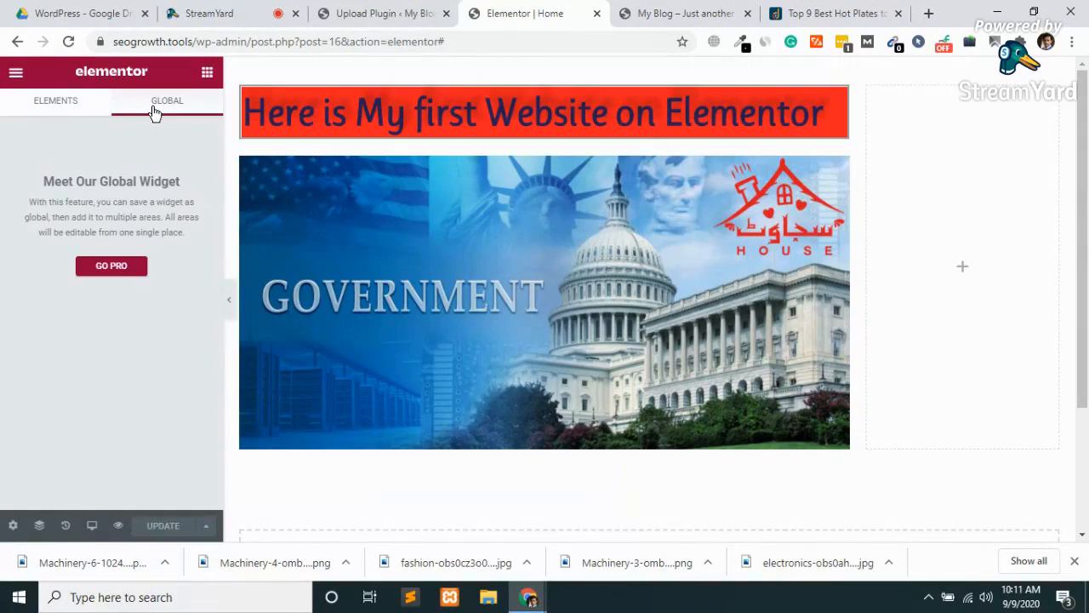
pyautogui.click(392, 13)
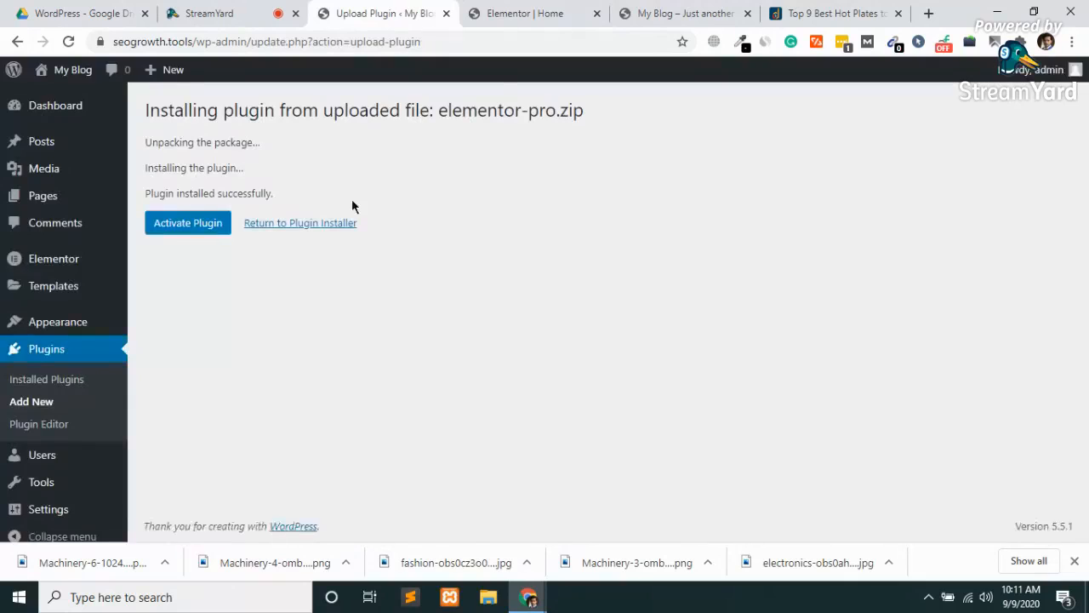
pyautogui.click(187, 225)
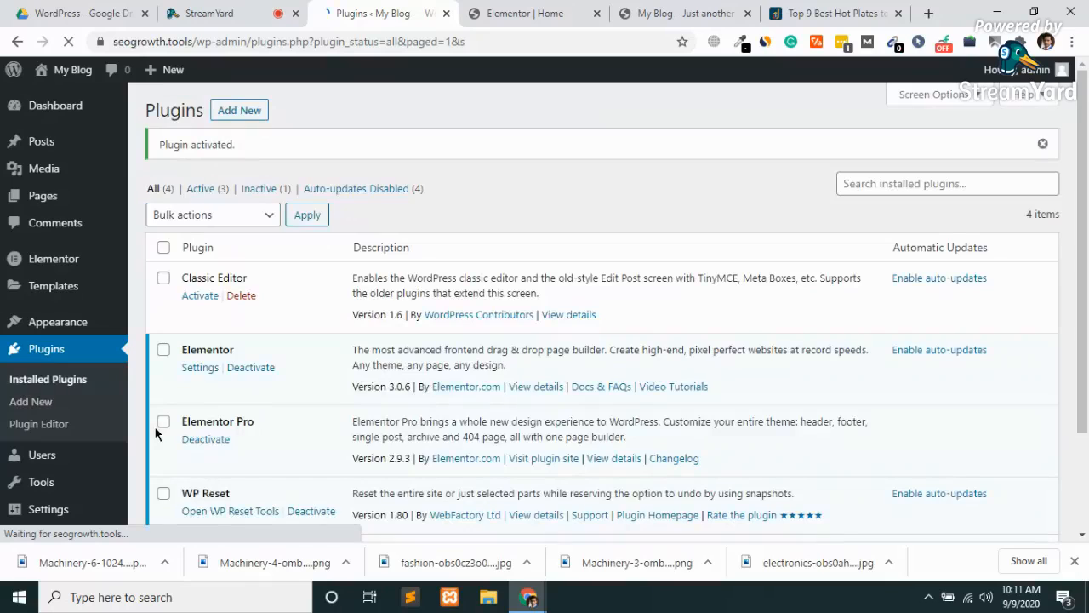
# Reload the Elementor editor, browse the Pro widgets, and enable safe mode
pyautogui.click(510, 12)
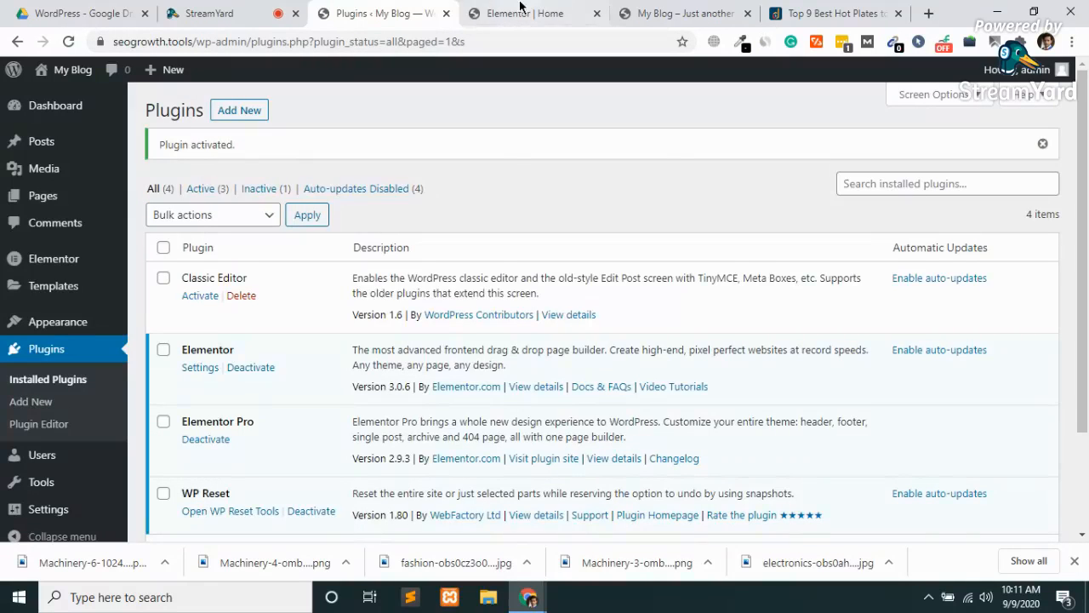
pyautogui.click(69, 42)
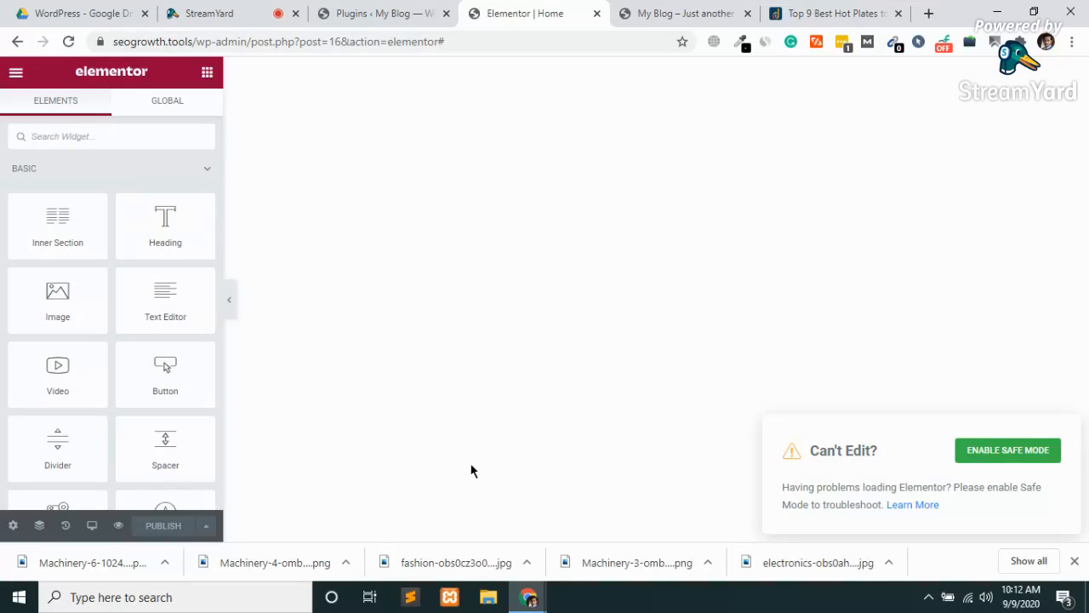
pyautogui.scroll(-15, 71, 377)
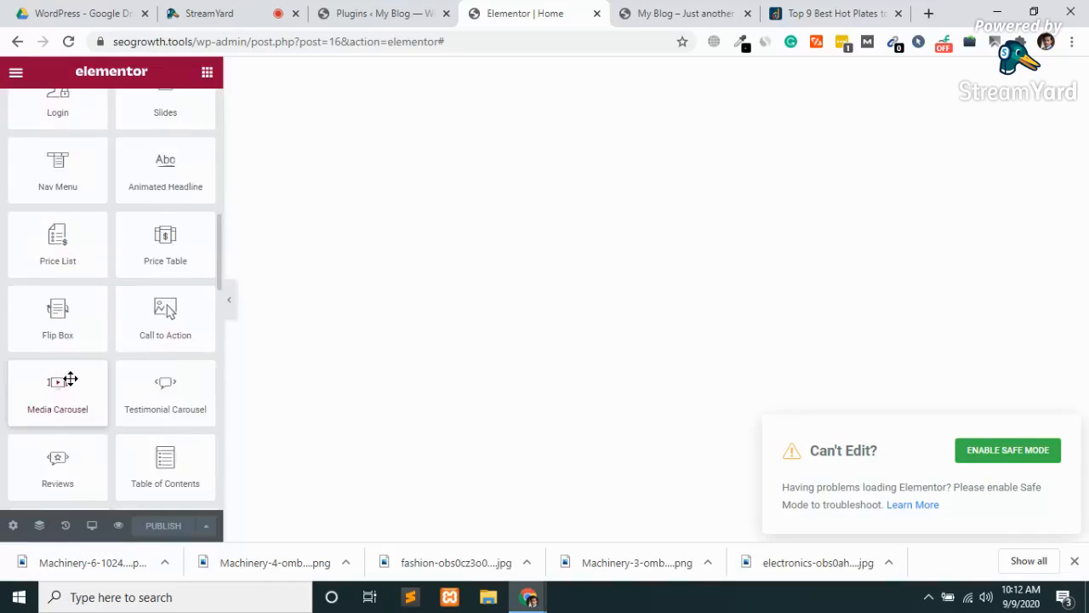
pyautogui.scroll(10, 71, 385)
pyautogui.scroll(3, 73, 386)
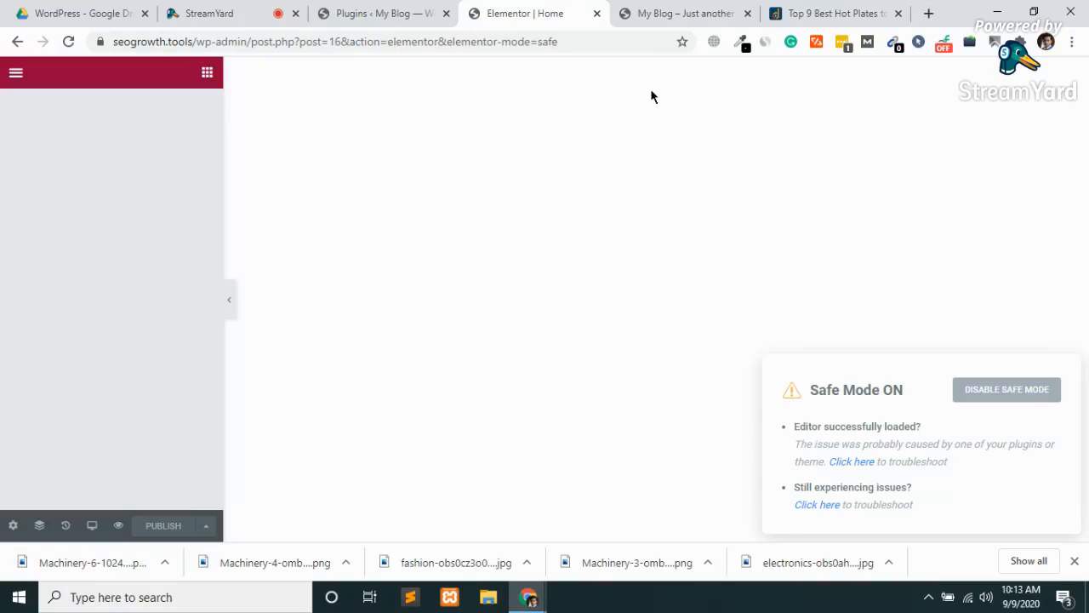
# View the hot plates article and the site's home page preview, and return to the Elementor editor
pyautogui.click(819, 12)
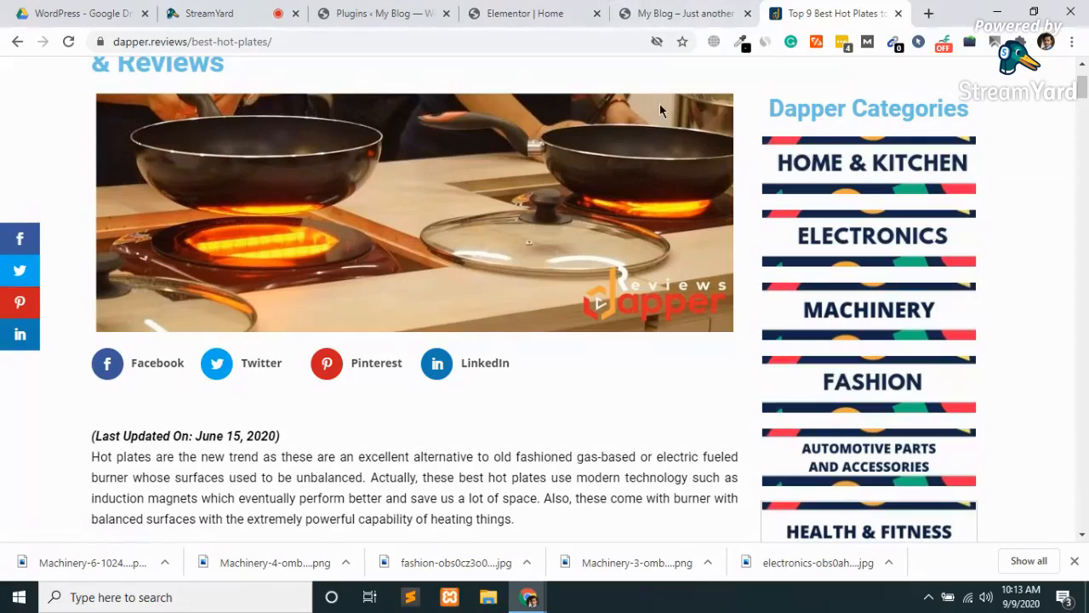
pyautogui.click(681, 13)
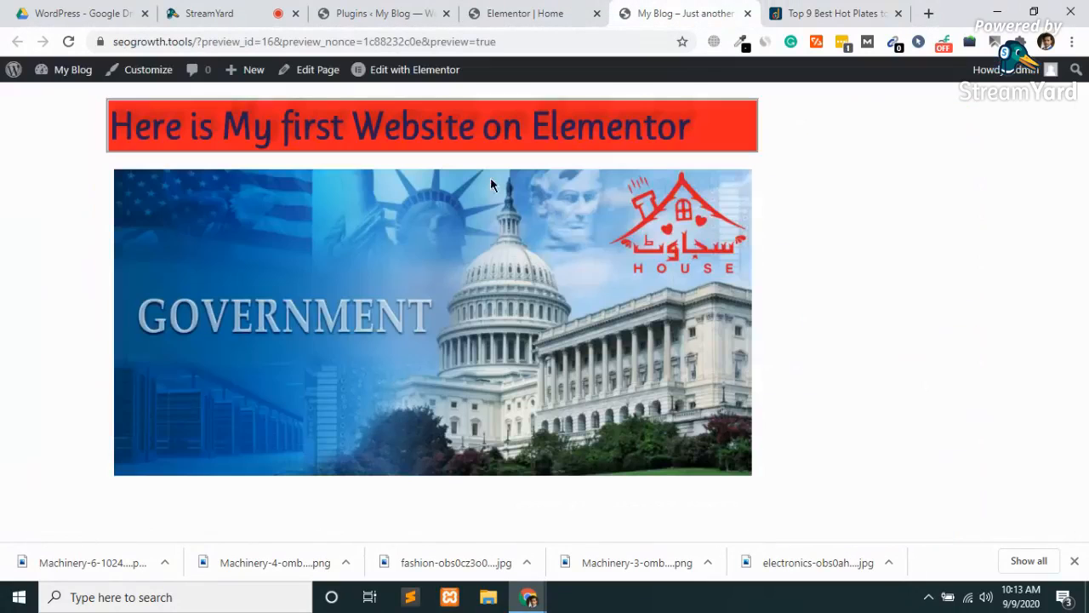
pyautogui.click(571, 8)
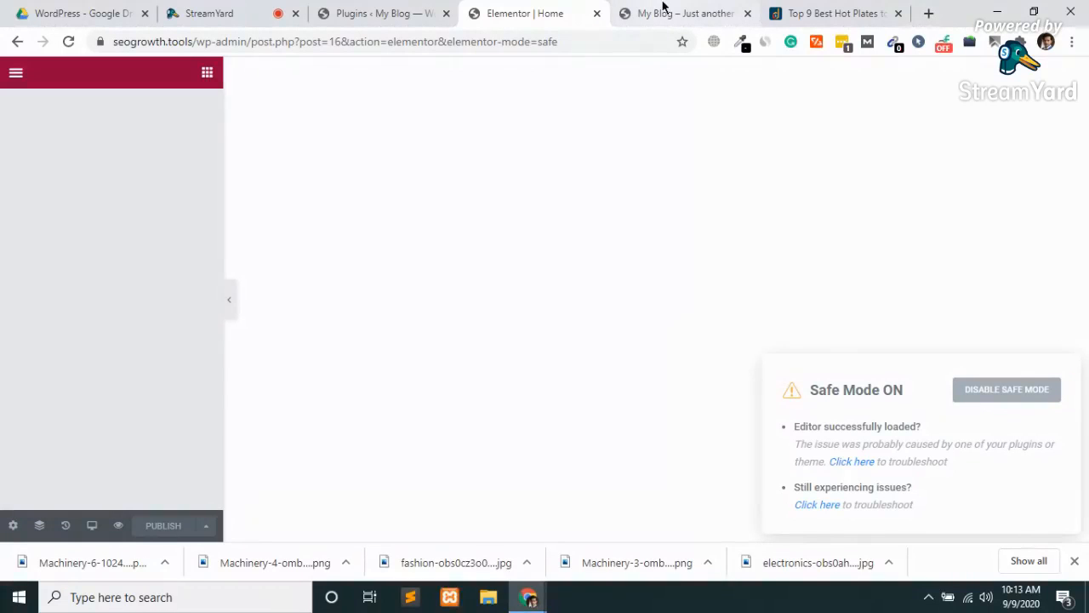
# Check the installed plugins list and reload the home page's Elementor editor in safe mode
pyautogui.click(391, 8)
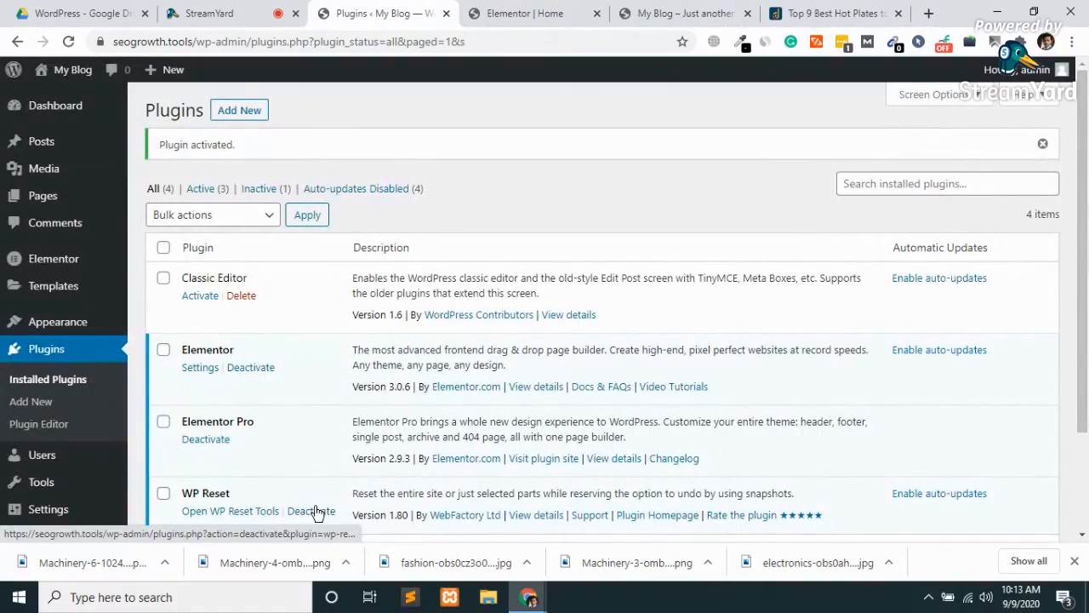
pyautogui.click(534, 7)
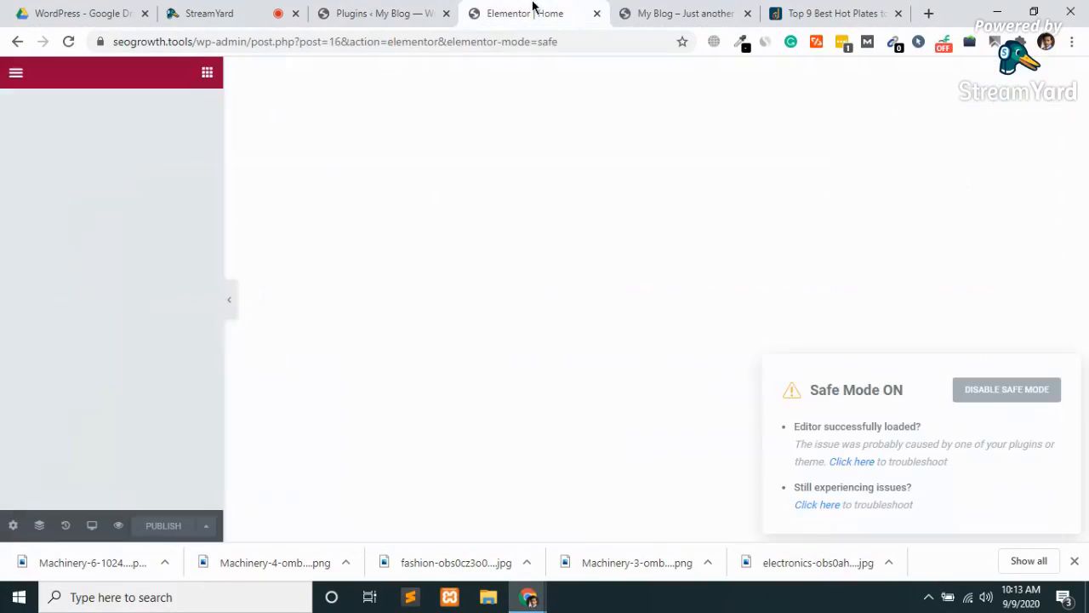
pyautogui.click(279, 40)
pyautogui.press('Return')
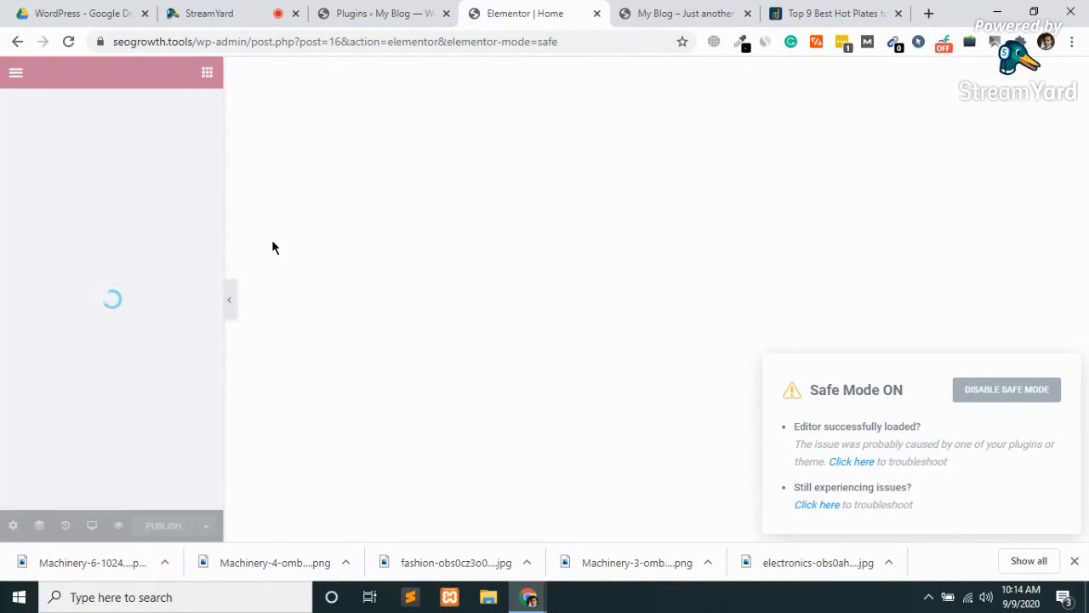
# Deactivate the Elementor Pro plugin in the WordPress admin and reload the home page's Elementor editor
pyautogui.click(433, 7)
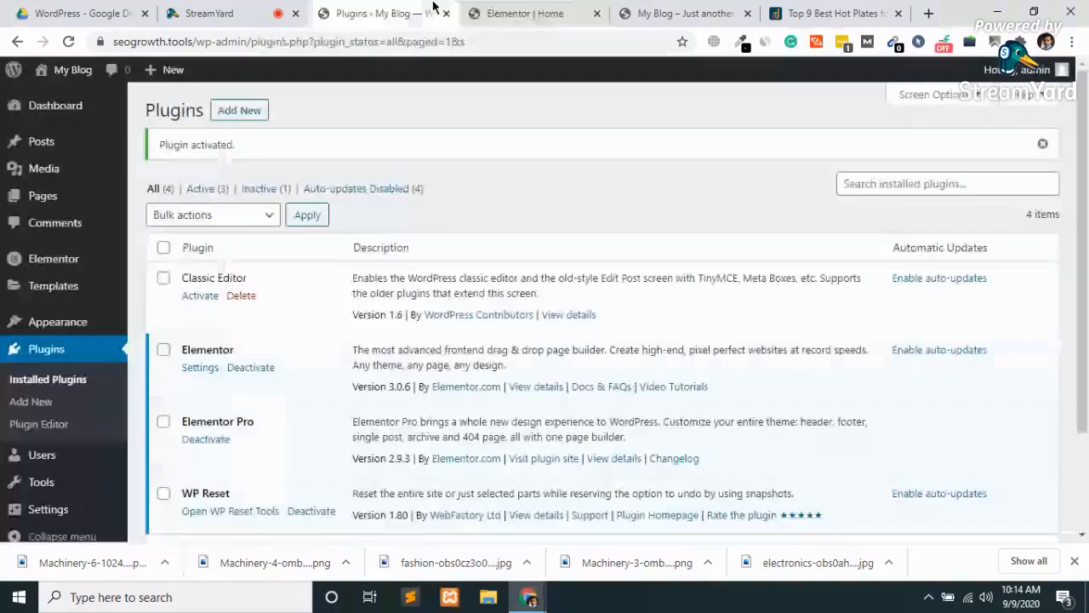
pyautogui.click(490, 7)
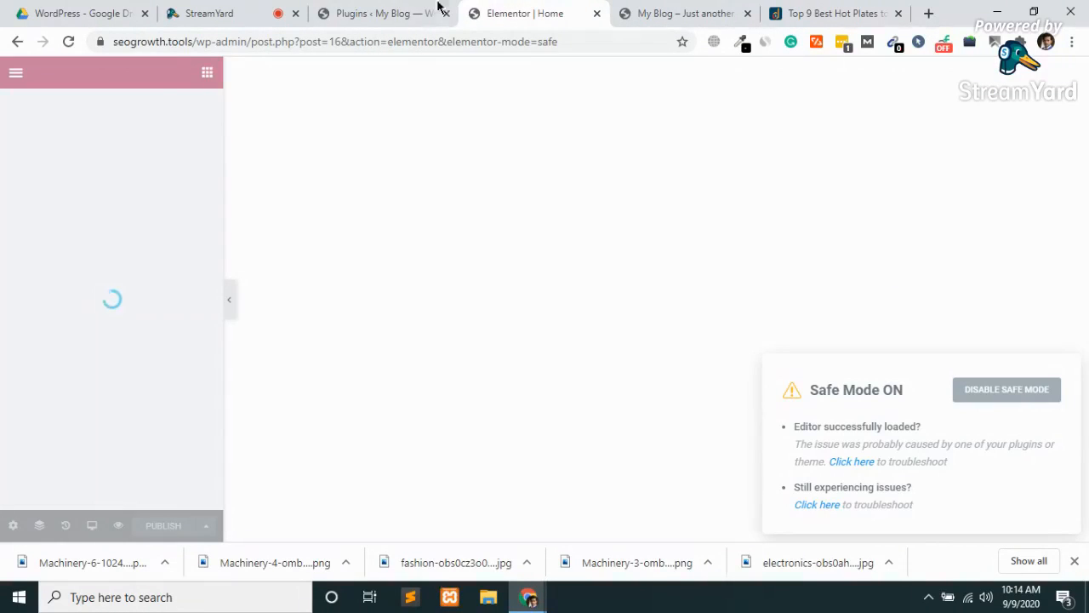
pyautogui.click(409, 13)
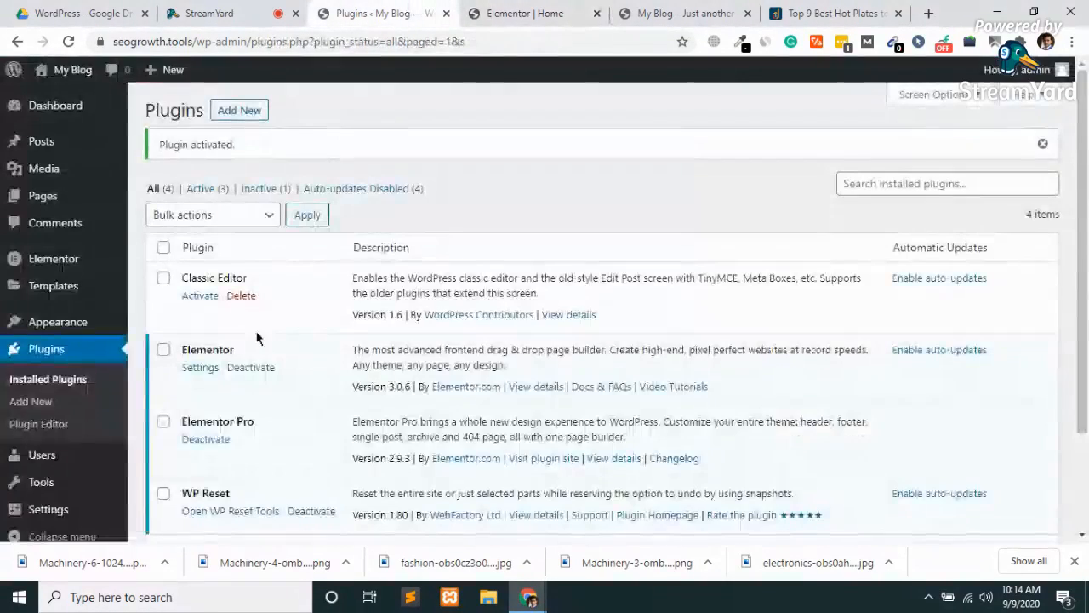
pyautogui.click(204, 439)
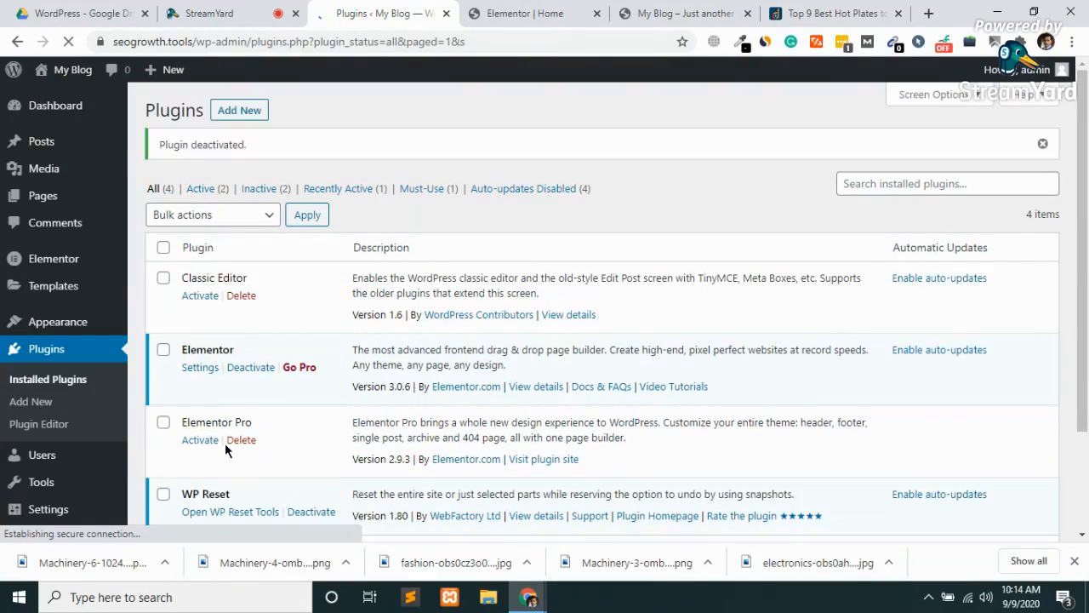
pyautogui.click(486, 26)
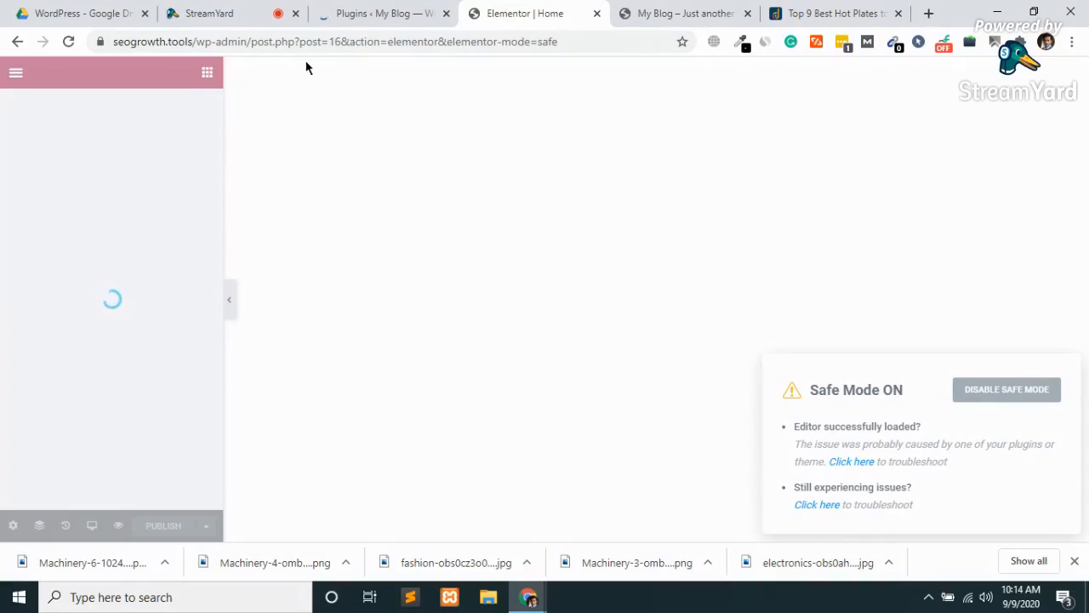
pyautogui.press('F5')
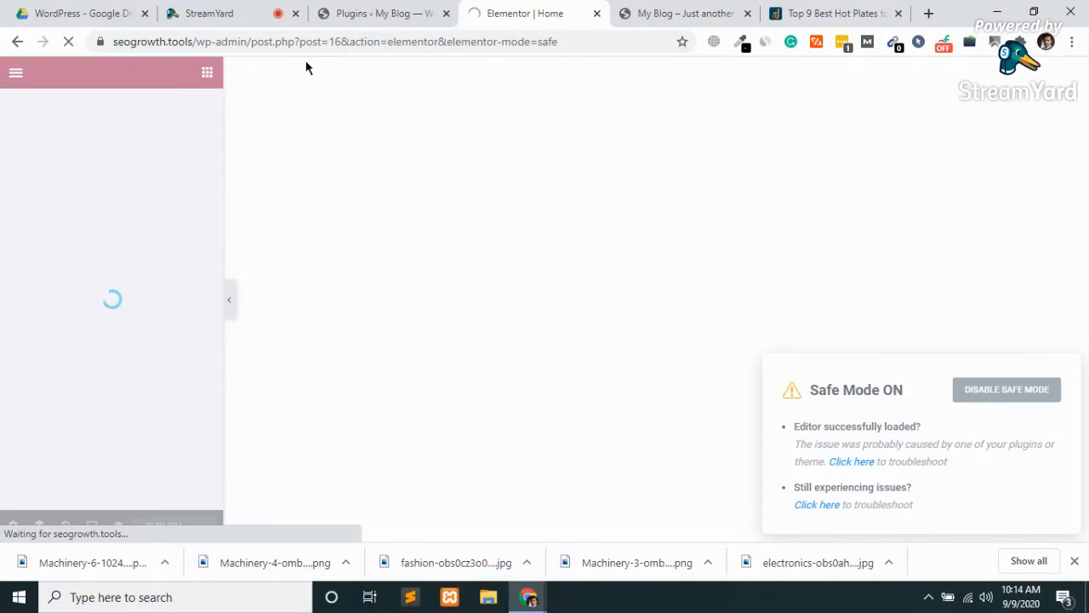
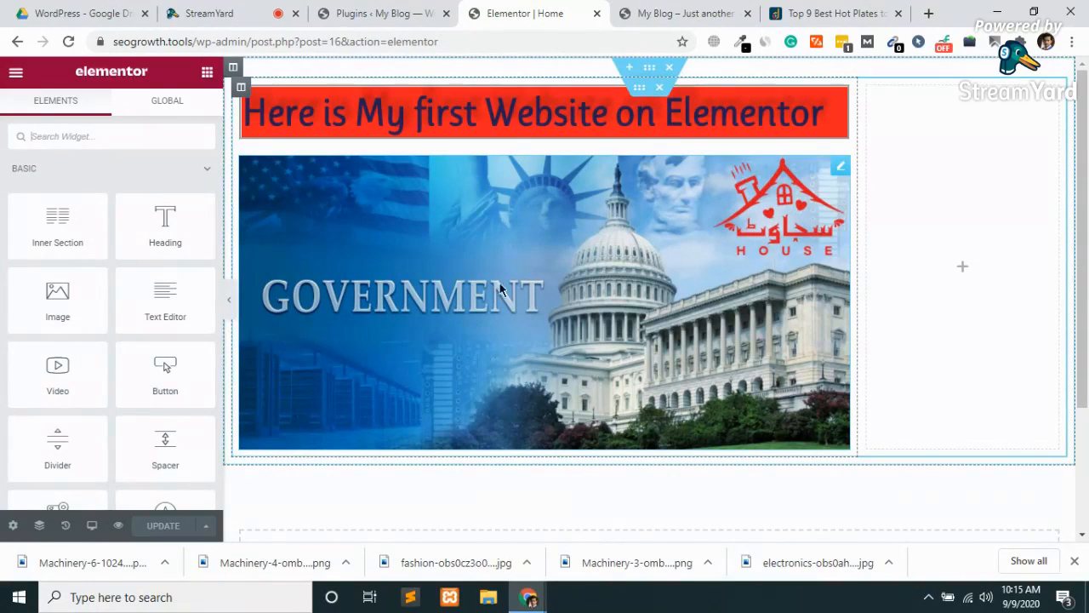
# Review the heading's content, style and advanced border settings, and the Government banner image's content settings
pyautogui.click(565, 115)
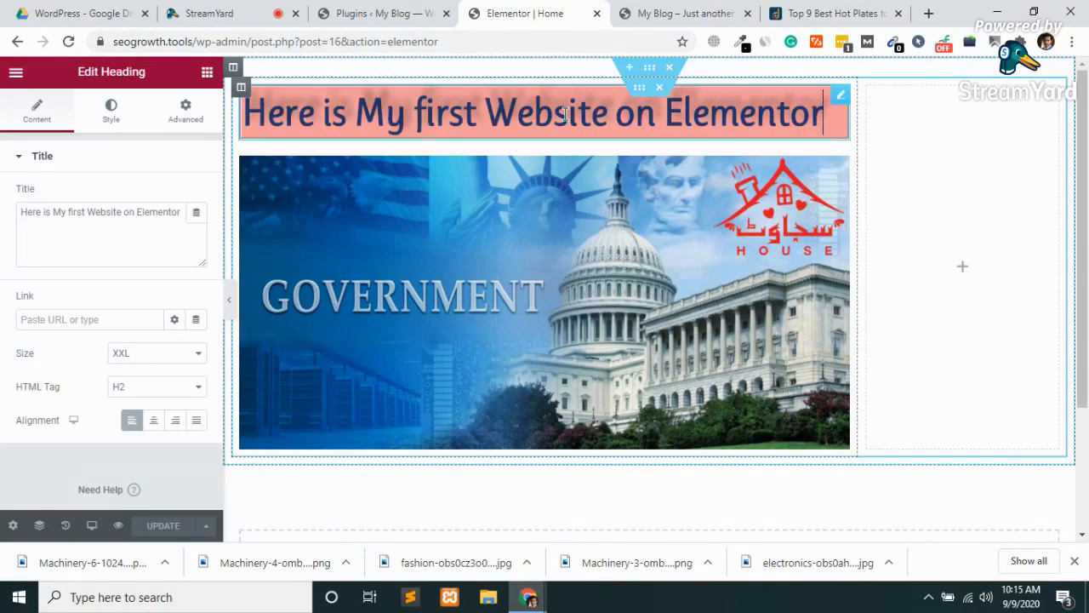
pyautogui.click(112, 111)
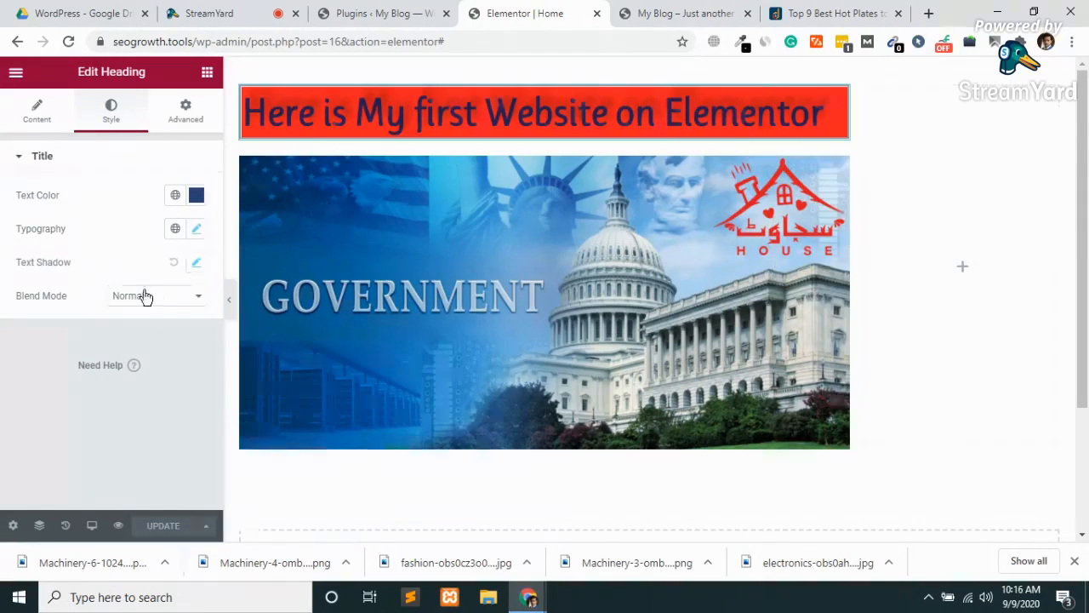
pyautogui.click(185, 112)
pyautogui.scroll(-4, 161, 263)
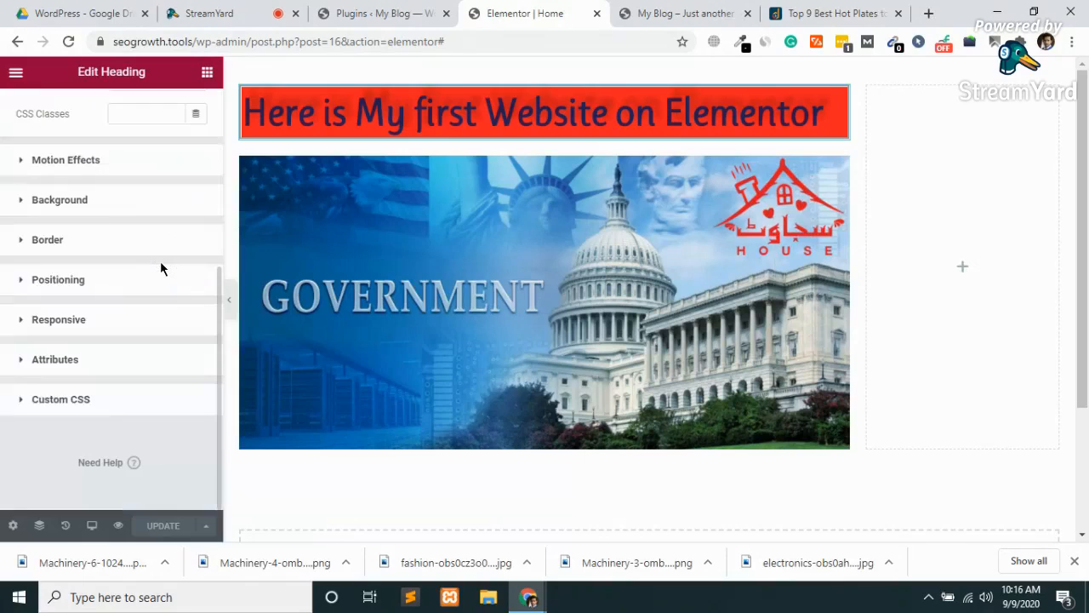
pyautogui.click(50, 240)
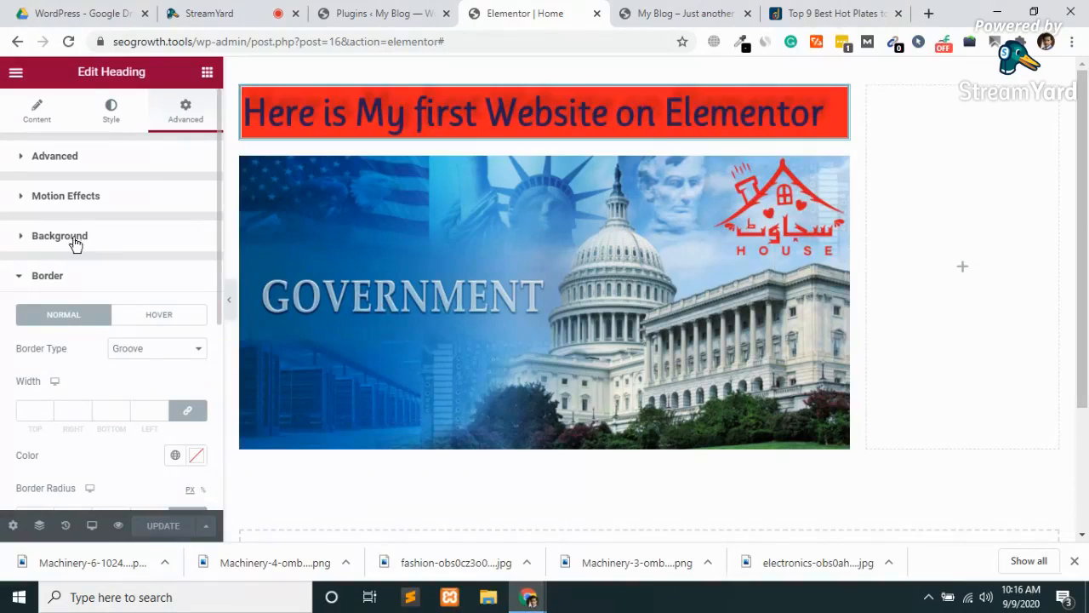
pyautogui.click(618, 250)
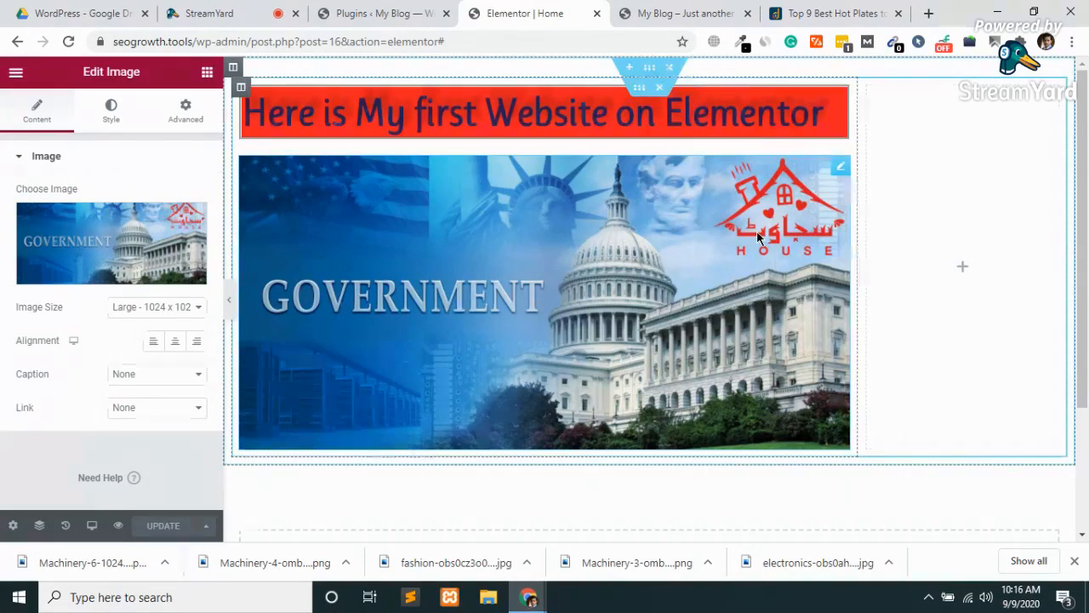
# Search the widgets for "tes" and add a single-column section below the Government banner section
pyautogui.click(207, 72)
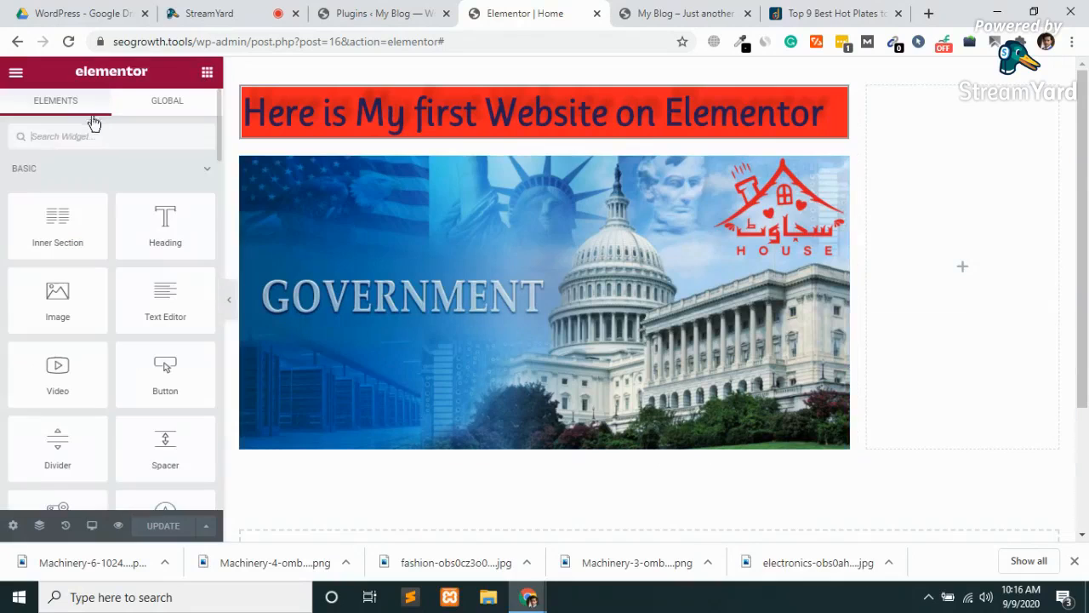
pyautogui.write('tes')
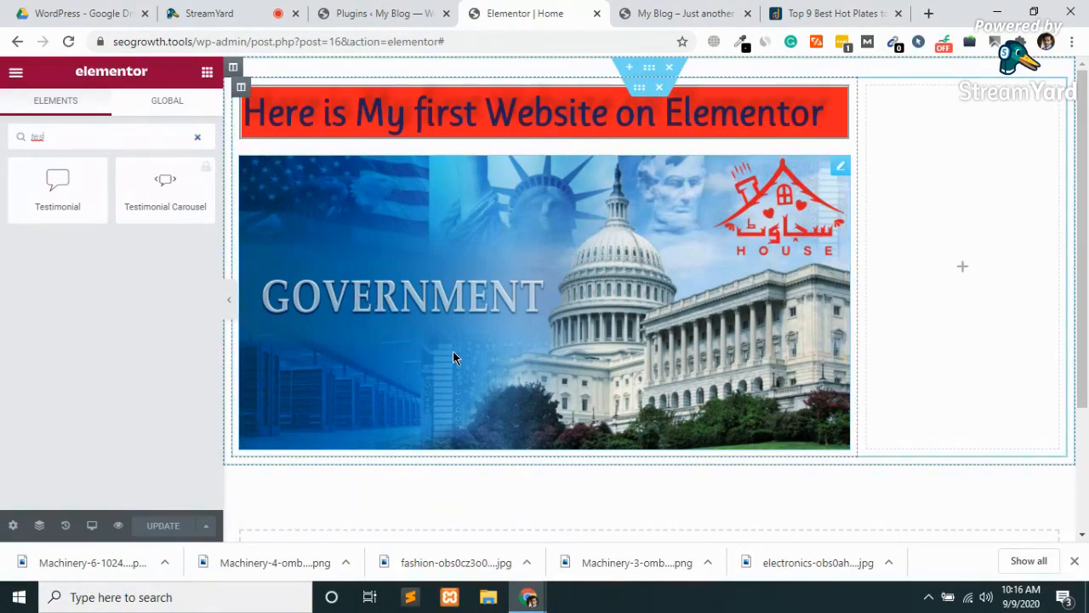
pyautogui.scroll(-2, 453, 351)
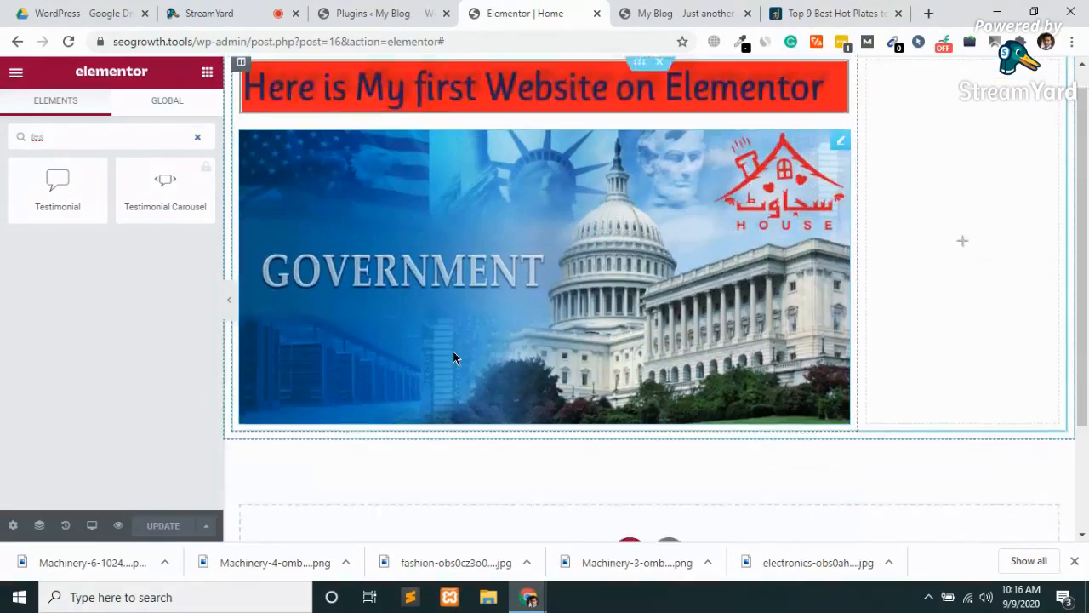
pyautogui.click(630, 464)
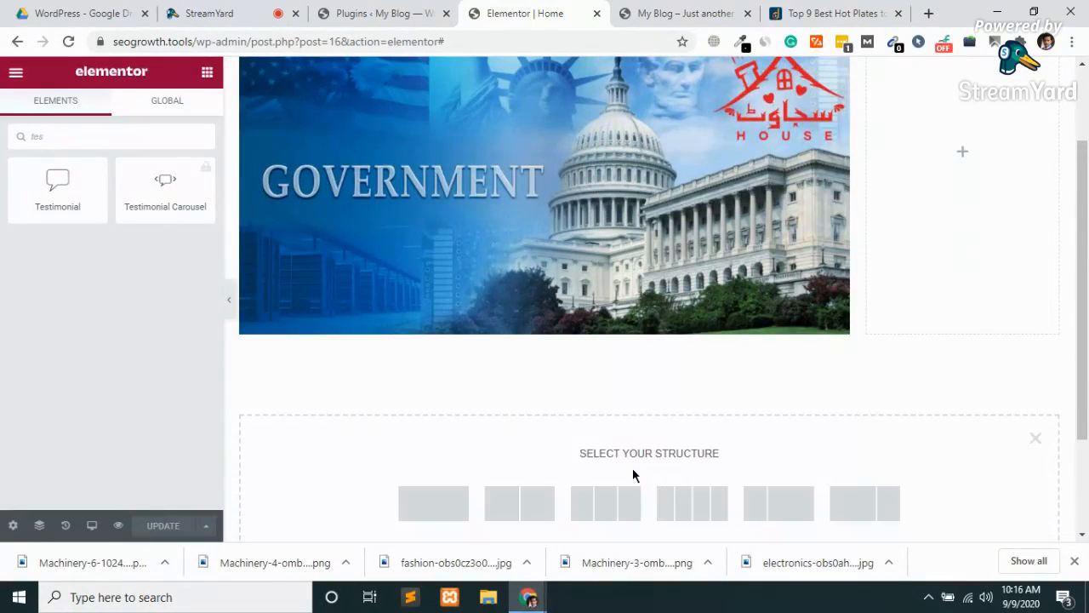
pyautogui.click(435, 508)
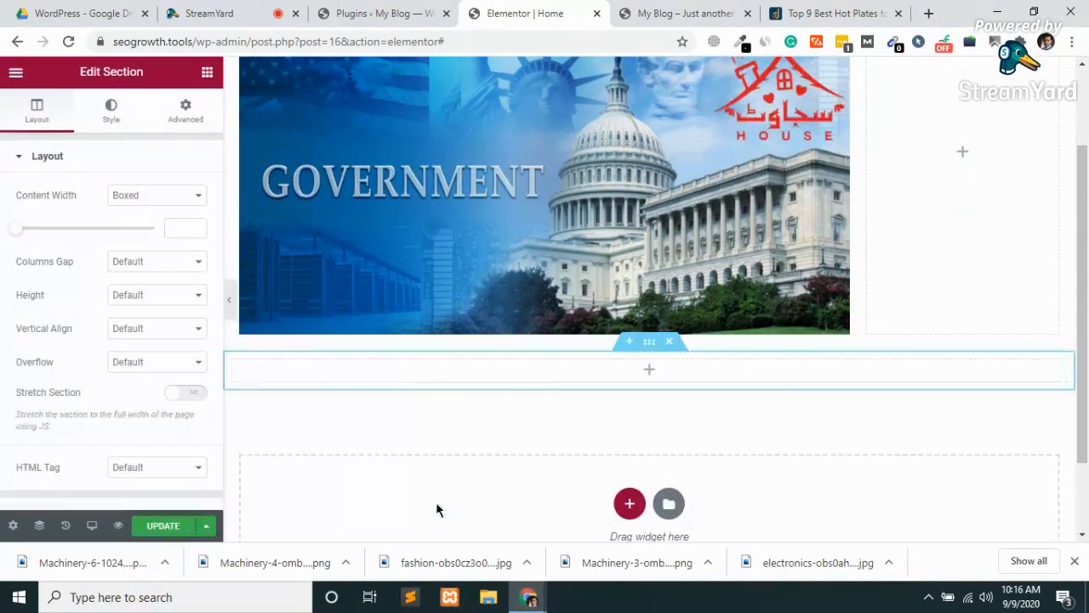
# Place a Testimonial widget in the new single-column section, and delete that section
pyautogui.click(207, 73)
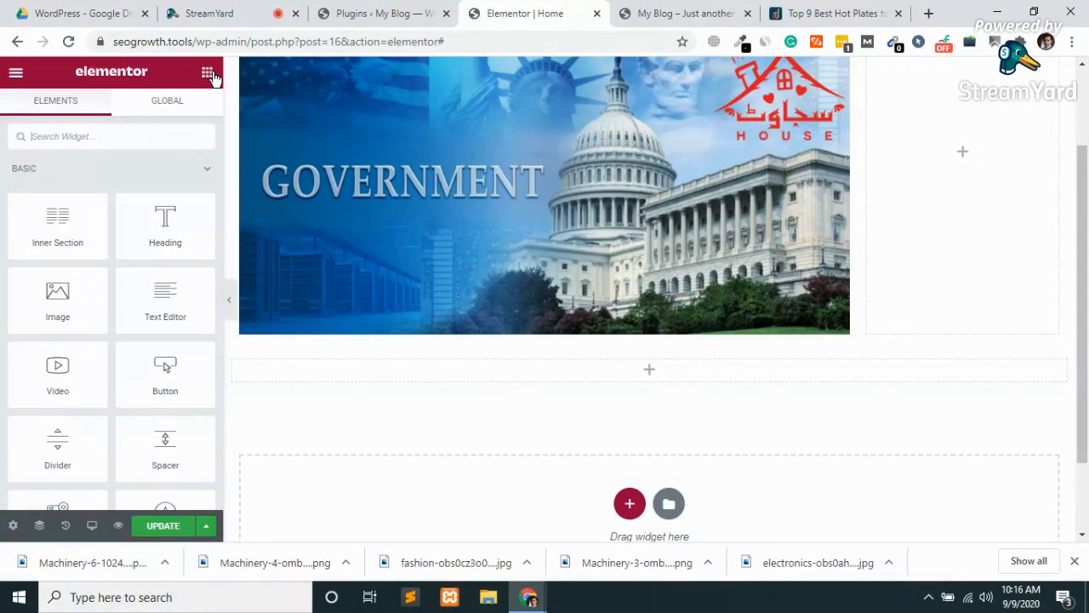
pyautogui.write('e')
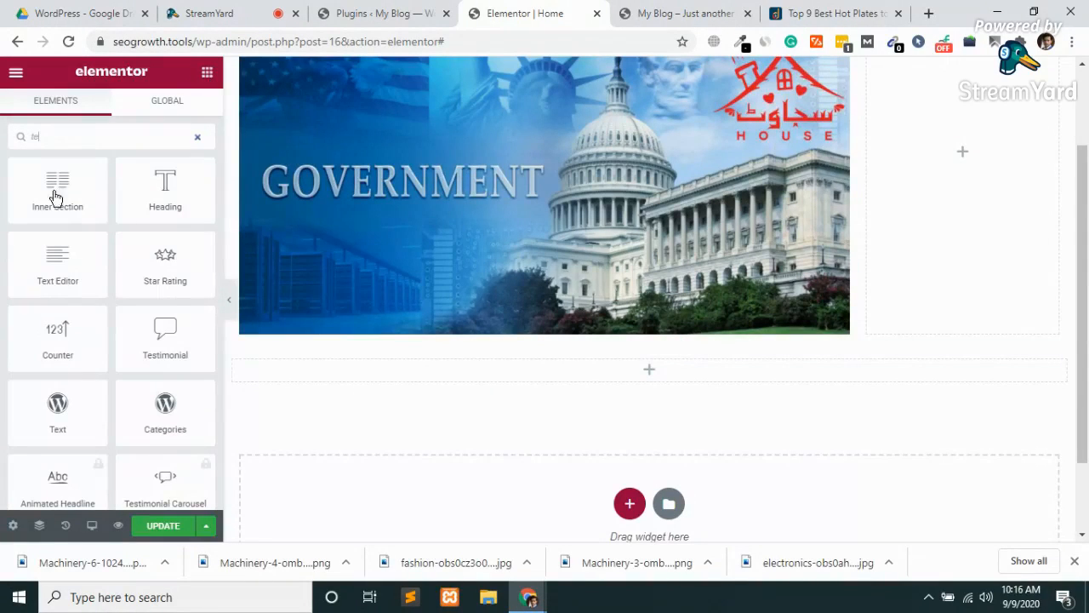
pyautogui.write('st')
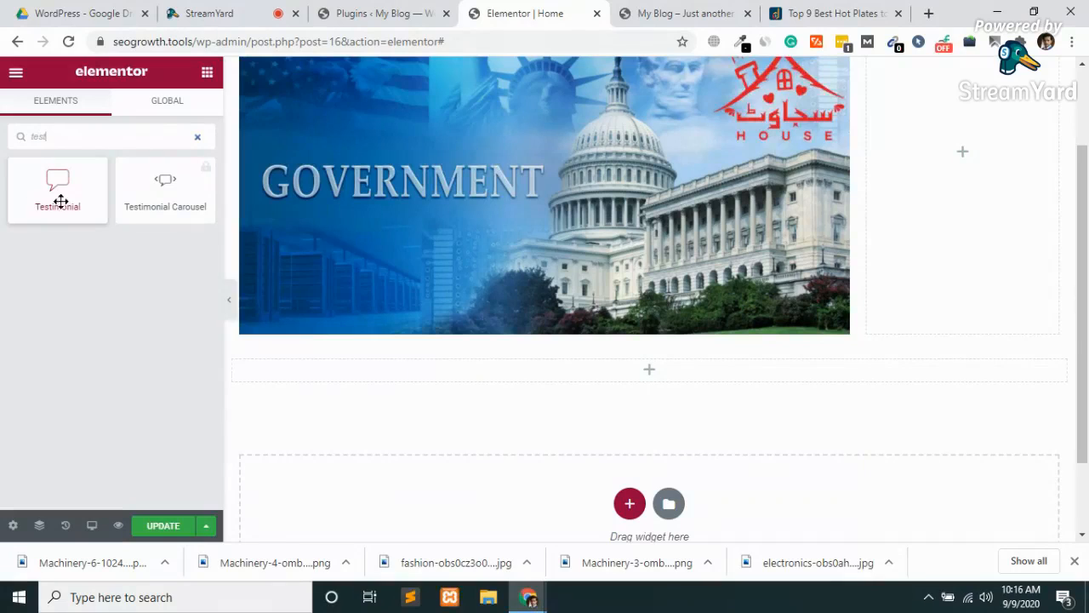
pyautogui.moveTo(60, 183); pyautogui.dragTo(571, 387)
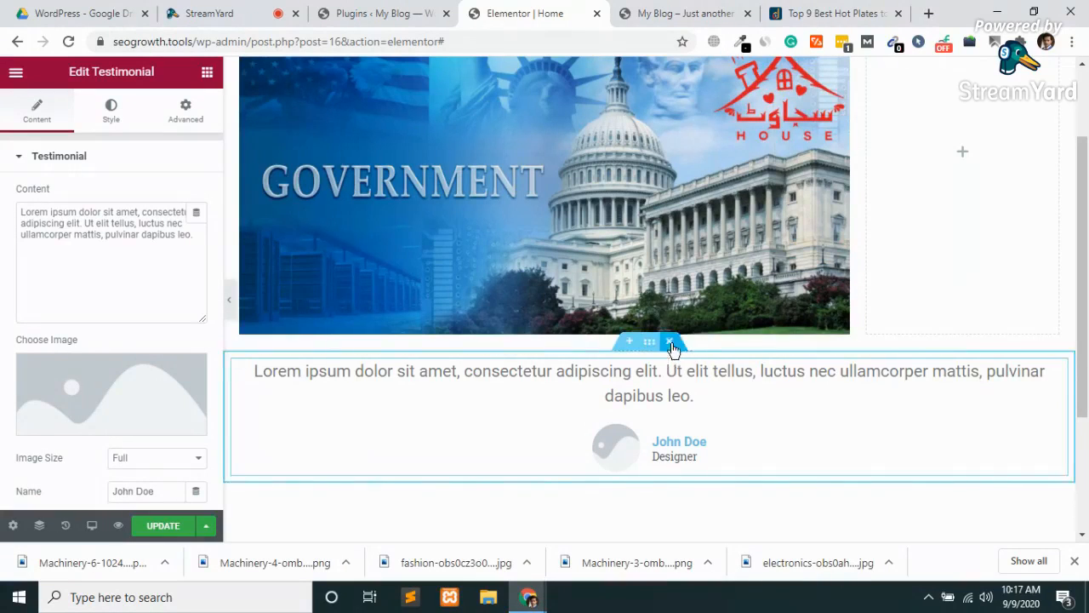
pyautogui.moveTo(120, 395)
pyautogui.click(669, 342)
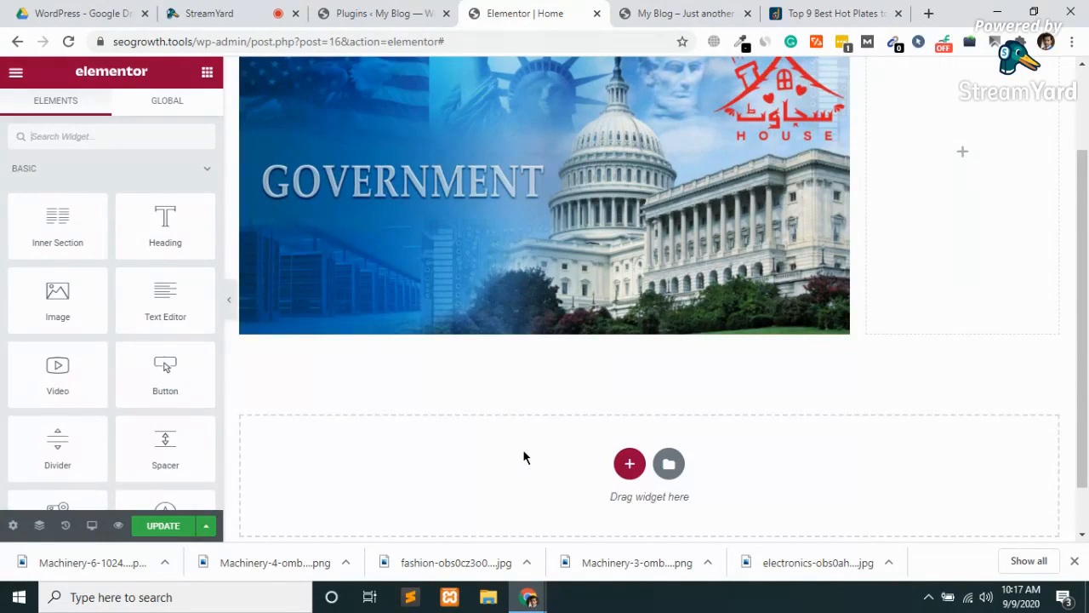
# Add a section with three equal columns below the Government banner section
pyautogui.scroll(-1, 523, 457)
pyautogui.click(629, 405)
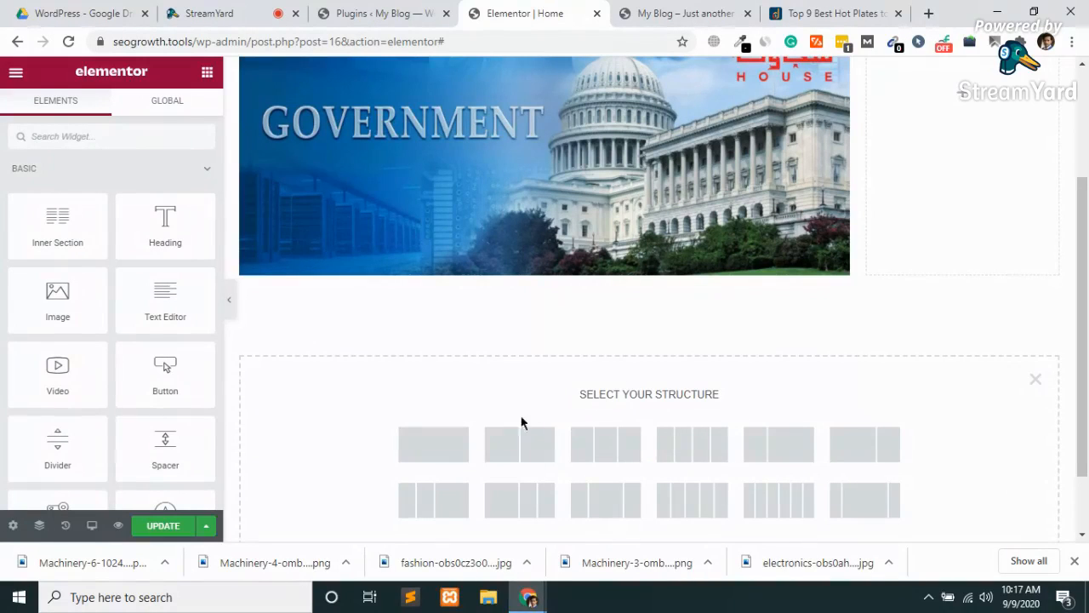
pyautogui.click(611, 452)
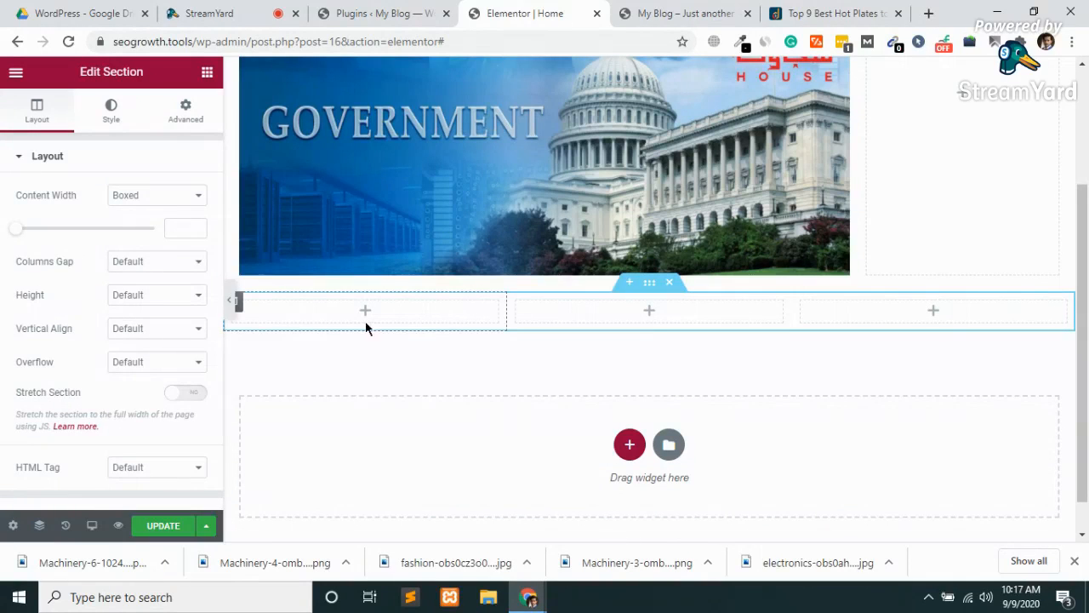
# Place an Icon Box widget in the first column of the three-column section and open its icon library
pyautogui.click(209, 73)
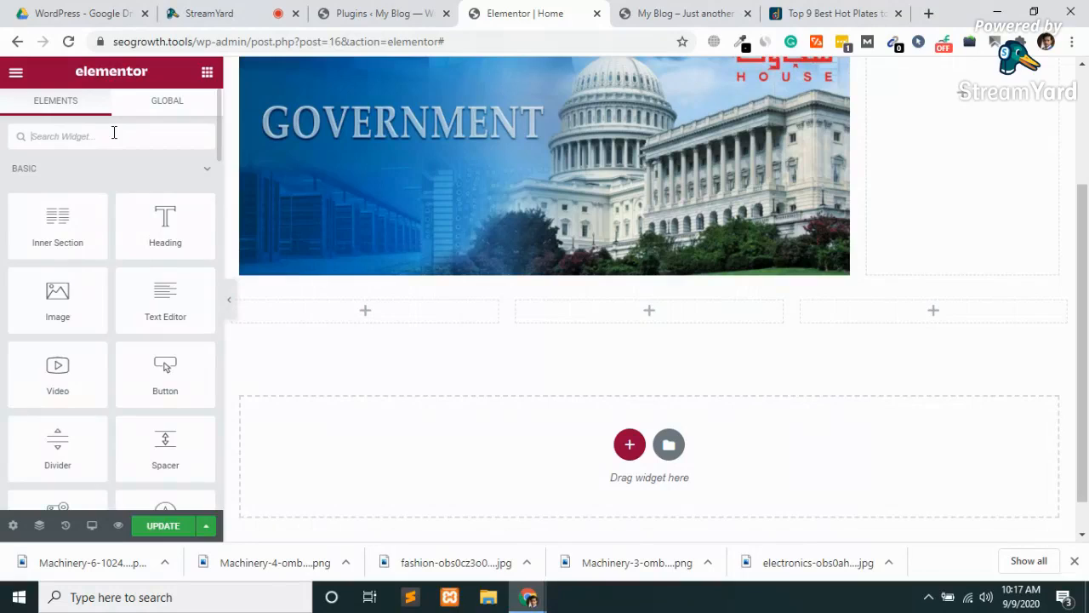
pyautogui.write('ico')
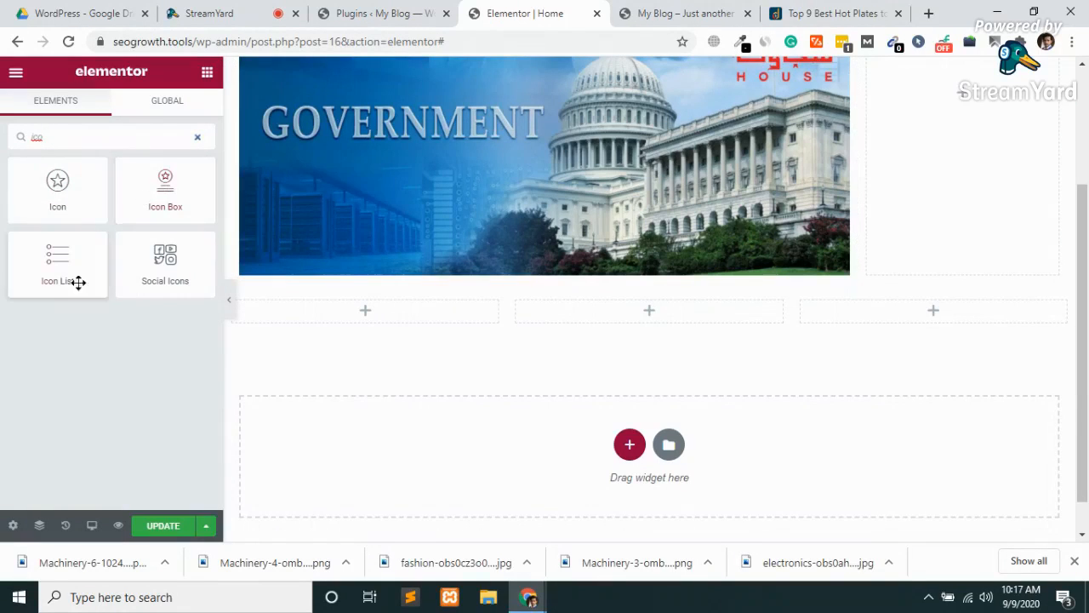
pyautogui.moveTo(163, 190); pyautogui.dragTo(370, 303)
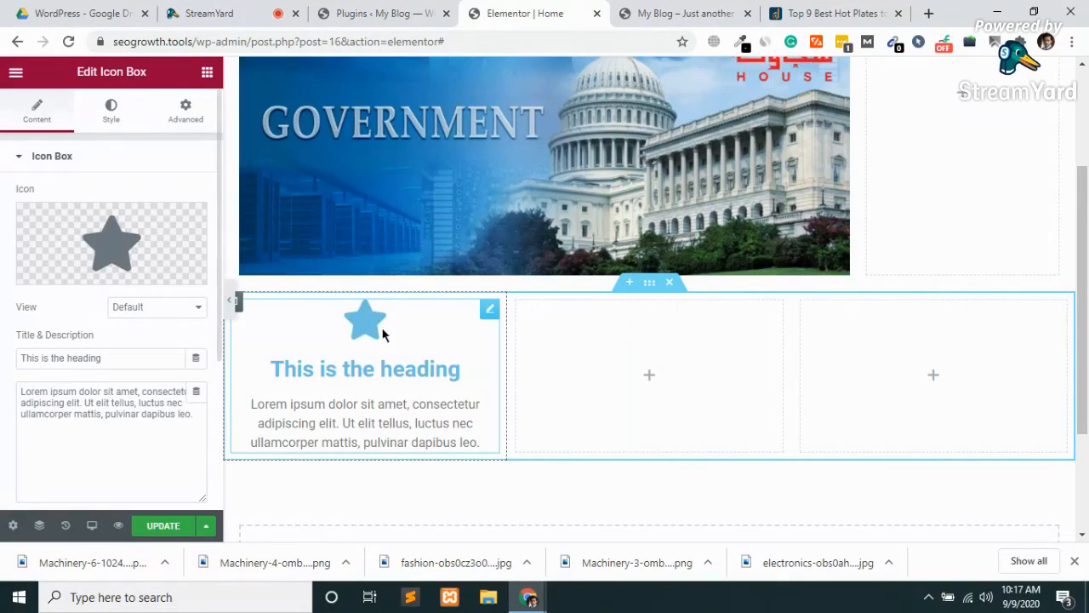
pyautogui.moveTo(153, 236)
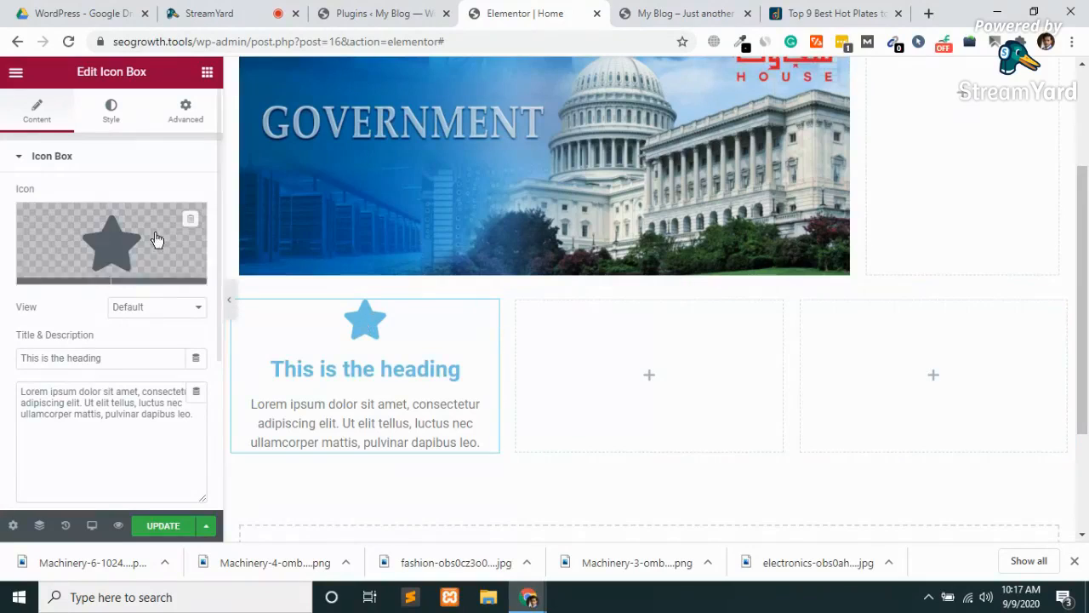
pyautogui.click(62, 273)
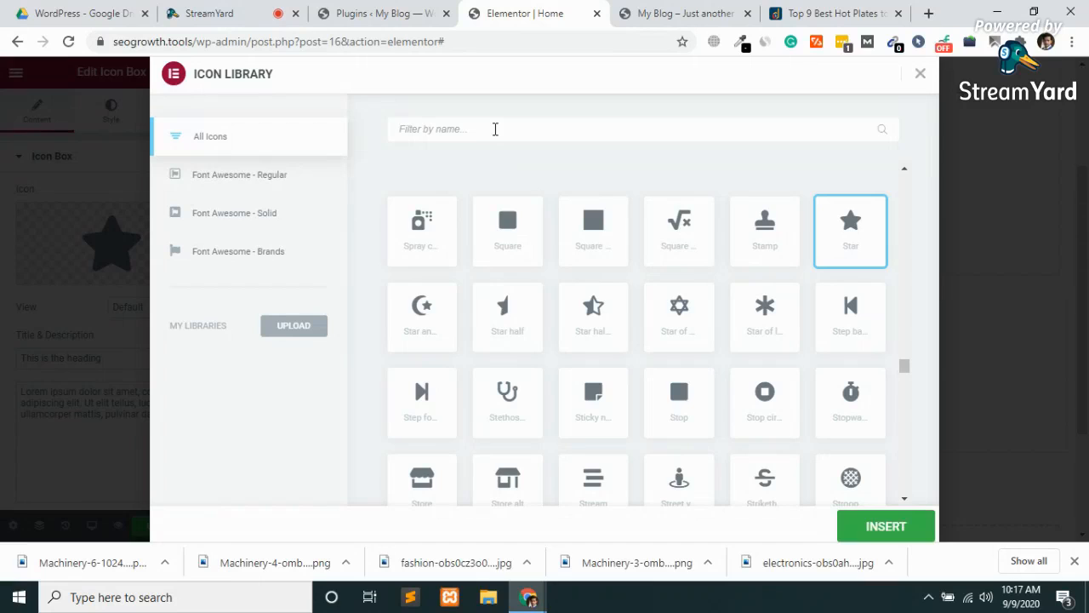
# Open the hostingyo.com home page in a new browser tab
pyautogui.click(927, 13)
pyautogui.write('hos')
pyautogui.press('Right')
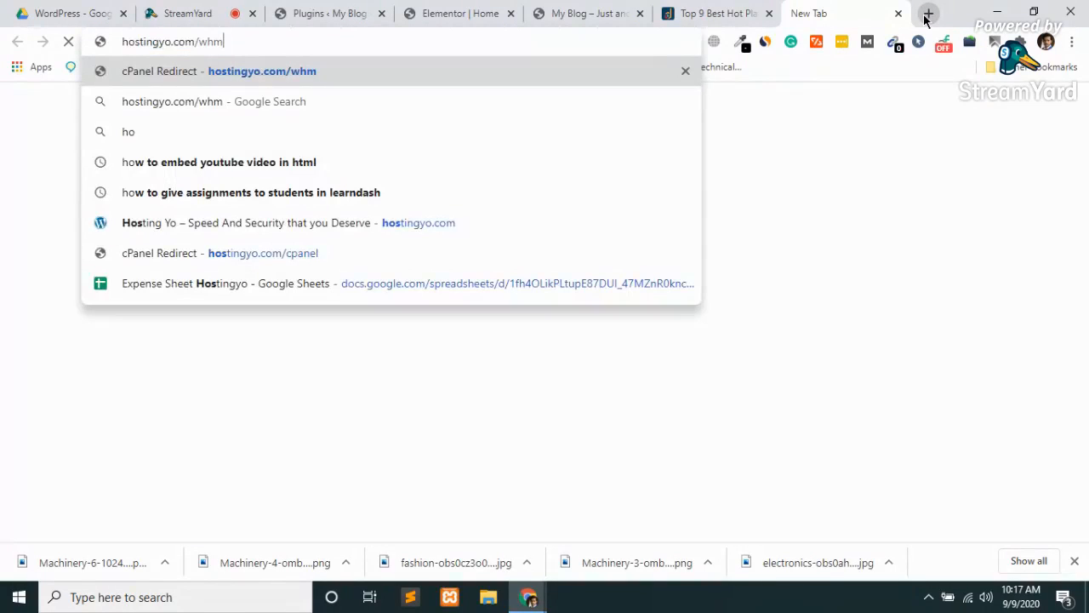
pyautogui.press('BackSpace')
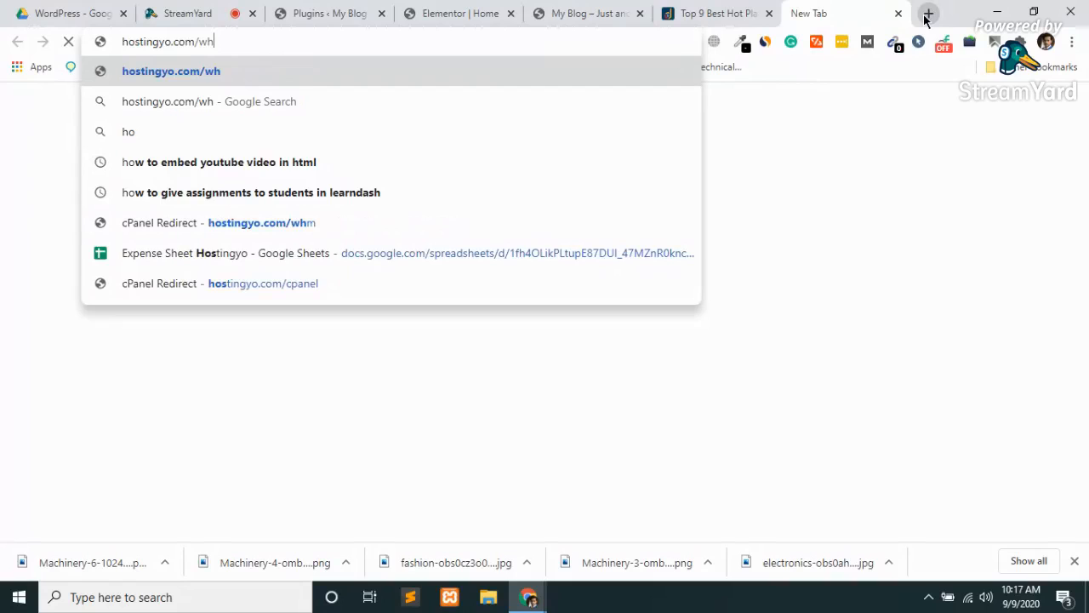
pyautogui.press('BackSpace')
pyautogui.press('BackSpace')
pyautogui.press('BackSpace')
pyautogui.press('Return')
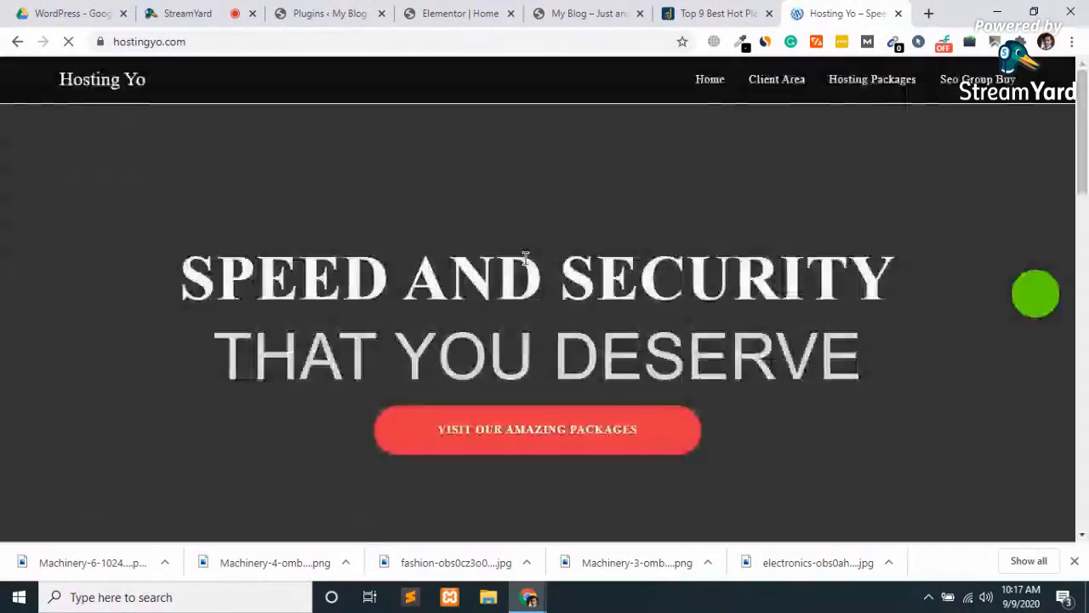
# Examine the row of icon boxes above the Pricing Plans heading on the hostingyo.com home page
pyautogui.scroll(-7, 525, 257)
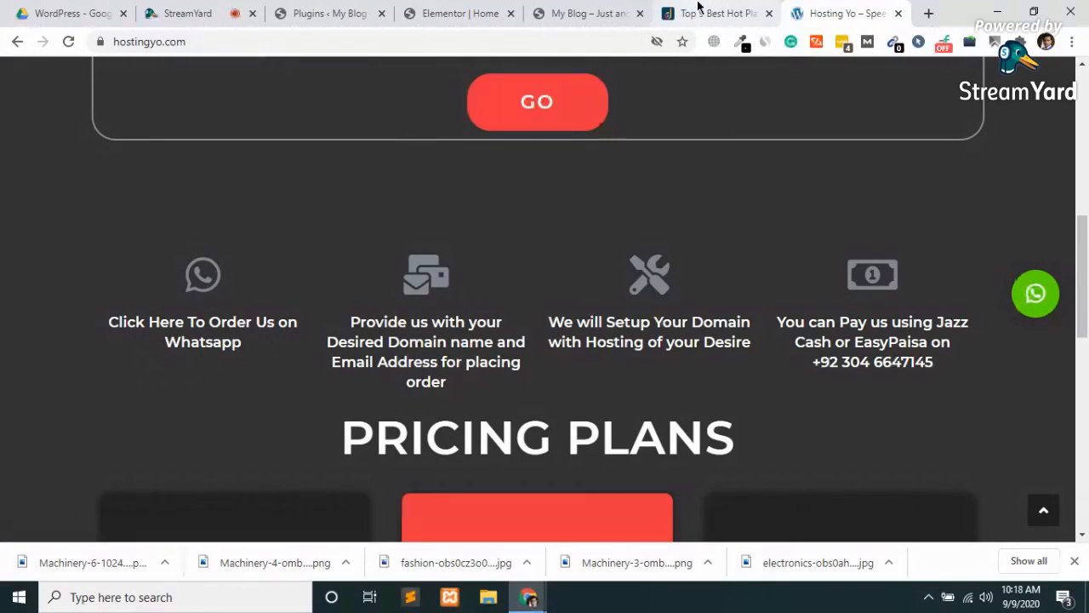
pyautogui.click(584, 13)
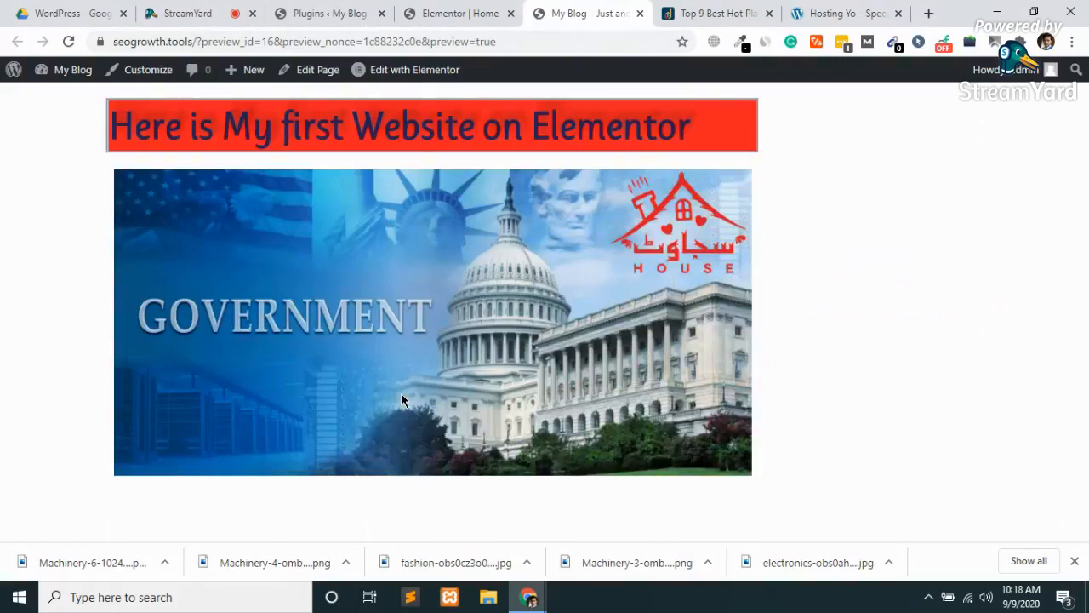
pyautogui.click(432, 16)
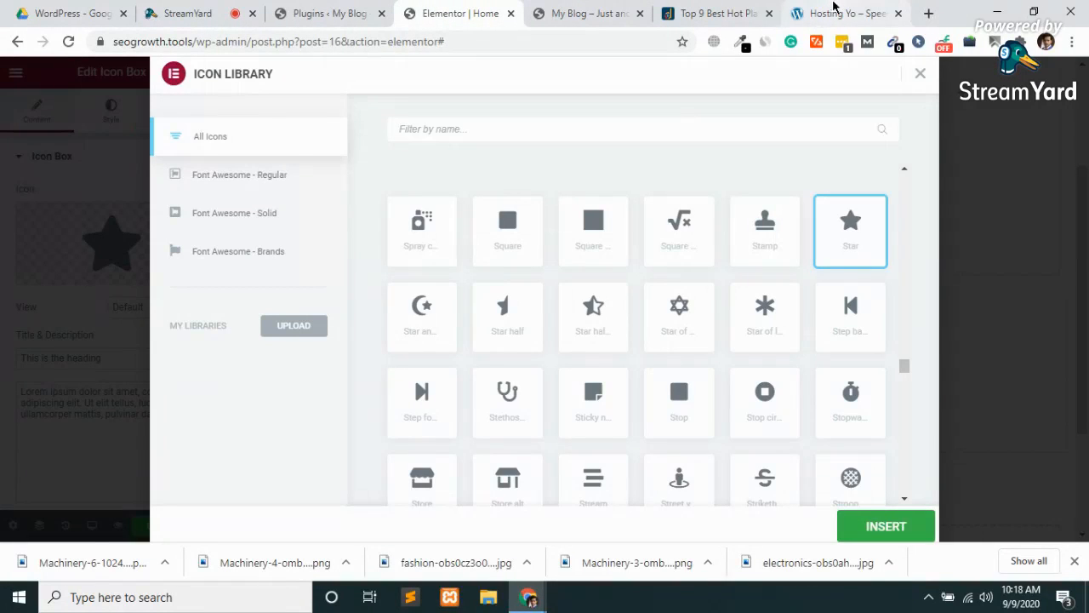
pyautogui.click(838, 13)
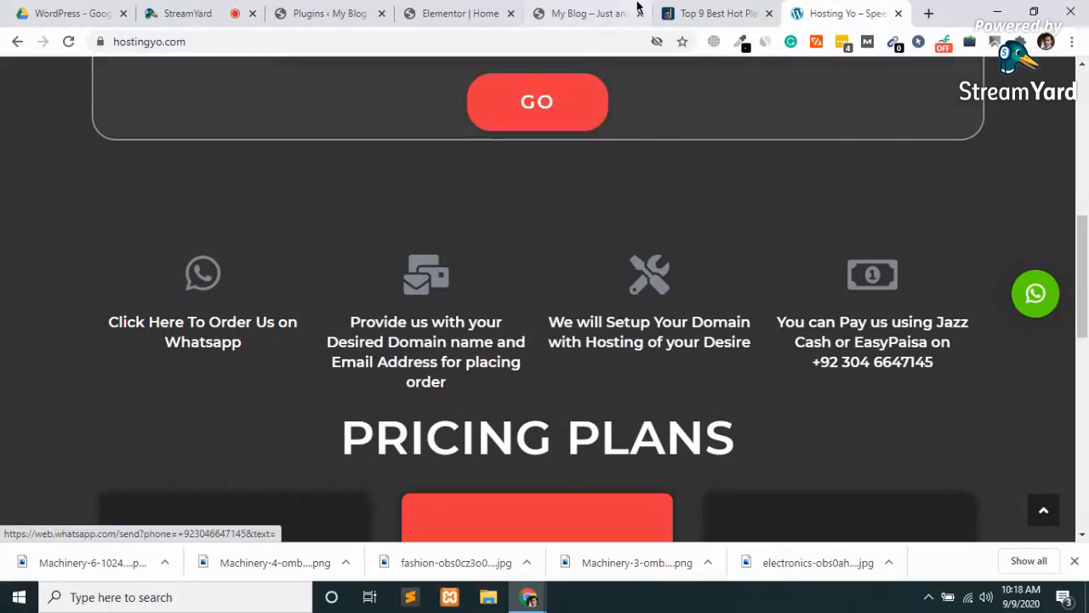
# Return to the Elementor editor, search the icon library for "what", and insert the outlined WhatsApp icon into the Icon Box
pyautogui.click(452, 10)
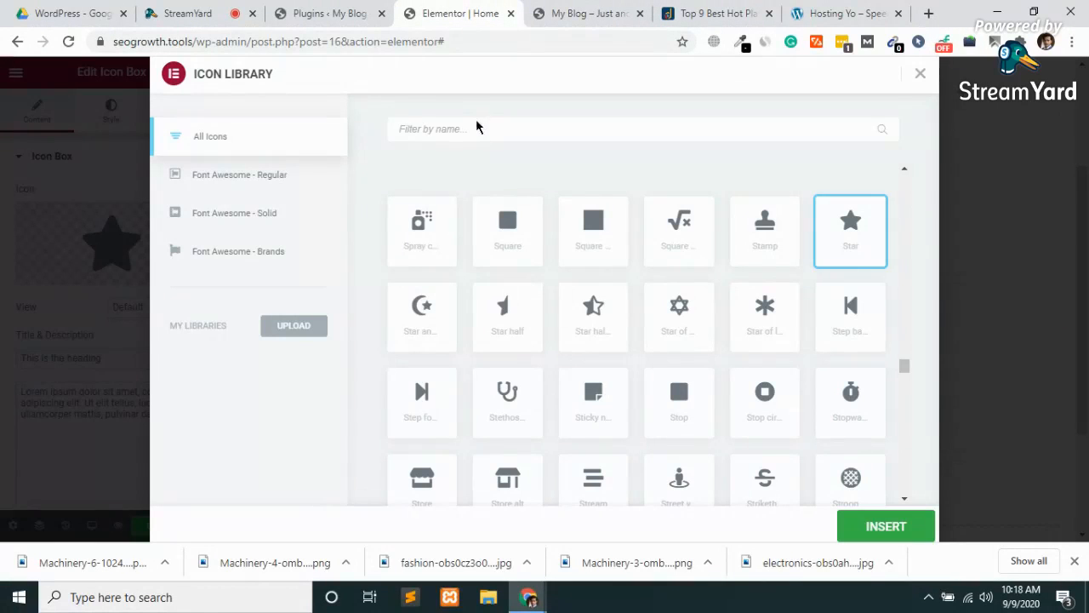
pyautogui.write('what')
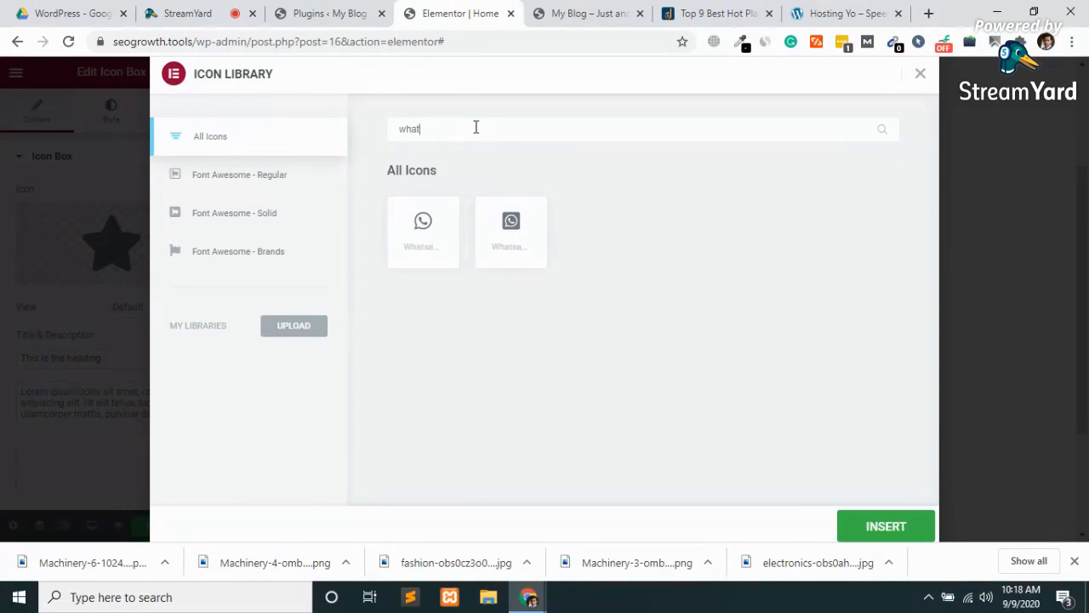
pyautogui.click(429, 237)
pyautogui.click(874, 525)
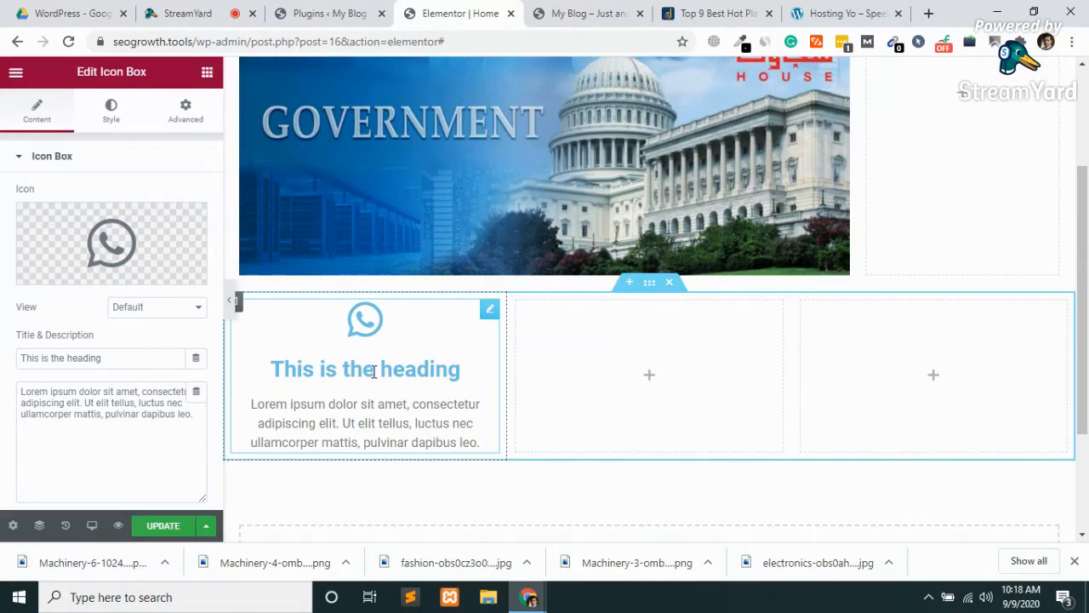
# Replace the Icon Box's title with "Contact US On Whatsapp"
pyautogui.tripleClick(120, 362)
pyautogui.press('BackSpace')
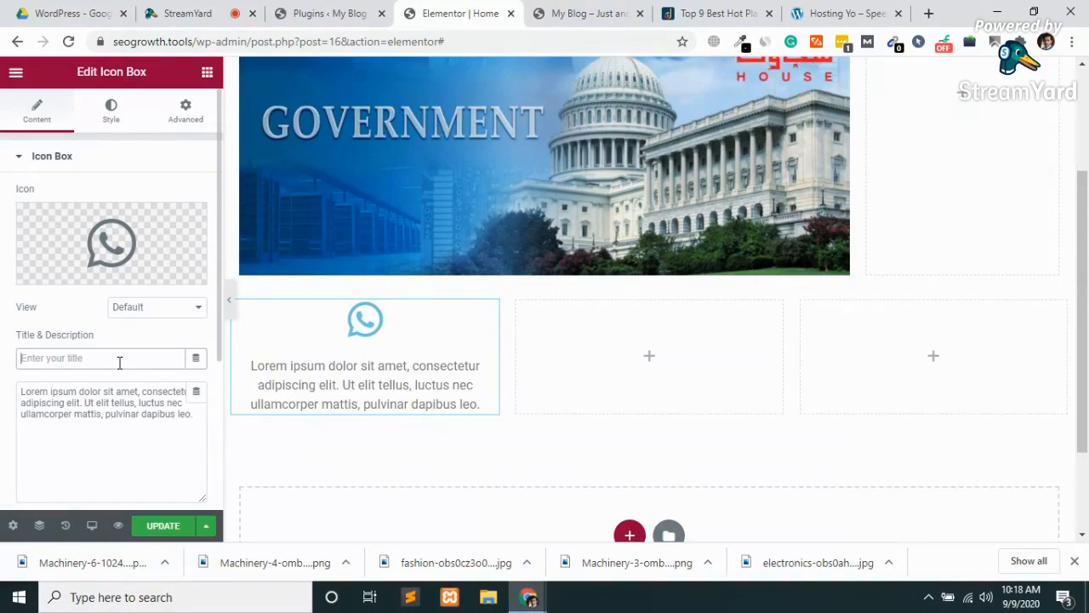
pyautogui.write('Contus')
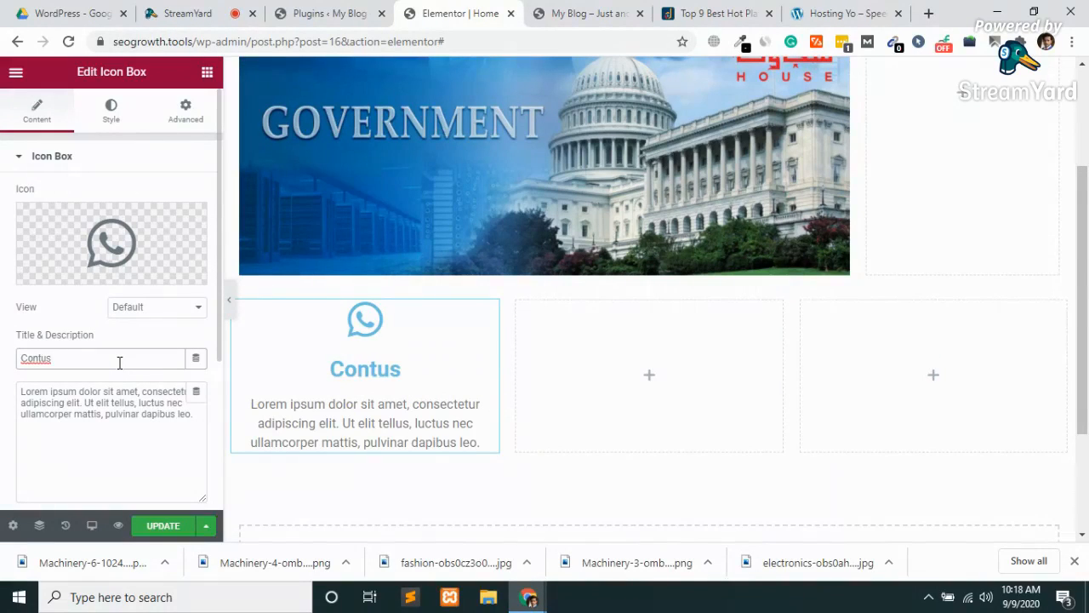
pyautogui.press('BackSpace')
pyautogui.press('BackSpace')
pyautogui.write('ac')
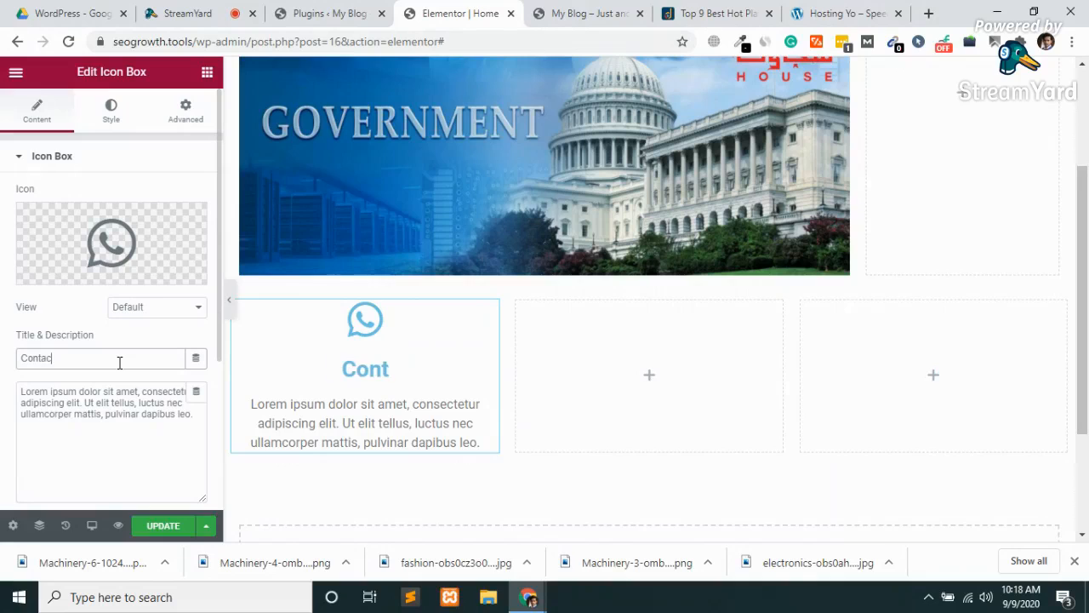
pyautogui.write('t Us on')
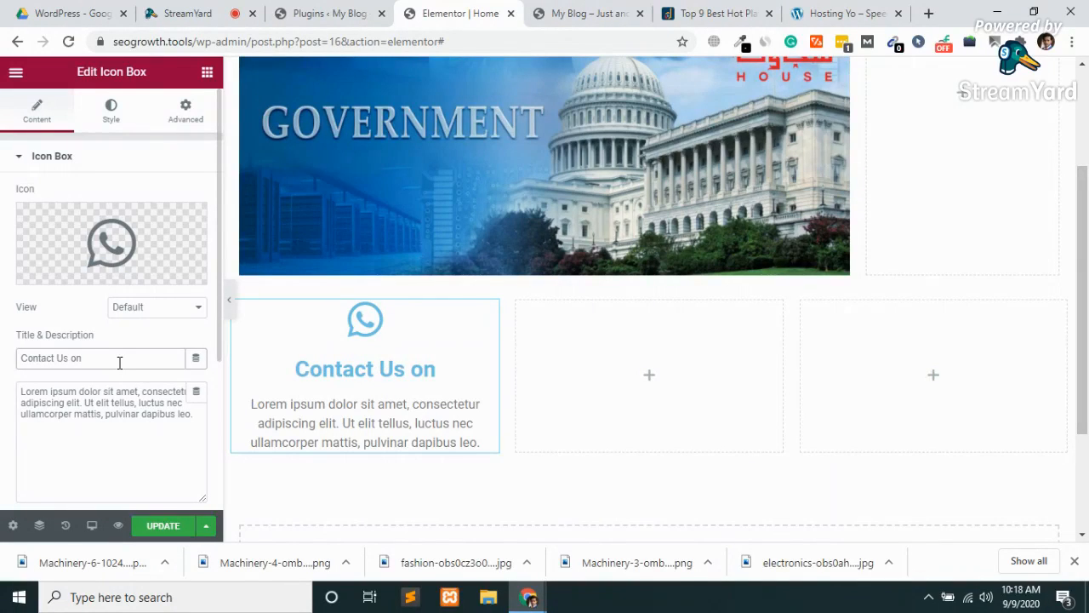
pyautogui.press('BackSpace')
pyautogui.press('BackSpace')
pyautogui.press('BackSpace')
pyautogui.press('BackSpace')
pyautogui.press('BackSpace')
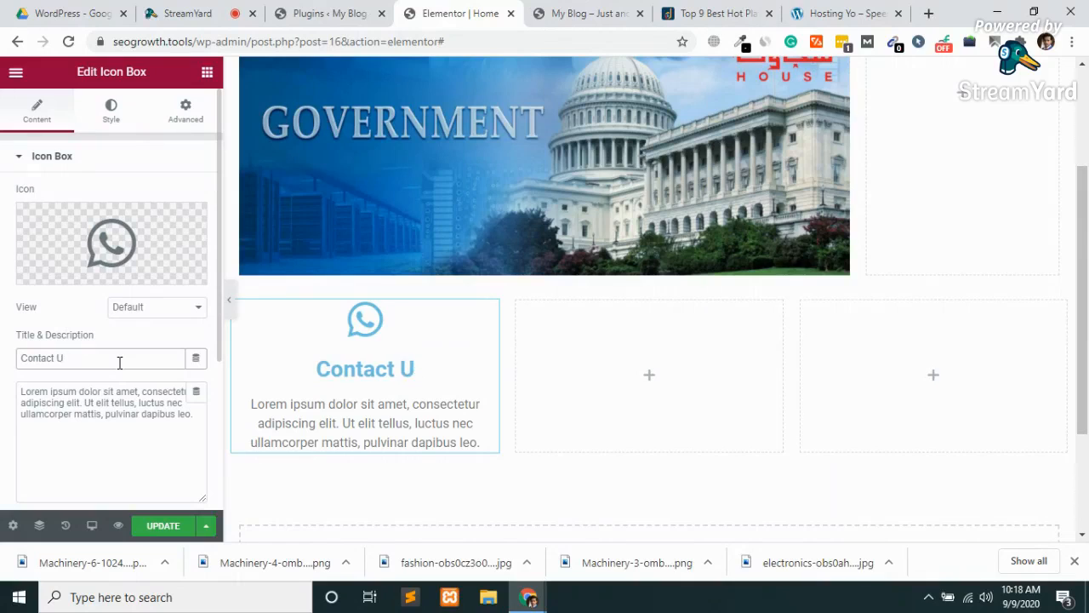
pyautogui.write('S ONmn')
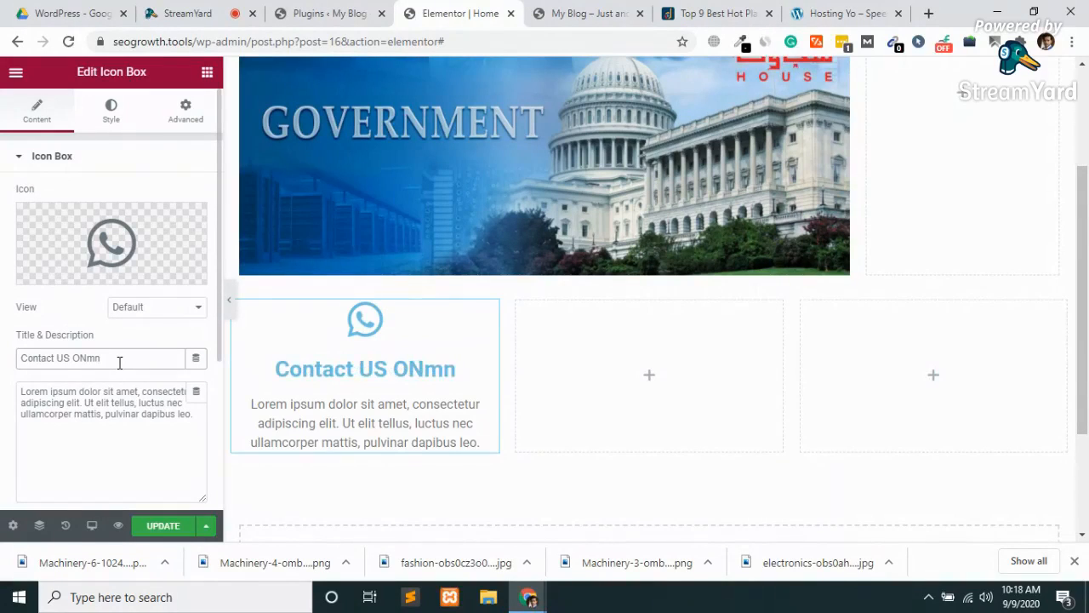
pyautogui.press('BackSpace')
pyautogui.press('BackSpace')
pyautogui.press('BackSpace')
pyautogui.press('BackSpace')
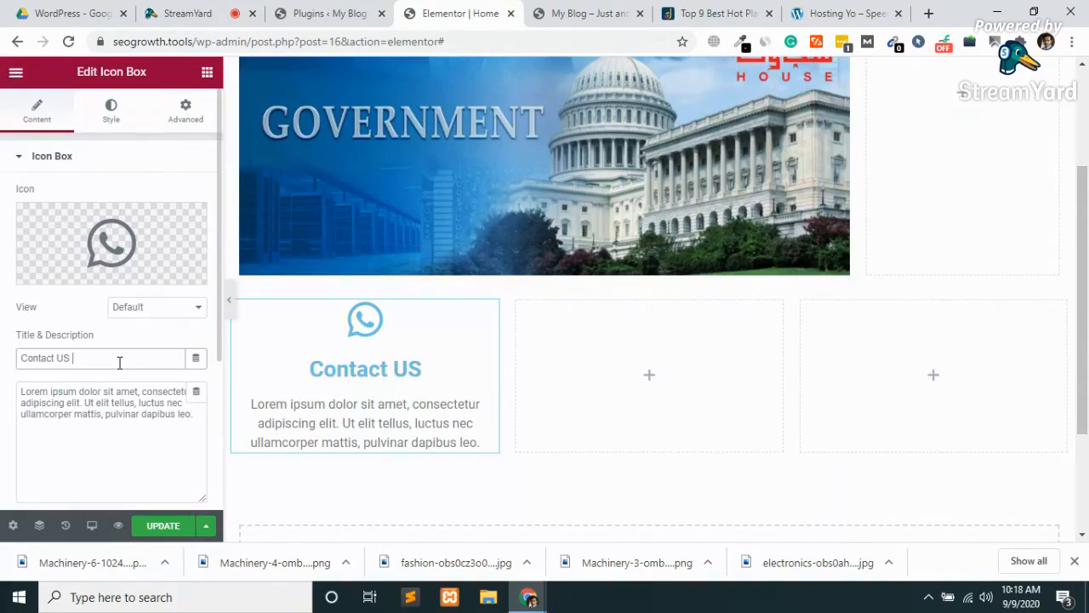
pyautogui.write('On ')
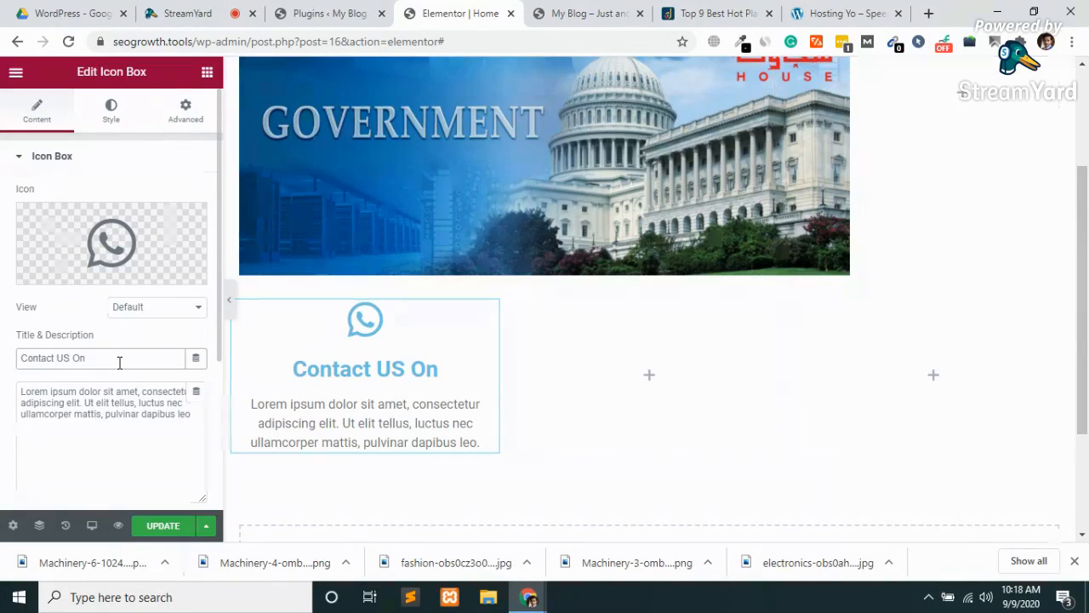
pyautogui.write('Whatsapp')
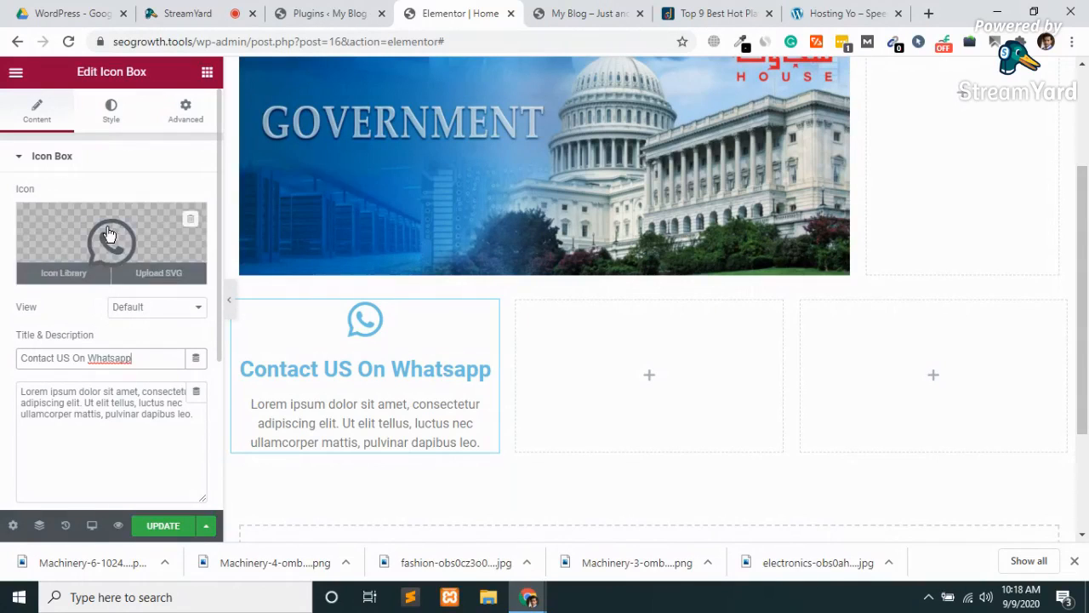
# Set the WhatsApp icon's view to Stacked
pyautogui.scroll(-3, 106, 228)
pyautogui.scroll(3, 91, 268)
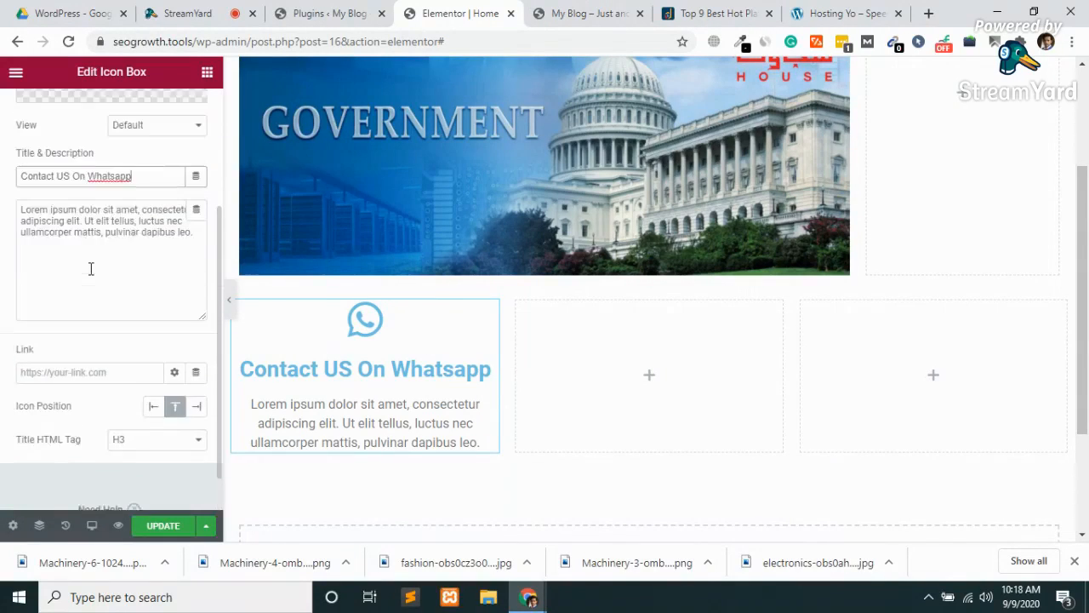
pyautogui.click(177, 210)
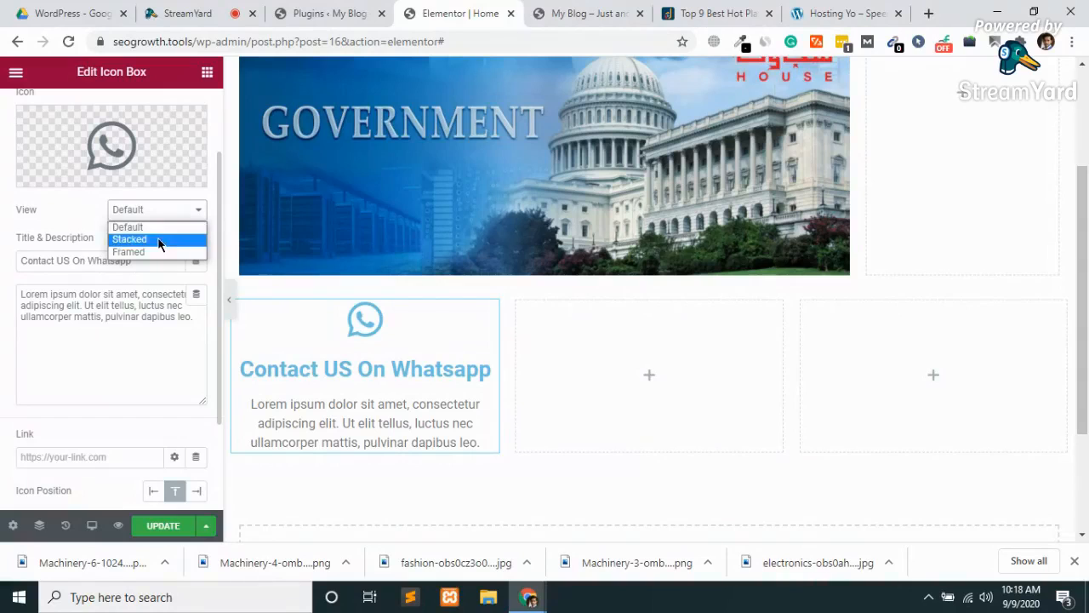
pyautogui.click(158, 239)
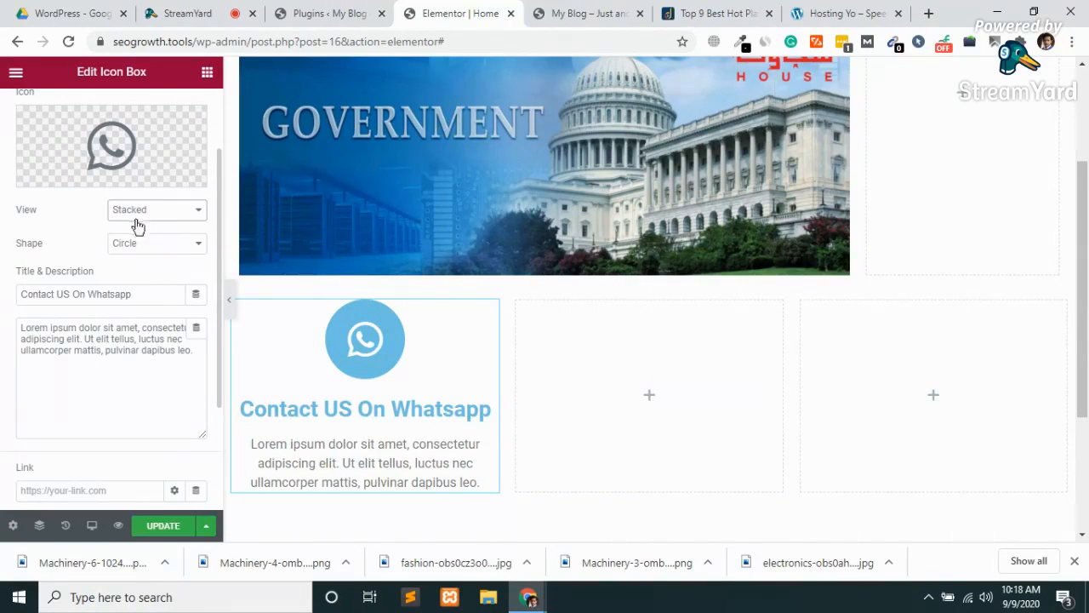
# Try the Square shape on the stacked WhatsApp icon, and switch it back to Circle
pyautogui.click(133, 213)
pyautogui.click(56, 224)
pyautogui.click(149, 244)
pyautogui.click(150, 273)
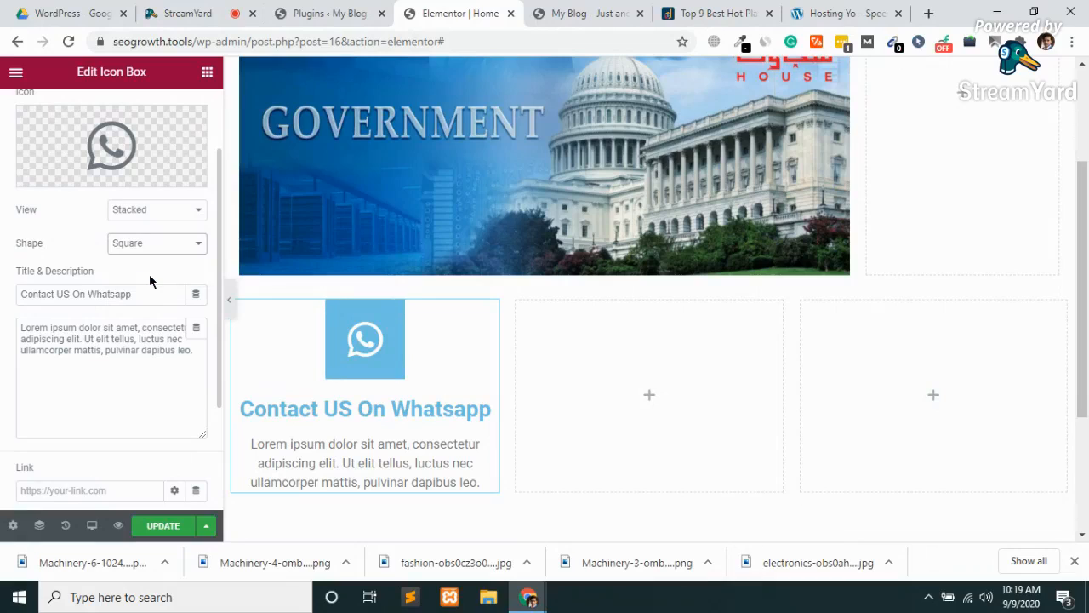
pyautogui.click(131, 245)
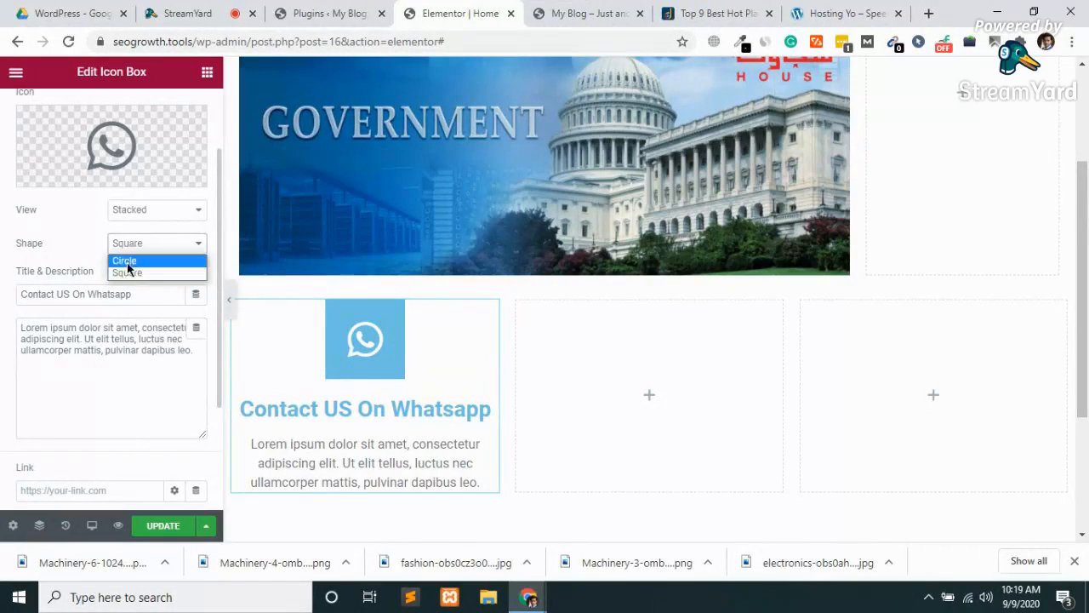
pyautogui.click(127, 261)
# Try the Framed view on the WhatsApp icon, and return it to Stacked
pyautogui.click(157, 215)
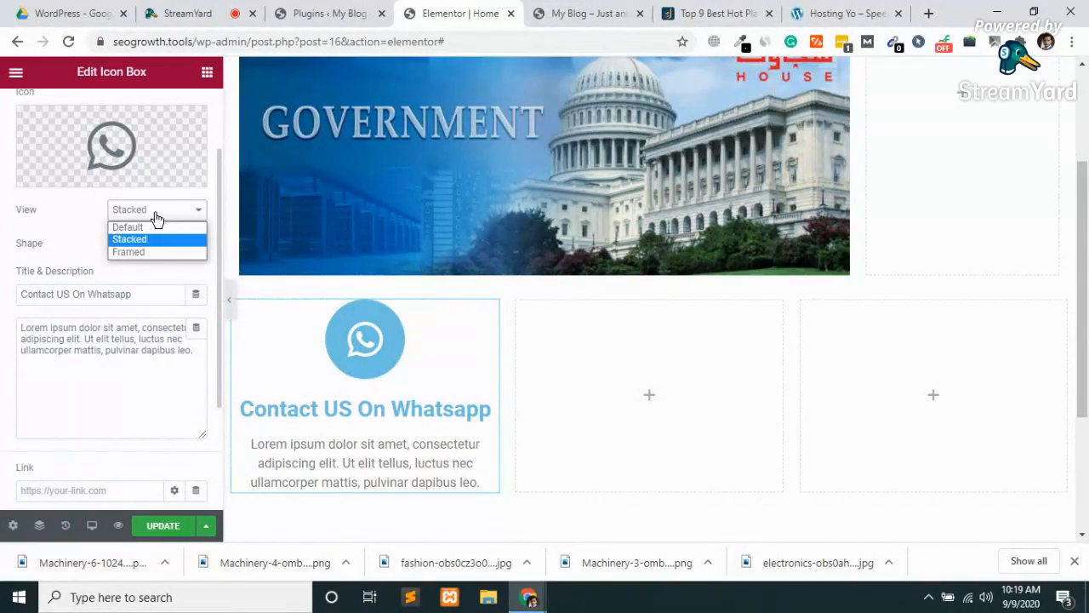
pyautogui.click(140, 251)
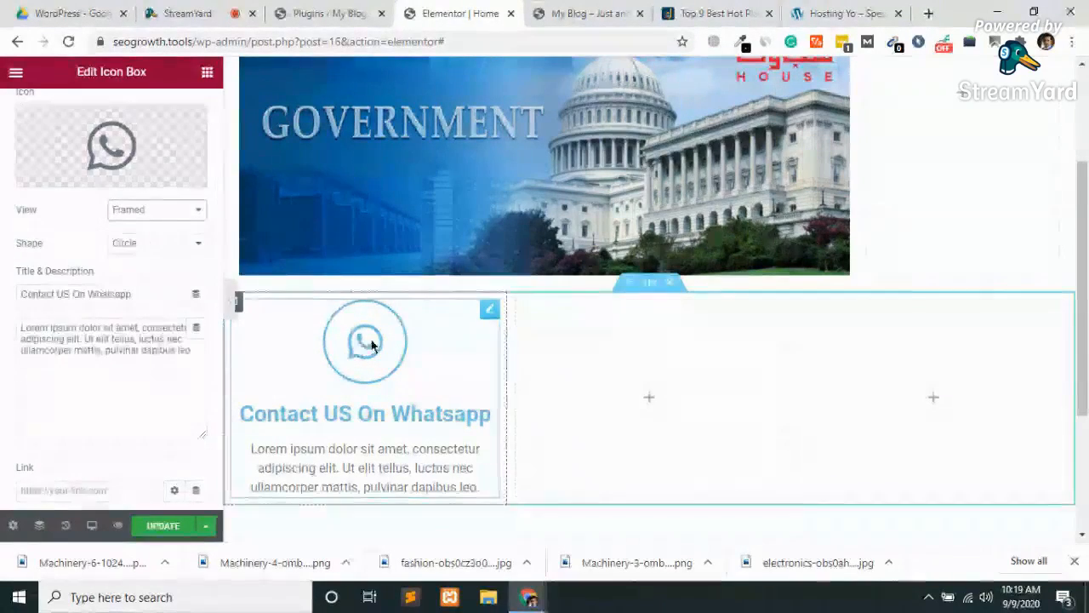
pyautogui.click(138, 212)
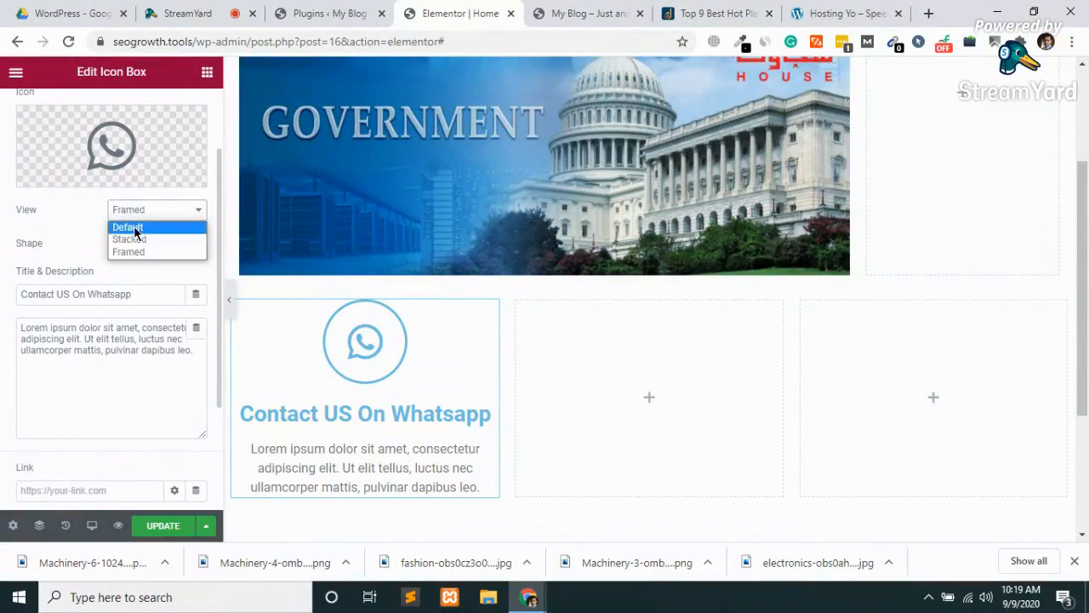
pyautogui.click(134, 240)
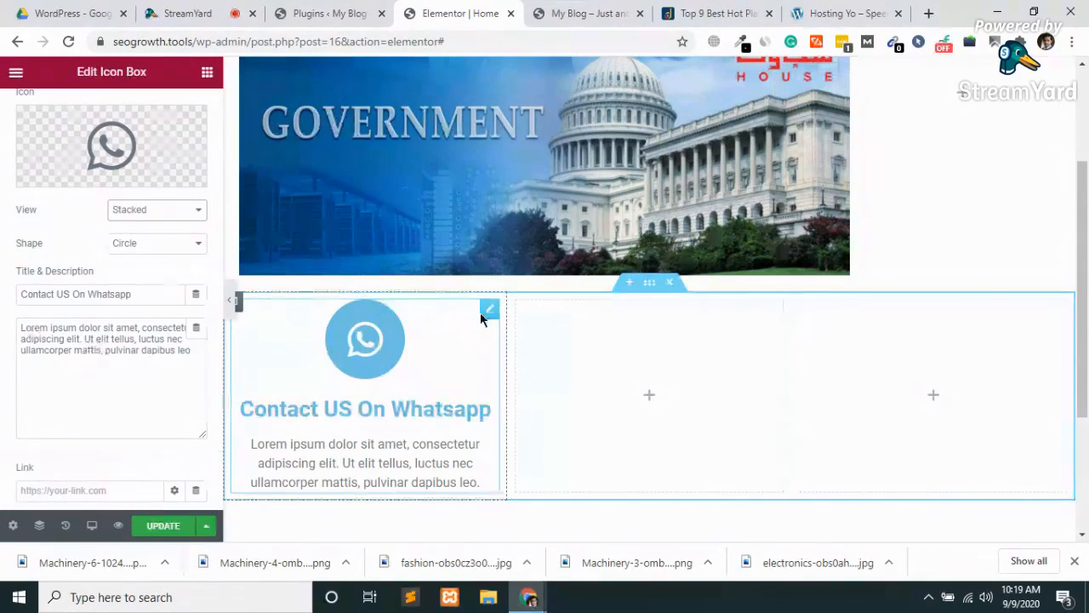
# Copy the WhatsApp Icon Box and paste it into the second and third columns of the section
pyautogui.rightClick(487, 319)
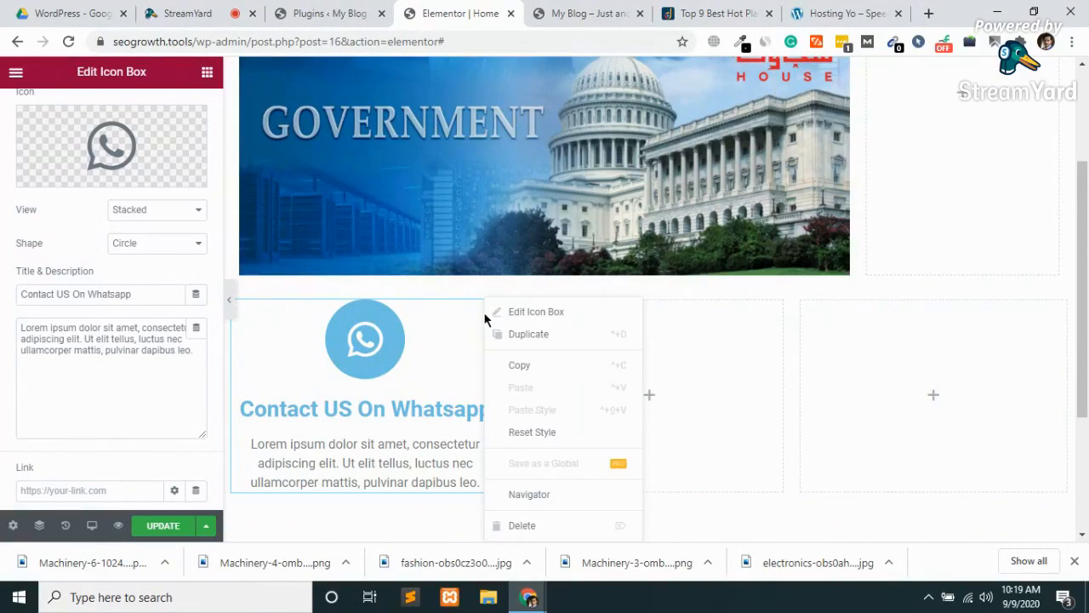
pyautogui.click(521, 367)
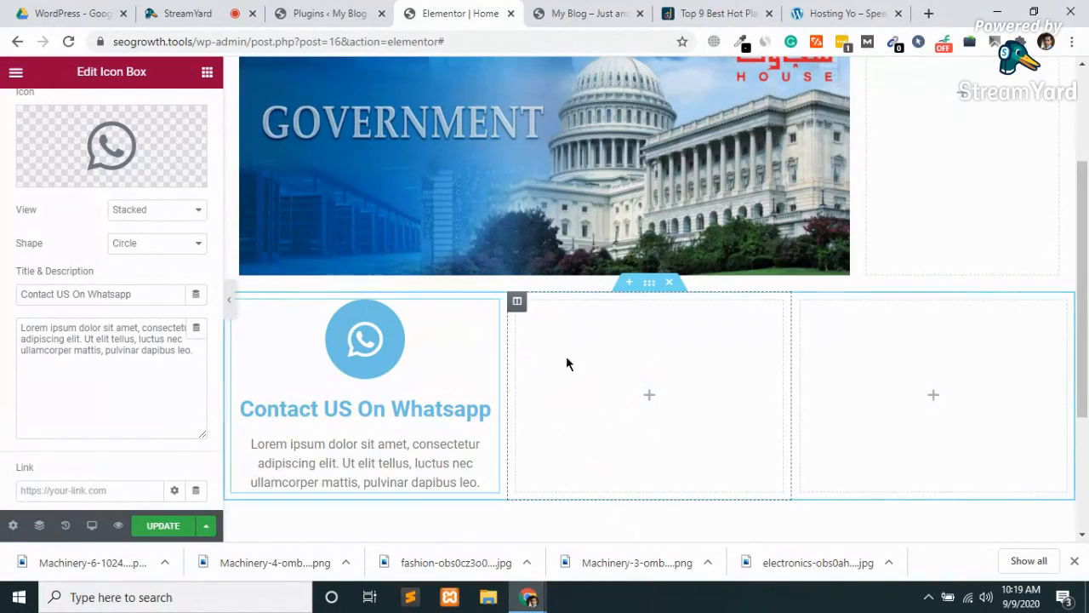
pyautogui.rightClick(631, 380)
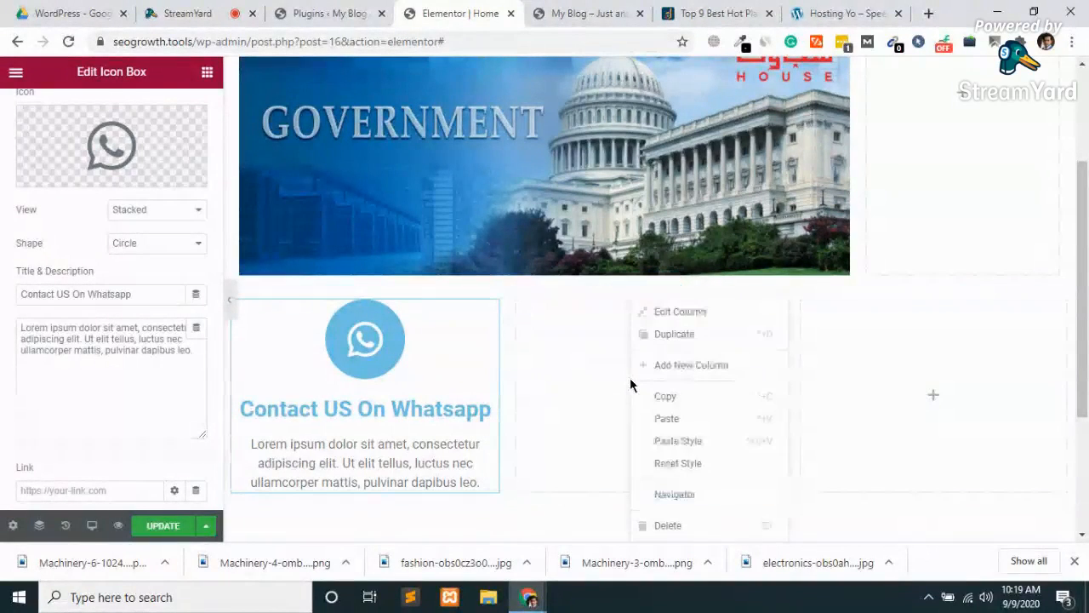
pyautogui.click(672, 419)
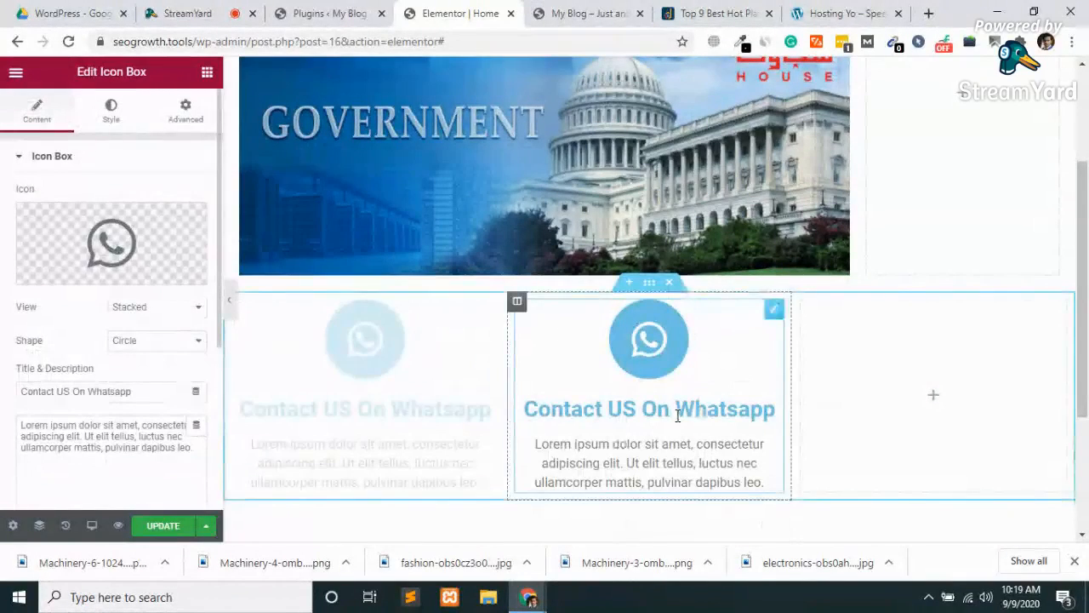
pyautogui.rightClick(904, 376)
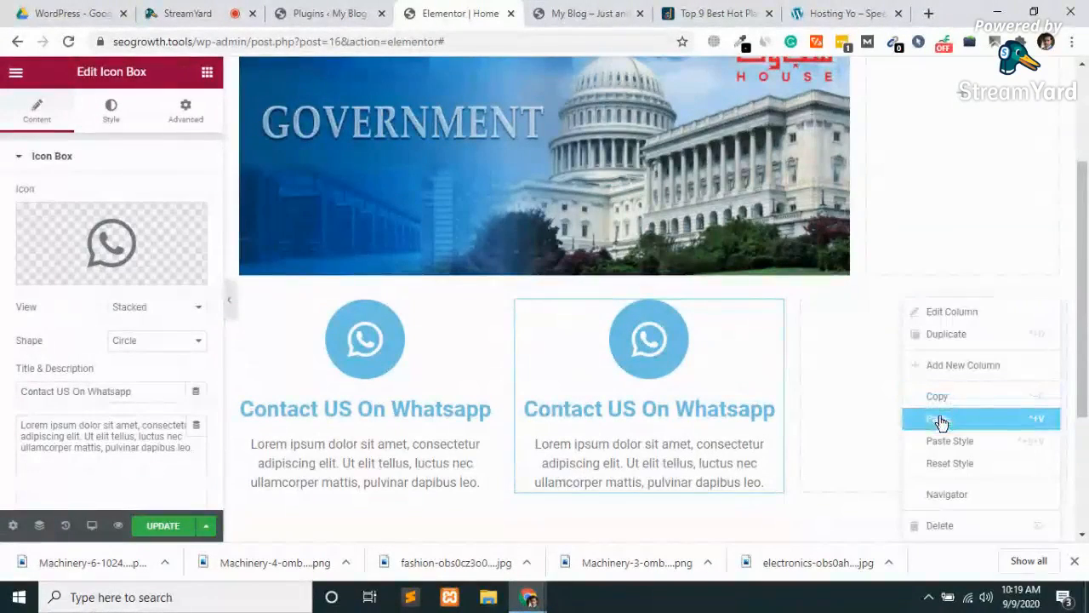
pyautogui.click(939, 419)
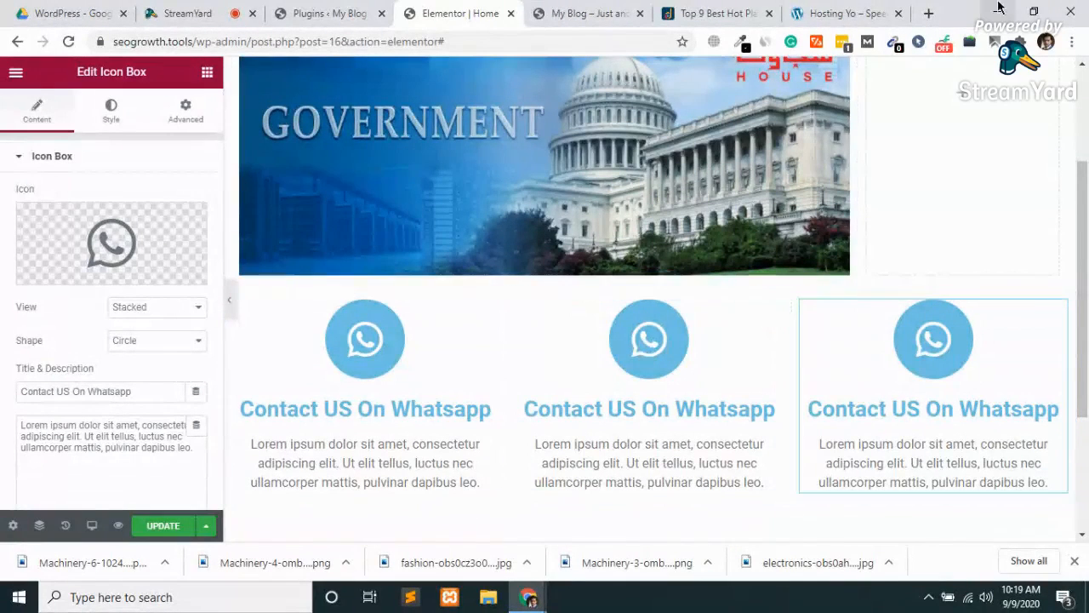
# Replace the second column's WhatsApp icon with the Facebook Messenger icon from the Icon Library, filtering the icons by "fa"
pyautogui.click(823, 7)
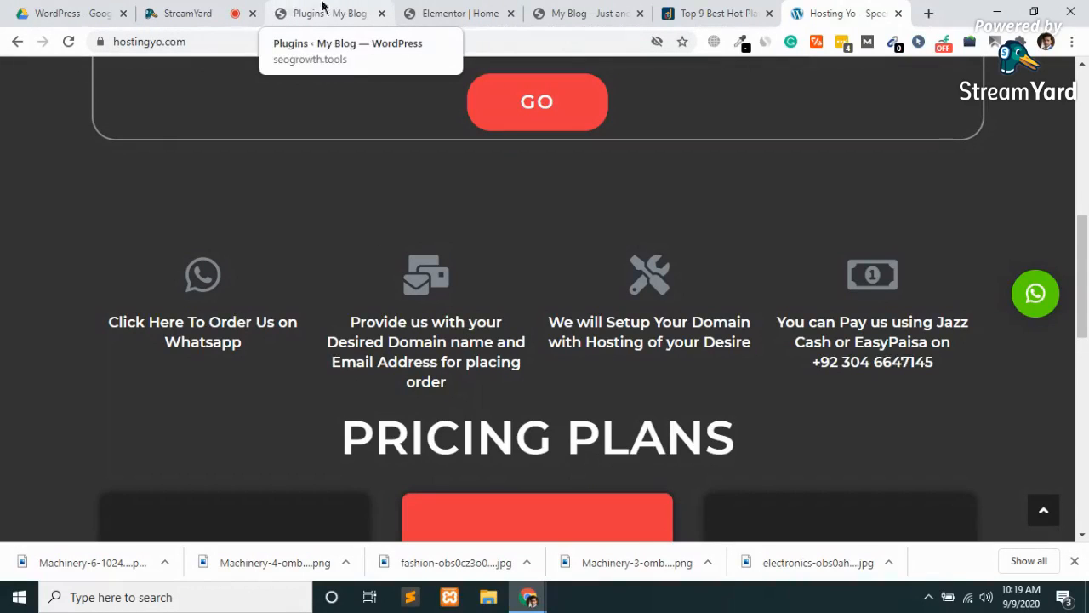
pyautogui.click(452, 6)
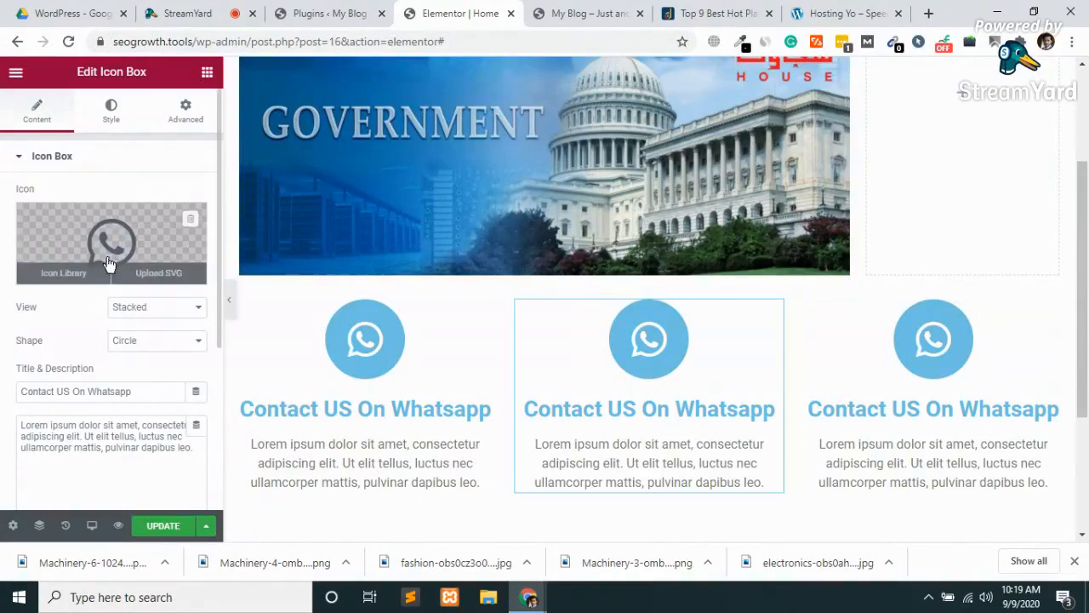
pyautogui.moveTo(57, 276)
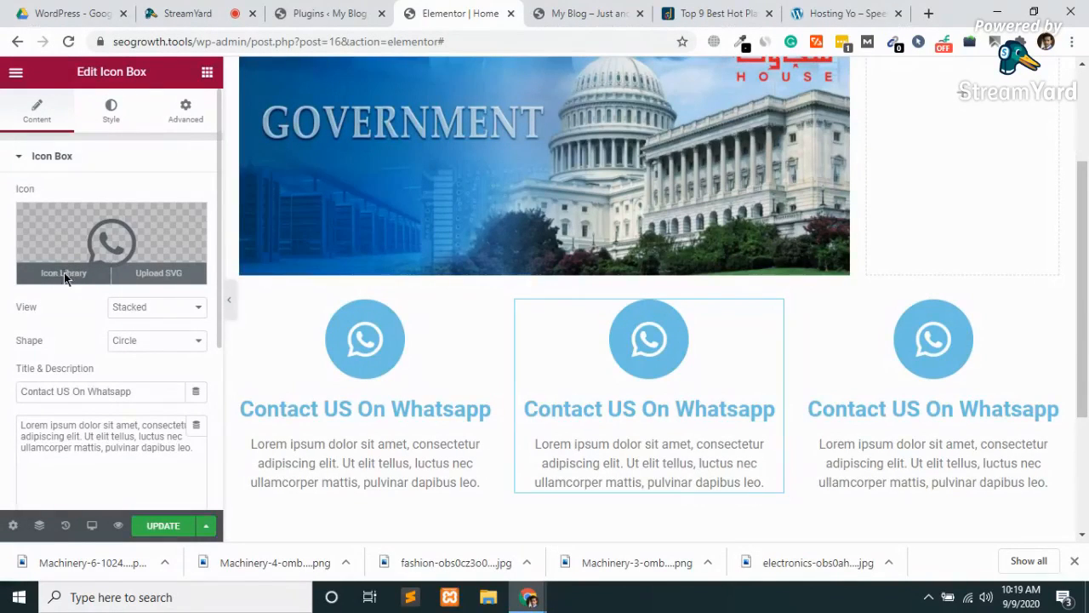
pyautogui.click(63, 273)
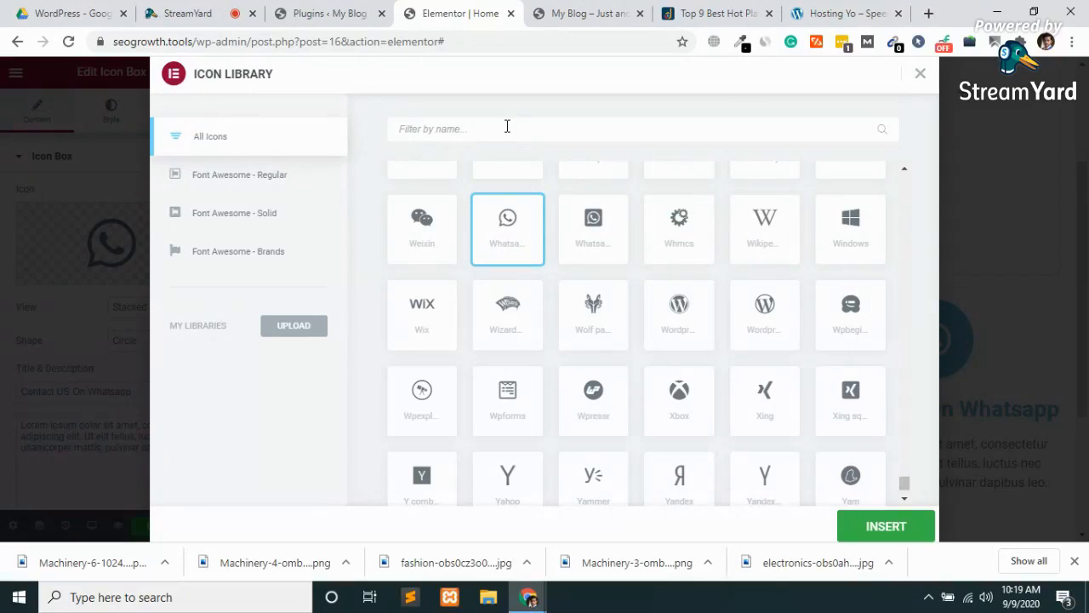
pyautogui.write('fa')
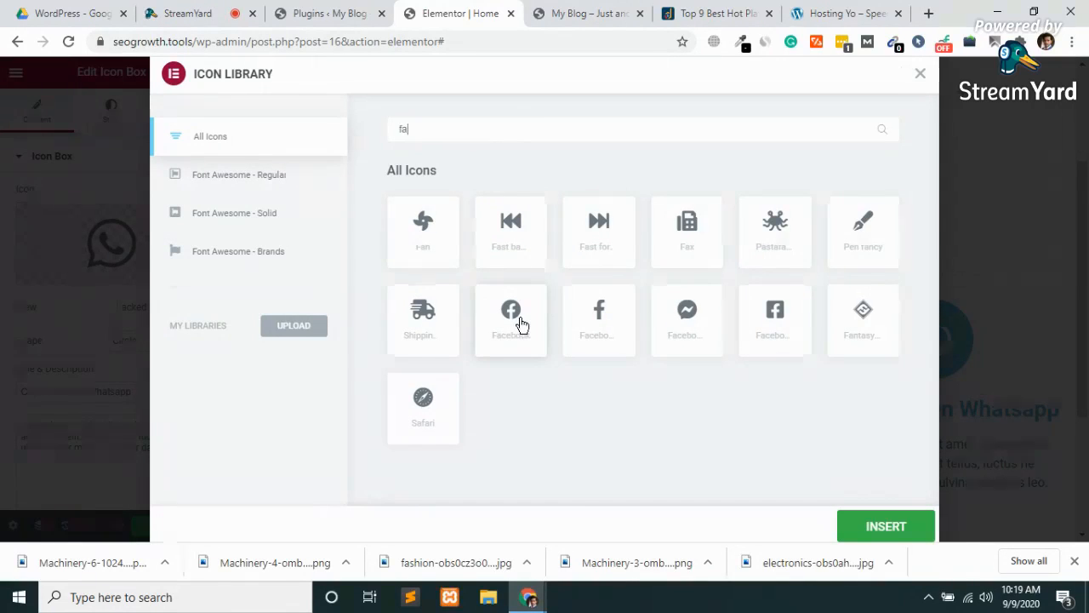
pyautogui.click(694, 321)
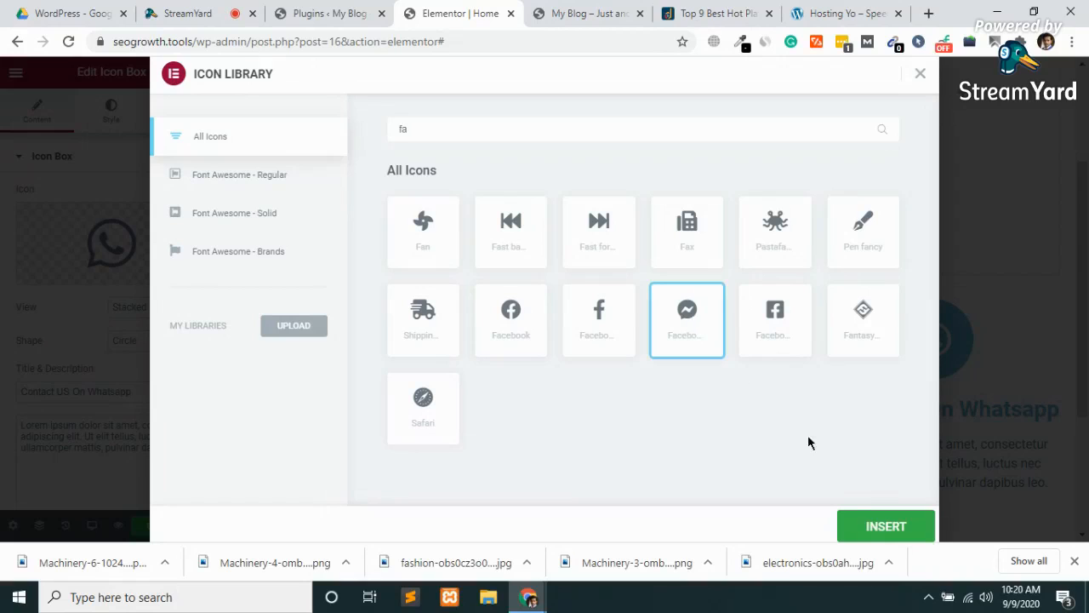
pyautogui.click(864, 527)
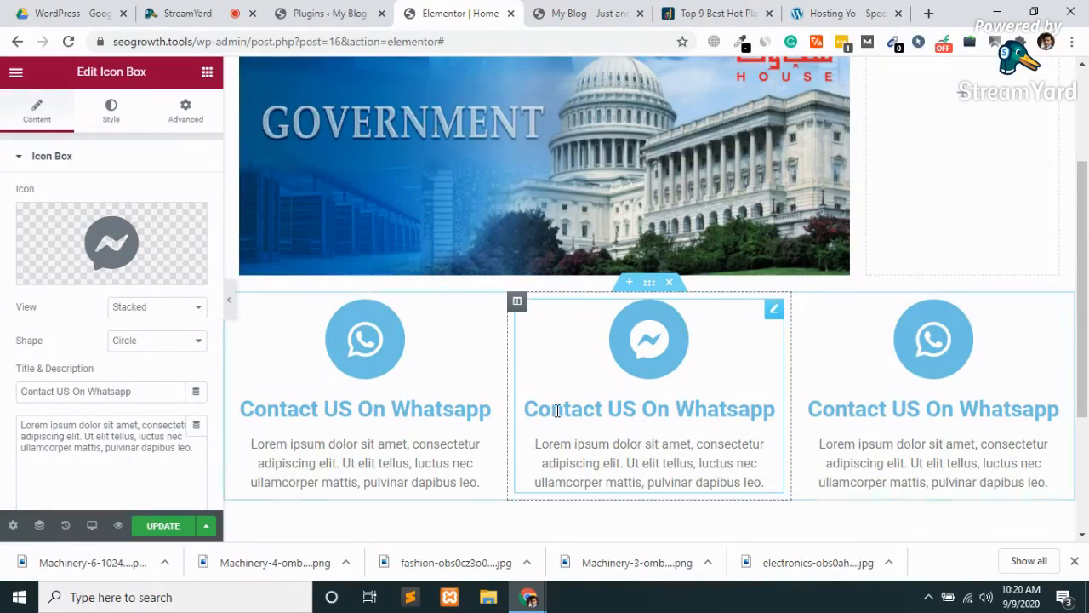
# Try a light green primary color, #6EE474, on the first column's WhatsApp icon
pyautogui.click(359, 345)
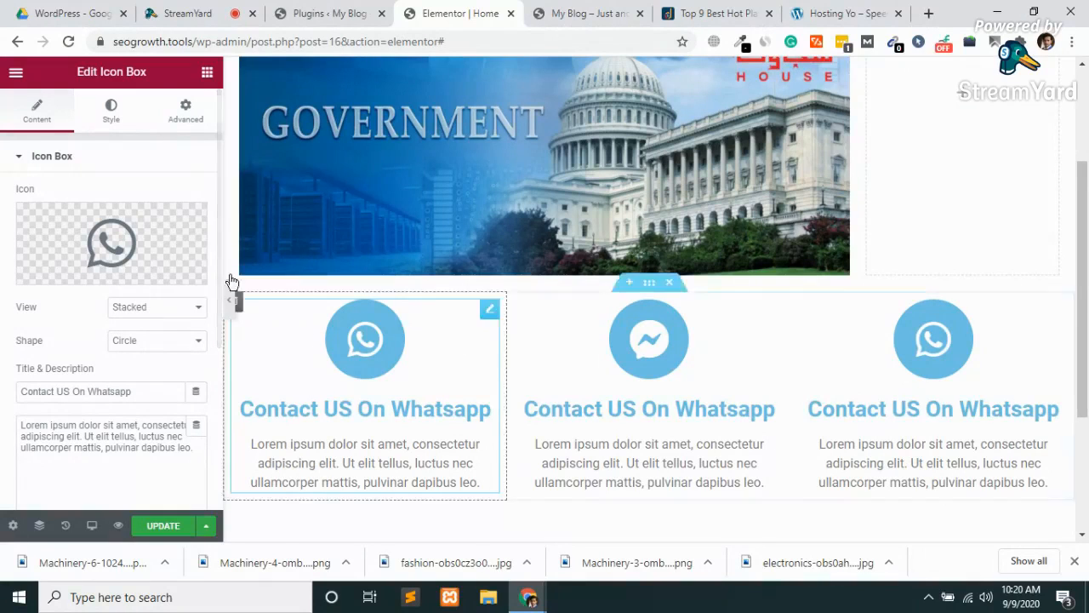
pyautogui.click(108, 115)
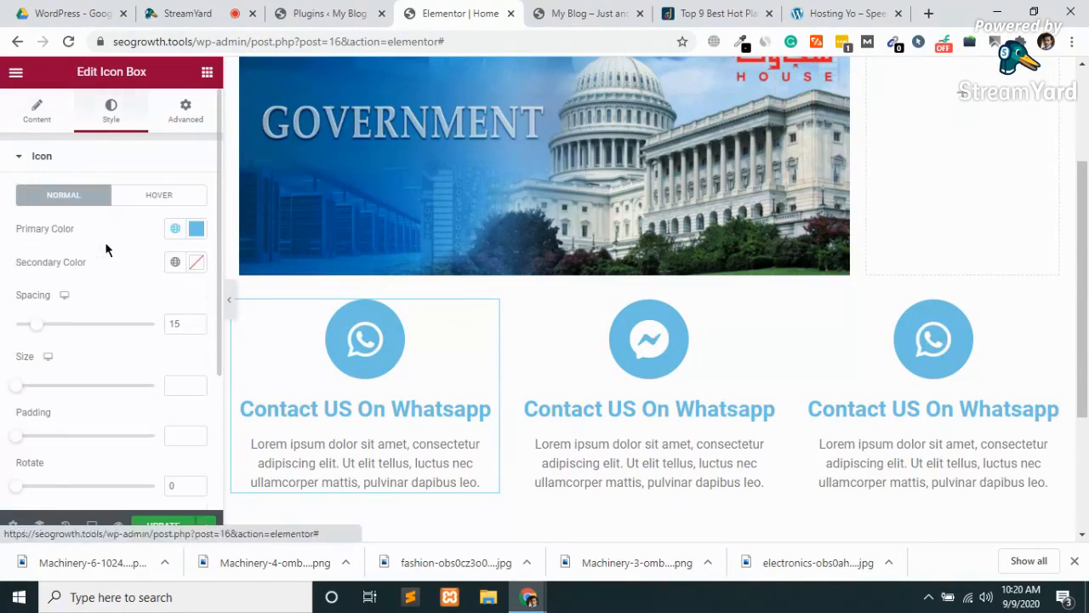
pyautogui.click(197, 228)
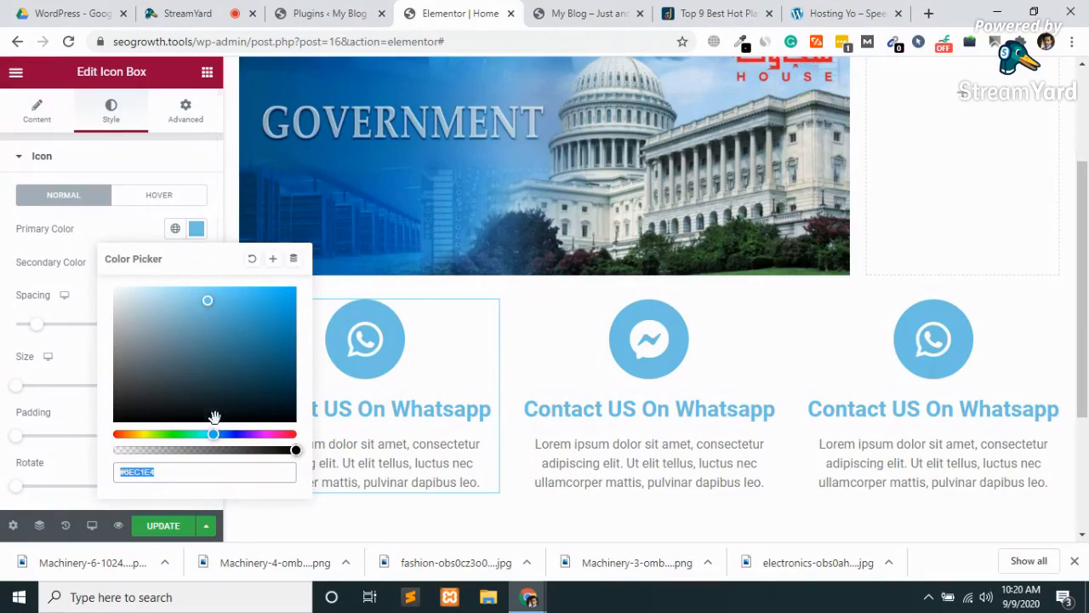
pyautogui.moveTo(192, 435); pyautogui.dragTo(176, 435)
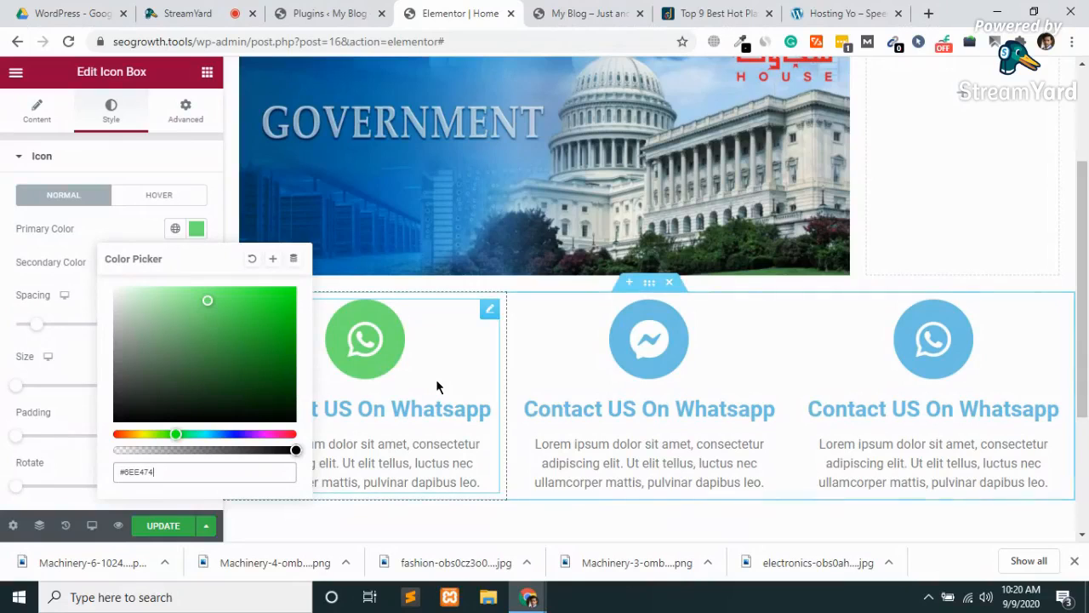
pyautogui.click(668, 368)
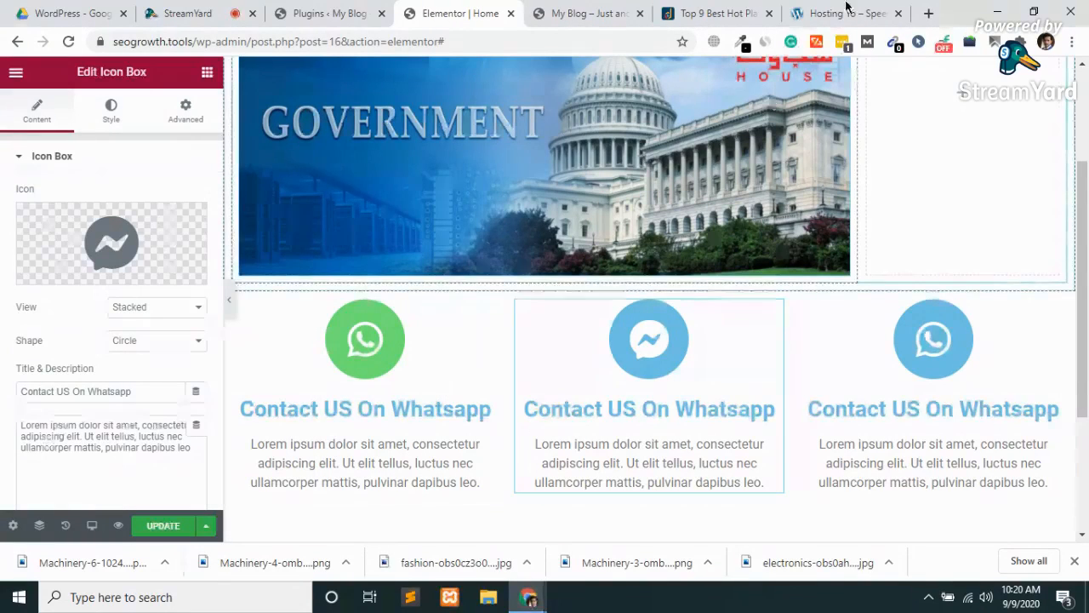
# Search Google for "whatsapp" in a new browser tab and sample the logo's green, #26D147, with the page color picker
pyautogui.click(927, 16)
pyautogui.write('what')
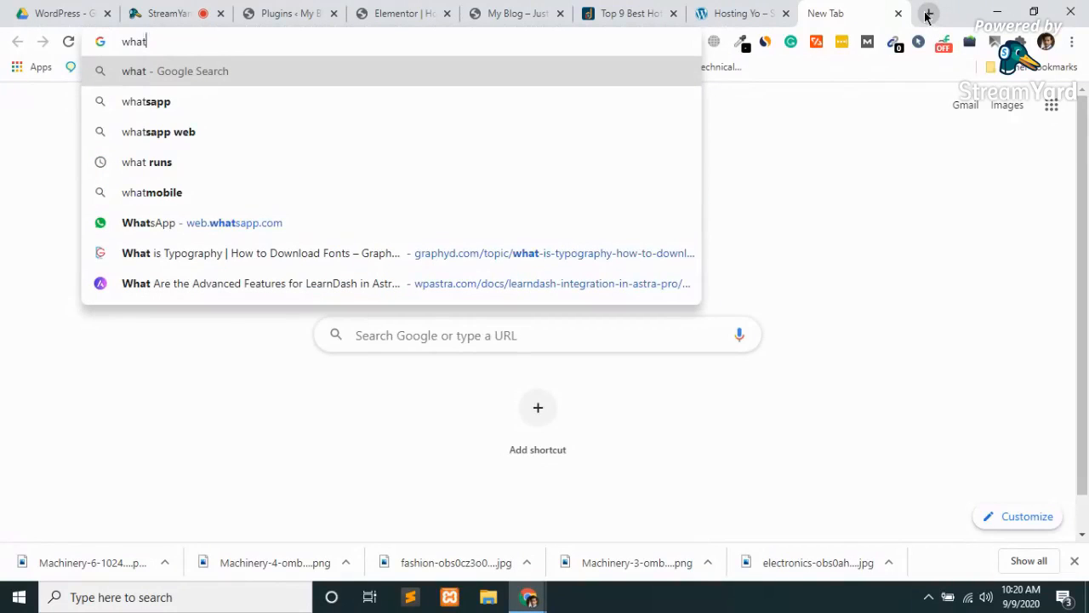
pyautogui.write('sapp')
pyautogui.press('Return')
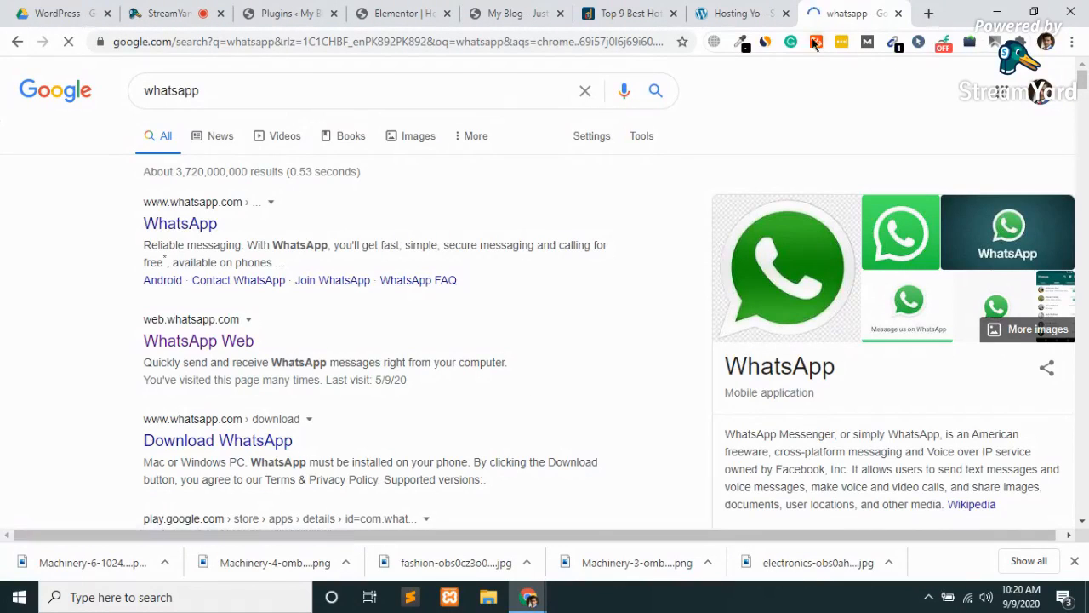
pyautogui.click(742, 49)
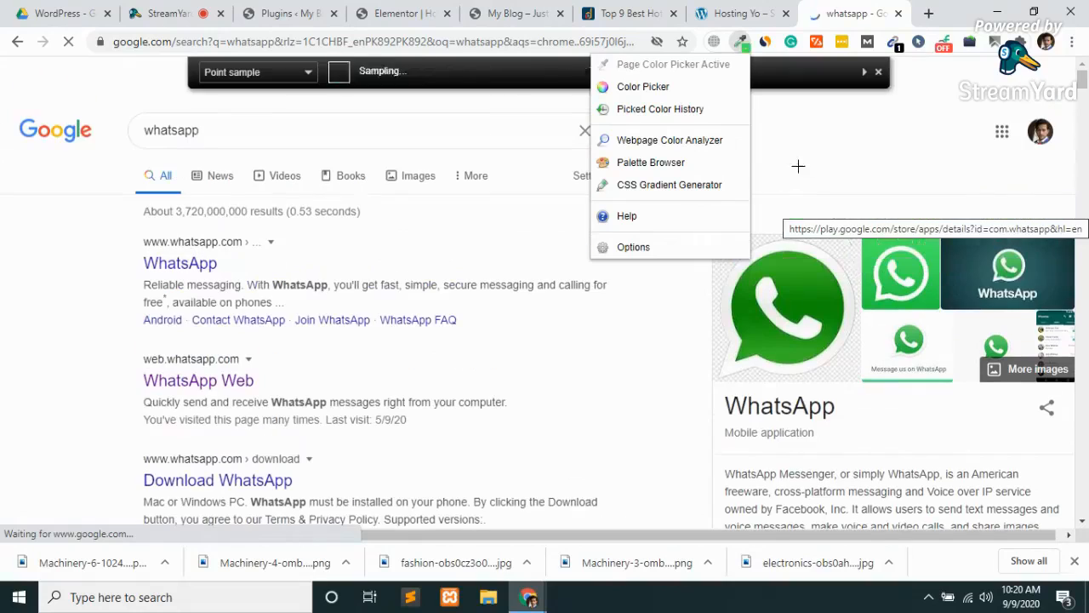
pyautogui.click(932, 256)
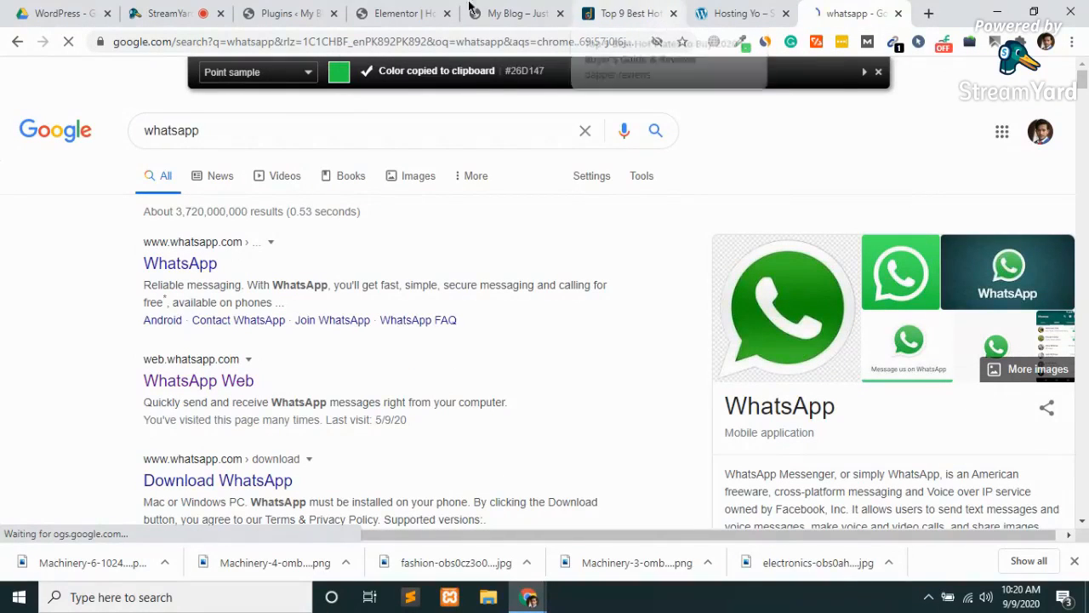
# Back in the Elementor editor, set the first column's WhatsApp icon primary color to the copied #26D147
pyautogui.click(404, 14)
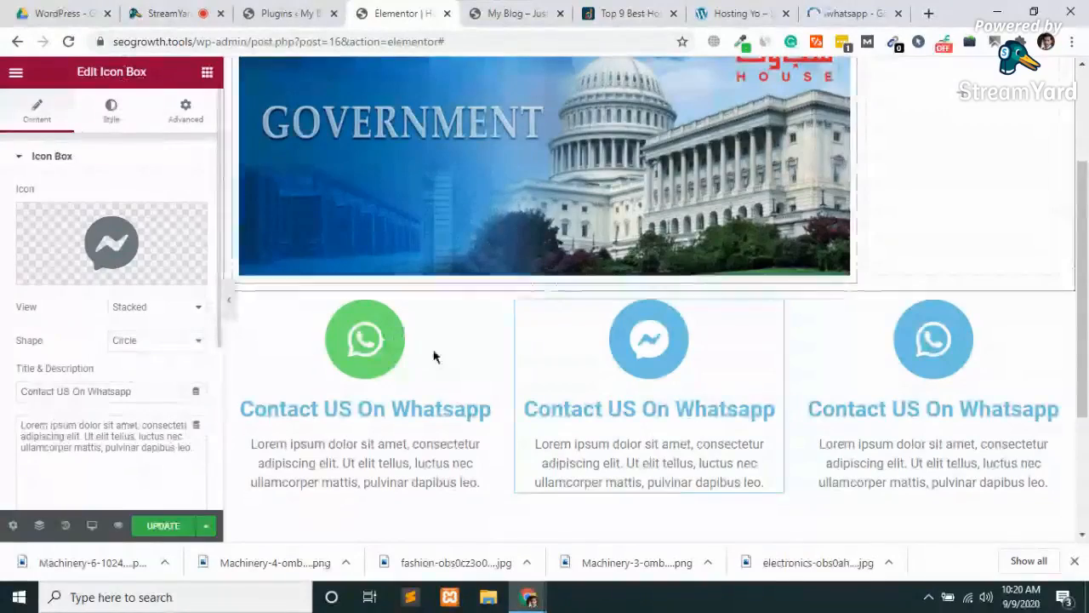
pyautogui.click(349, 340)
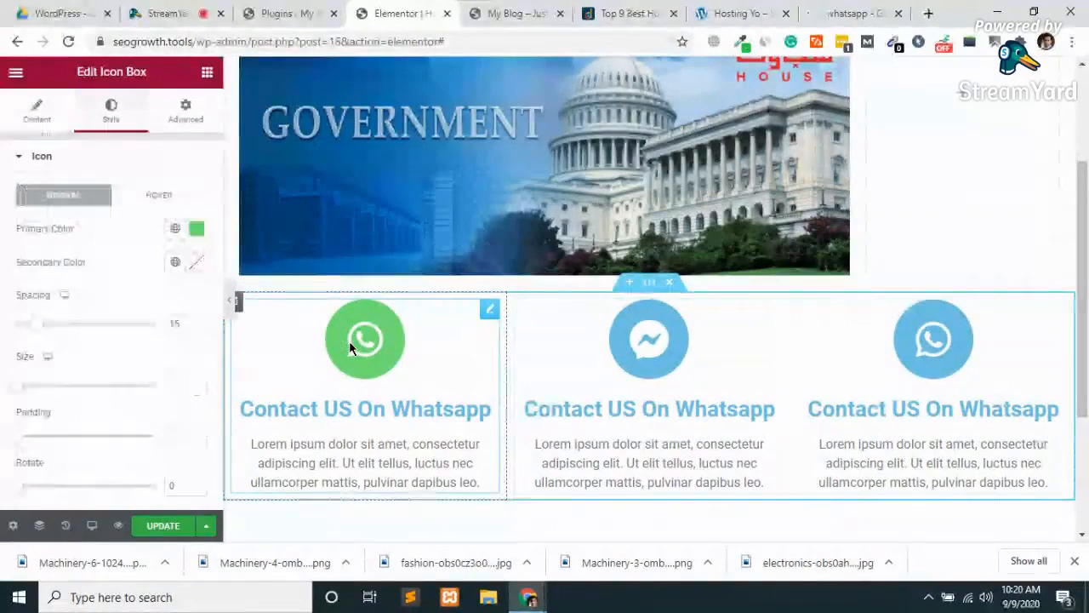
pyautogui.click(197, 230)
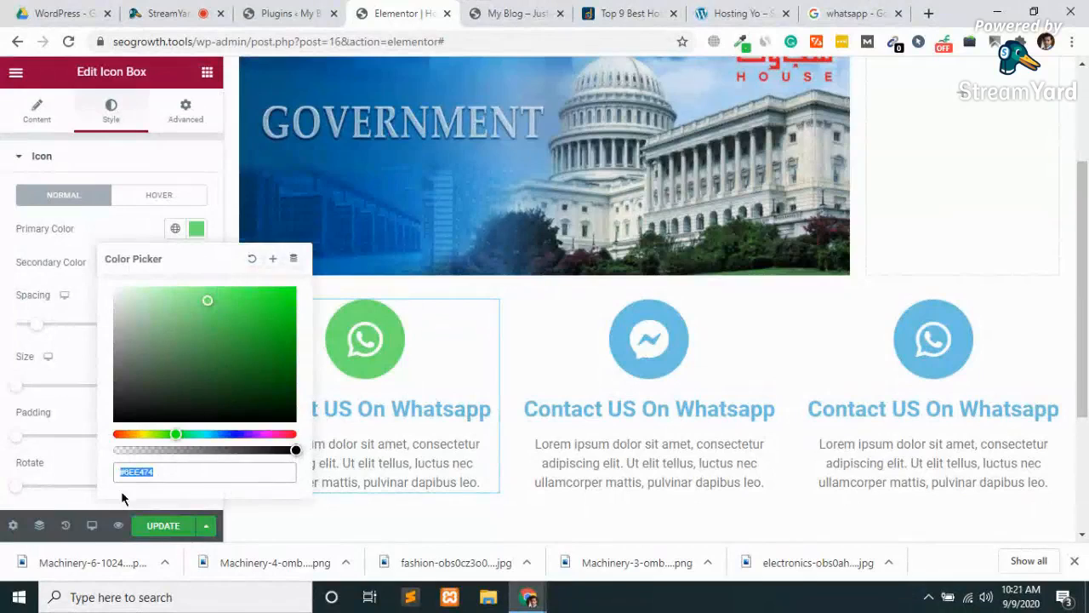
pyautogui.hotkey('ctrl', 'v')
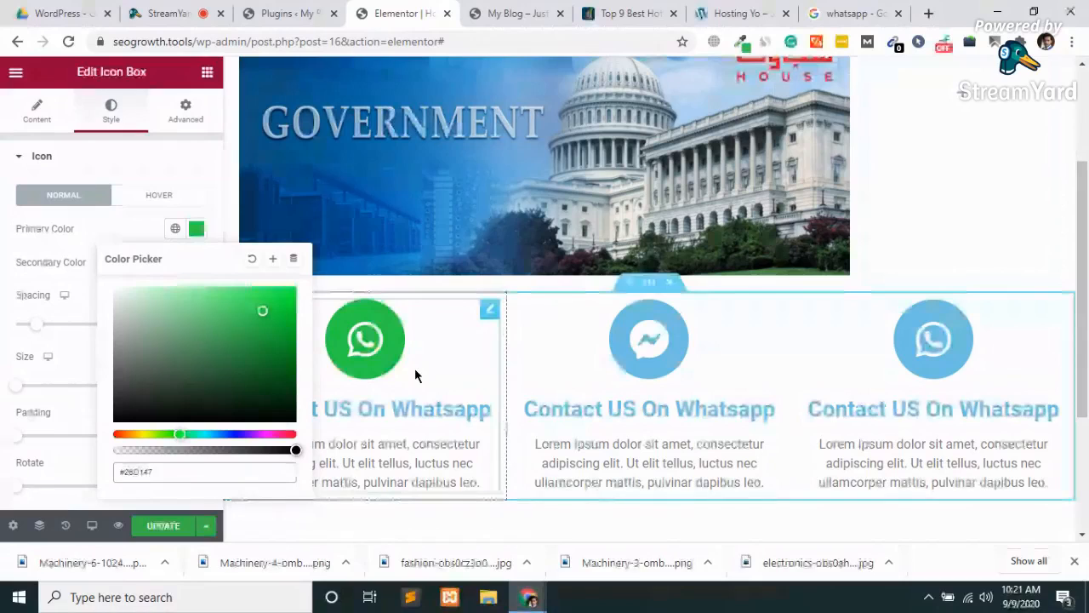
pyautogui.click(195, 228)
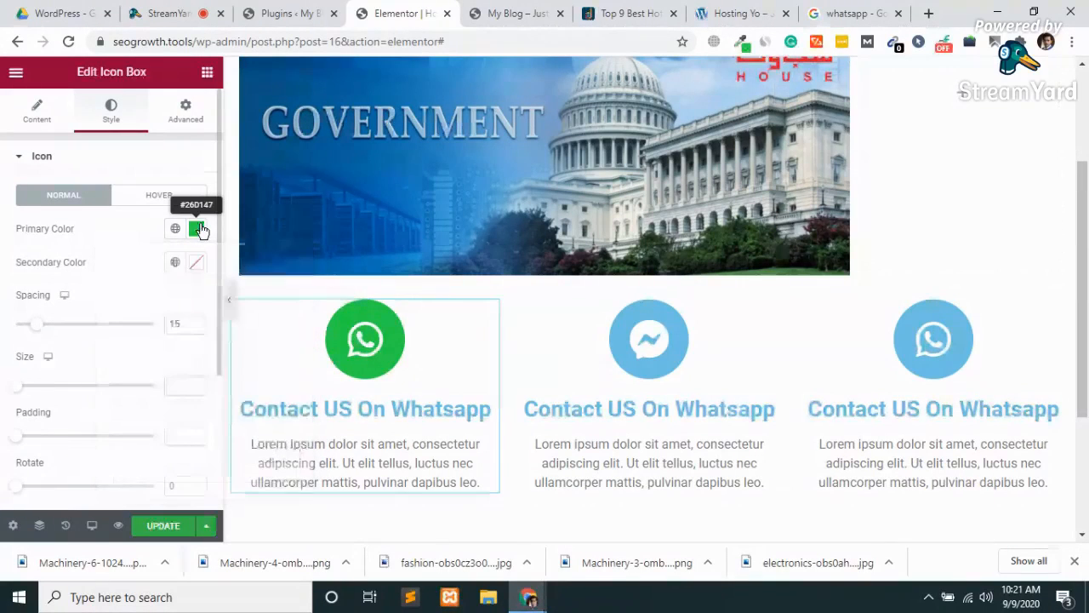
# Return to the Google search and look up "messenger" across all results
pyautogui.click(843, 12)
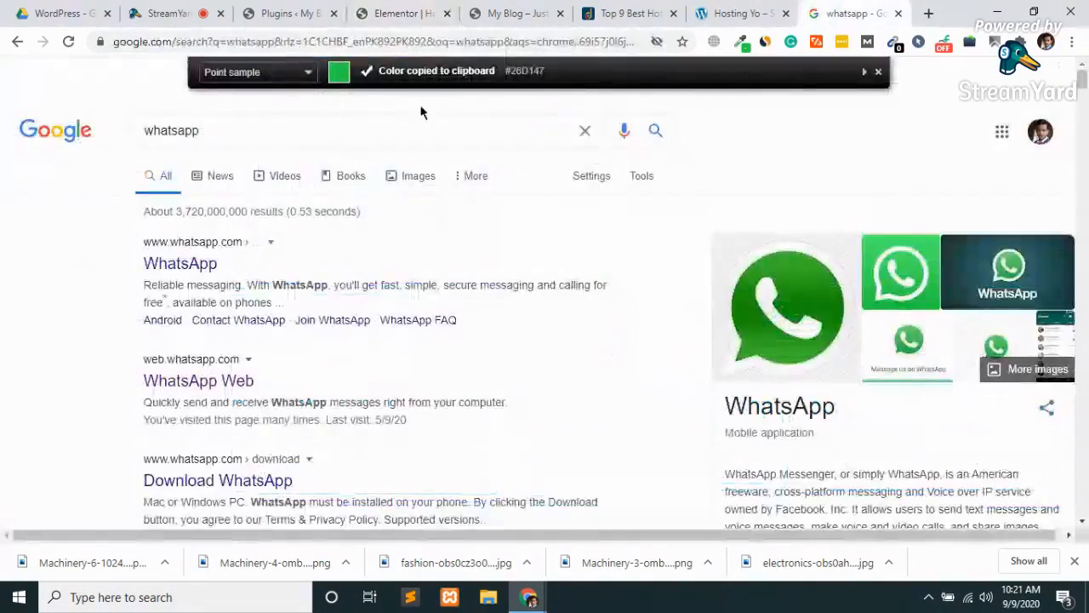
pyautogui.click(213, 122)
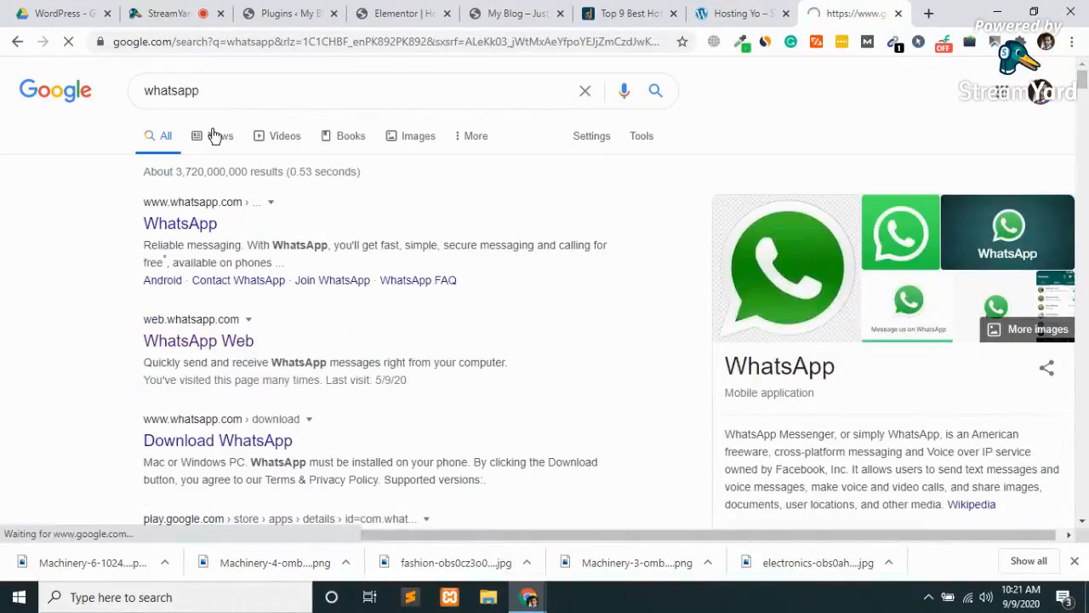
pyautogui.hotkey('ctrl', 'a')
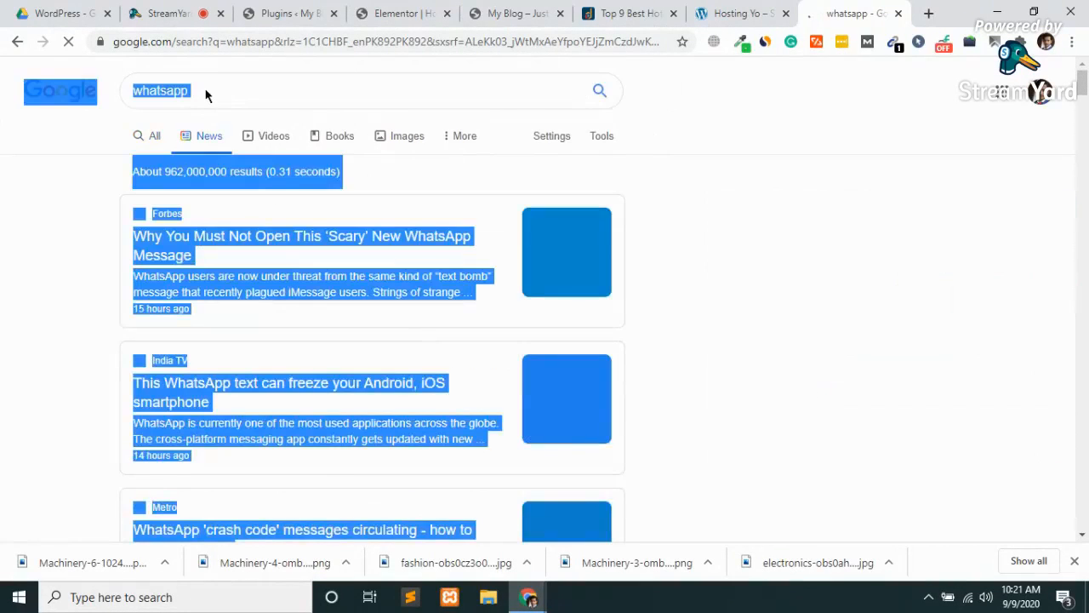
pyautogui.click(205, 89)
pyautogui.hotkey('ctrl', 'a')
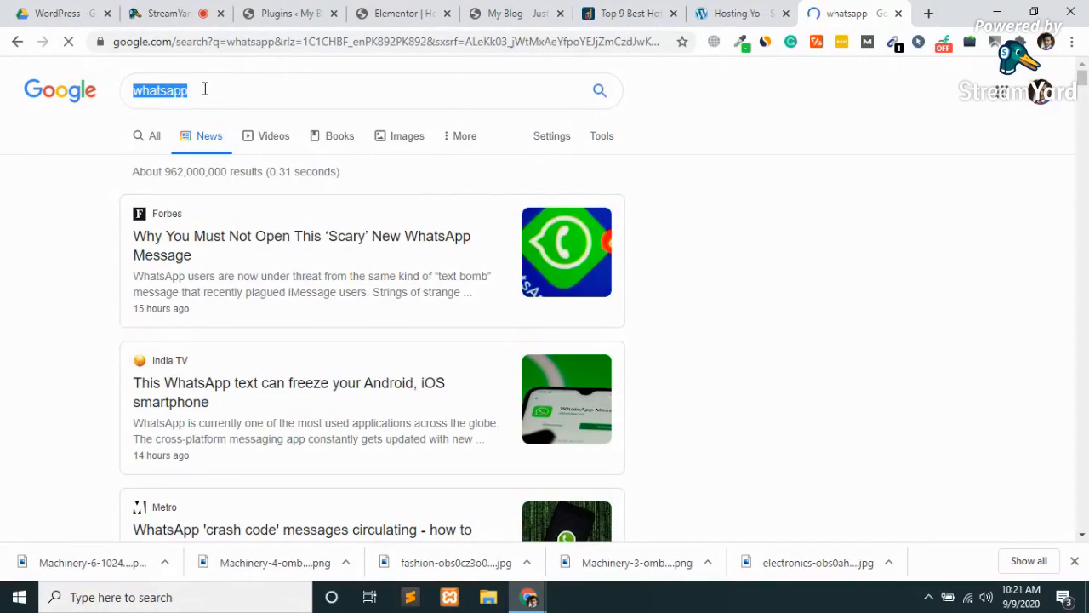
pyautogui.write('messenger')
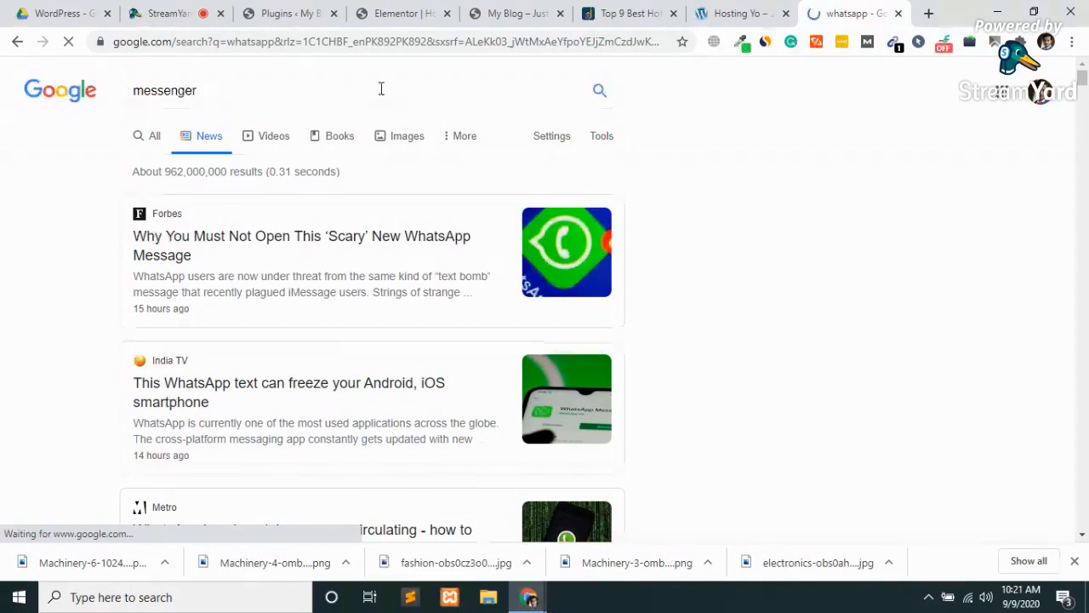
pyautogui.press('Return')
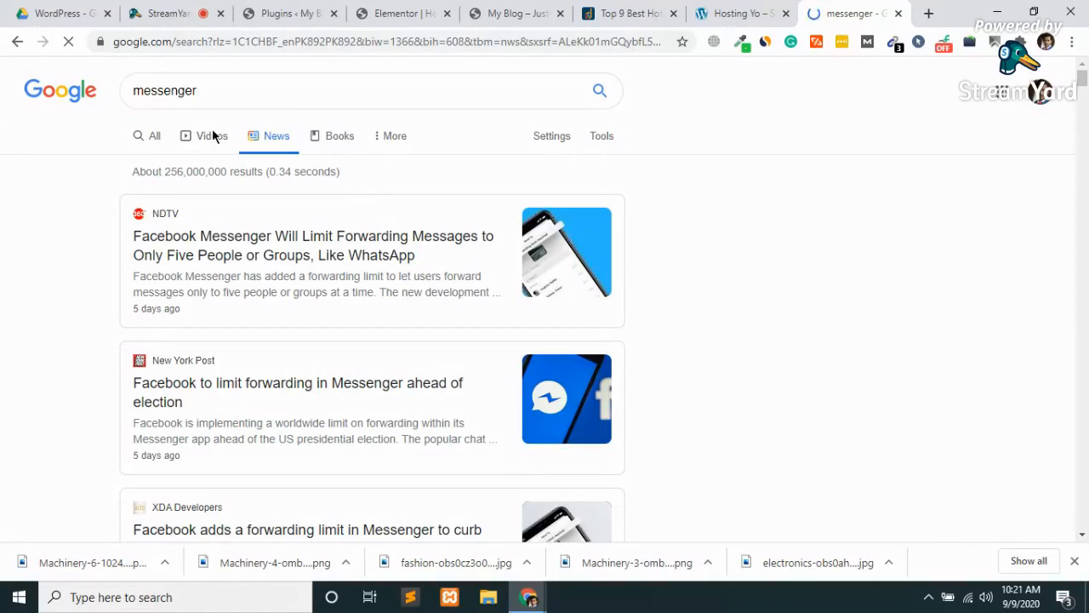
pyautogui.click(156, 138)
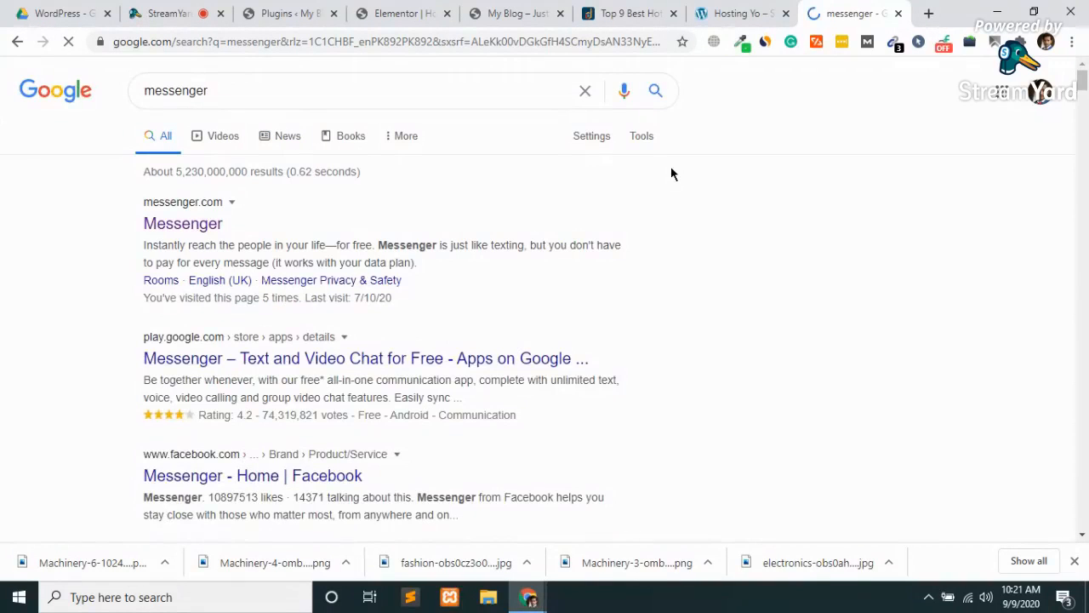
# Sample the blue of the large Facebook Messenger logo with the page color picker
pyautogui.click(741, 42)
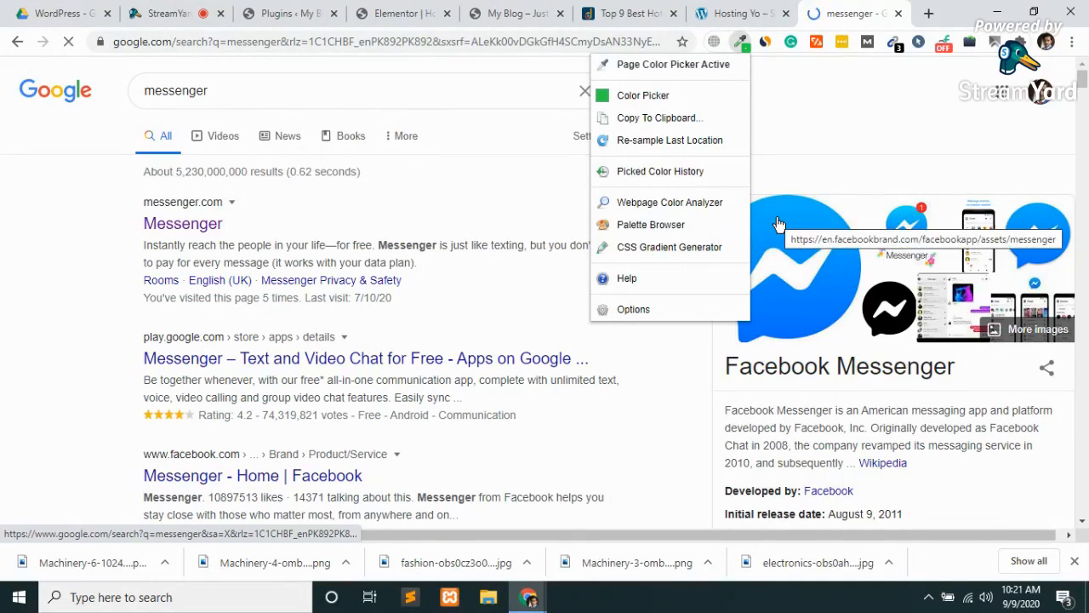
pyautogui.click(778, 220)
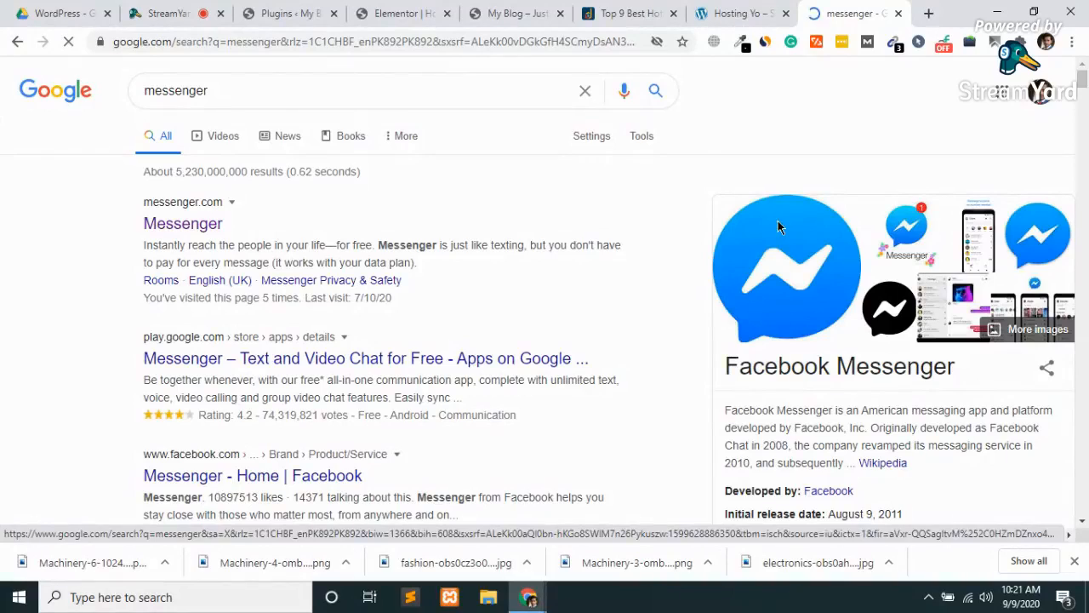
pyautogui.click(802, 65)
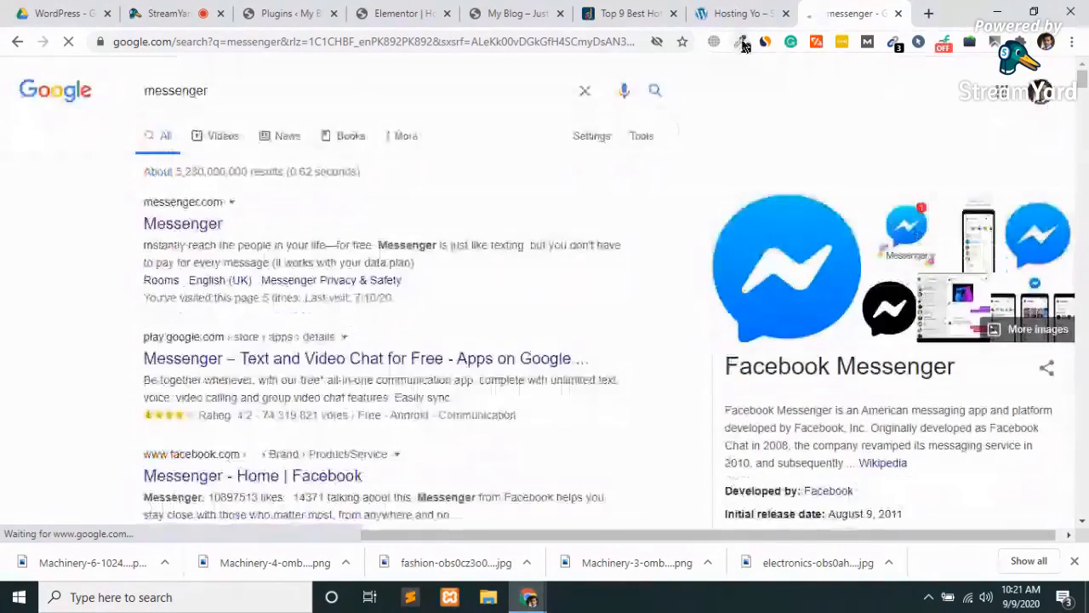
pyautogui.click(743, 43)
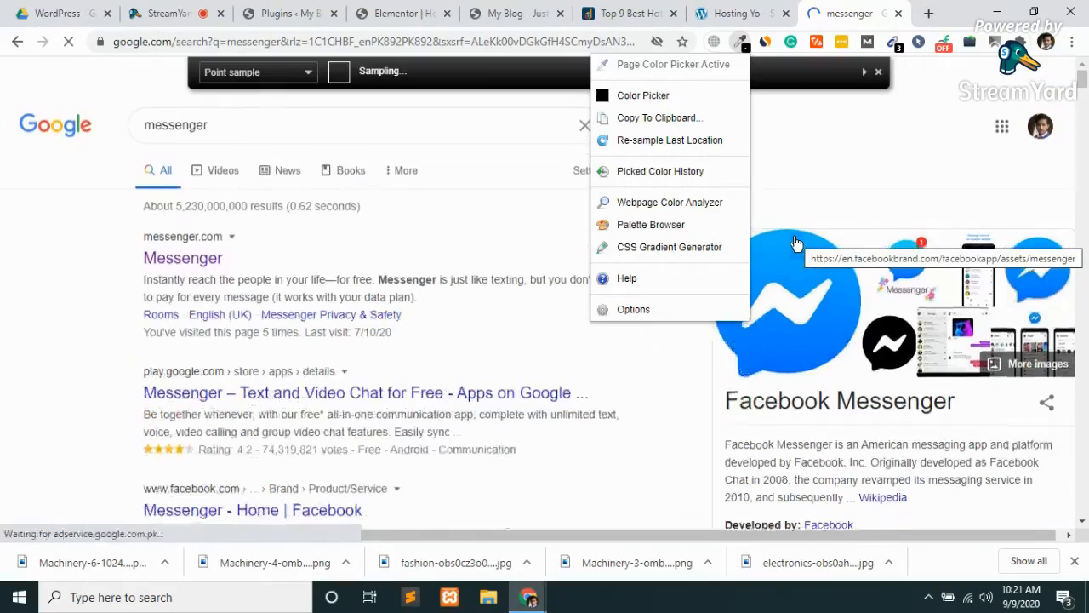
pyautogui.click(796, 244)
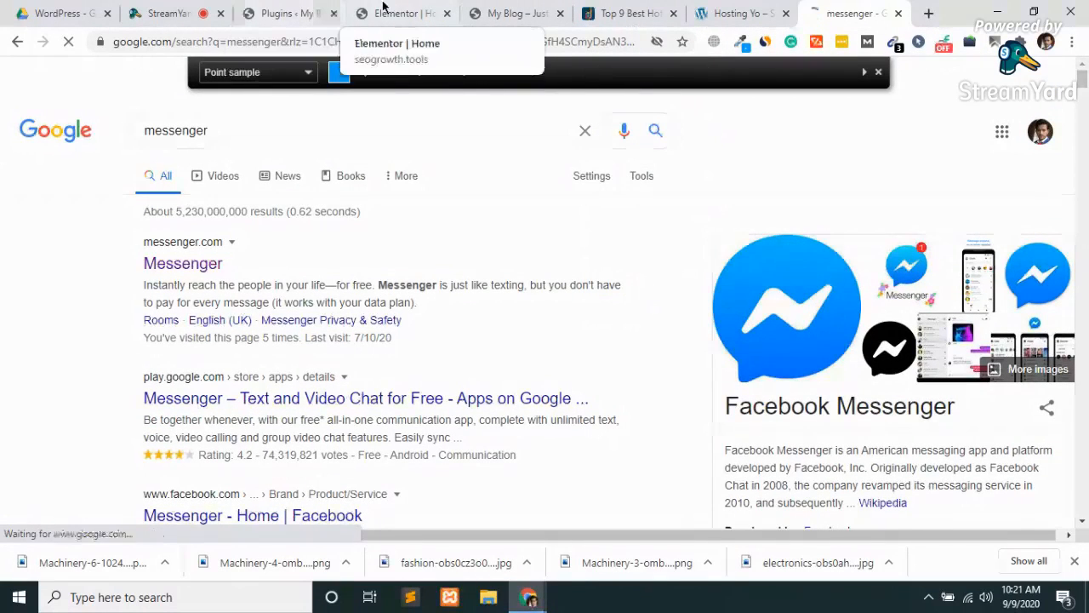
# Back in the Elementor editor, set the Messenger icon's primary color to the copied #089DFF and update the page
pyautogui.click(392, 13)
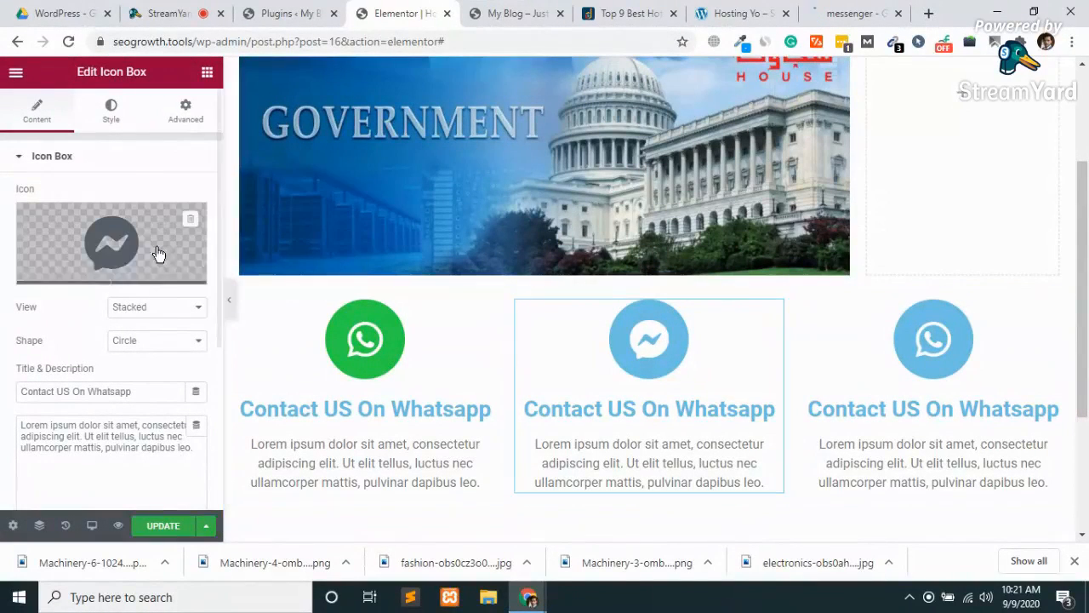
pyautogui.click(115, 117)
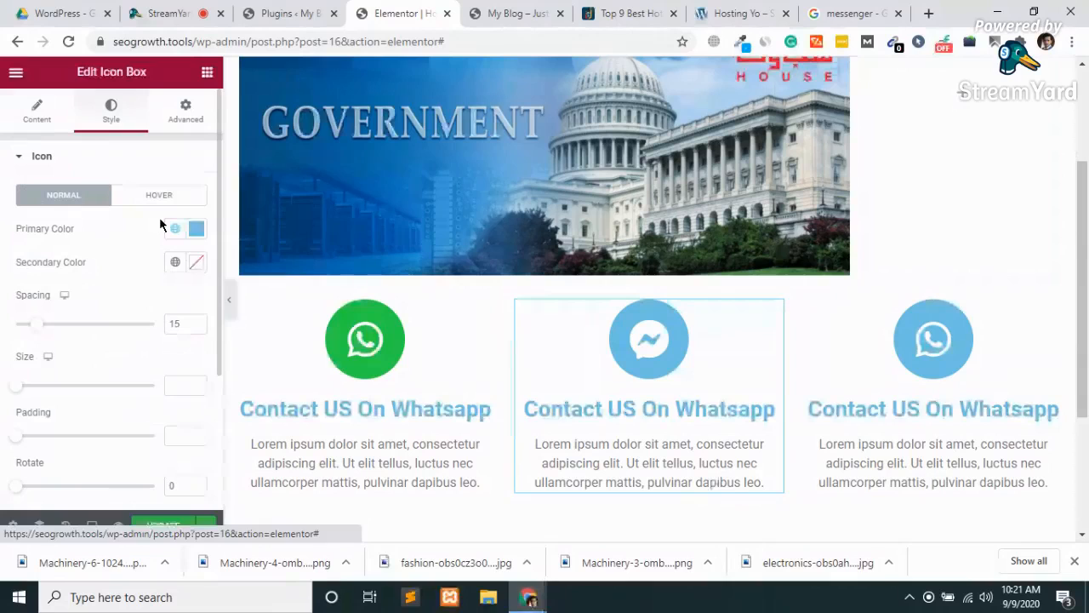
pyautogui.click(196, 228)
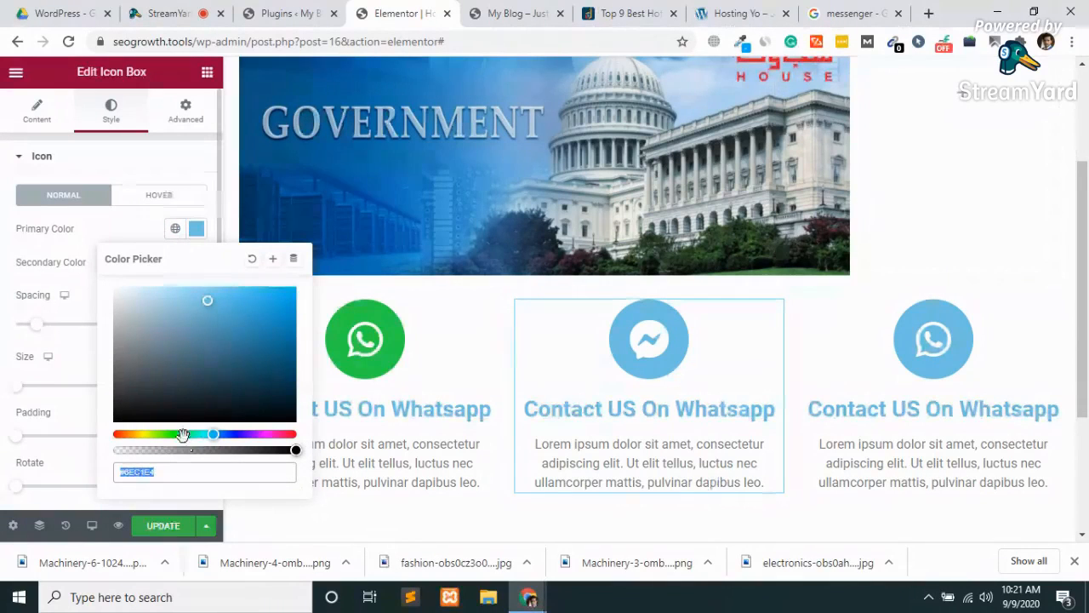
pyautogui.hotkey('ctrl', 'v')
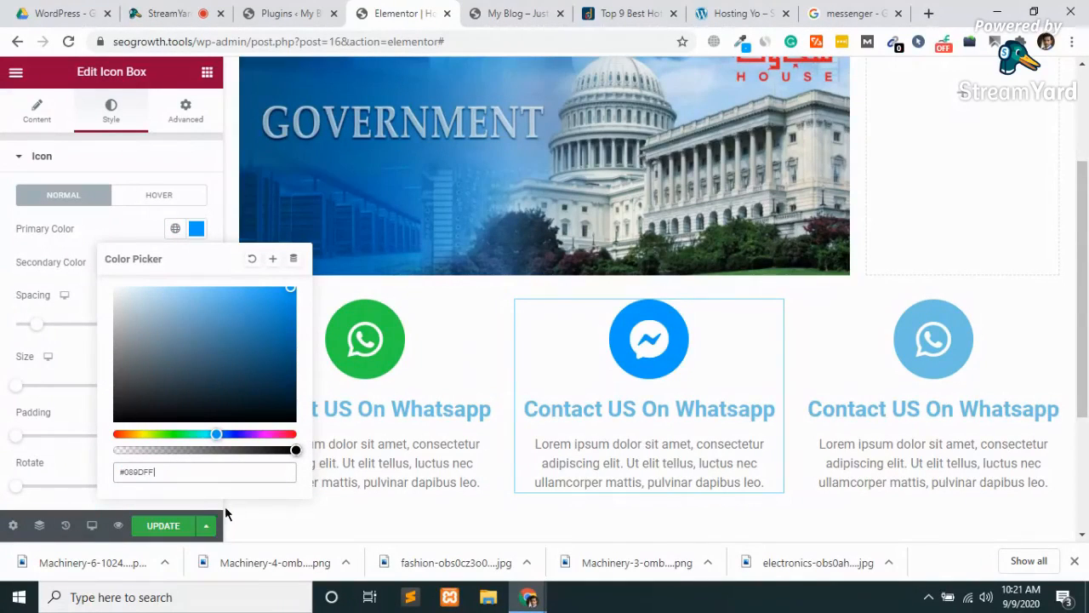
pyautogui.click(157, 525)
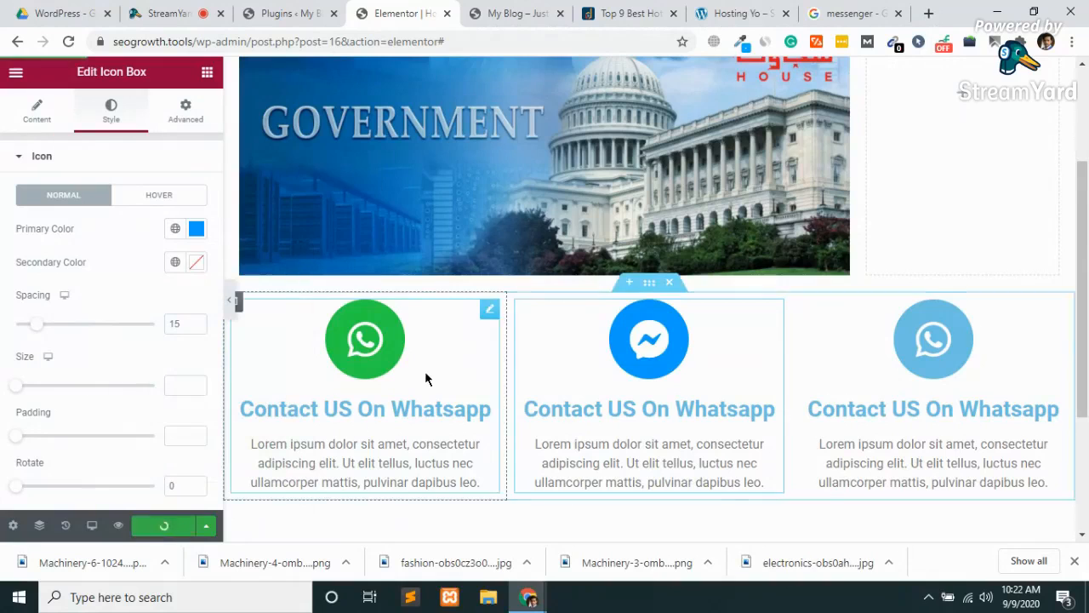
# Replace the third column's WhatsApp icon with the plain Youtube icon from the icon library
pyautogui.click(929, 339)
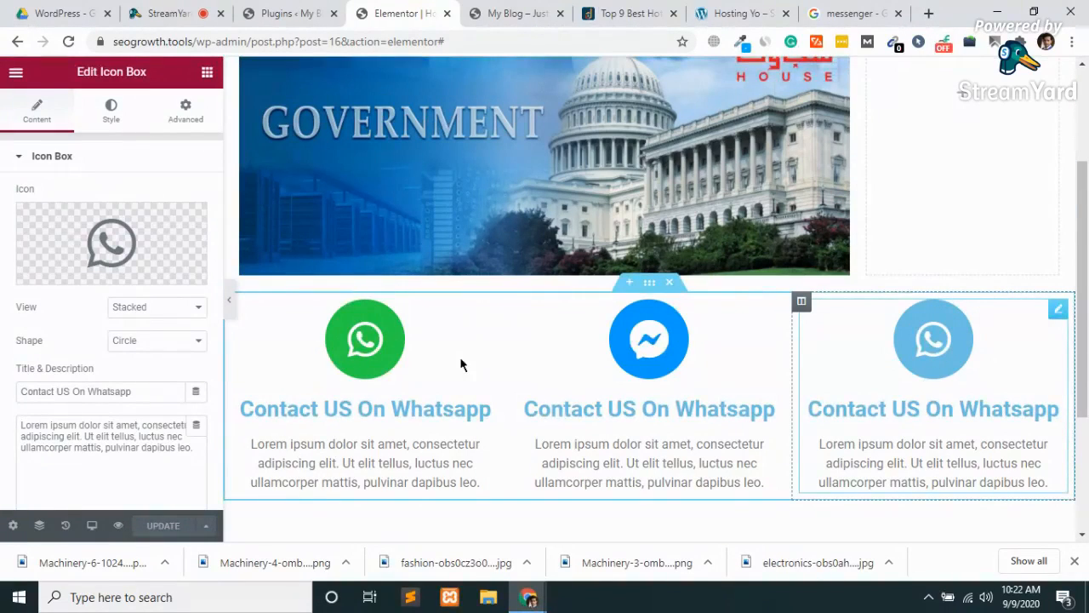
pyautogui.moveTo(123, 260)
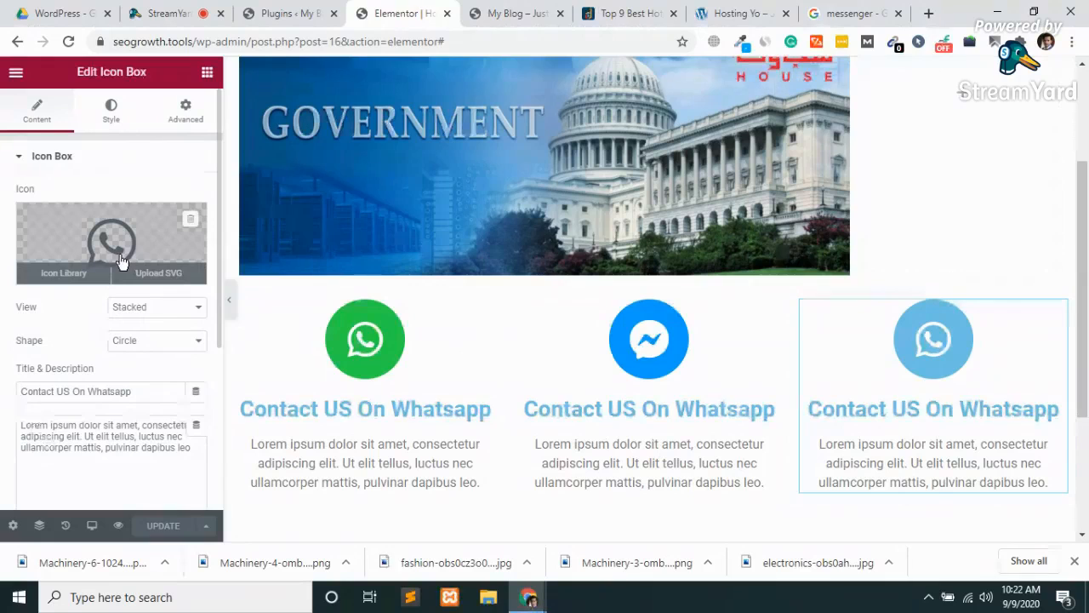
pyautogui.click(60, 273)
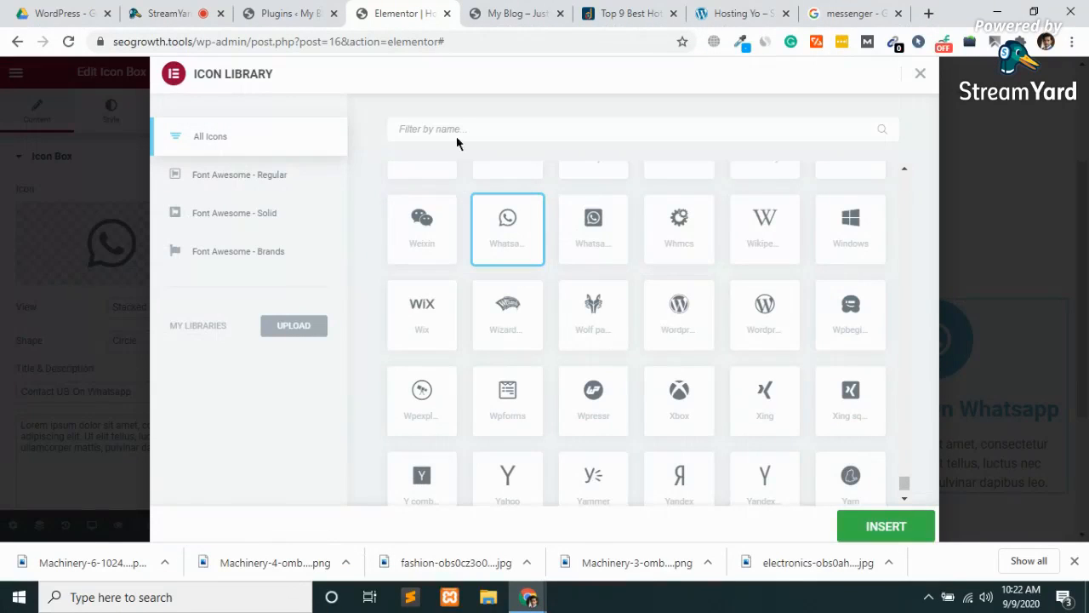
pyautogui.write('yout')
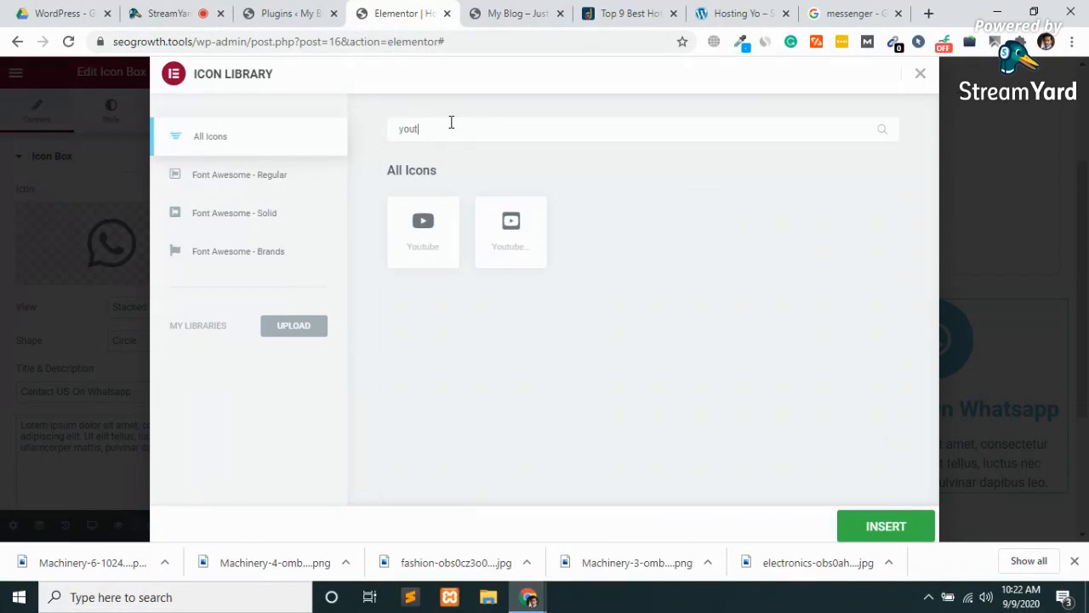
pyautogui.click(426, 224)
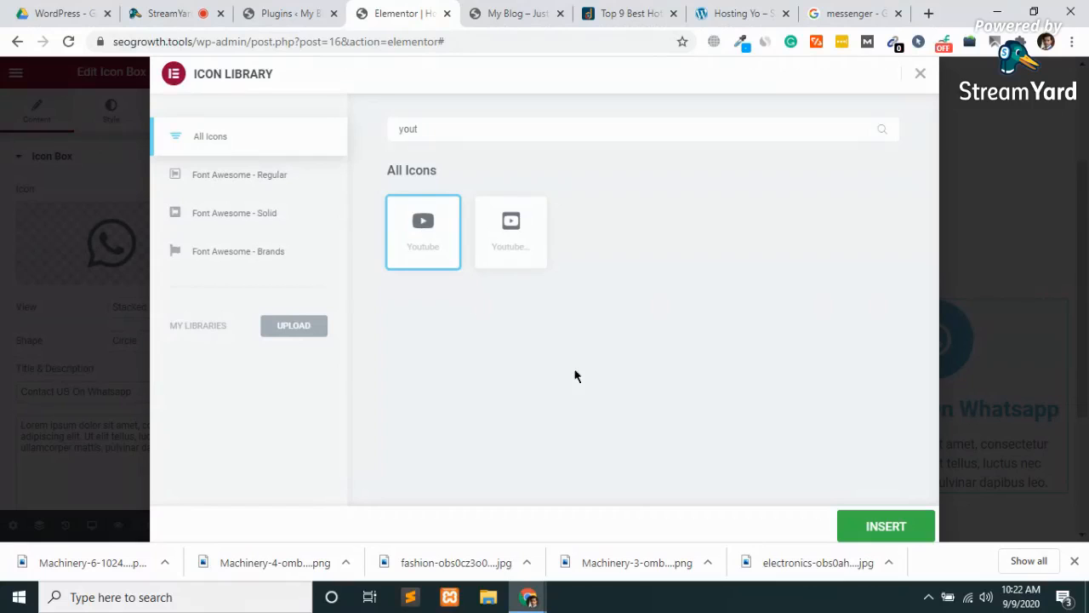
pyautogui.click(876, 536)
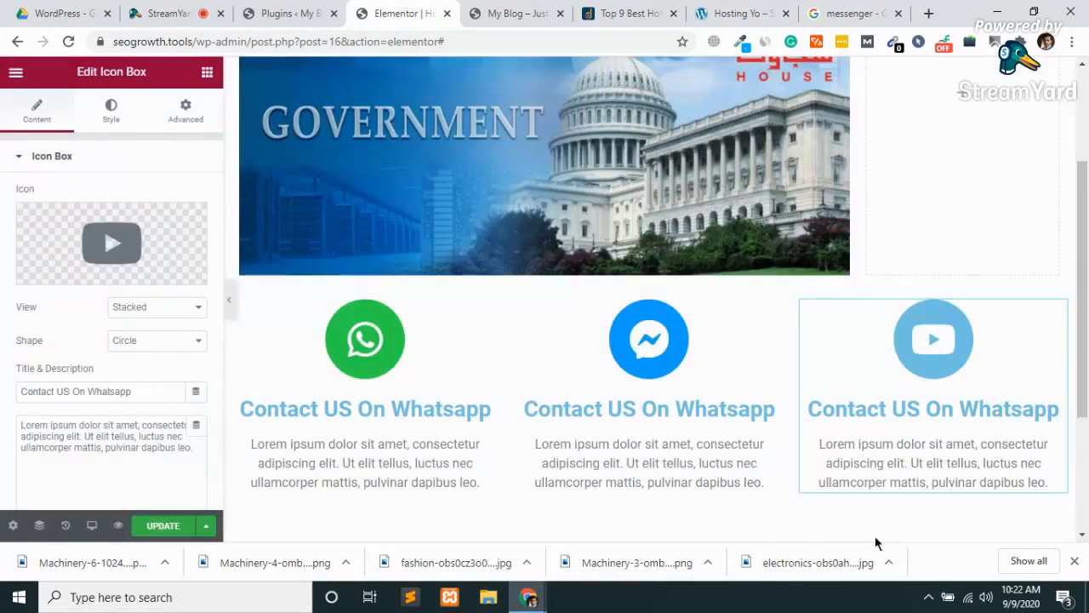
# Return to the Google search tab and look up "youtube" across all results
pyautogui.click(847, 12)
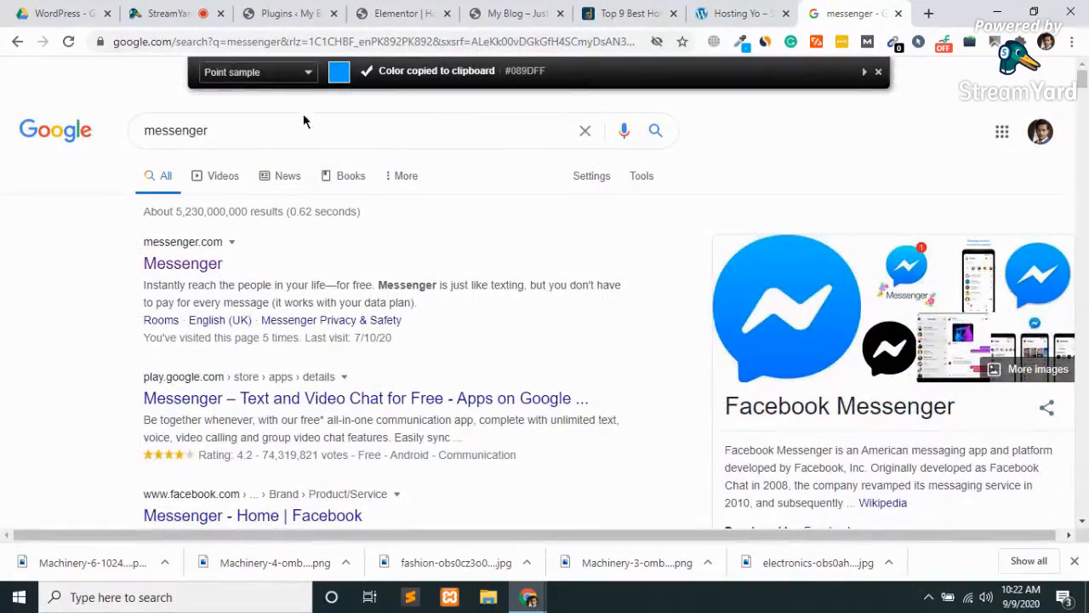
pyautogui.click(257, 133)
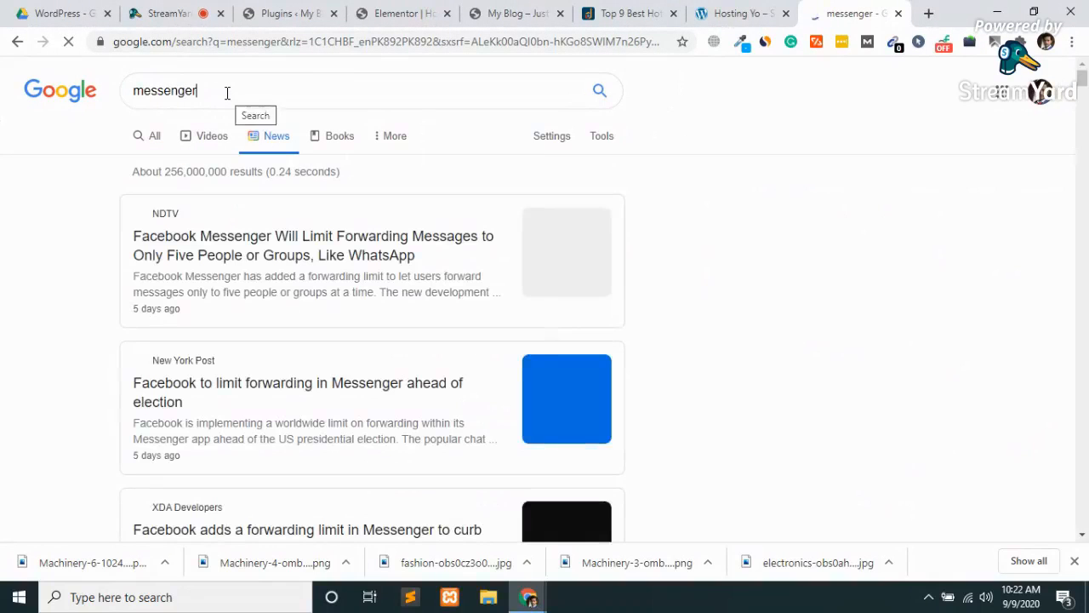
pyautogui.click(228, 92)
pyautogui.press('BackSpace')
pyautogui.press('BackSpace')
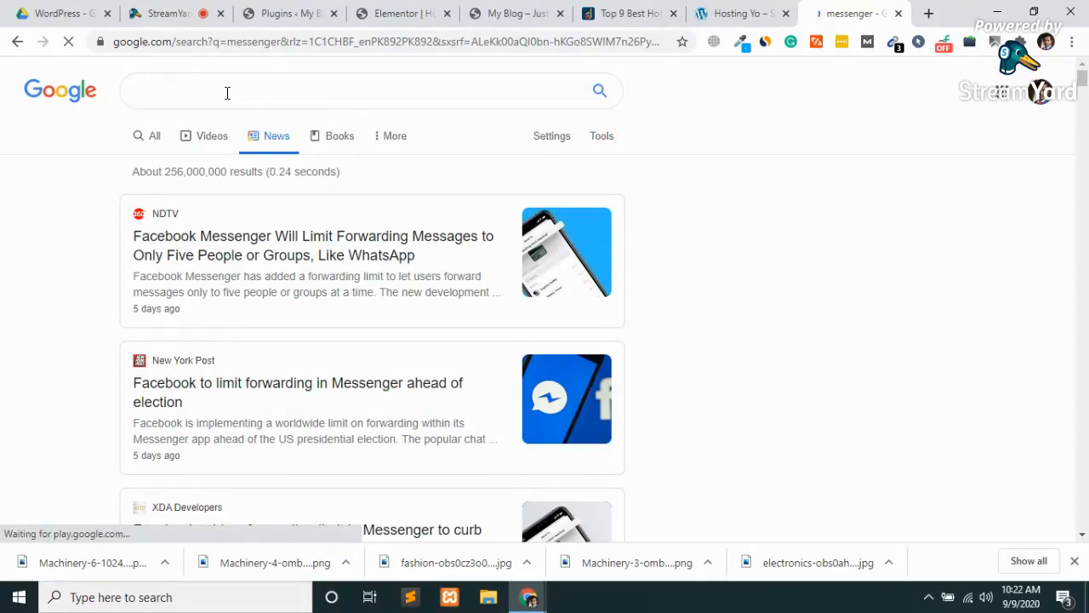
pyautogui.write('youtube')
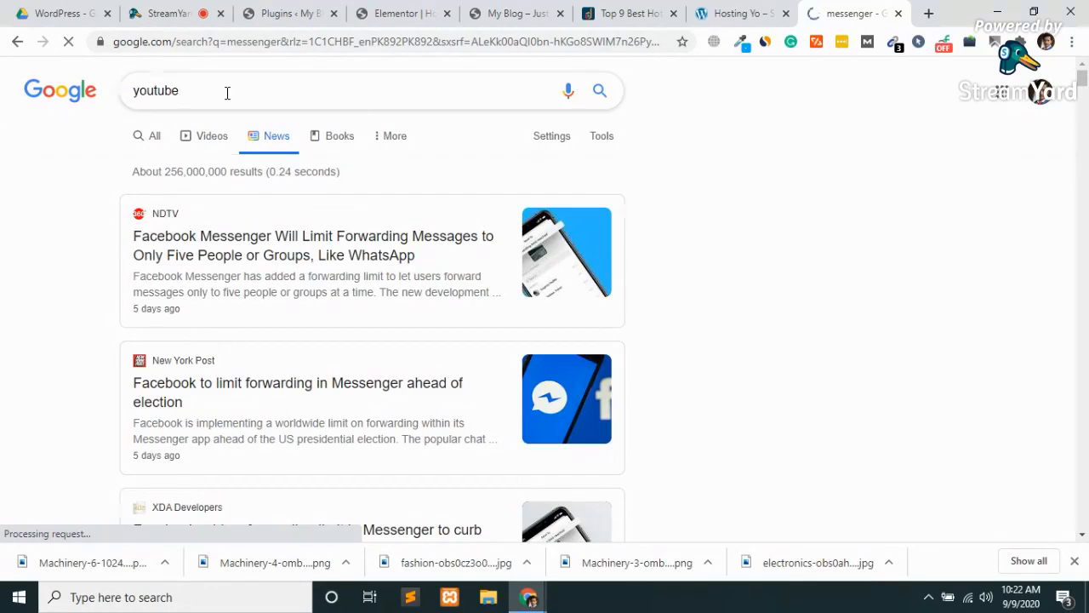
pyautogui.press('Return')
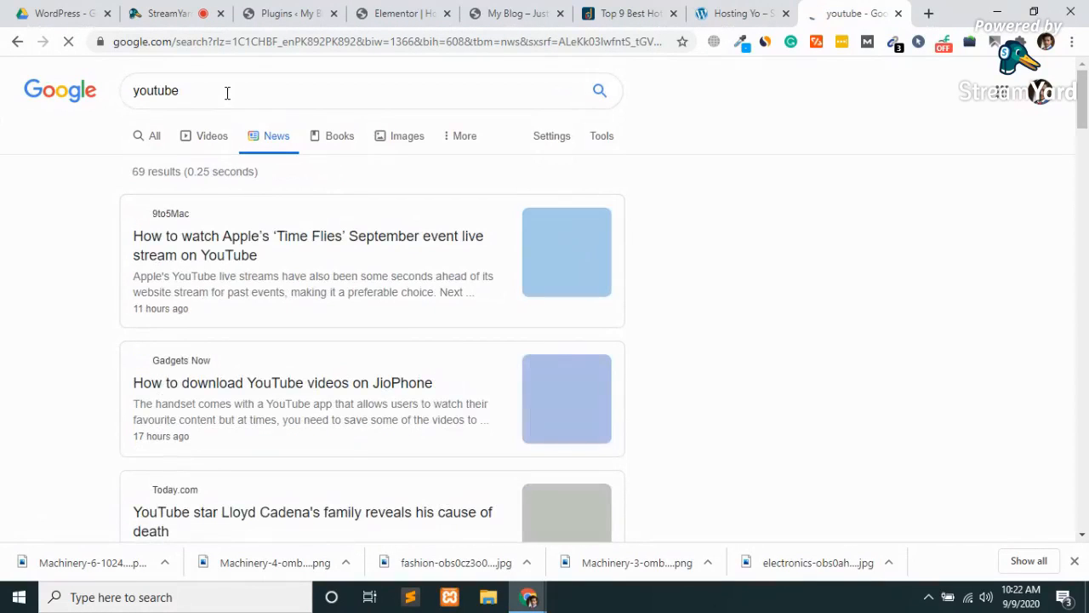
pyautogui.click(156, 142)
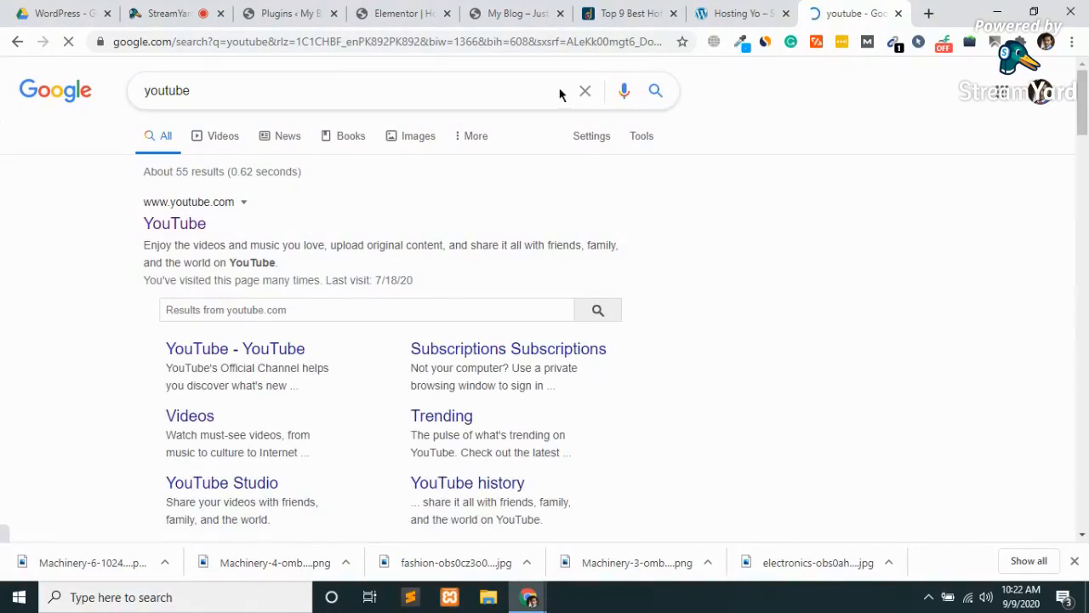
# Try to sample the red of the YouTube logo with the page color picker
pyautogui.click(742, 44)
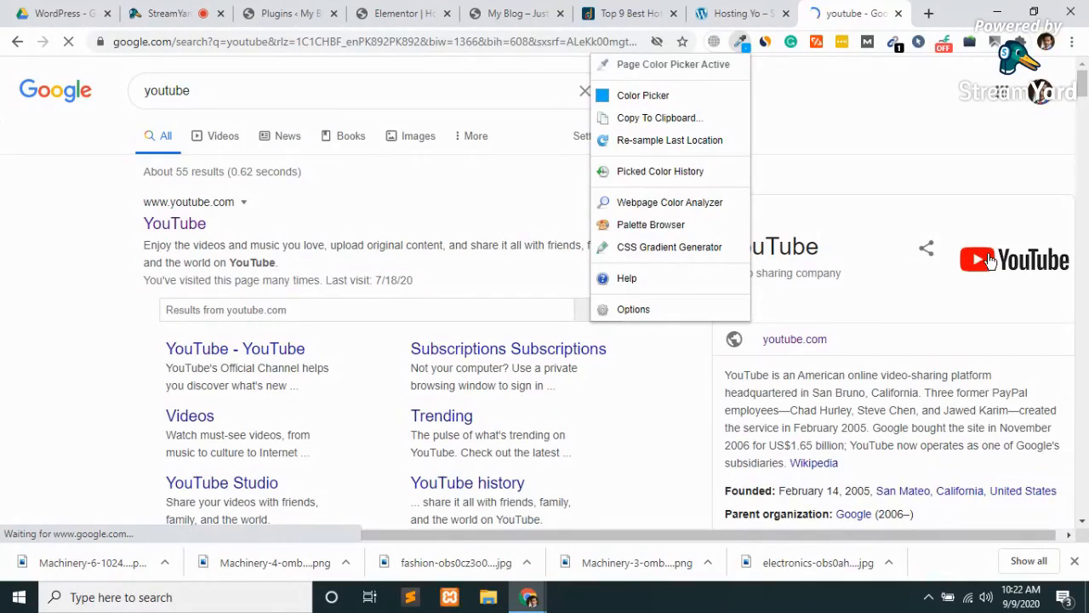
pyautogui.click(988, 294)
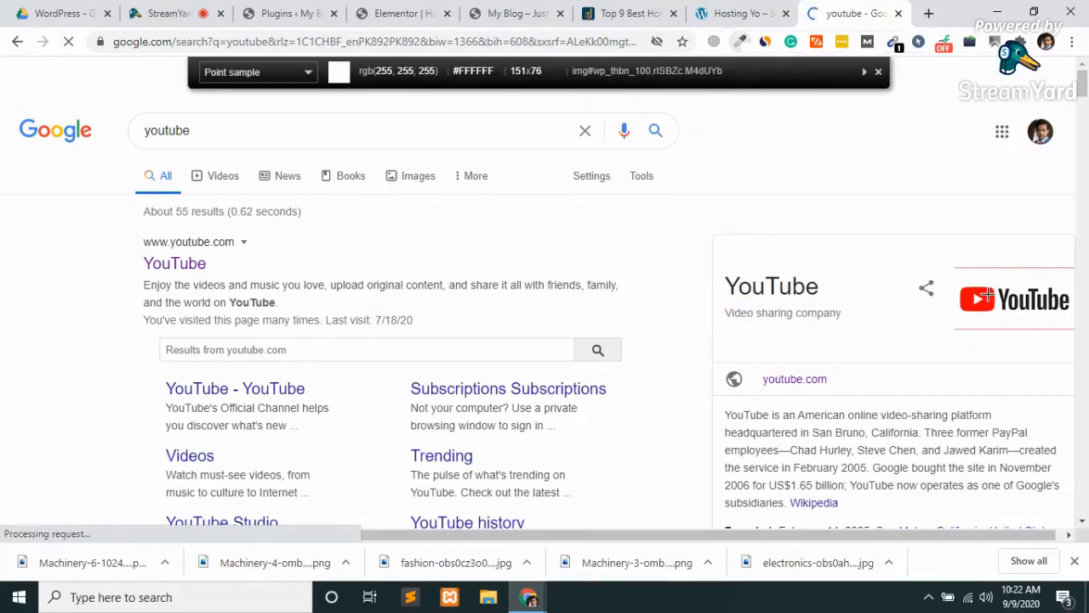
pyautogui.click(987, 299)
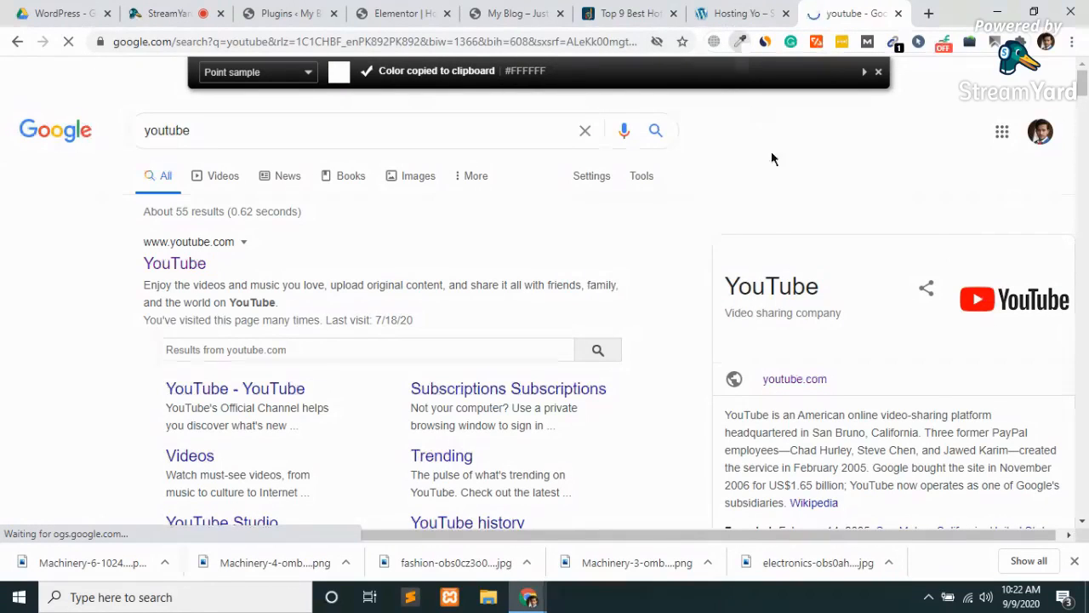
# Sample the YouTube logo's red, #FE0000, with the page color picker
pyautogui.click(739, 42)
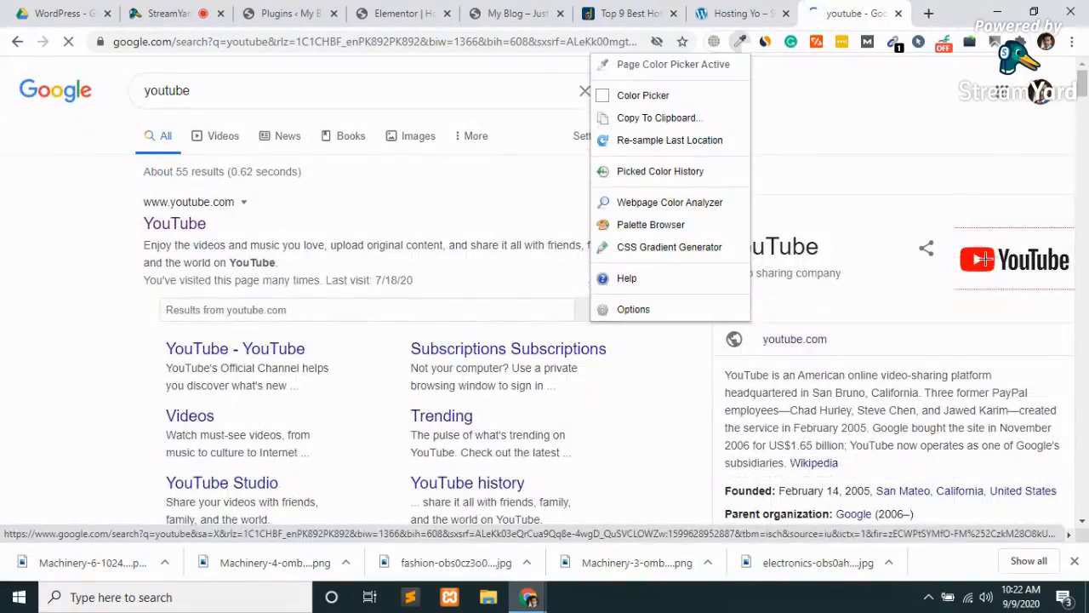
pyautogui.click(987, 257)
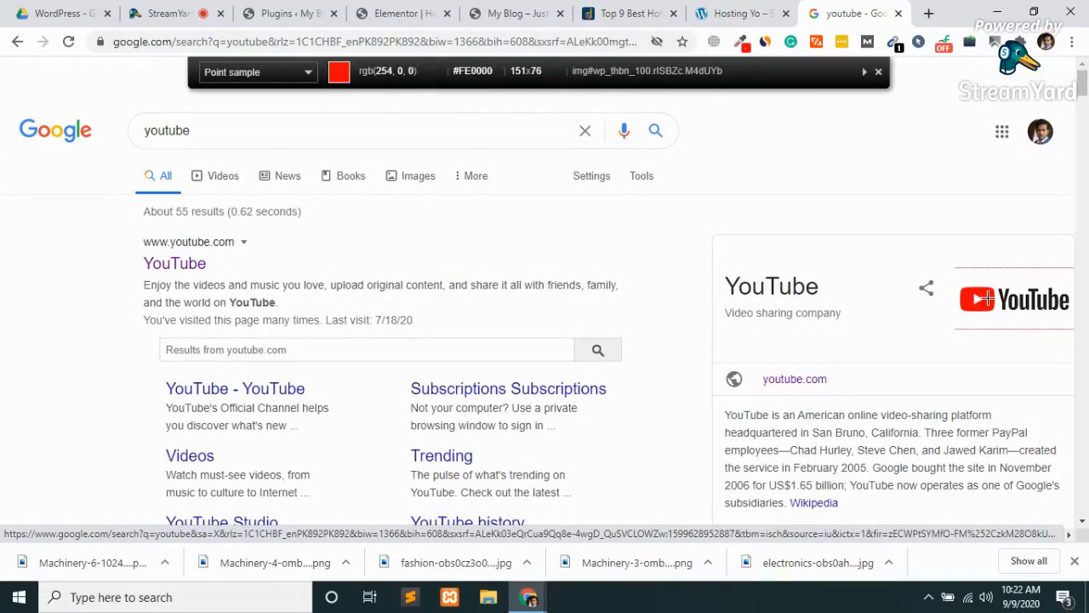
pyautogui.click(987, 298)
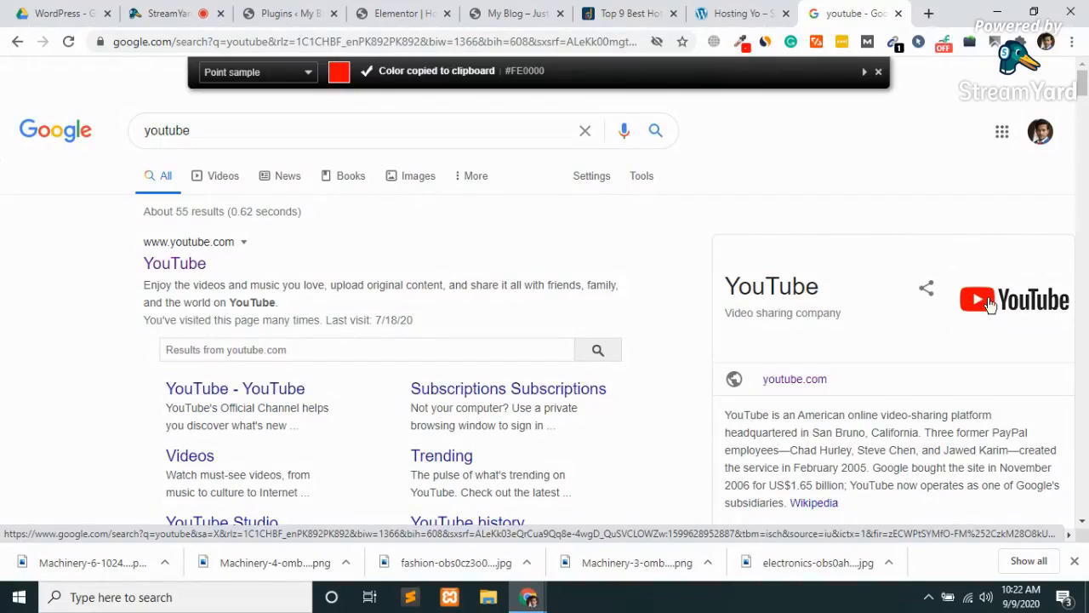
# Back in the Elementor editor, set the YouTube icon's primary color to the copied #FE0000 and update the page
pyautogui.click(408, 12)
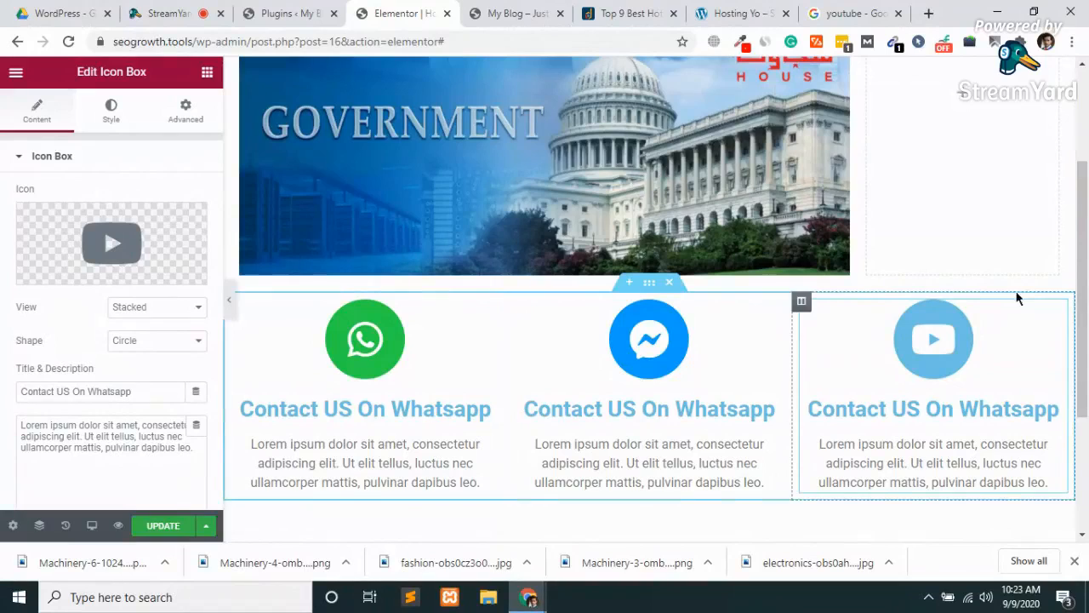
pyautogui.moveTo(126, 281)
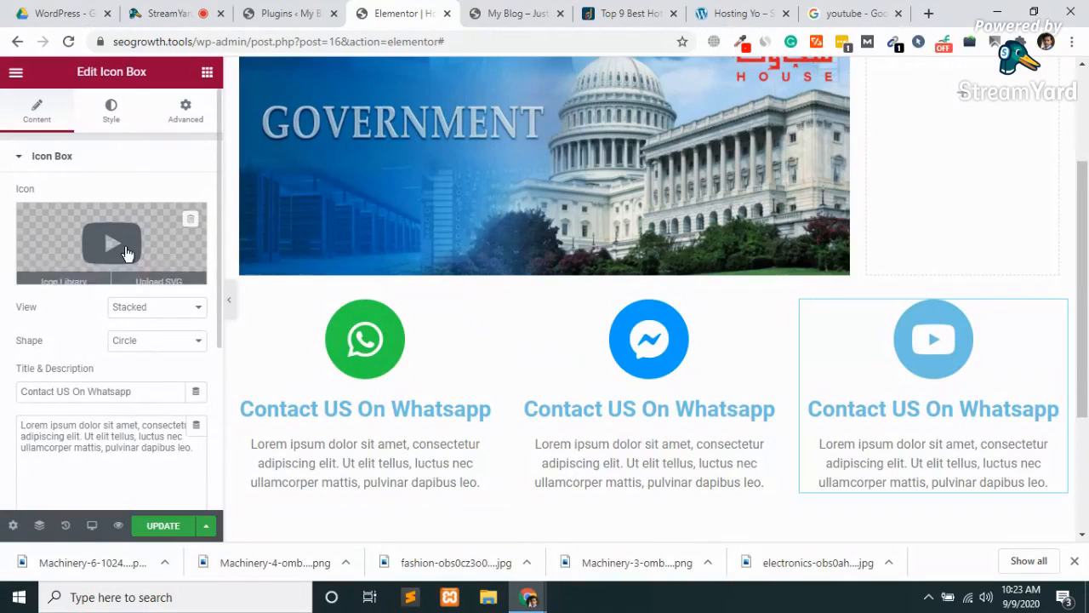
pyautogui.click(126, 253)
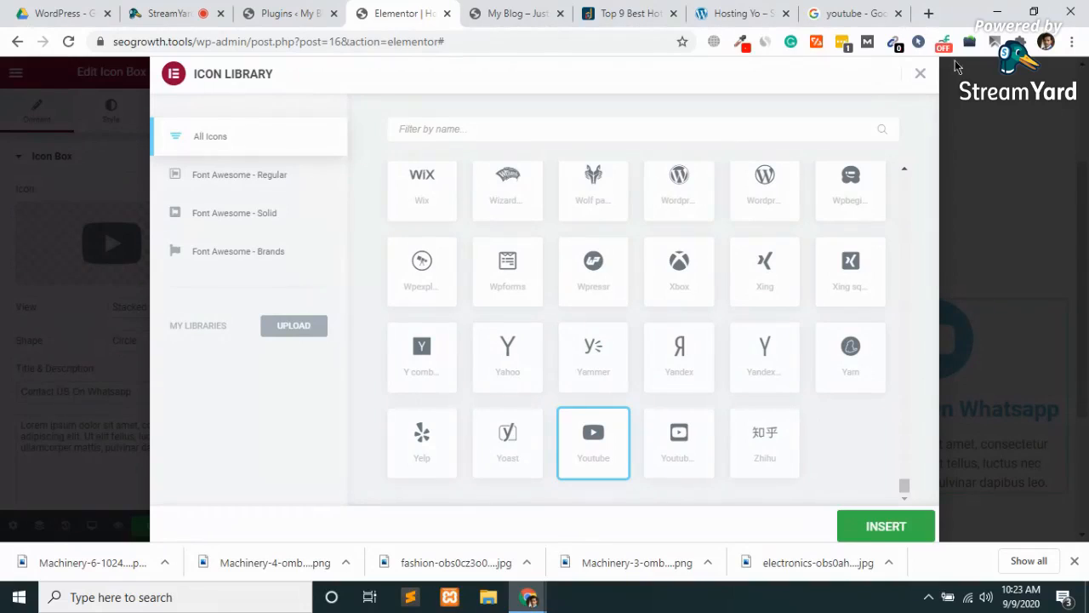
pyautogui.click(920, 76)
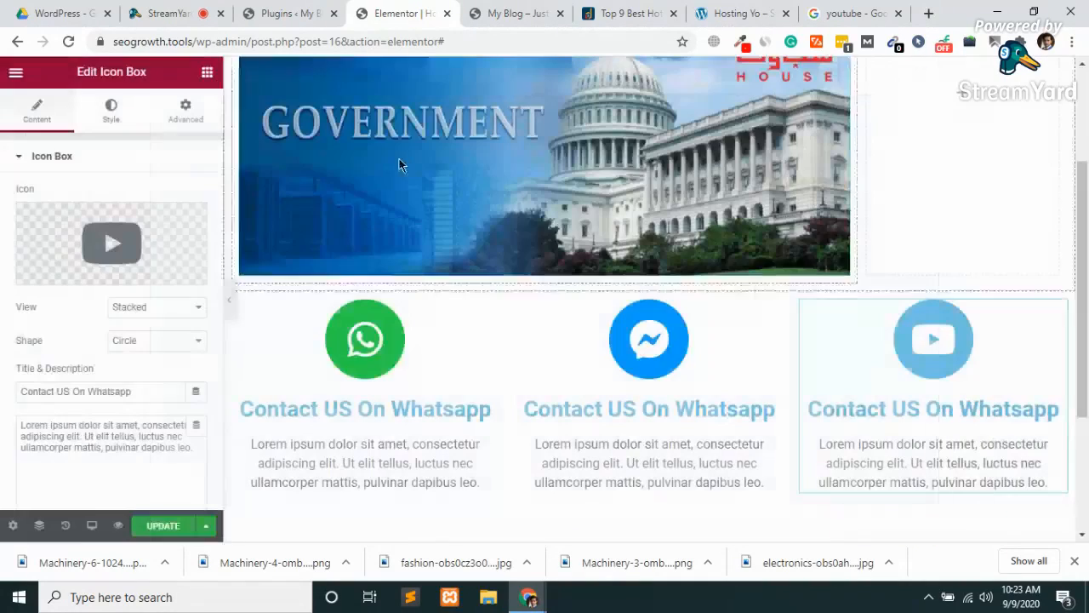
pyautogui.click(108, 115)
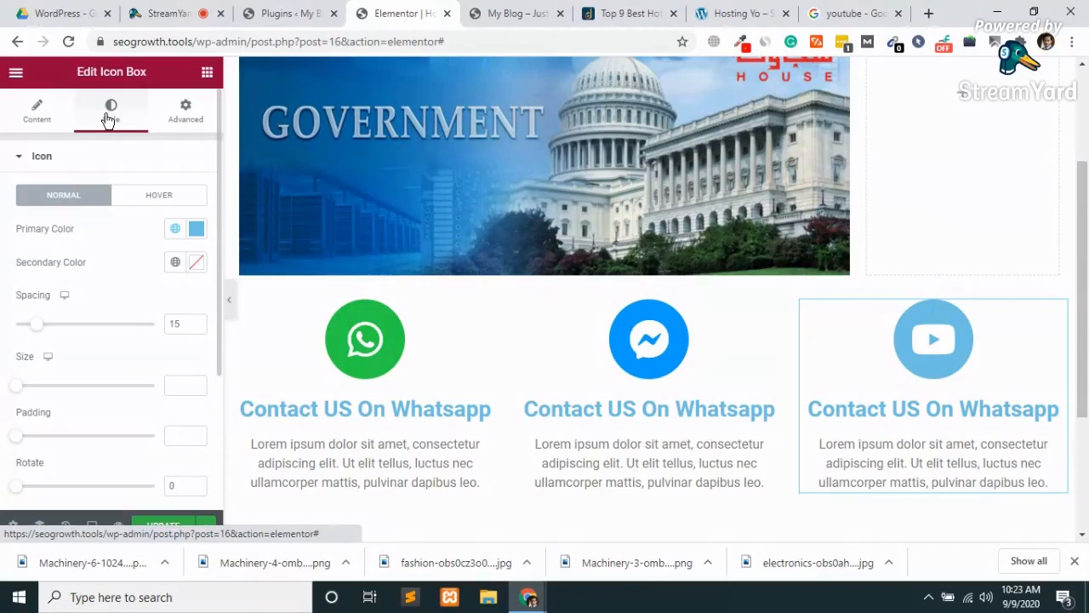
pyautogui.click(197, 230)
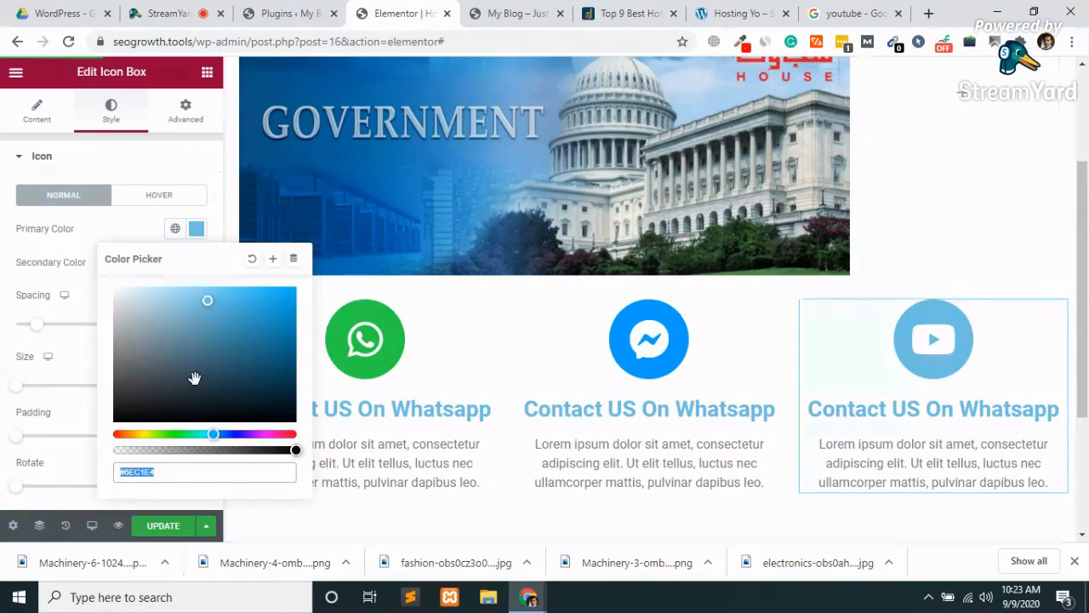
pyautogui.hotkey('ctrl', 'v')
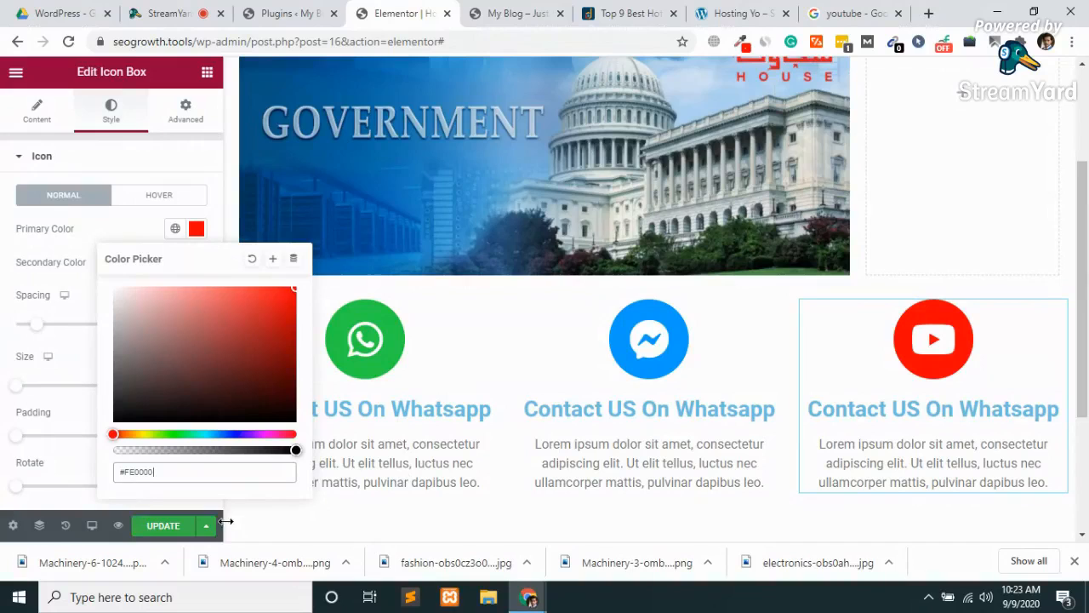
pyautogui.click(170, 527)
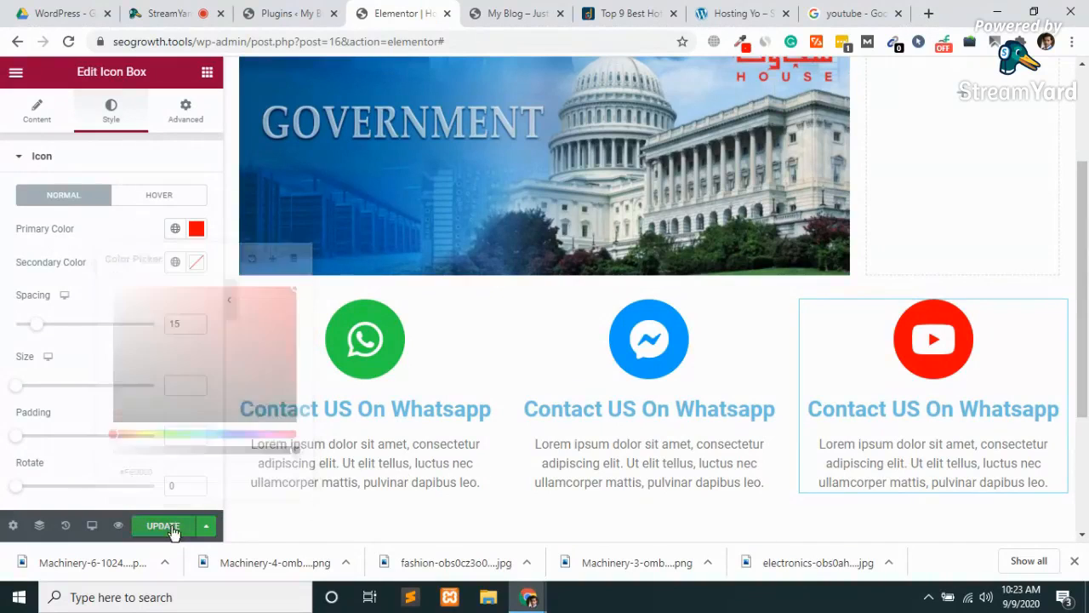
# Replace the title of the YouTube icon box with "Subscribe Our Youtube Channel"
pyautogui.click(953, 415)
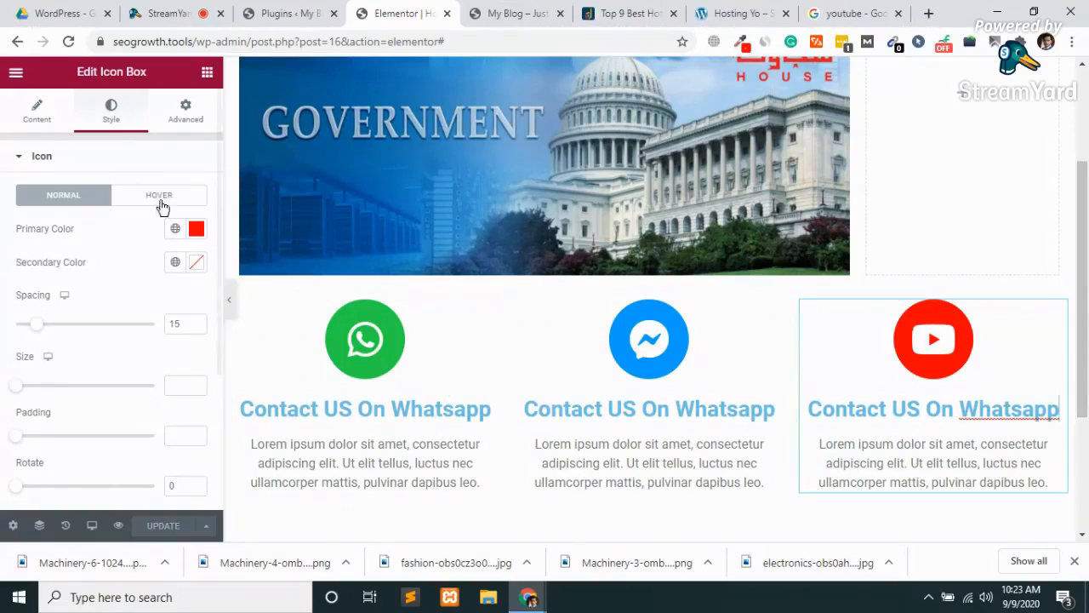
pyautogui.click(32, 129)
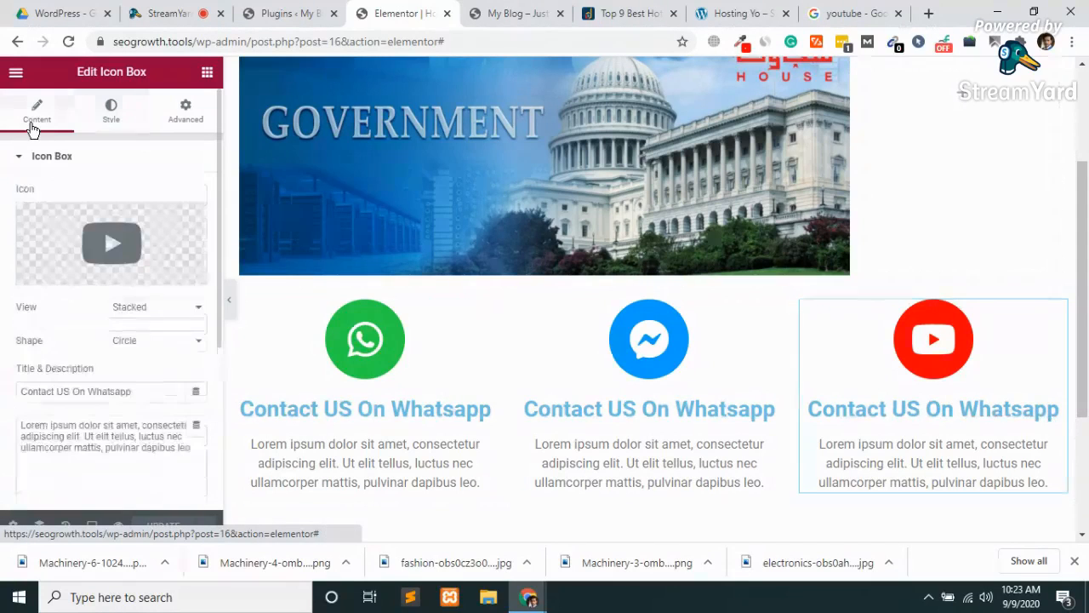
pyautogui.click(166, 392)
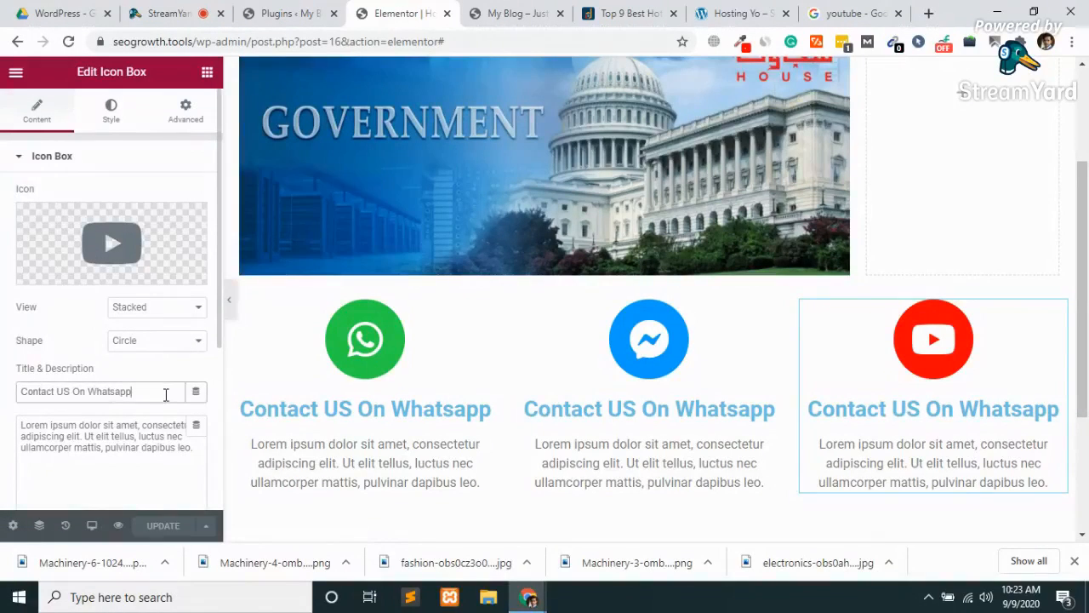
pyautogui.hotkey('ctrl', 'a')
pyautogui.press('BackSpace')
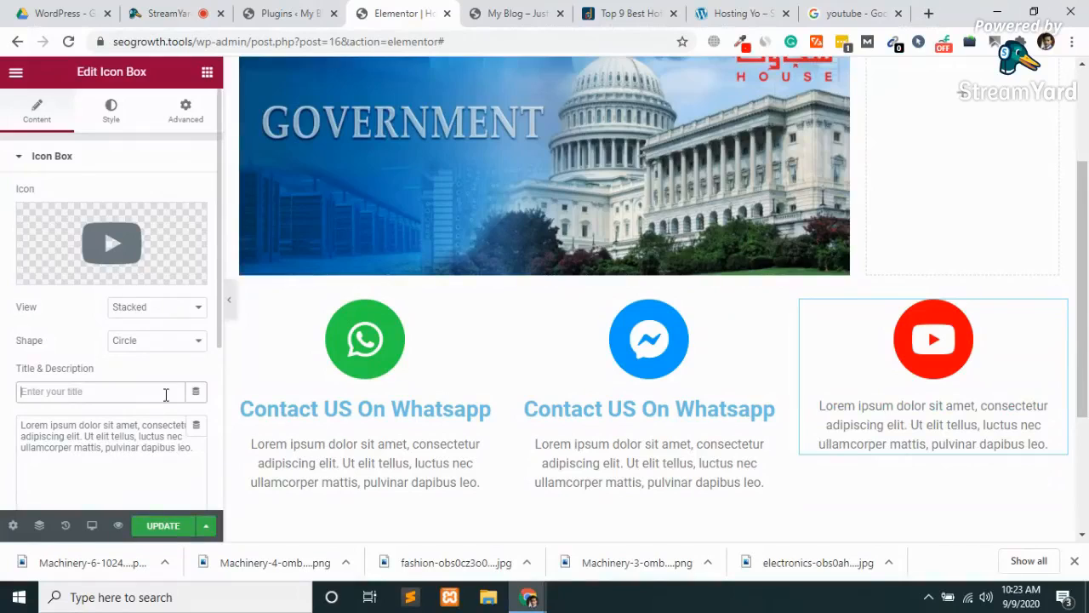
pyautogui.write('Subs')
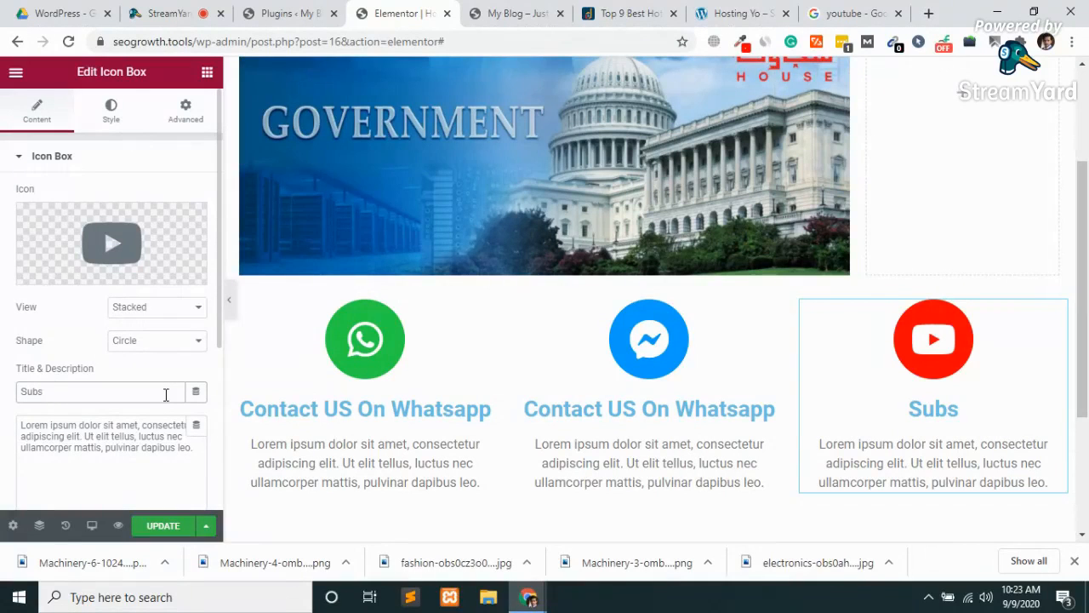
pyautogui.write('cribe O')
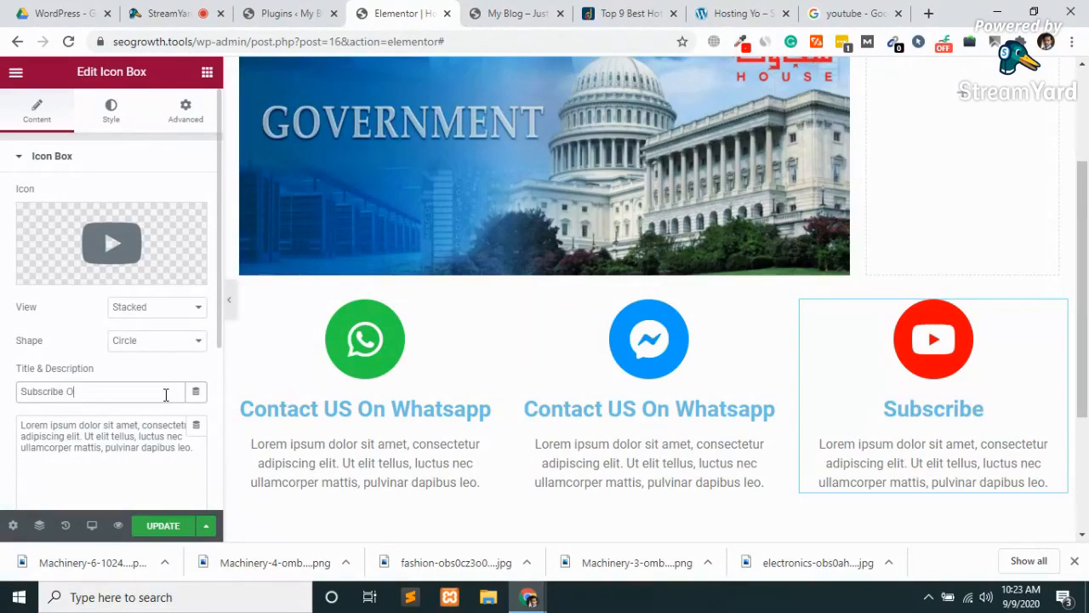
pyautogui.write('ur ')
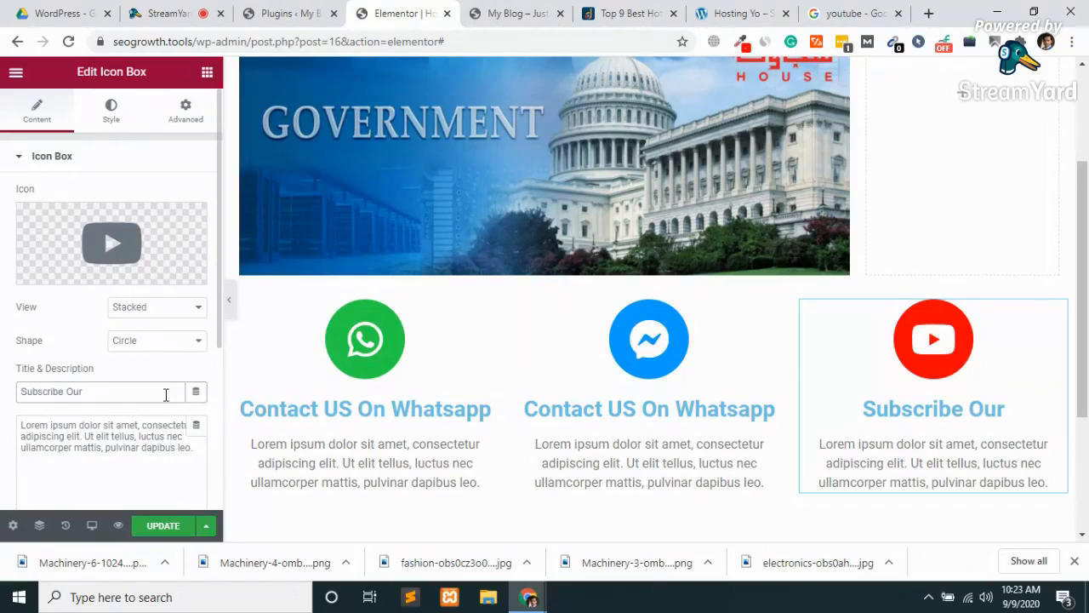
pyautogui.write('Youtub')
pyautogui.write('e ')
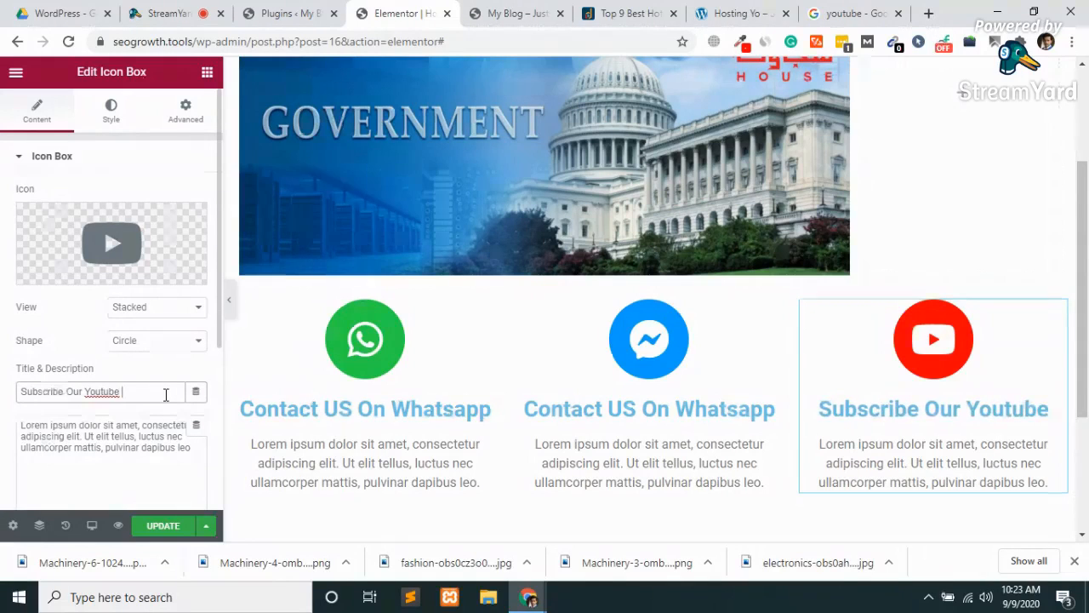
pyautogui.write('Channel')
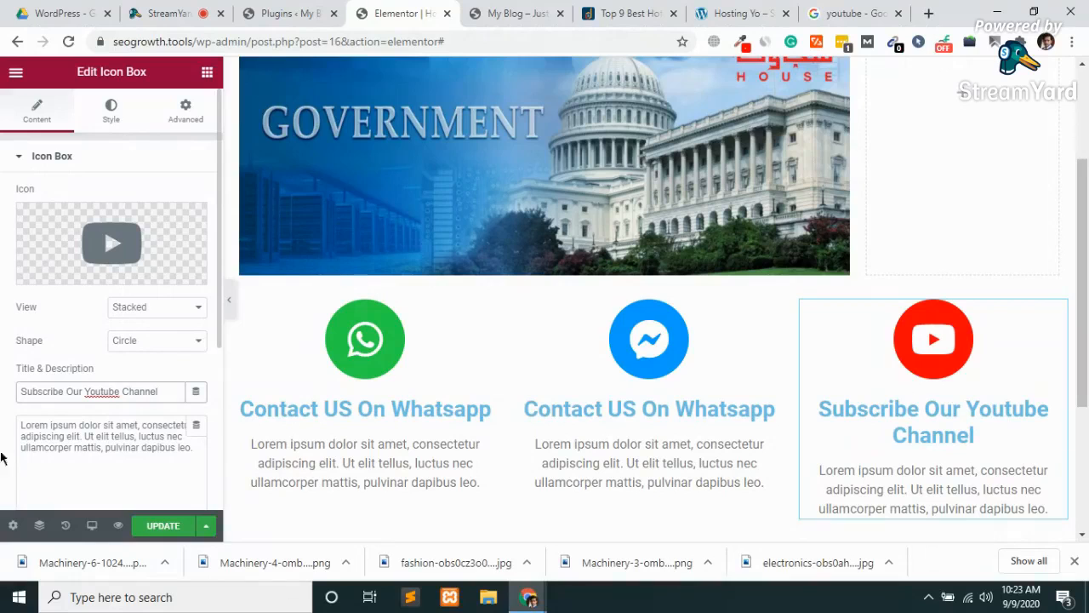
# Change the Messenger icon box's title to "Contact US On Messenger" and update the page
pyautogui.click(686, 410)
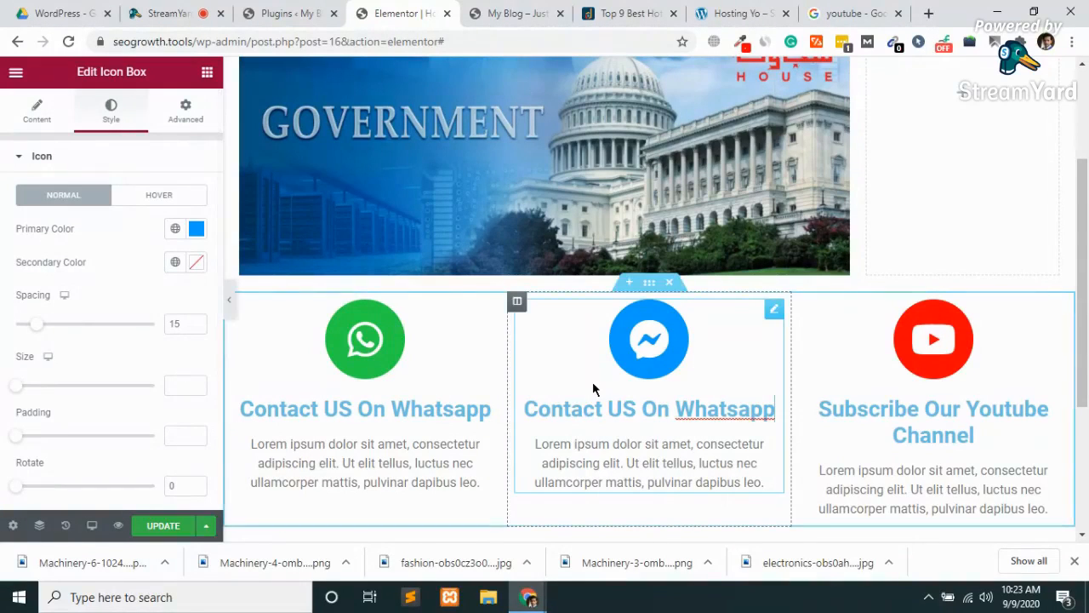
pyautogui.press('BackSpace')
pyautogui.press('BackSpace')
pyautogui.press('BackSpace')
pyautogui.press('BackSpace')
pyautogui.press('BackSpace')
pyautogui.press('BackSpace')
pyautogui.press('BackSpace')
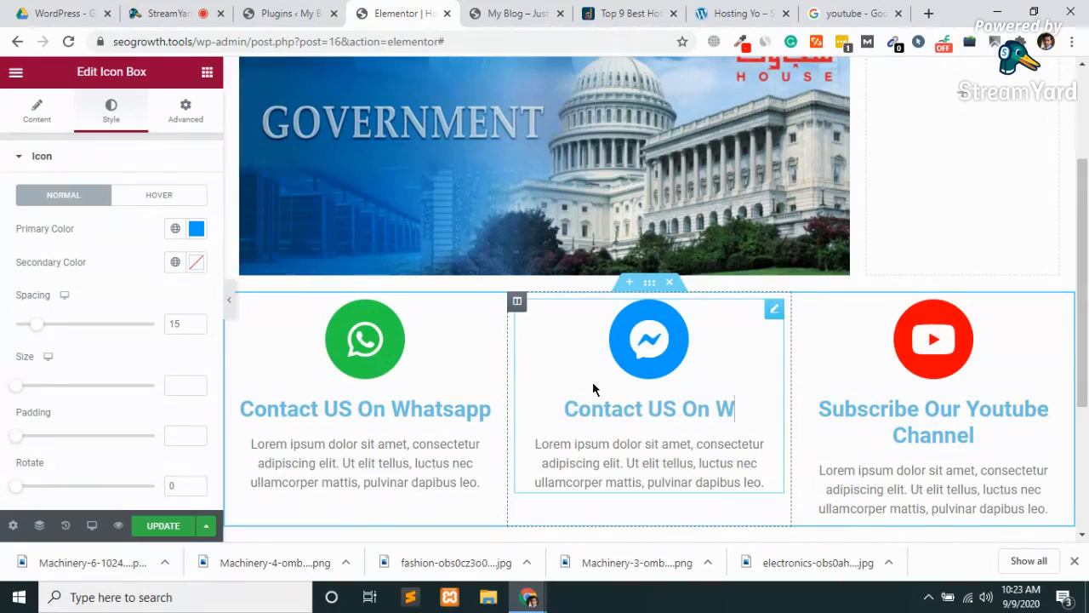
pyautogui.press('BackSpace')
pyautogui.write('MEsseng')
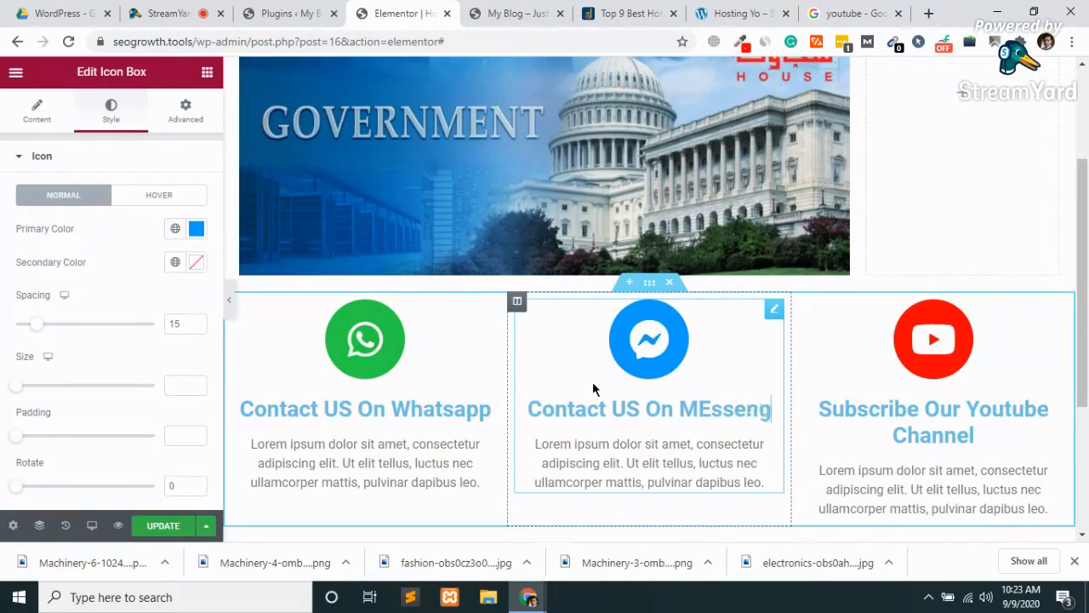
pyautogui.write('er')
pyautogui.press('Left')
pyautogui.press('Left')
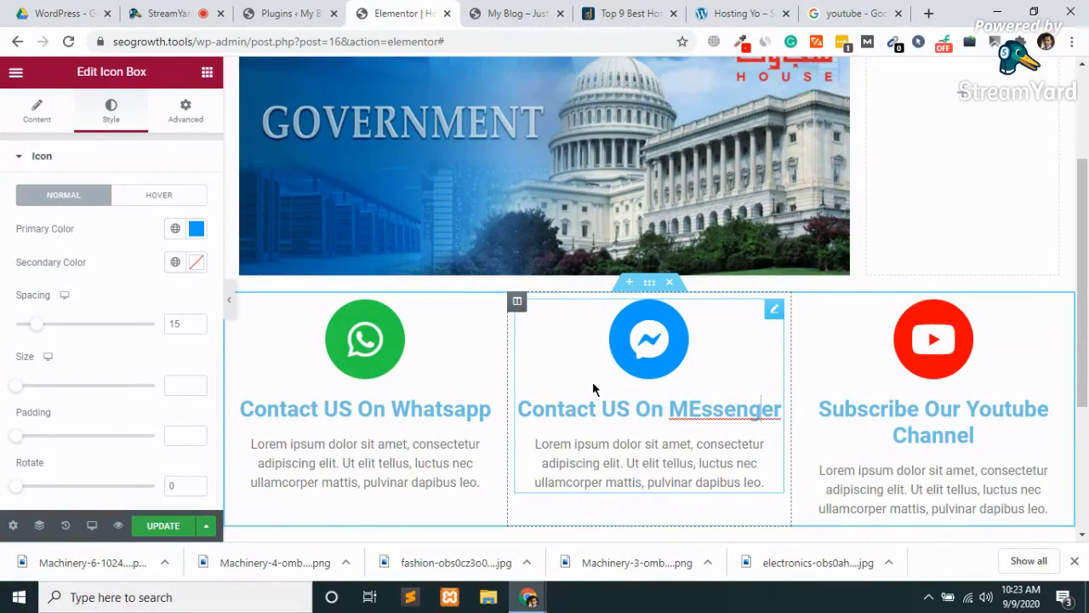
pyautogui.press('Left')
pyautogui.press('Left')
pyautogui.press('Left')
pyautogui.press('Left')
pyautogui.press('Left')
pyautogui.press('BackSpace')
pyautogui.write('e')
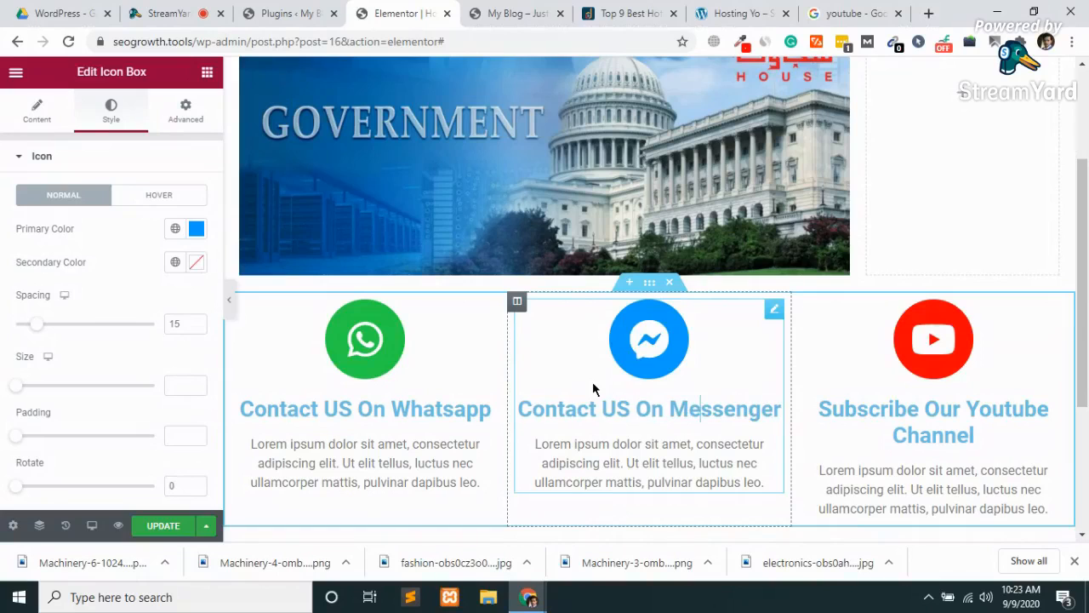
pyautogui.click(166, 529)
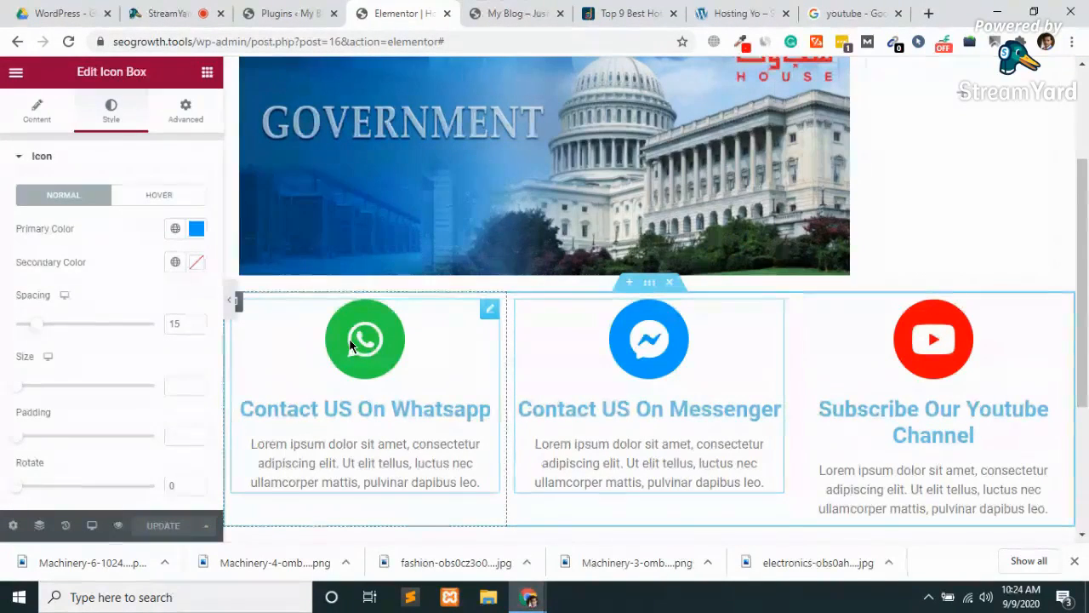
# Try the right and left icon positions on the Messenger icon box, and set the icon back to top
pyautogui.click(51, 108)
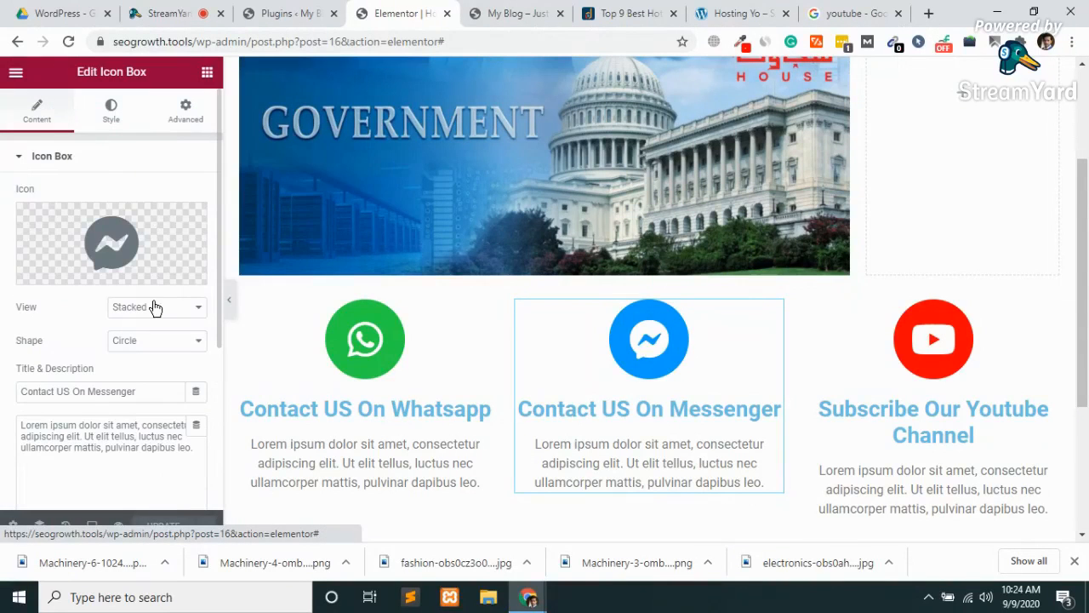
pyautogui.scroll(-3, 65, 381)
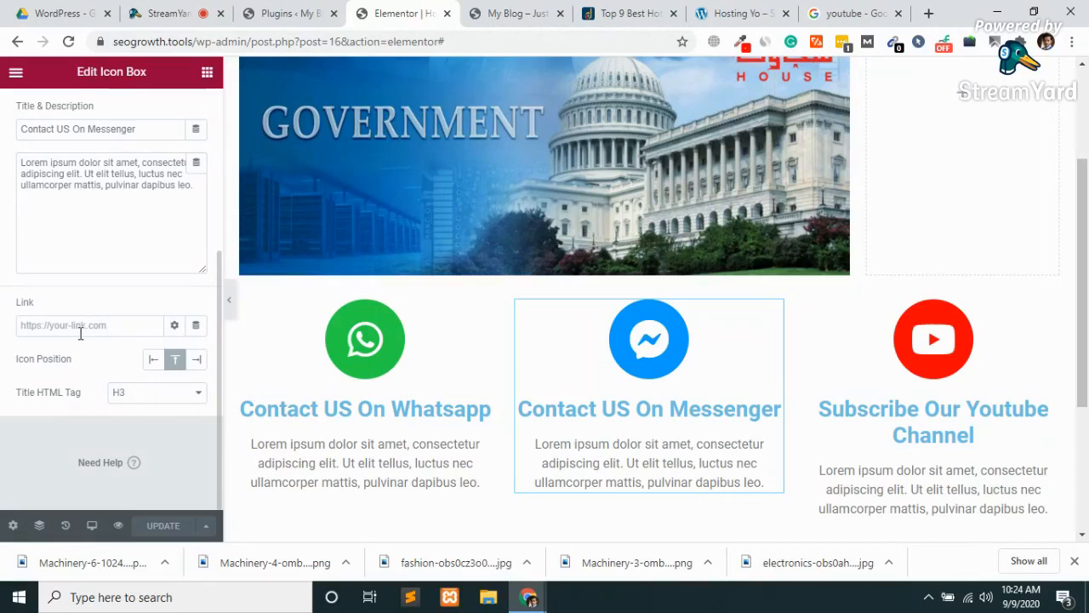
pyautogui.scroll(3, 102, 157)
pyautogui.scroll(-3, 102, 157)
pyautogui.click(196, 360)
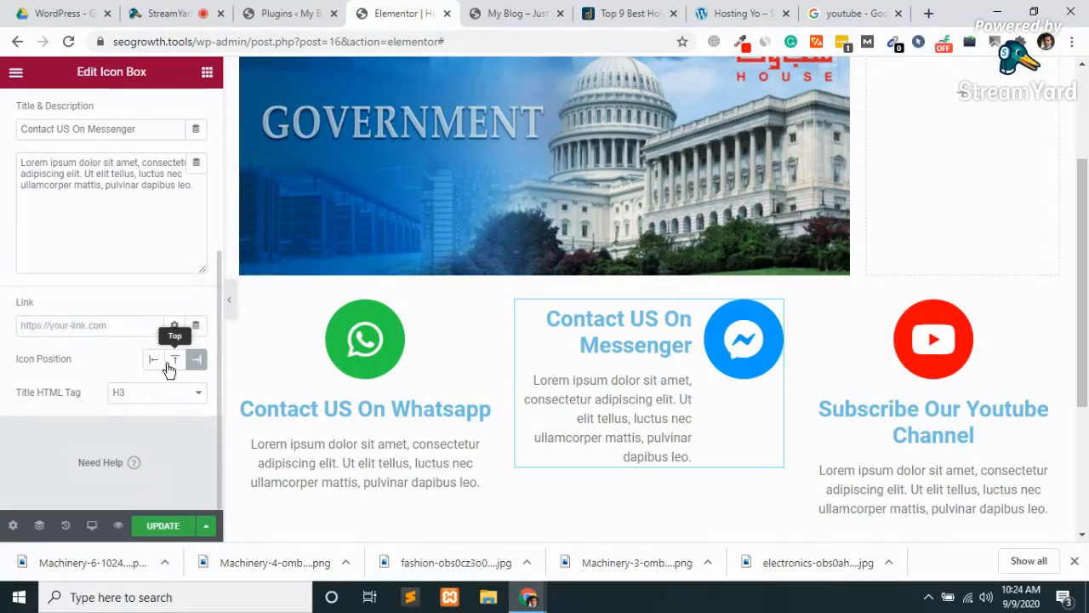
pyautogui.click(153, 362)
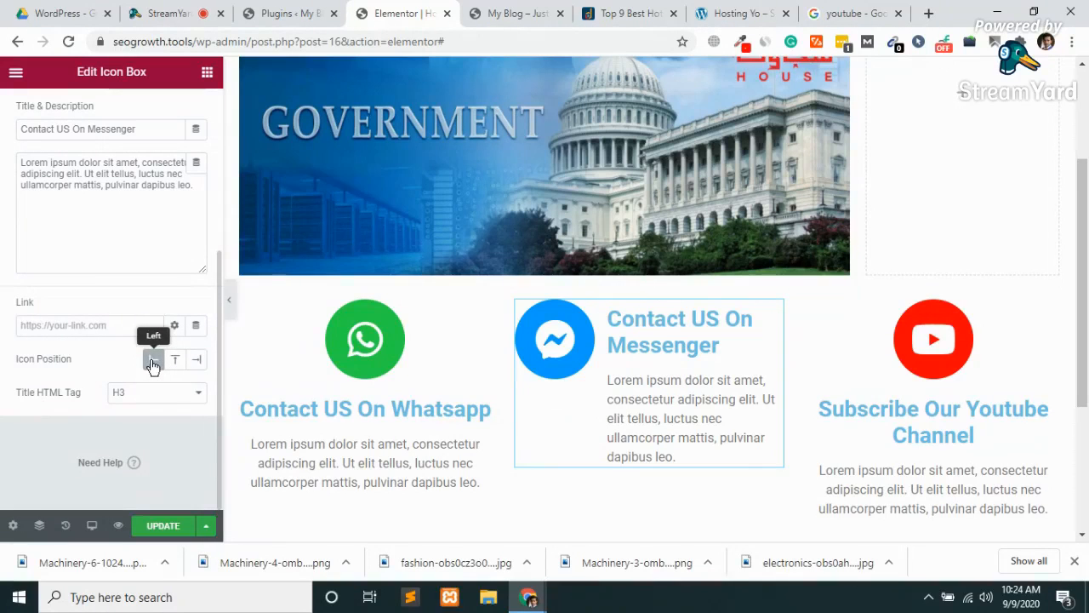
pyautogui.click(174, 363)
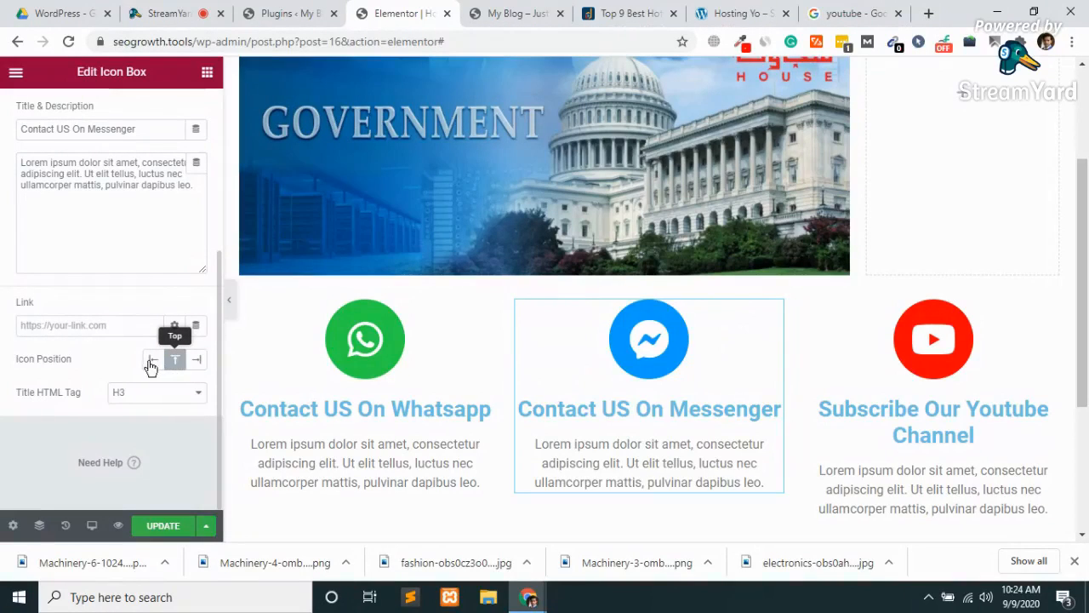
pyautogui.click(154, 363)
pyautogui.click(197, 364)
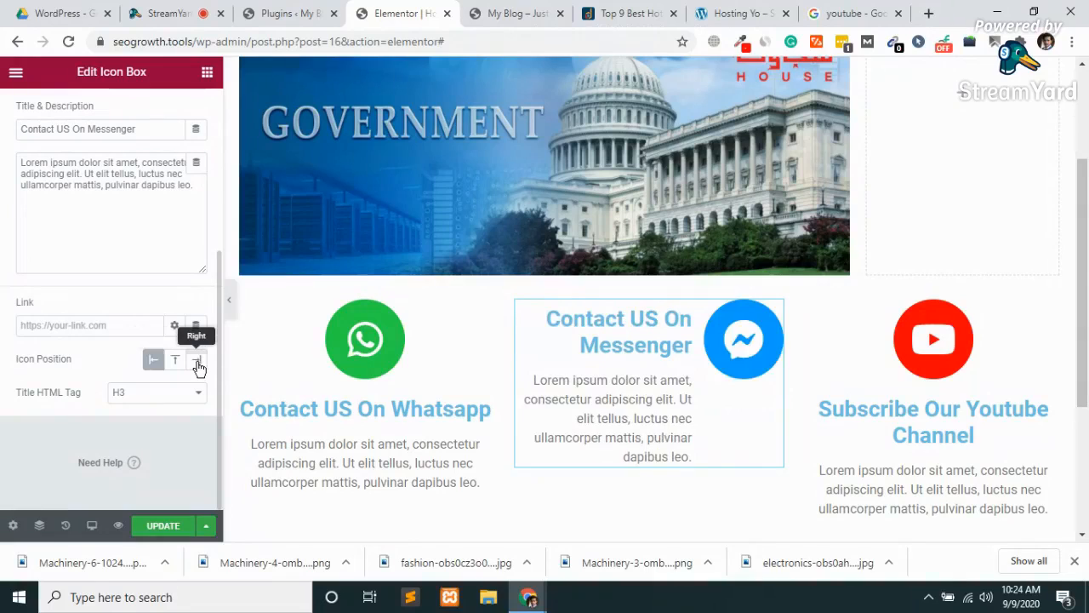
pyautogui.click(173, 365)
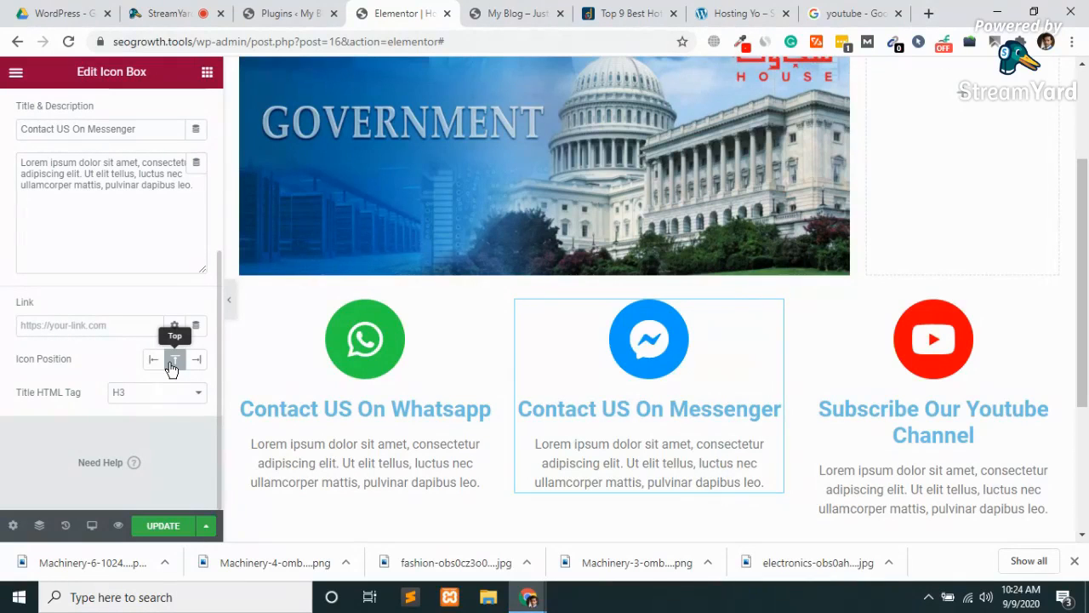
pyautogui.scroll(3, 71, 204)
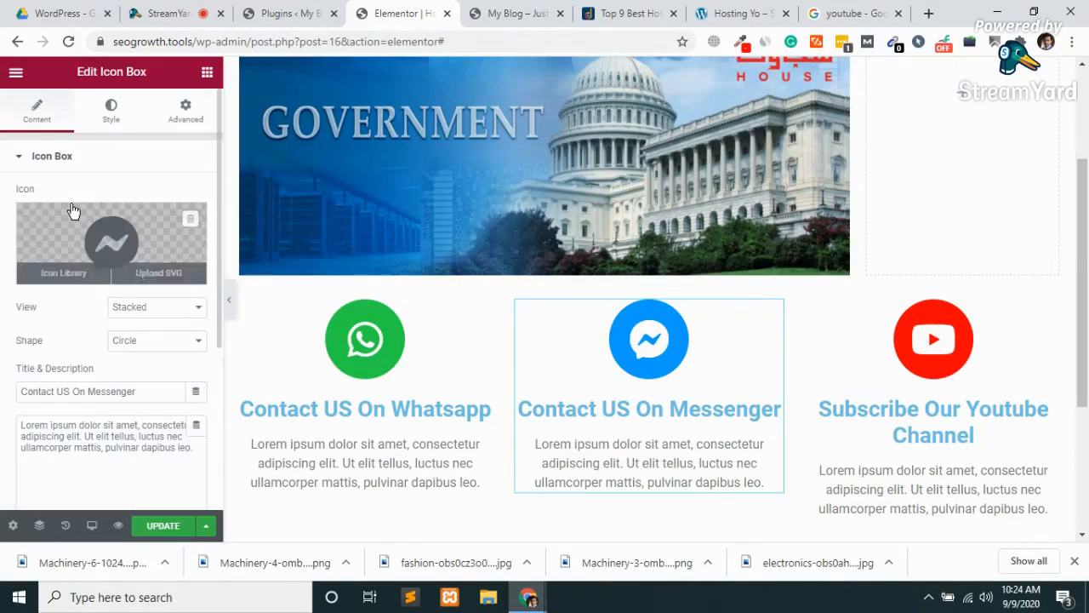
pyautogui.click(110, 108)
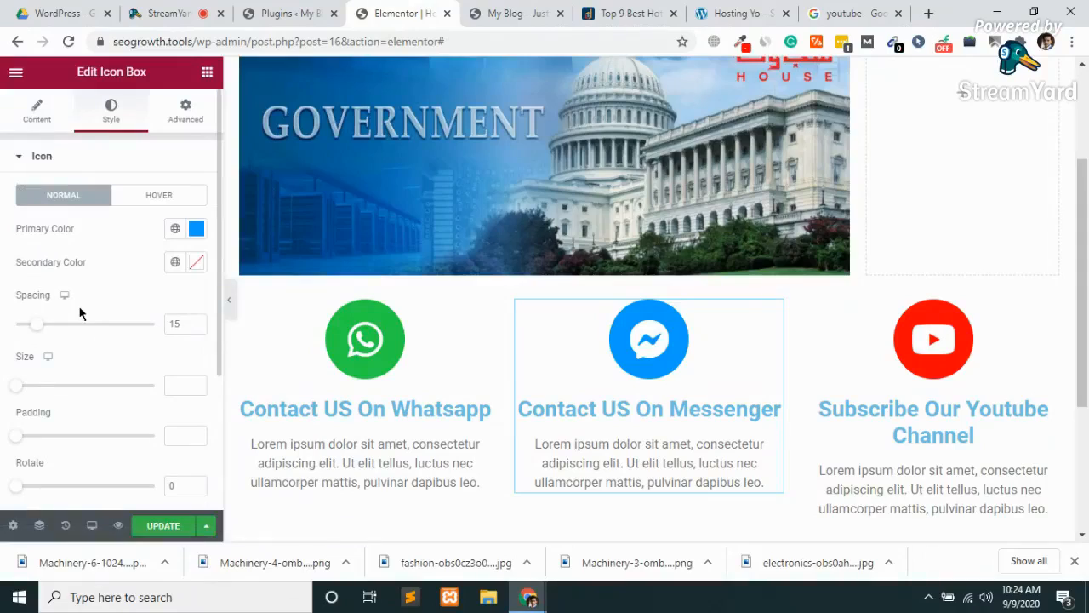
pyautogui.click(195, 268)
pyautogui.click(195, 267)
pyautogui.scroll(-3, 102, 354)
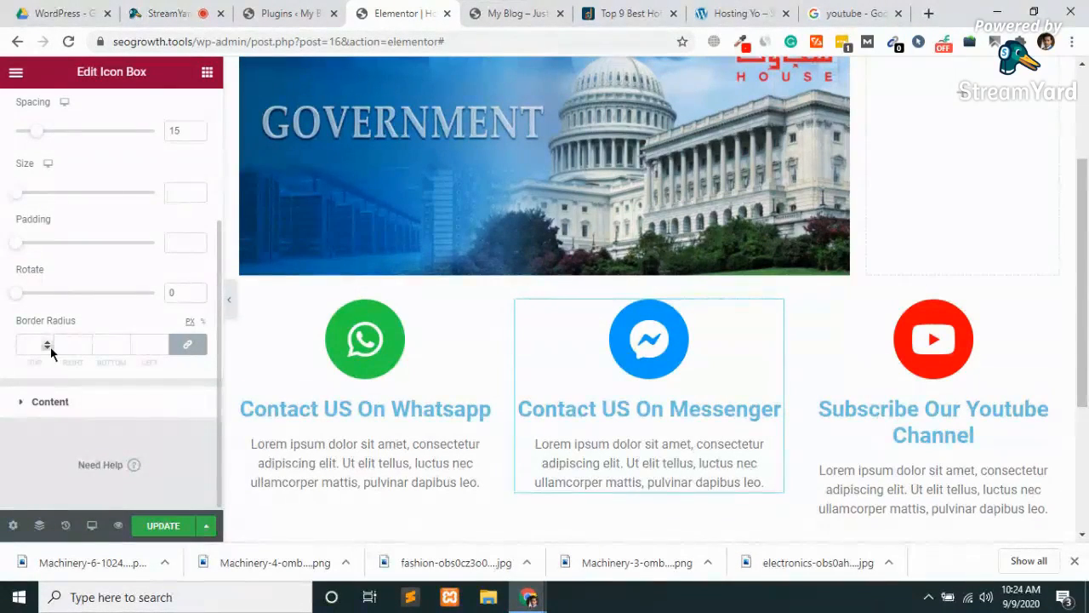
pyautogui.scroll(3, 81, 352)
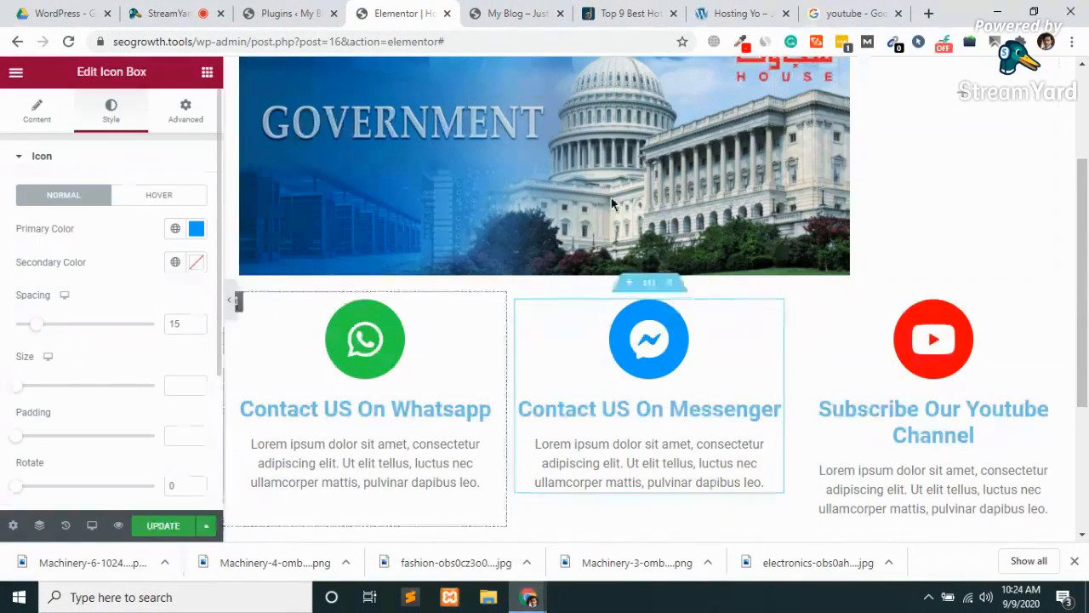
# Add an Image widget to the empty column beside the heading and the Government banner
pyautogui.scroll(2, 784, 101)
pyautogui.scroll(-1, 784, 101)
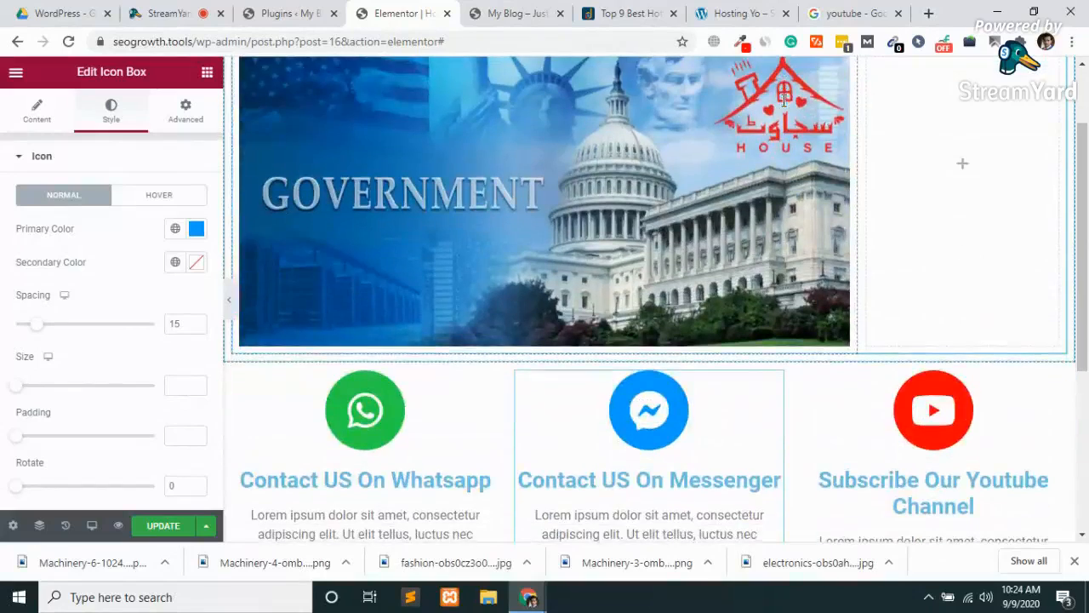
pyautogui.scroll(1, 992, 275)
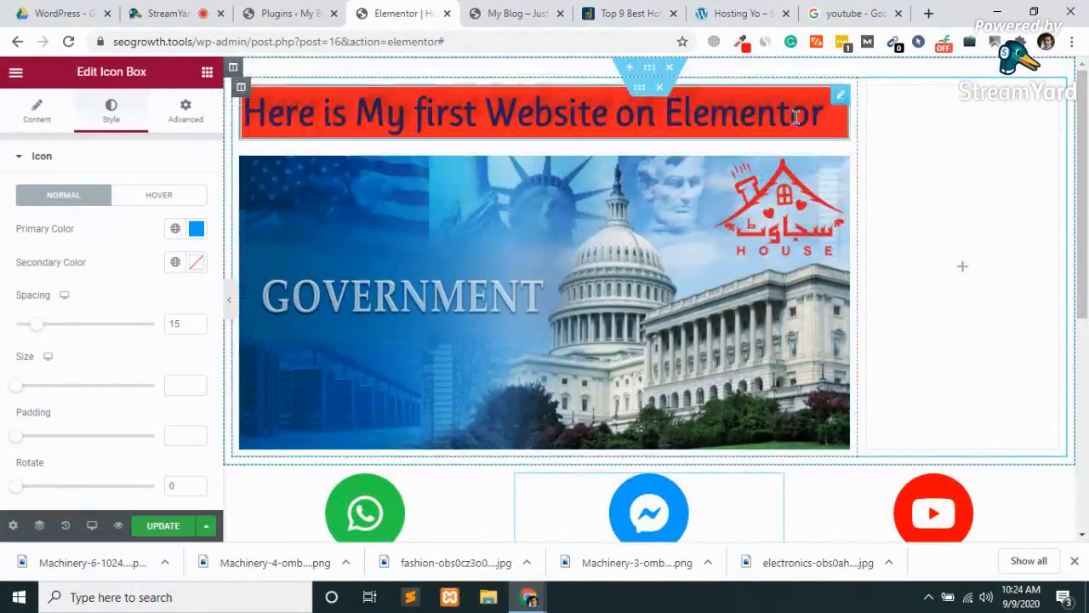
pyautogui.click(993, 270)
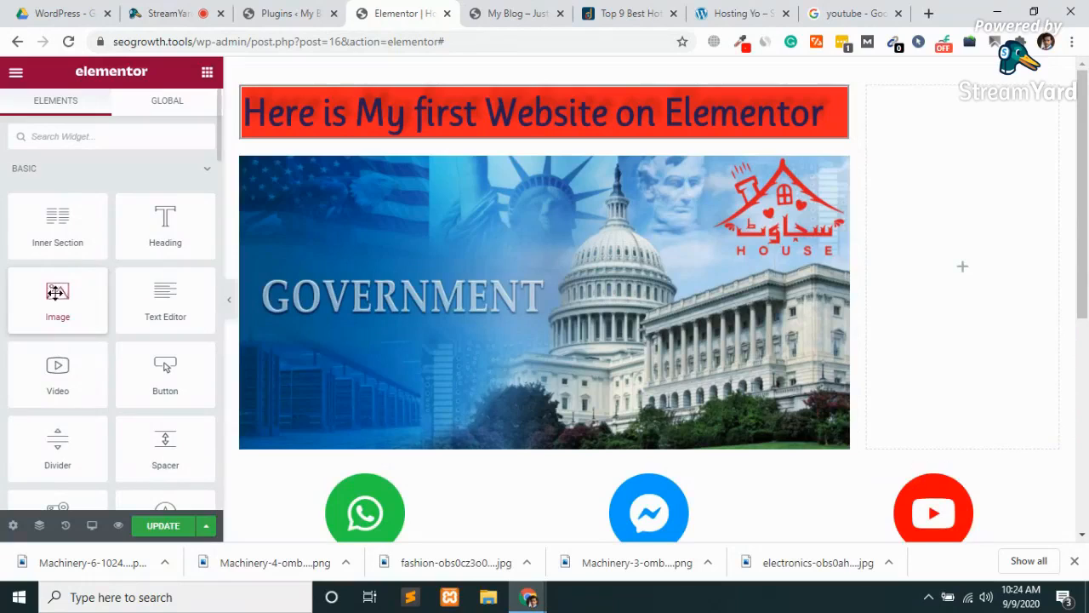
pyautogui.moveTo(55, 289); pyautogui.dragTo(965, 274)
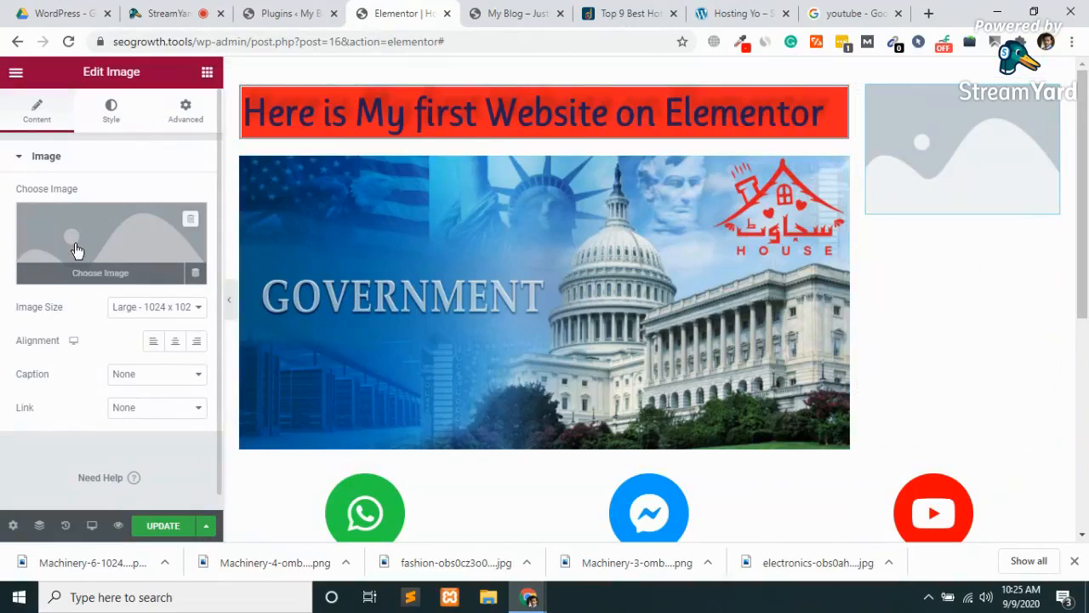
# Upload the downloaded Machinery-6-1024x273 picture to the media library and insert it into the new Image widget
pyautogui.click(96, 274)
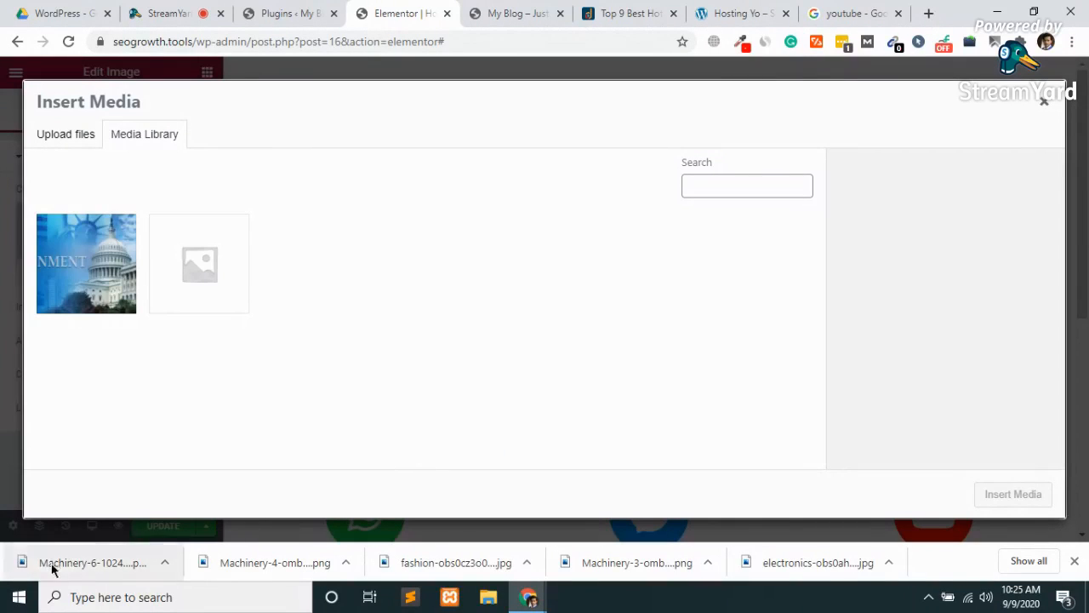
pyautogui.moveTo(53, 569); pyautogui.dragTo(248, 385)
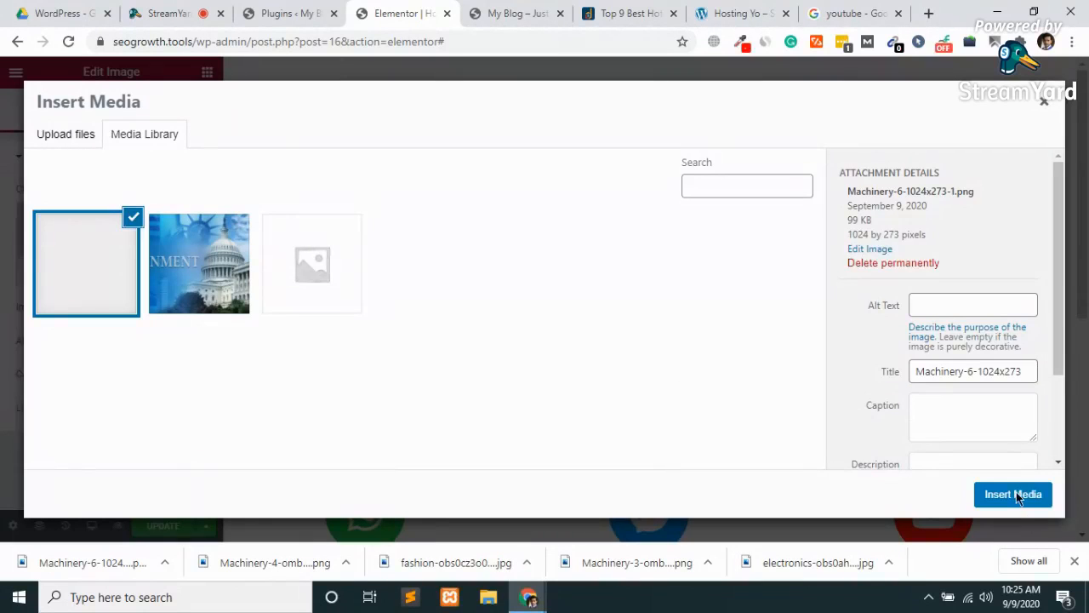
pyautogui.click(1016, 493)
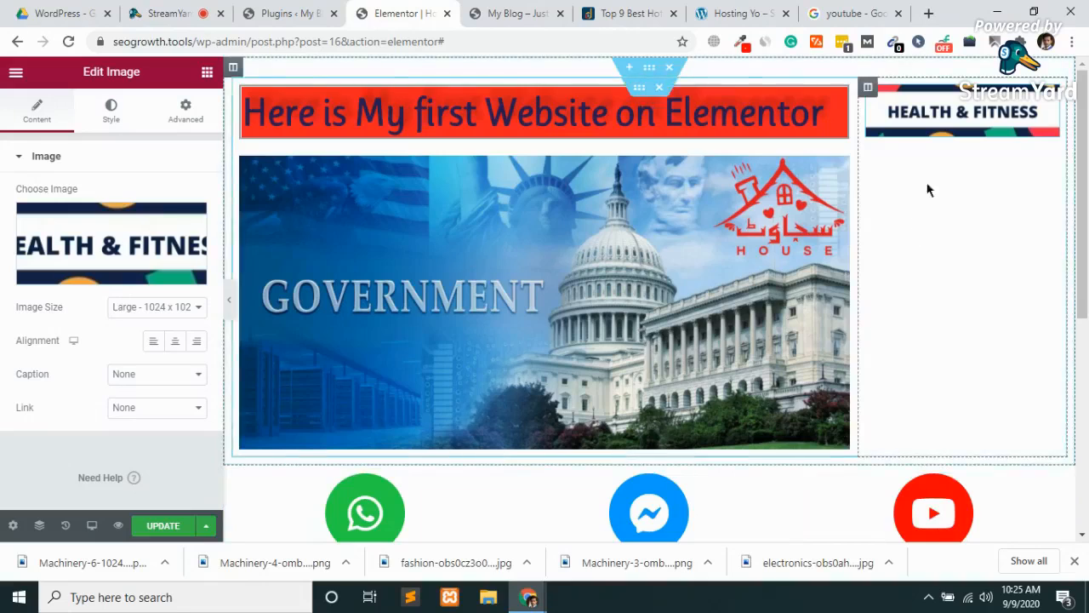
pyautogui.click(207, 72)
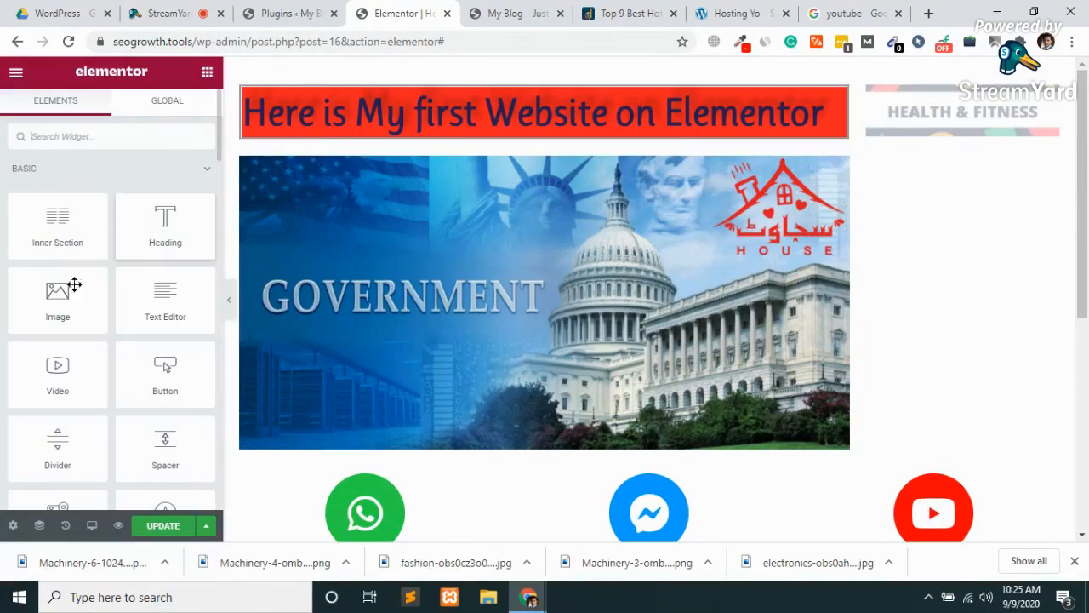
pyautogui.moveTo(50, 293)
pyautogui.mouseDown()
pyautogui.moveTo(946, 212)
pyautogui.moveTo(960, 133)
pyautogui.moveTo(951, 334)
pyautogui.moveTo(950, 158)
pyautogui.moveTo(951, 202)
pyautogui.moveTo(978, 119)
pyautogui.mouseUp()
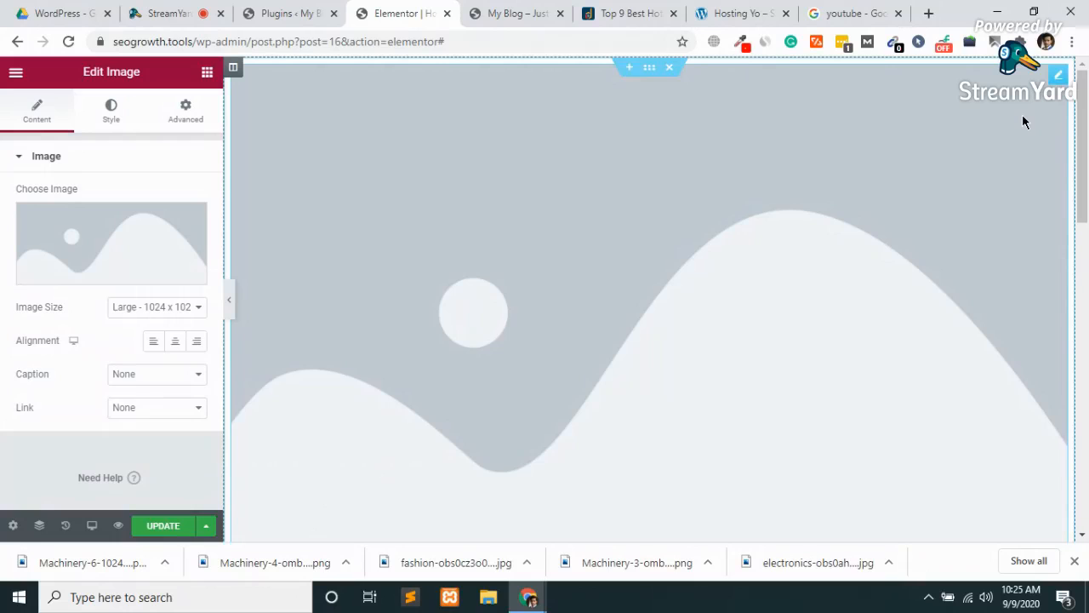
pyautogui.hotkey('ctrl', 'z')
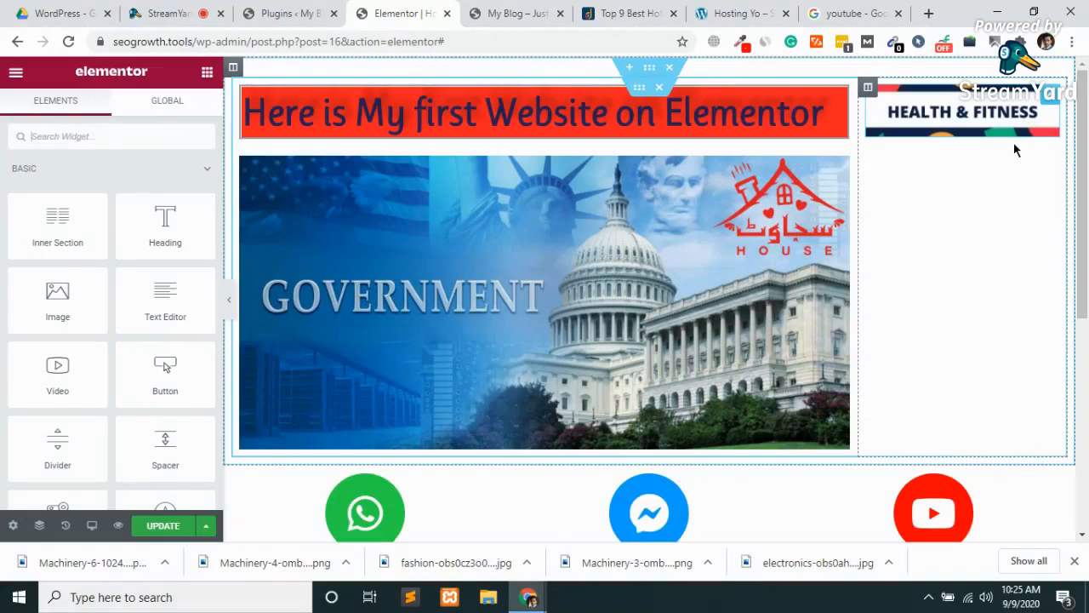
# Duplicate the Health & Fitness image widget five times to stack six banners in the column beside the Government banner
pyautogui.rightClick(1048, 101)
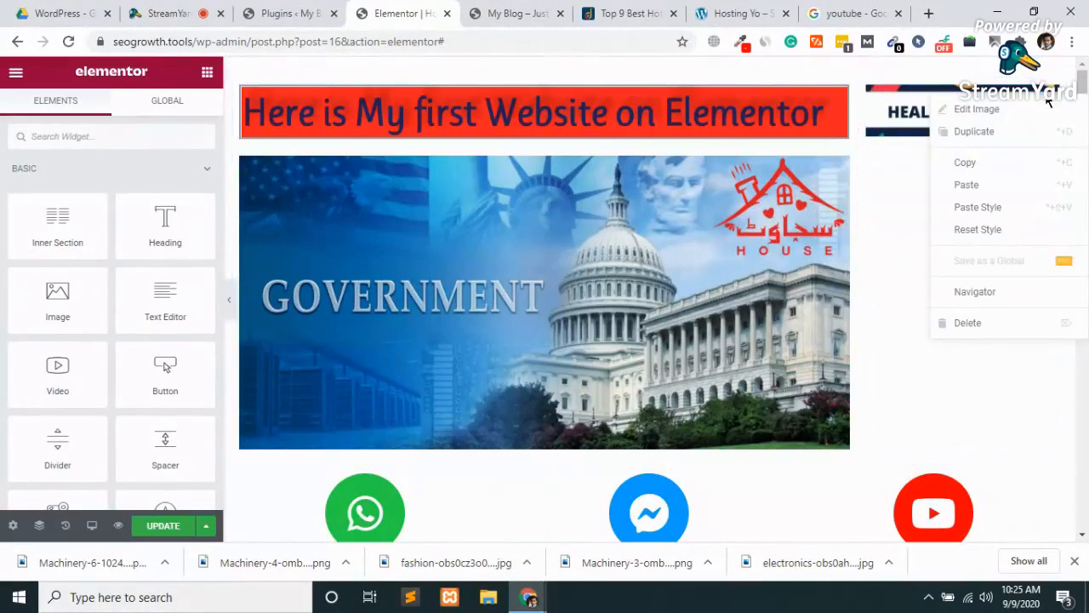
pyautogui.click(986, 138)
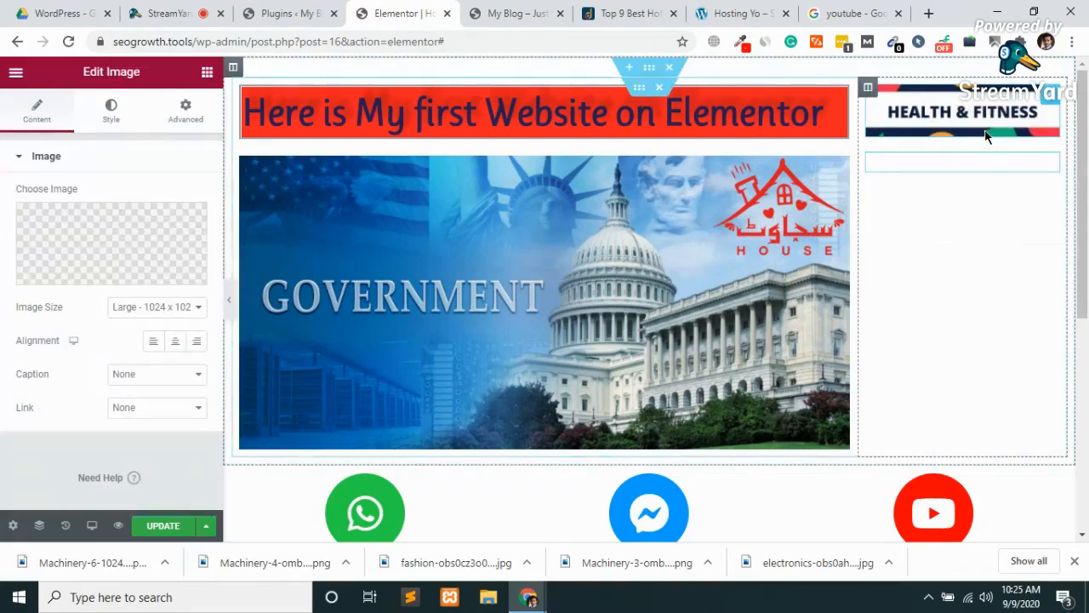
pyautogui.rightClick(1052, 100)
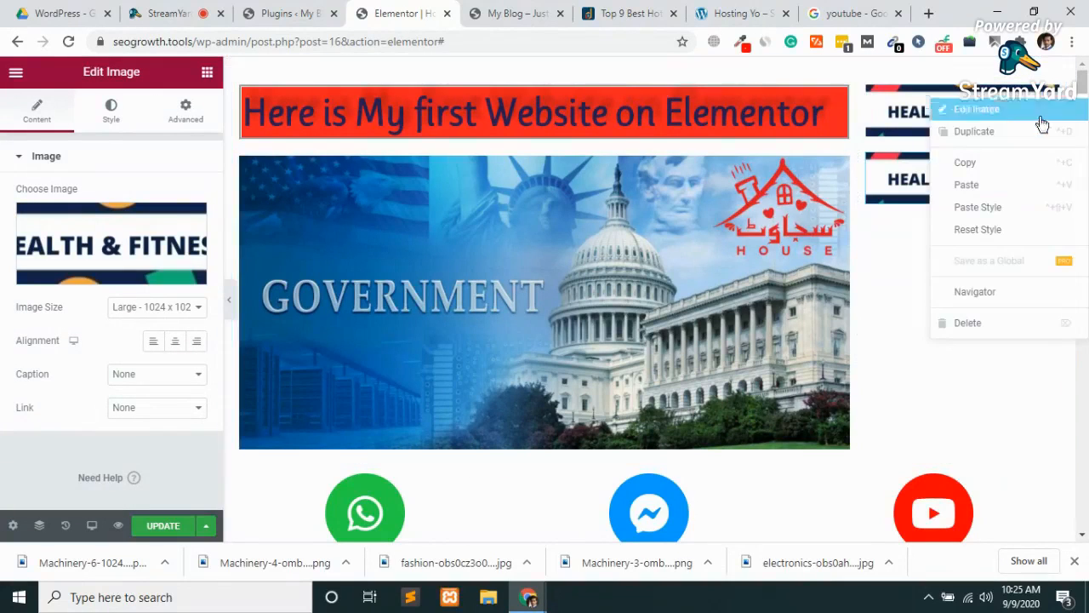
pyautogui.click(976, 136)
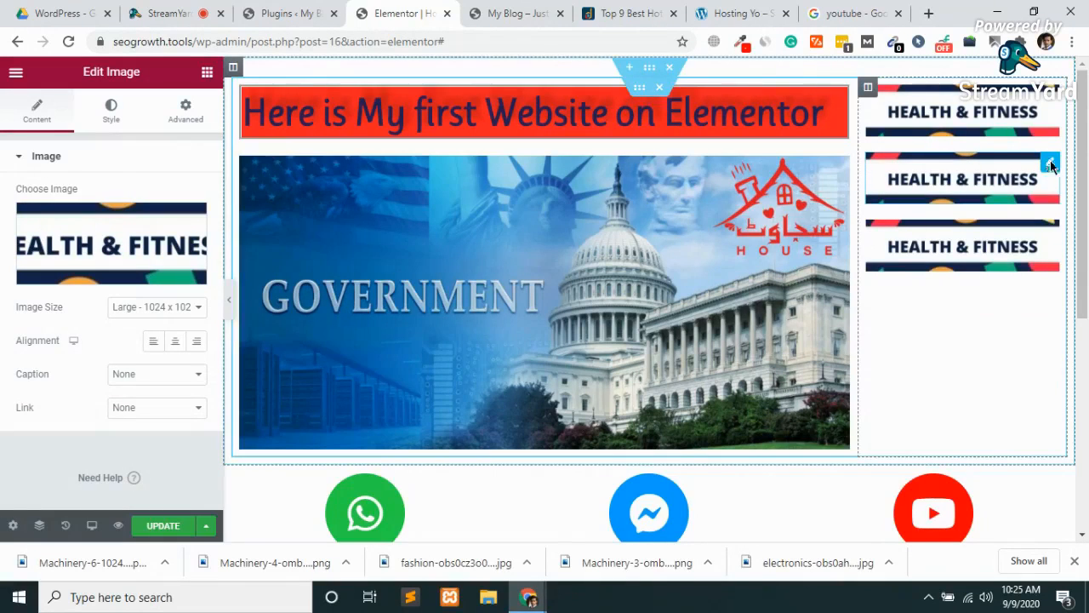
pyautogui.rightClick(1052, 164)
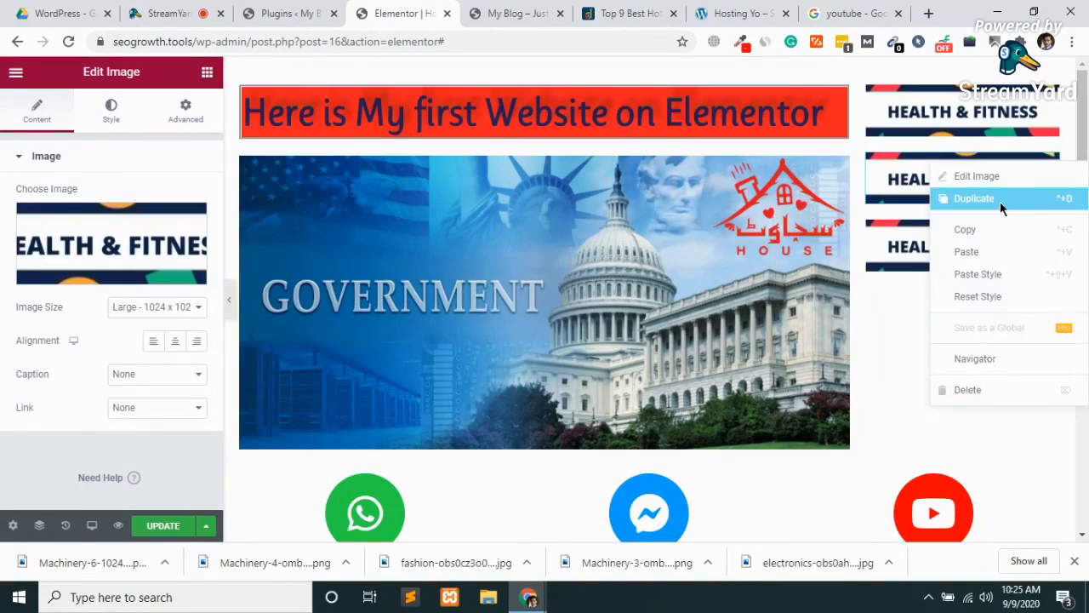
pyautogui.click(1000, 202)
pyautogui.rightClick(1054, 170)
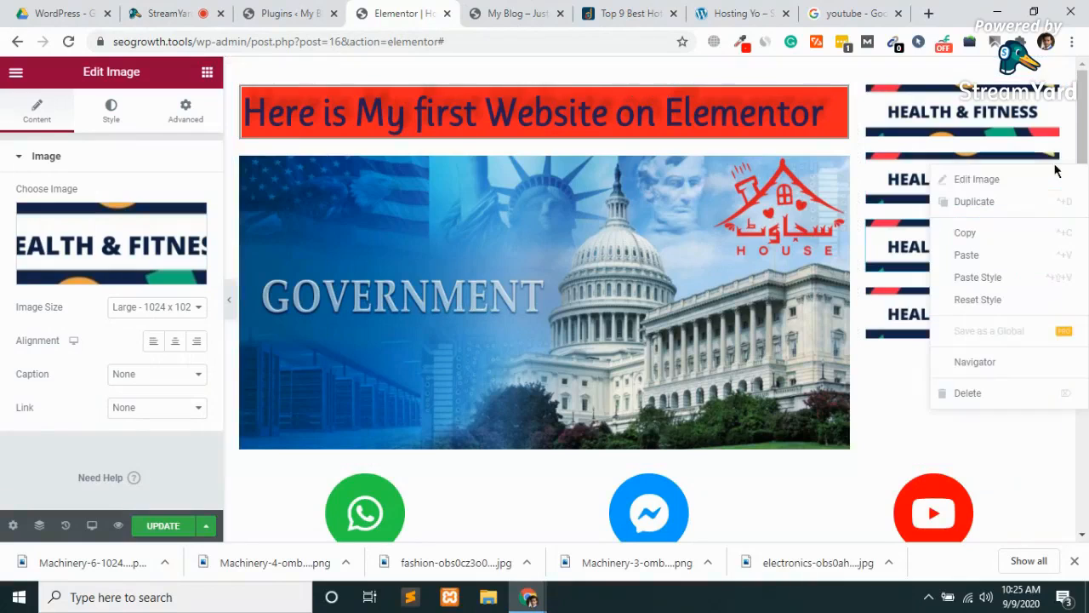
pyautogui.click(988, 207)
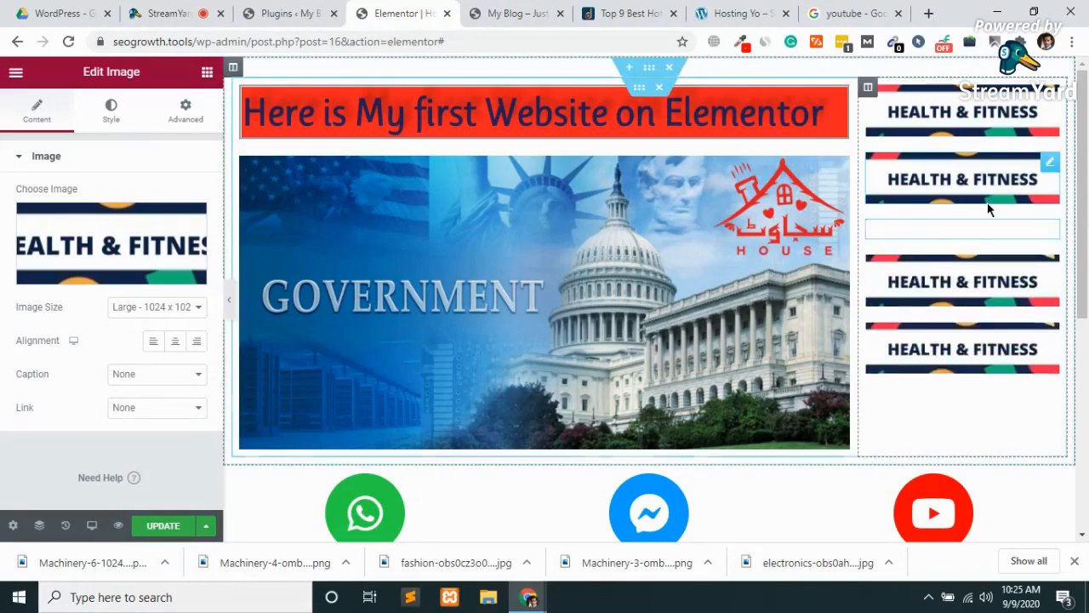
pyautogui.rightClick(1048, 168)
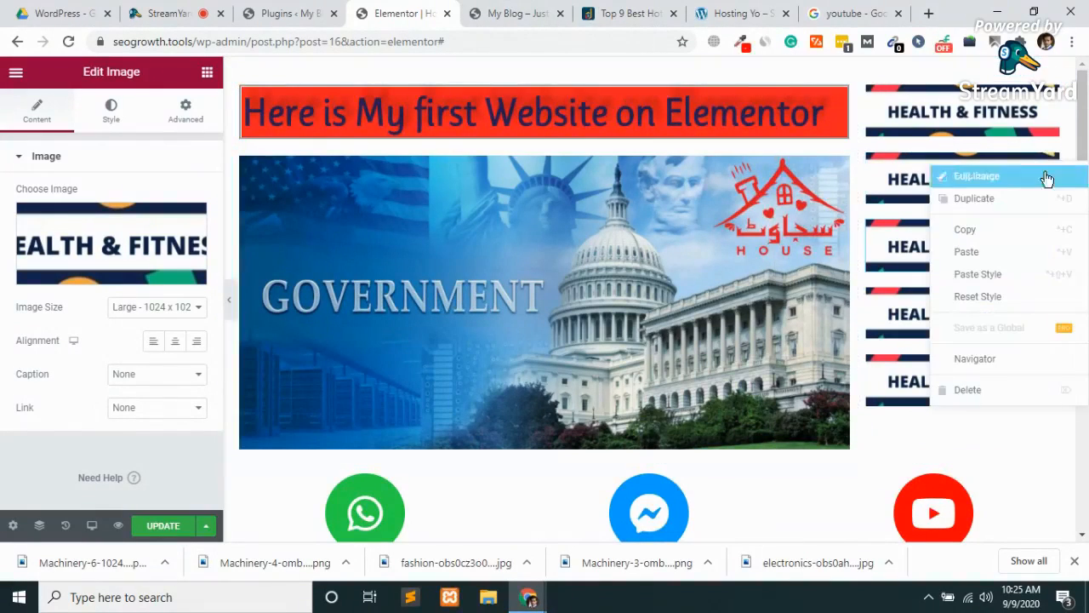
pyautogui.click(998, 204)
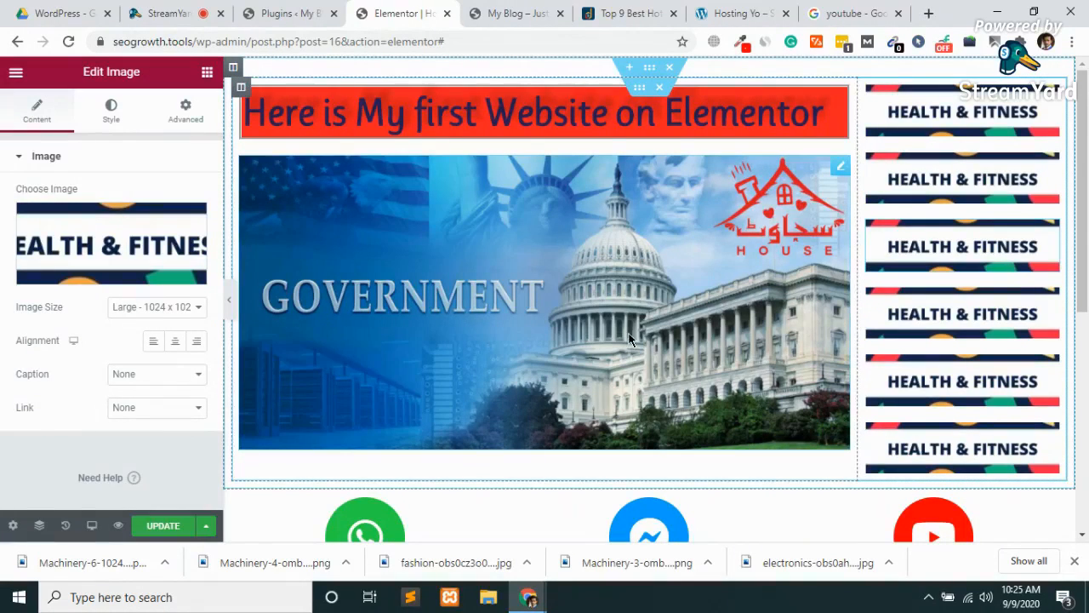
# Upload the downloaded Machinery-4 picture (Automotive Parts and Accessories) and insert it into the second image widget of the banner column
pyautogui.click(86, 279)
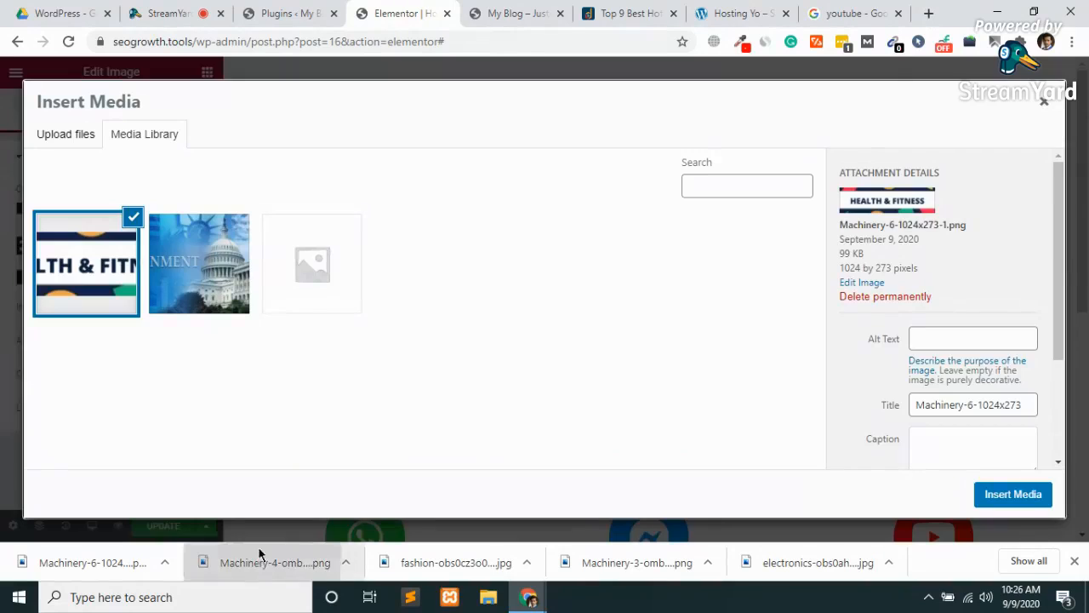
pyautogui.moveTo(259, 552); pyautogui.dragTo(498, 440)
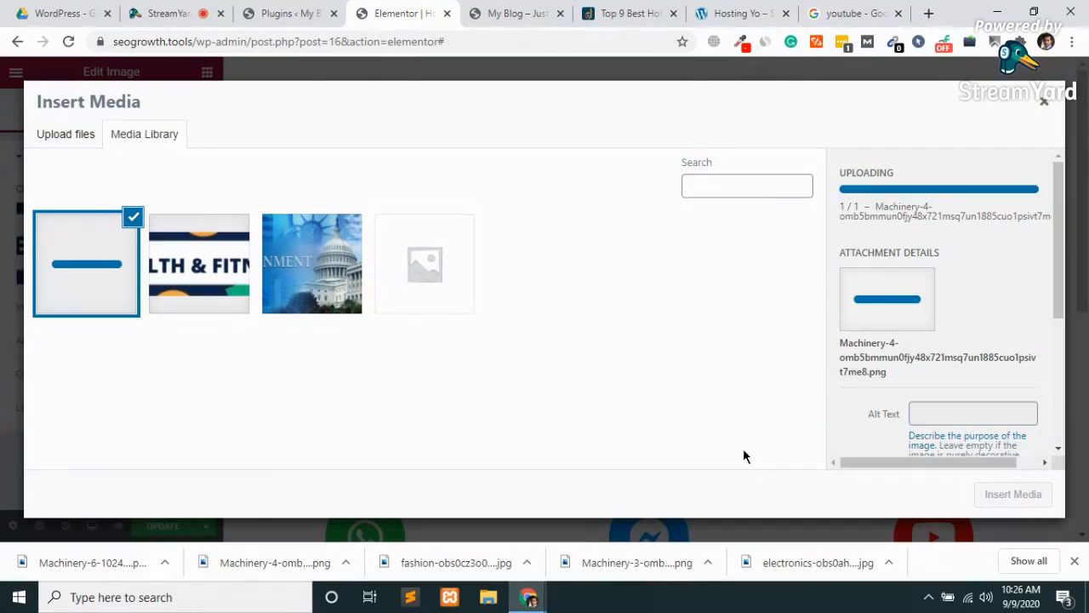
pyautogui.click(1012, 494)
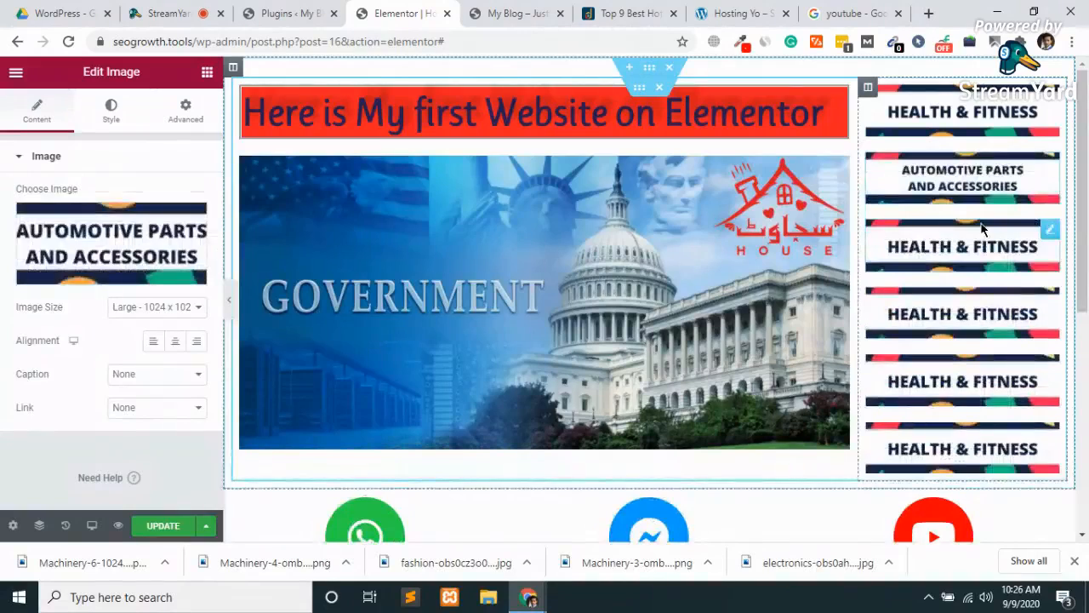
# Replace the third banner's picture with the downloaded fashion image, uploading it to the media library
pyautogui.click(961, 245)
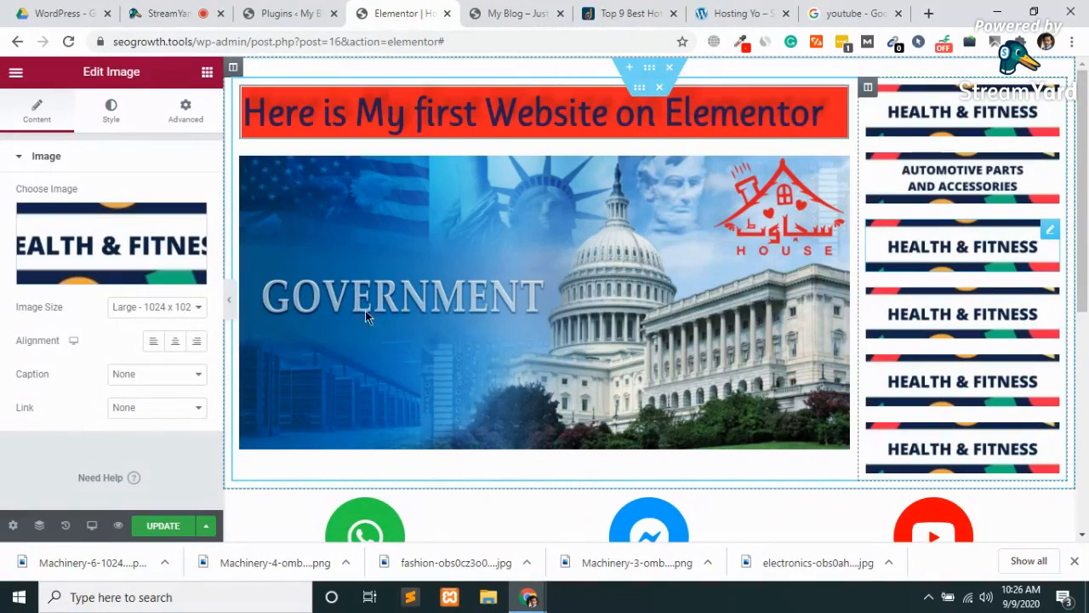
pyautogui.click(90, 274)
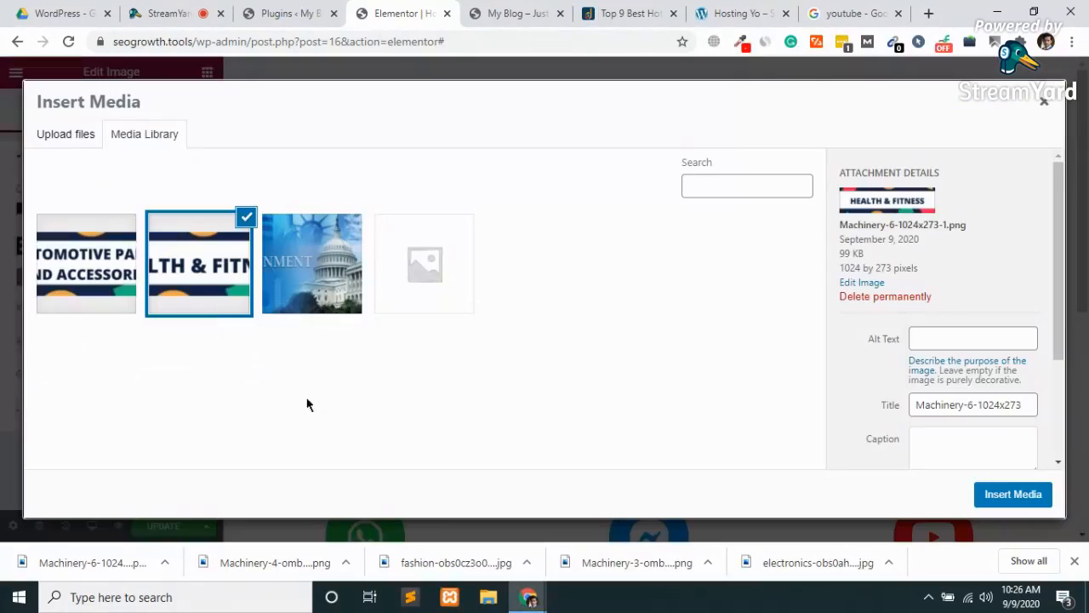
pyautogui.moveTo(433, 572); pyautogui.dragTo(384, 345)
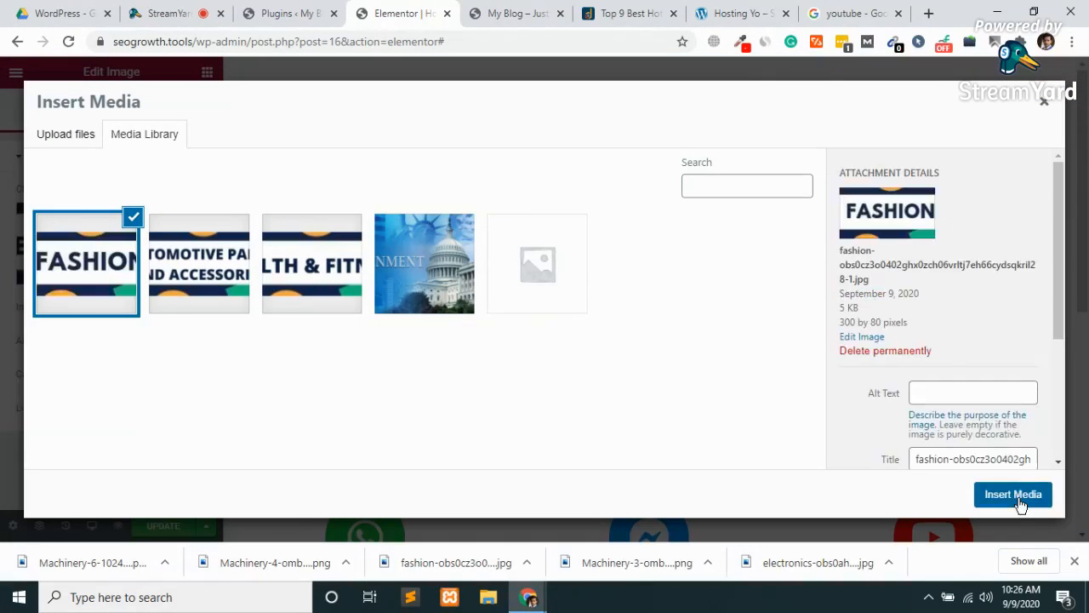
pyautogui.click(1012, 495)
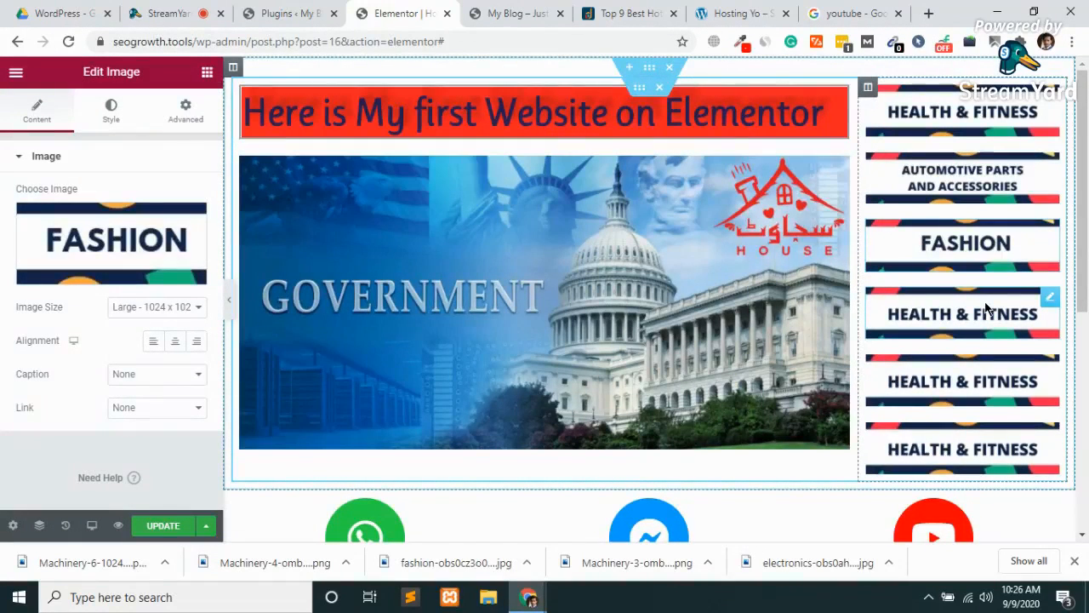
# Upload the downloaded Machinery-3 picture and insert it into the fourth image widget of the banner column
pyautogui.click(987, 308)
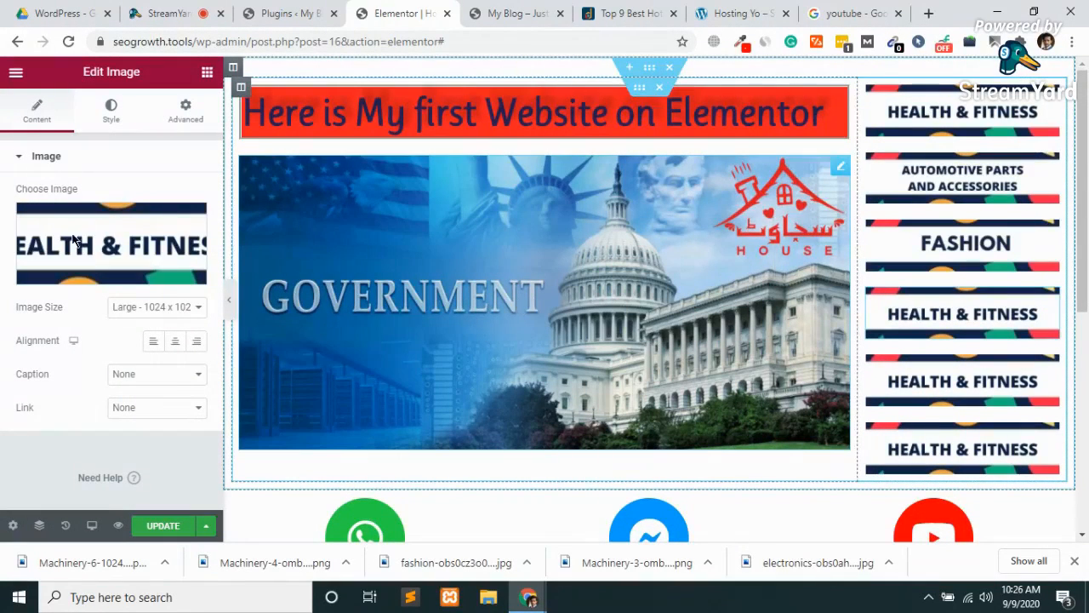
pyautogui.click(104, 280)
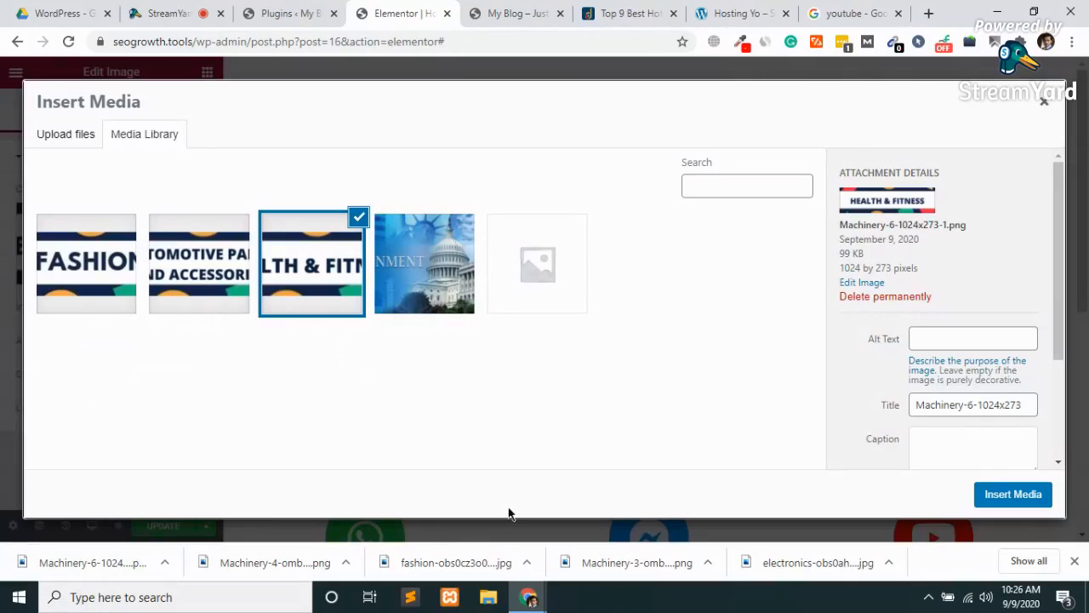
pyautogui.moveTo(615, 564); pyautogui.dragTo(417, 344)
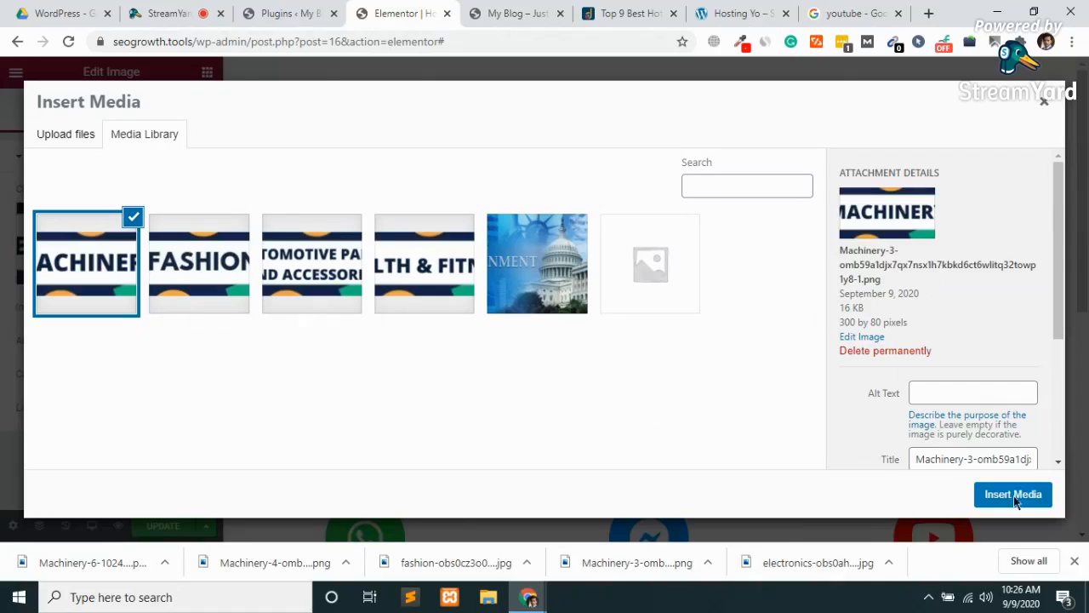
pyautogui.click(1012, 494)
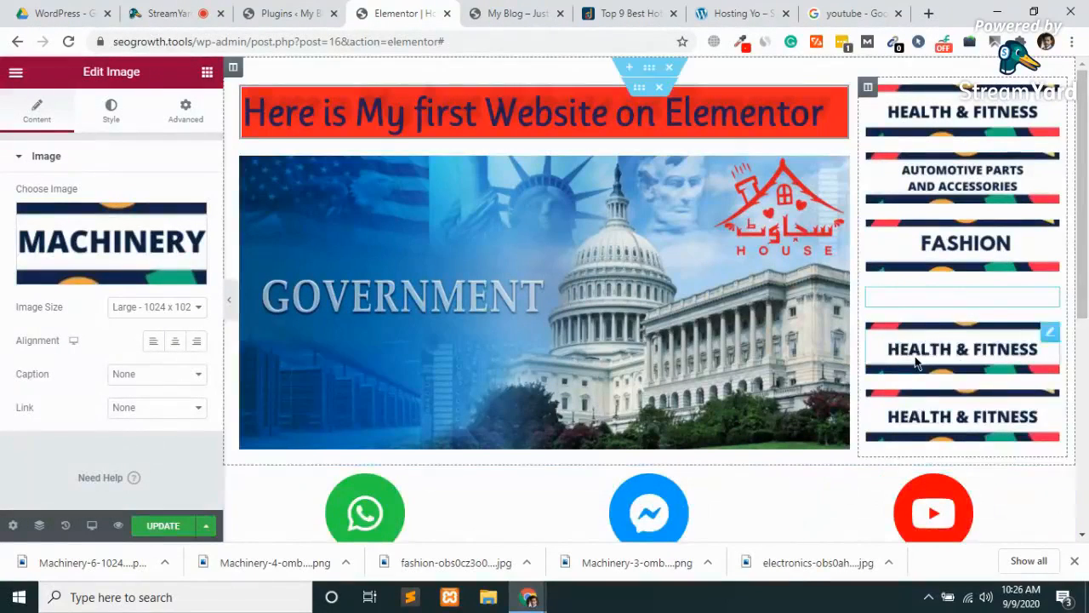
# Replace the fifth banner's picture with the downloaded electronics image, uploading it to the media library
pyautogui.click(942, 387)
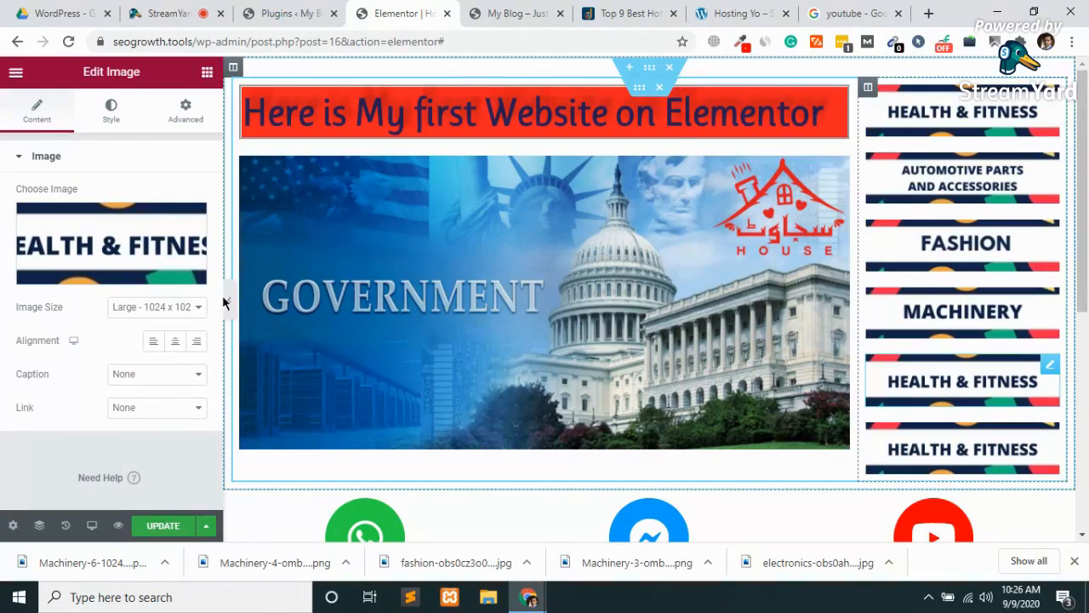
pyautogui.click(115, 276)
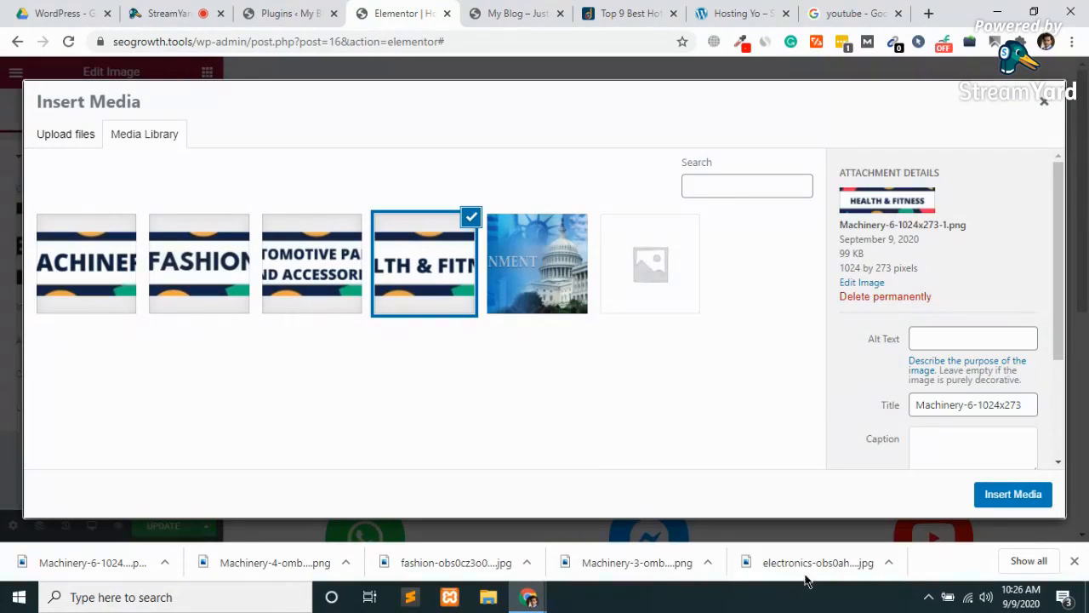
pyautogui.moveTo(794, 564); pyautogui.dragTo(861, 438)
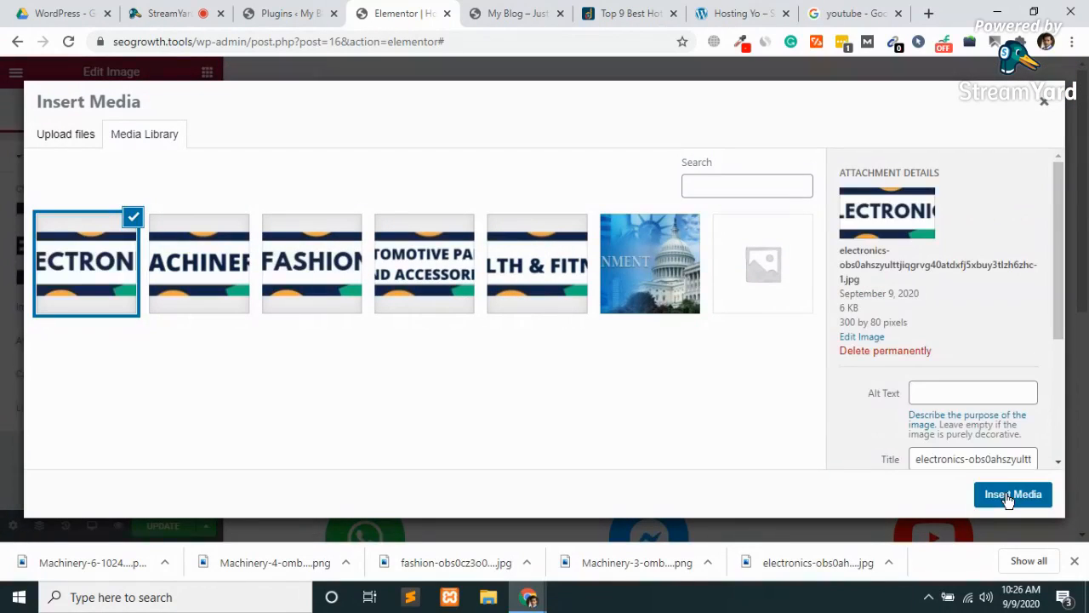
pyautogui.click(1009, 497)
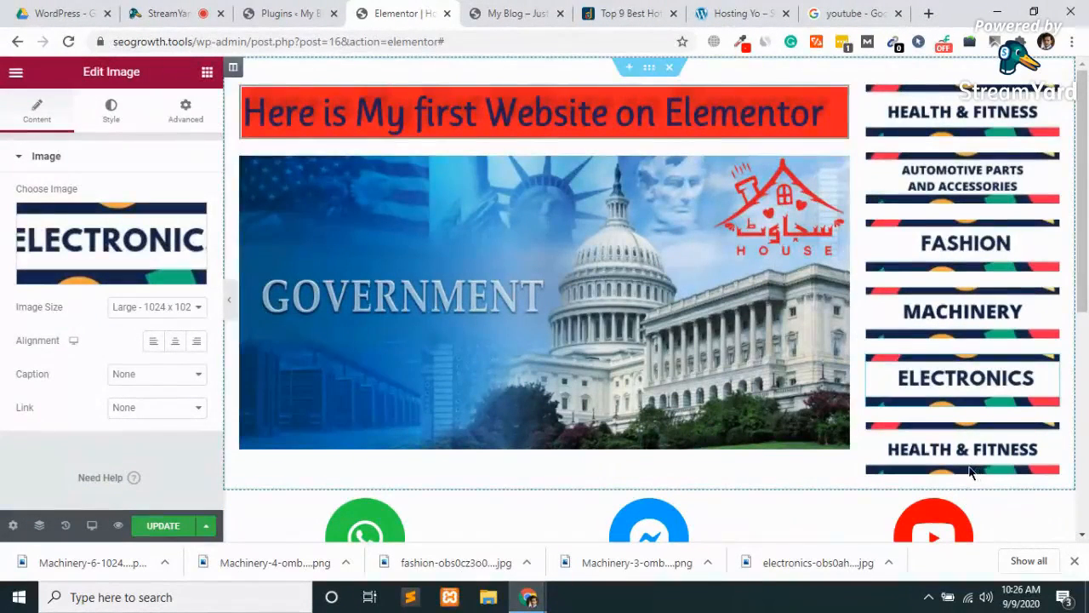
# Upload the Home & Kitchen picture from the Downloads folder, insert it into the sixth image widget, and update the page
pyautogui.click(960, 455)
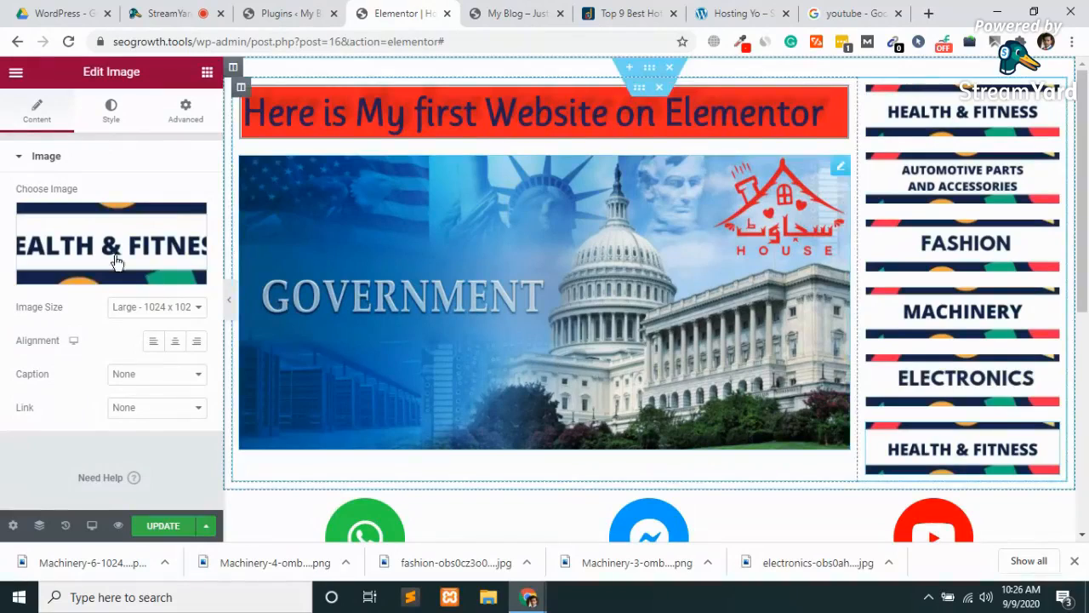
pyautogui.click(87, 269)
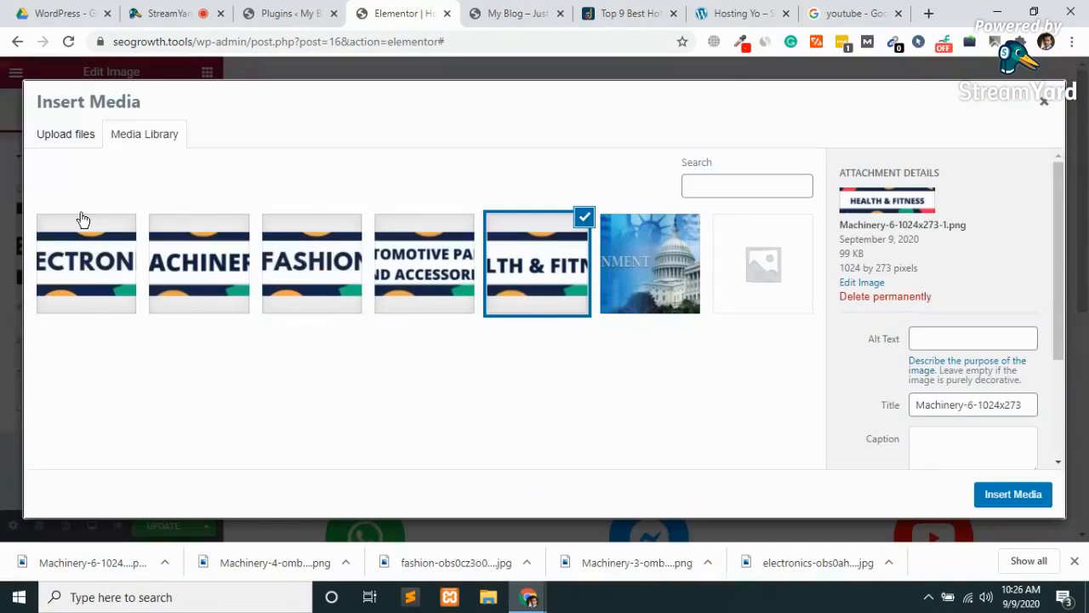
pyautogui.click(65, 136)
pyautogui.click(542, 330)
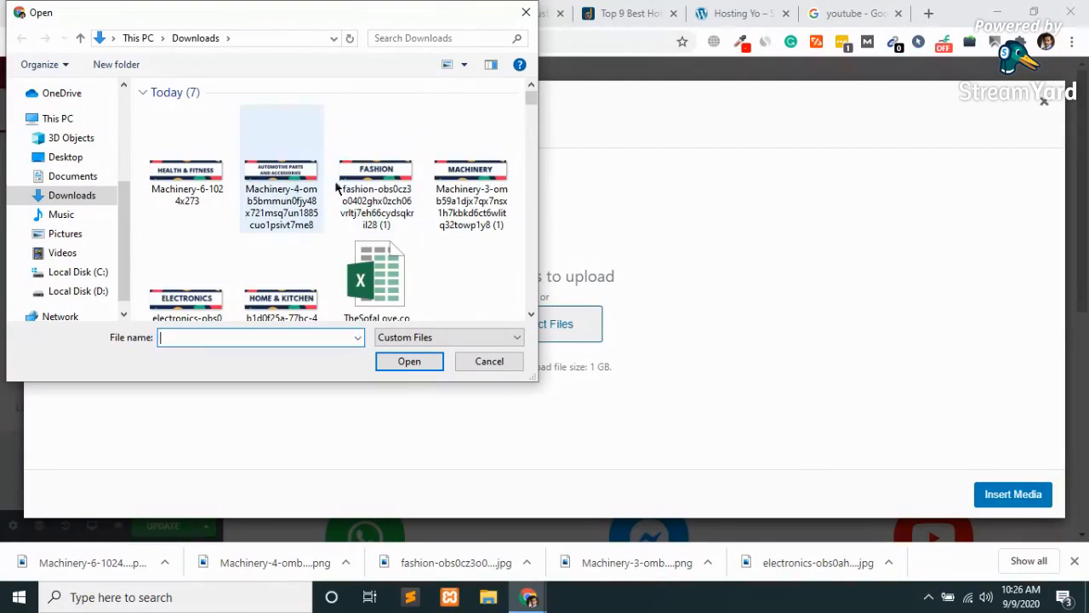
pyautogui.doubleClick(274, 298)
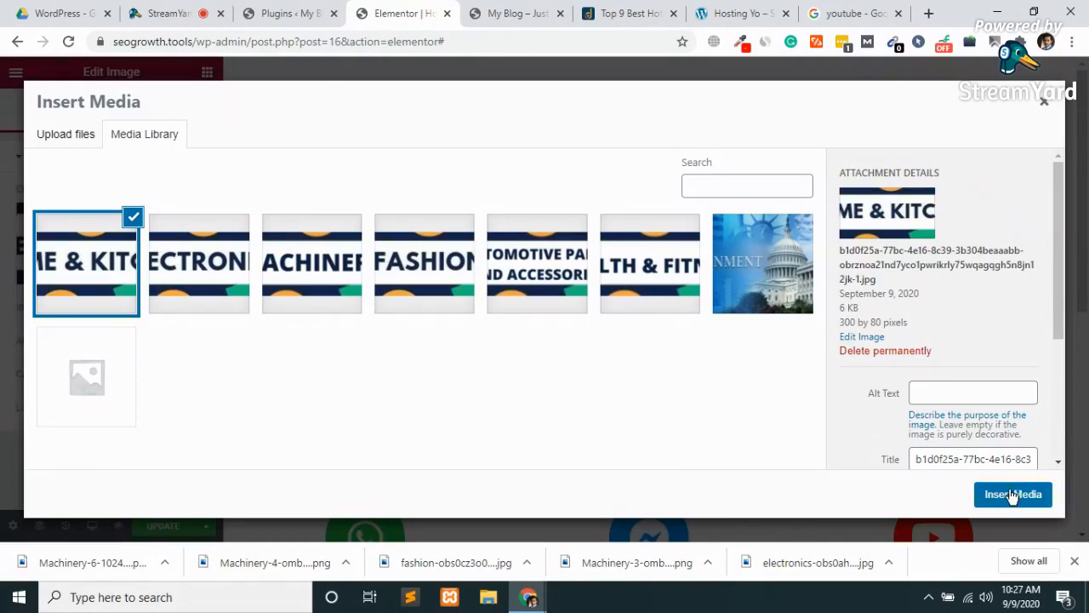
pyautogui.click(1011, 495)
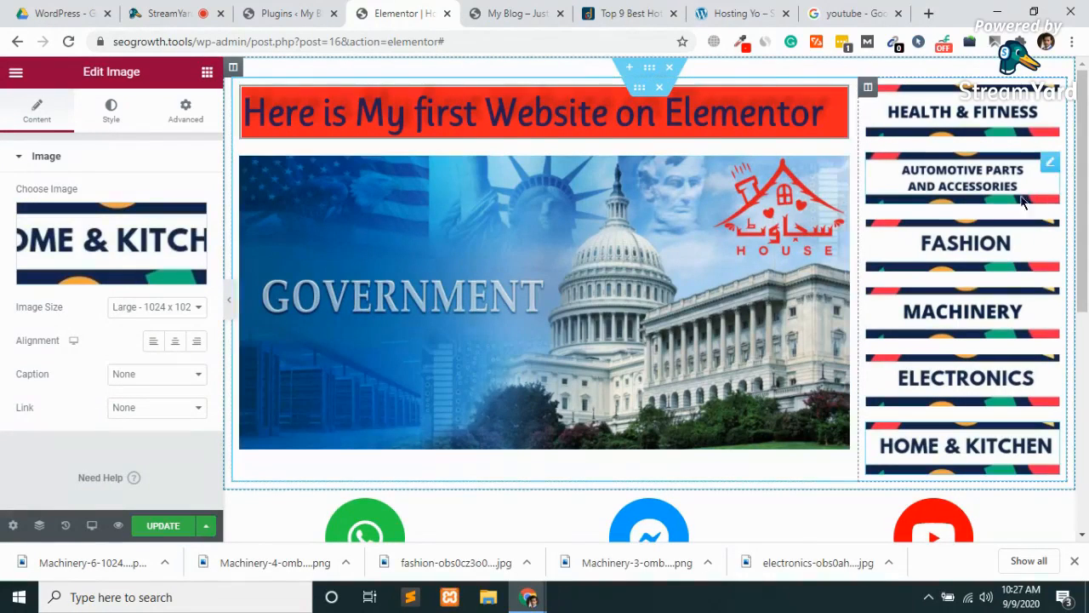
pyautogui.click(168, 527)
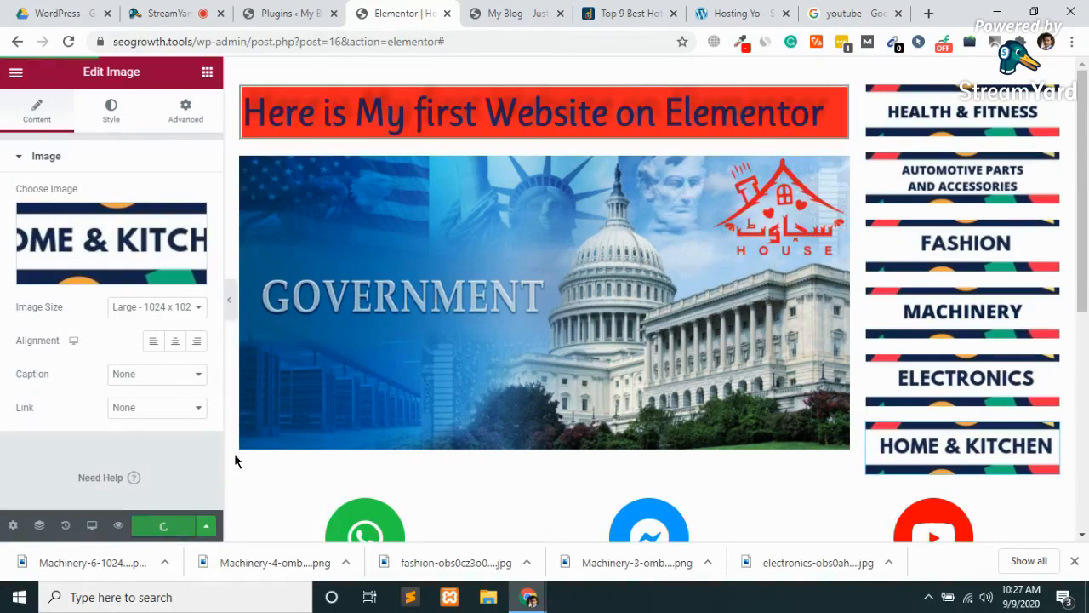
# Set the Government image's border radius to 45 px on all four corners and update the page
pyautogui.click(534, 284)
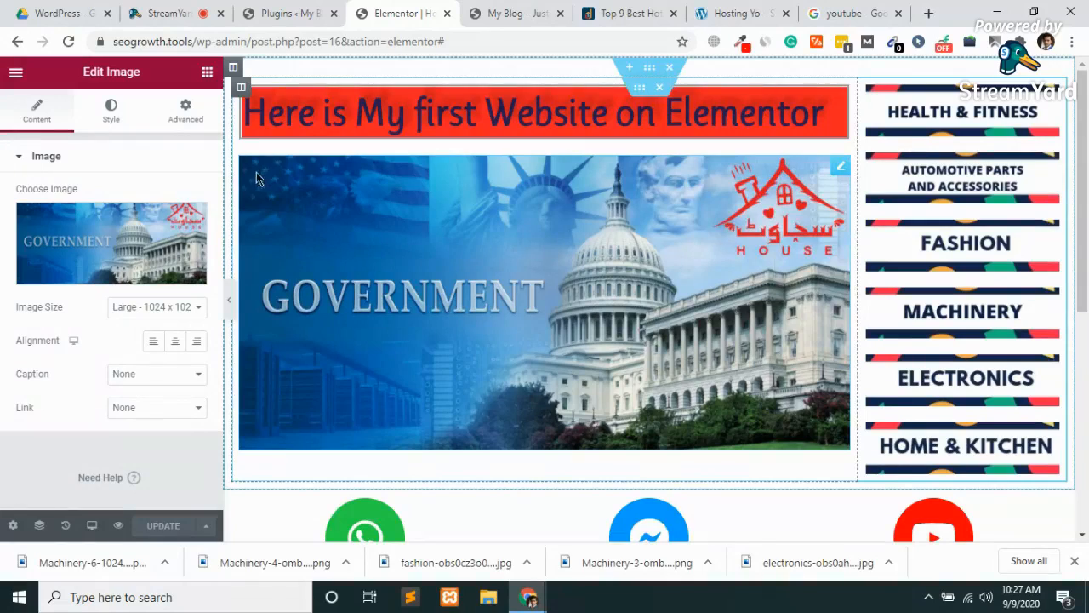
pyautogui.click(112, 124)
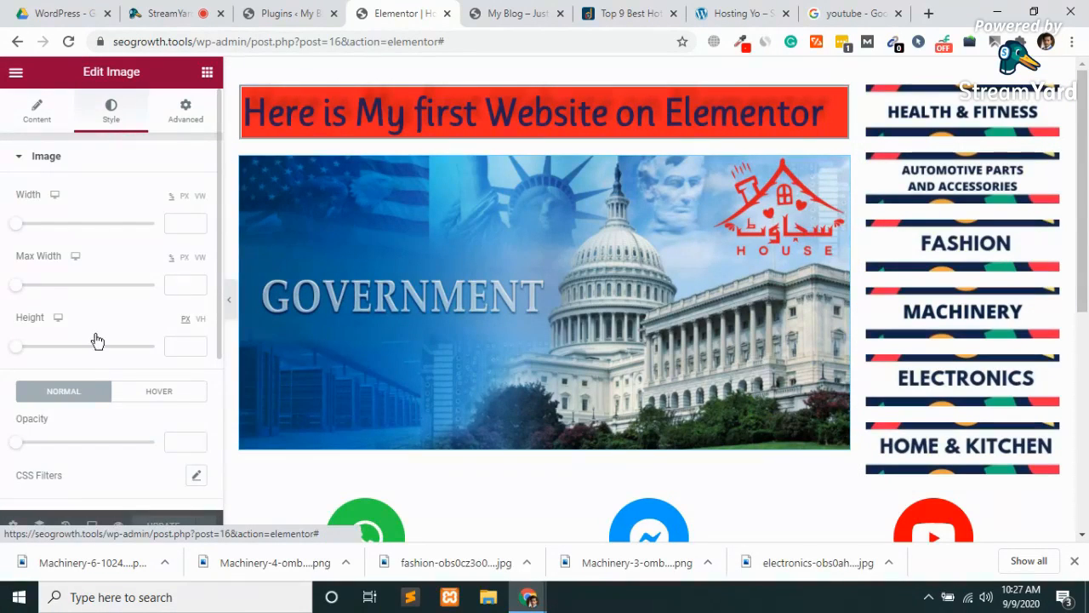
pyautogui.scroll(-3, 94, 340)
pyautogui.scroll(1, 95, 339)
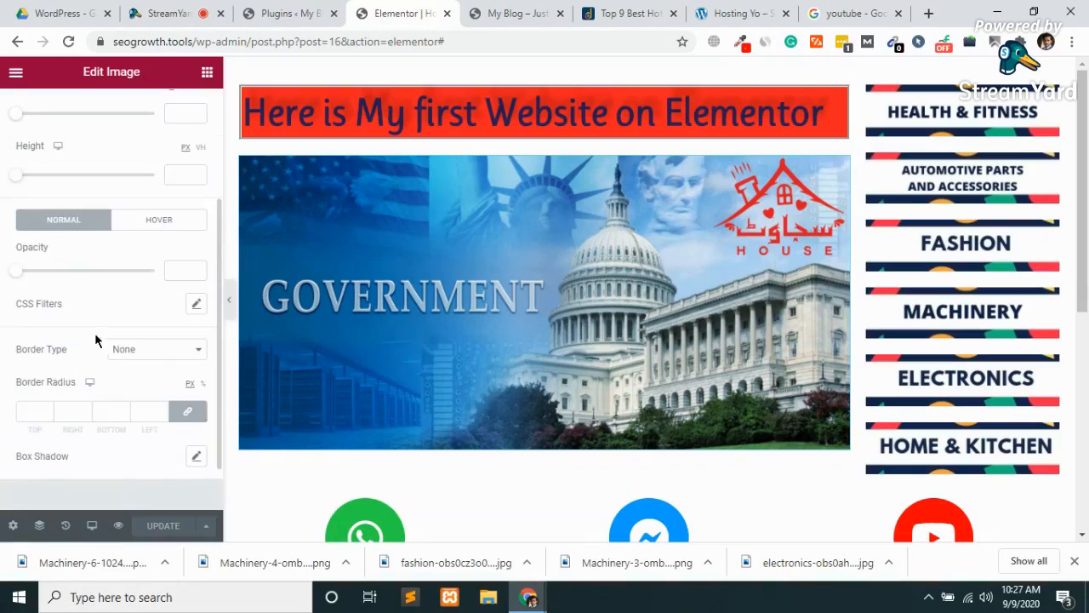
pyautogui.click(48, 411)
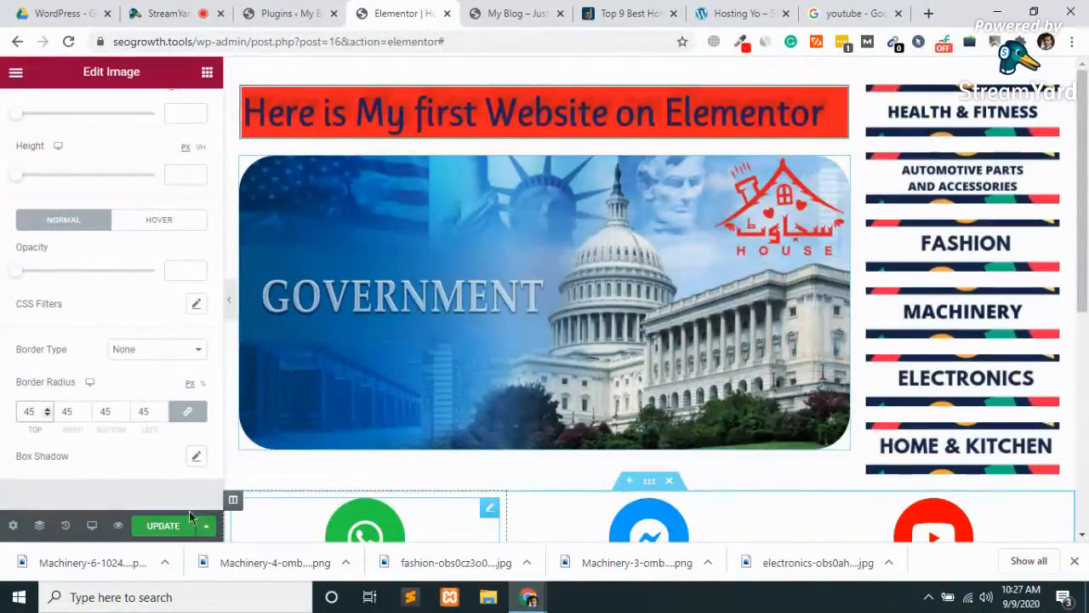
pyautogui.click(160, 525)
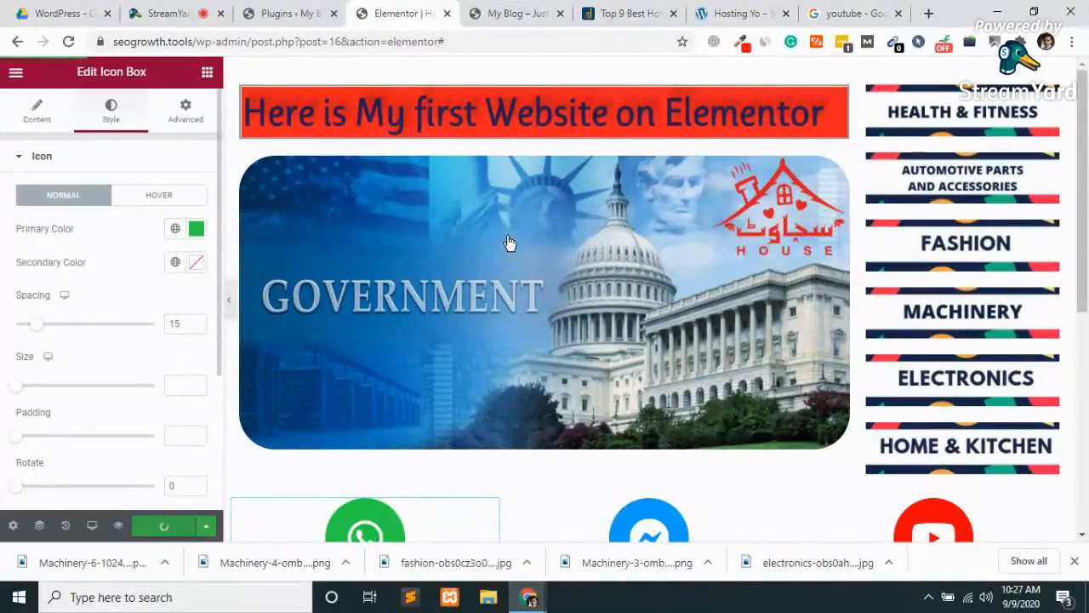
# Reload the page preview and look over the rounded Government image, the category banners and the contact icon boxes
pyautogui.click(521, 10)
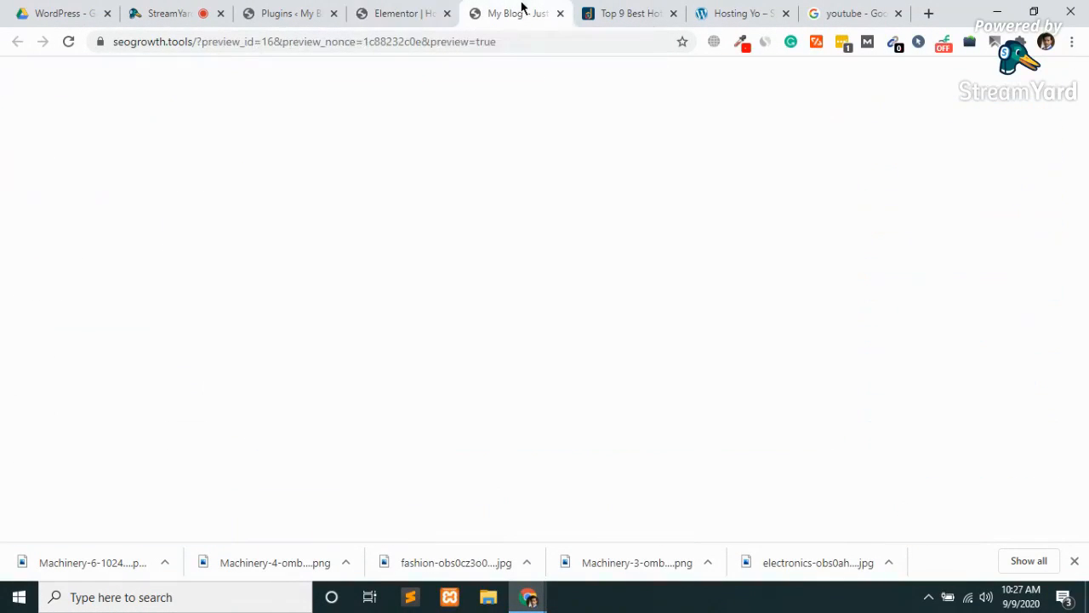
pyautogui.click(430, 42)
pyautogui.press('Return')
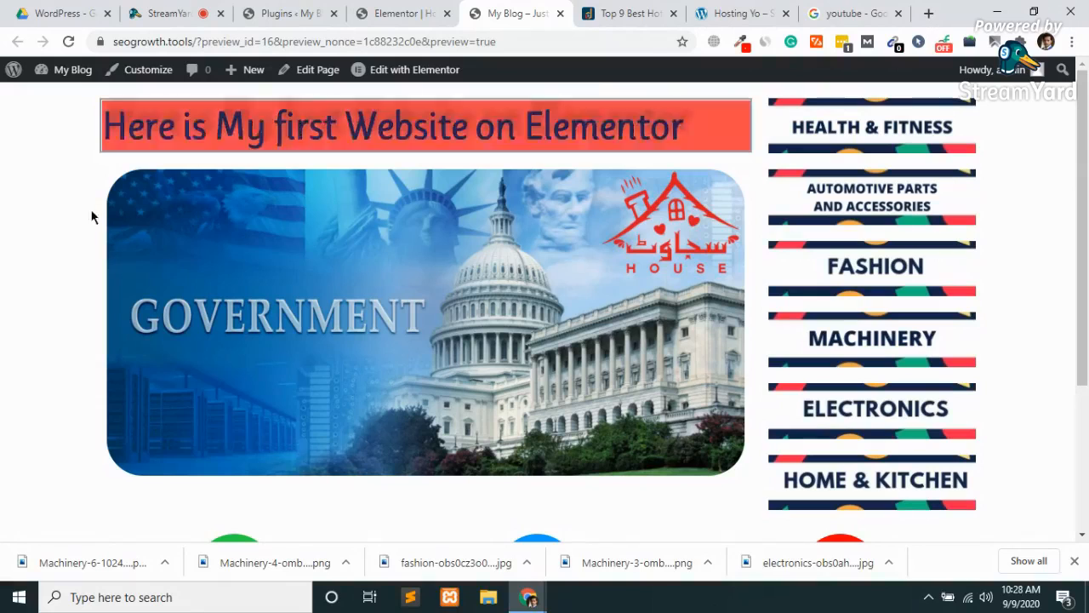
pyautogui.scroll(-1, 148, 215)
pyautogui.scroll(-3, 148, 219)
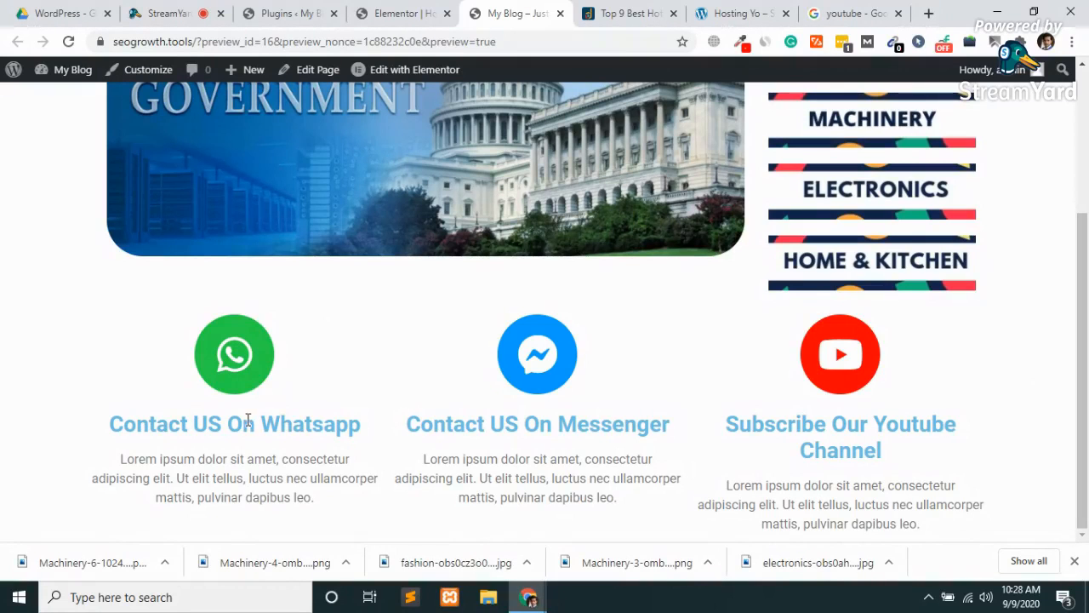
# Try the Shrink and Pulse Grow hover animations on the WhatsApp icon box's icon
pyautogui.click(398, 13)
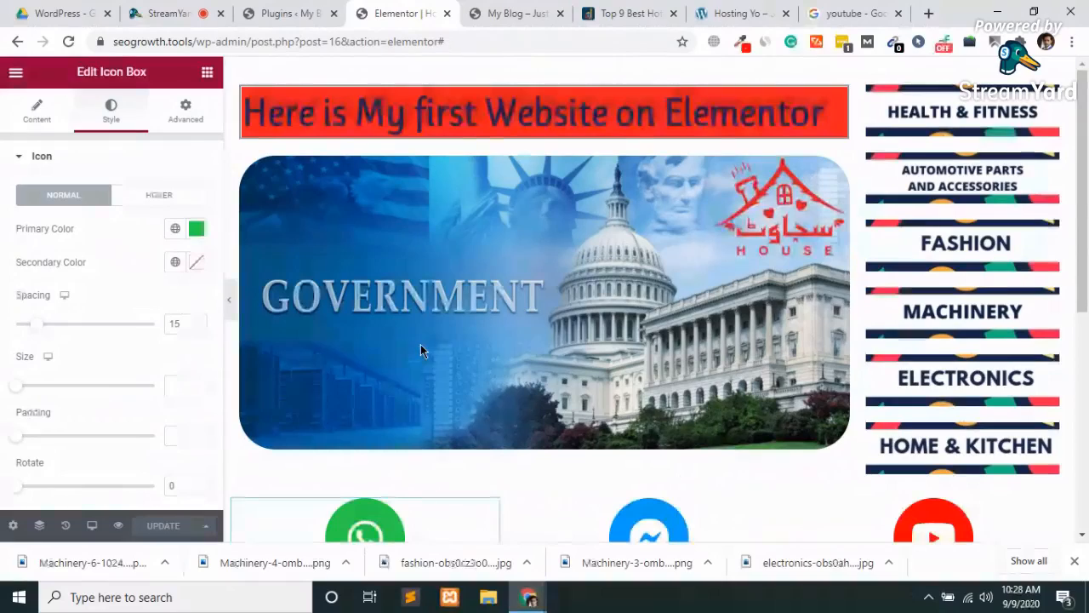
pyautogui.scroll(-3, 421, 344)
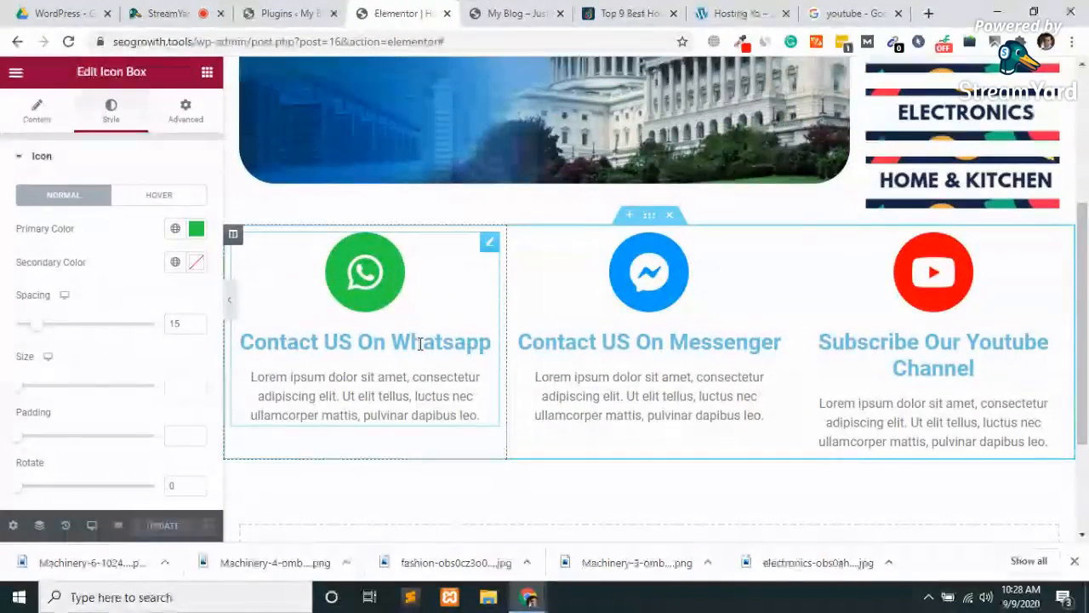
pyautogui.scroll(-2, 82, 397)
pyautogui.scroll(2, 84, 400)
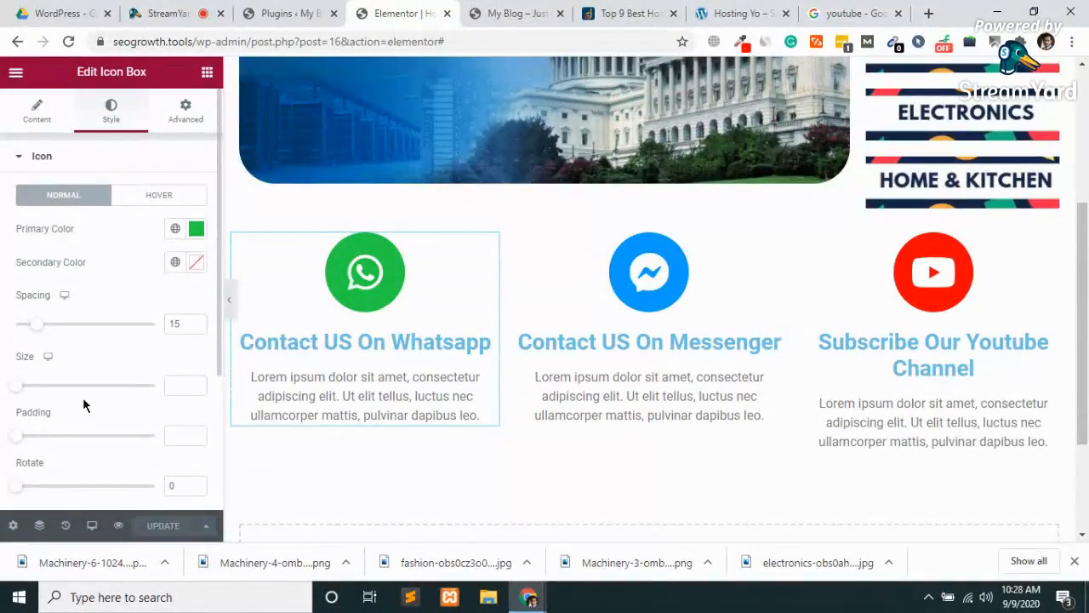
pyautogui.scroll(-1, 93, 280)
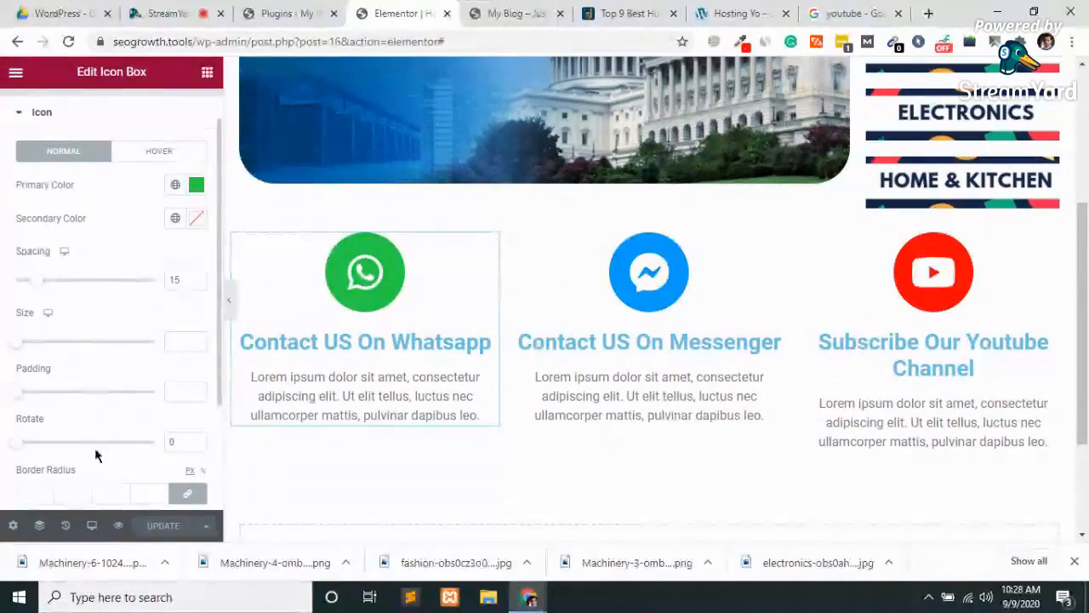
pyautogui.click(156, 158)
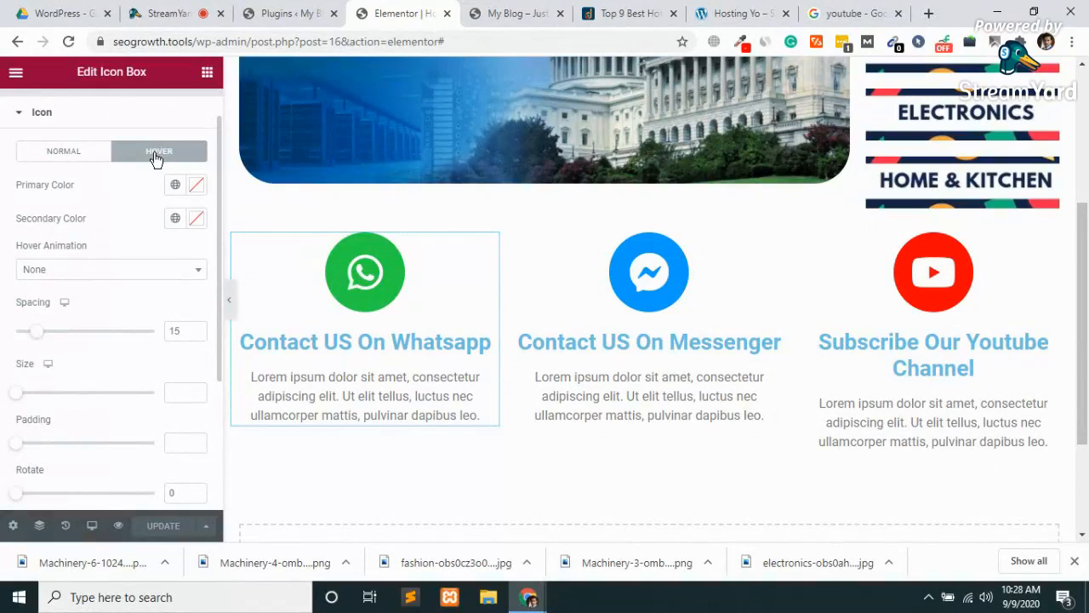
pyautogui.click(77, 271)
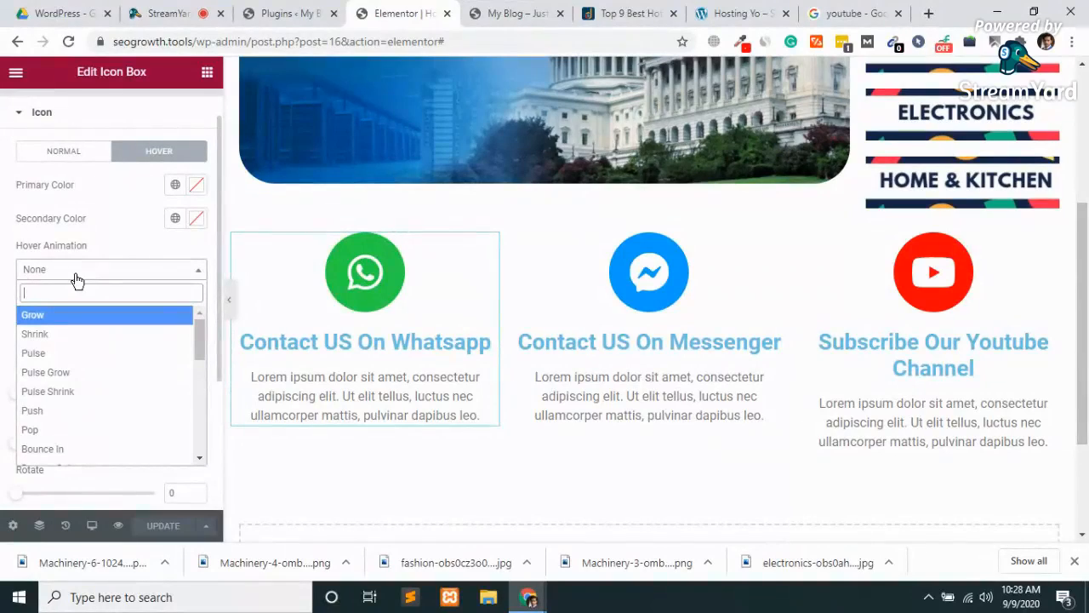
pyautogui.click(61, 335)
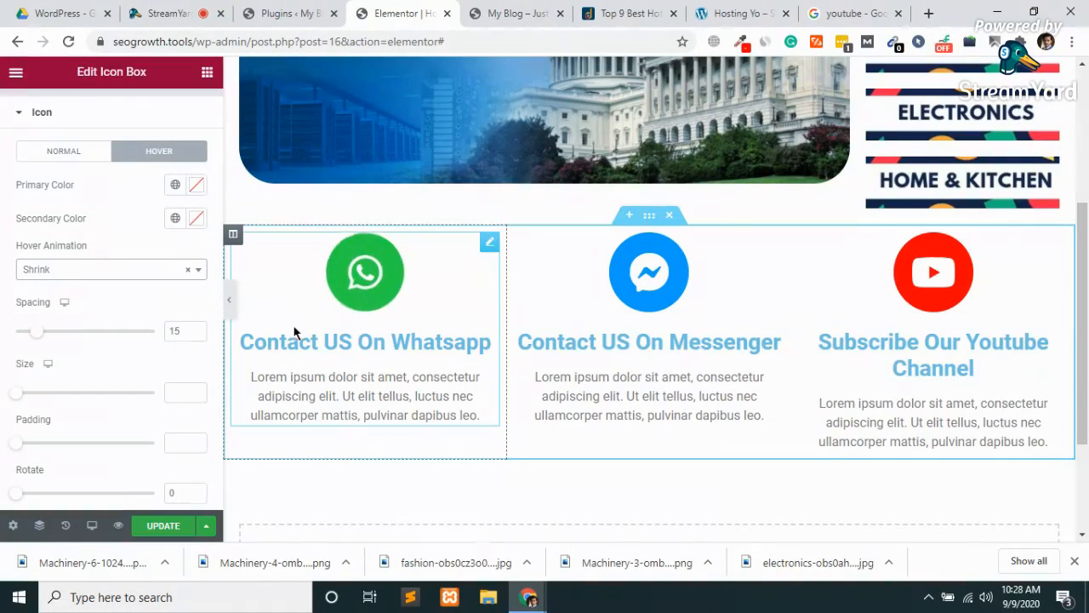
pyautogui.click(90, 271)
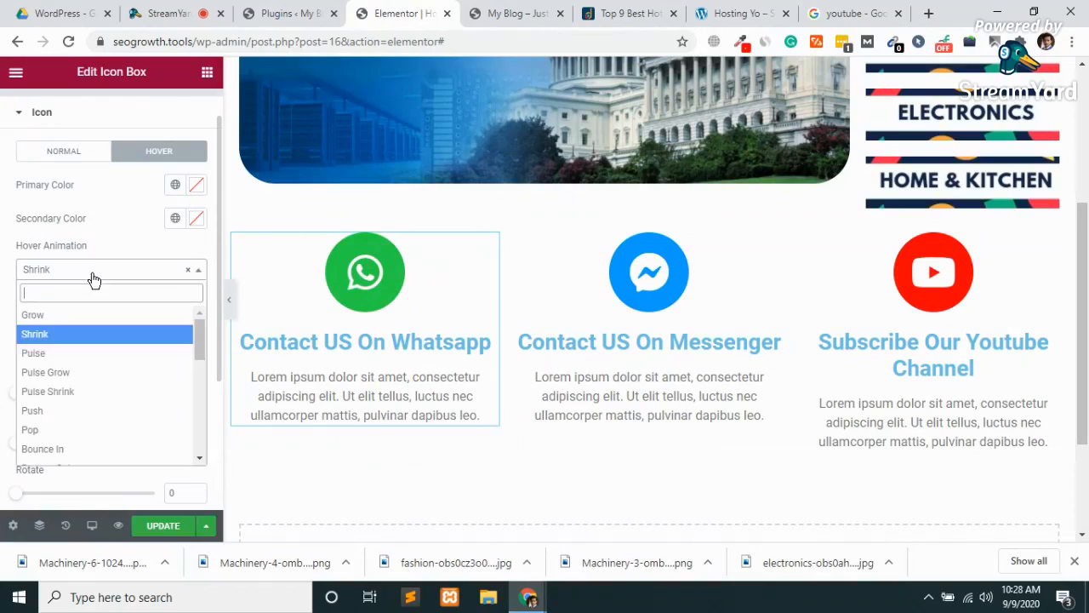
pyautogui.click(72, 373)
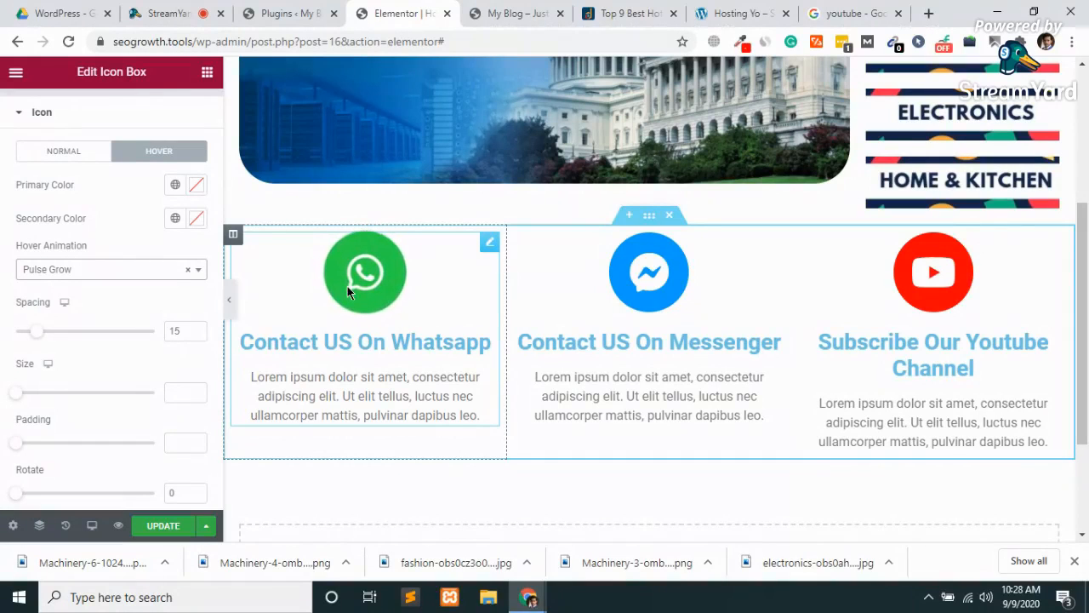
# Set the hover animation of the WhatsApp icon box's icon to Bounce In
pyautogui.click(126, 279)
pyautogui.scroll(-3, 95, 386)
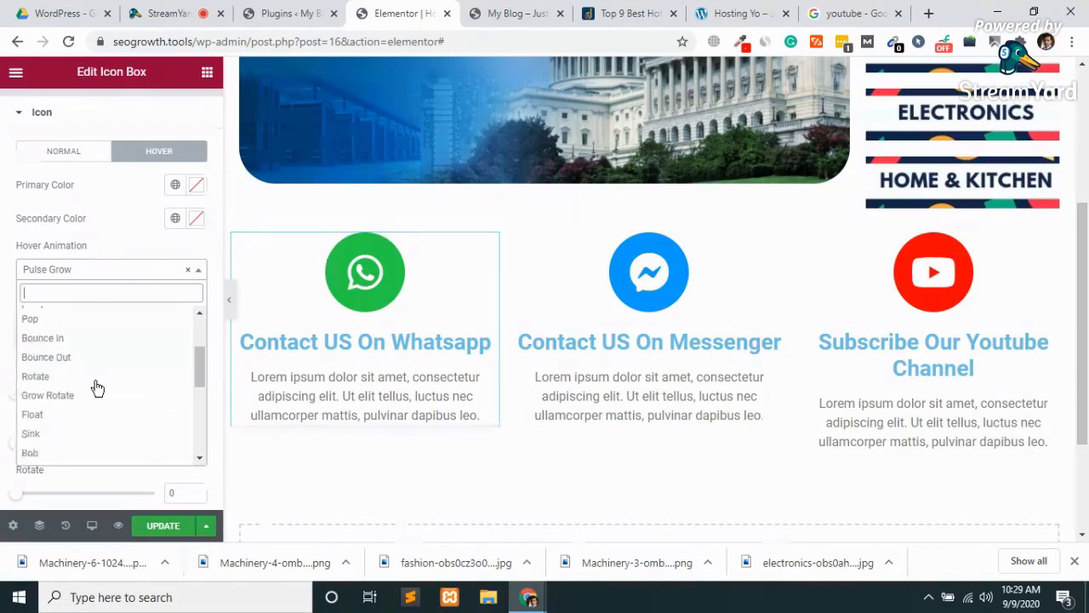
pyautogui.click(46, 325)
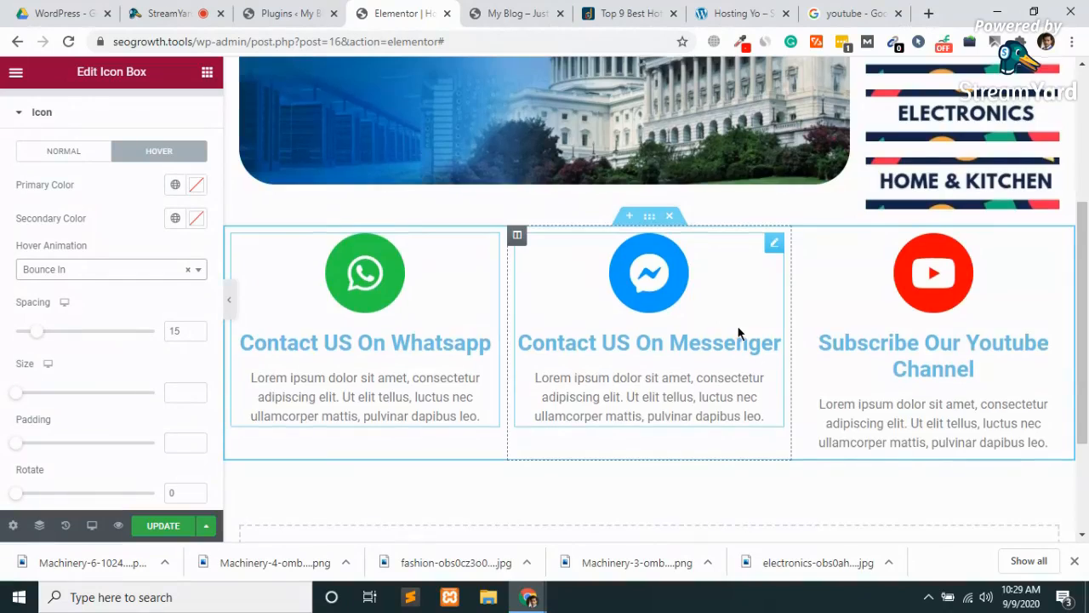
# Select the Health & Fitness banner for editing, and copy the address of the Health & Fitness category page on dapper.reviews
pyautogui.scroll(3, 737, 330)
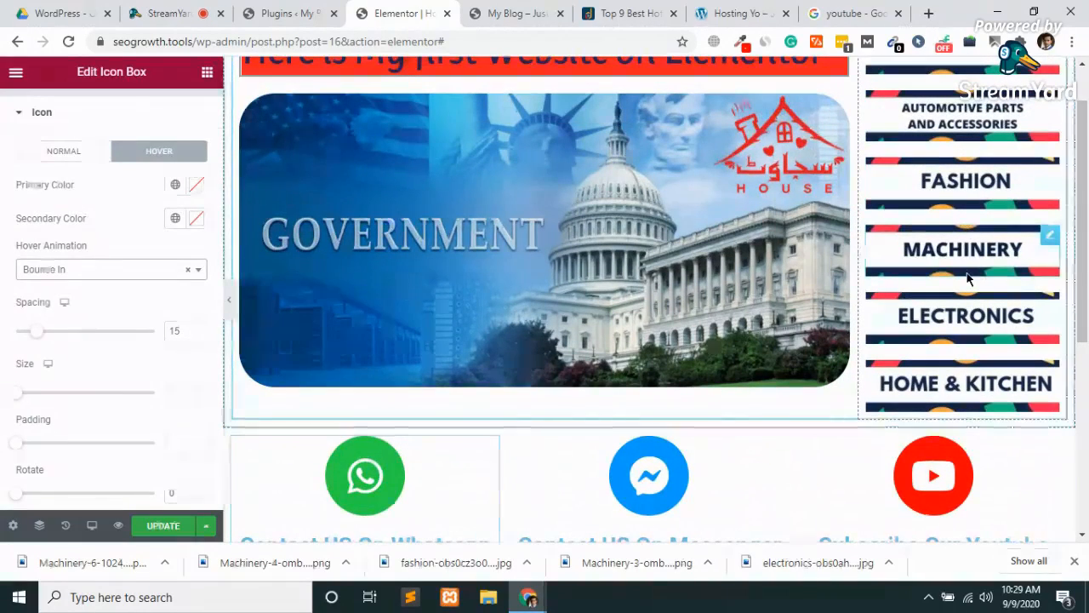
pyautogui.scroll(1, 968, 279)
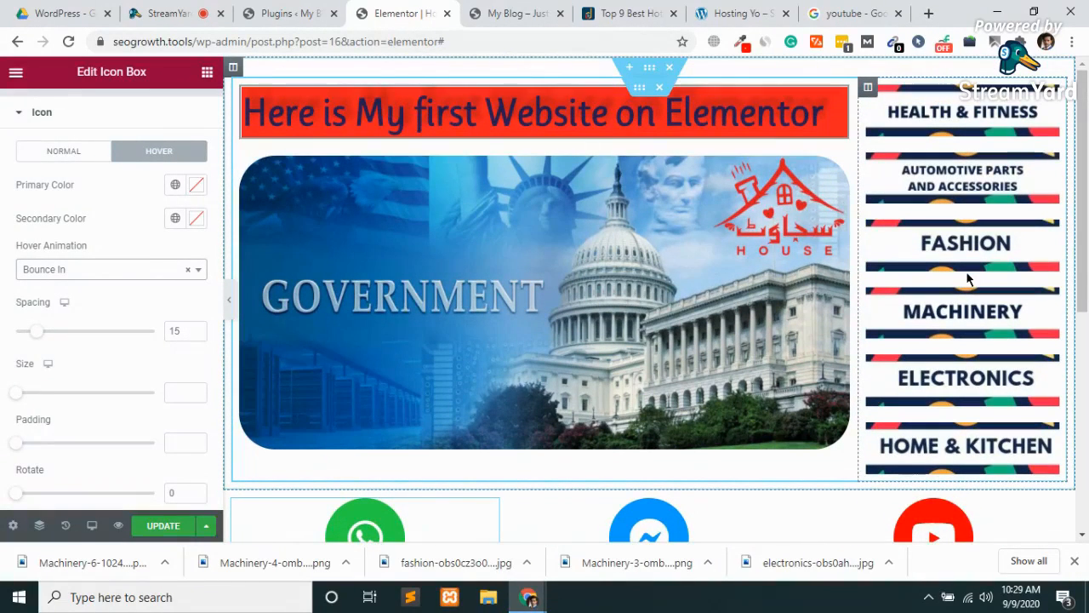
pyautogui.click(970, 114)
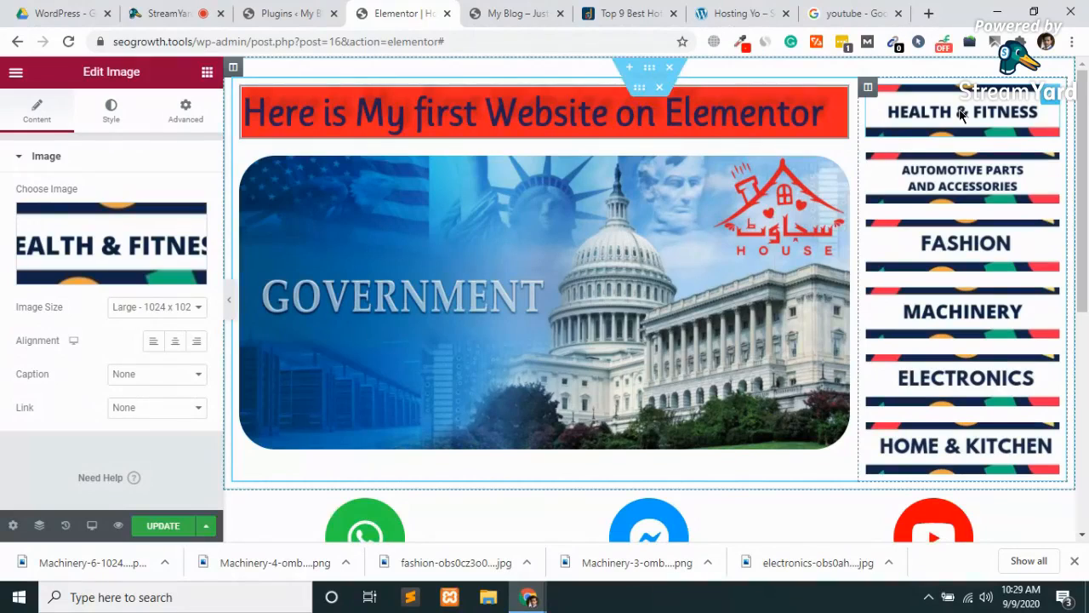
pyautogui.click(639, 12)
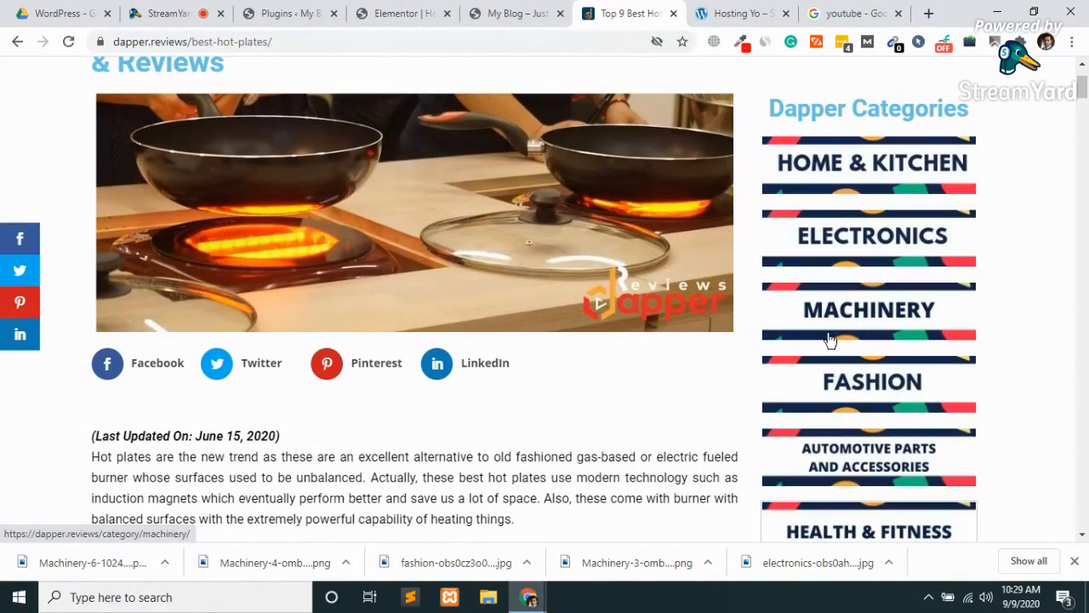
pyautogui.scroll(-3, 864, 391)
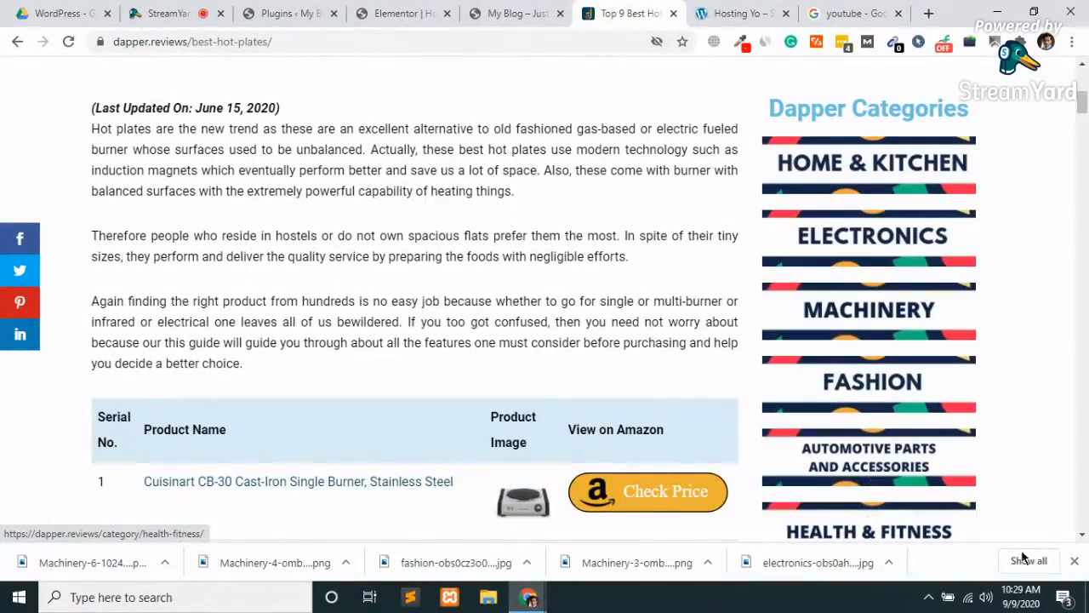
pyautogui.click(1073, 562)
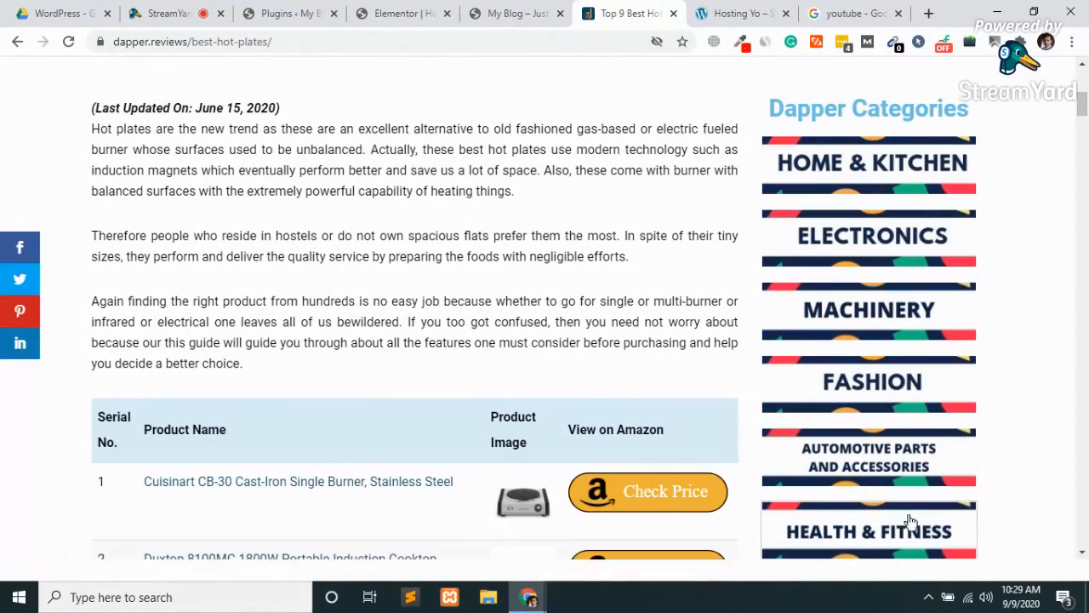
pyautogui.click(862, 523)
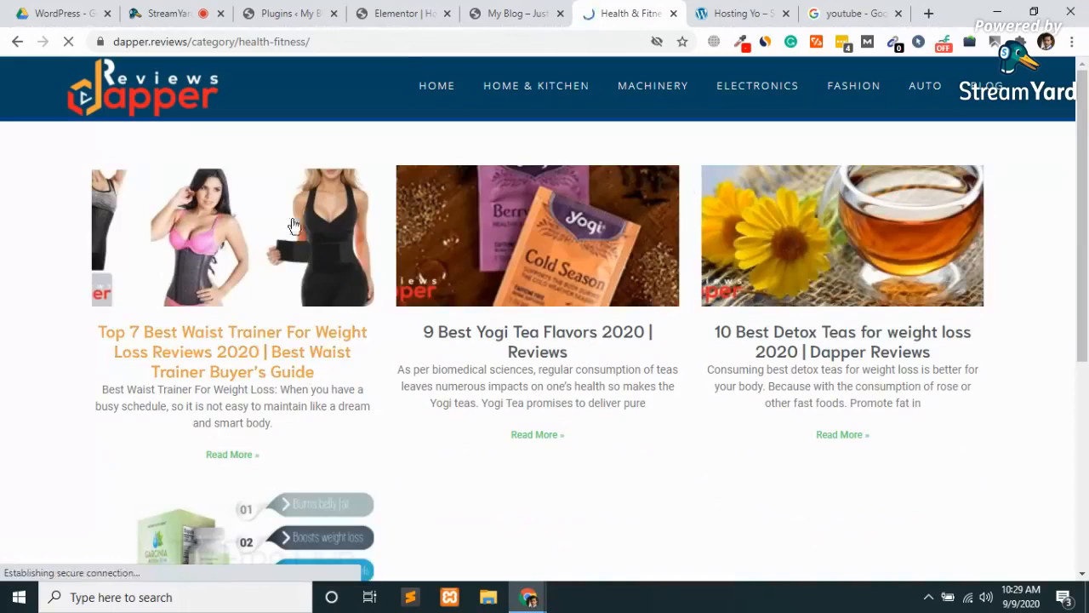
pyautogui.click(193, 42)
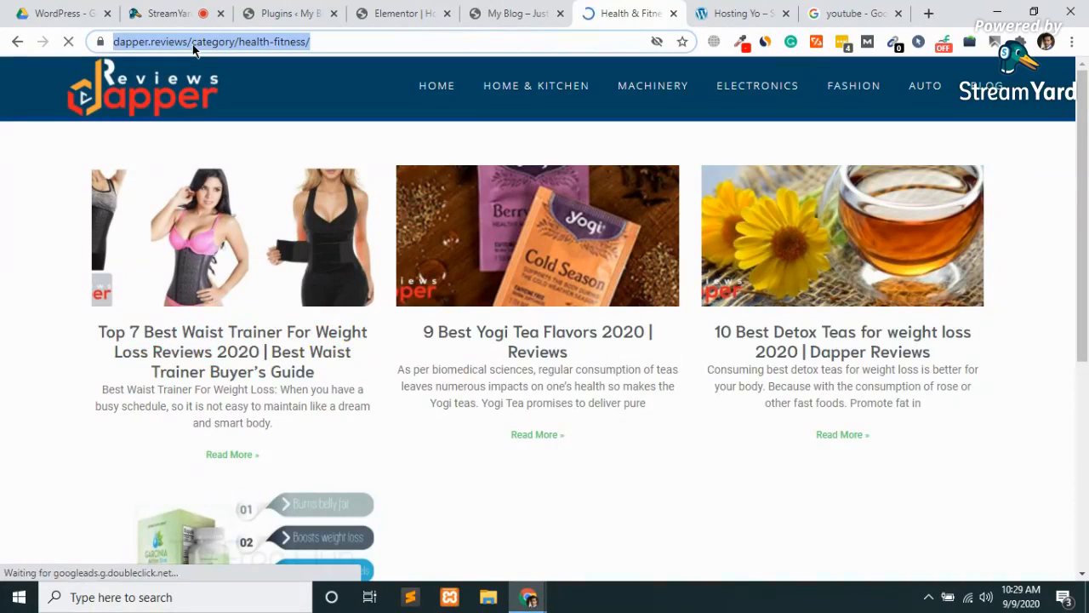
pyautogui.click(502, 13)
pyautogui.click(367, 8)
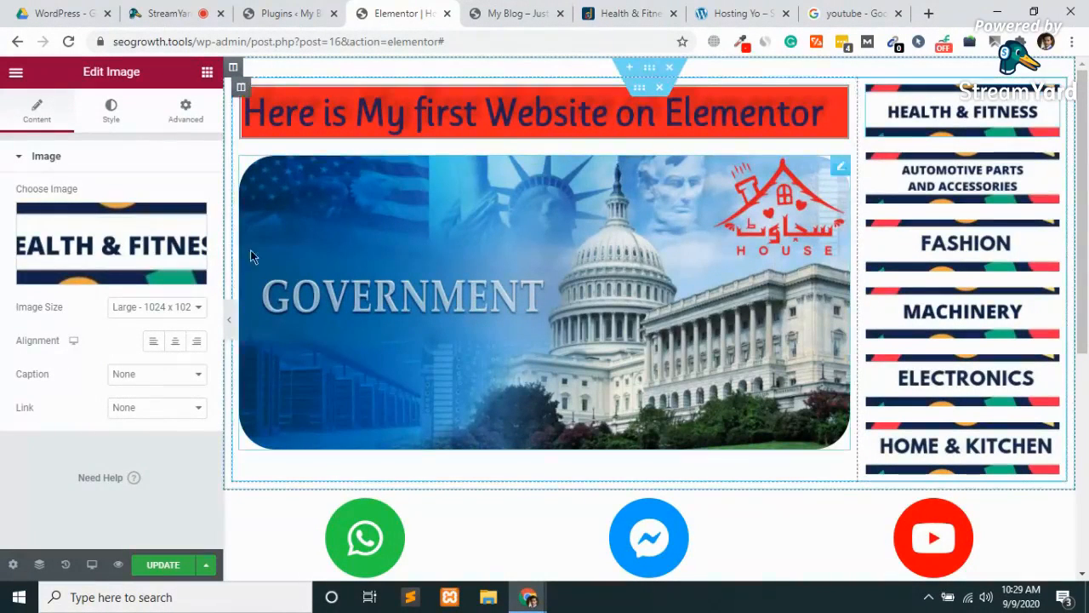
pyautogui.click(153, 410)
pyautogui.click(142, 449)
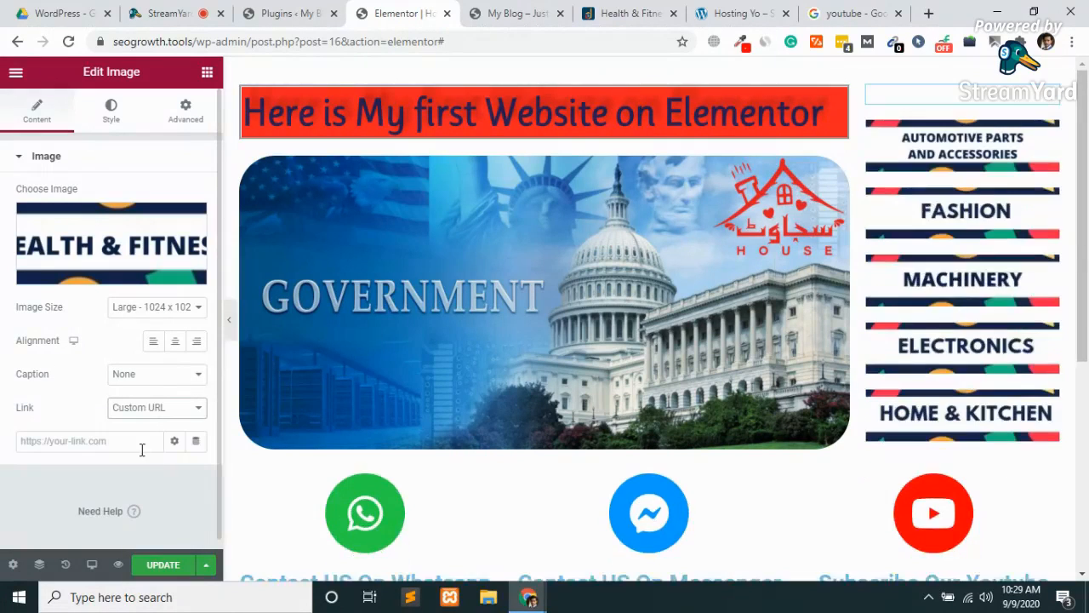
pyautogui.click(101, 446)
pyautogui.hotkey('ctrl', 'v')
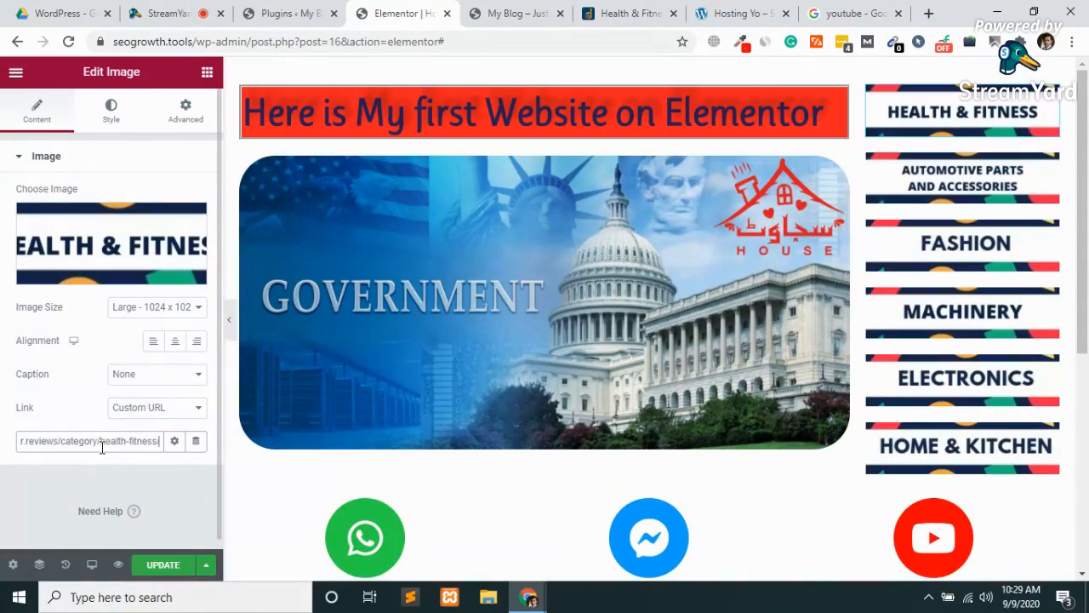
pyautogui.click(153, 567)
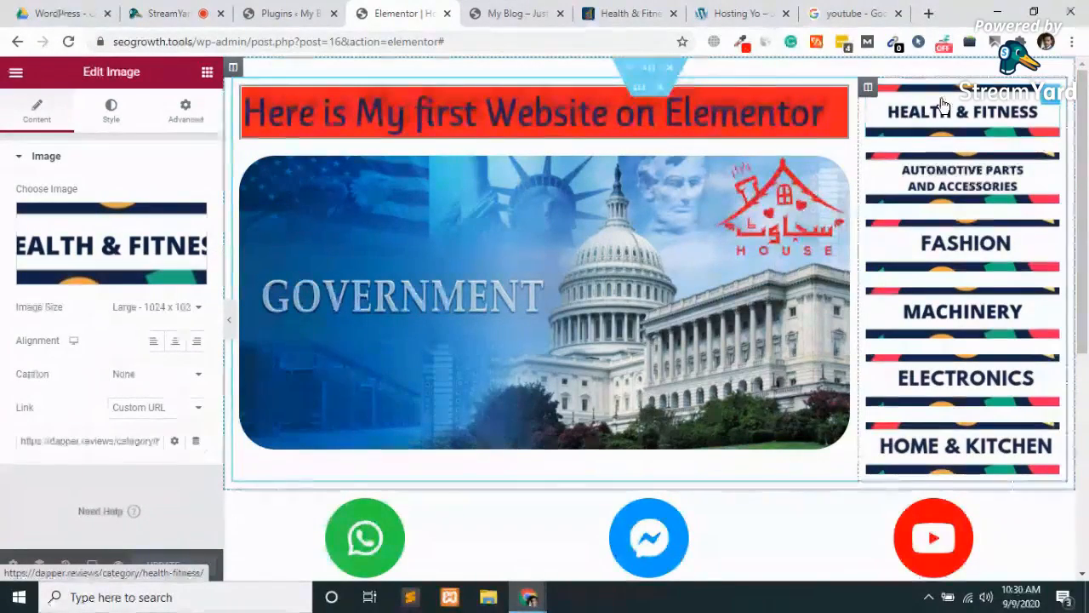
# Search the widgets for "cate" and add the Categories widget in a new section below the contact icon boxes
pyautogui.click(207, 72)
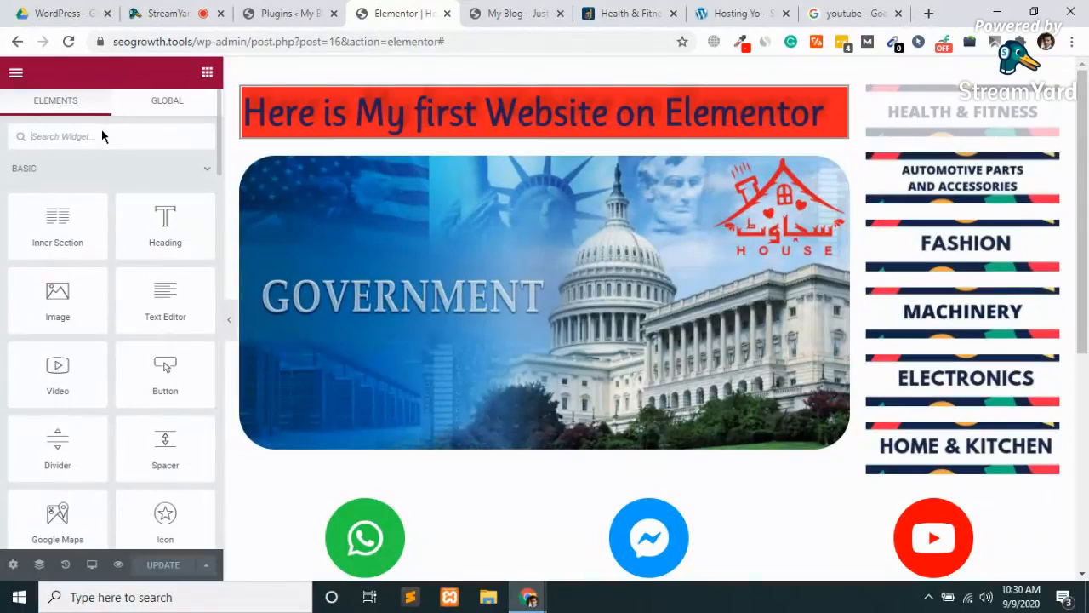
pyautogui.click(101, 132)
pyautogui.write('cera')
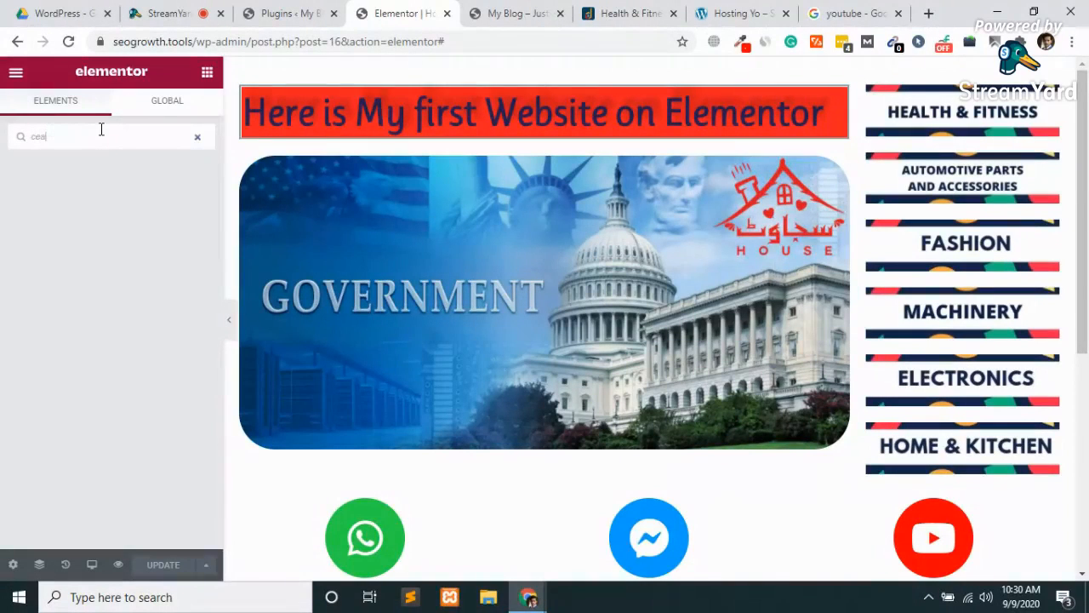
pyautogui.press('BackSpace')
pyautogui.press('BackSpace')
pyautogui.write('ate')
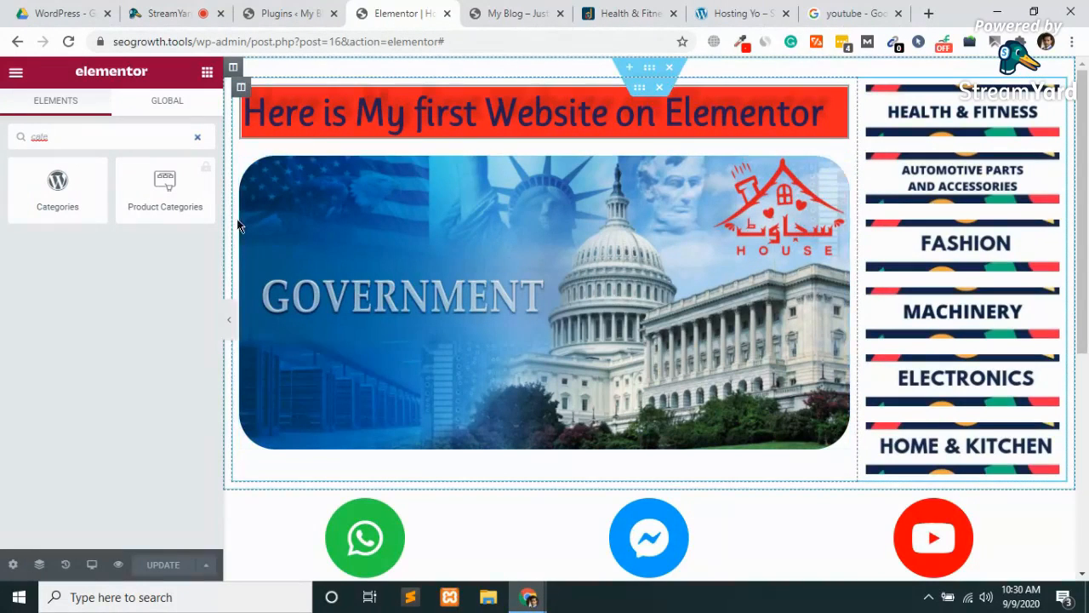
pyautogui.scroll(-4, 432, 358)
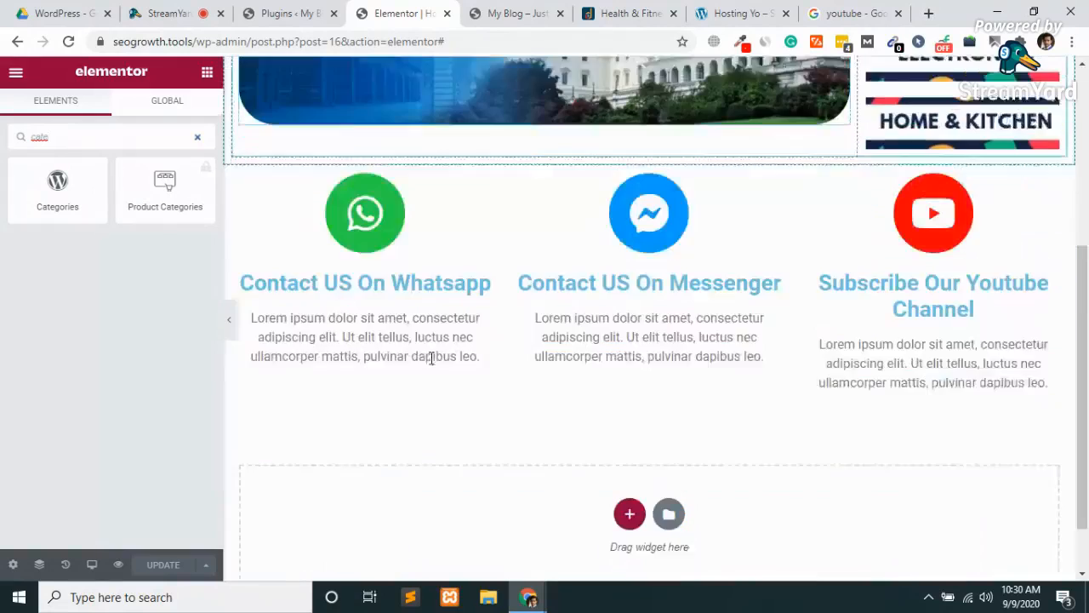
pyautogui.moveTo(102, 176); pyautogui.dragTo(630, 498)
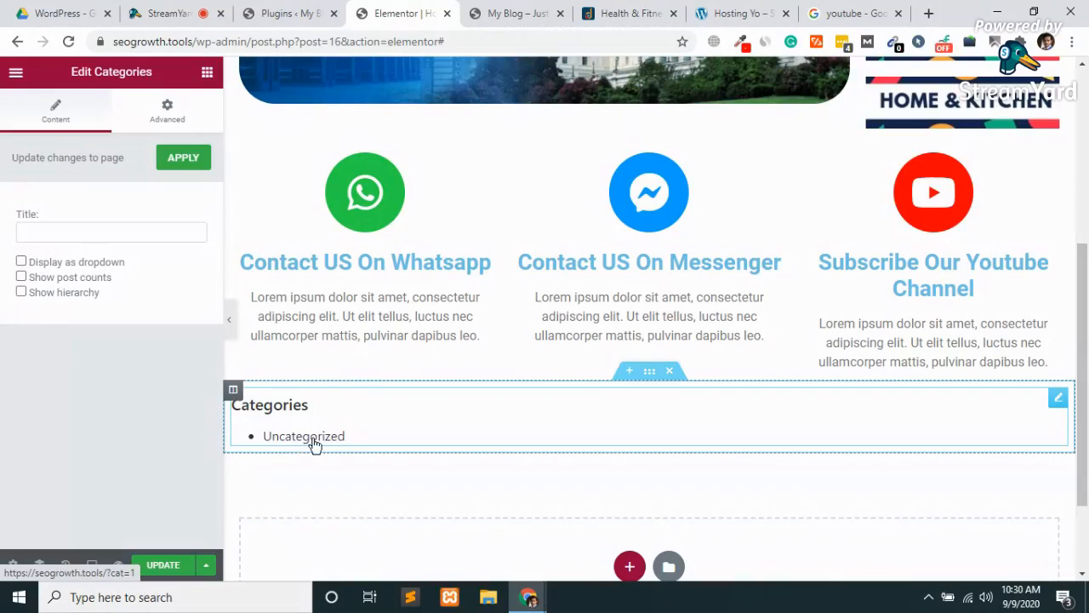
# On the WordPress post categories page, add a new category named Home & Kitchen
pyautogui.click(314, 13)
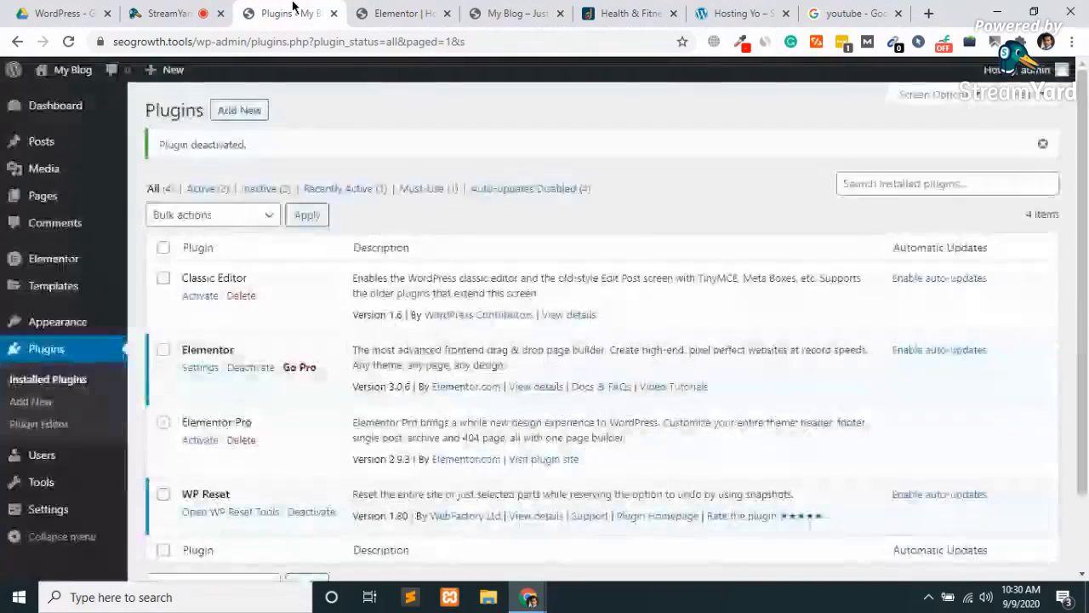
pyautogui.moveTo(44, 141)
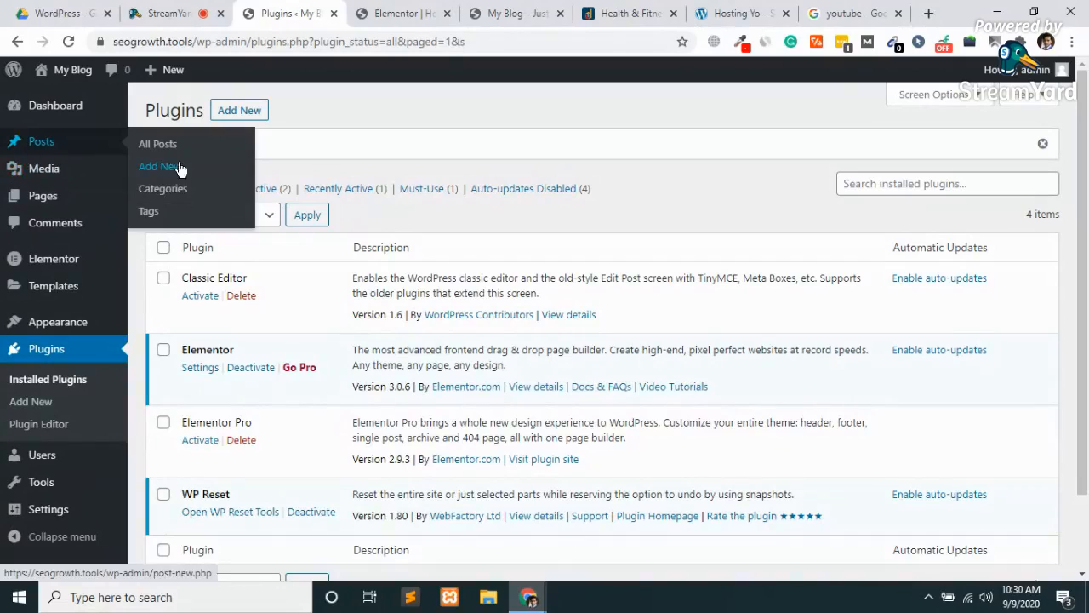
pyautogui.click(166, 191)
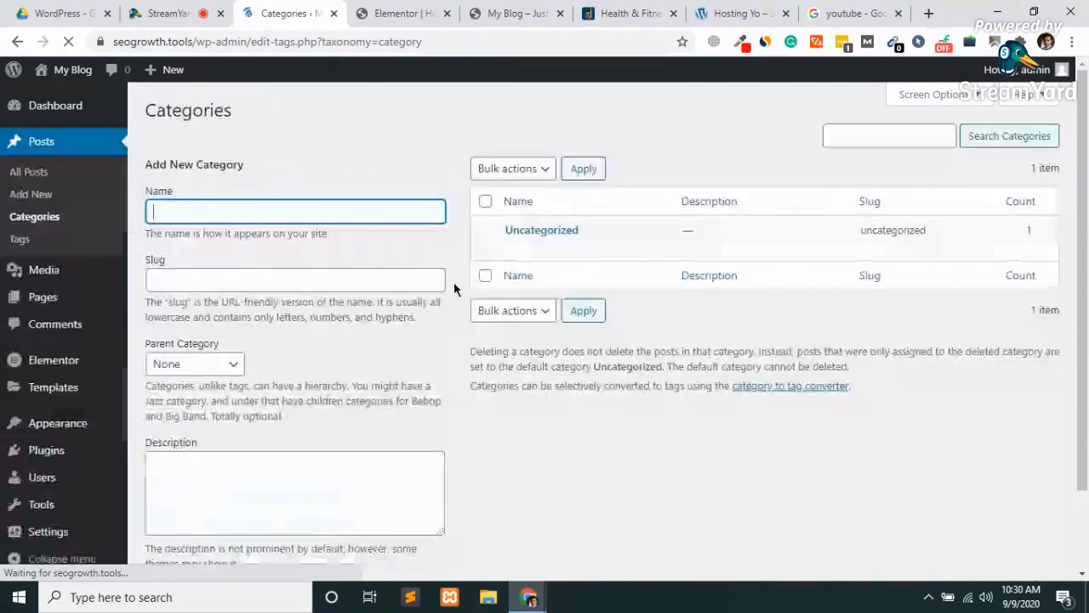
pyautogui.write('Home')
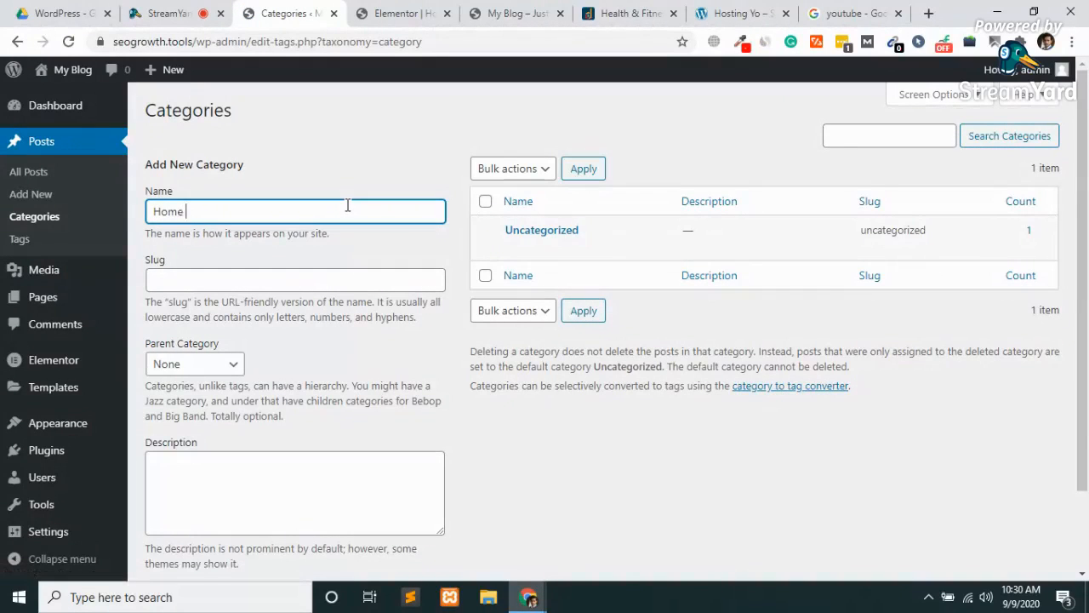
pyautogui.write(' $Kitc')
pyautogui.press('BackSpace')
pyautogui.write('& Kitchen')
pyautogui.scroll(-2, 250, 431)
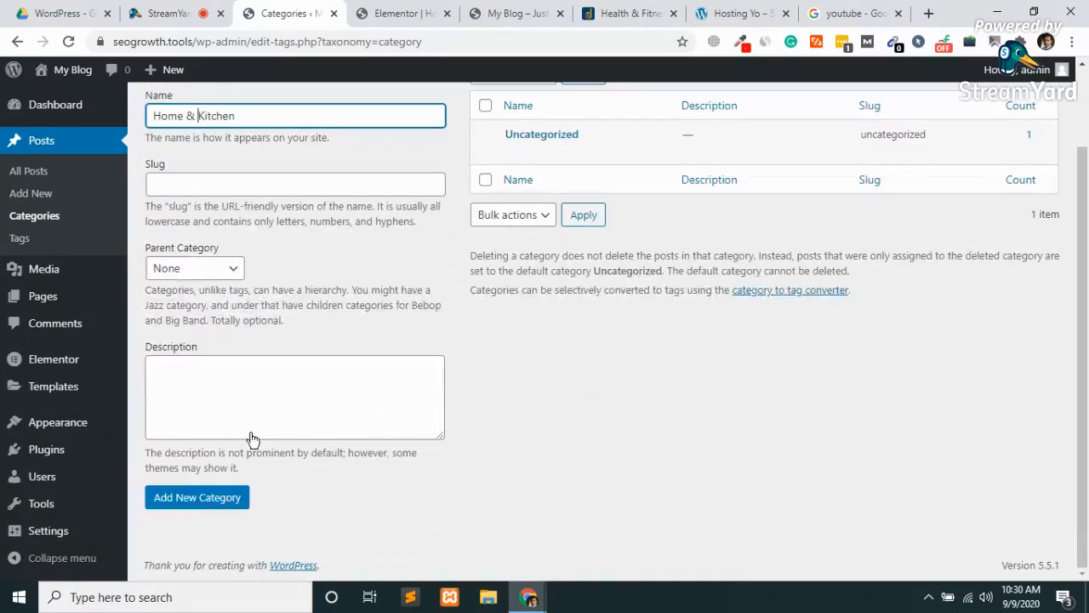
pyautogui.click(192, 499)
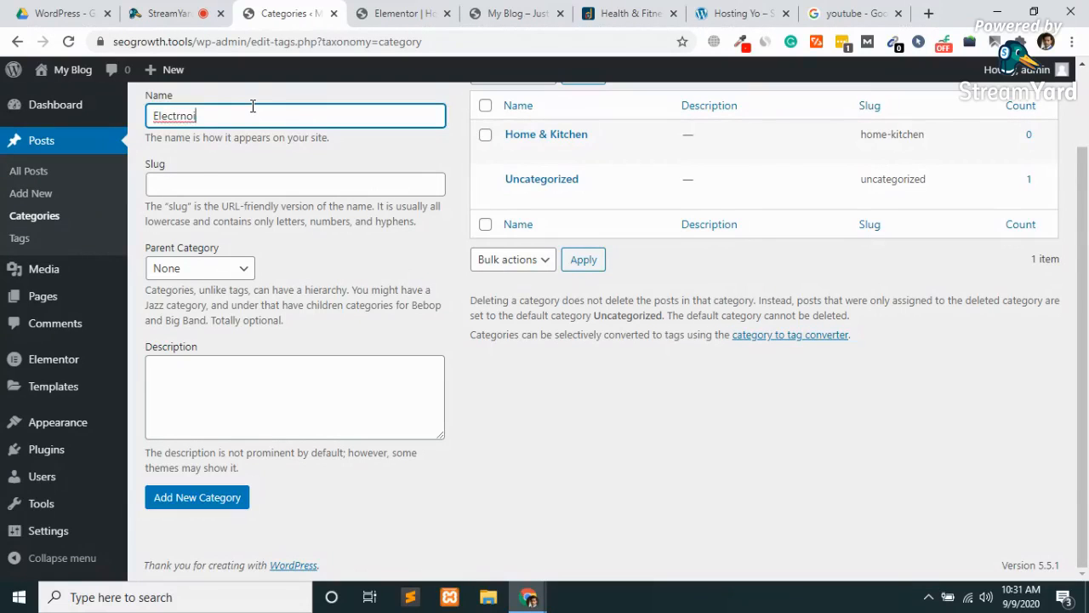
# Add two more post categories named Electronics and Food
pyautogui.press('BackSpace')
pyautogui.write('s')
pyautogui.click(199, 505)
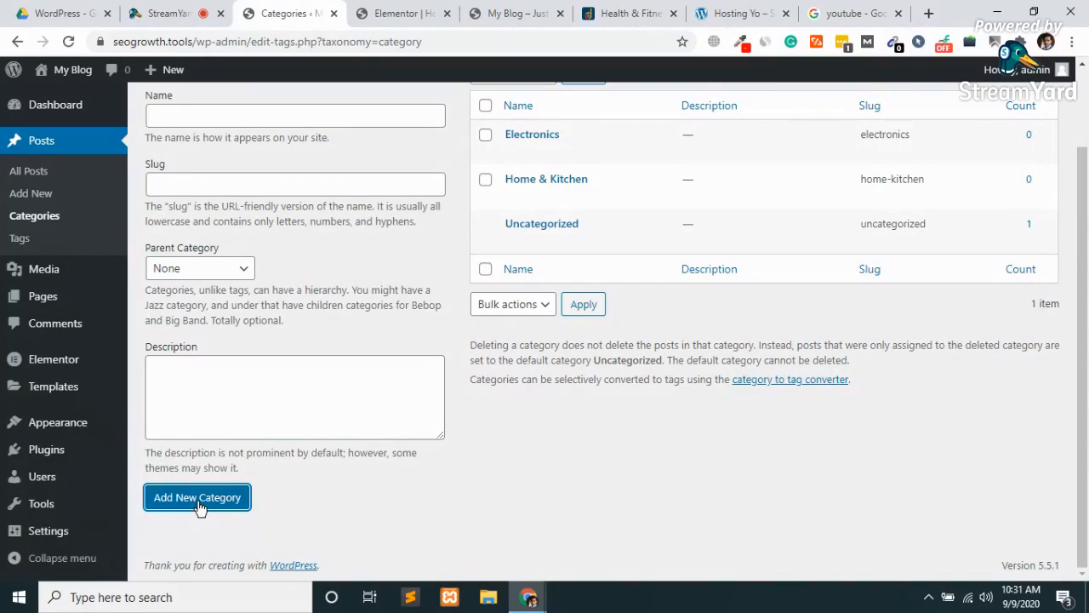
pyautogui.click(235, 113)
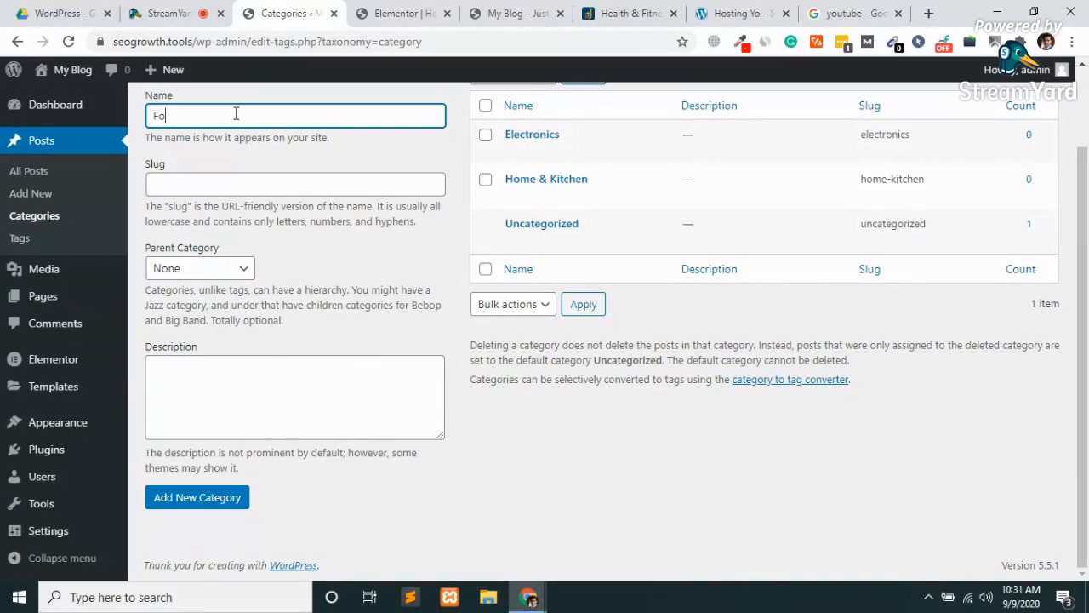
pyautogui.click(212, 499)
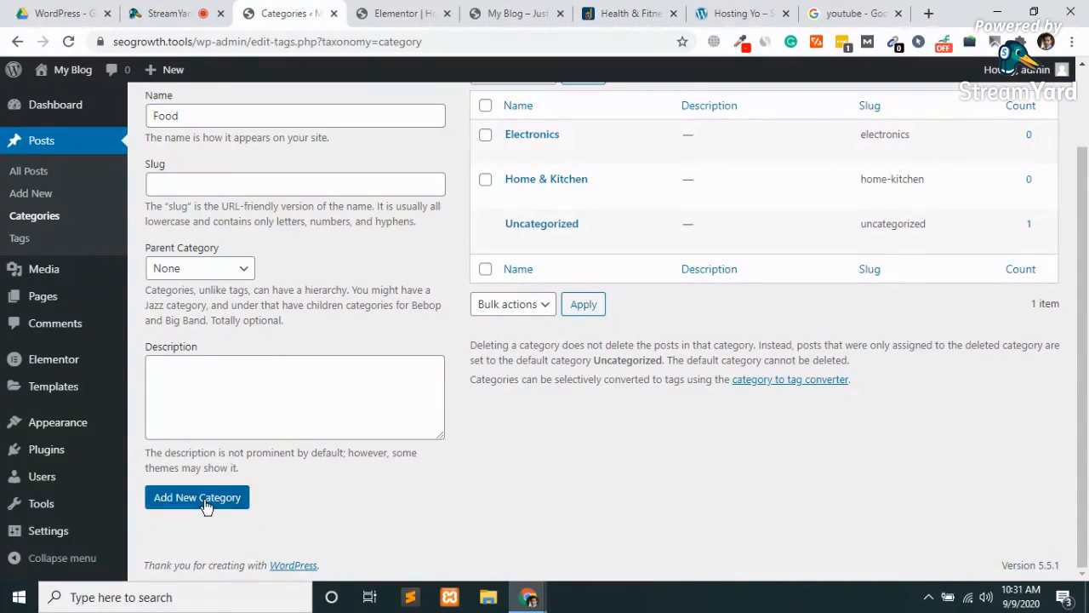
# Update the home page in the Elementor editor and reload its preview to check the Categories list
pyautogui.click(377, 10)
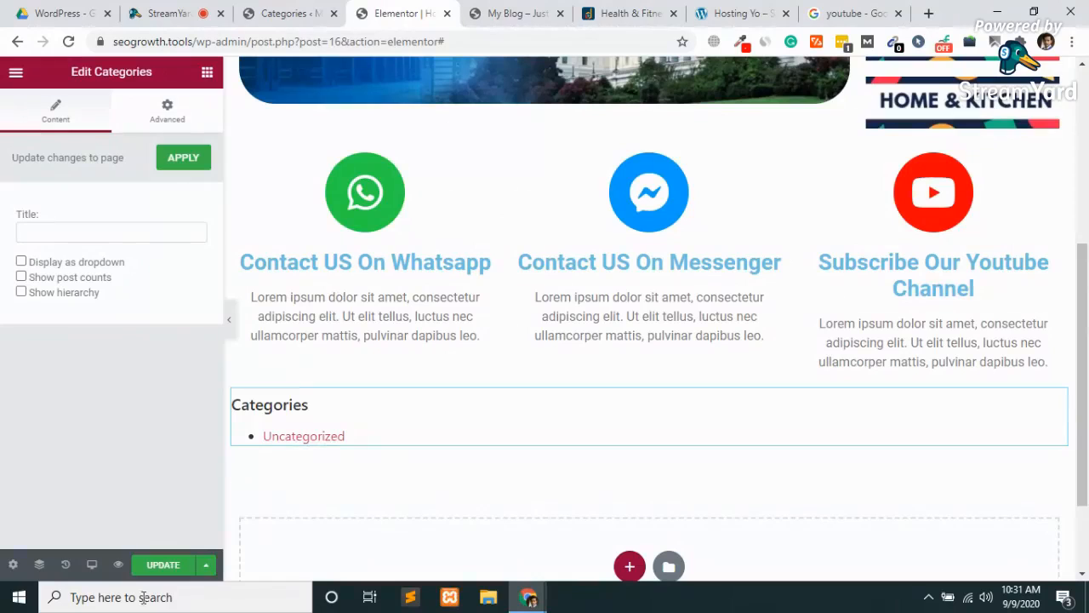
pyautogui.click(168, 572)
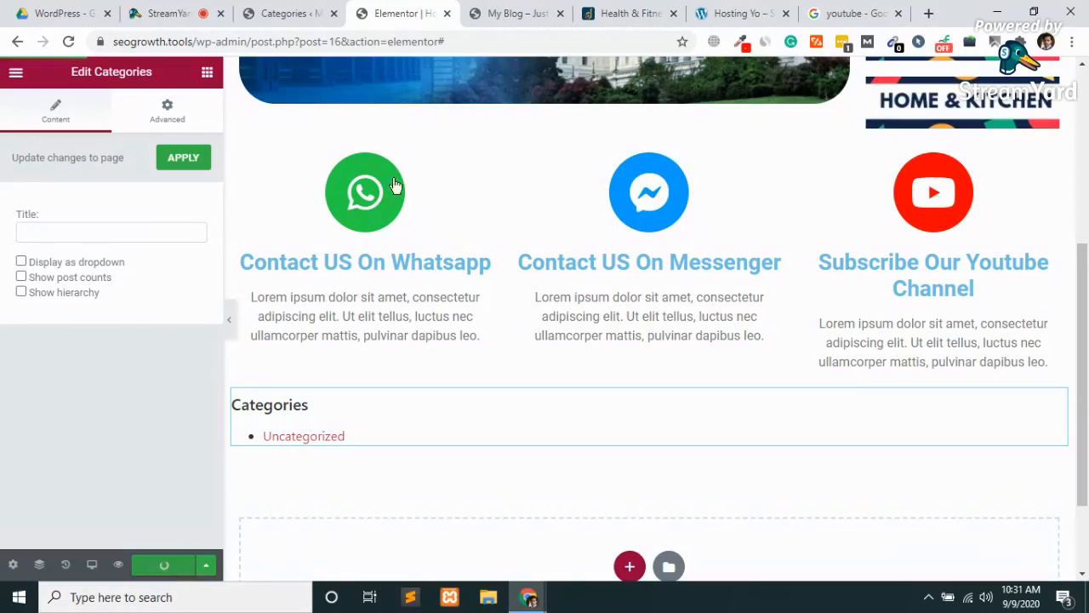
pyautogui.click(539, 9)
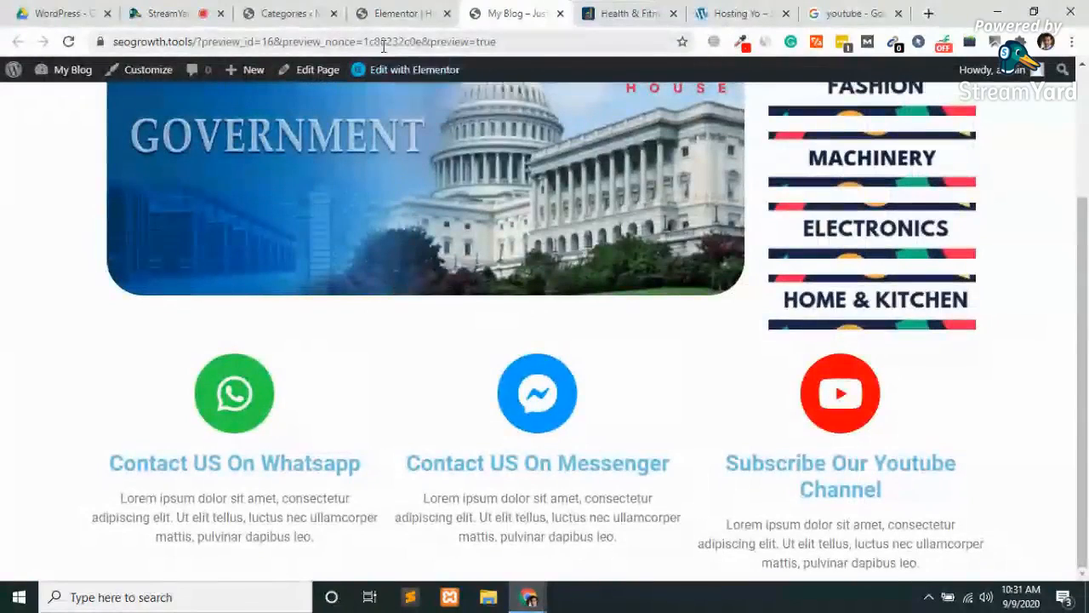
pyautogui.click(384, 43)
pyautogui.press('Return')
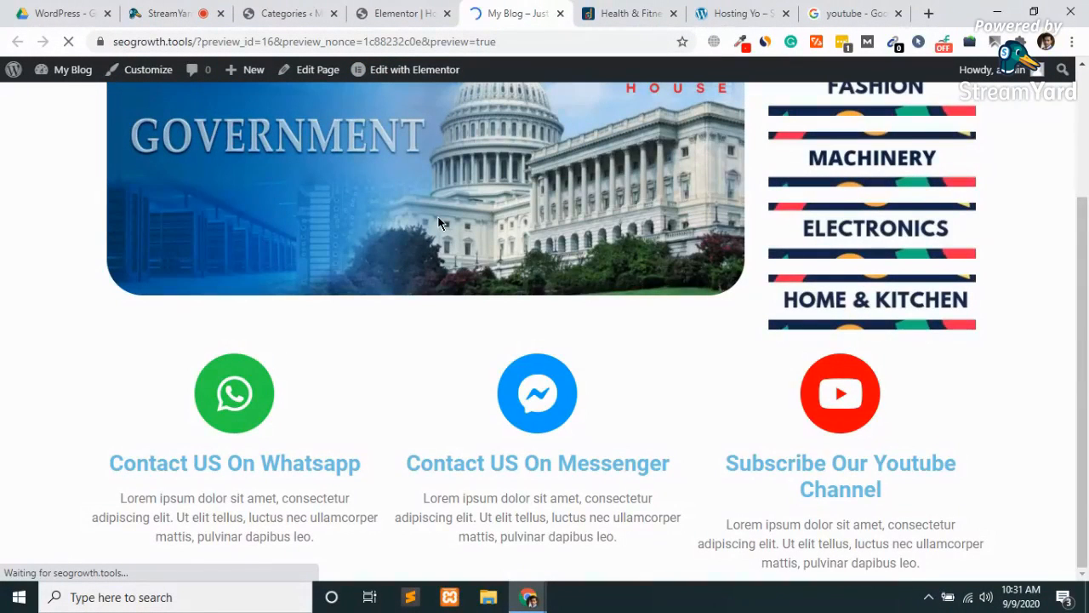
pyautogui.scroll(-1, 437, 217)
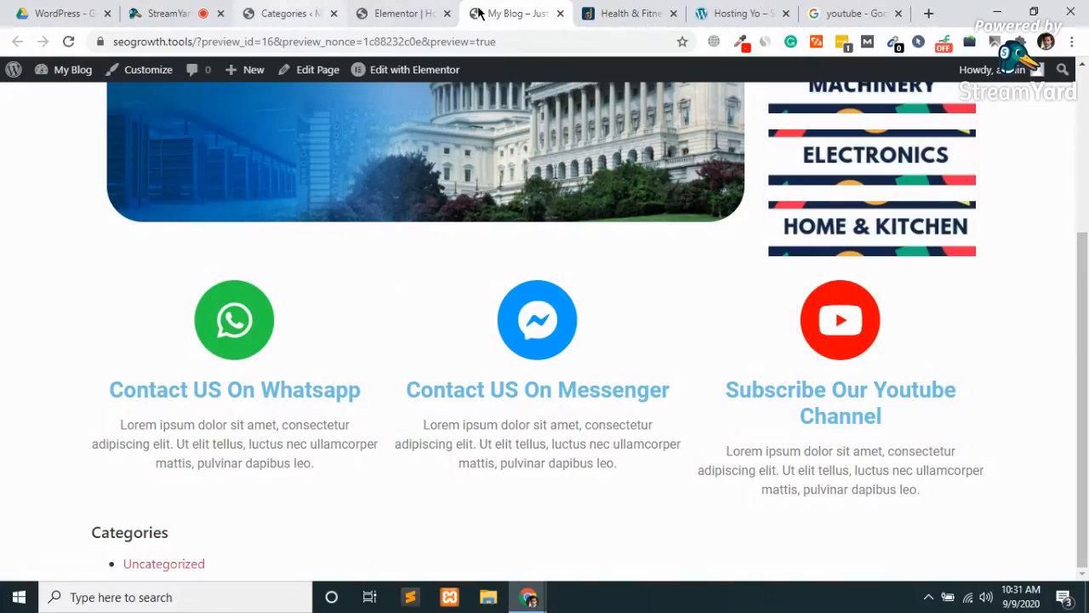
# Reload the Elementor editor and check the added entries on the WordPress post categories page
pyautogui.click(389, 12)
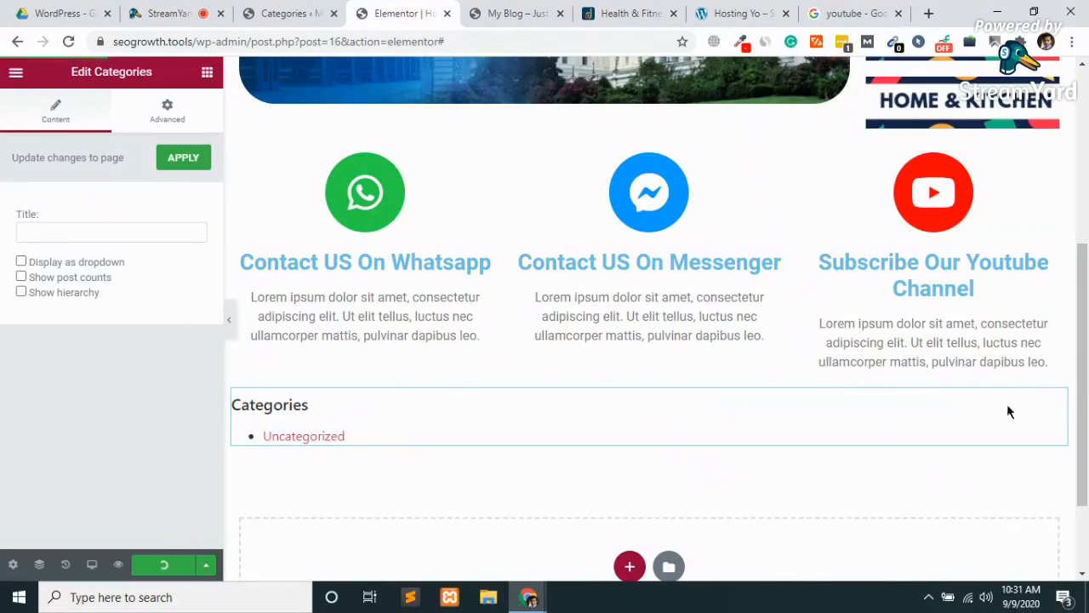
pyautogui.click(69, 42)
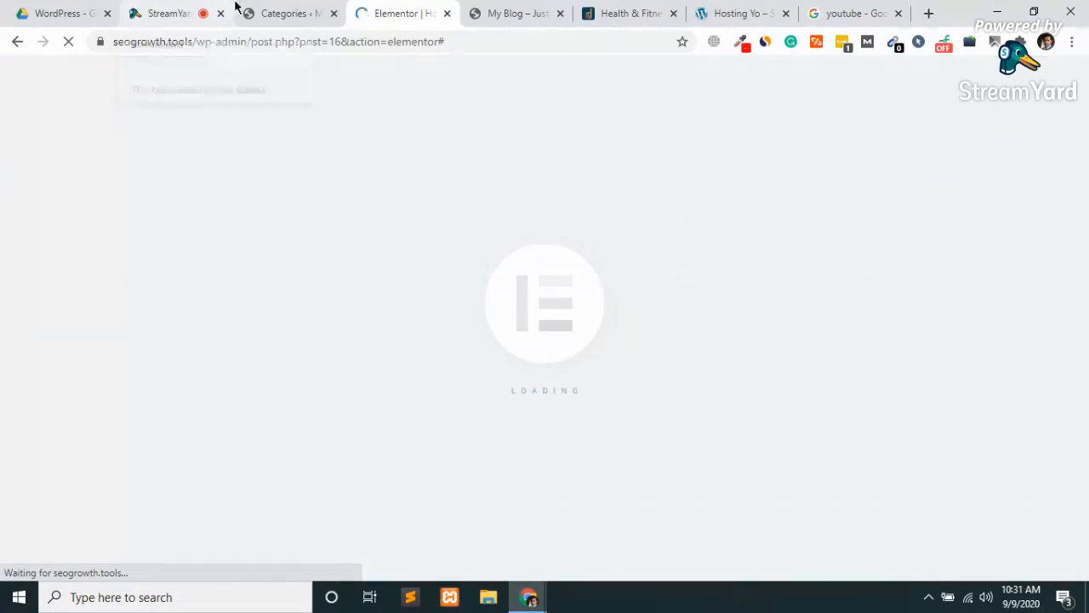
pyautogui.click(311, 9)
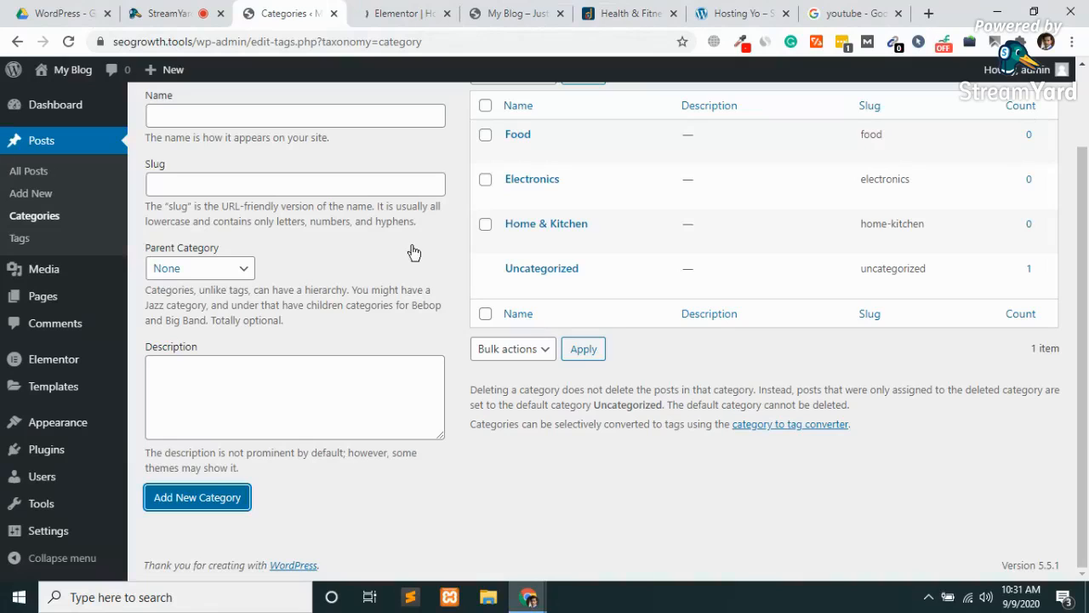
pyautogui.click(400, 13)
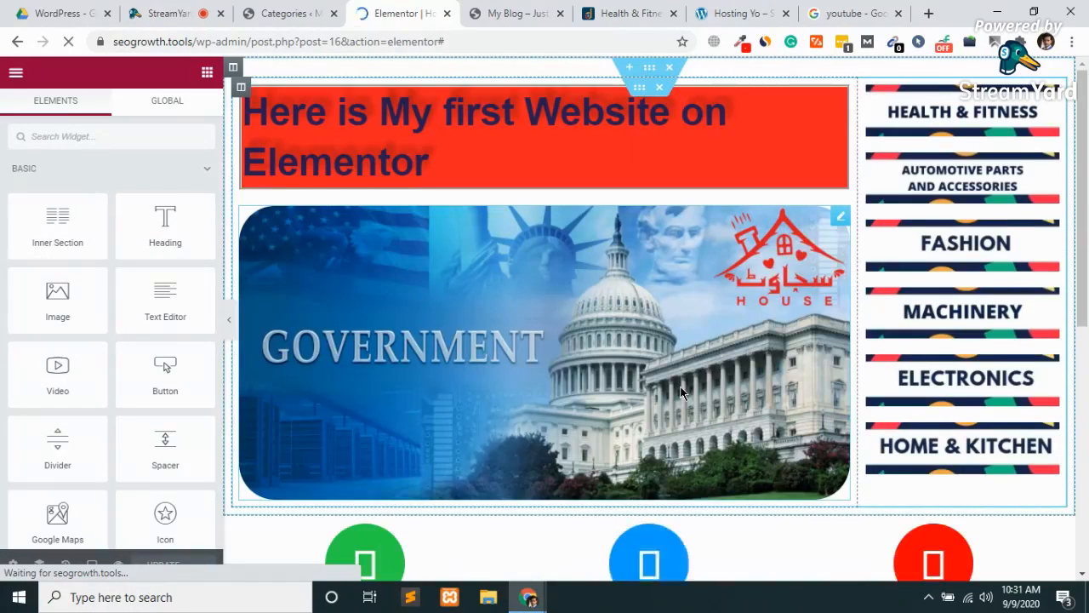
pyautogui.scroll(-4, 681, 393)
pyautogui.scroll(-2, 680, 392)
pyautogui.scroll(6, 676, 387)
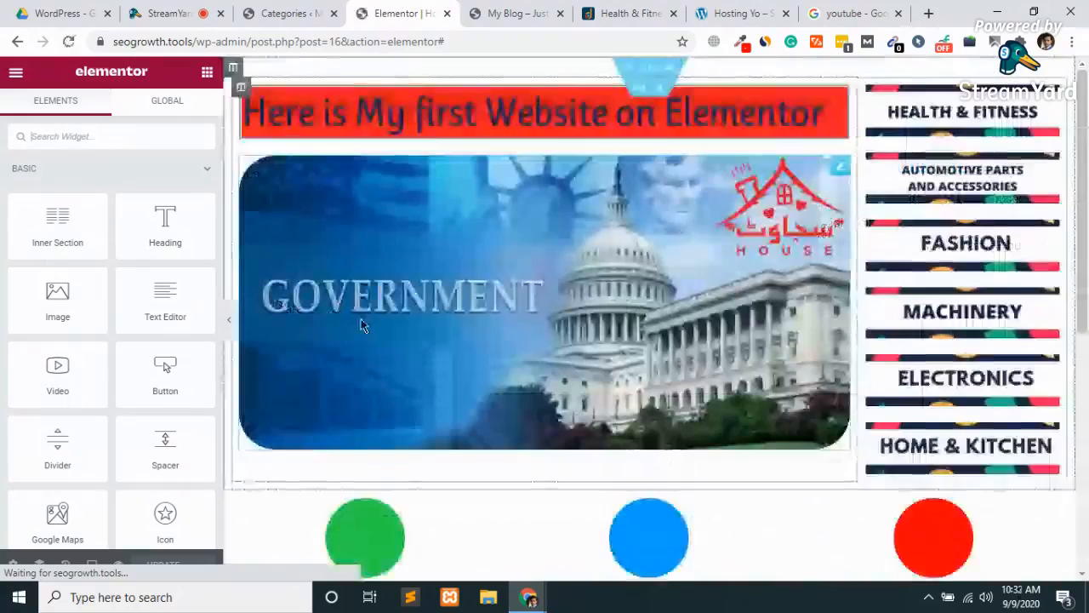
# Delete the Categories widget below the contact icon boxes and add a fresh Categories widget in the emptied section
pyautogui.scroll(-6, 498, 269)
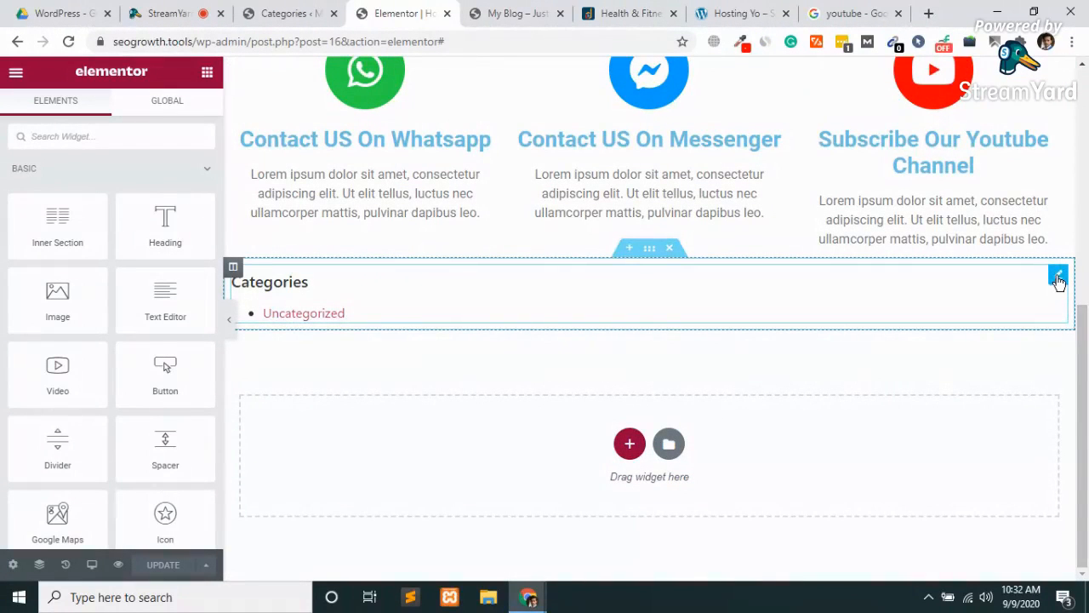
pyautogui.rightClick(1057, 281)
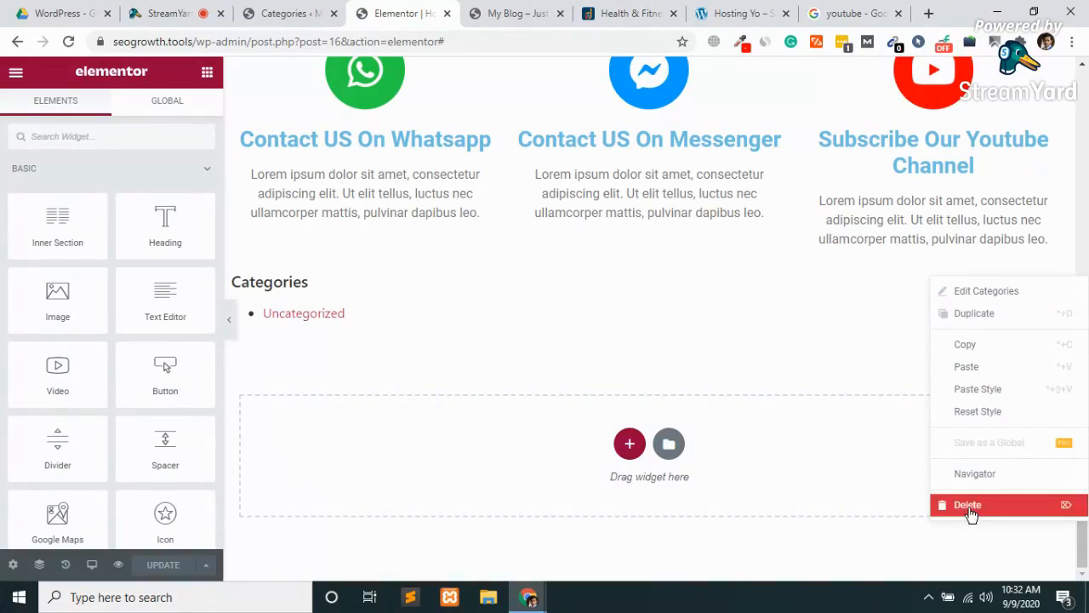
pyautogui.click(970, 506)
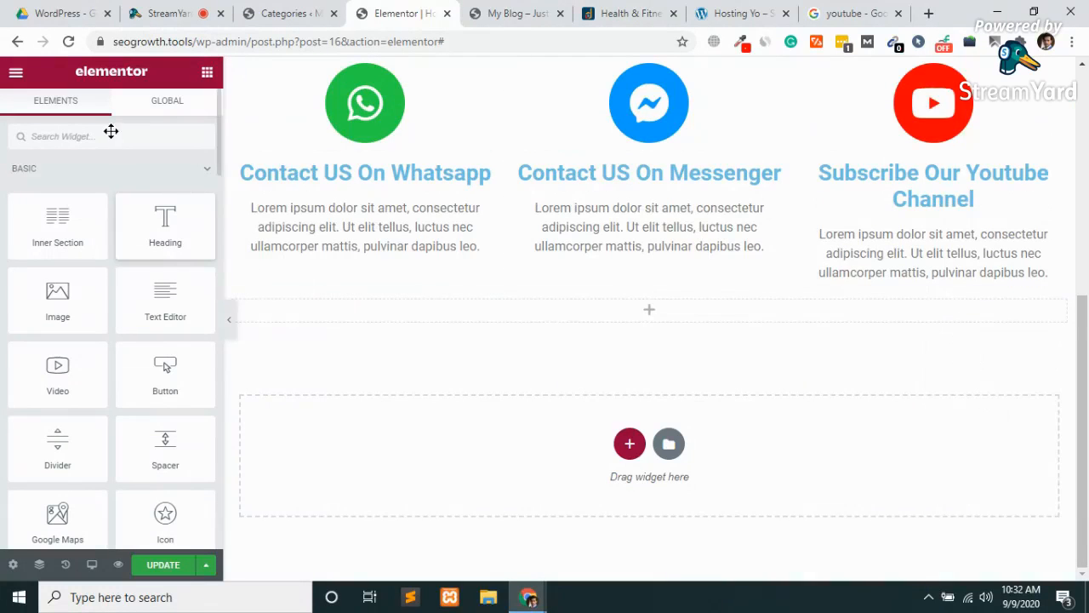
pyautogui.click(110, 133)
pyautogui.write('cate')
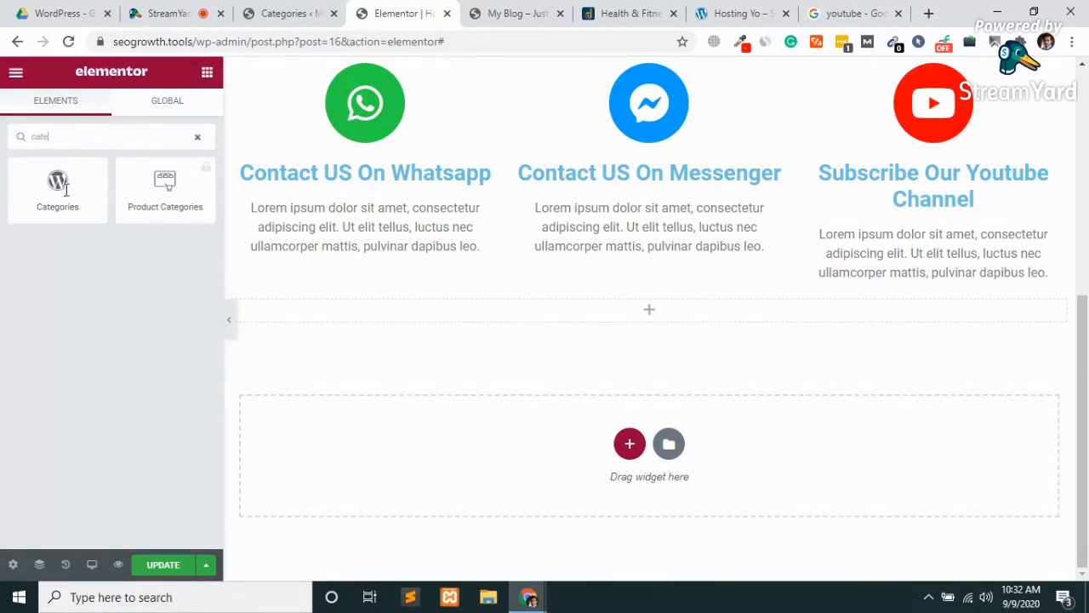
pyautogui.moveTo(65, 191); pyautogui.dragTo(662, 310)
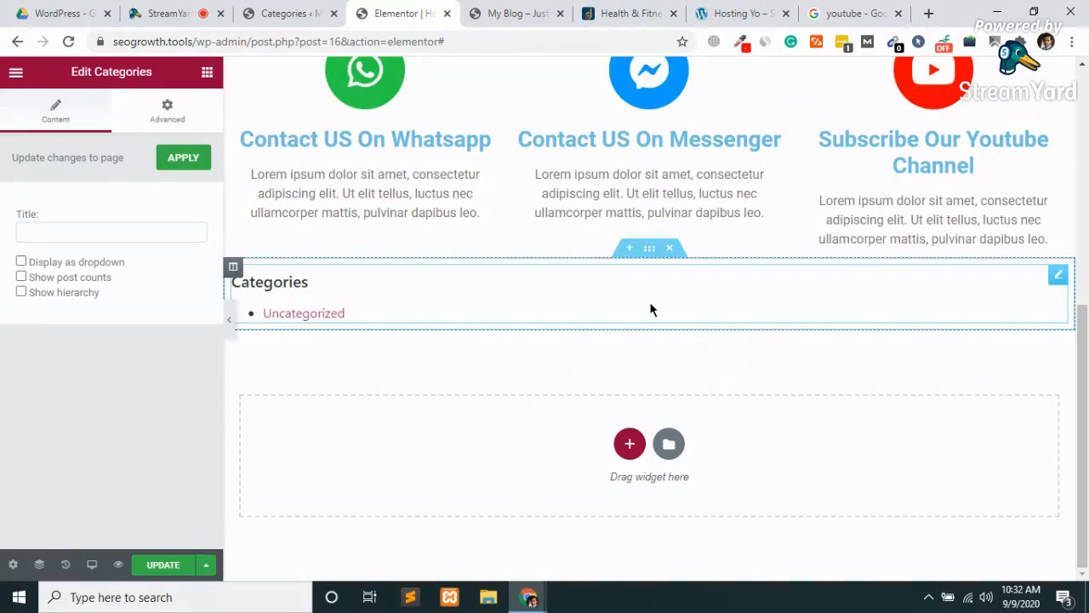
# Enable Display as dropdown and Show post counts for the Categories widget, and inspect its category dropdown
pyautogui.click(51, 231)
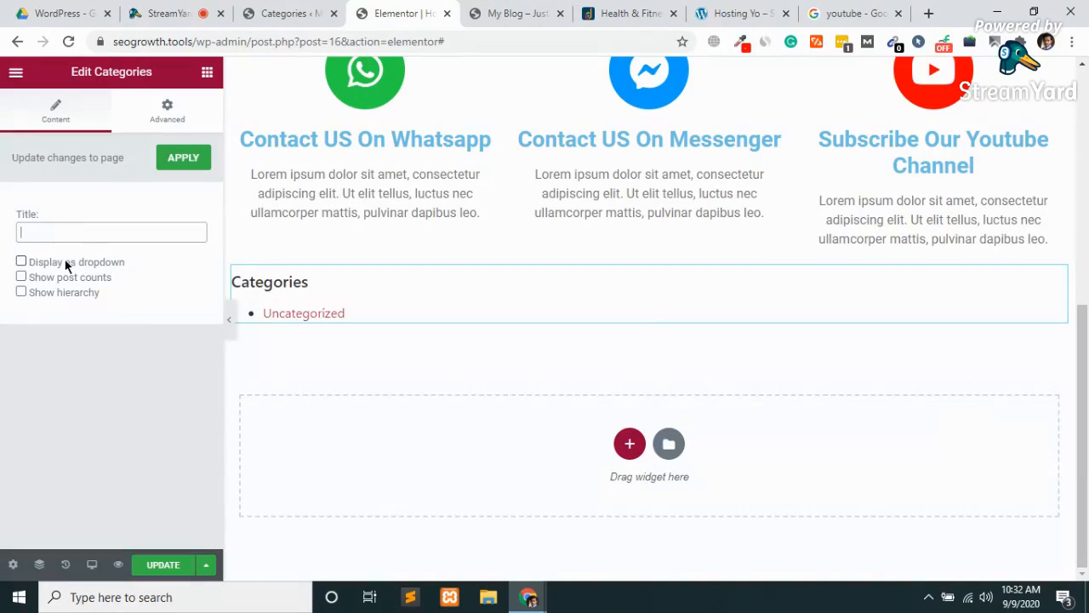
pyautogui.click(67, 264)
pyautogui.click(49, 276)
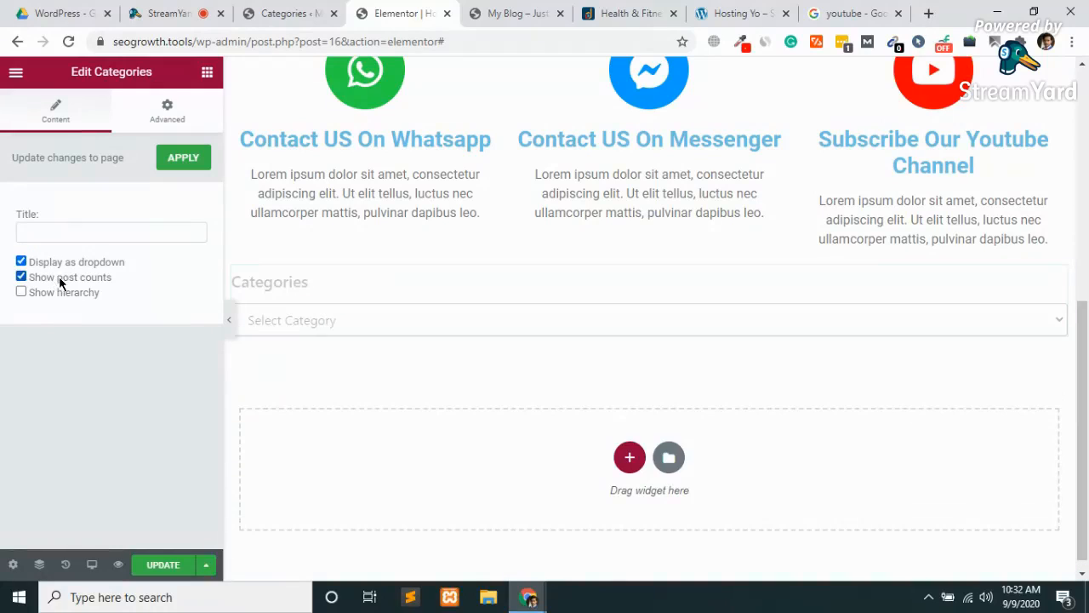
pyautogui.click(383, 320)
pyautogui.click(383, 320)
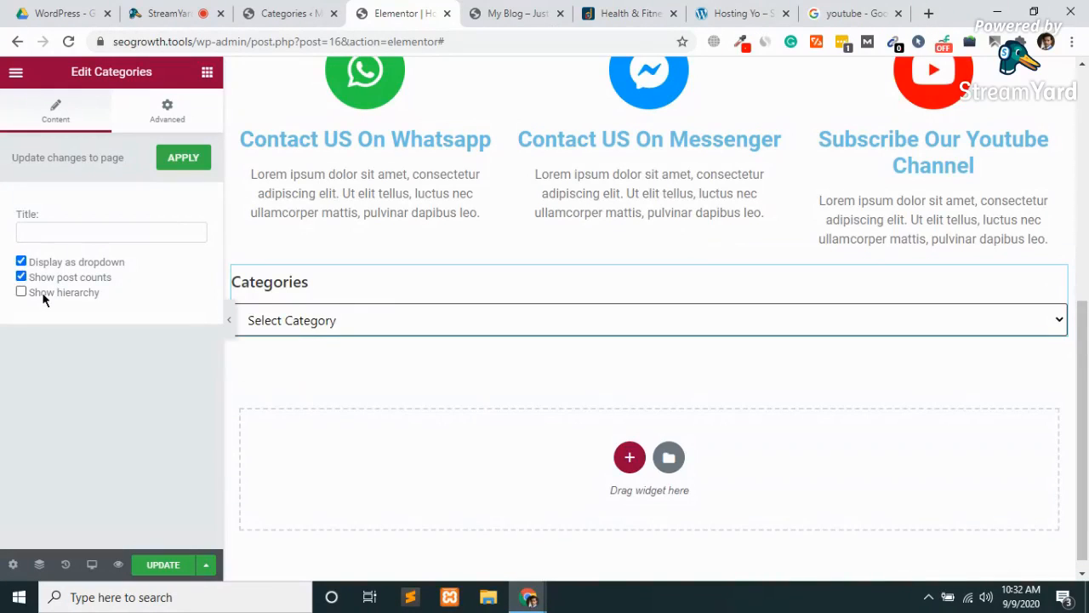
# Return to the WordPress post categories page to review the existing categories
pyautogui.click(306, 14)
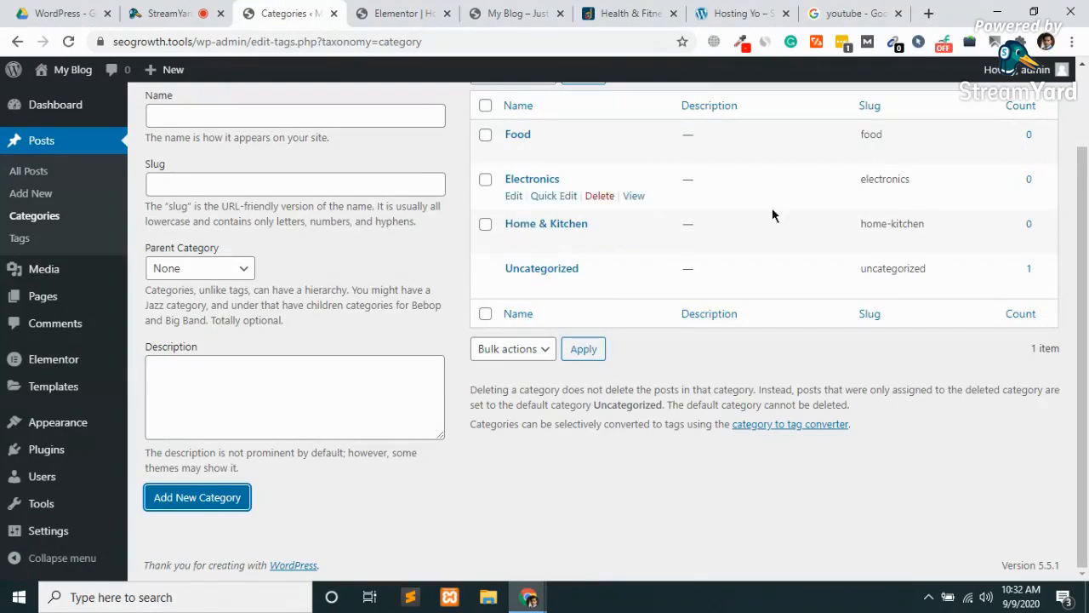
# Switch to the Elementor page and view the options in the Categories widget's dropdown
pyautogui.scroll(2, 789, 218)
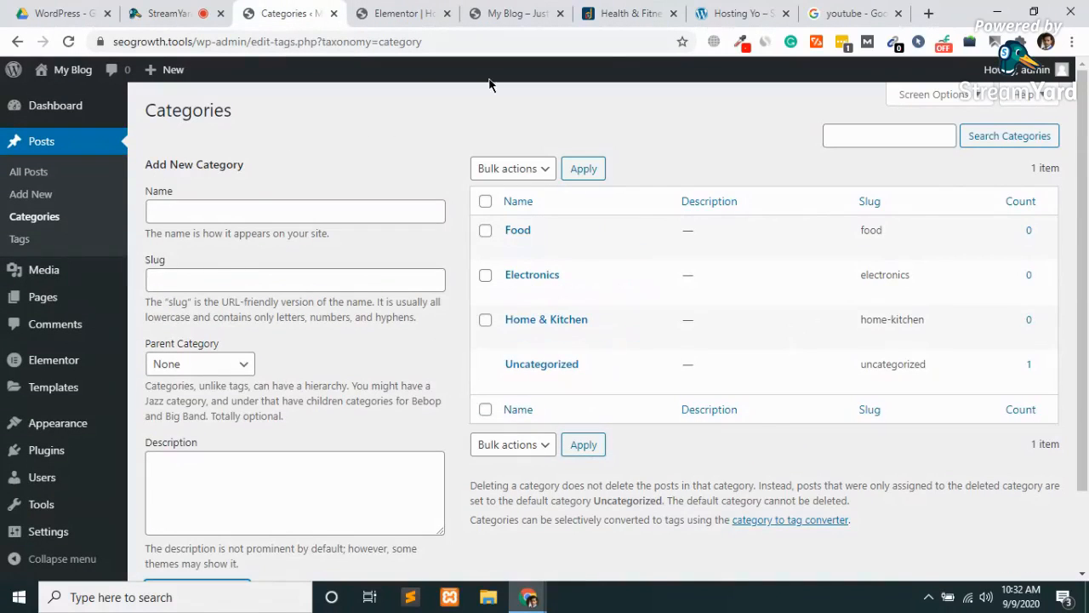
pyautogui.click(402, 11)
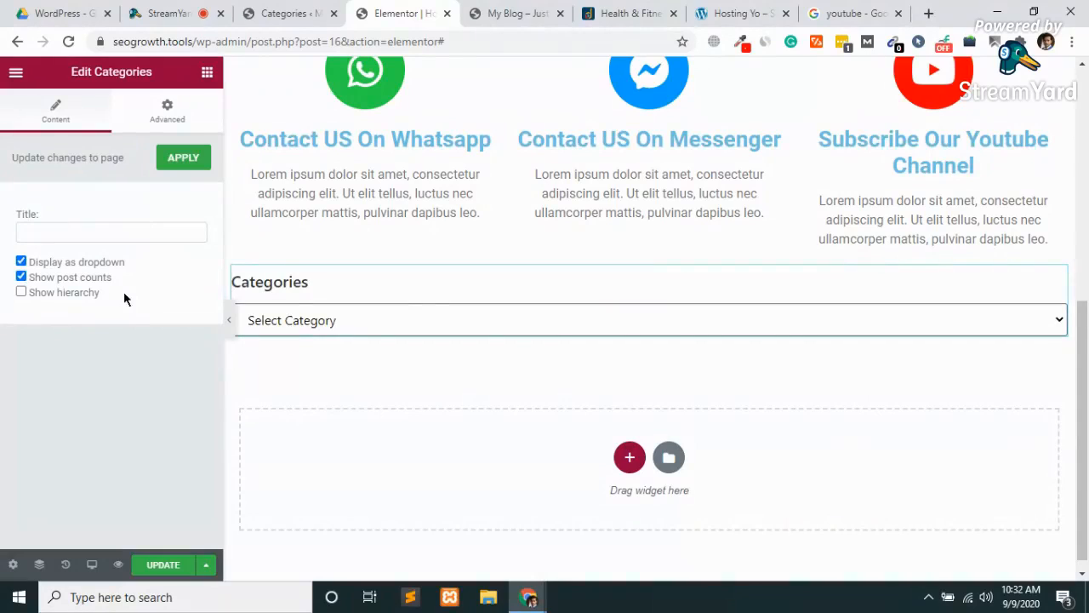
pyautogui.click(287, 324)
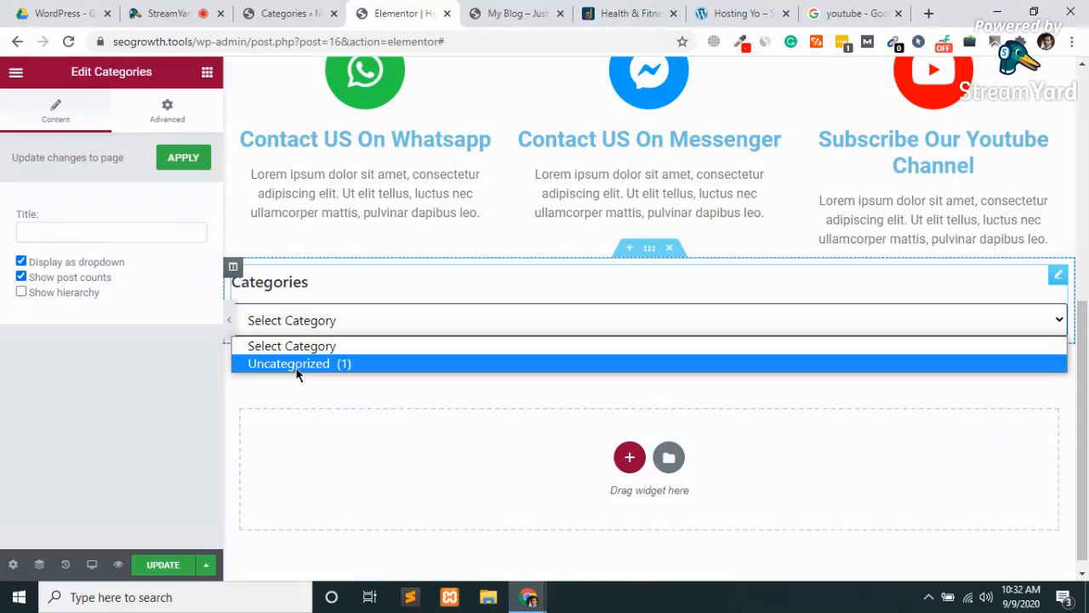
# Return to the WordPress admin and open the list of all posts
pyautogui.click(296, 7)
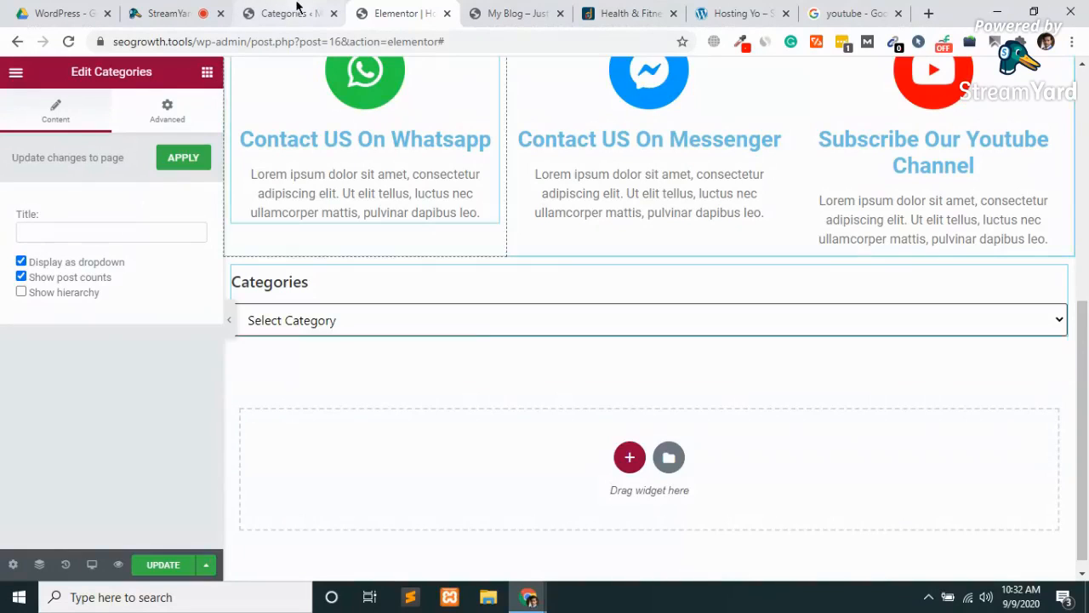
pyautogui.click(297, 8)
pyautogui.click(37, 176)
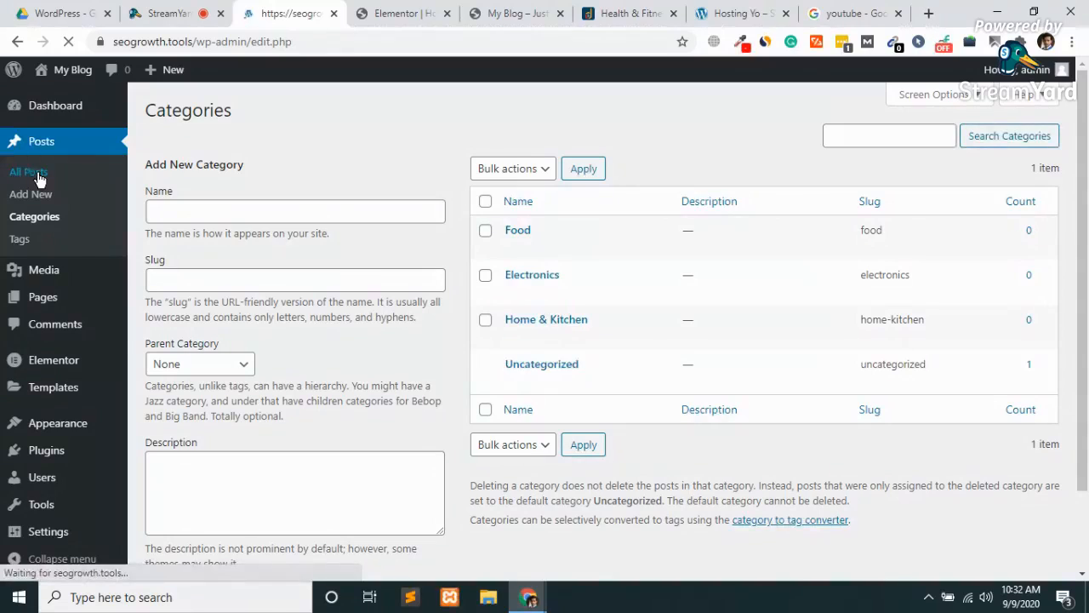
# Enable Show hierarchy on the Elementor page's Categories widget, review its dropdown options and apply the change
pyautogui.hotkey('ctrl', 'Tab')
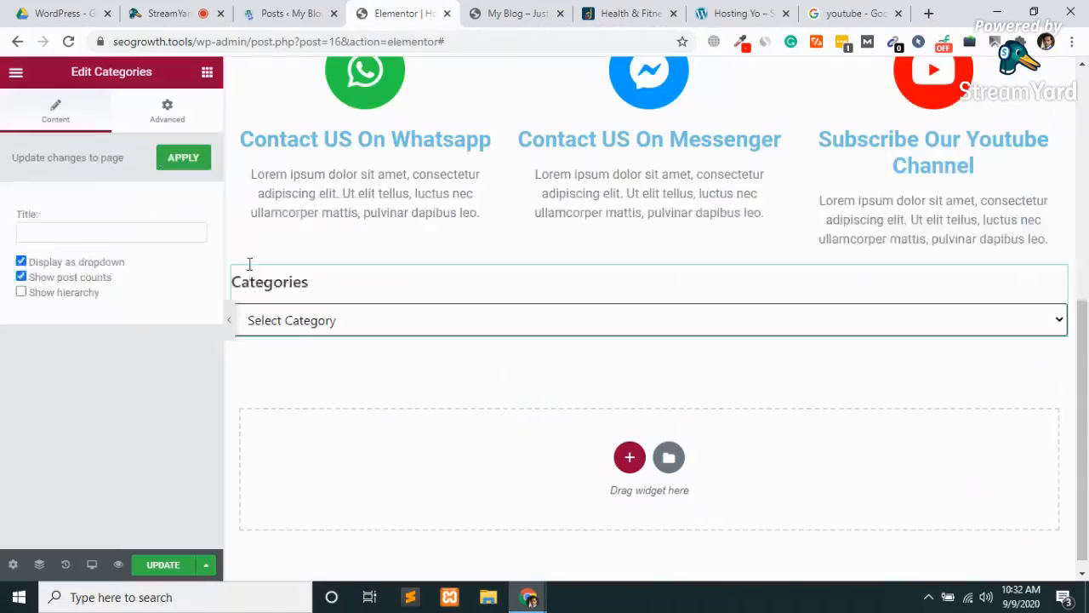
pyautogui.click(57, 292)
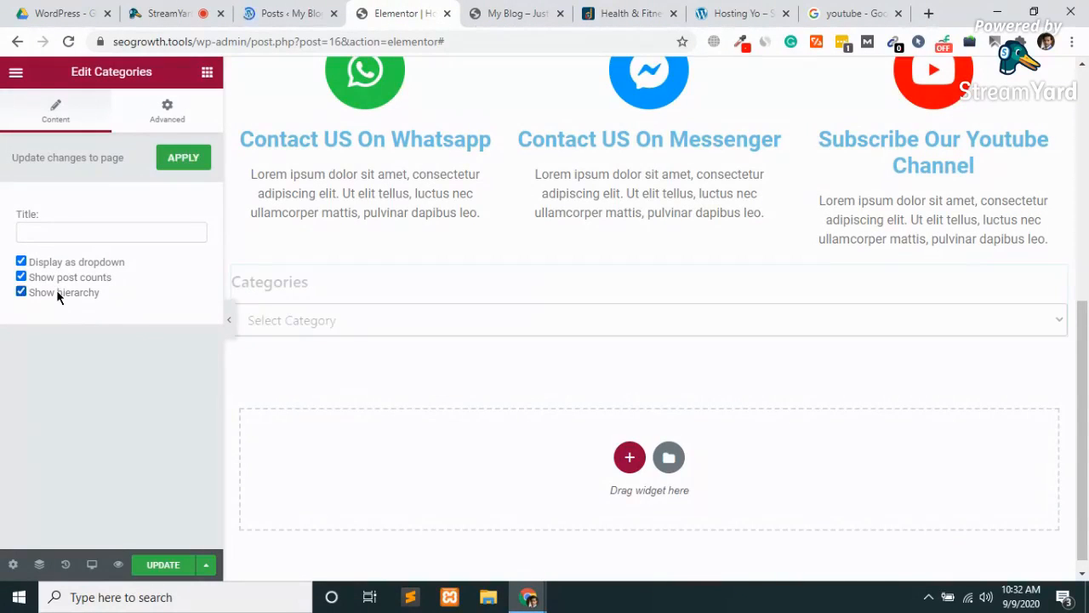
pyautogui.click(348, 320)
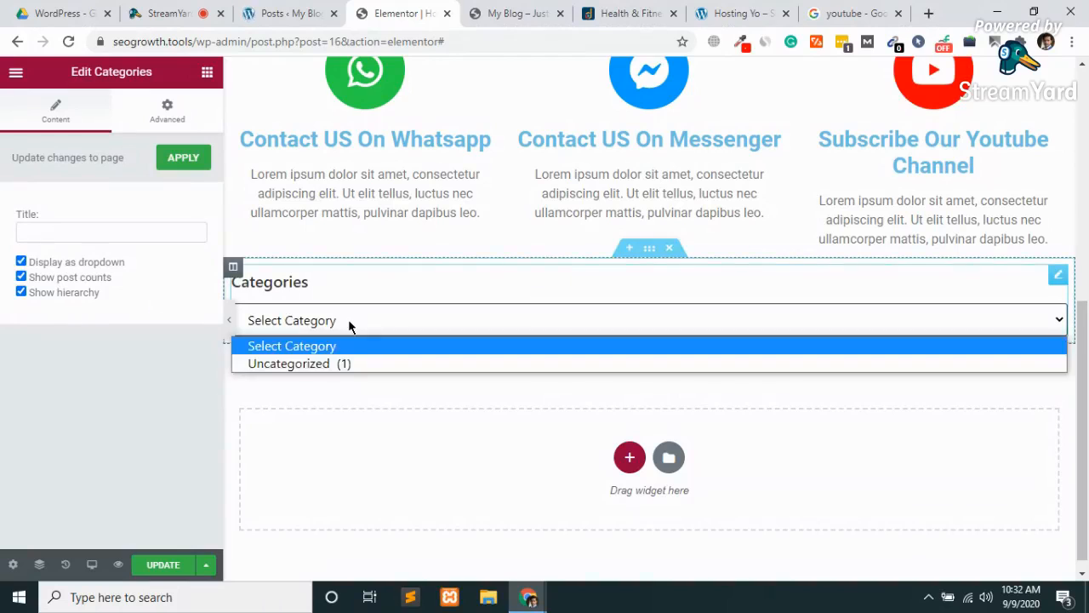
pyautogui.click(187, 161)
pyautogui.click(175, 115)
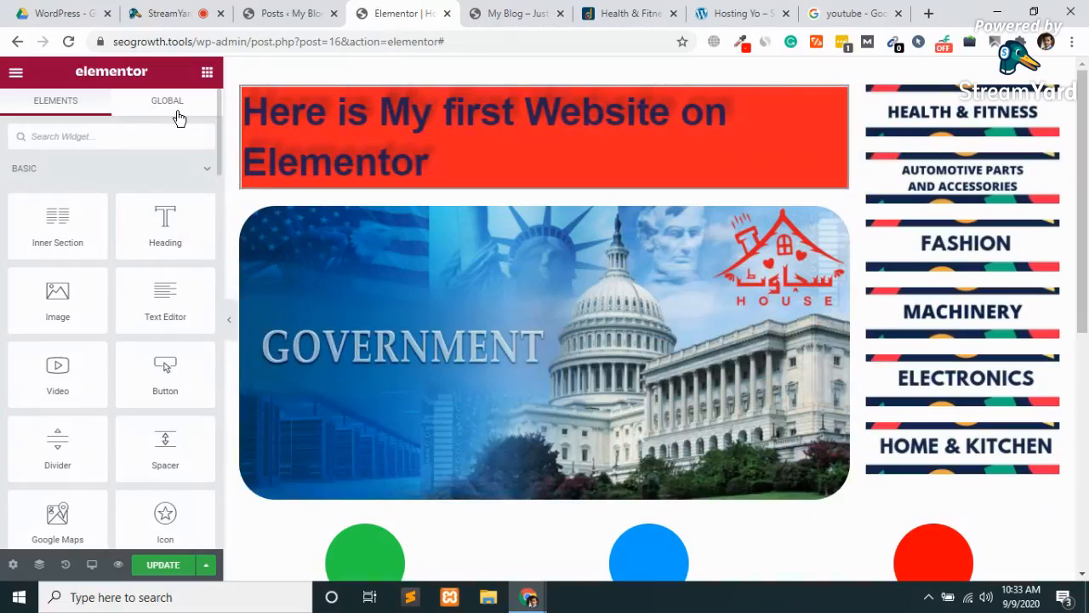
# Open the Contact US On Whatsapp icon box for editing and view its icon in the icon library
pyautogui.scroll(-4, 475, 474)
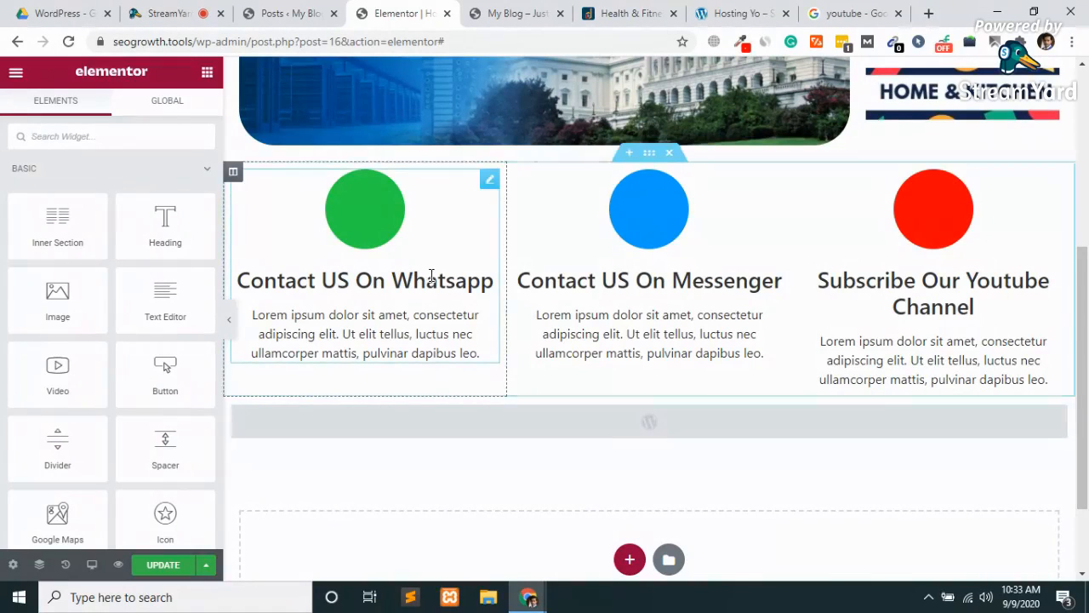
pyautogui.click(356, 217)
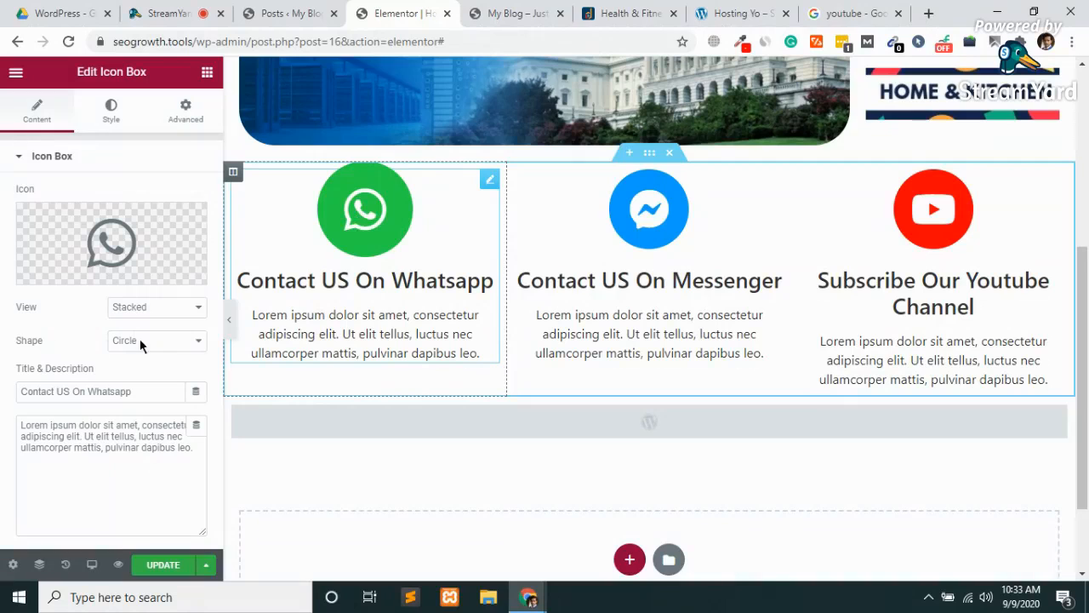
pyautogui.moveTo(146, 265)
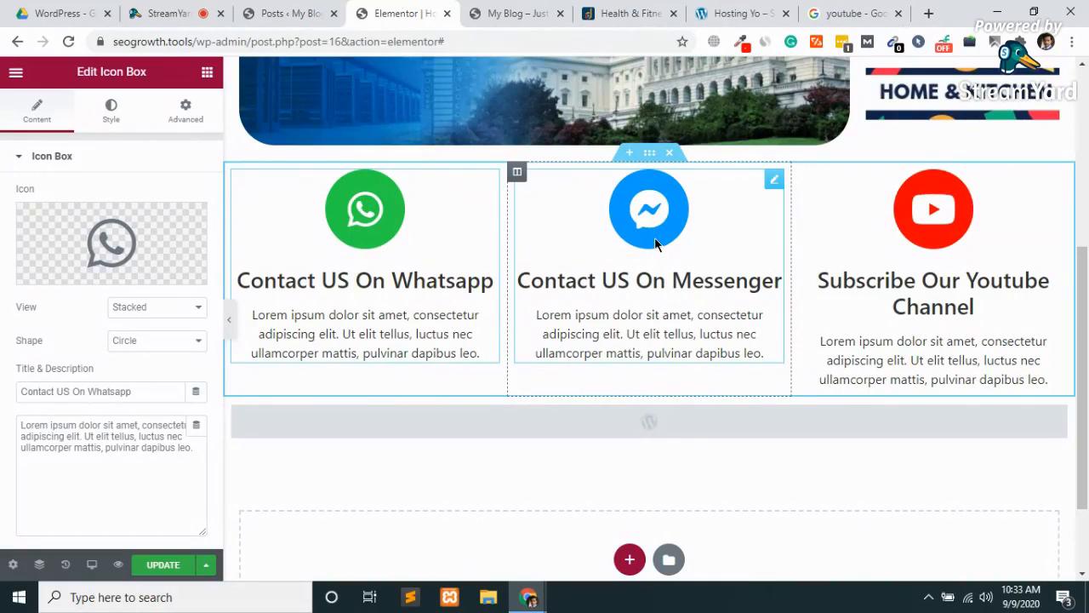
pyautogui.click(118, 253)
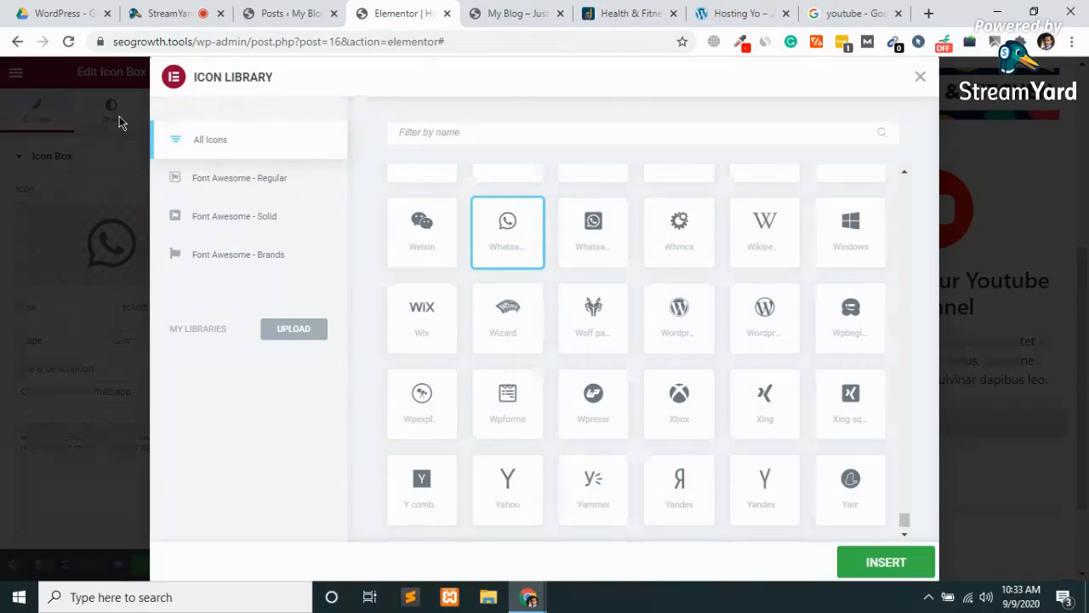
pyautogui.click(919, 79)
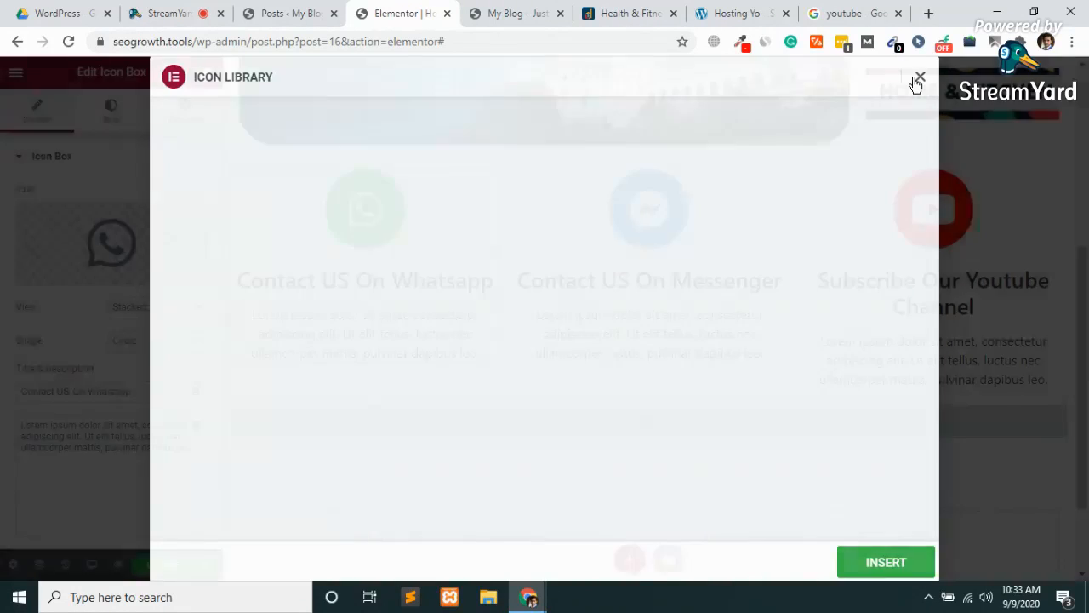
# Delete the section holding the Categories widget below the three contact icon boxes
pyautogui.scroll(-2, 474, 312)
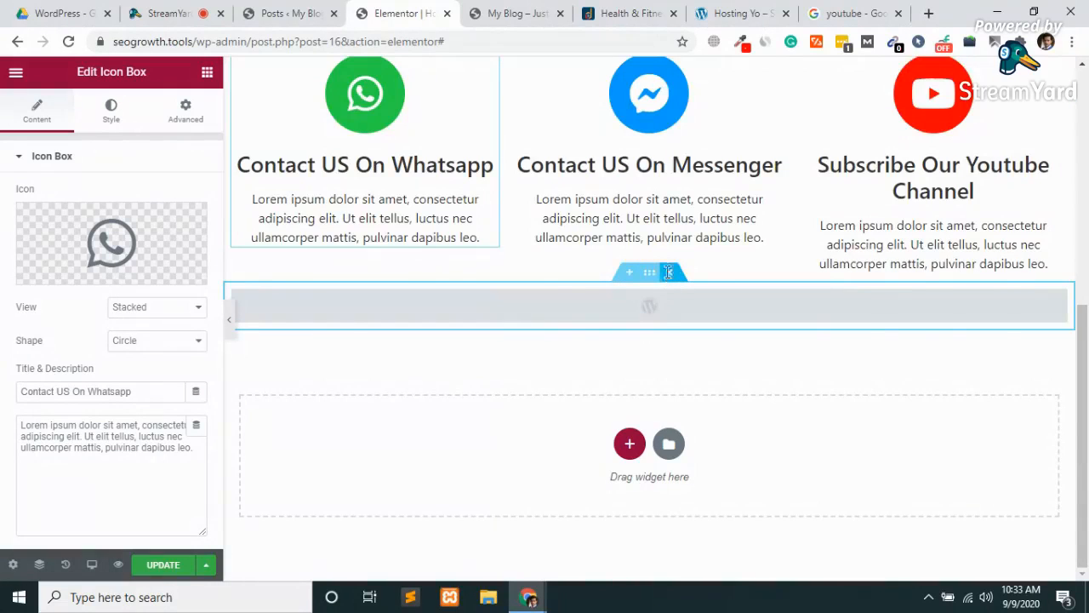
pyautogui.click(670, 274)
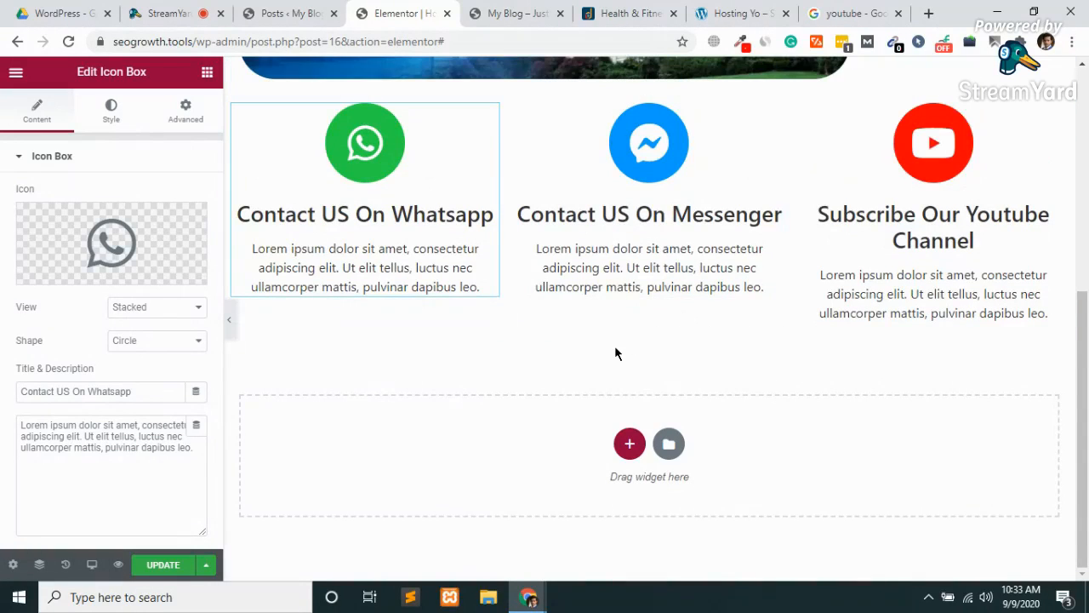
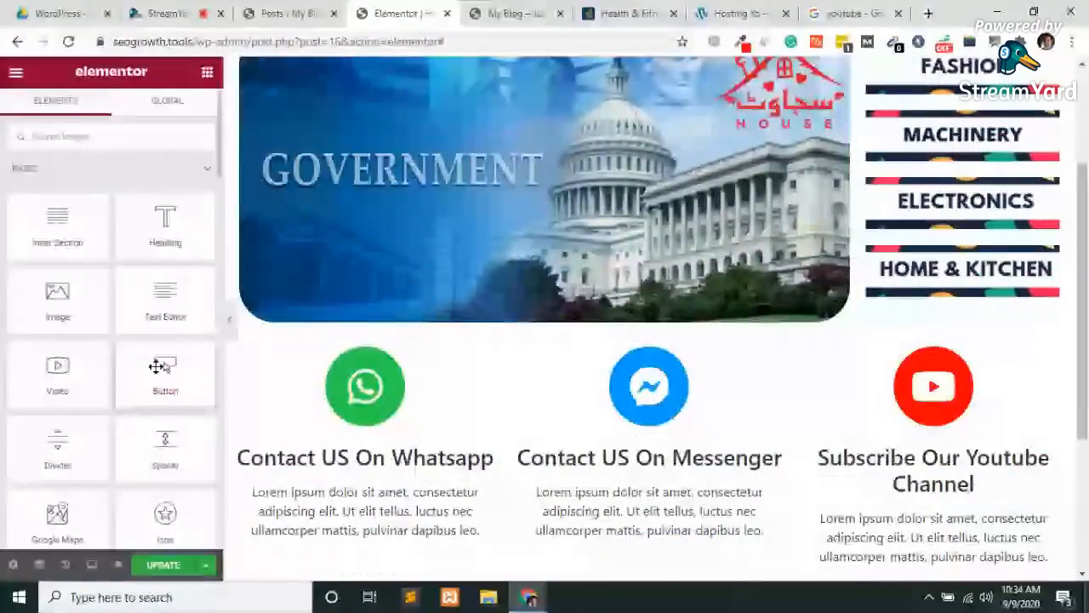
# Add a Button widget between the banner image and the contact icon boxes, with the text "Our Products"
pyautogui.moveTo(165, 370); pyautogui.dragTo(586, 332)
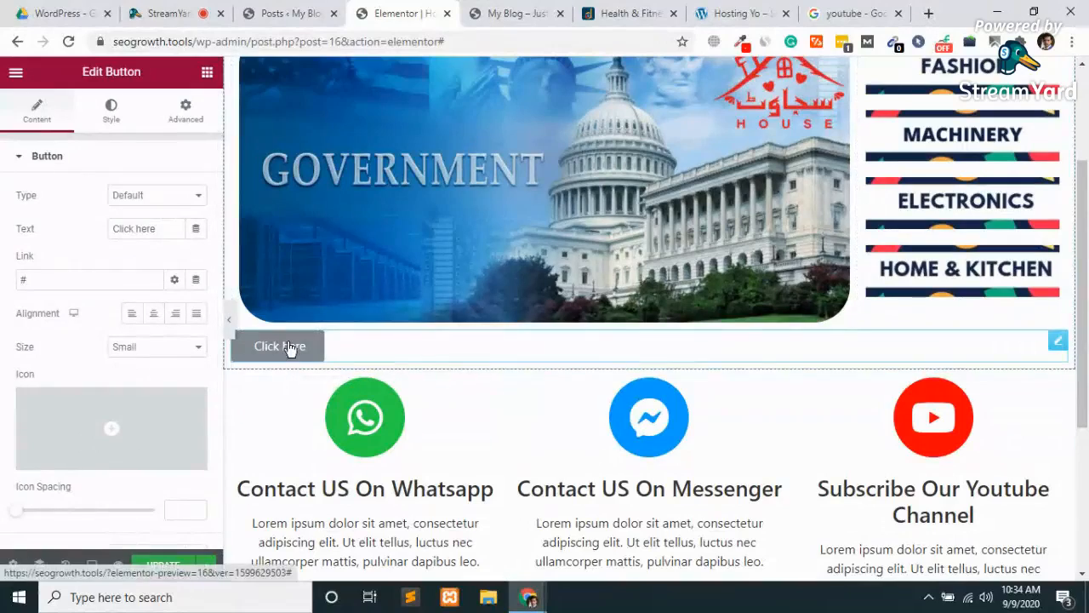
pyautogui.click(158, 230)
pyautogui.hotkey('ctrl', 'a')
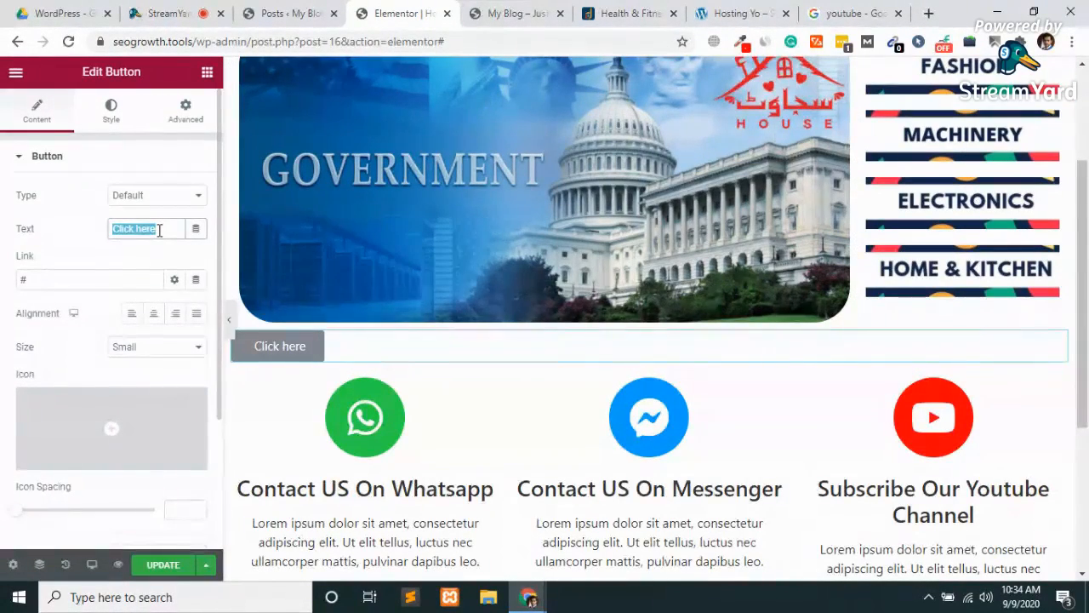
pyautogui.press('BackSpace')
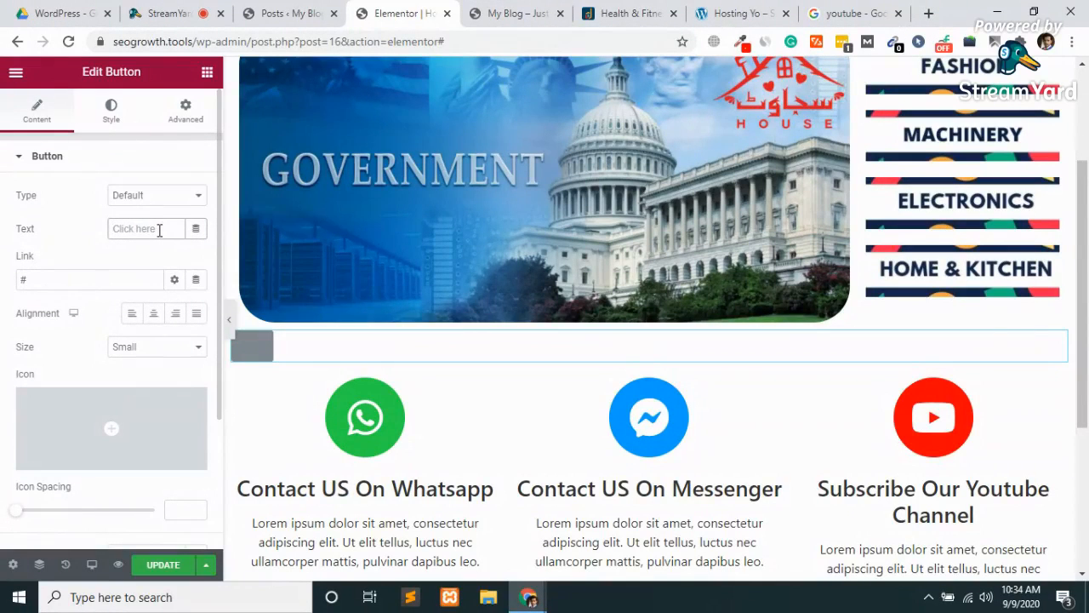
pyautogui.write('Our')
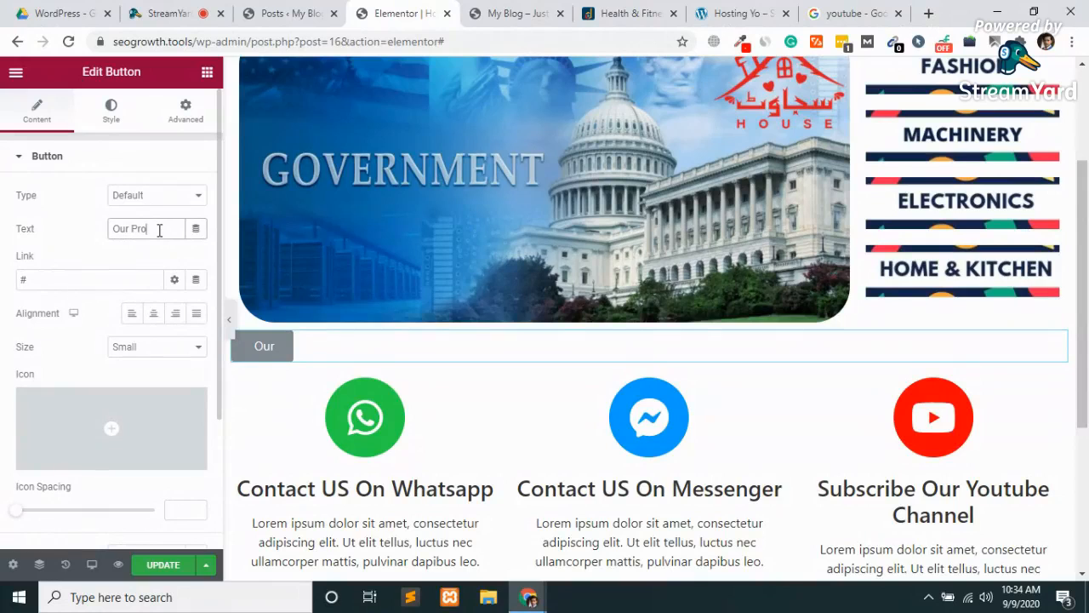
pyautogui.write(' Pro')
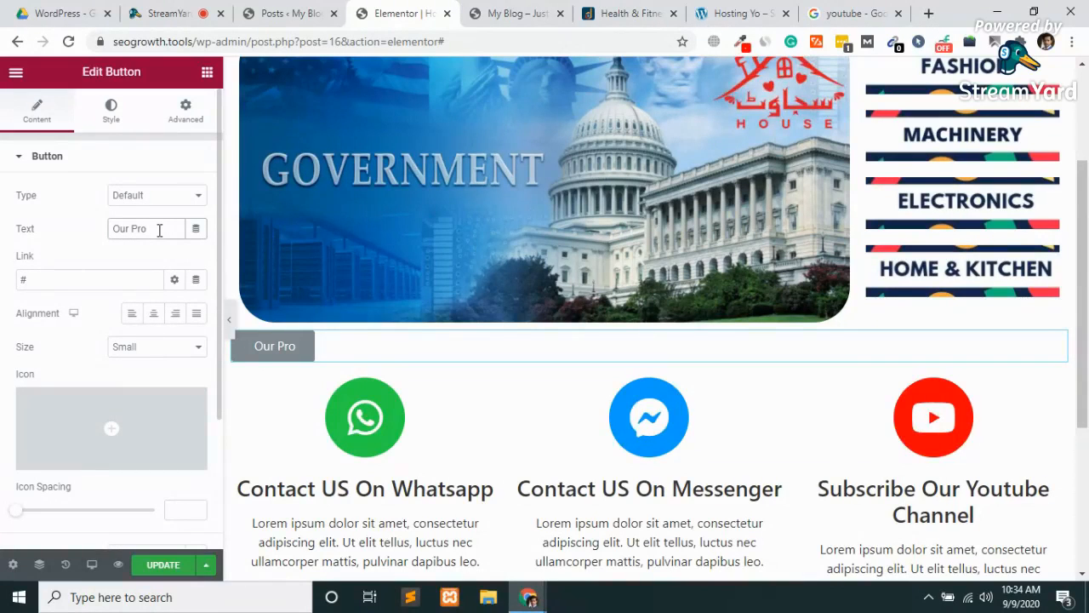
pyautogui.write('ducts')
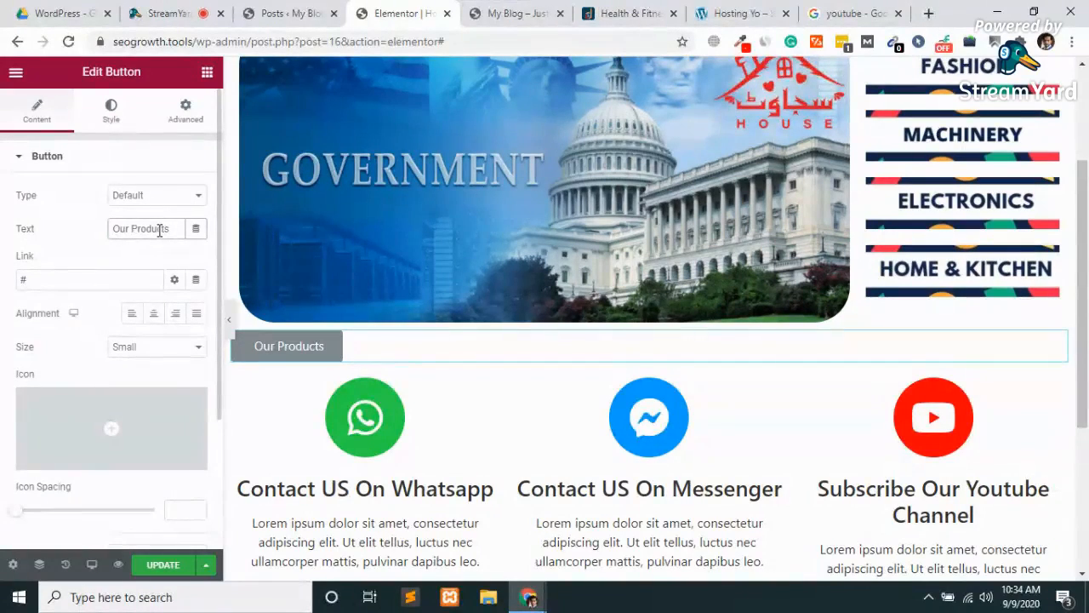
# Center the Our Products button and set its size to Extra Large
pyautogui.click(154, 318)
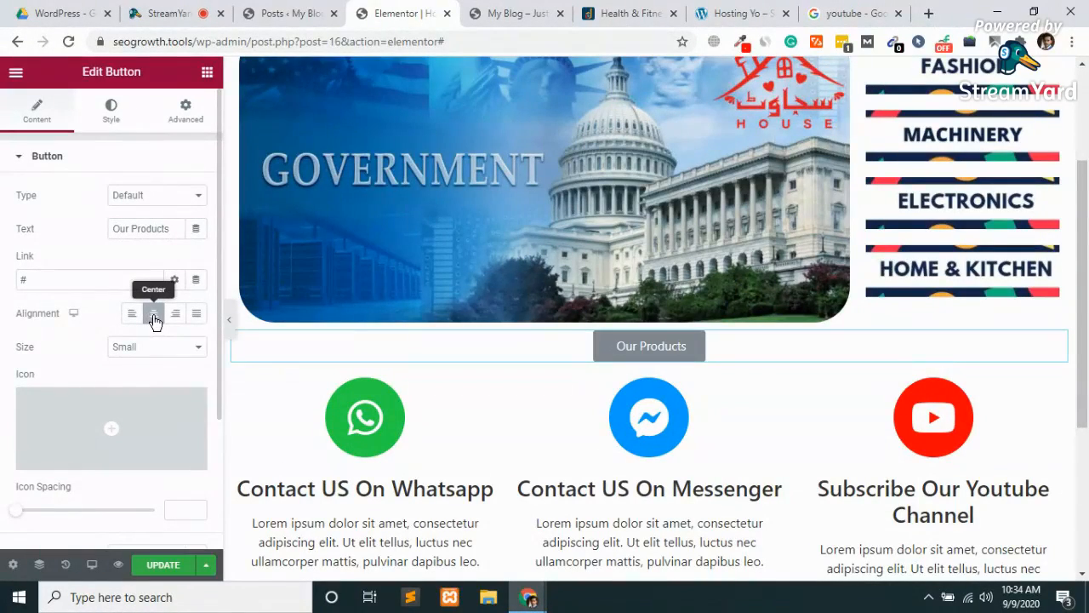
pyautogui.click(136, 349)
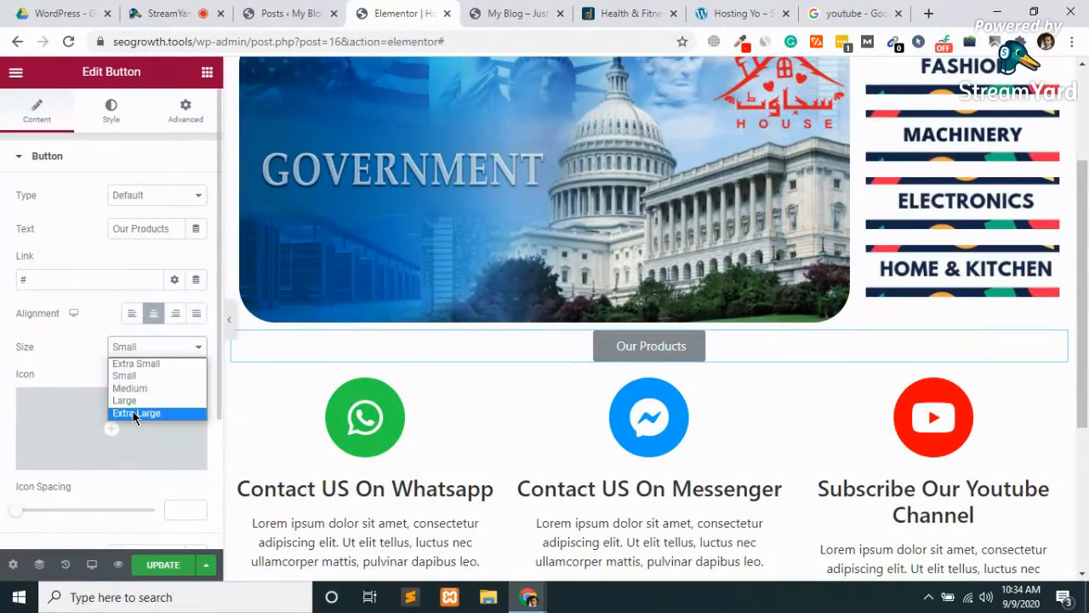
pyautogui.click(134, 414)
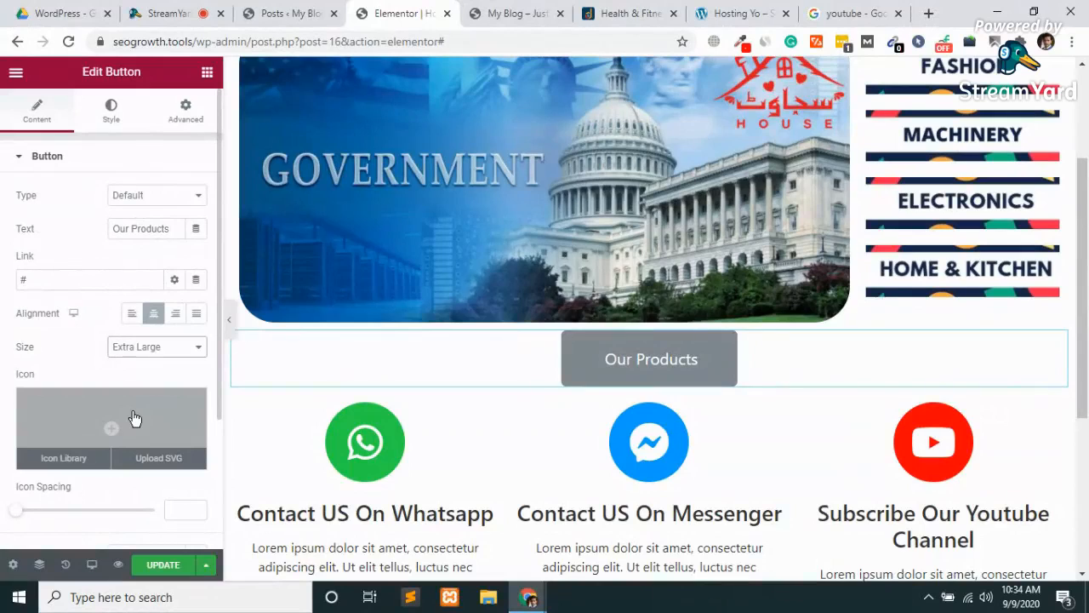
# Search the icon library for "shop" and insert the shopping cart icon into the Our Products button
pyautogui.click(52, 464)
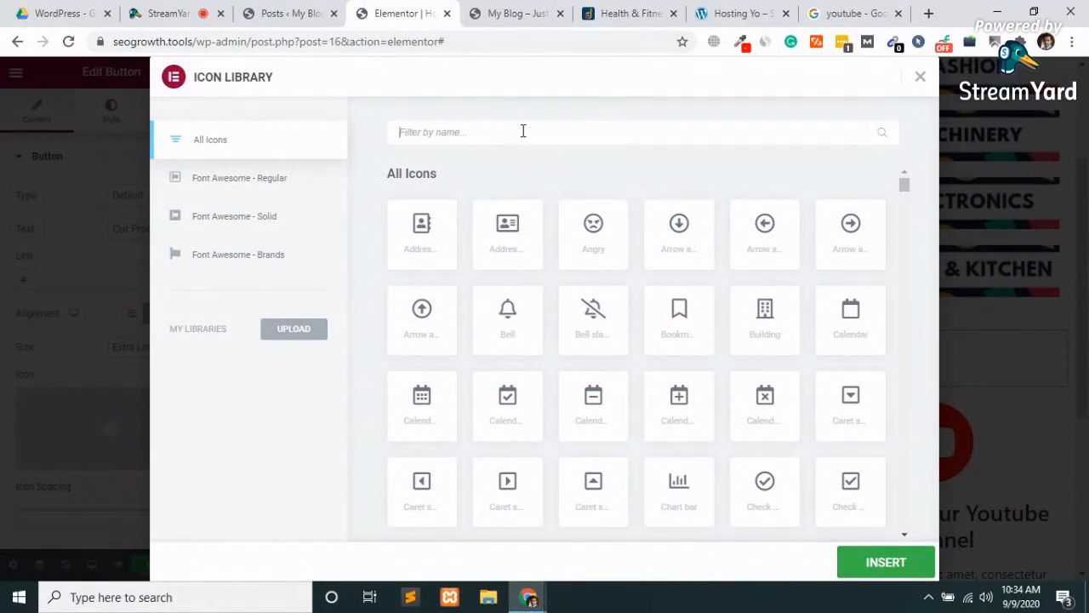
pyautogui.write('pro')
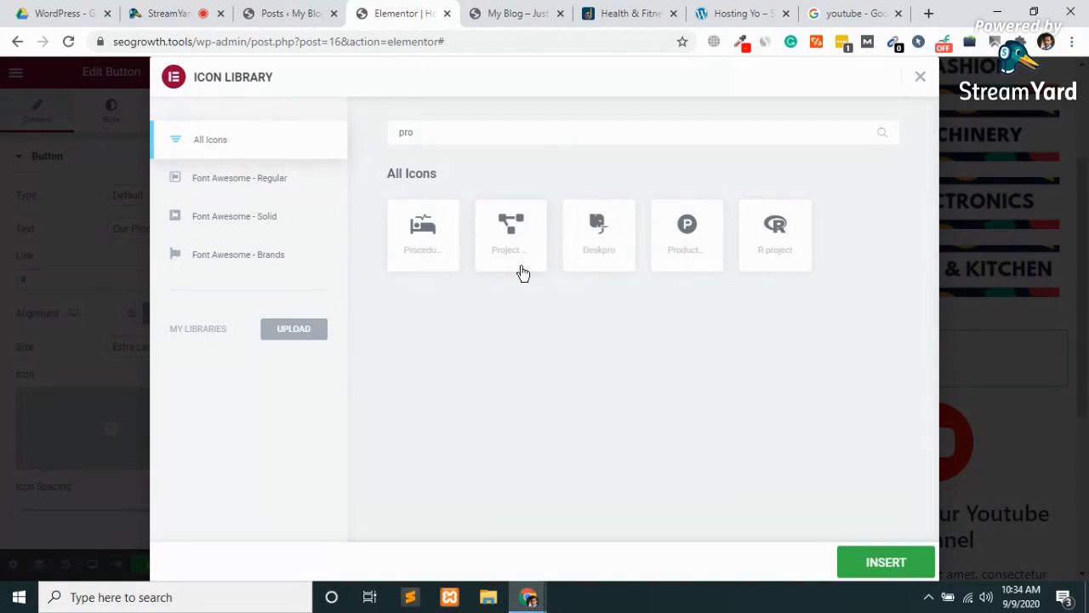
pyautogui.press('BackSpace')
pyautogui.press('BackSpace')
pyautogui.press('BackSpace')
pyautogui.write('sho')
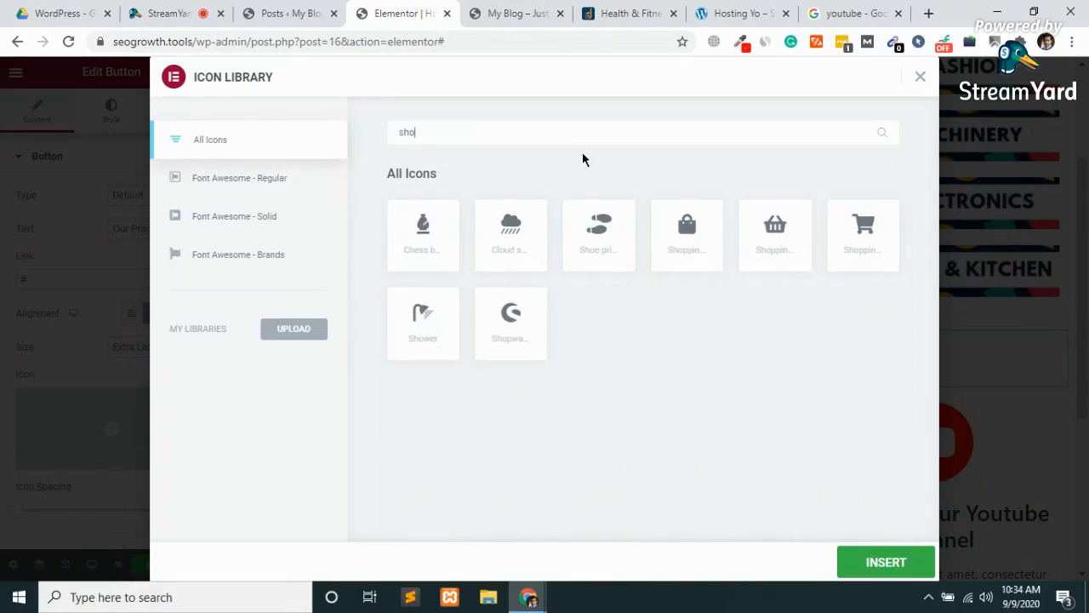
pyautogui.write('p')
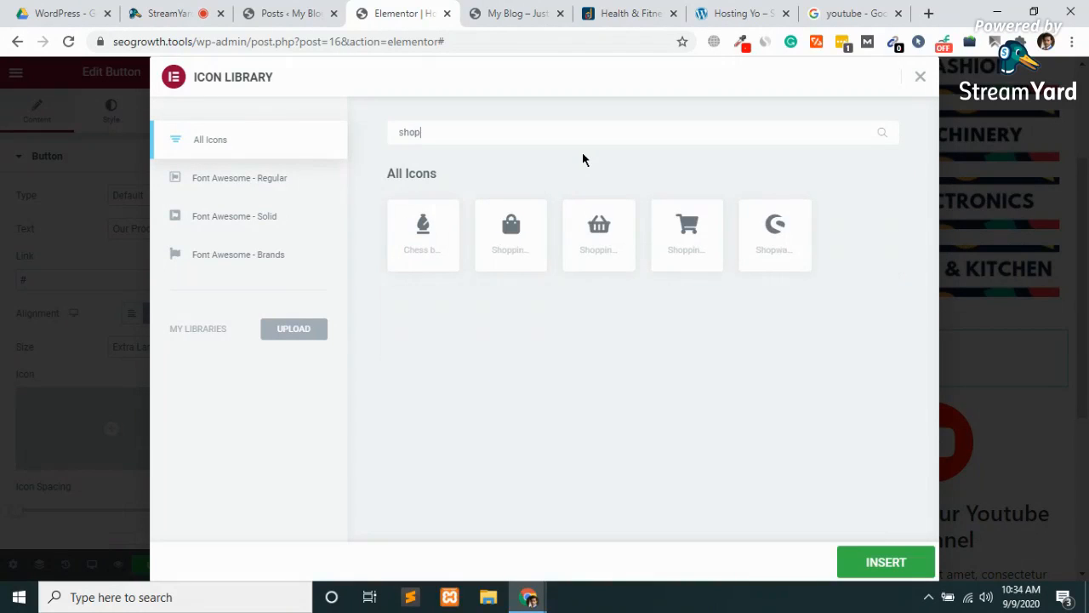
pyautogui.click(688, 229)
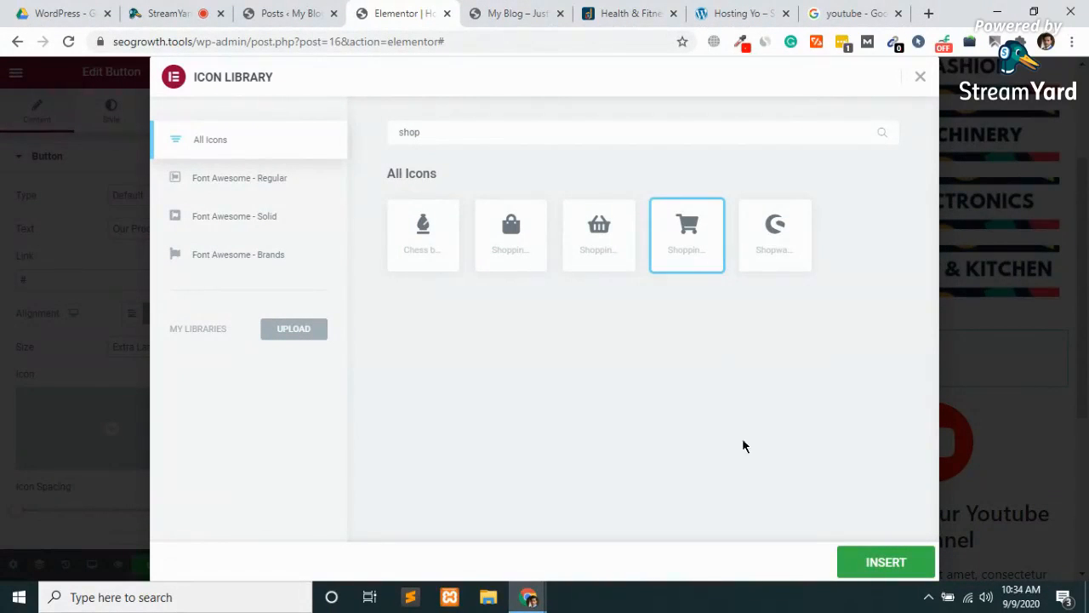
pyautogui.click(891, 562)
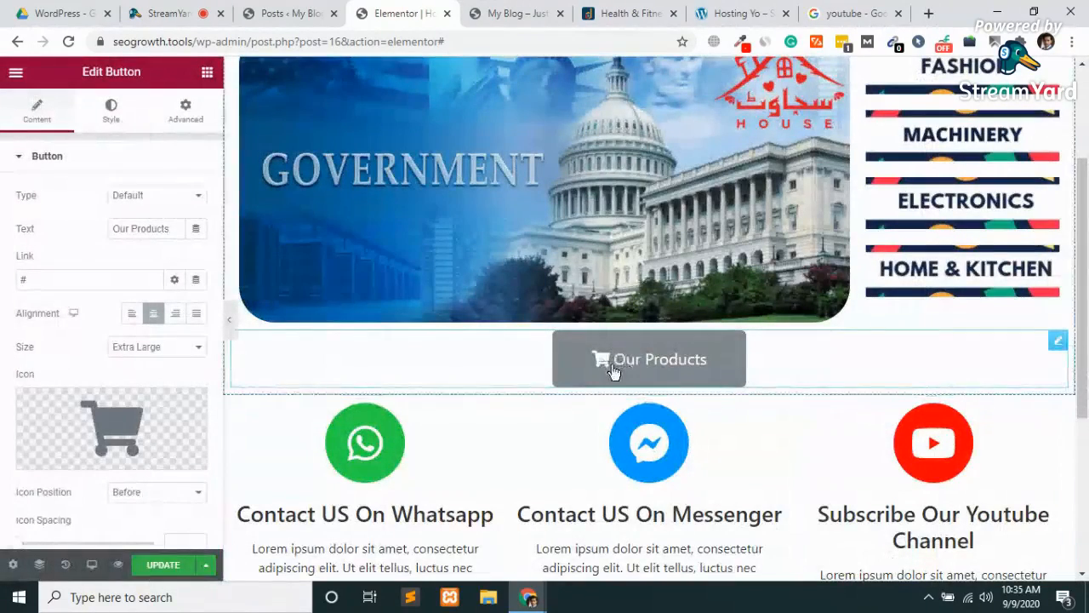
# Set the cart icon's position to After the Our Products button text
pyautogui.click(126, 494)
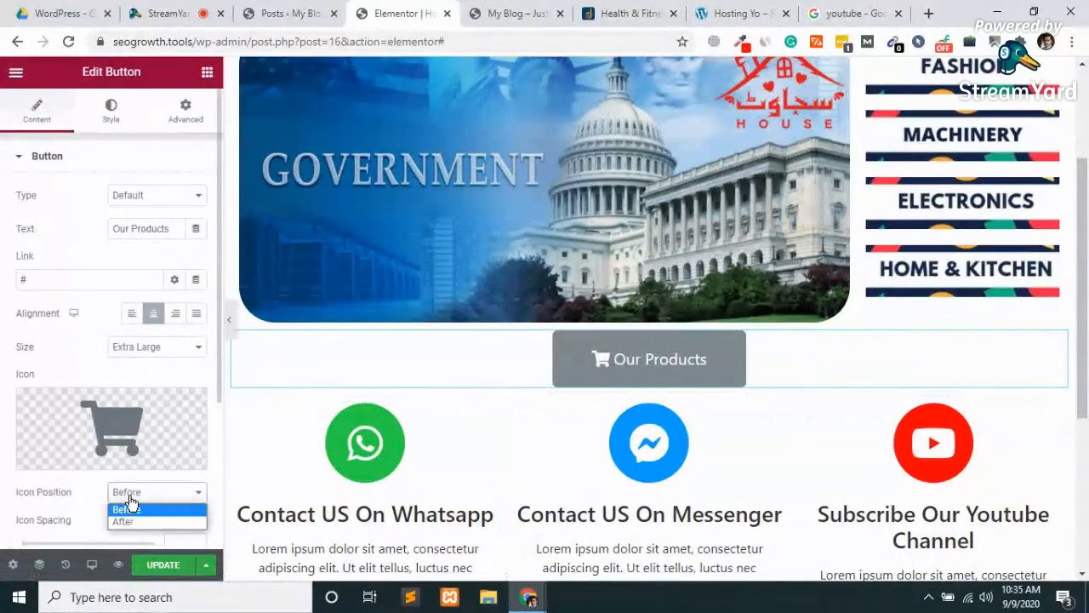
pyautogui.click(127, 522)
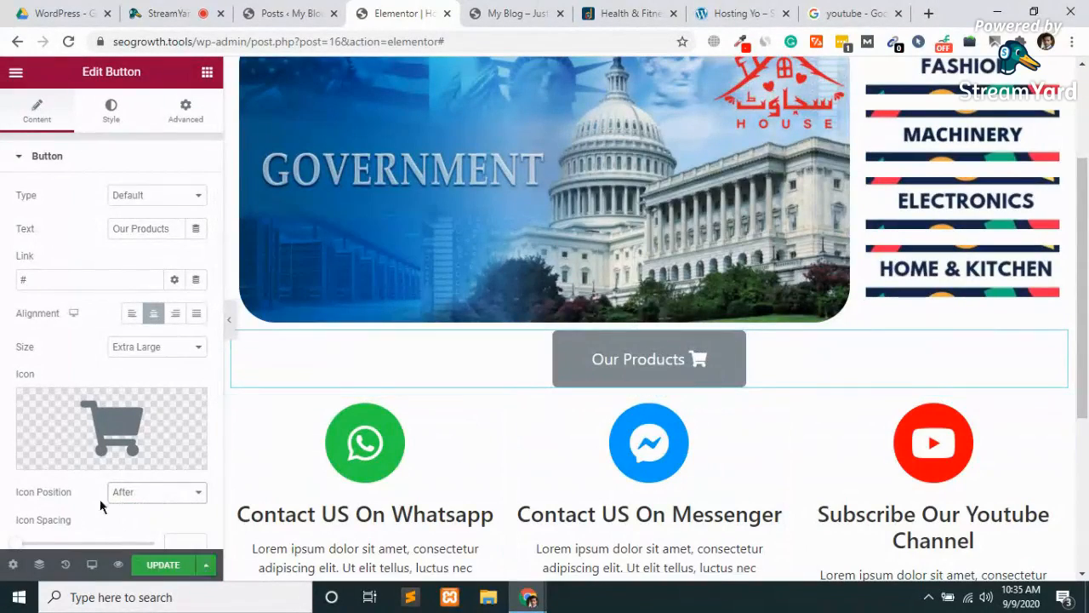
pyautogui.scroll(-2, 92, 480)
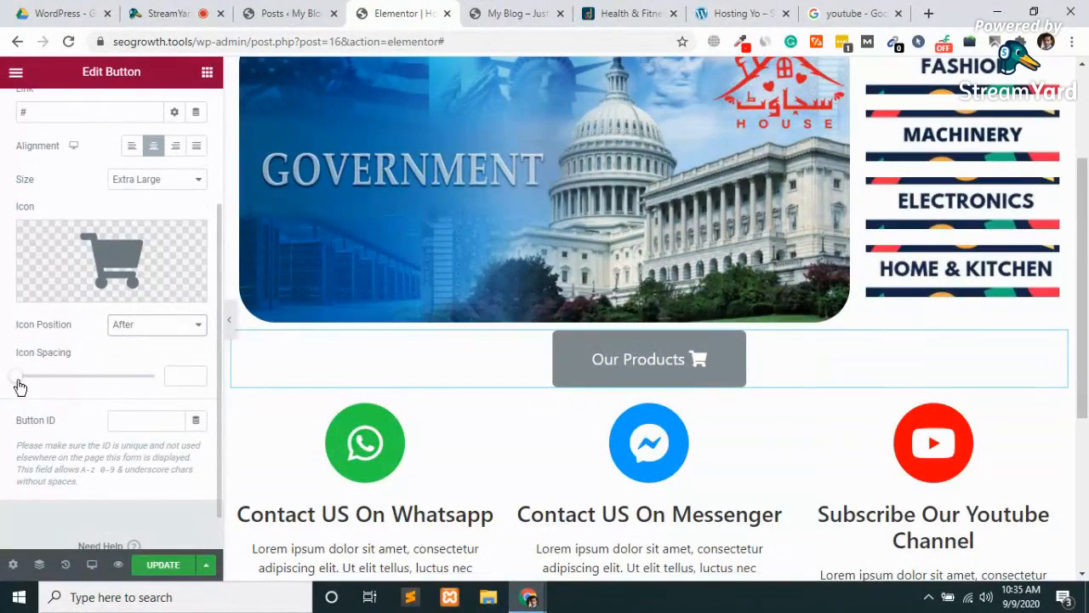
# Set the spacing between the Our Products button text and its cart icon to 4
pyautogui.moveTo(19, 377); pyautogui.dragTo(30, 400)
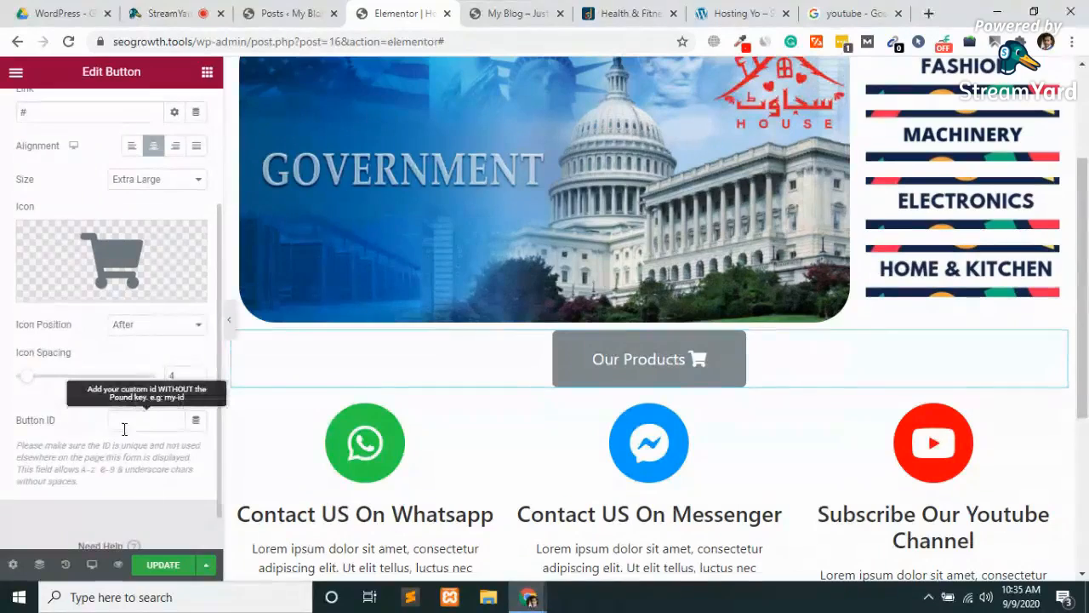
pyautogui.scroll(3, 123, 430)
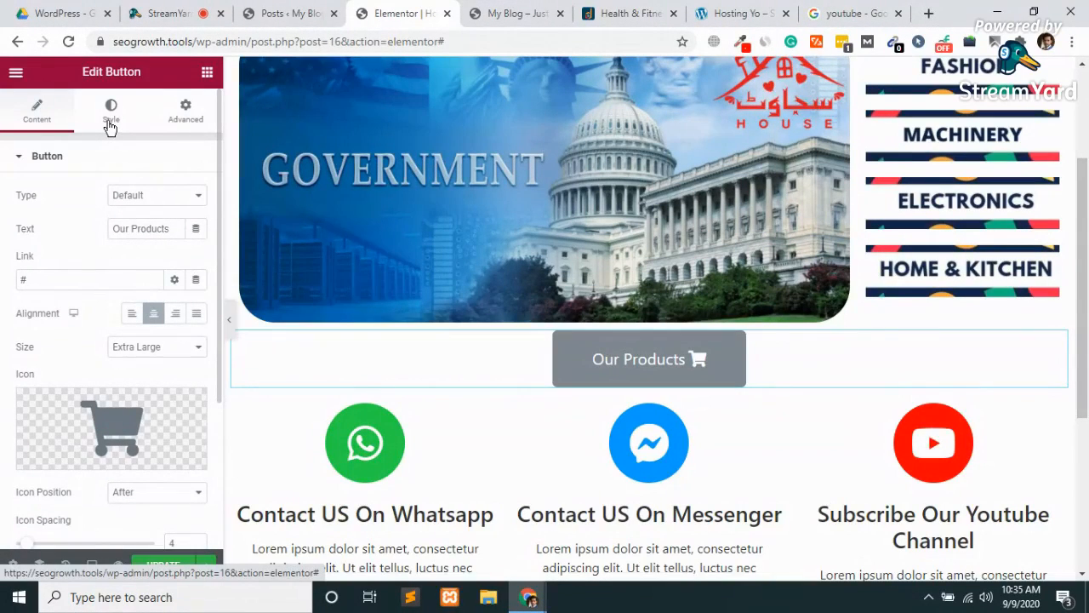
# Try the Info, Success, Warning and Danger types on the Our Products button
pyautogui.click(153, 198)
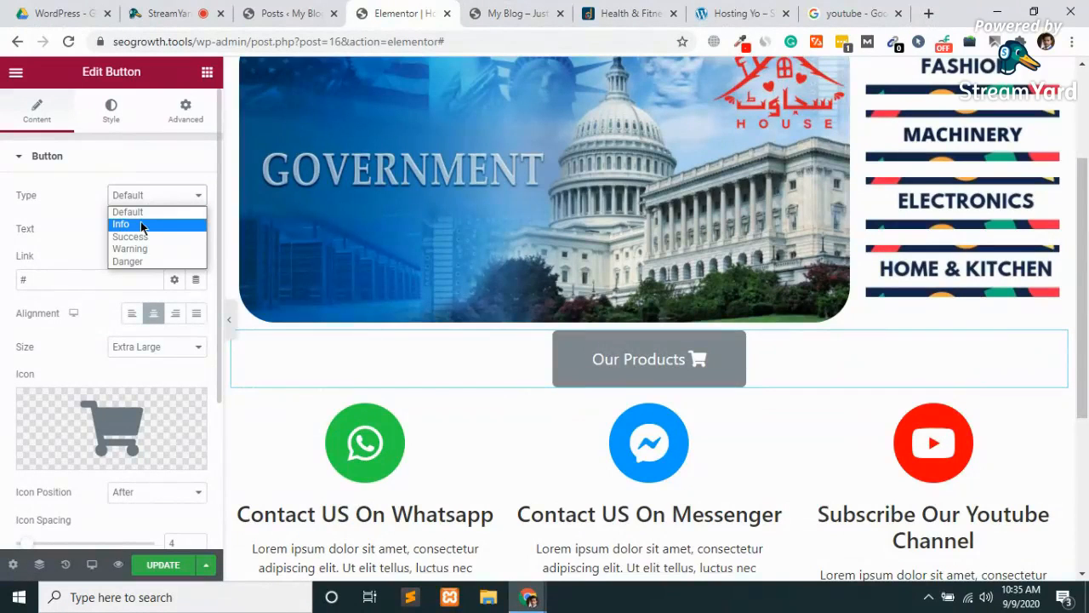
pyautogui.click(142, 224)
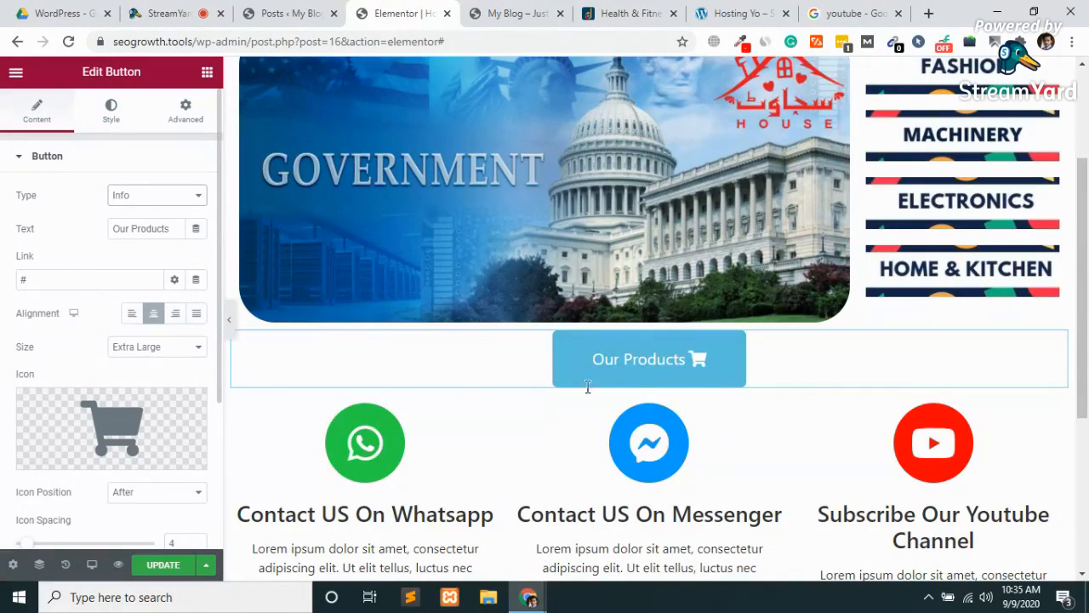
pyautogui.click(132, 198)
pyautogui.click(132, 238)
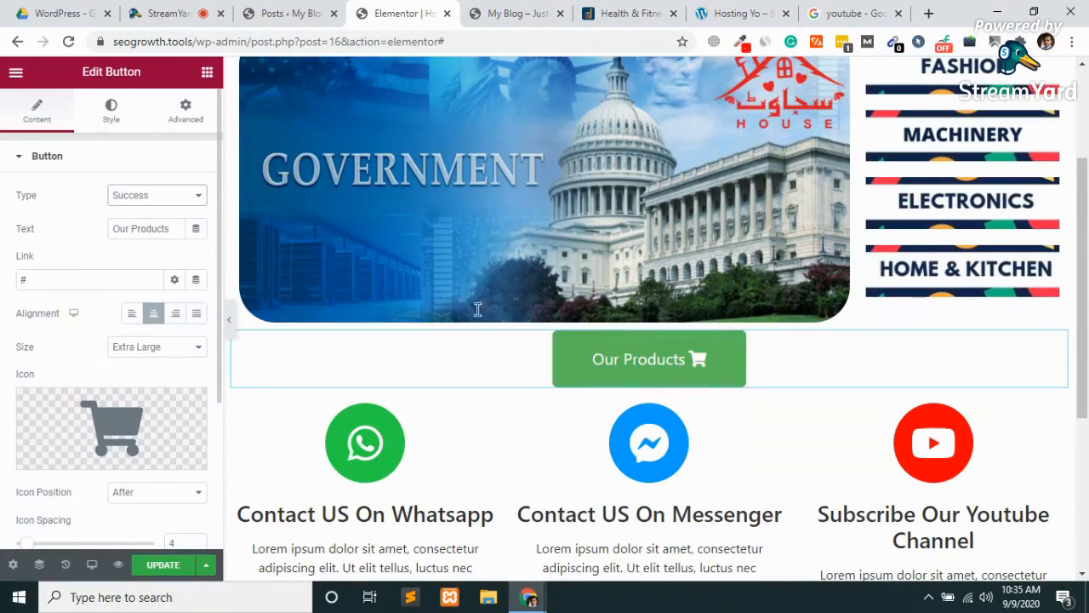
pyautogui.click(141, 199)
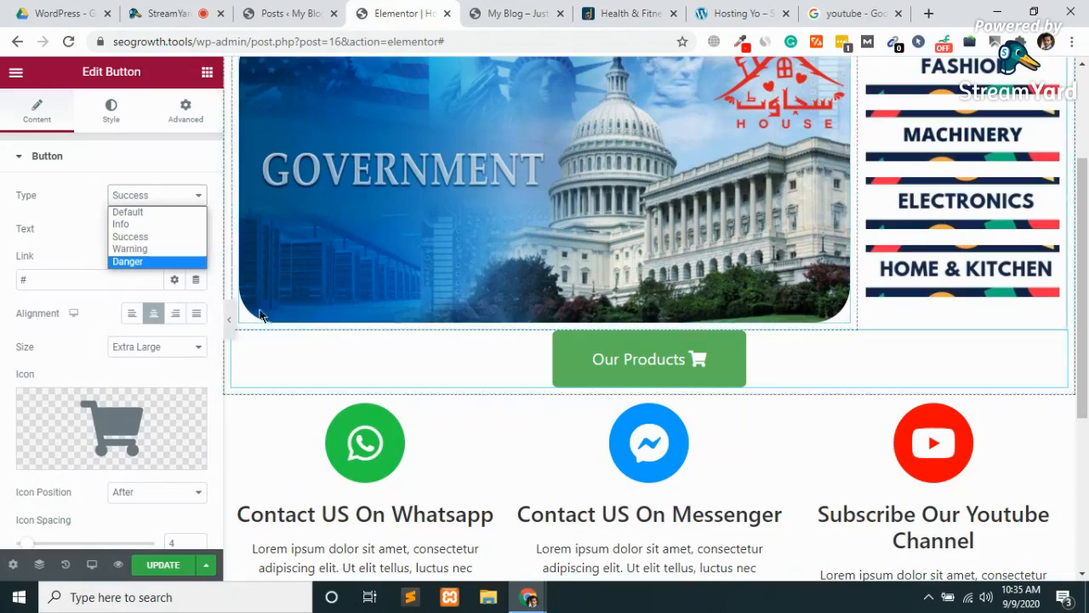
pyautogui.click(139, 249)
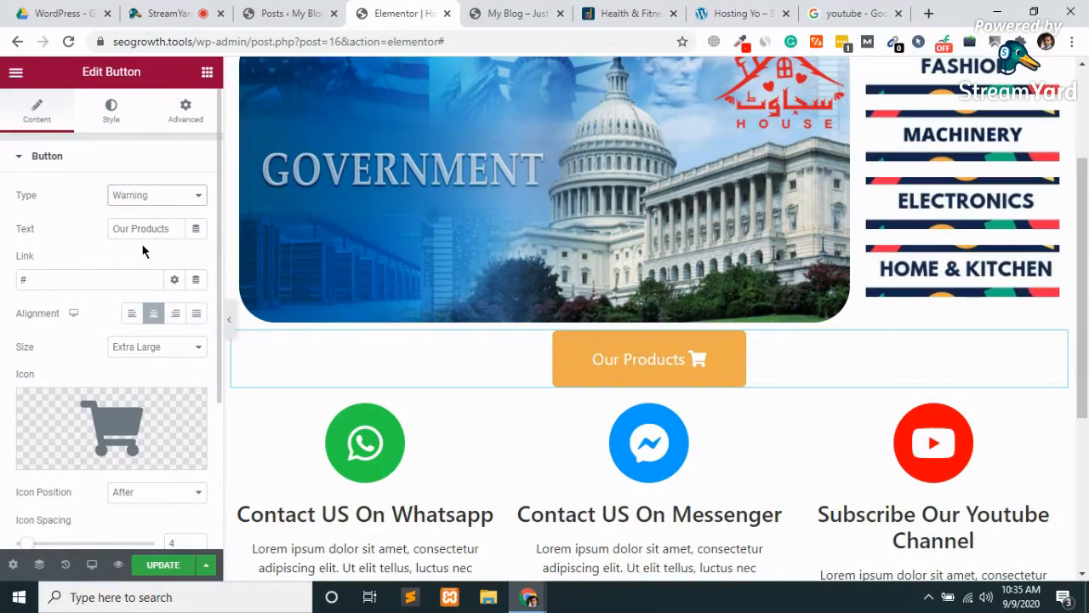
pyautogui.click(143, 198)
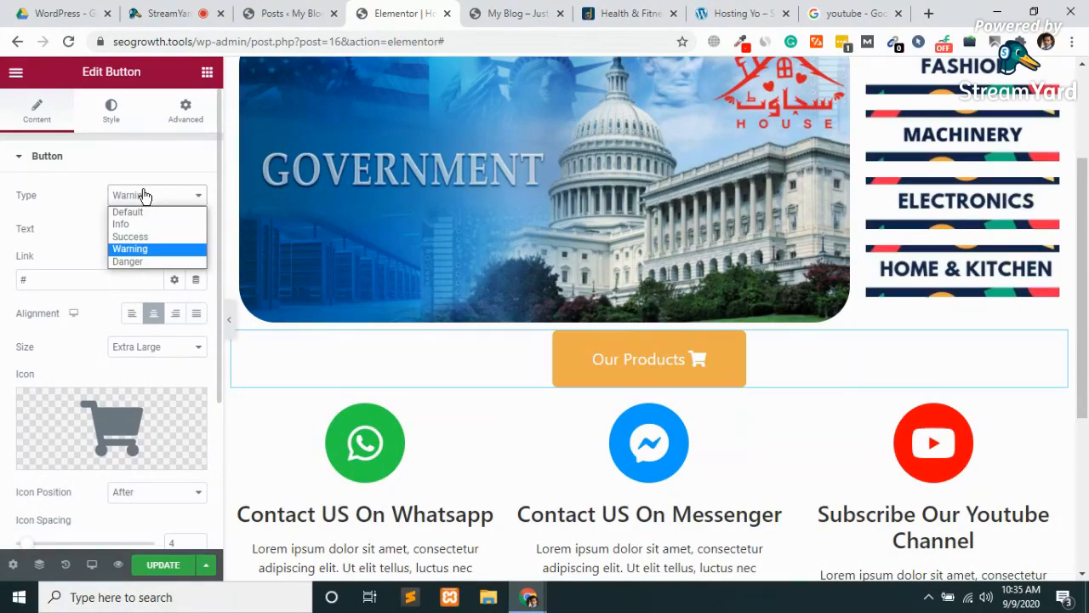
pyautogui.click(128, 262)
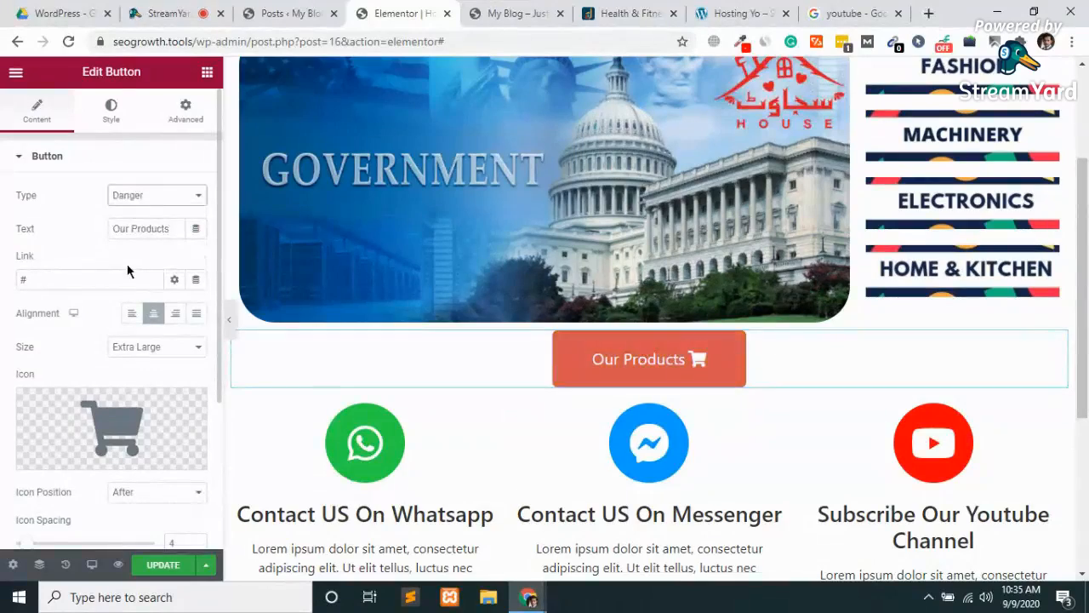
pyautogui.click(146, 196)
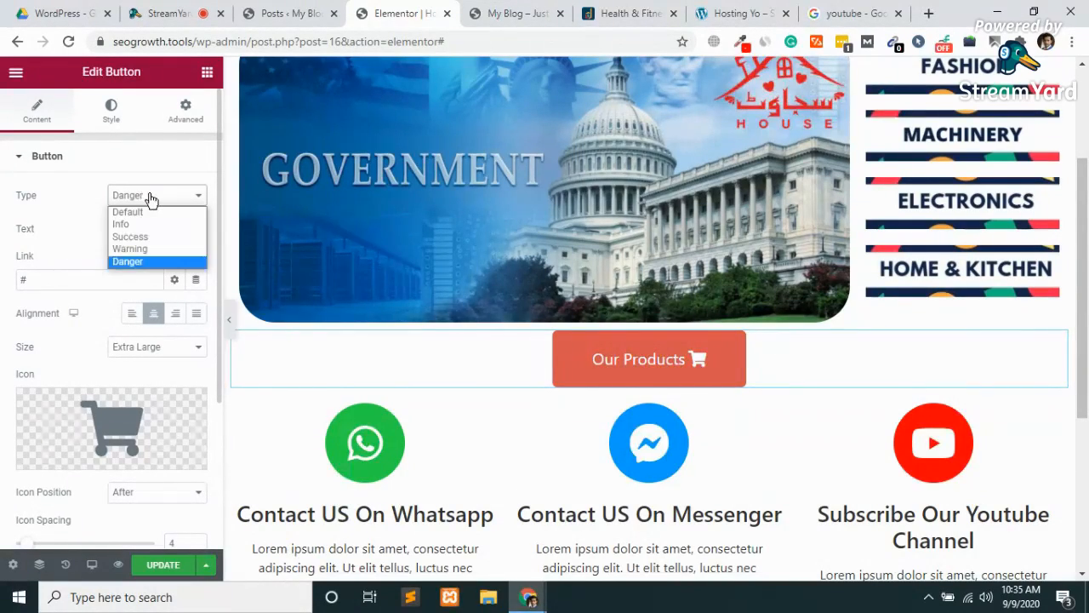
pyautogui.click(136, 226)
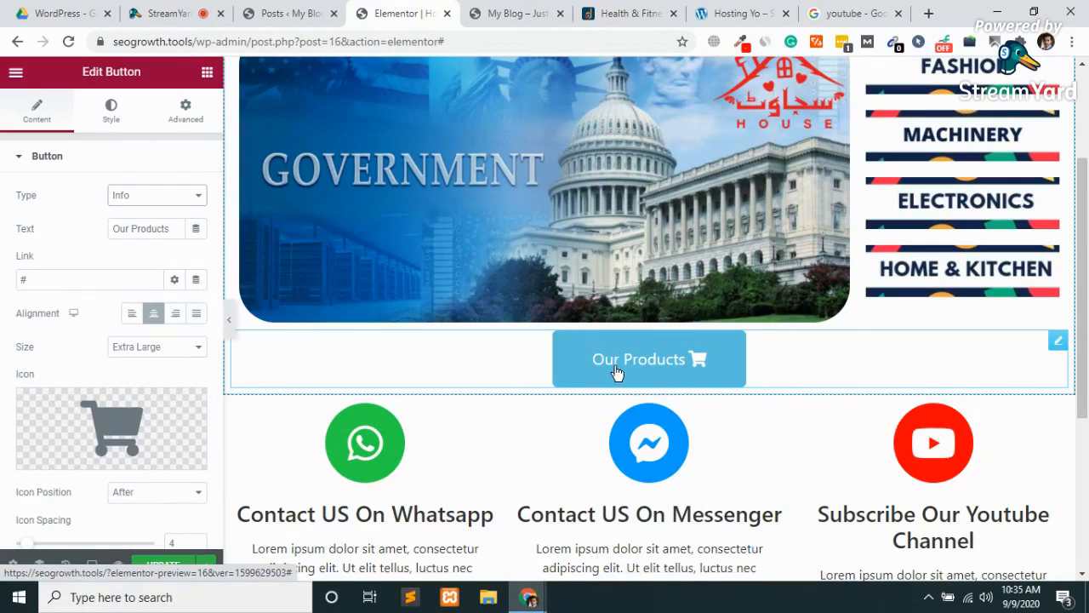
# Set the Our Products button type to Success
pyautogui.click(184, 204)
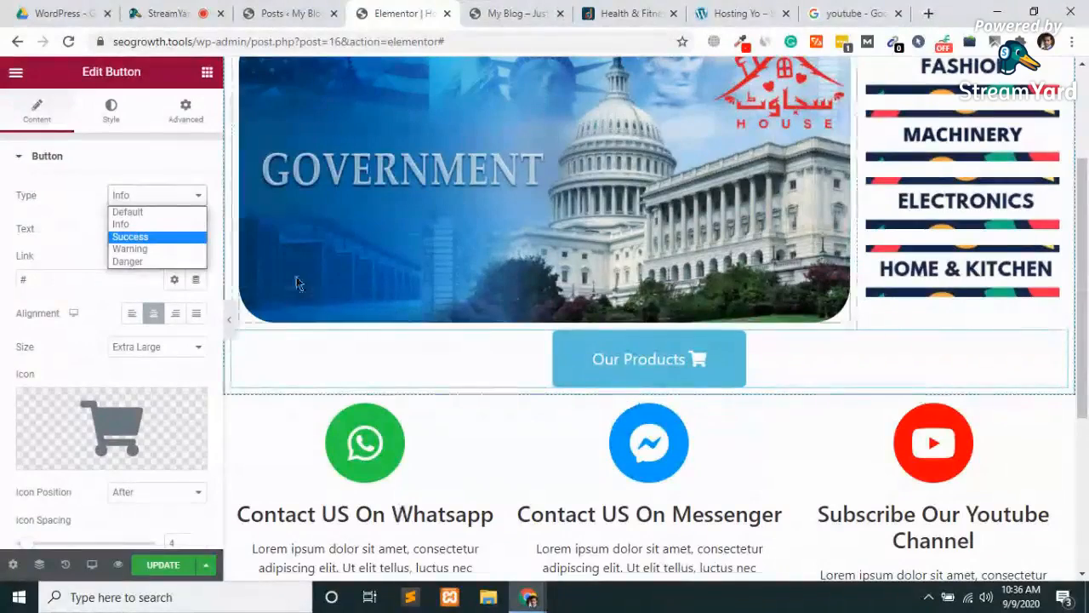
pyautogui.click(162, 238)
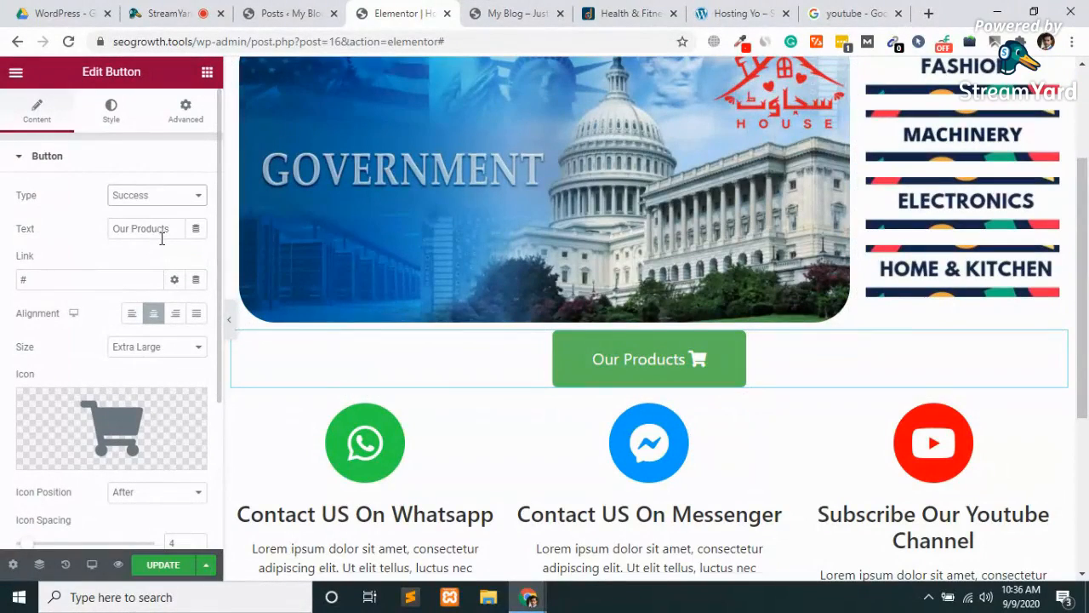
# Set the Our Products button's typography to the Helvetica family at a size of 24 px
pyautogui.click(110, 124)
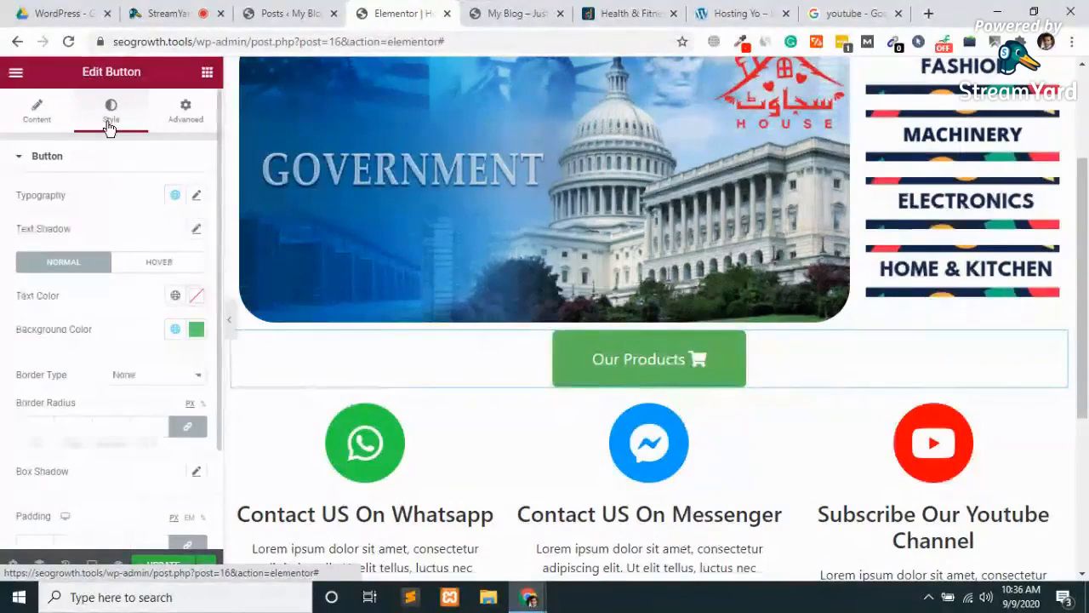
pyautogui.click(199, 197)
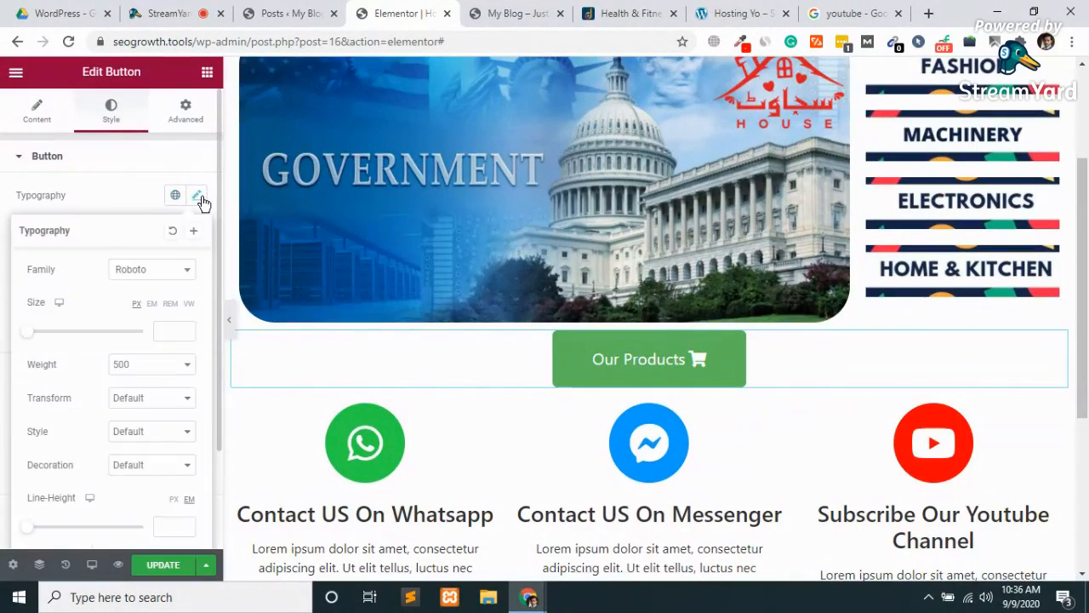
pyautogui.click(153, 277)
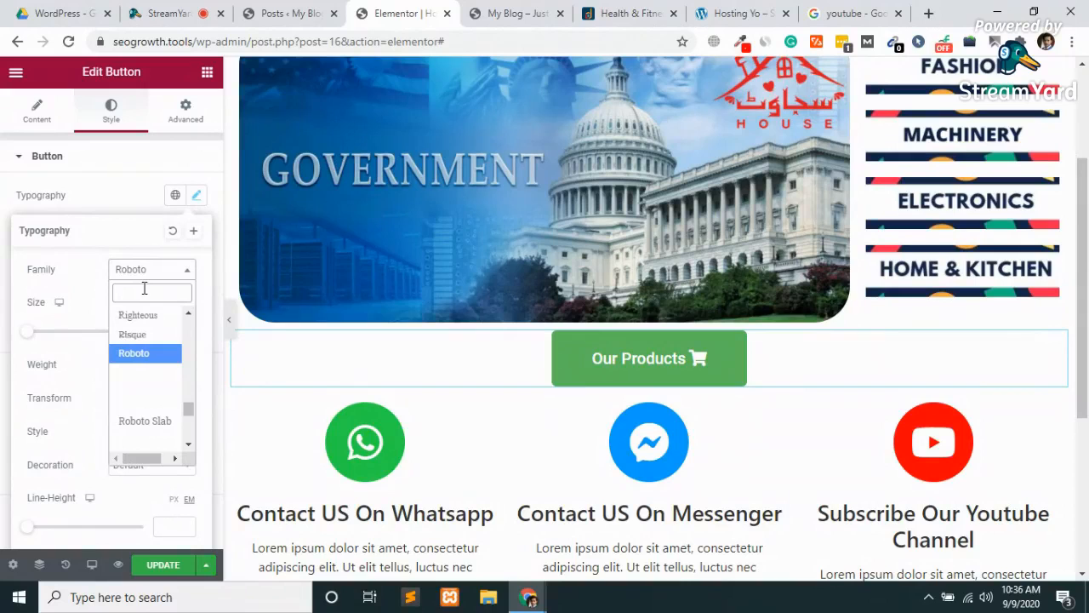
pyautogui.write('helv')
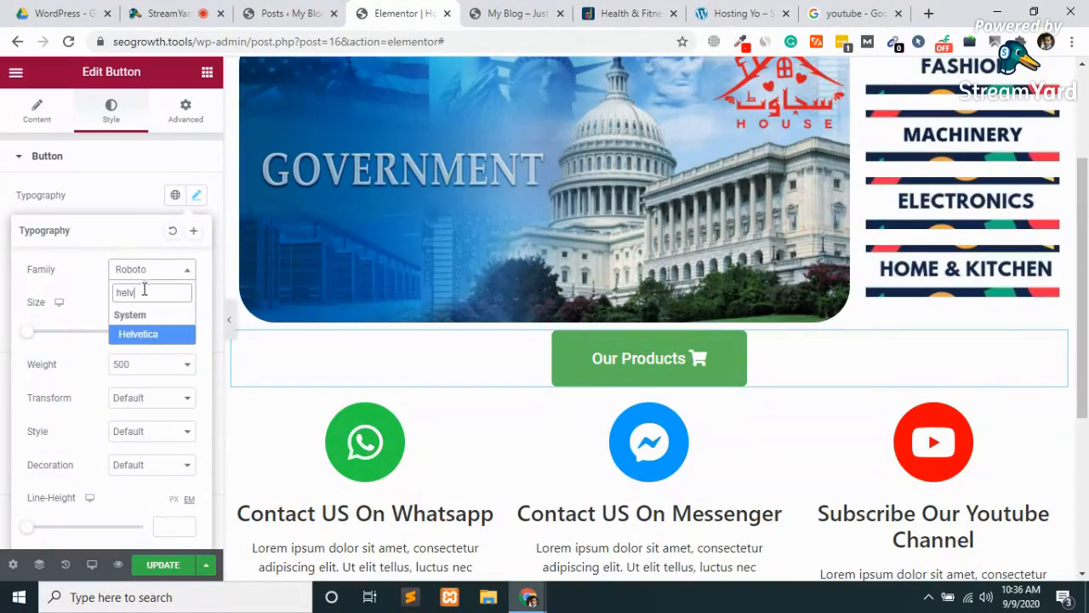
pyautogui.click(139, 336)
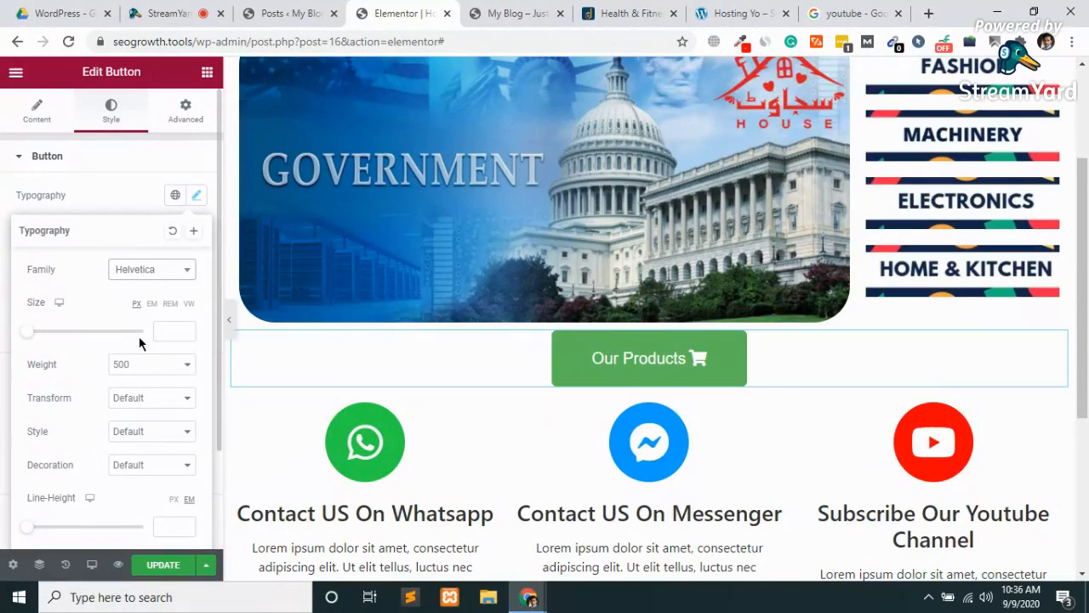
pyautogui.moveTo(29, 333)
pyautogui.mouseDown()
pyautogui.moveTo(54, 334)
pyautogui.moveTo(45, 338)
pyautogui.mouseUp()
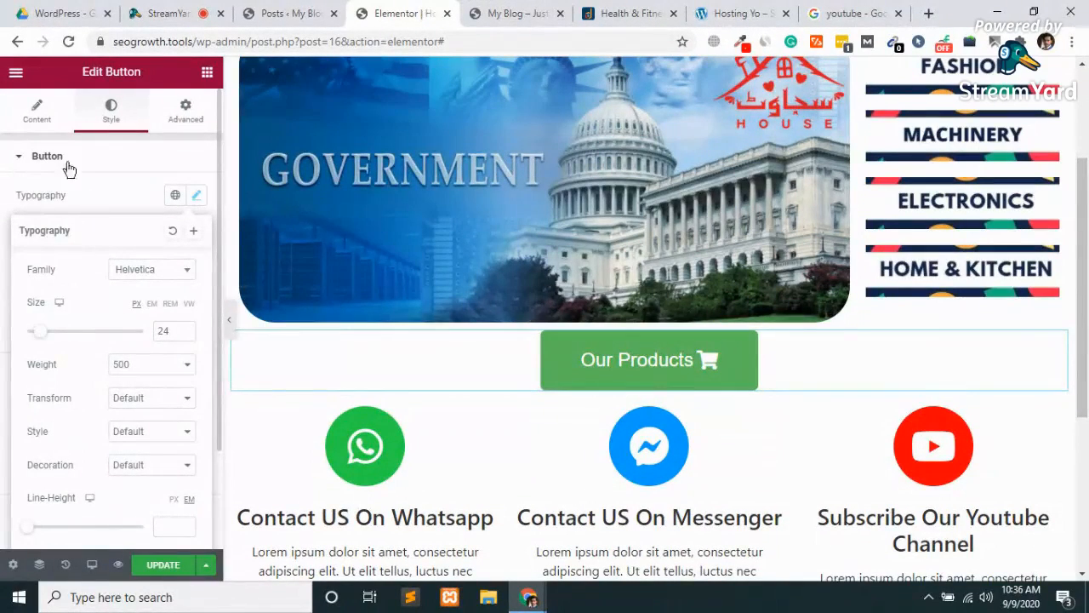
pyautogui.click(91, 195)
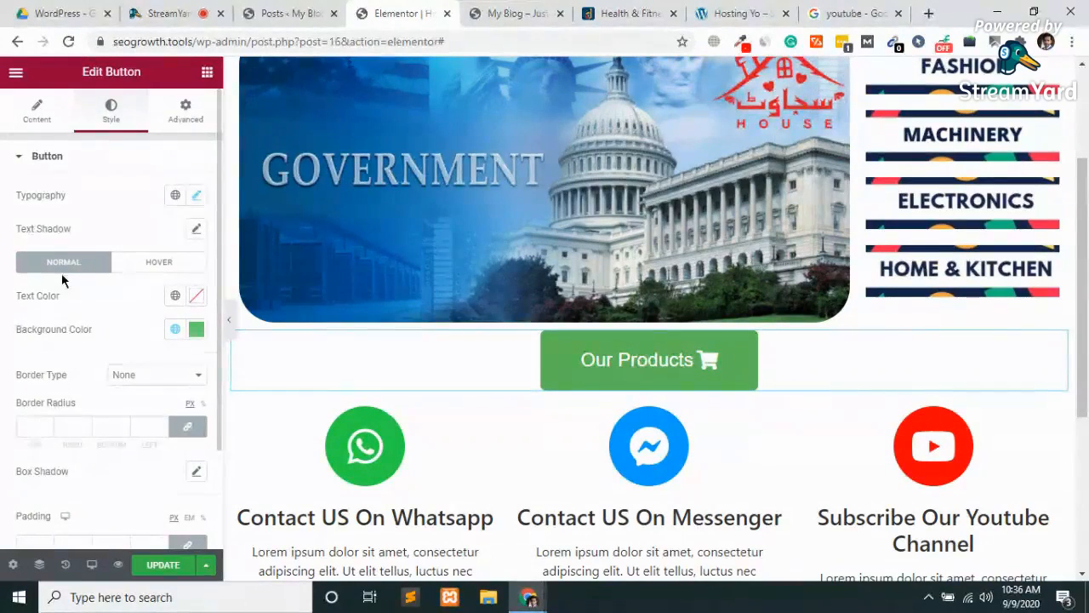
# Try a text shadow with a horizontal offset of -71 on the Our Products button and reset it
pyautogui.scroll(-1, 62, 273)
pyautogui.scroll(-1, 62, 273)
pyautogui.scroll(2, 61, 273)
pyautogui.click(197, 230)
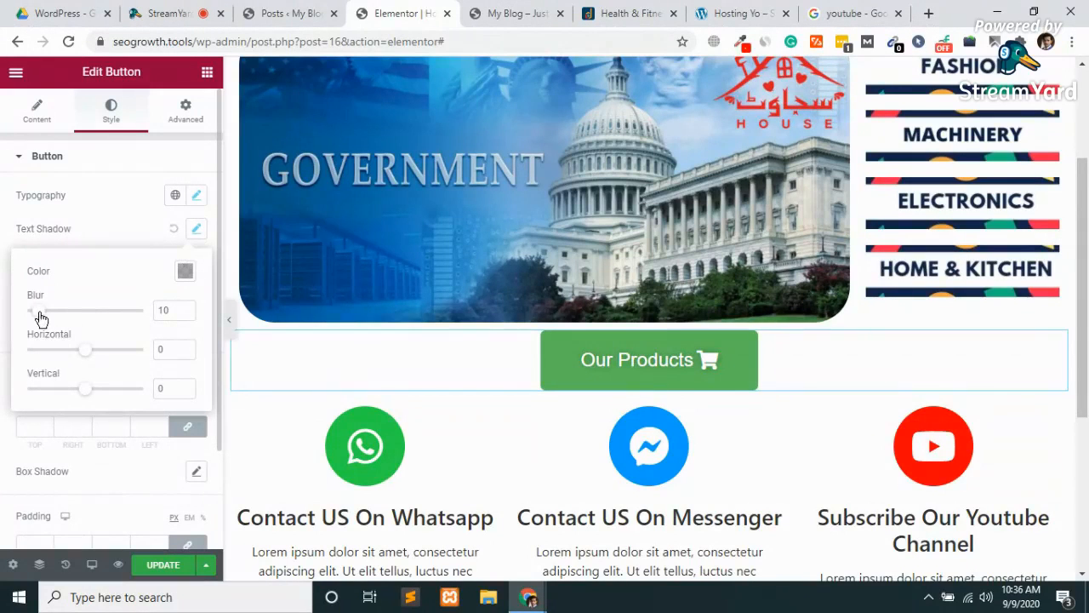
pyautogui.moveTo(83, 345); pyautogui.dragTo(43, 350)
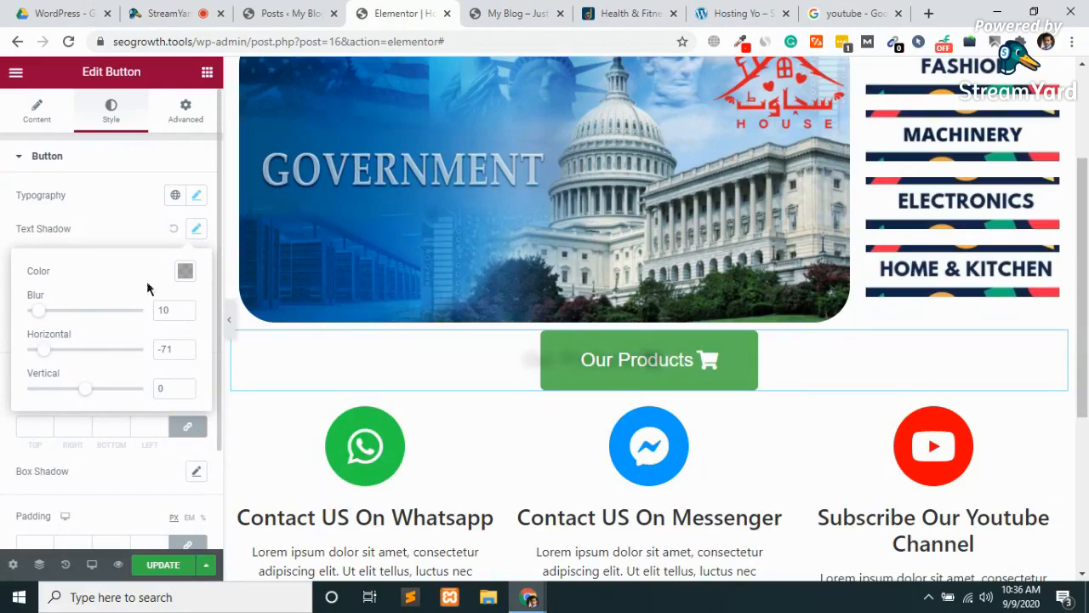
pyautogui.click(174, 231)
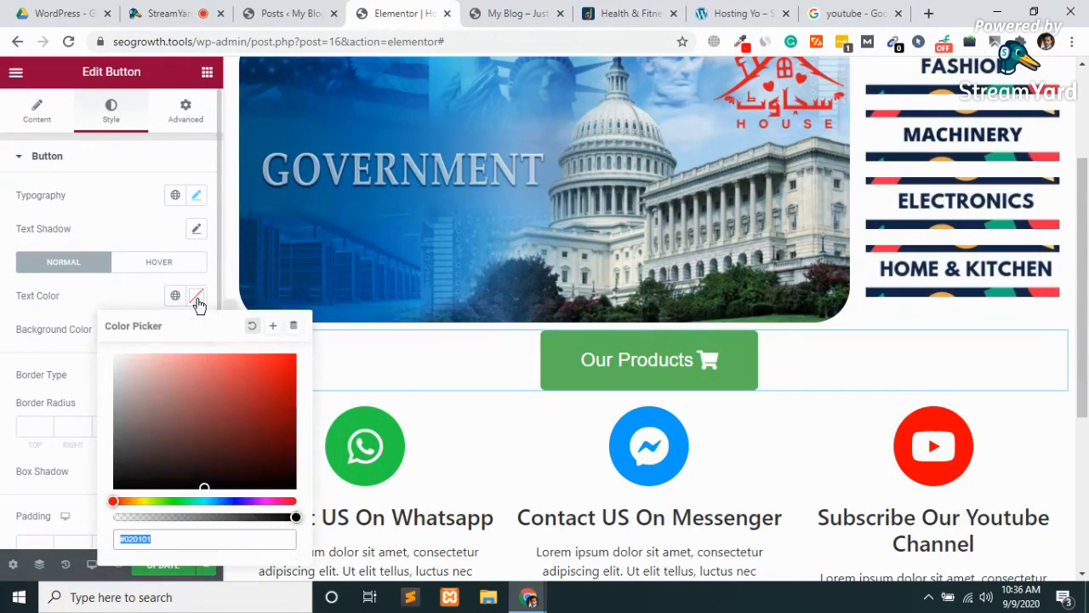
# Set the Our Products button's normal text color to black, #000000
pyautogui.moveTo(202, 483); pyautogui.dragTo(114, 488)
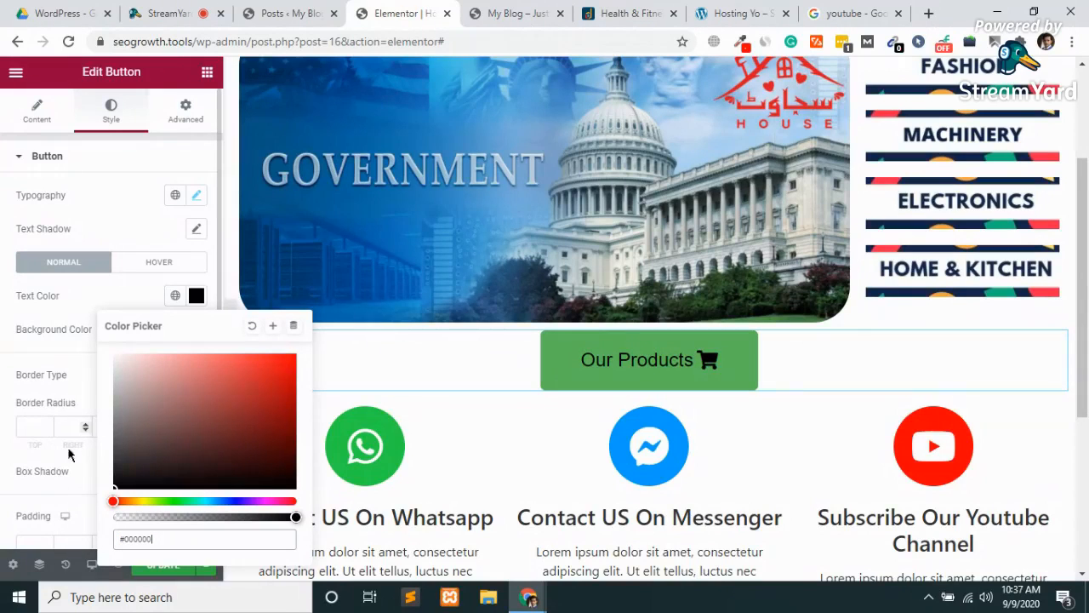
pyautogui.click(63, 295)
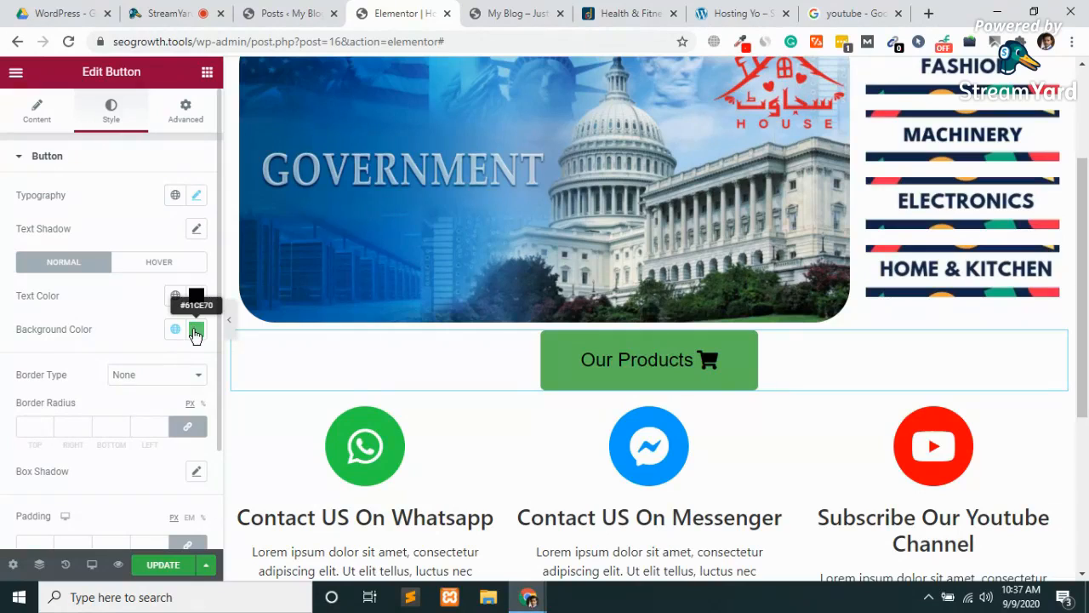
# Set the Our Products button's hover text color to bright cyan, #00EEFF
pyautogui.click(157, 266)
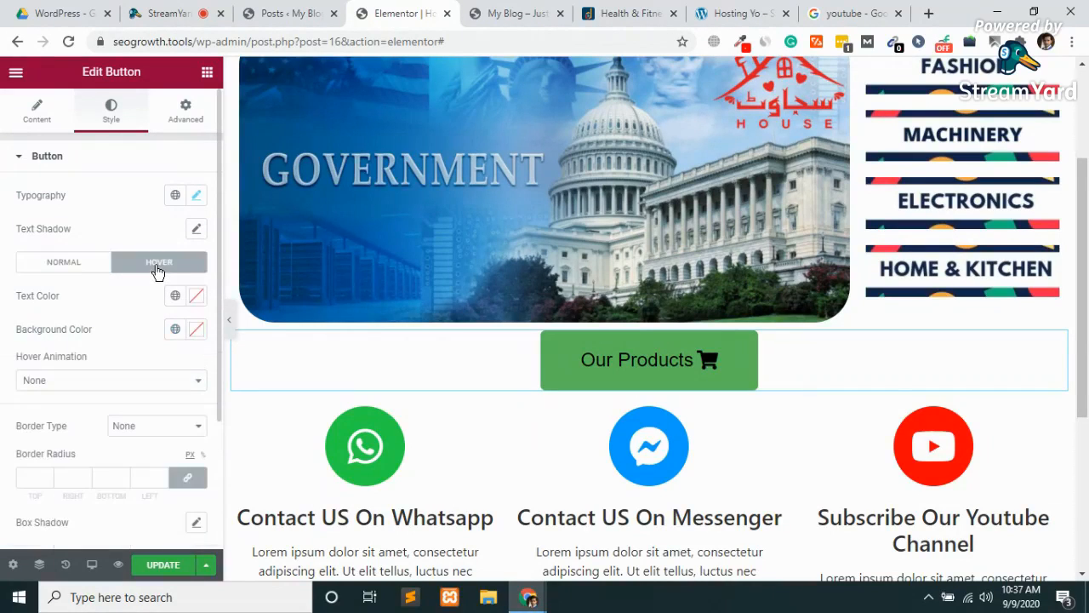
pyautogui.click(195, 298)
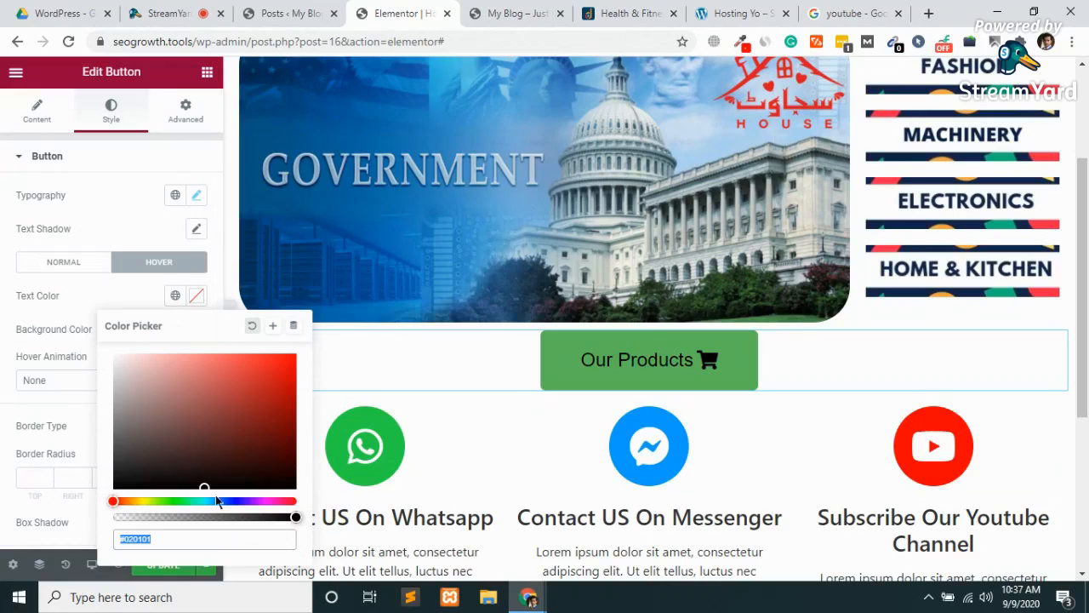
pyautogui.write('#E30F0F')
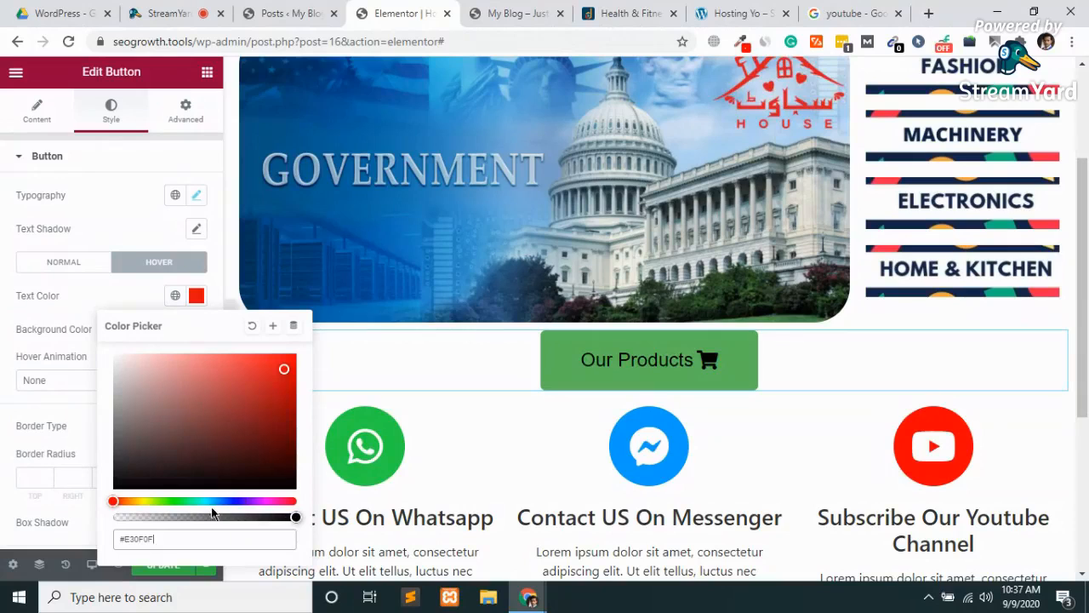
pyautogui.click(129, 502)
pyautogui.moveTo(162, 502)
pyautogui.mouseDown()
pyautogui.moveTo(218, 502)
pyautogui.moveTo(119, 502)
pyautogui.moveTo(276, 502)
pyautogui.moveTo(206, 502)
pyautogui.mouseUp()
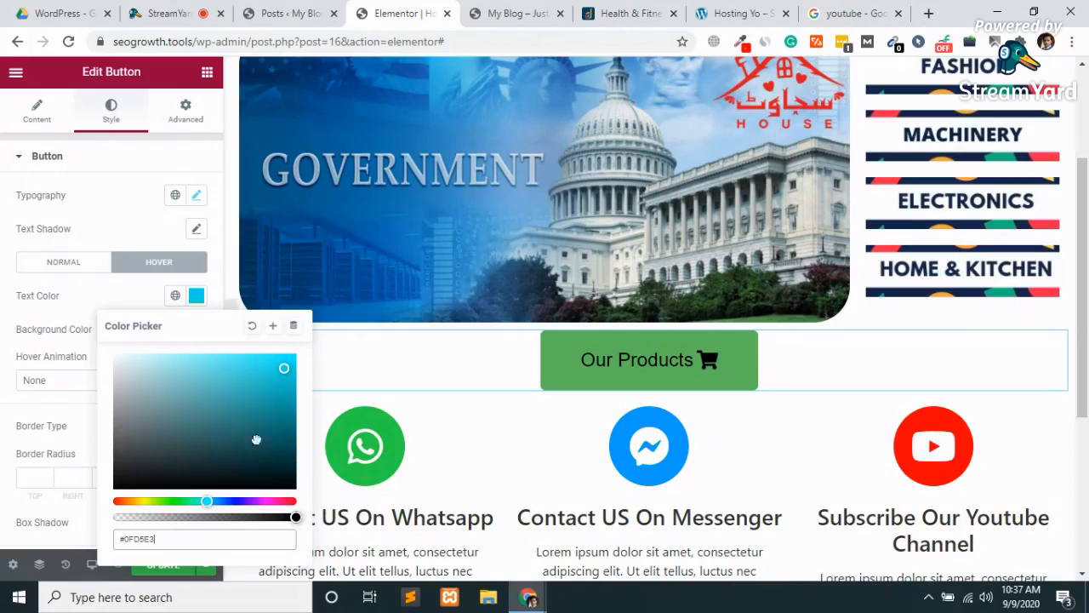
pyautogui.moveTo(284, 368); pyautogui.dragTo(311, 340)
# Sample white from the editor page with the browser's eyedropper extension to copy the color code #FFFFFF
pyautogui.click(861, 7)
pyautogui.click(496, 7)
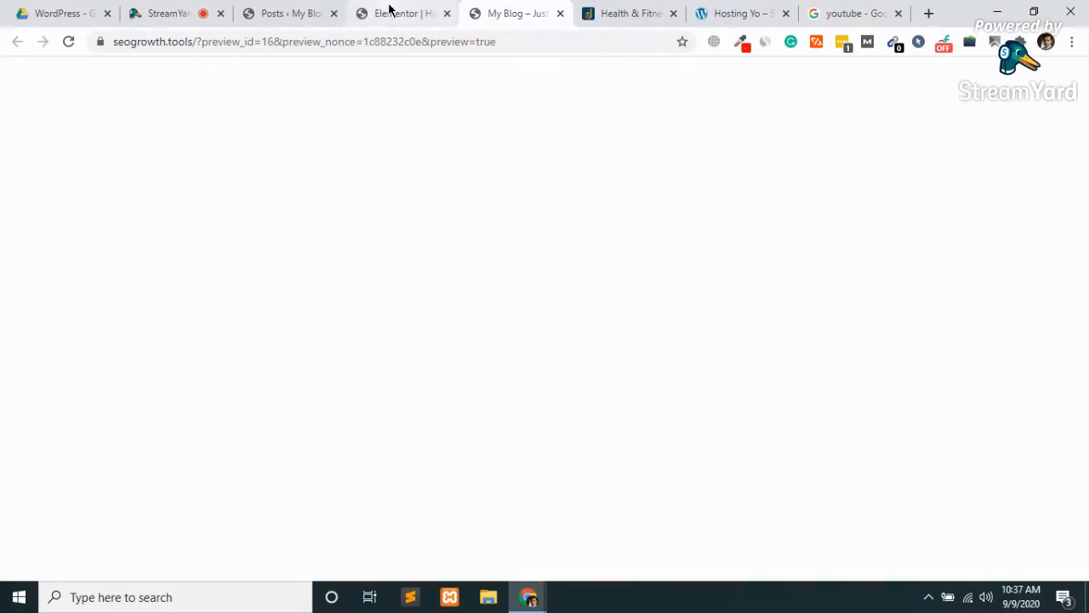
pyautogui.click(393, 8)
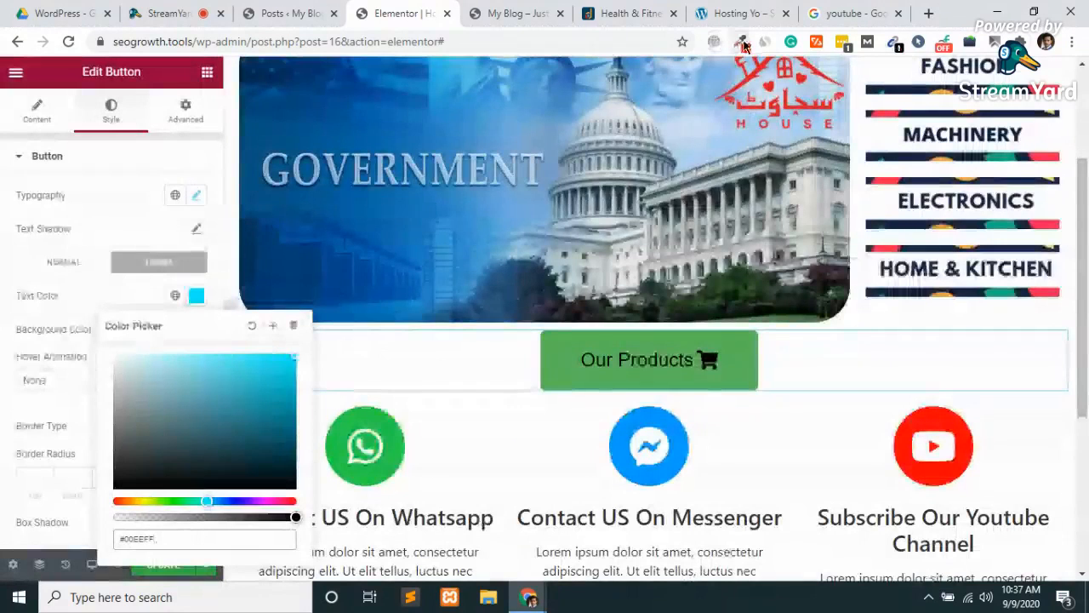
pyautogui.click(741, 41)
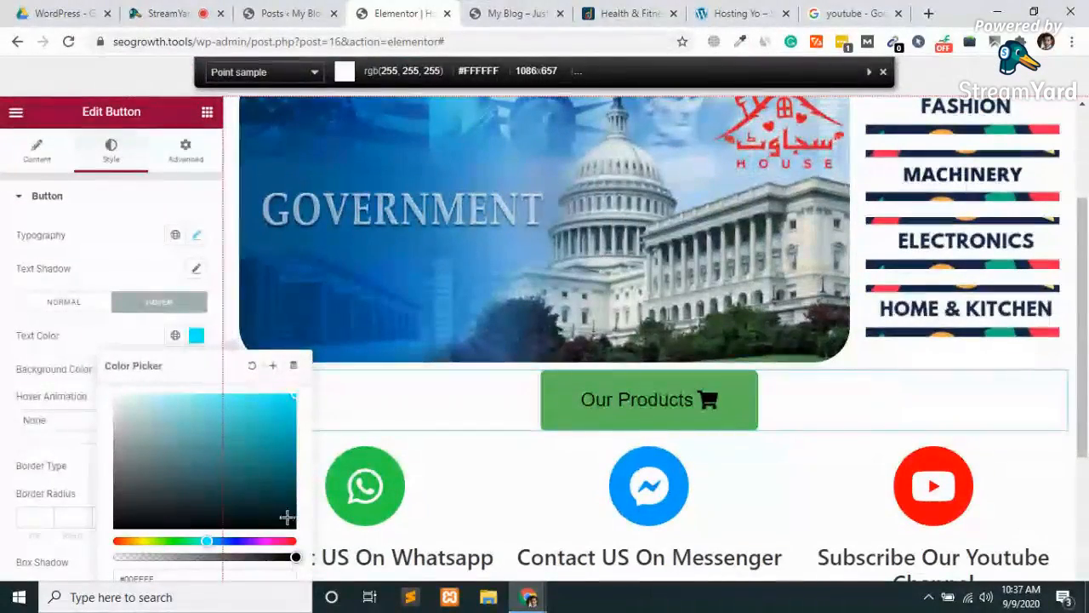
pyautogui.click(84, 375)
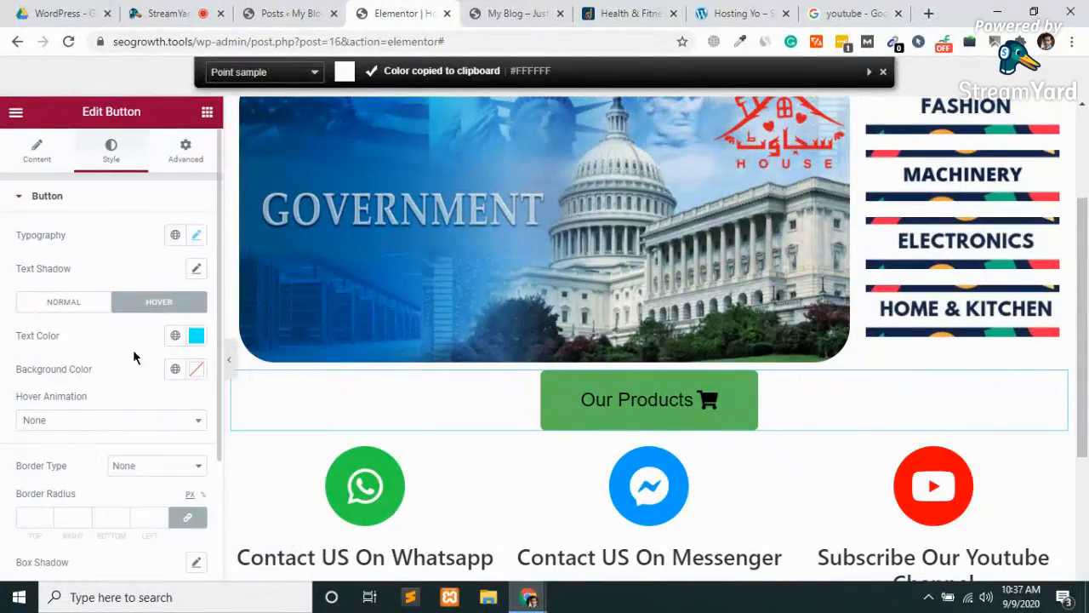
# Set the Our Products button's hover text color to white, #FFFFFF, using the copied color code
pyautogui.click(174, 368)
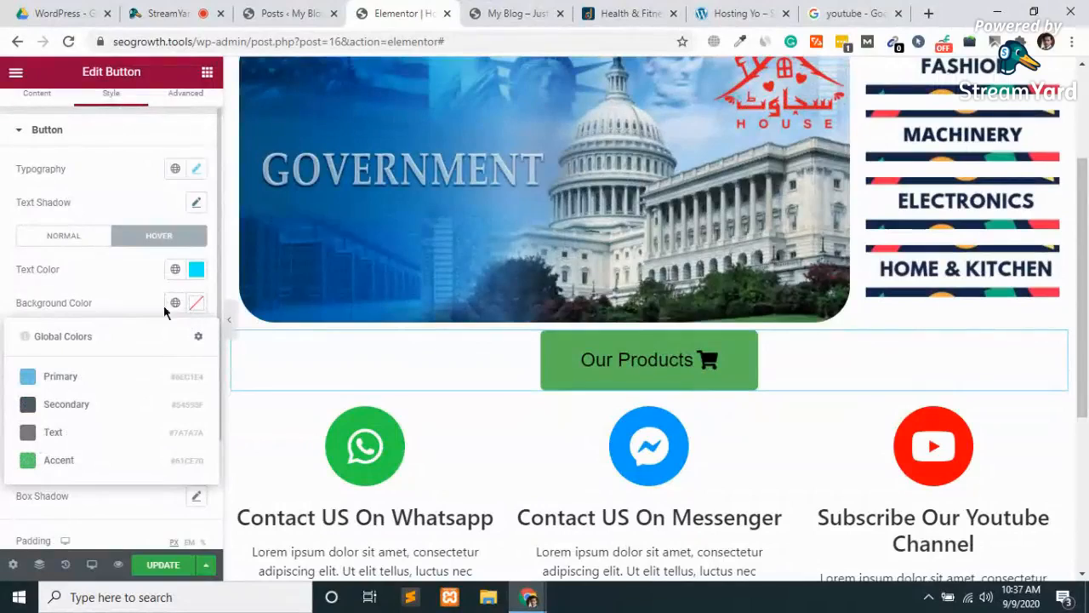
pyautogui.click(197, 269)
pyautogui.click(153, 510)
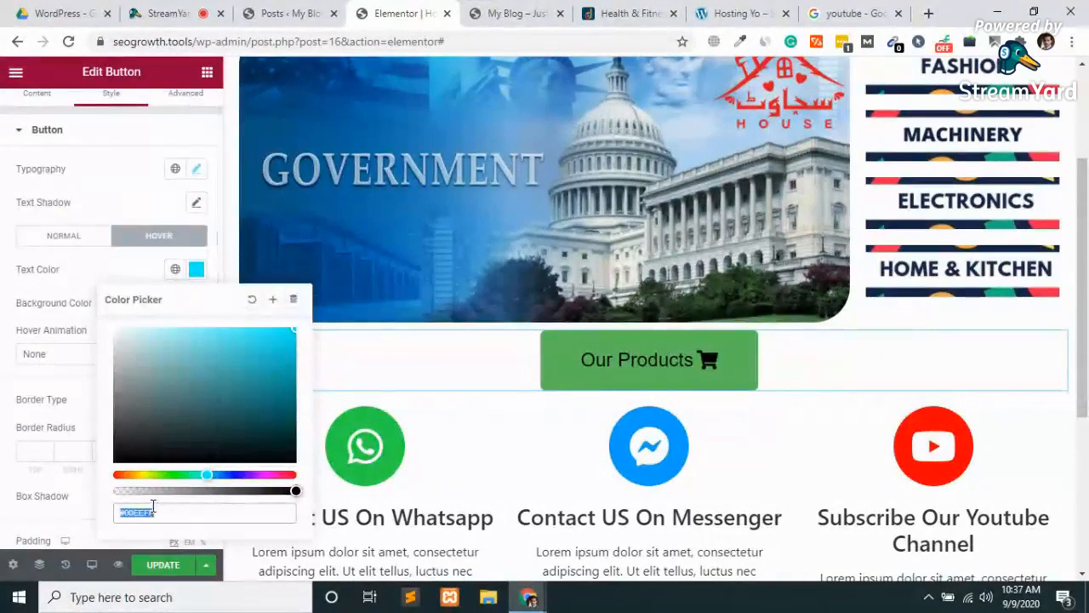
pyautogui.hotkey('ctrl', 'v')
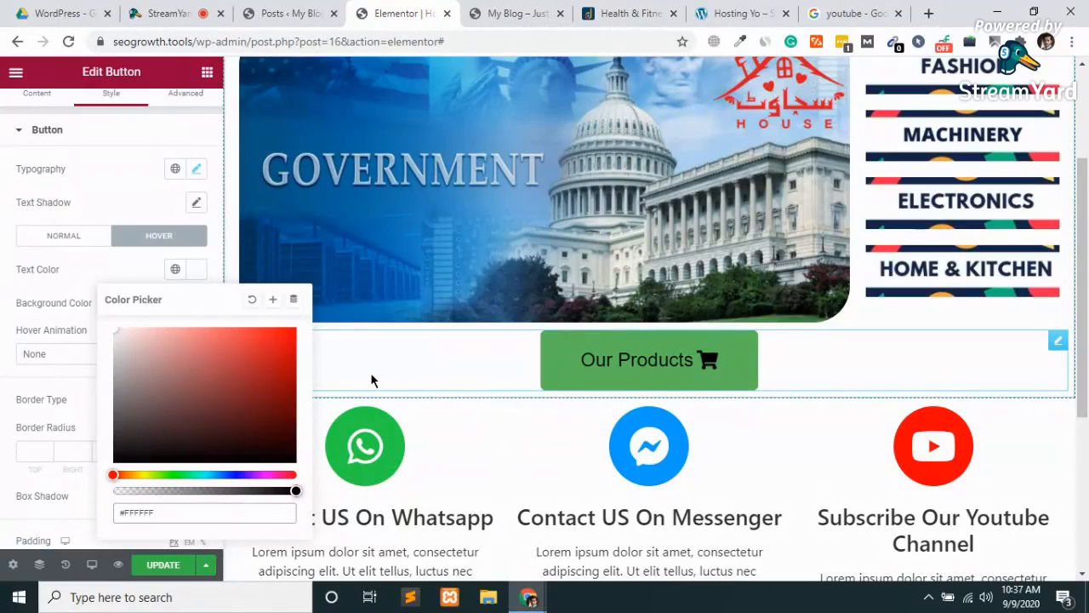
pyautogui.click(193, 270)
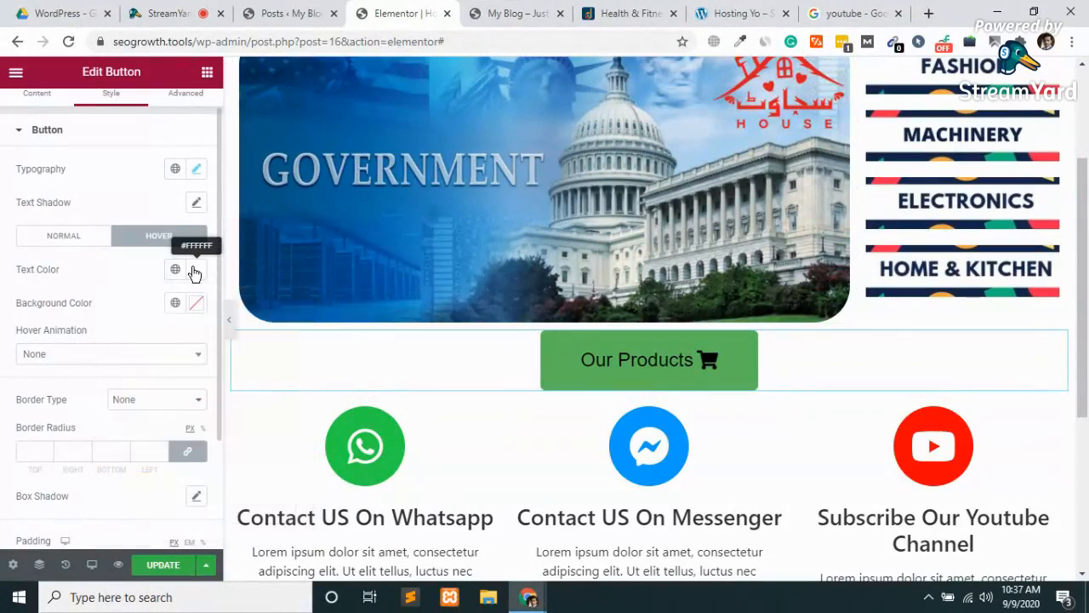
# Set the Our Products button's hover background color to black, #000000, and update the page
pyautogui.click(195, 305)
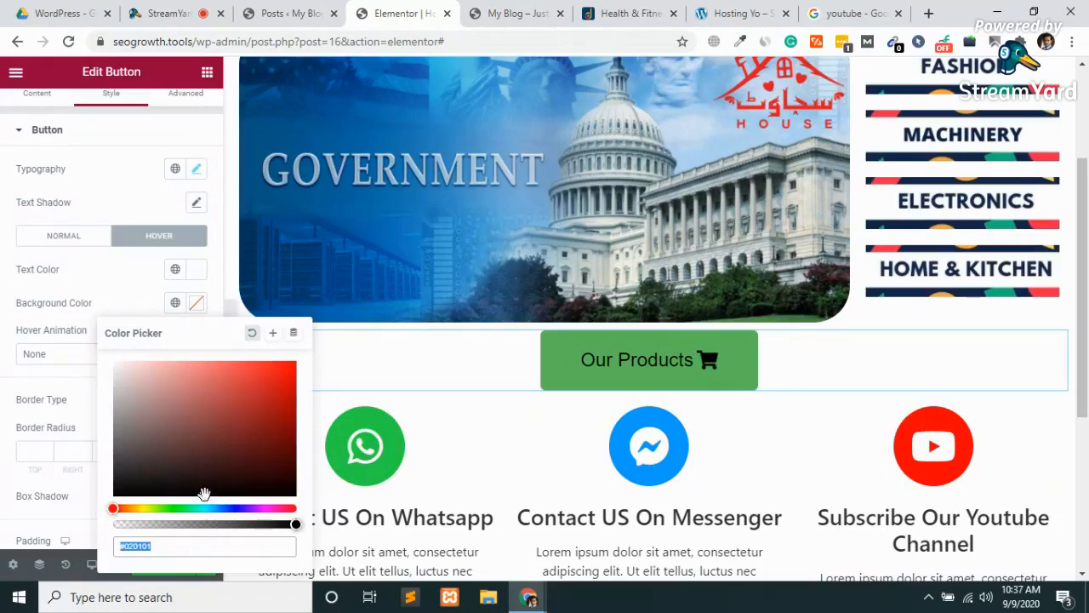
pyautogui.moveTo(202, 495); pyautogui.dragTo(93, 510)
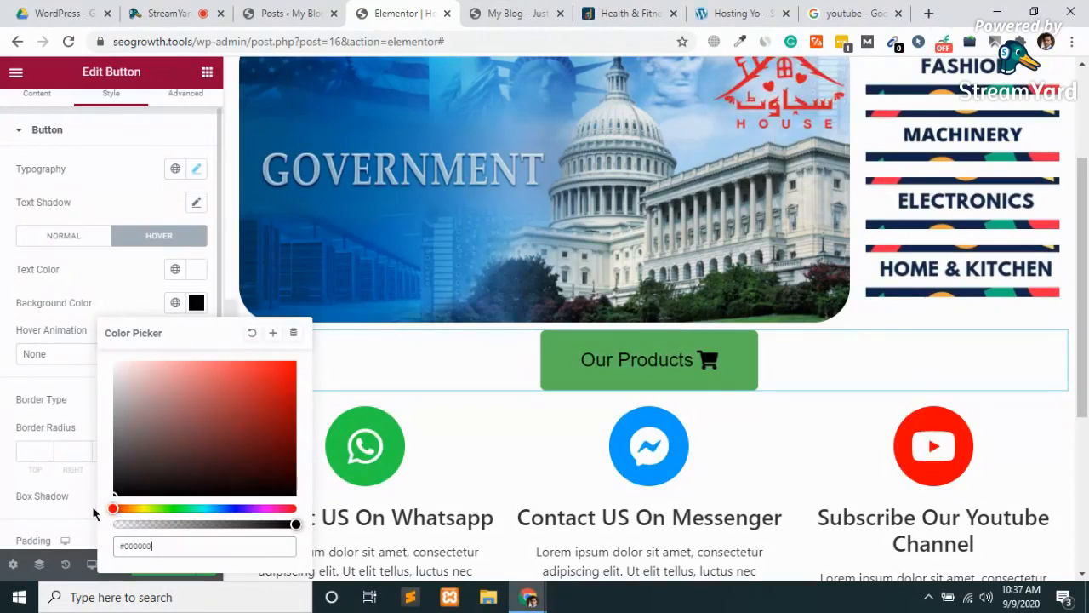
pyautogui.click(61, 370)
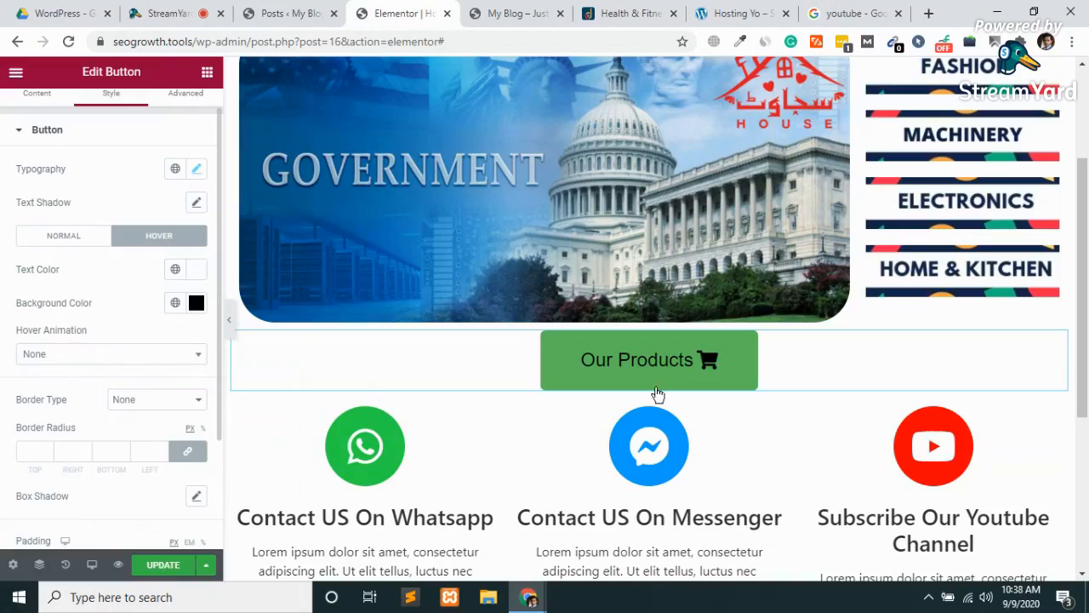
pyautogui.click(159, 566)
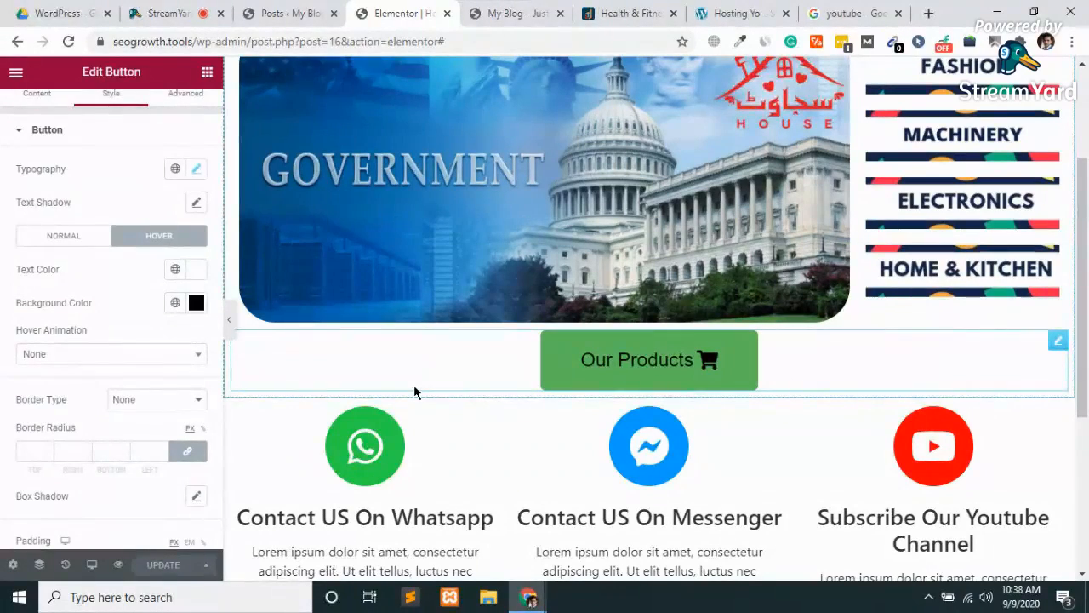
# Try a Pages widget in a new section below the contact columns and delete that section
pyautogui.scroll(1, 142, 239)
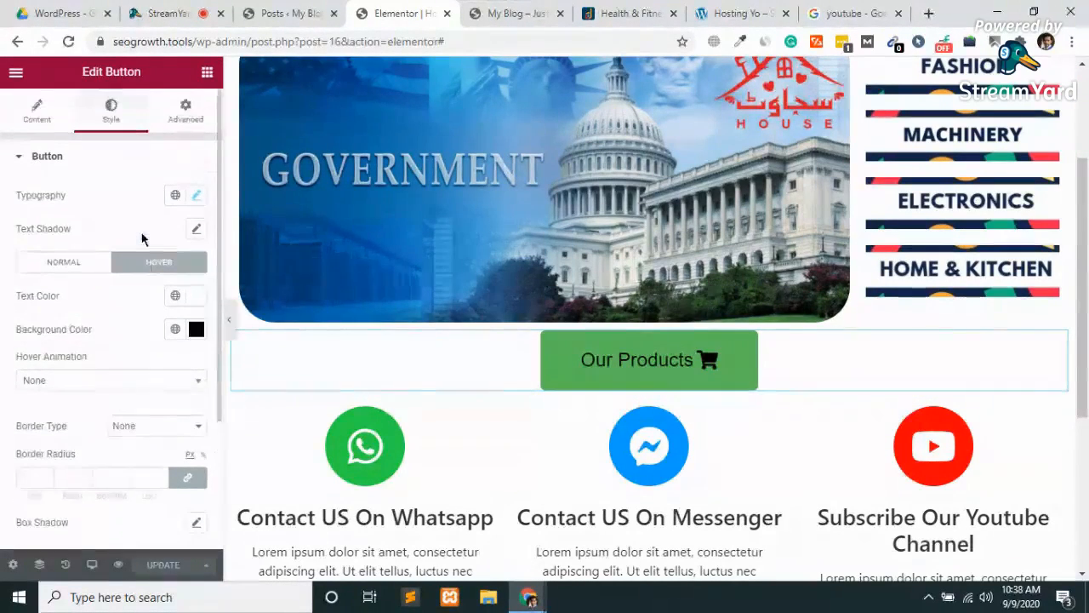
pyautogui.click(207, 75)
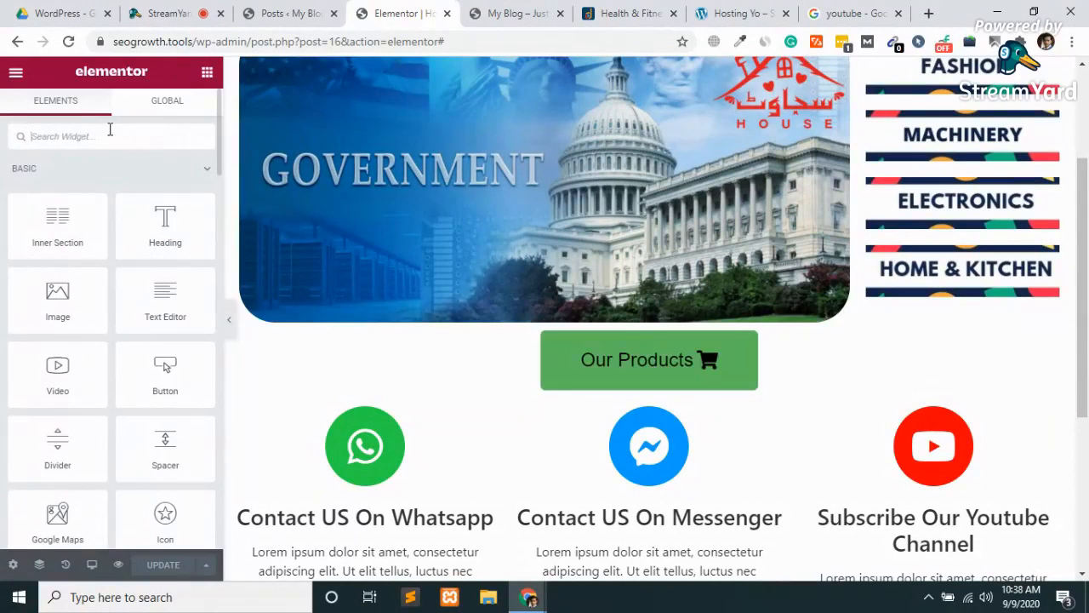
pyautogui.write('page')
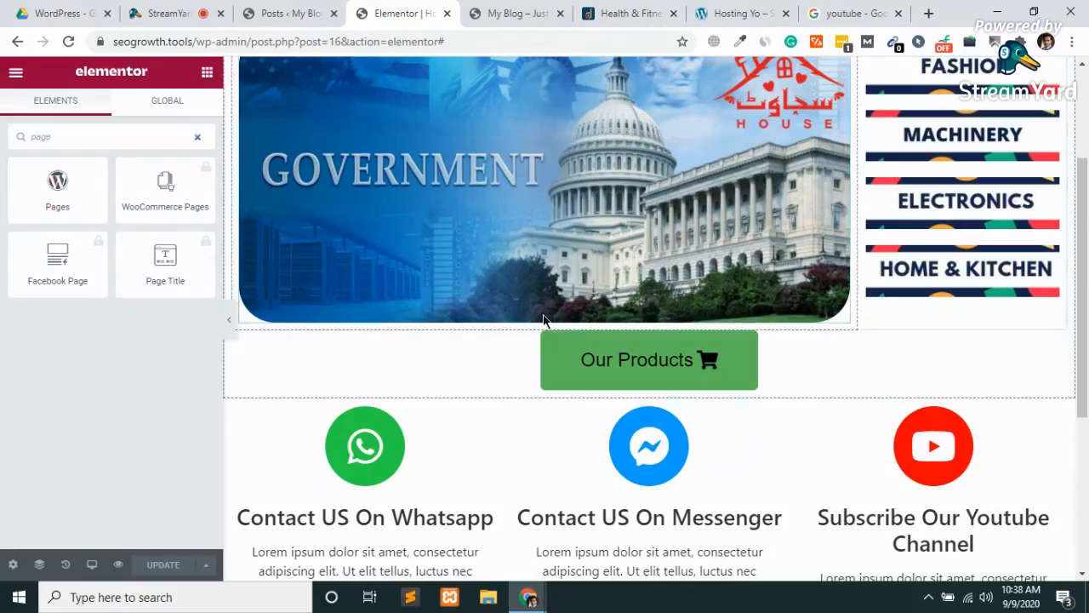
pyautogui.scroll(-2, 544, 320)
pyautogui.scroll(-4, 542, 314)
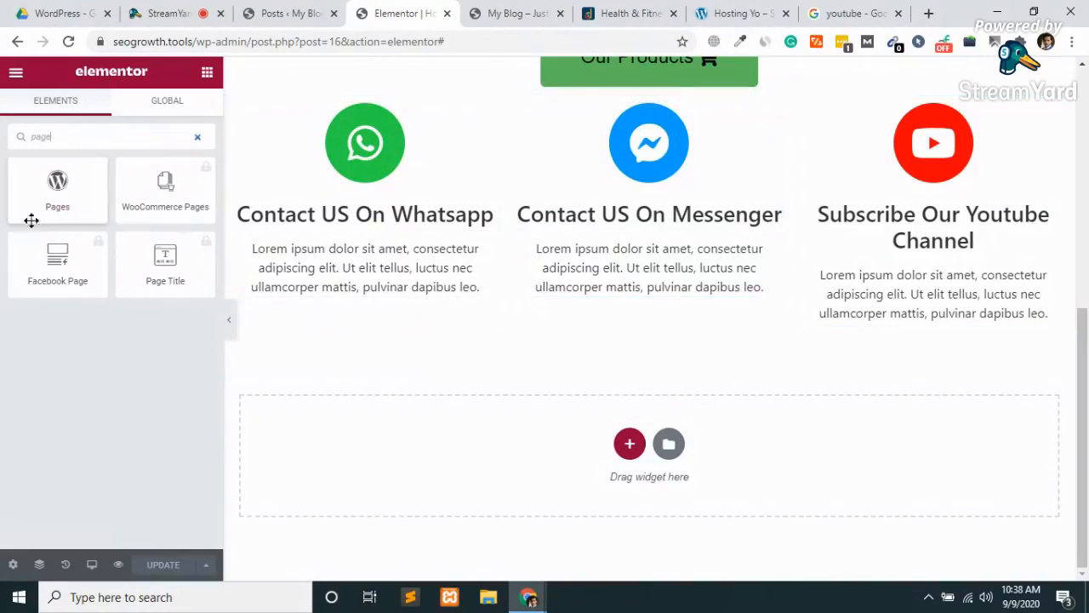
pyautogui.moveTo(45, 194); pyautogui.dragTo(622, 451)
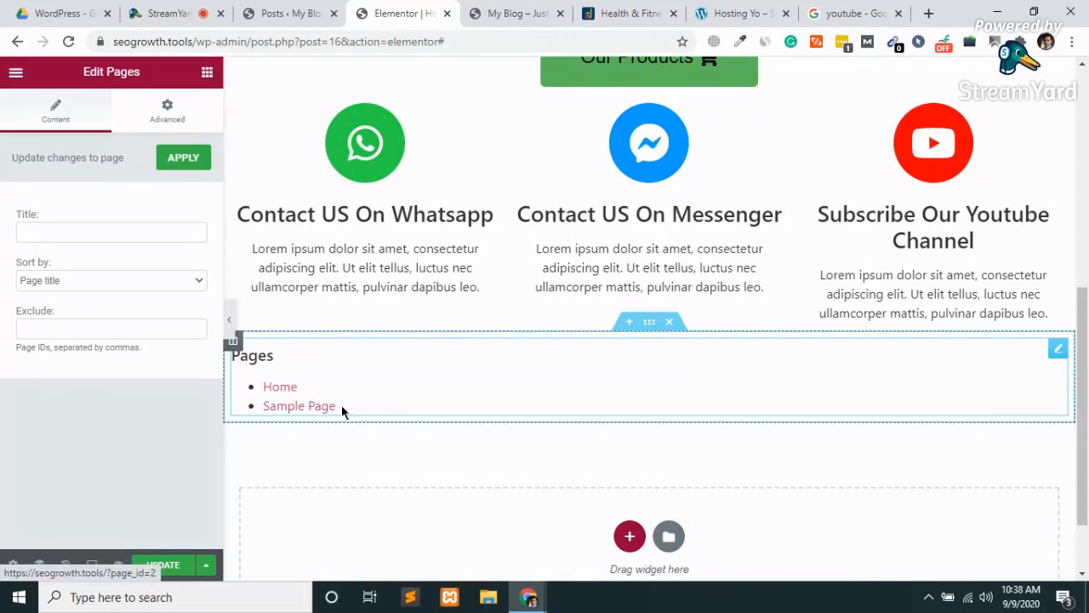
pyautogui.click(670, 322)
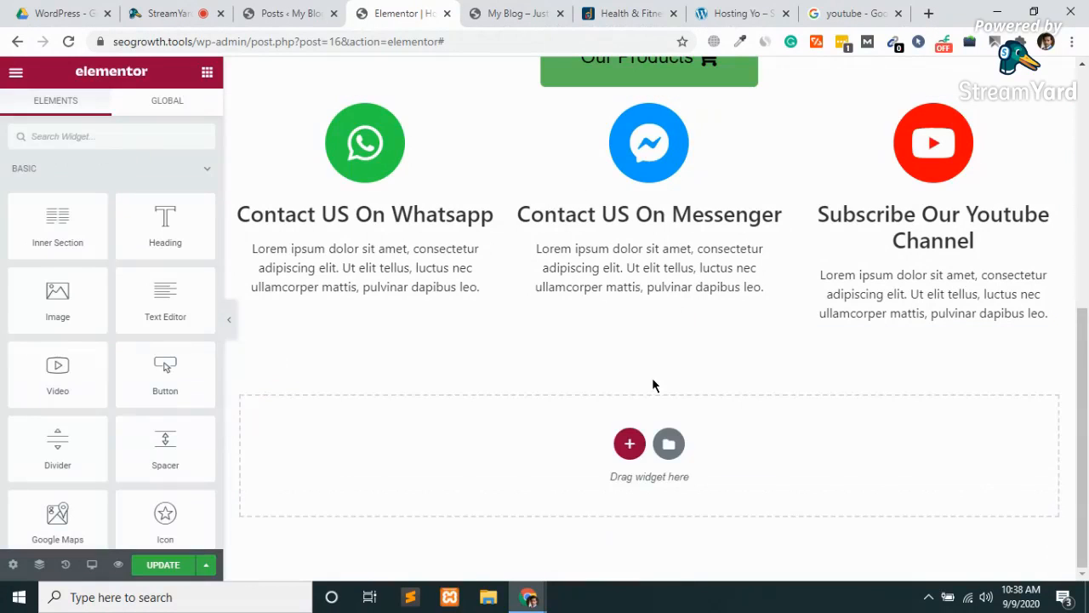
# Set the Our Products button's border radius to 39 px on all four corners
pyautogui.scroll(3, 652, 382)
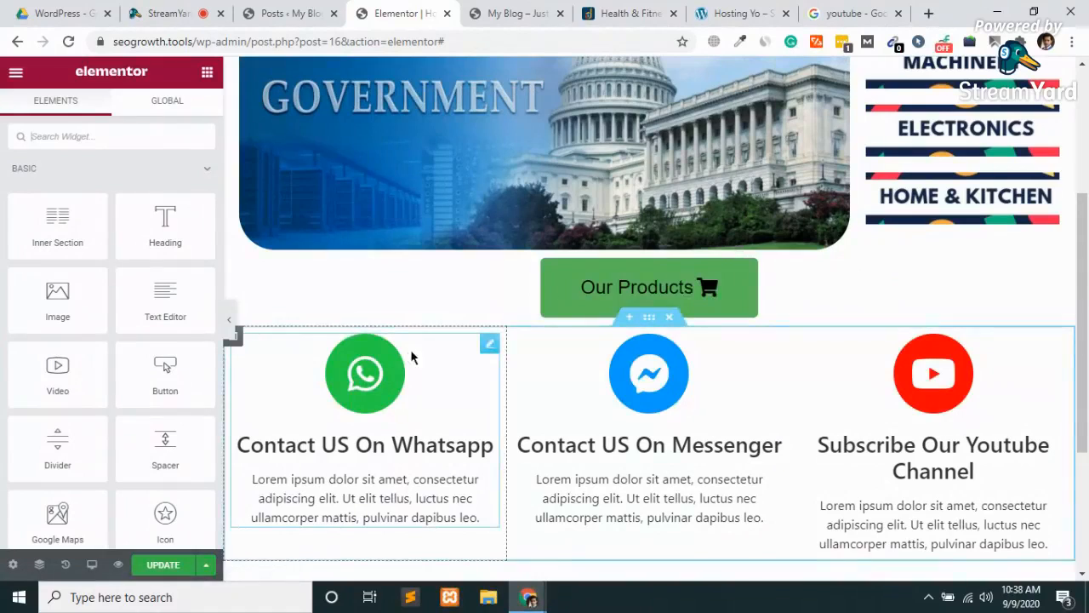
pyautogui.click(608, 303)
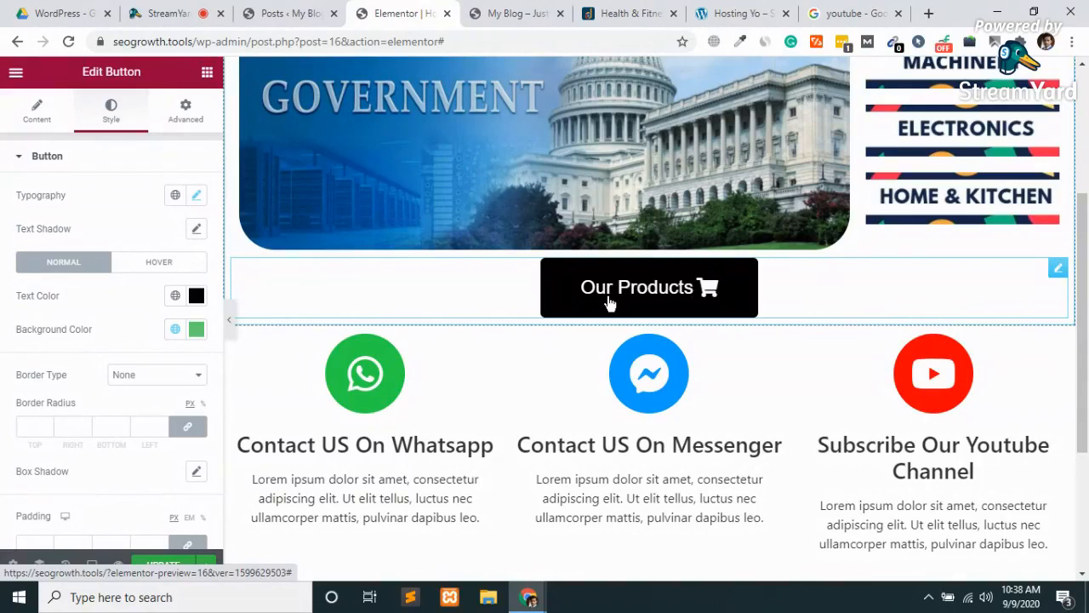
pyautogui.click(423, 289)
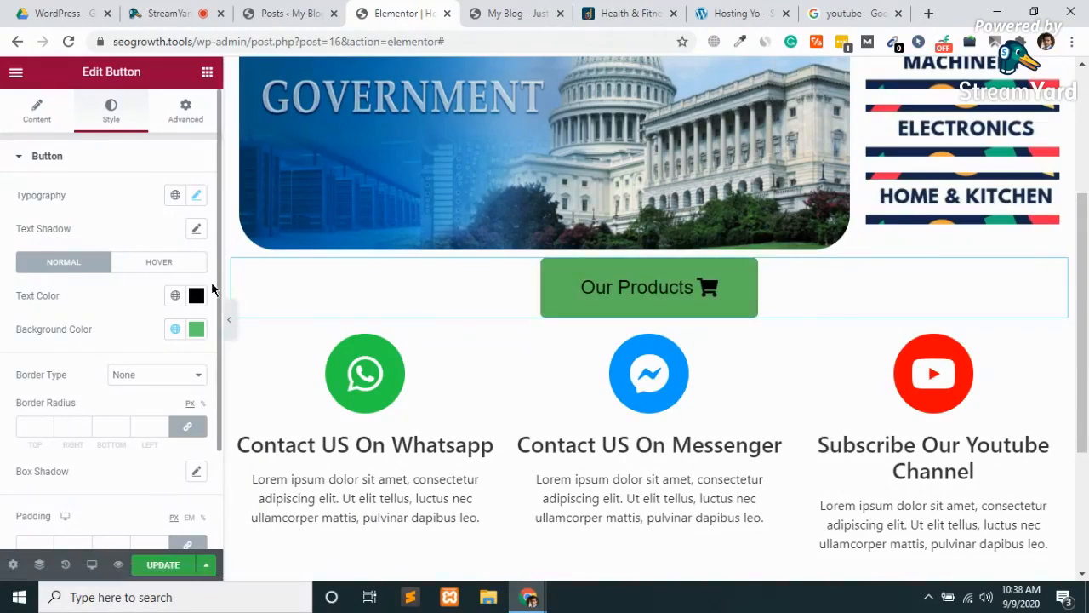
pyautogui.click(47, 425)
pyautogui.click(47, 425)
pyautogui.click(47, 425)
pyautogui.click(47, 426)
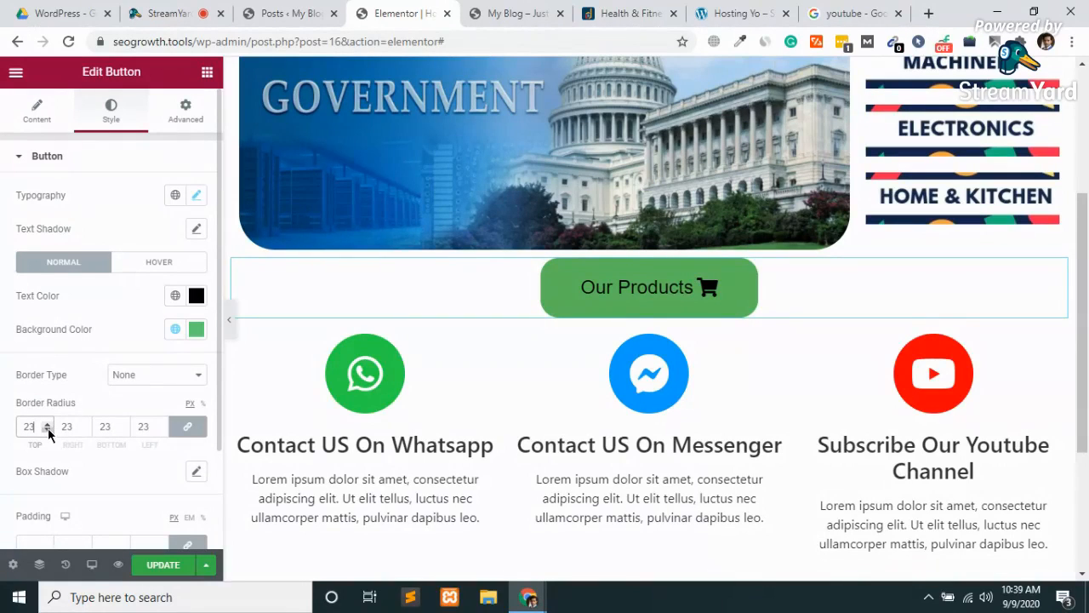
pyautogui.click(48, 429)
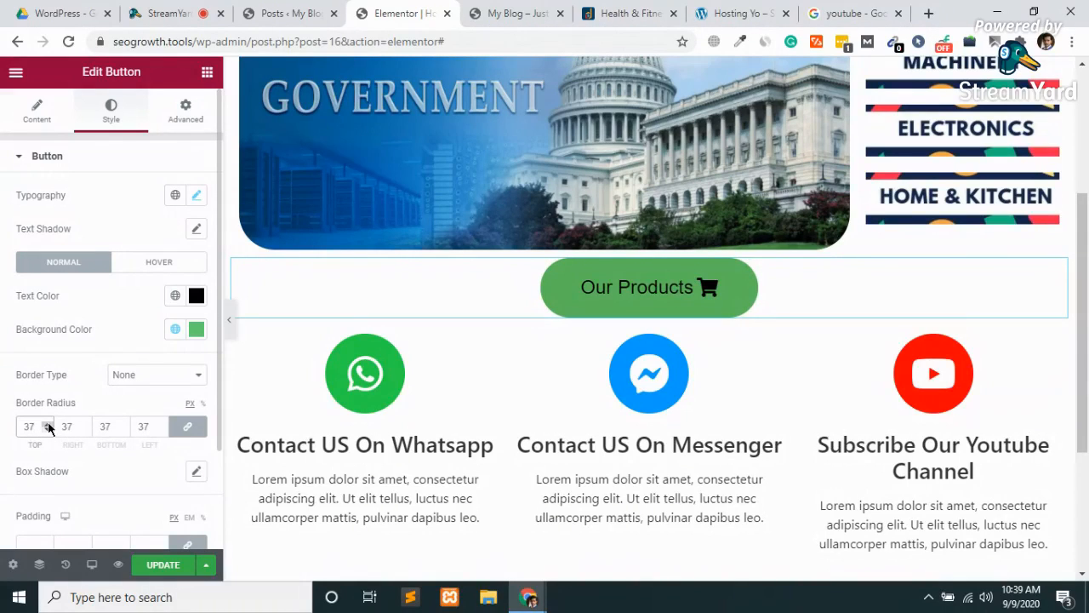
pyautogui.click(47, 425)
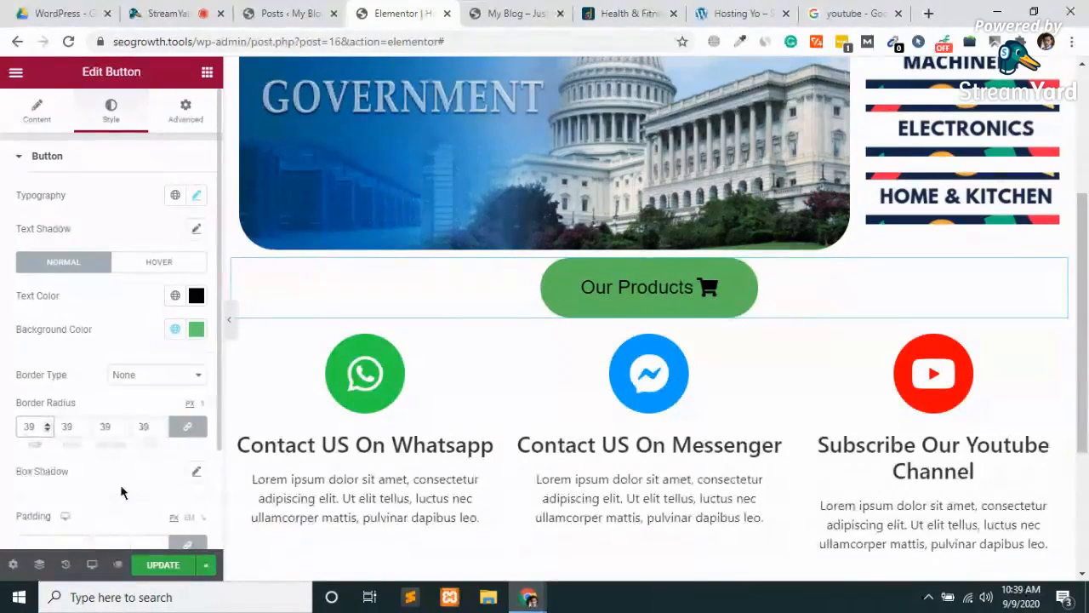
# Try the Fade In entrance animation from the motion effects on the Our Products button
pyautogui.scroll(-2, 120, 492)
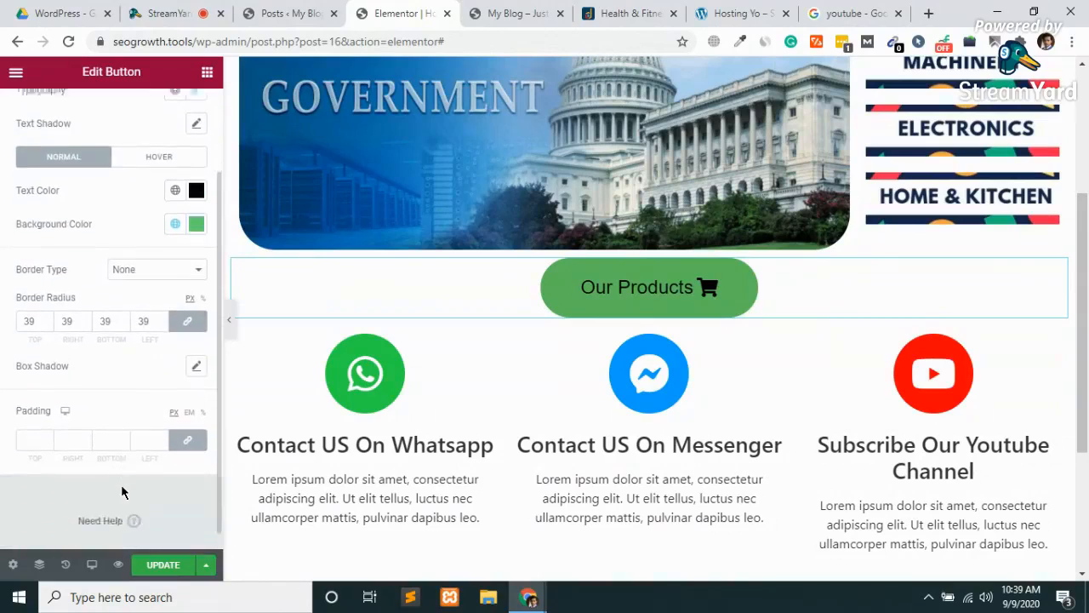
pyautogui.scroll(1, 120, 492)
pyautogui.scroll(-1, 121, 492)
pyautogui.scroll(2, 121, 492)
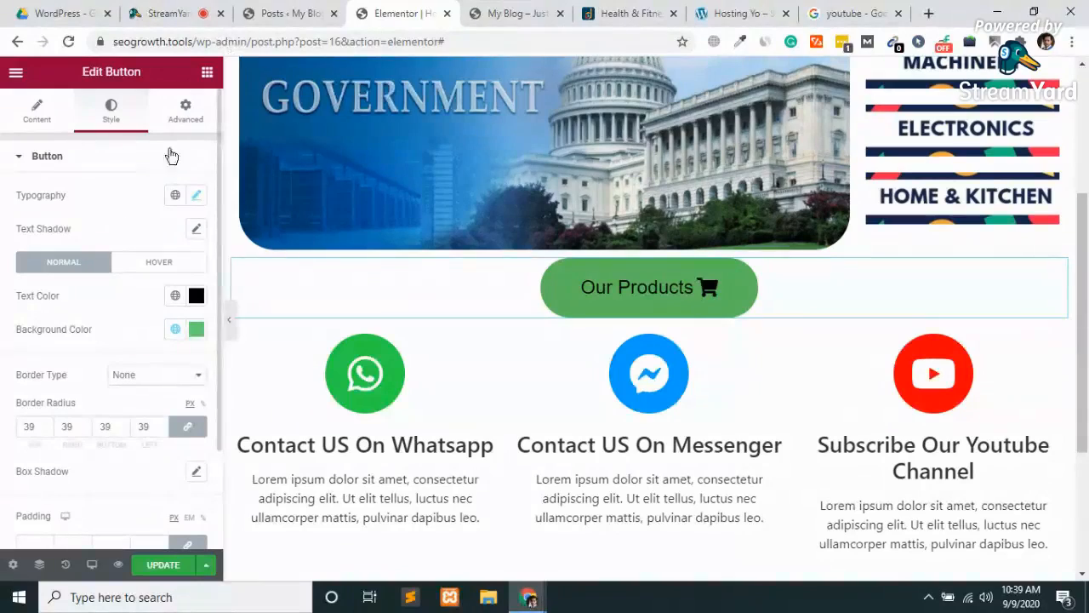
pyautogui.click(195, 118)
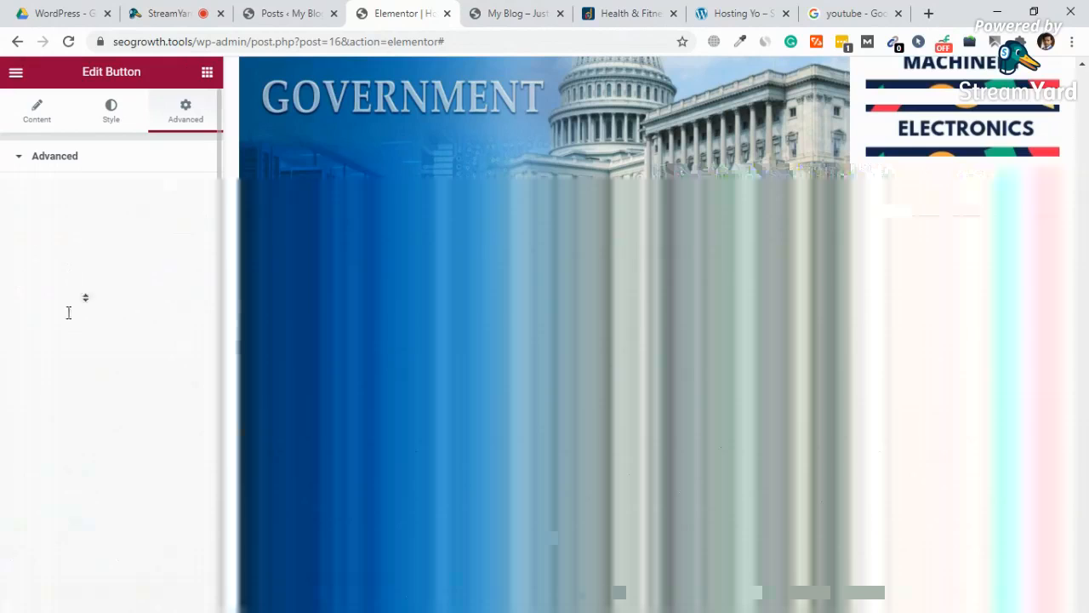
pyautogui.scroll(-3, 56, 330)
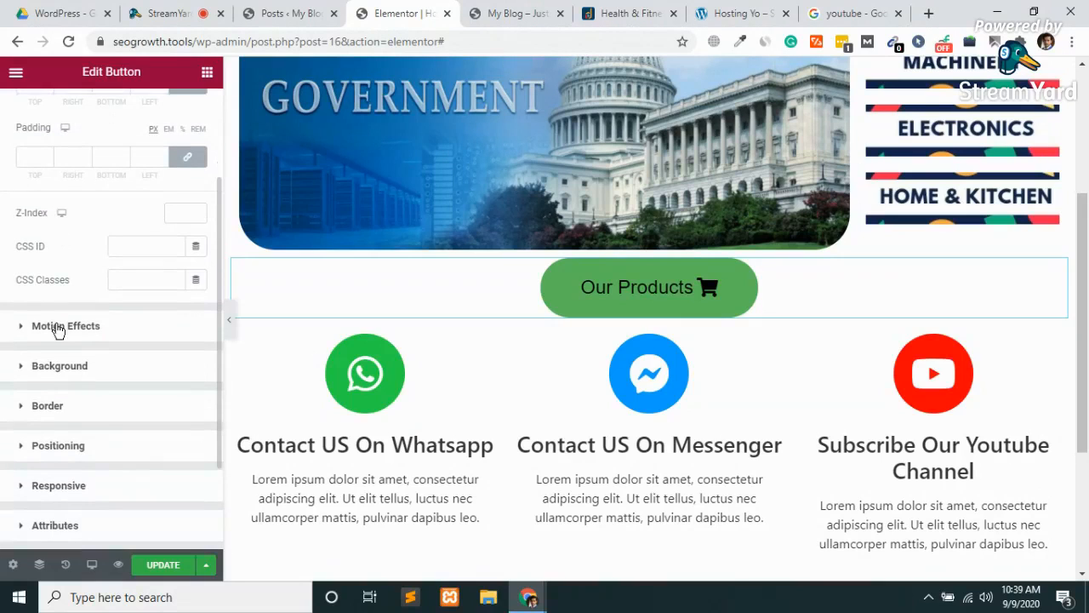
pyautogui.click(56, 329)
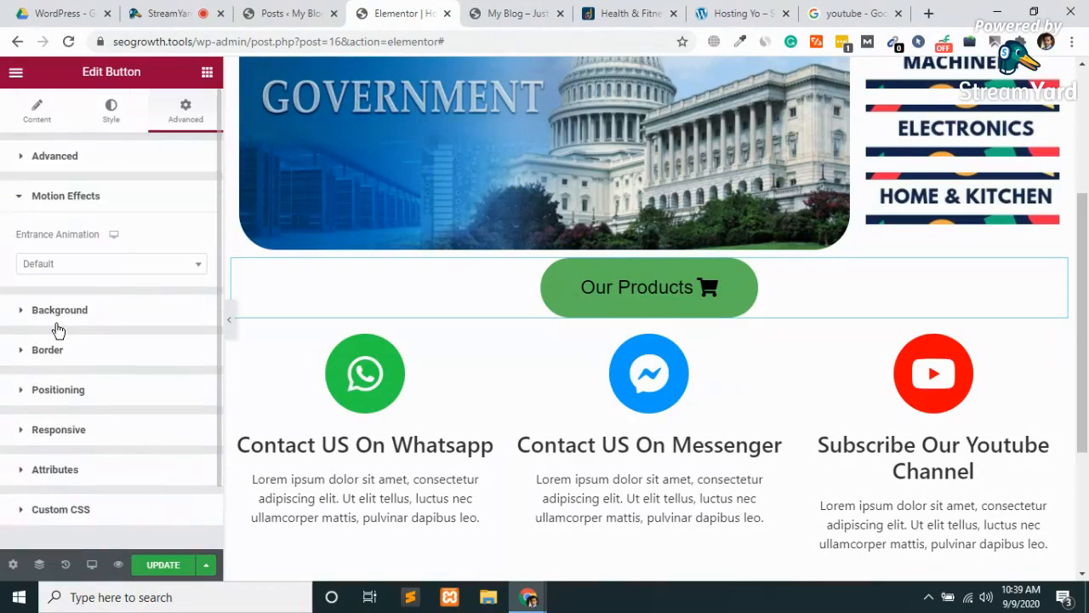
pyautogui.click(131, 270)
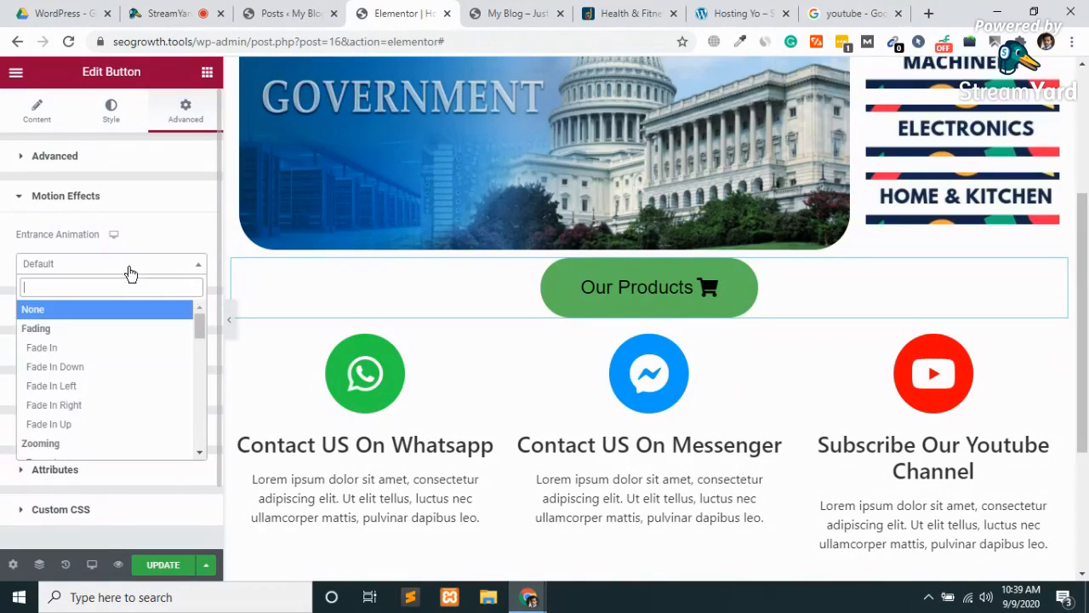
pyautogui.click(86, 348)
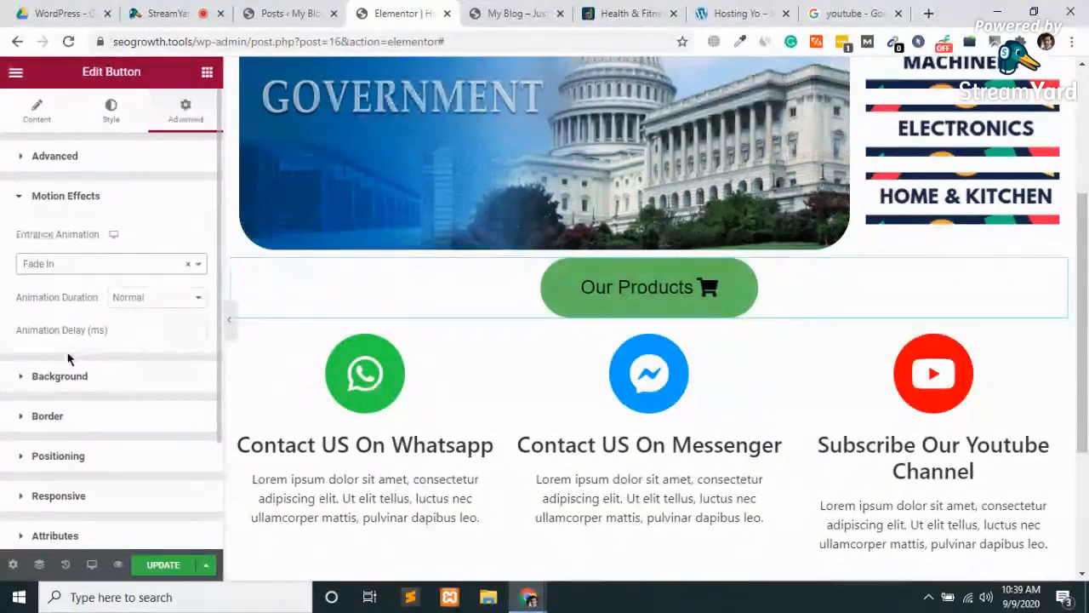
# Try the Fade In Down and Fade In Right entrance animations on the Our Products button
pyautogui.click(71, 266)
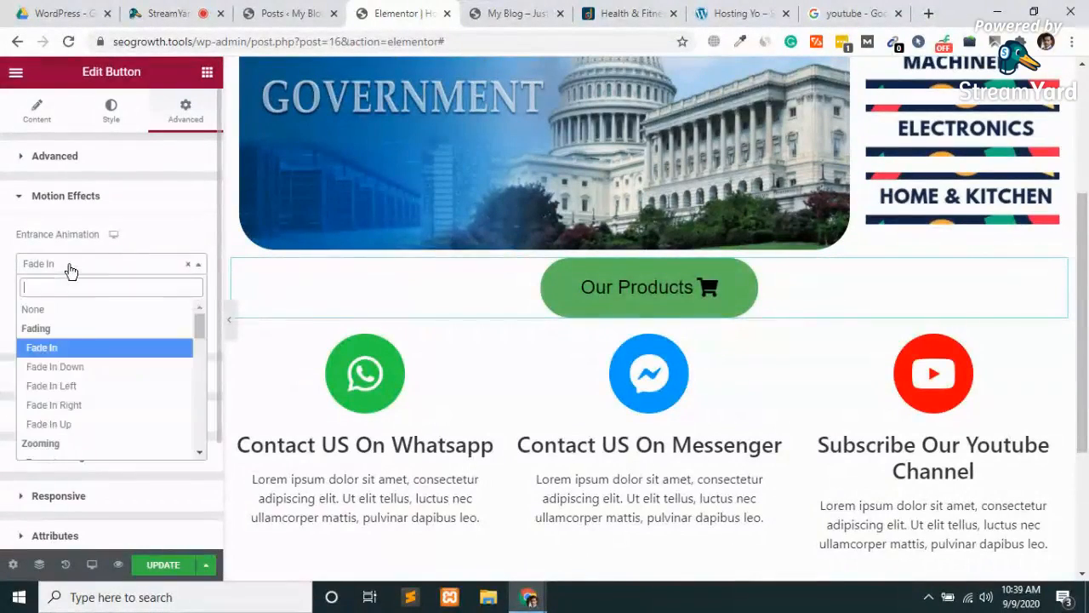
pyautogui.click(62, 372)
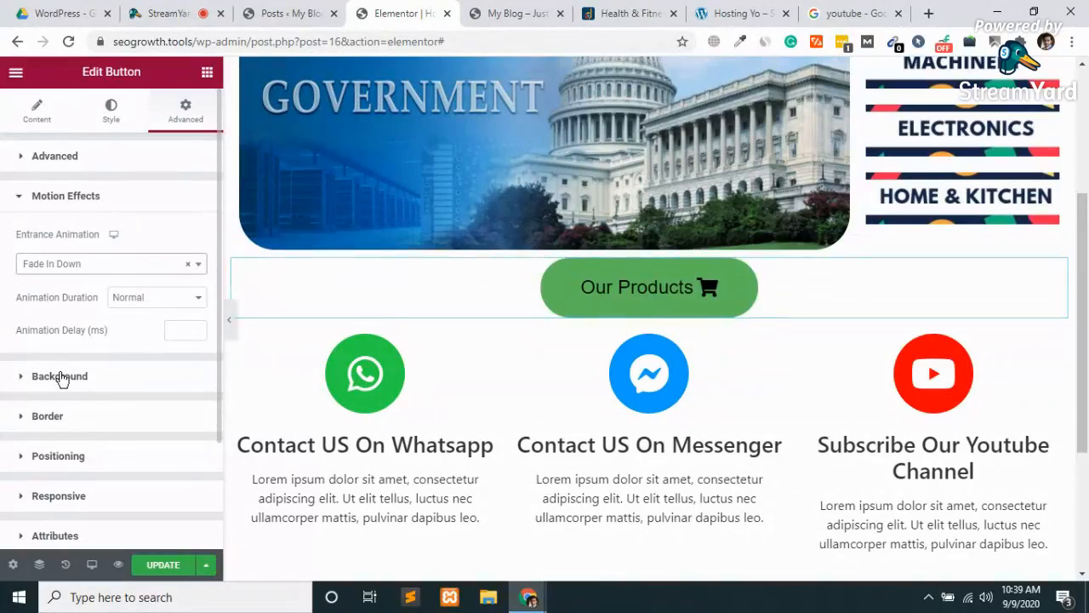
pyautogui.click(85, 266)
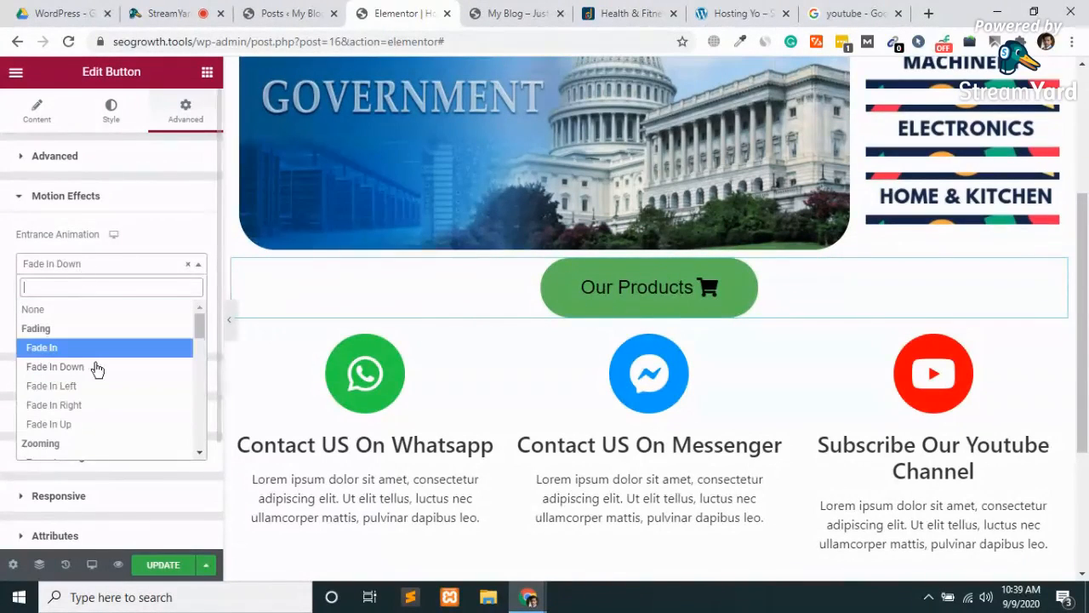
pyautogui.click(91, 406)
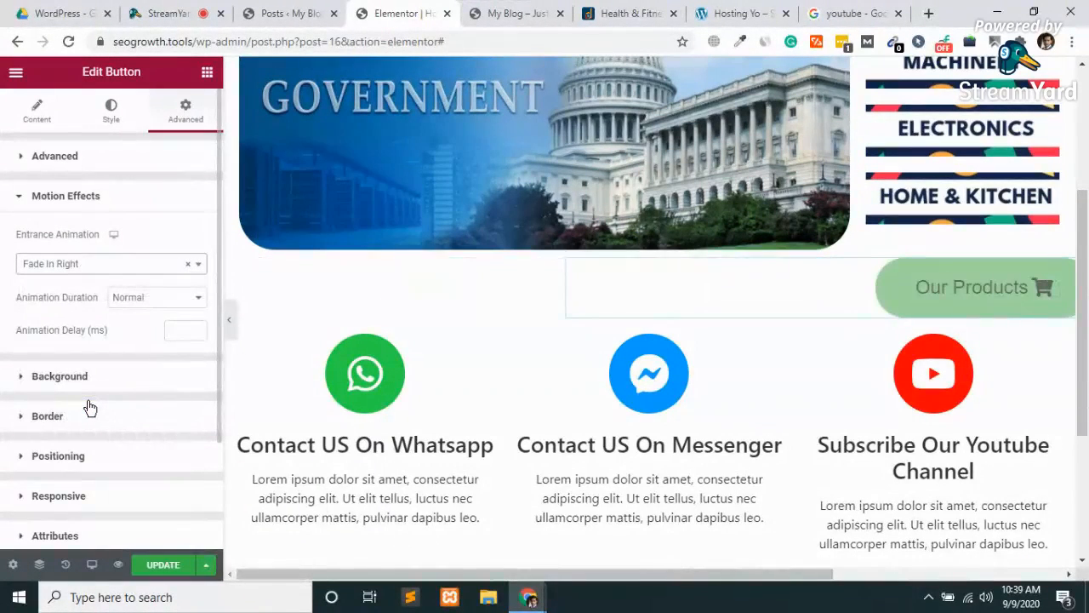
# Set the Our Products button's entrance animation to Zoom In
pyautogui.click(142, 269)
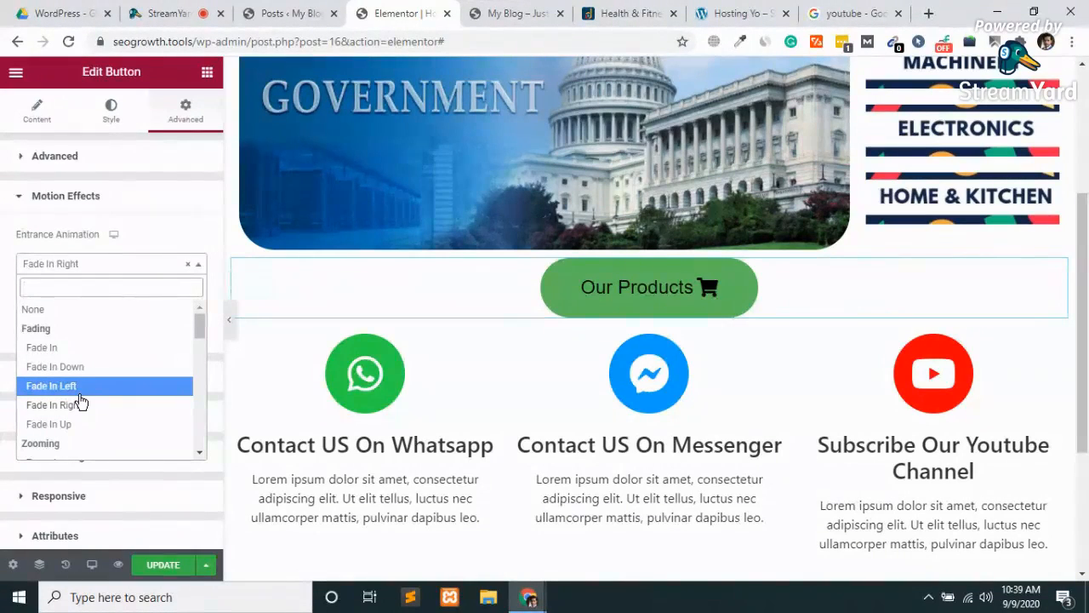
pyautogui.scroll(-5, 80, 400)
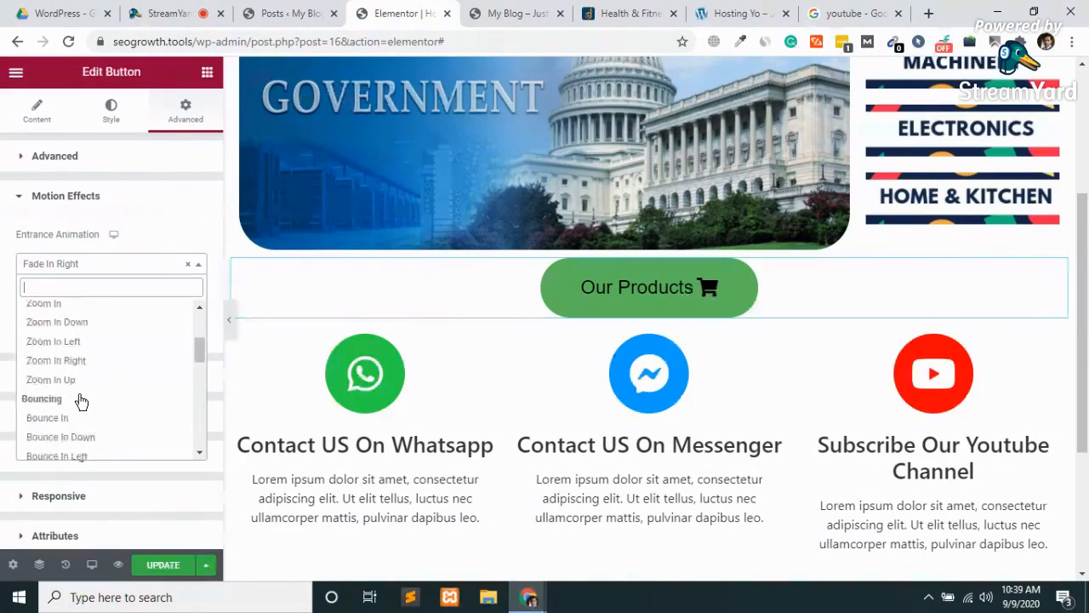
pyautogui.scroll(2, 59, 364)
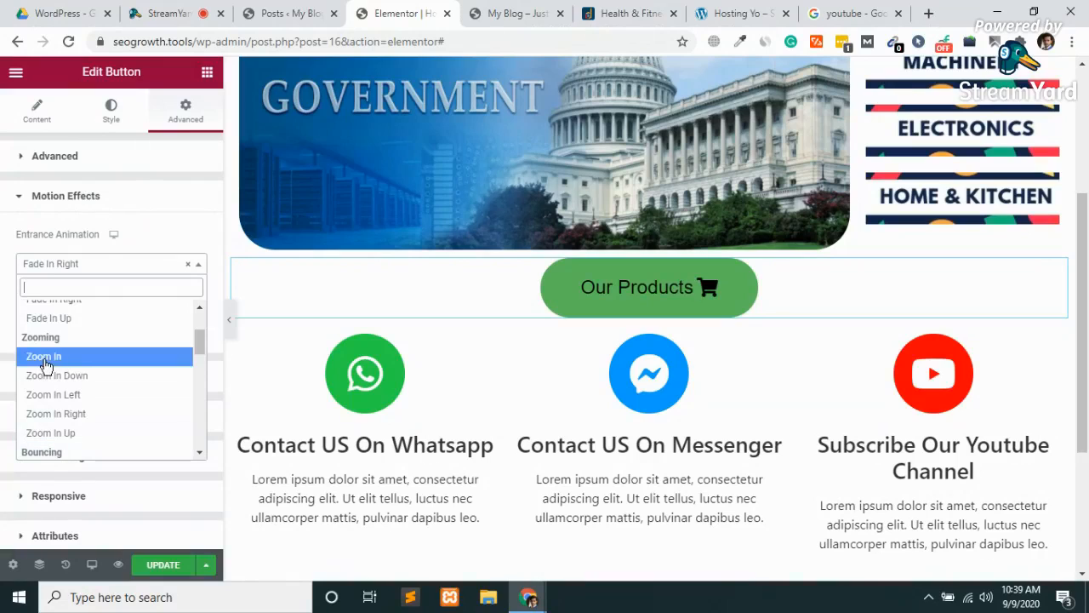
pyautogui.click(56, 355)
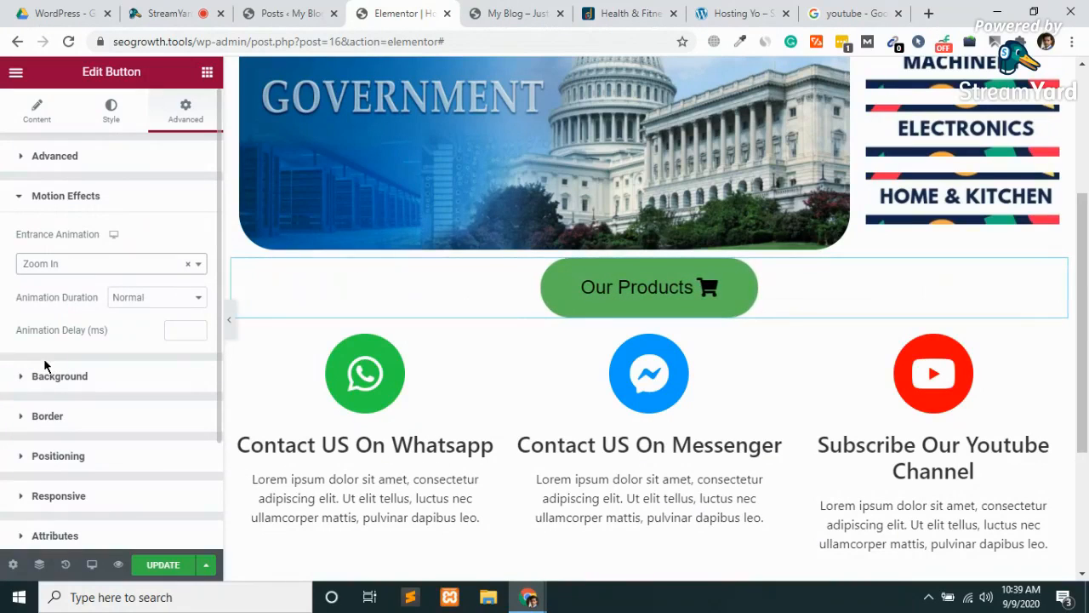
# Save the page and reload its preview to check the Our Products button's hover colors and entrance animation
pyautogui.click(159, 565)
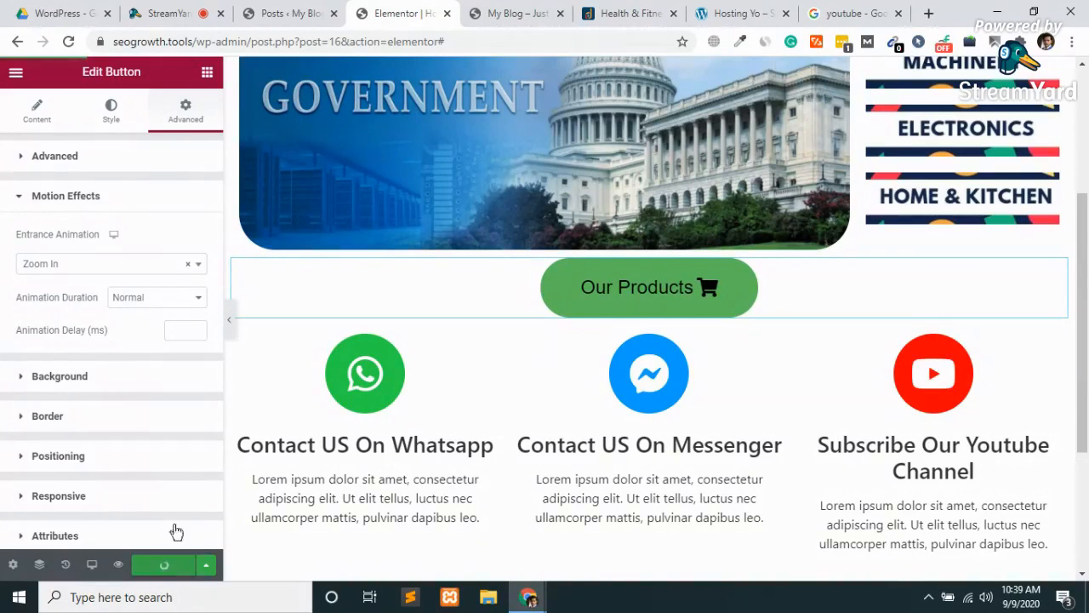
pyautogui.click(511, 17)
pyautogui.click(158, 50)
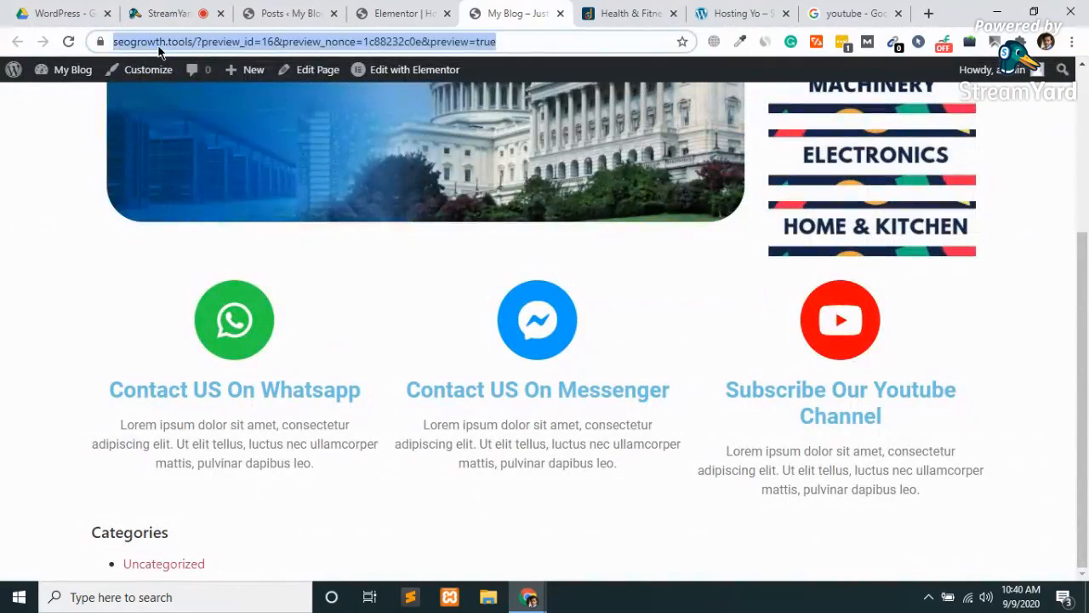
pyautogui.press('Return')
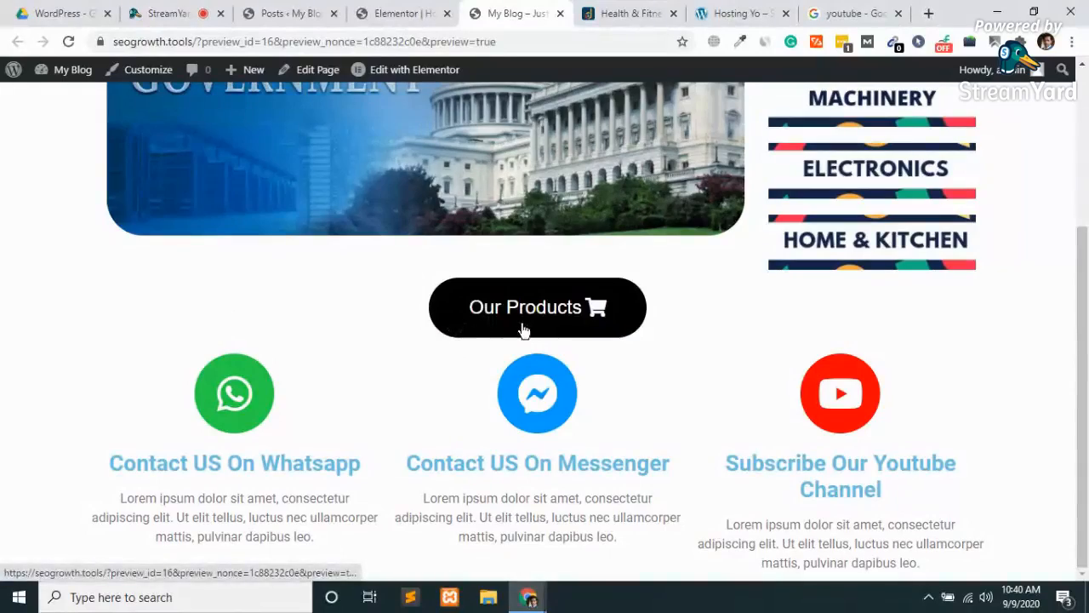
pyautogui.scroll(3, 350, 329)
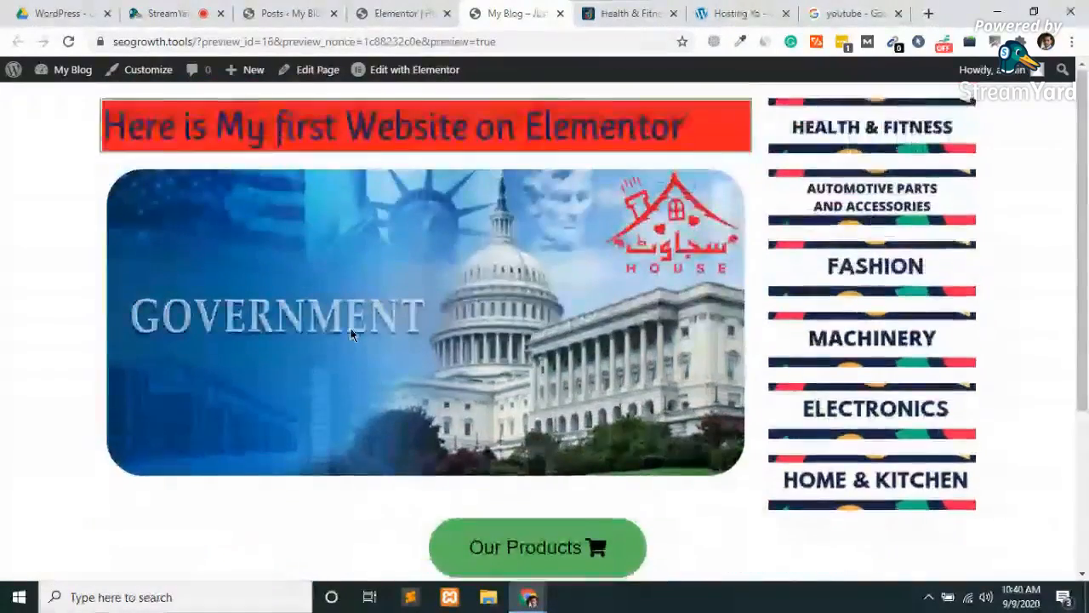
pyautogui.scroll(-3, 350, 329)
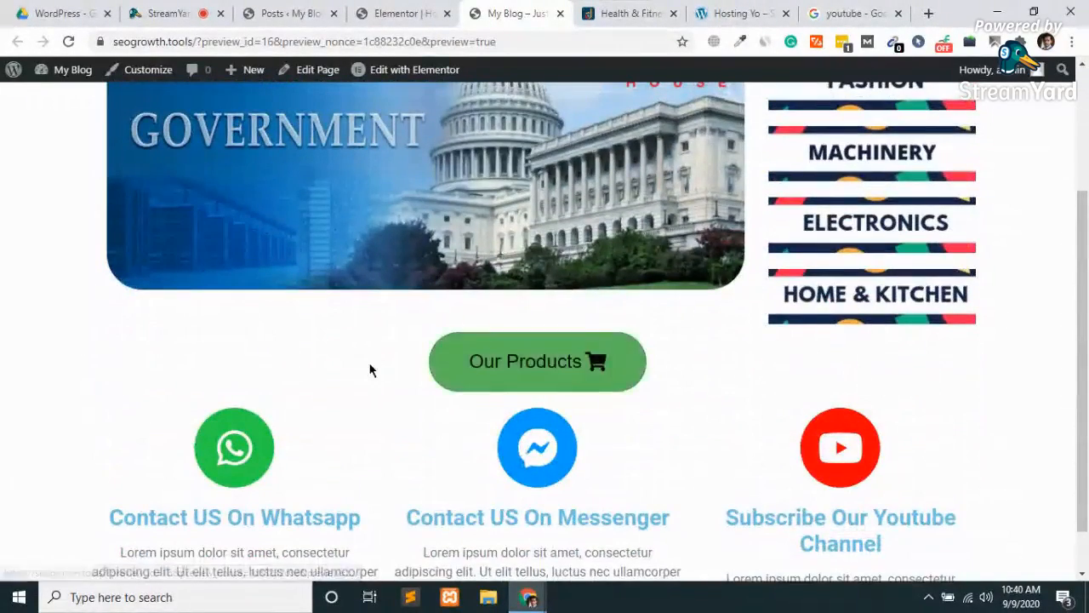
pyautogui.scroll(2, 369, 367)
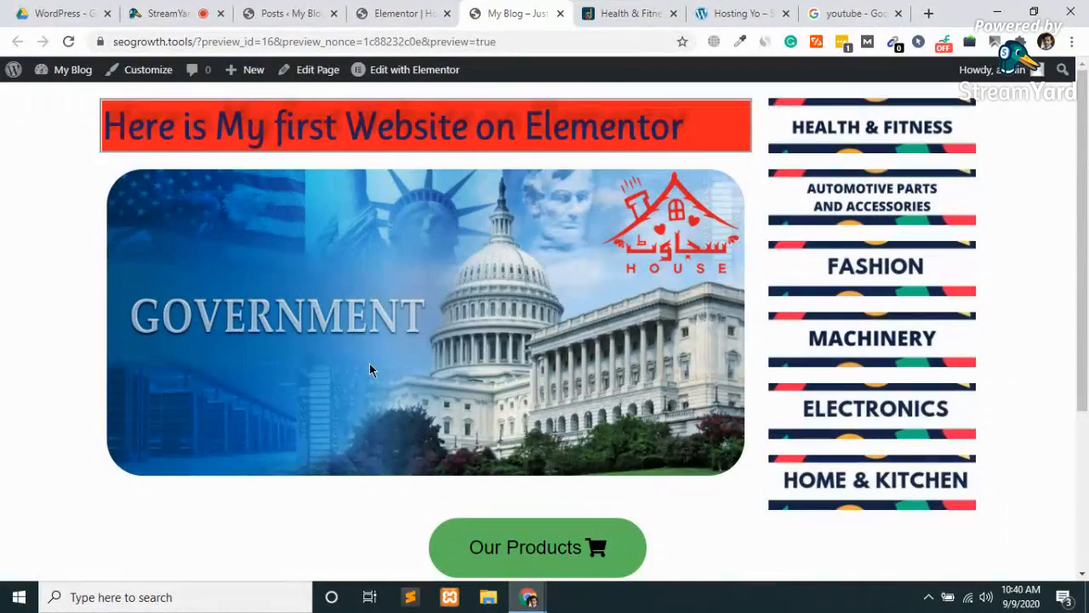
pyautogui.scroll(-3, 570, 368)
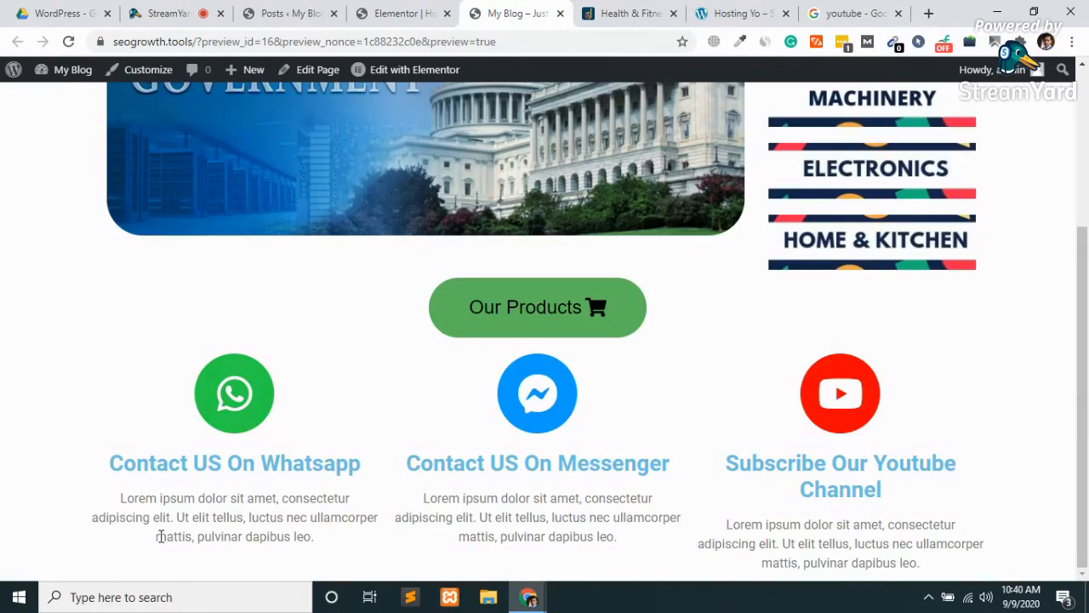
pyautogui.scroll(3, 160, 536)
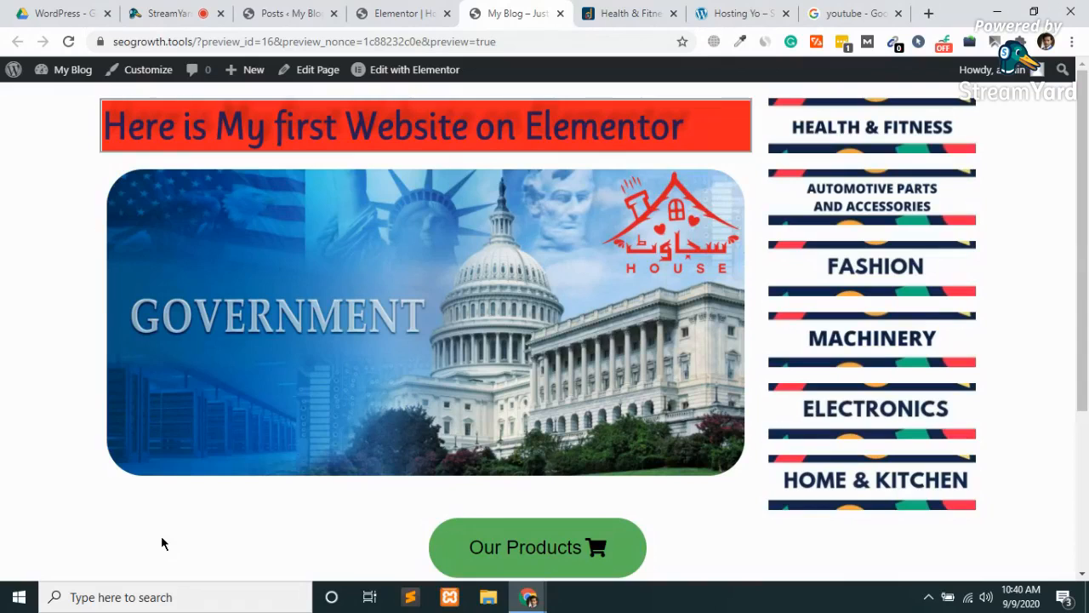
# Search the widgets for "menu" and place a Navigation Menu widget above the page heading
pyautogui.click(415, 8)
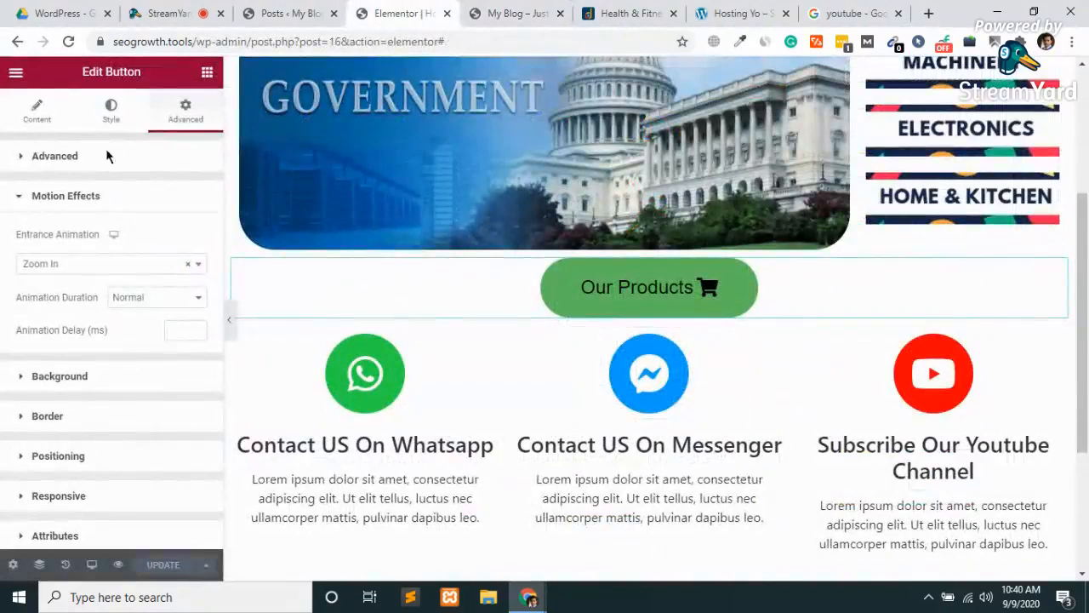
pyautogui.click(208, 74)
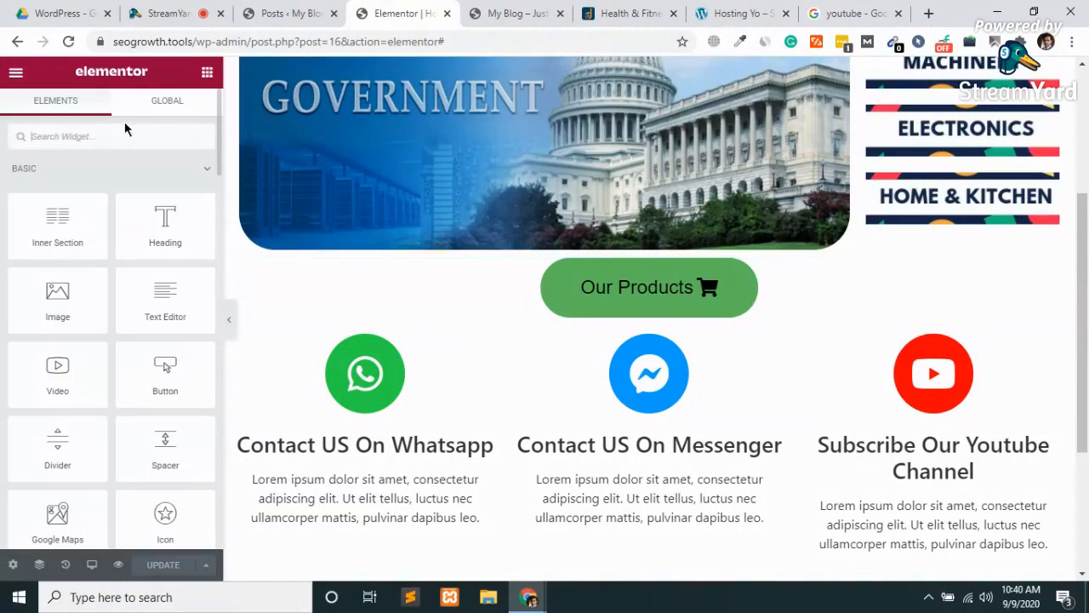
pyautogui.write('menu')
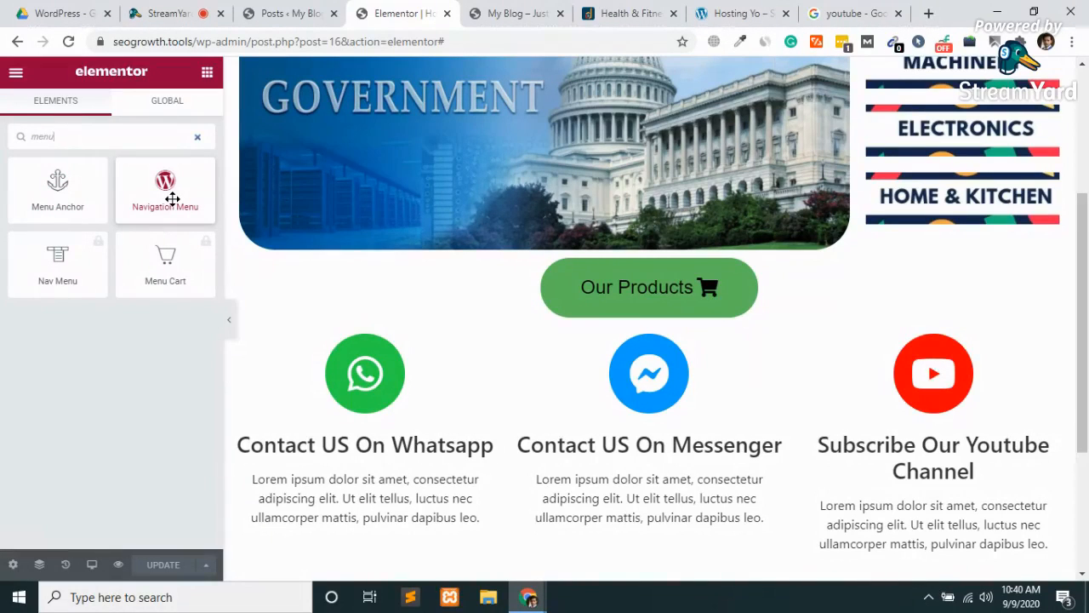
pyautogui.scroll(5, 389, 226)
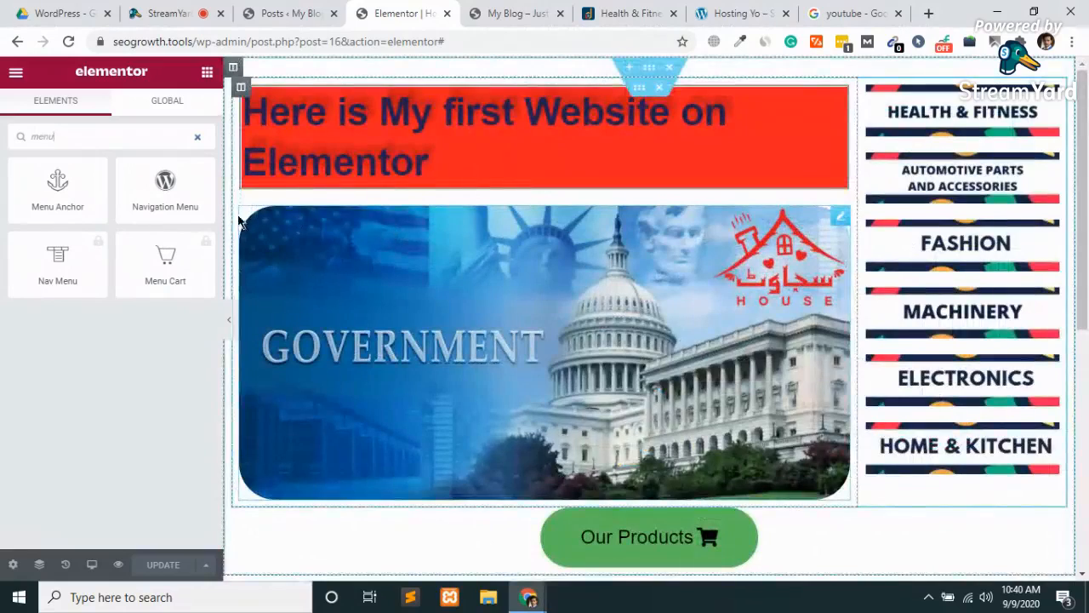
pyautogui.moveTo(170, 183); pyautogui.dragTo(518, 81)
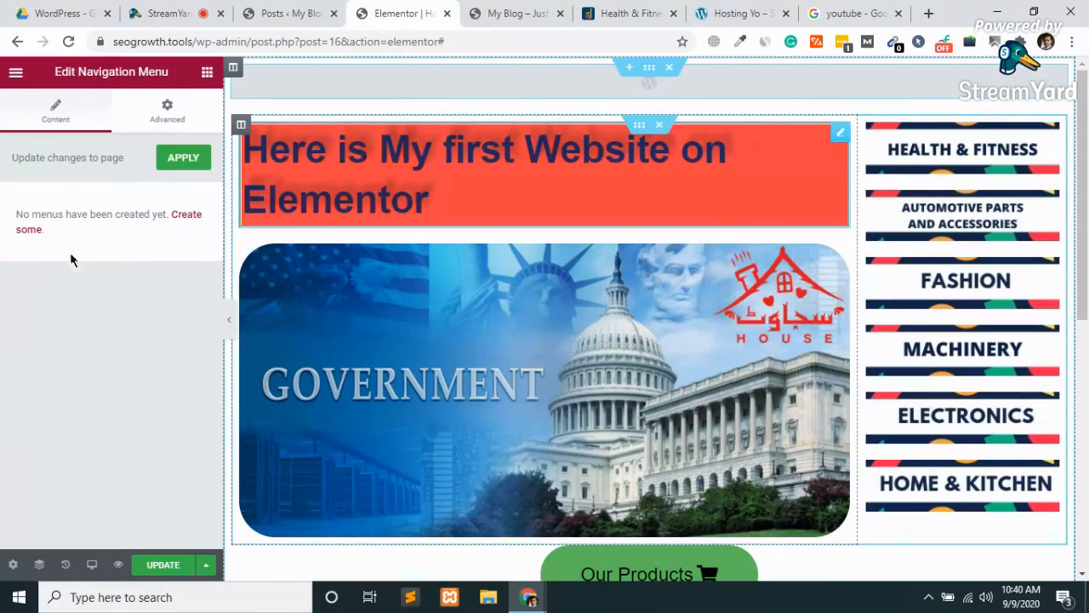
# Try the widget's create-menu link, stay on the unsaved page, and look up Menus under Appearance in the WordPress dashboard
pyautogui.click(185, 221)
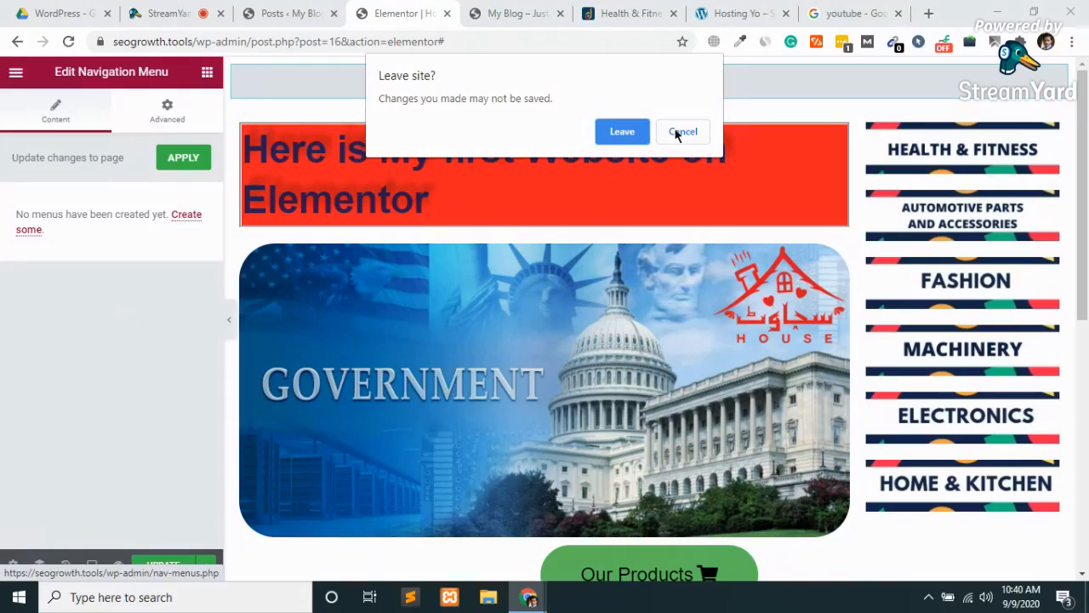
pyautogui.click(683, 132)
pyautogui.click(285, 13)
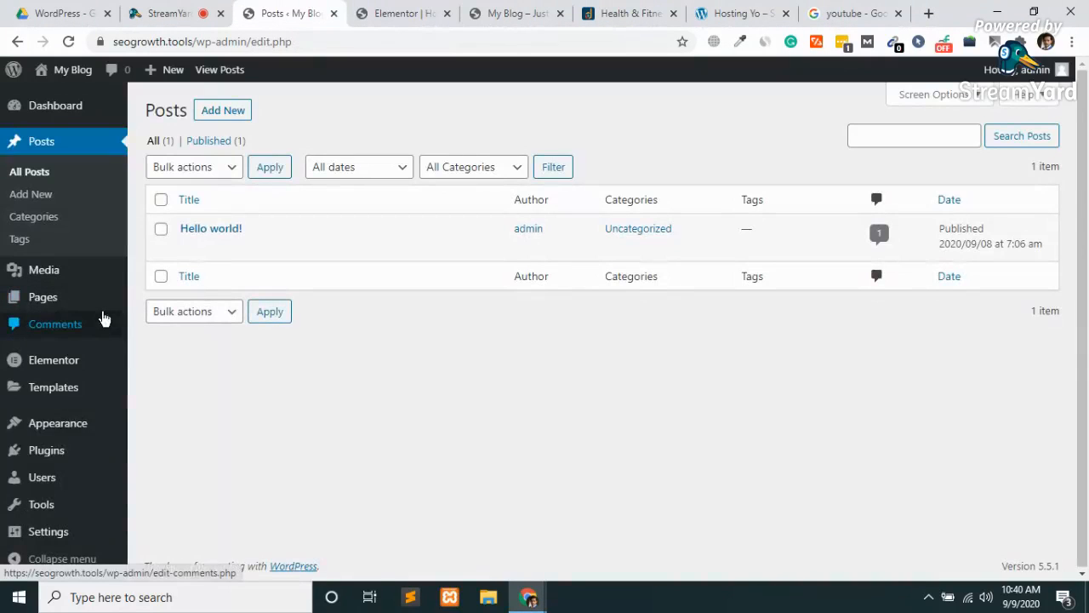
pyautogui.moveTo(51, 423)
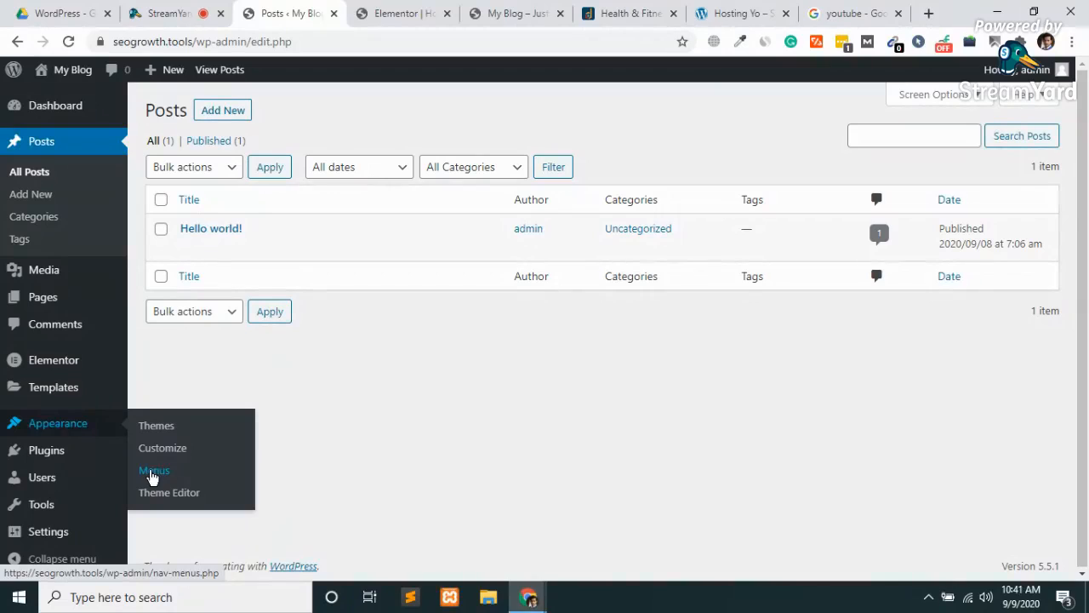
# Delete the empty Navigation Menu widget above the page heading
pyautogui.click(421, 11)
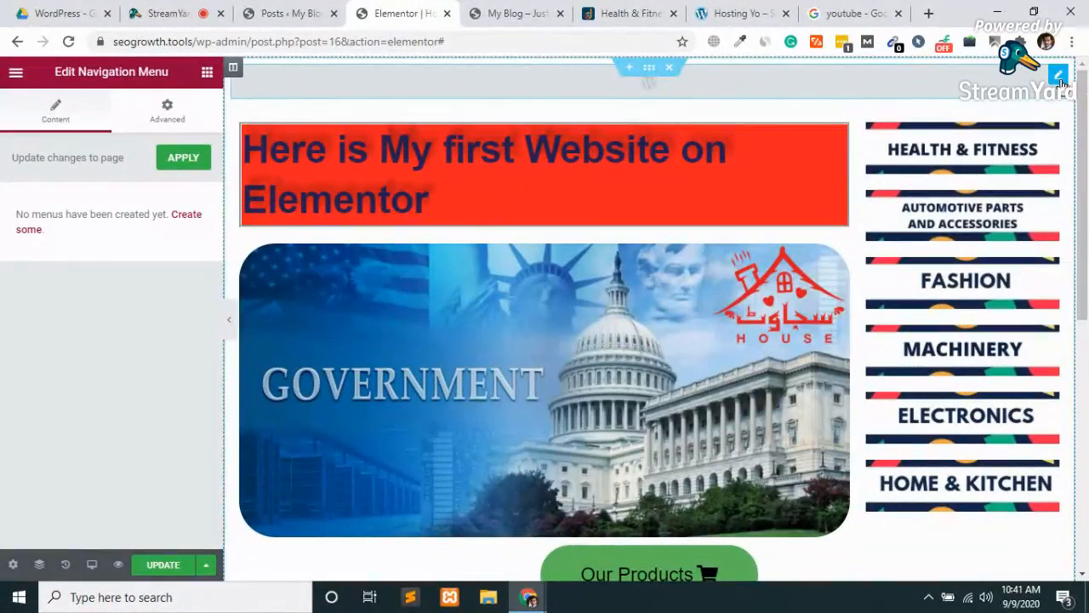
pyautogui.rightClick(1060, 81)
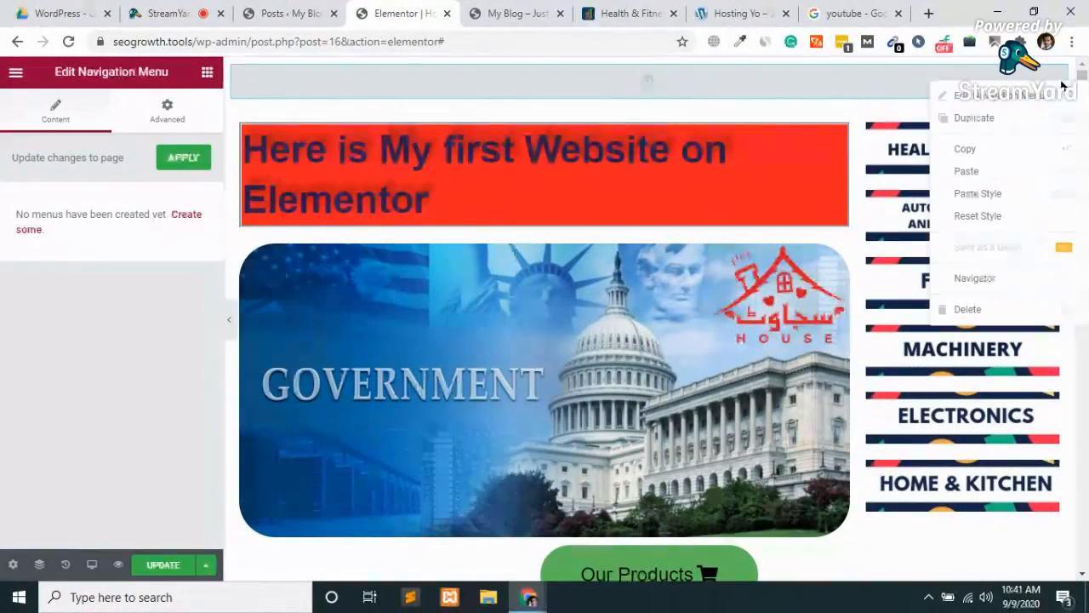
pyautogui.click(955, 317)
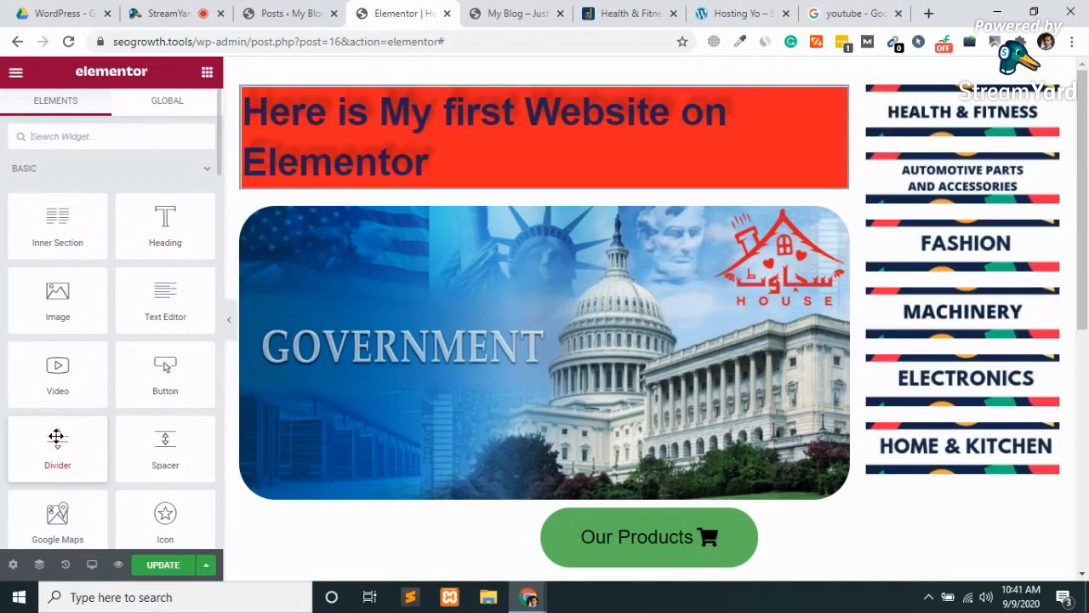
# Place a divider between the heading and the Government image, with the text element "Here is the Details of My web Page"
pyautogui.moveTo(52, 441); pyautogui.dragTo(478, 230)
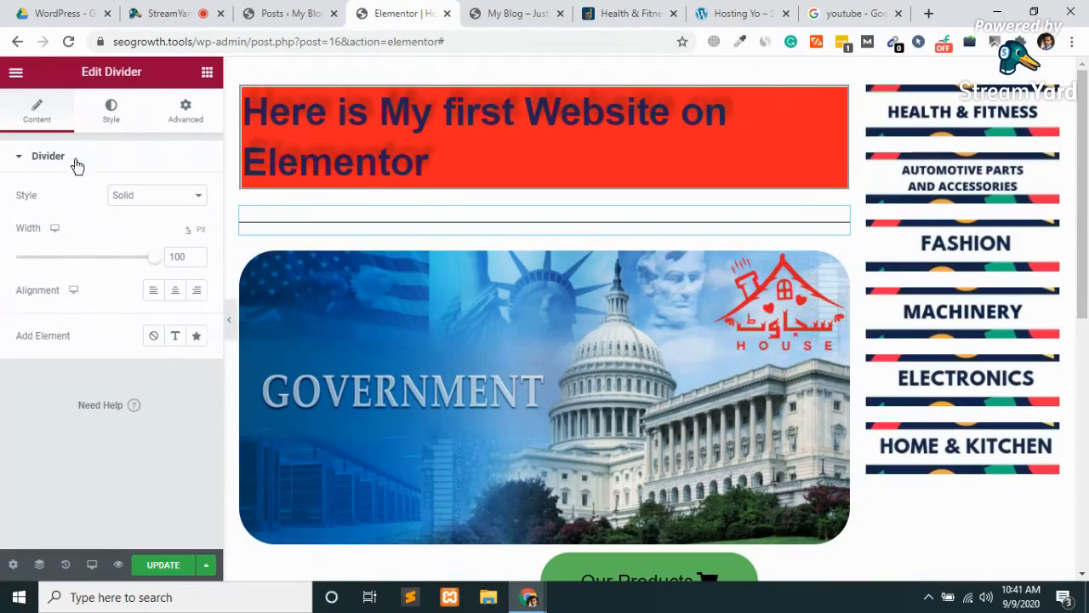
pyautogui.click(174, 341)
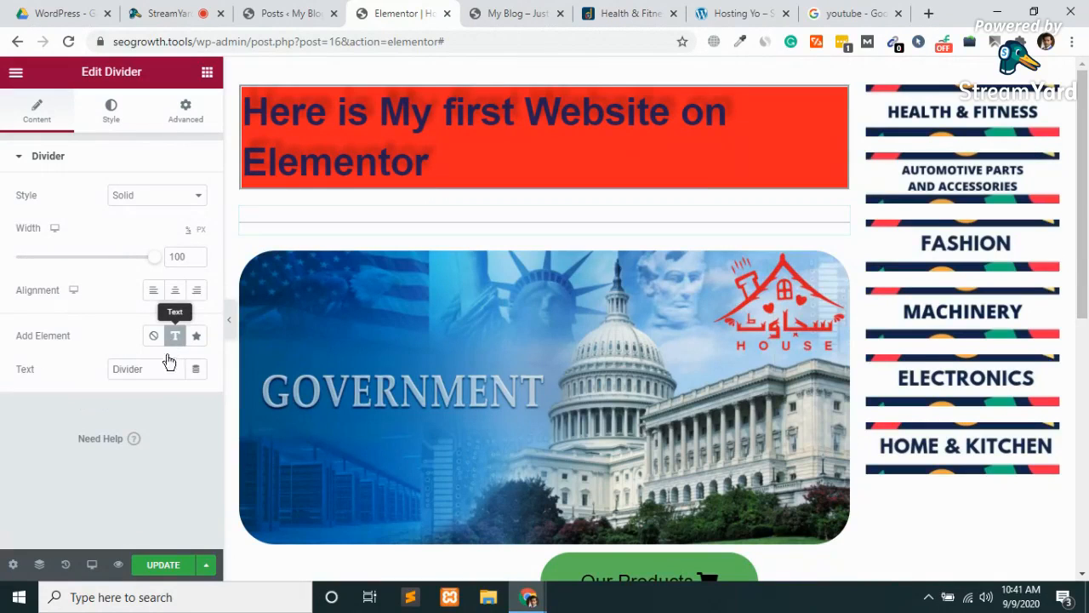
pyautogui.click(168, 368)
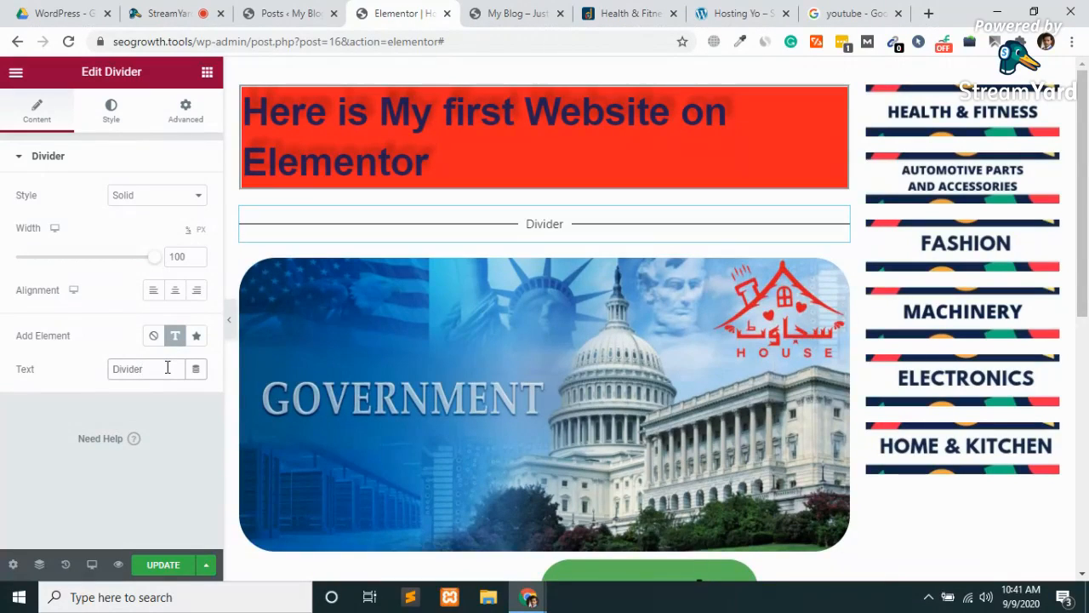
pyautogui.hotkey('ctrl', 'a')
pyautogui.press('BackSpace')
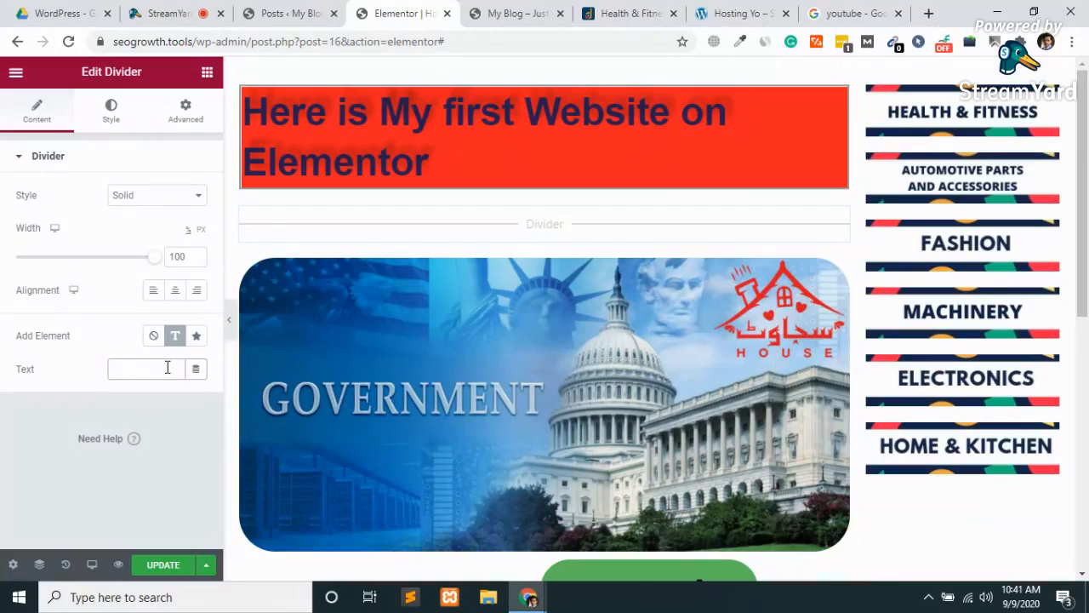
pyautogui.write('Here is the Details of')
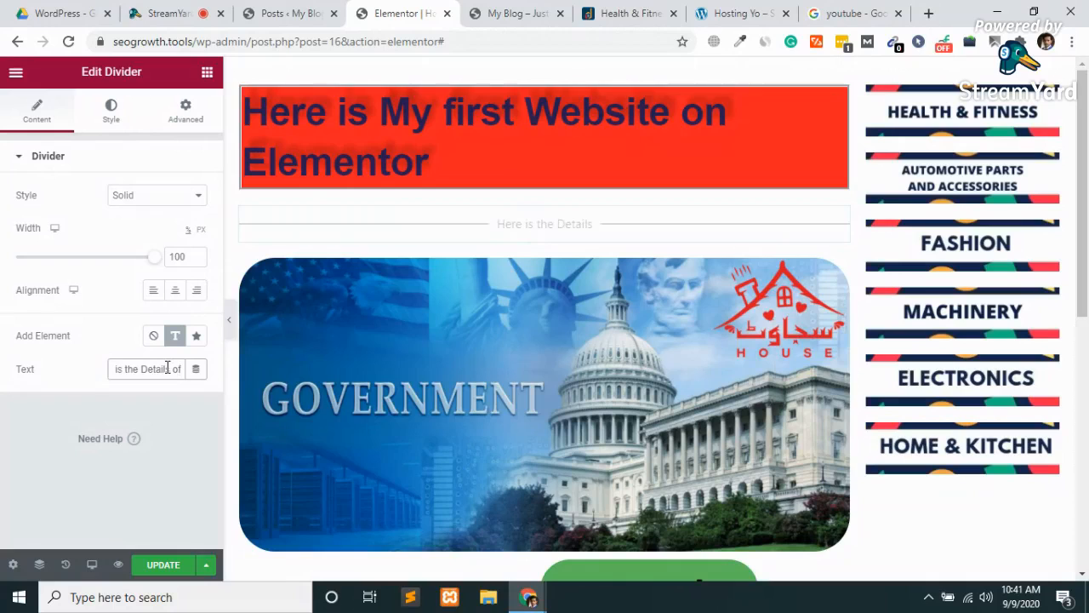
pyautogui.write(' My')
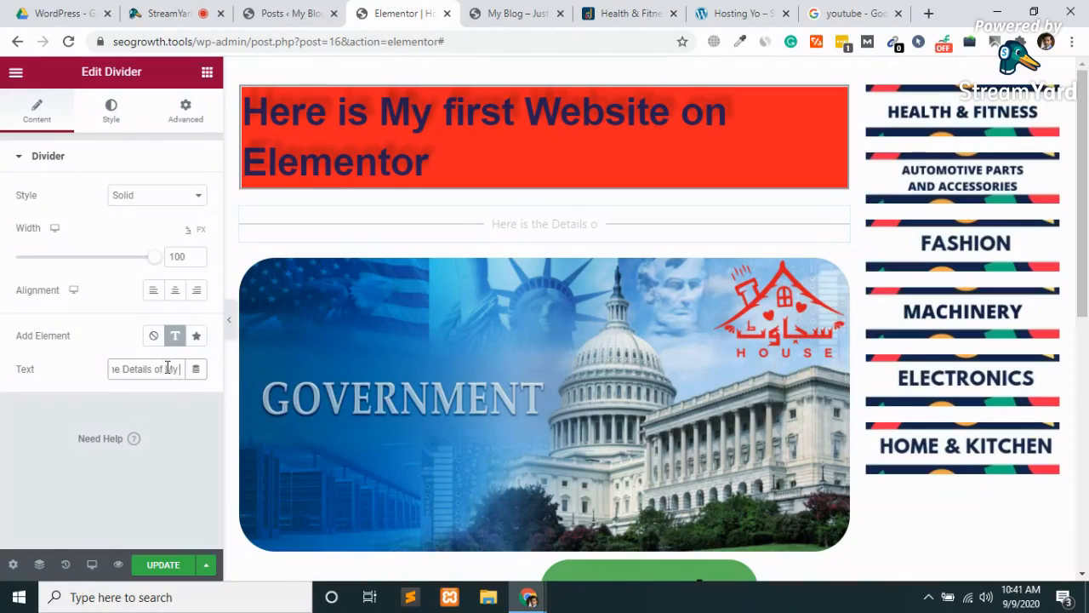
pyautogui.write(' web page')
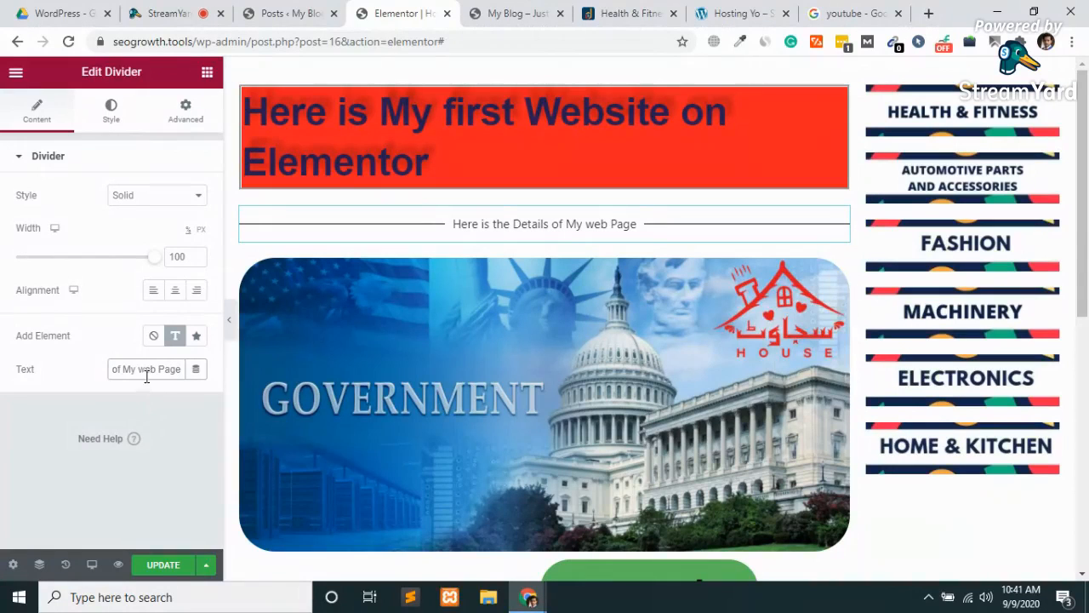
# Capitalize "Web" in the divider's text and save the page
pyautogui.click(145, 369)
pyautogui.press('BackSpace')
pyautogui.write('W')
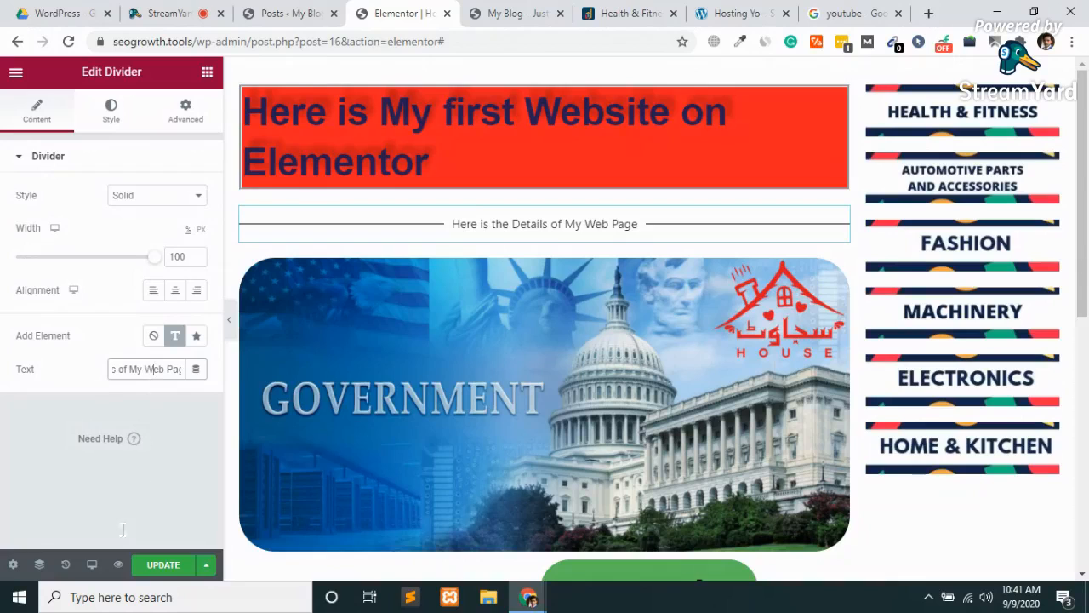
pyautogui.click(164, 569)
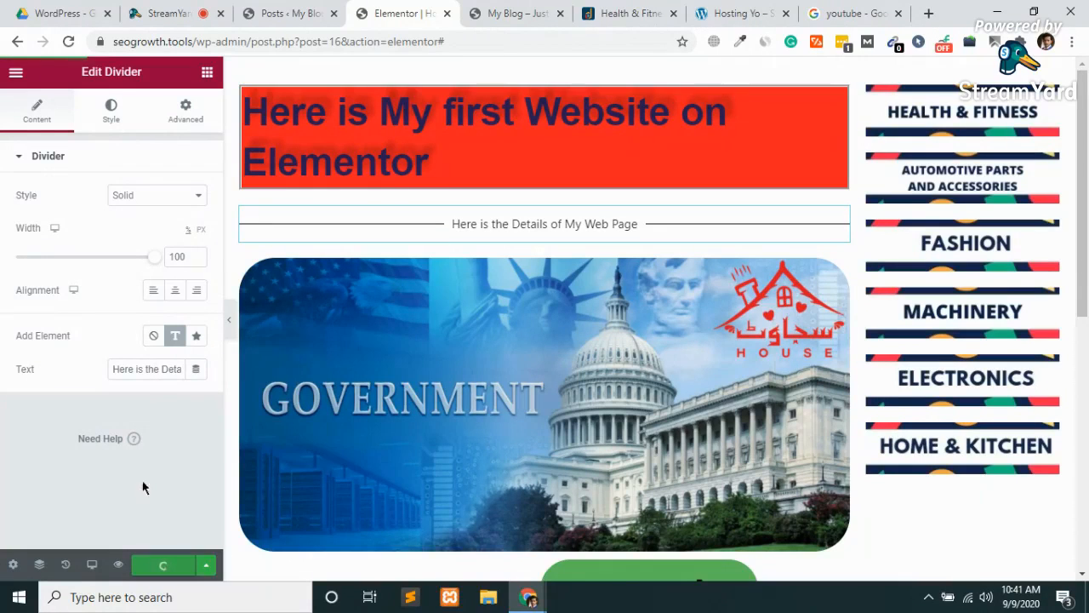
# Try the icon element on the divider and switch back to the text element
pyautogui.click(198, 337)
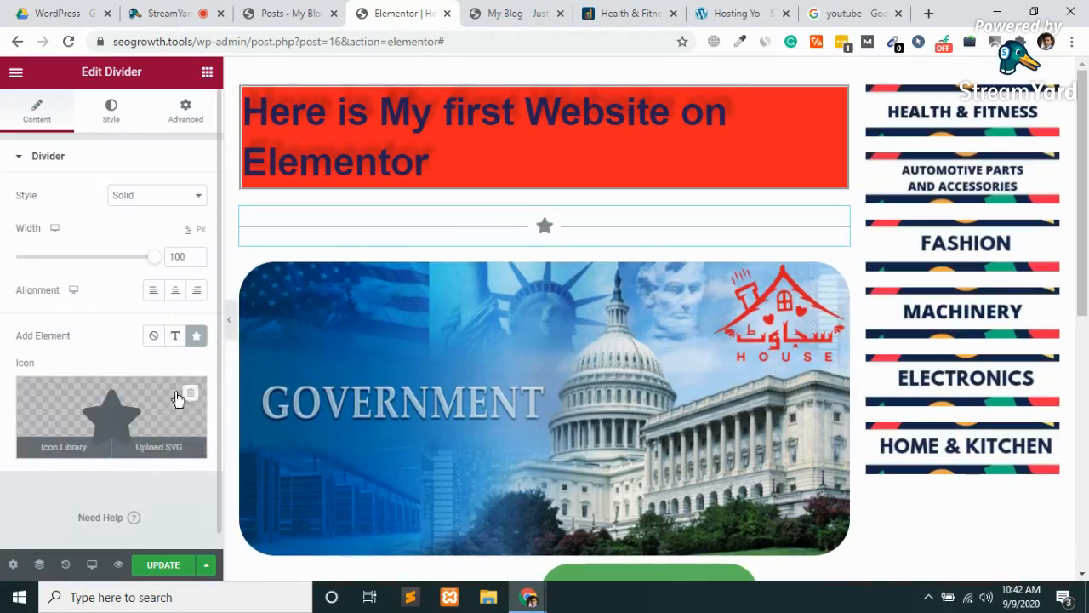
pyautogui.click(175, 337)
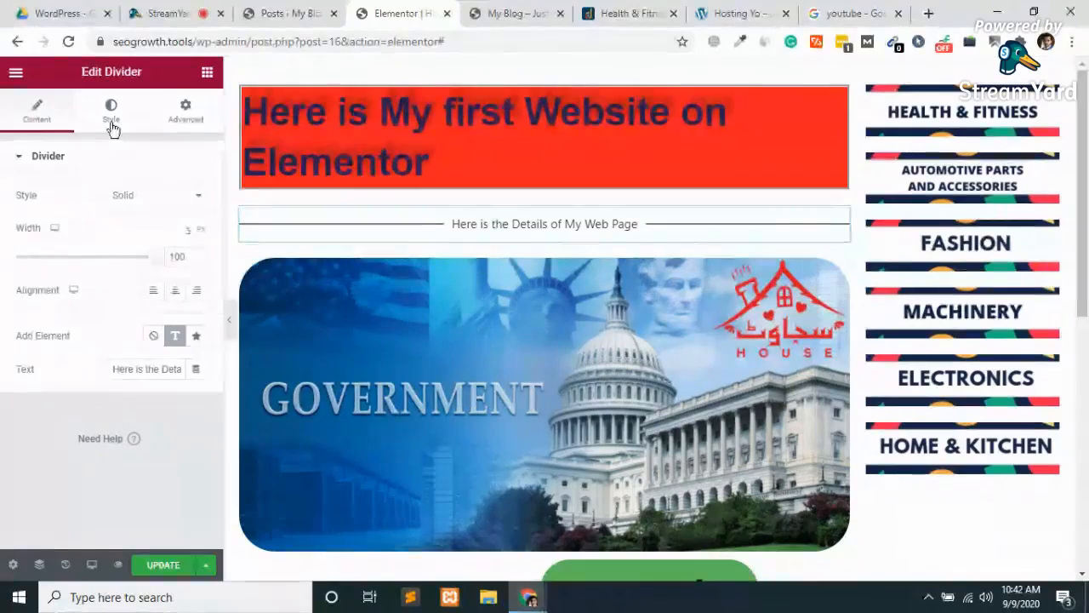
# Try the Double, Dotted, Dashed and Zigzag line styles on the divider below the heading
pyautogui.click(148, 197)
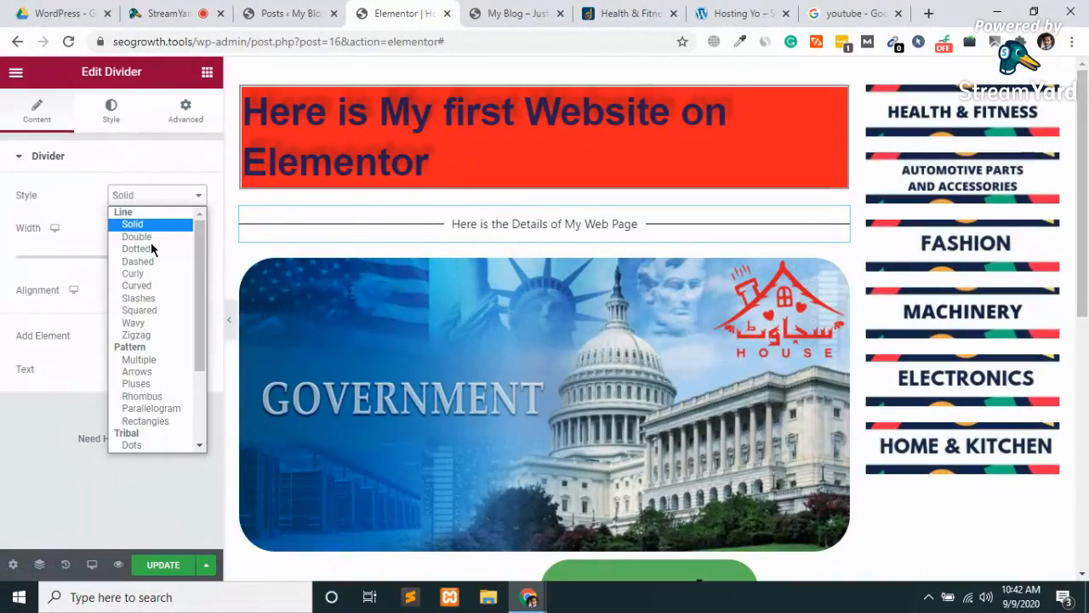
pyautogui.click(151, 236)
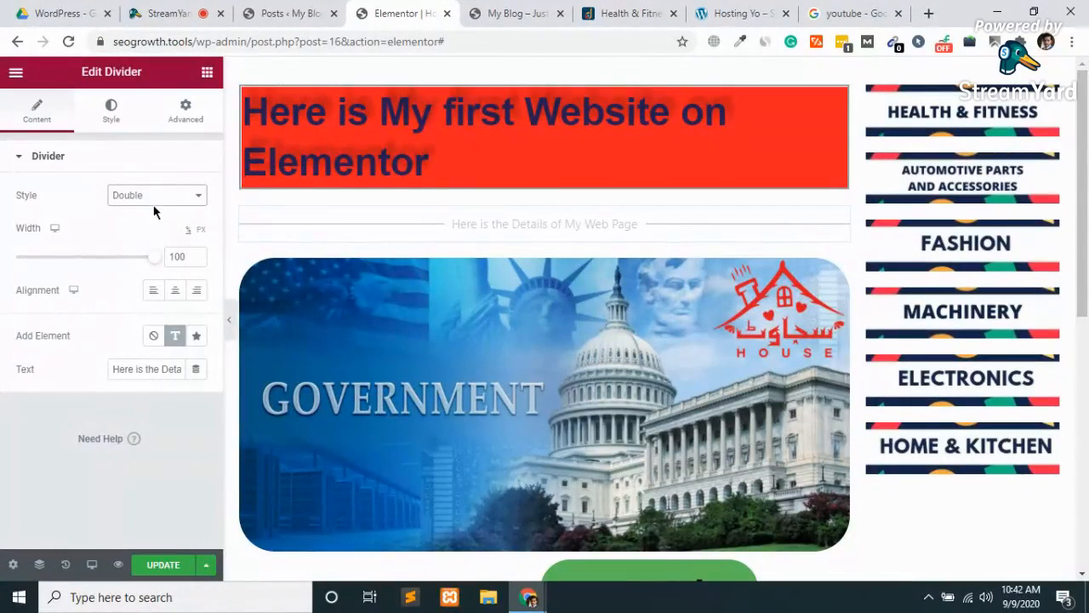
pyautogui.click(150, 197)
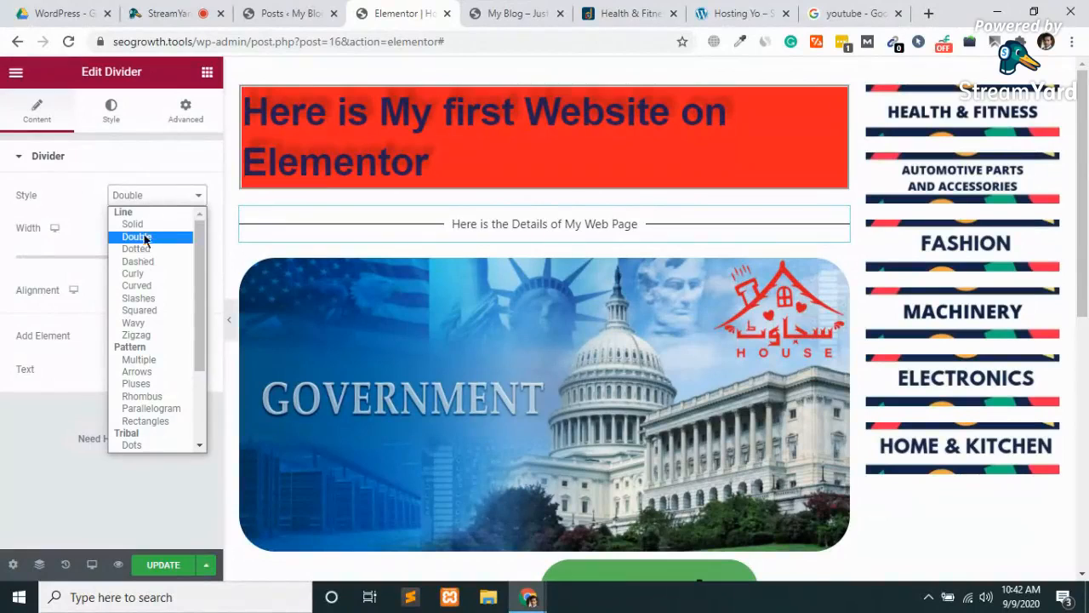
pyautogui.click(138, 249)
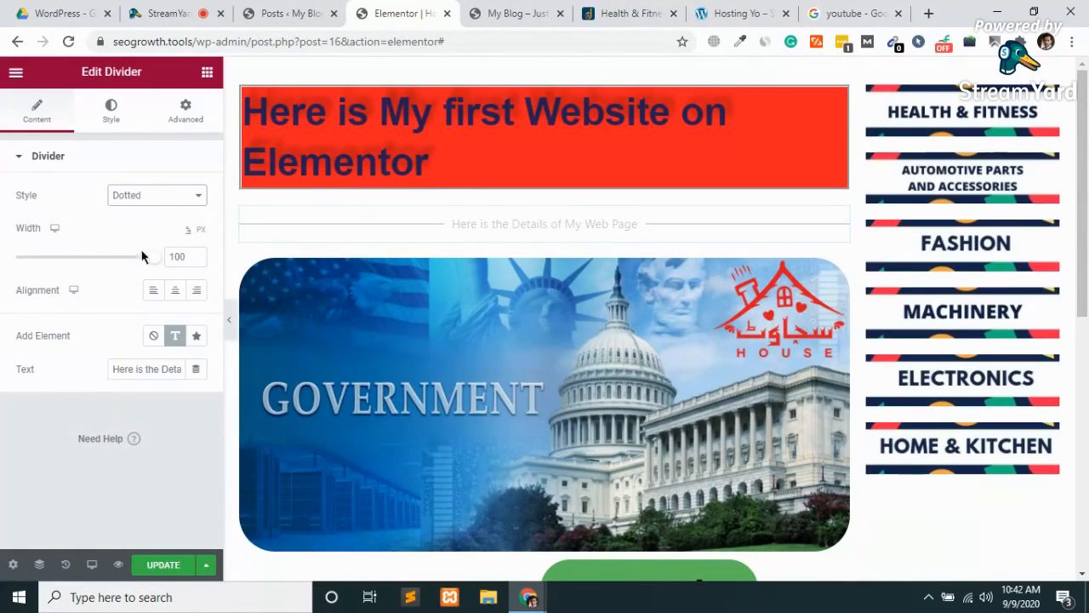
pyautogui.click(149, 199)
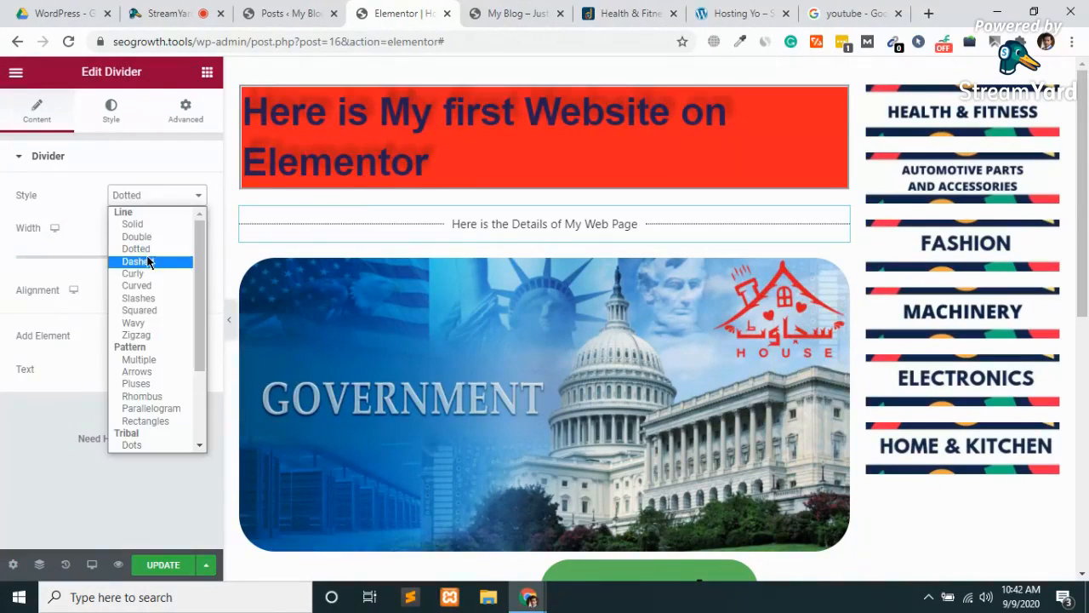
pyautogui.click(149, 261)
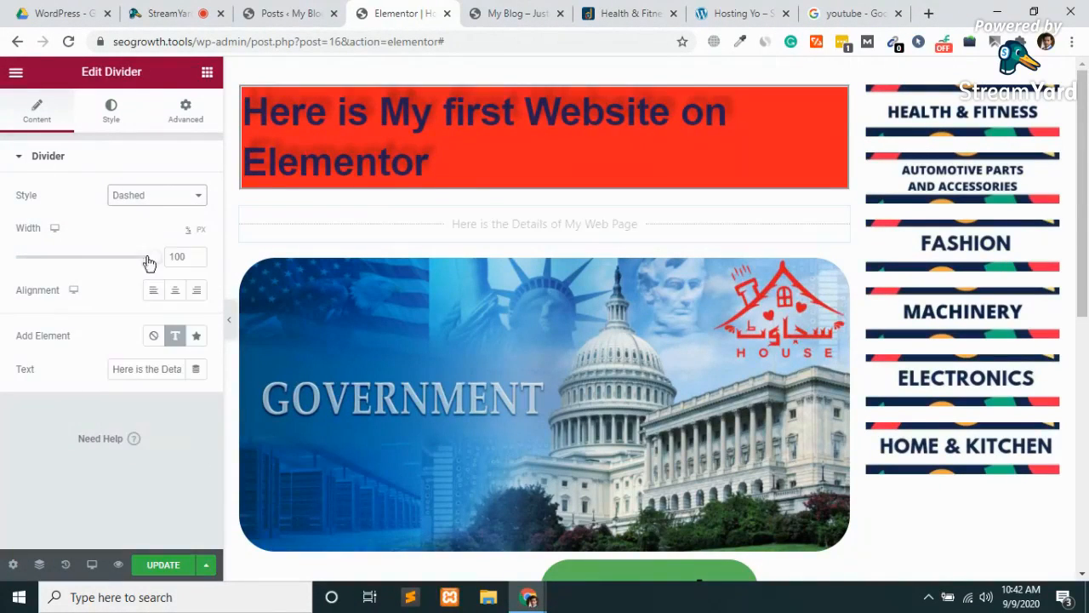
pyautogui.click(149, 201)
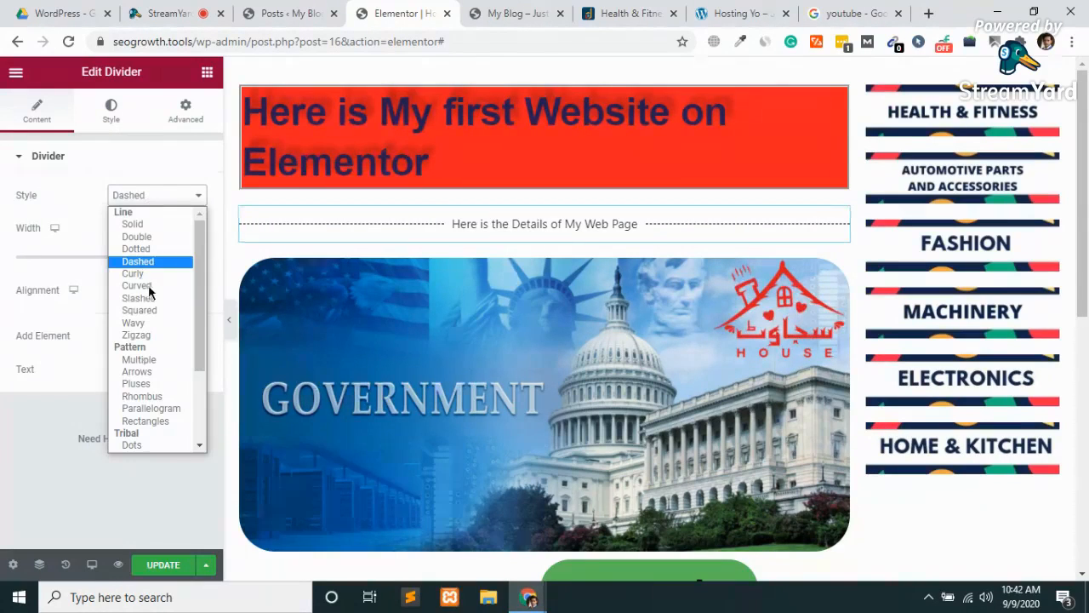
pyautogui.click(141, 336)
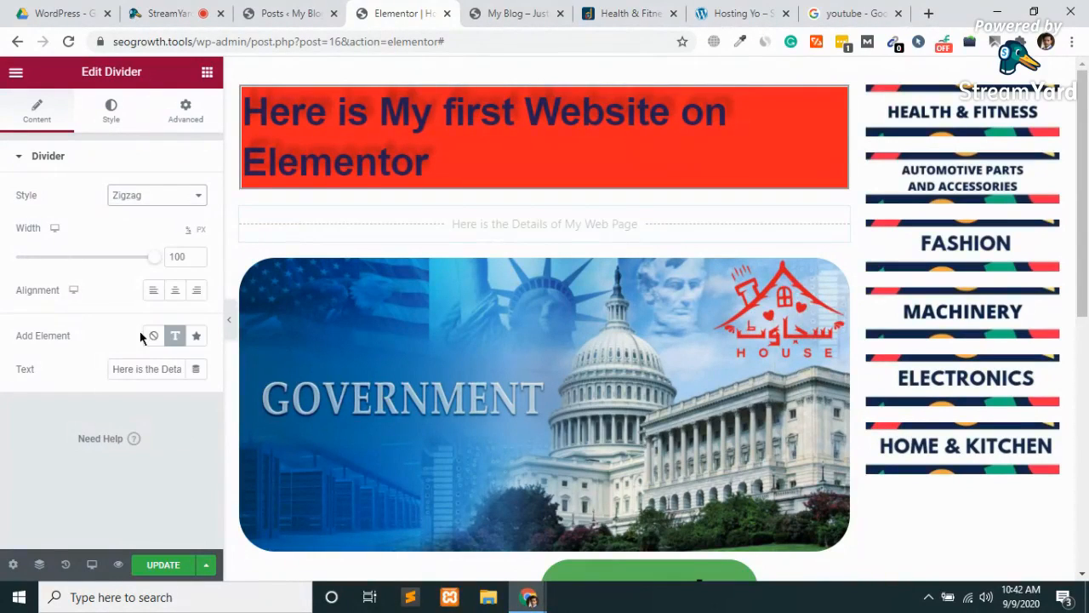
# Set the divider's line style to Wavy with a weight of 4.4, and save the page
pyautogui.click(165, 196)
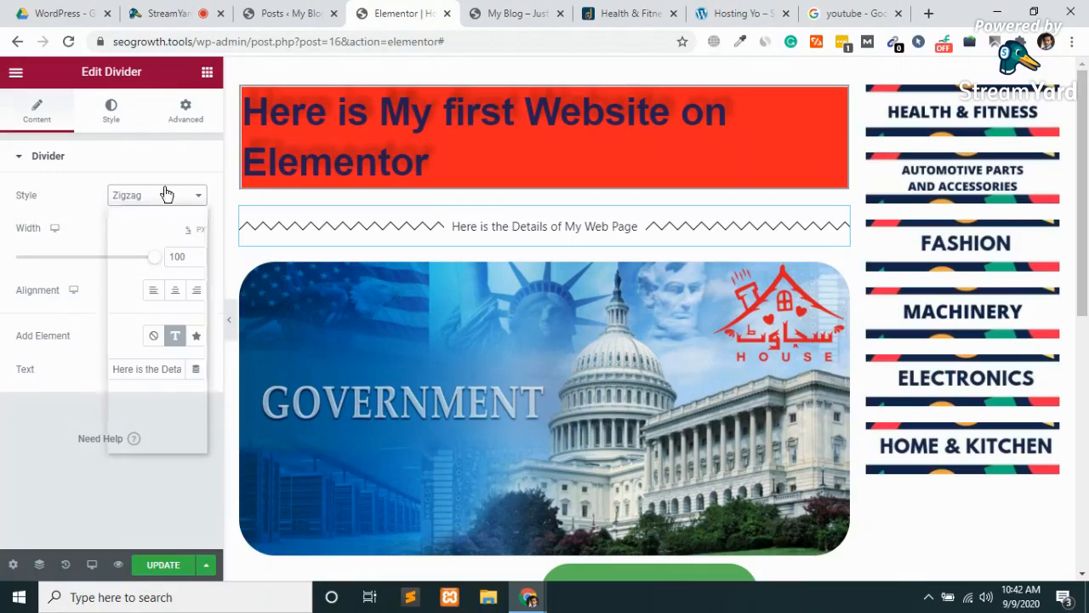
pyautogui.click(133, 323)
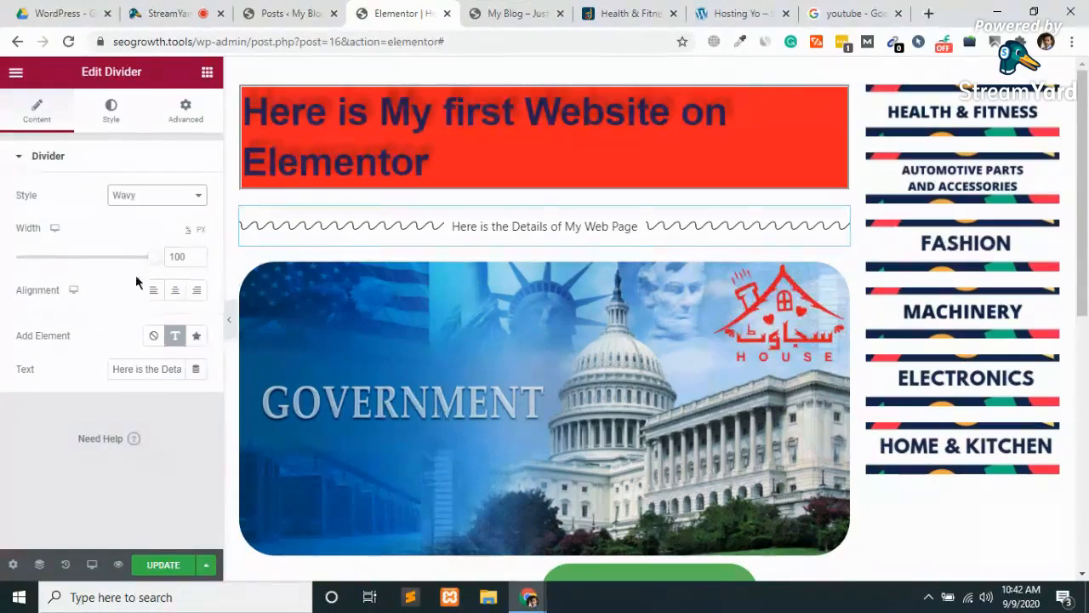
pyautogui.click(113, 111)
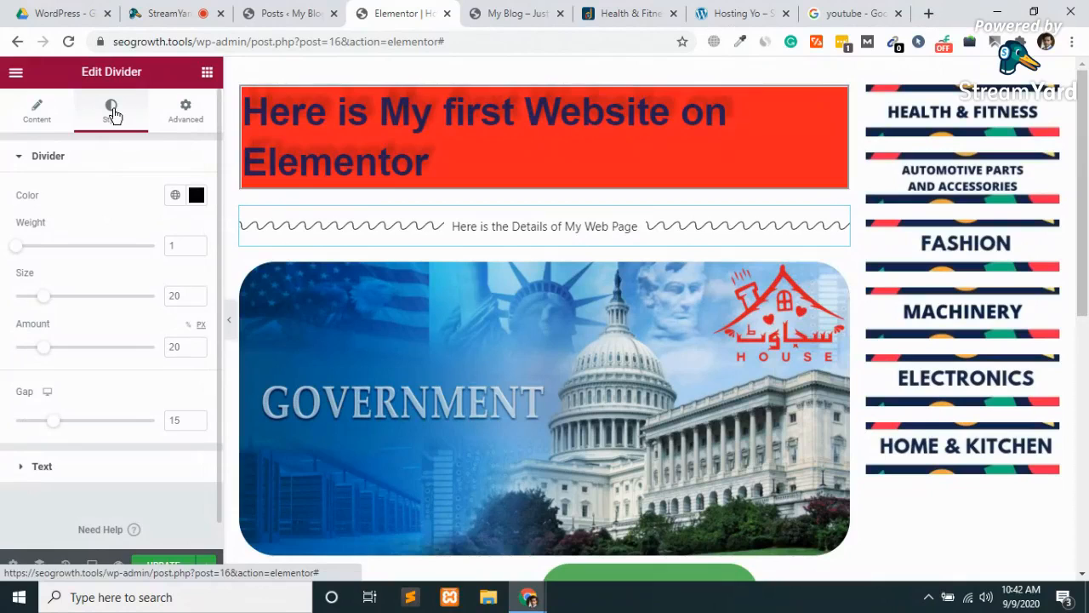
pyautogui.moveTo(17, 250); pyautogui.dragTo(71, 253)
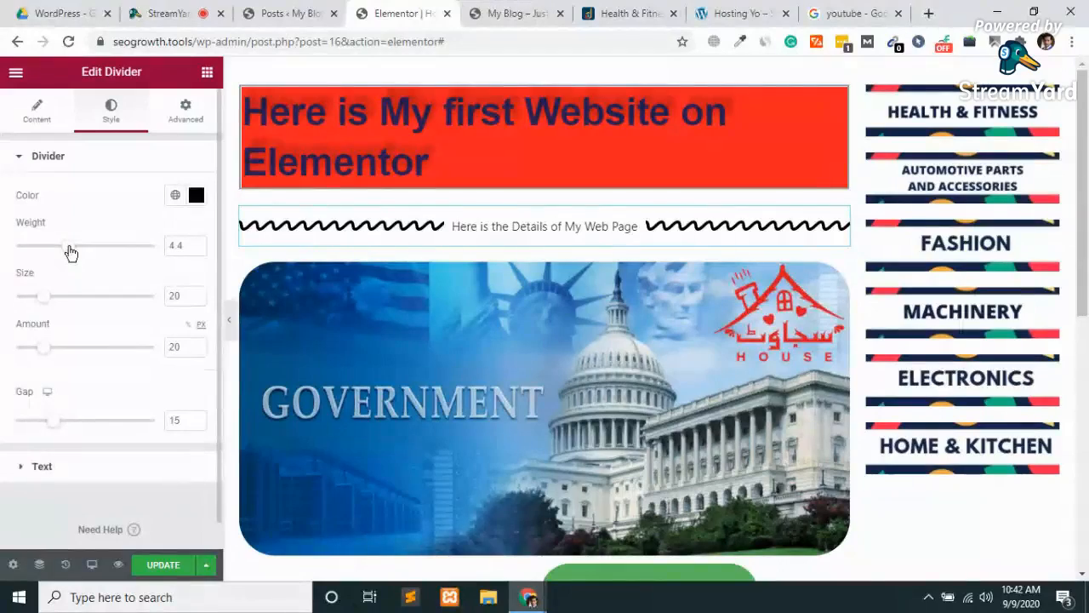
pyautogui.click(171, 564)
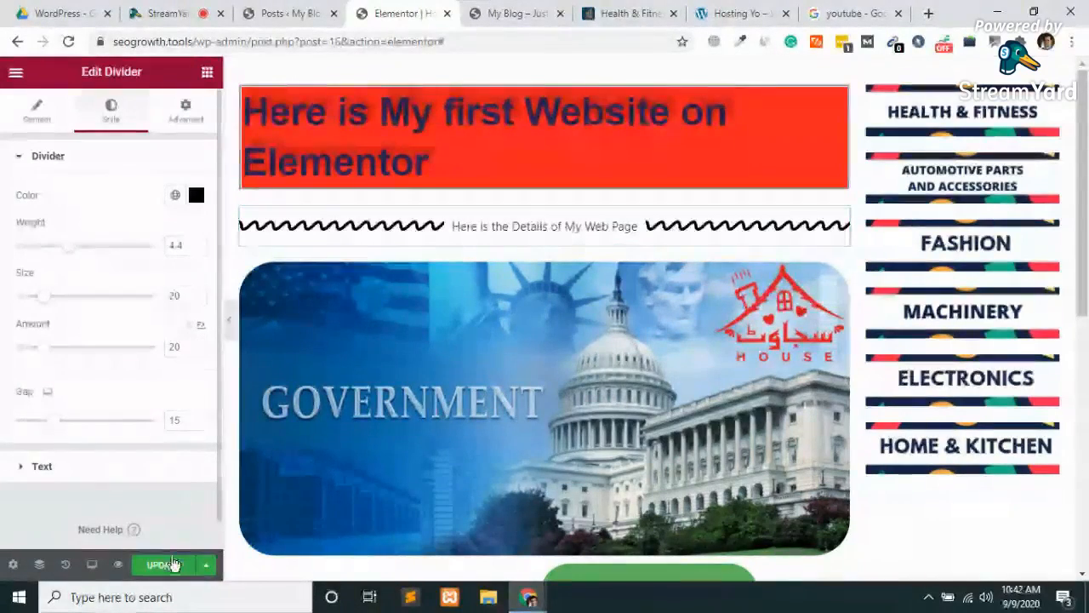
pyautogui.click(58, 469)
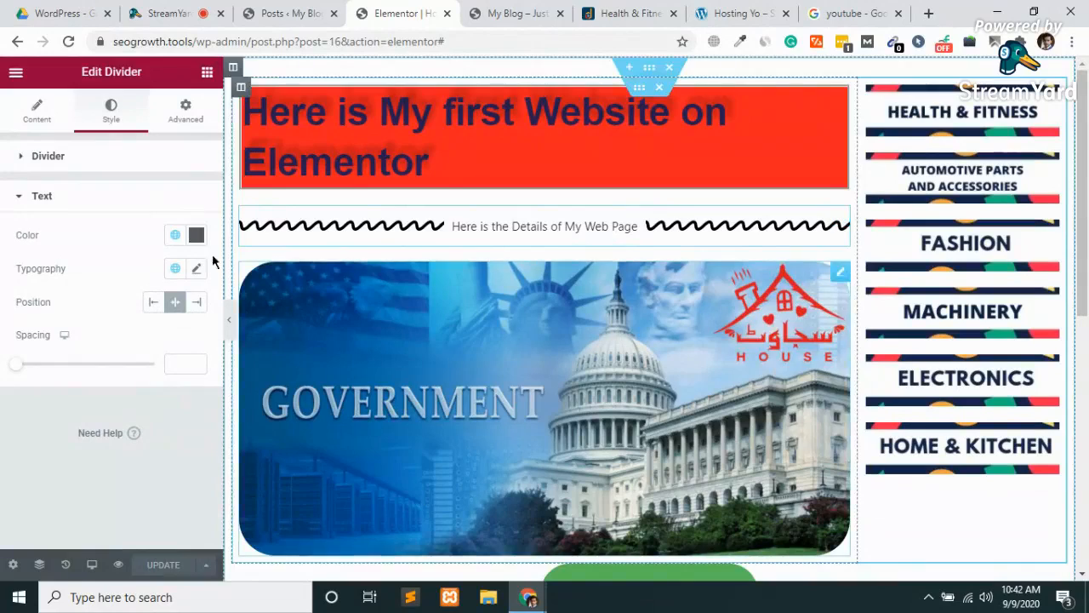
# Place a spacer between the Government image and the Our Products button, trying a space of 19 px and 80 px
pyautogui.click(208, 75)
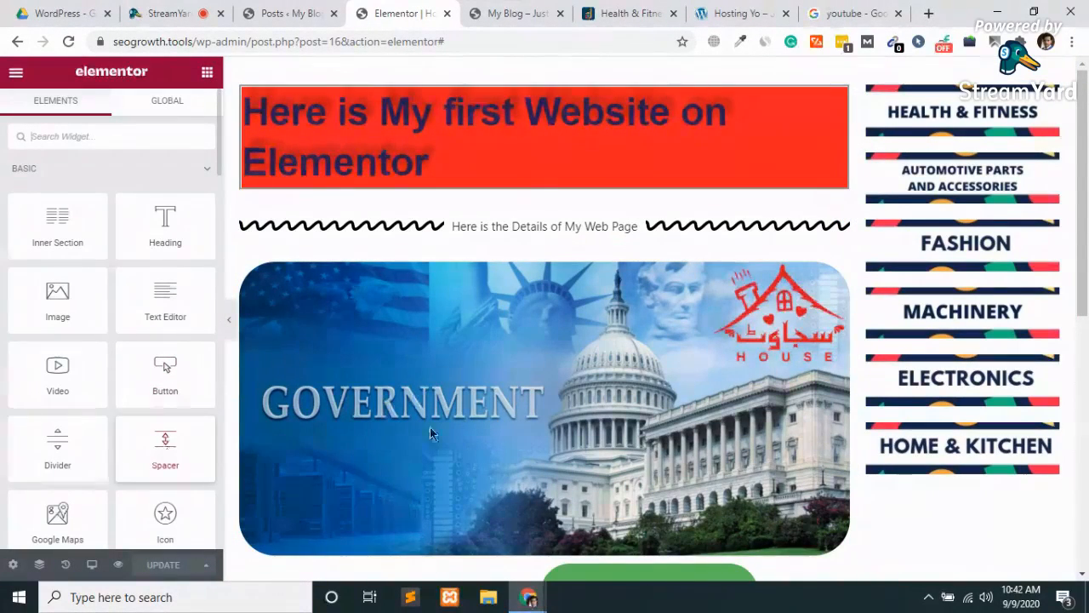
pyautogui.scroll(-2, 486, 414)
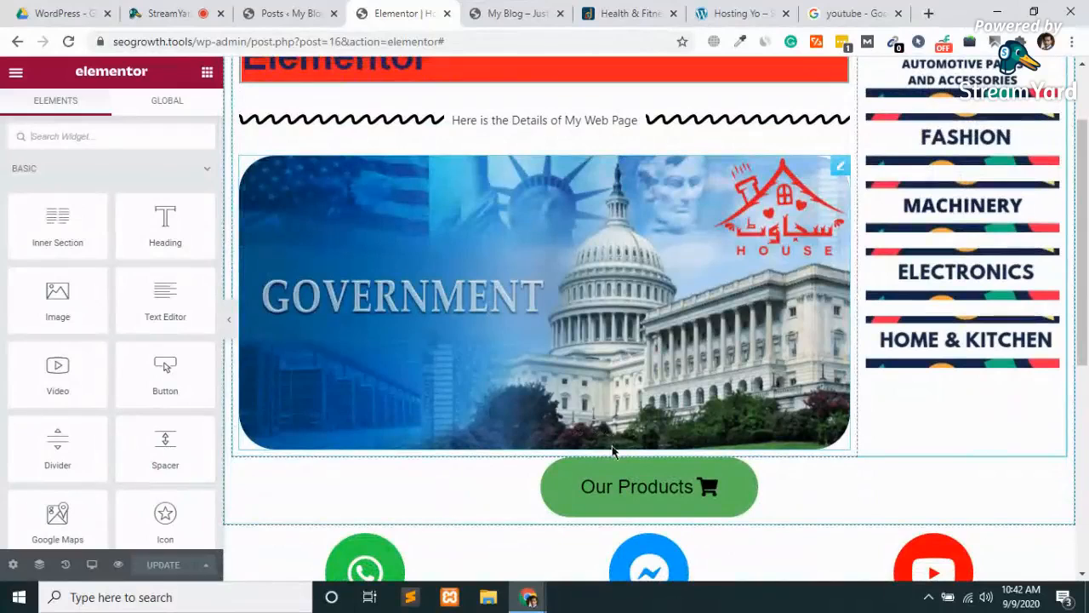
pyautogui.moveTo(186, 429); pyautogui.dragTo(574, 458)
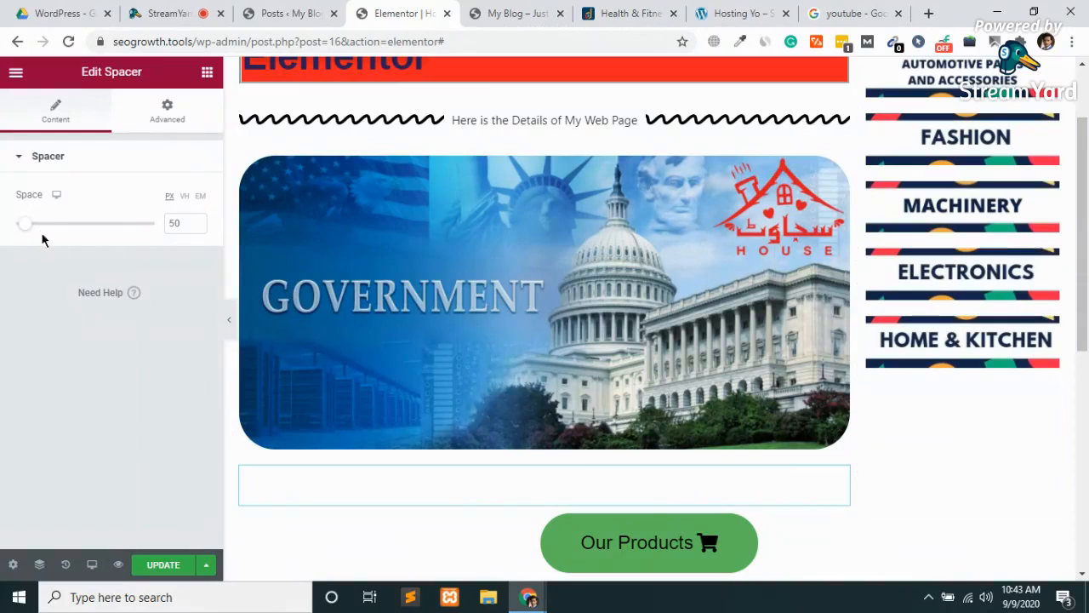
pyautogui.moveTo(26, 231)
pyautogui.mouseDown()
pyautogui.moveTo(66, 230)
pyautogui.moveTo(19, 227)
pyautogui.mouseUp()
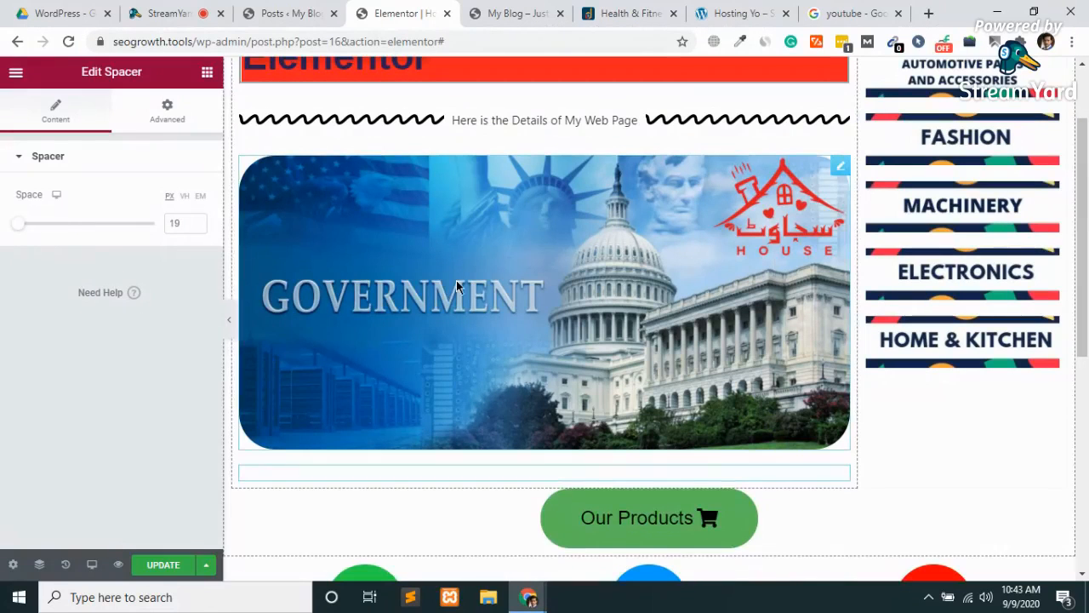
pyautogui.scroll(-3, 462, 287)
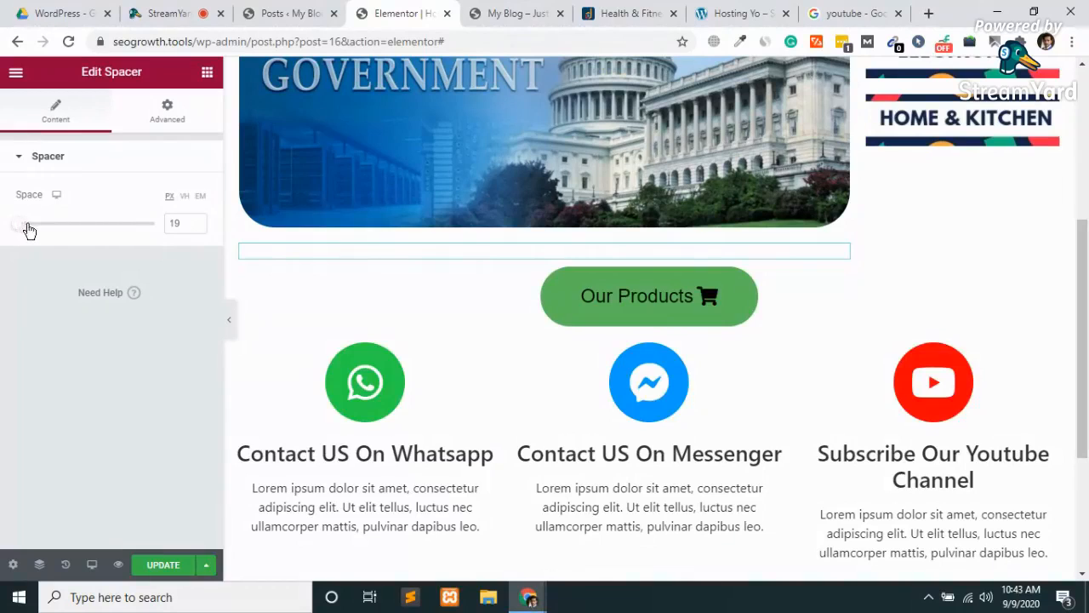
pyautogui.moveTo(27, 226)
pyautogui.mouseDown()
pyautogui.moveTo(65, 238)
pyautogui.moveTo(3, 237)
pyautogui.moveTo(32, 236)
pyautogui.mouseUp()
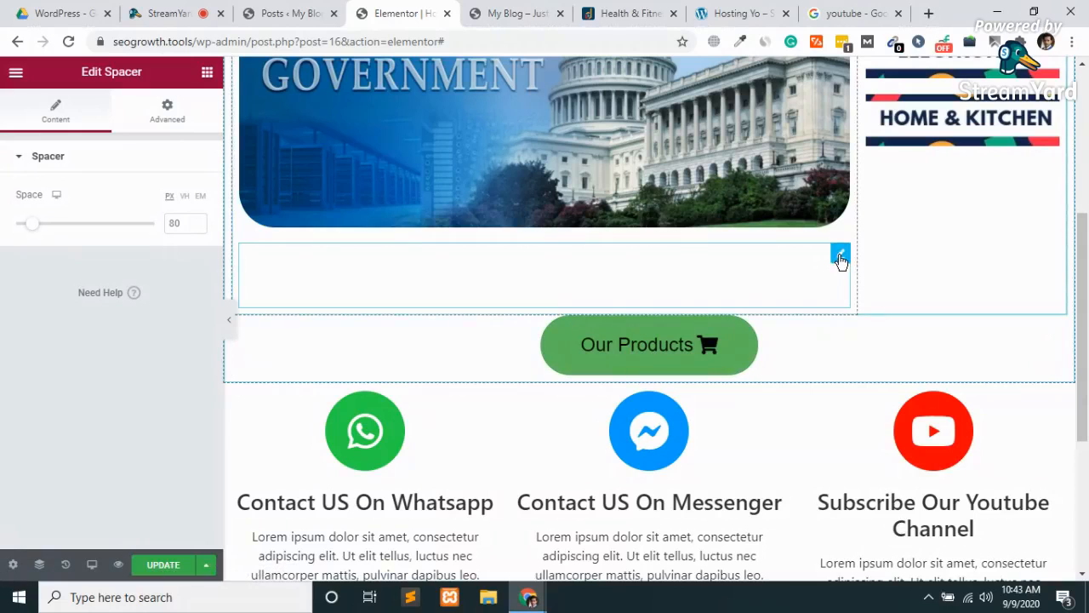
# Delete the spacer below the Government image and save the page
pyautogui.rightClick(840, 261)
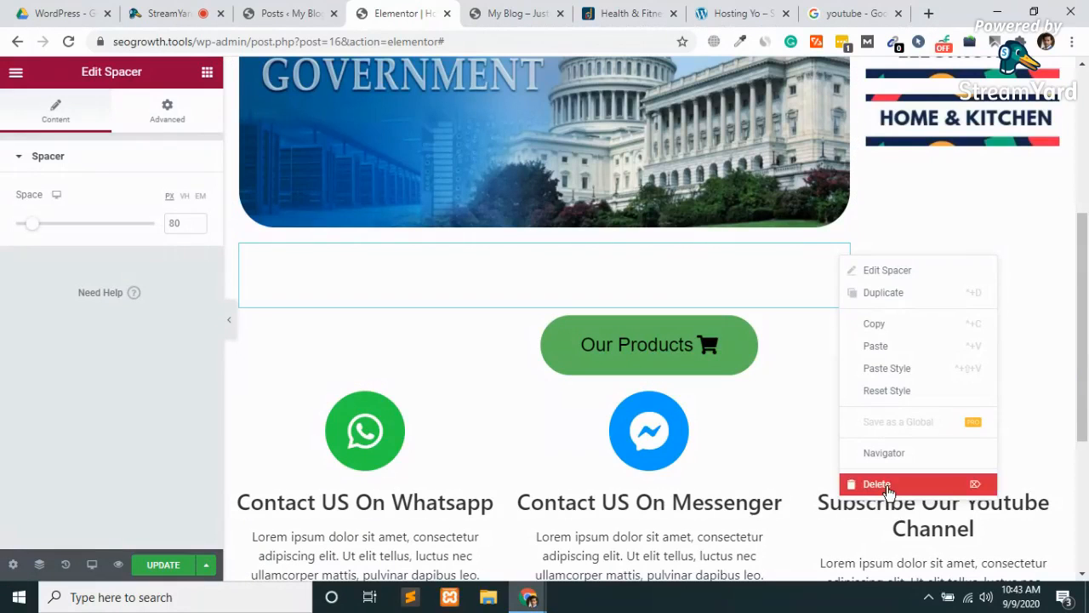
pyautogui.click(877, 484)
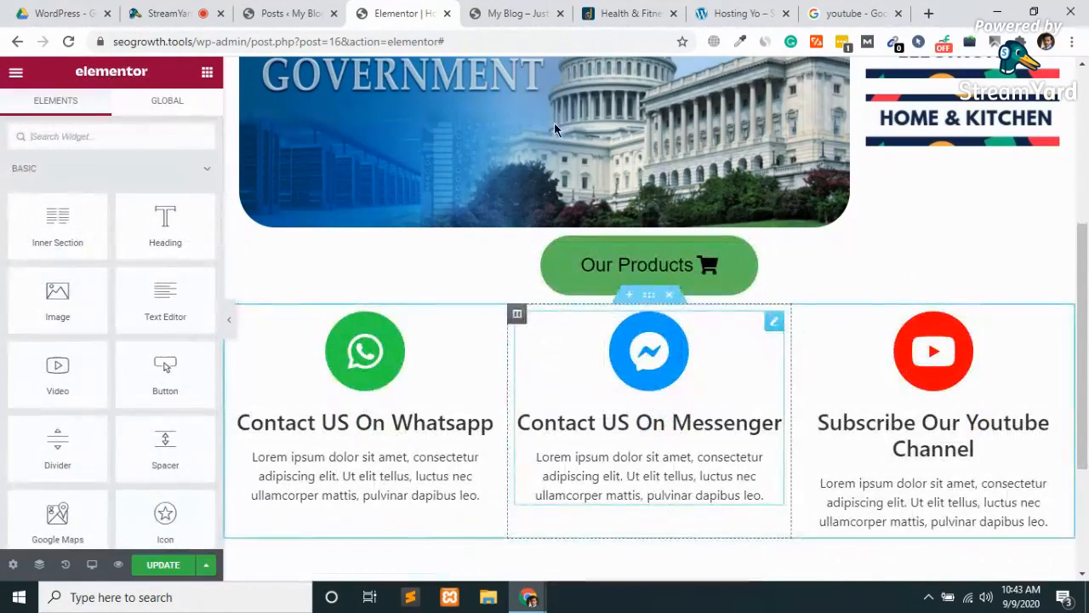
pyautogui.click(163, 565)
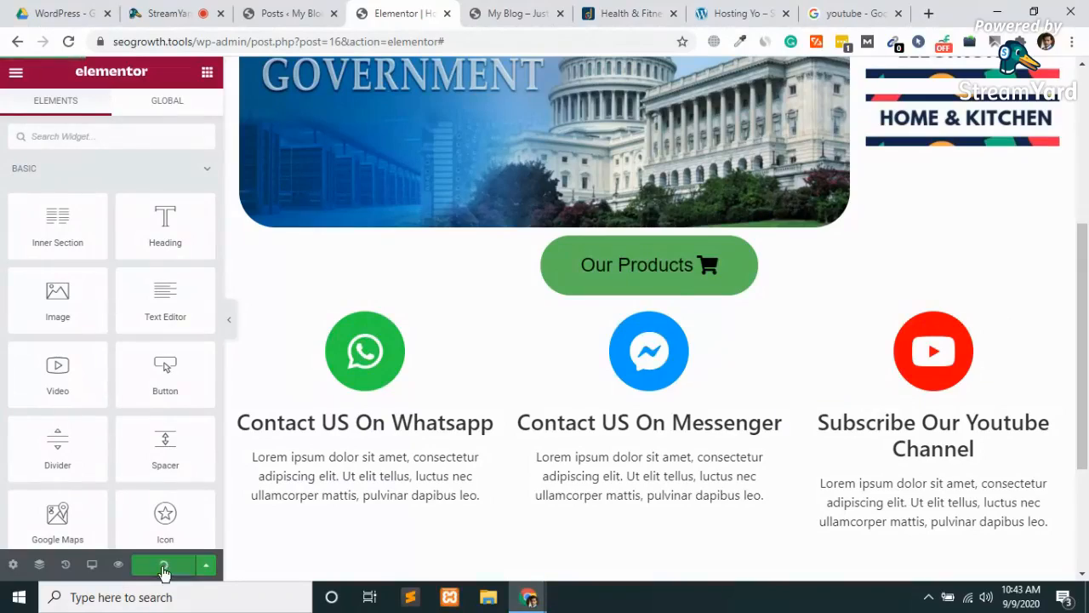
# Try the divider below the heading without an added element and switch it back to the text element
pyautogui.scroll(-3, 684, 401)
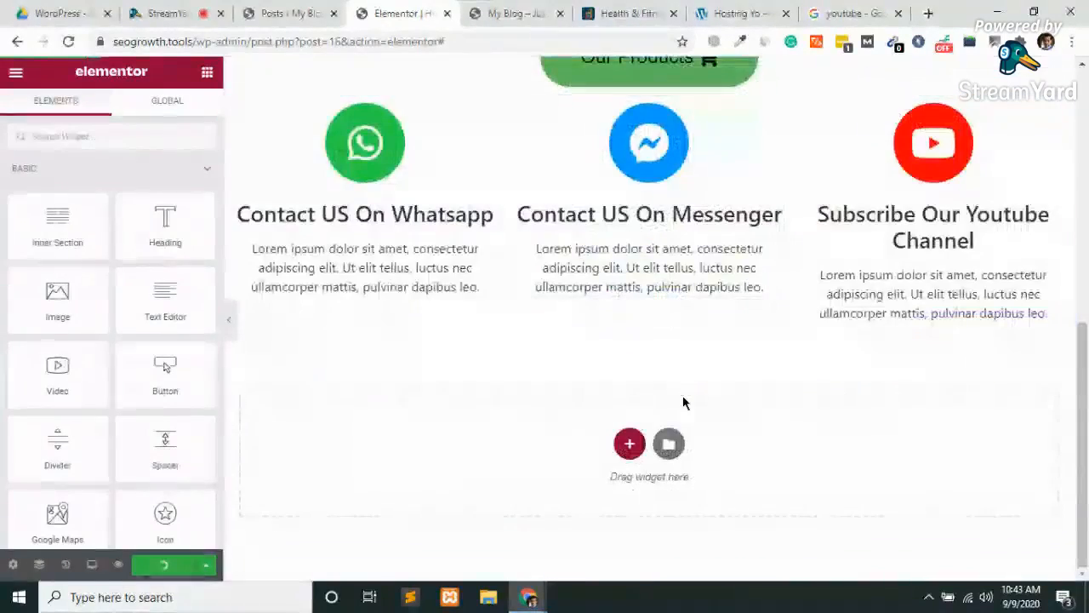
pyautogui.scroll(3, 683, 402)
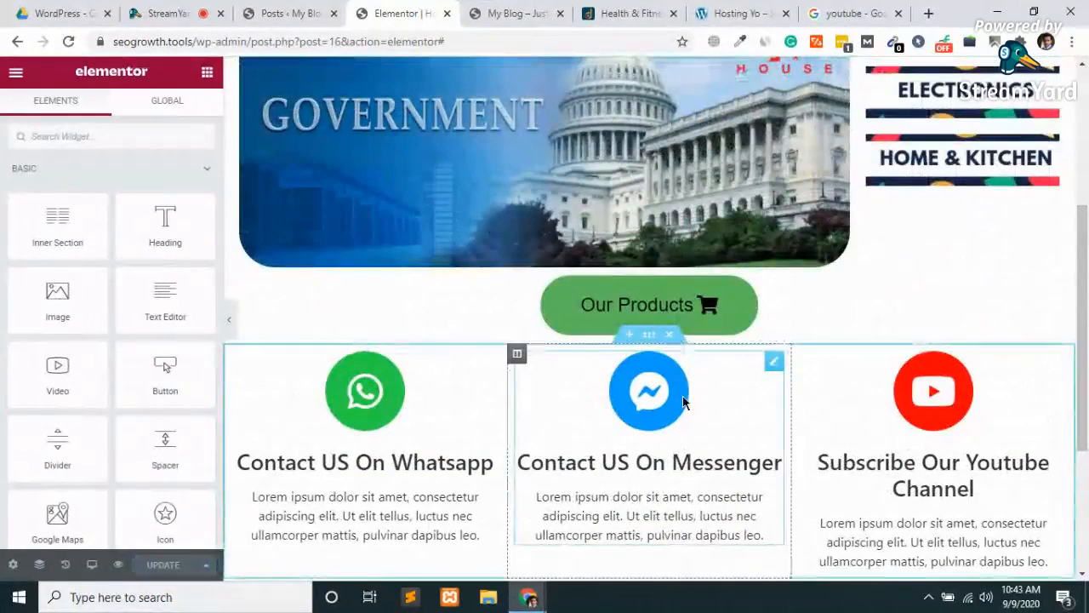
pyautogui.scroll(2, 683, 401)
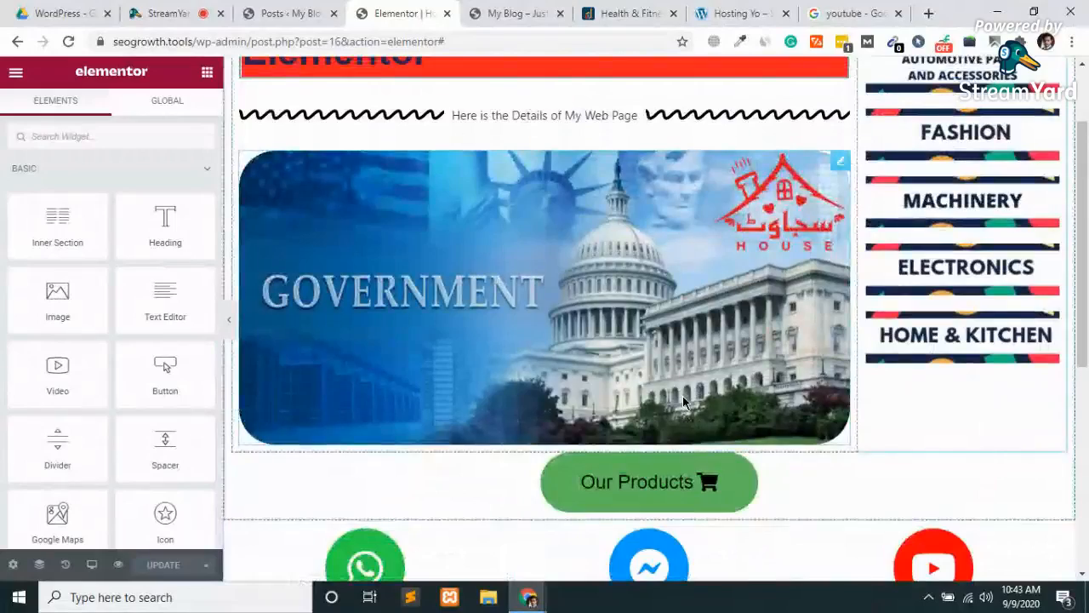
pyautogui.scroll(1, 683, 401)
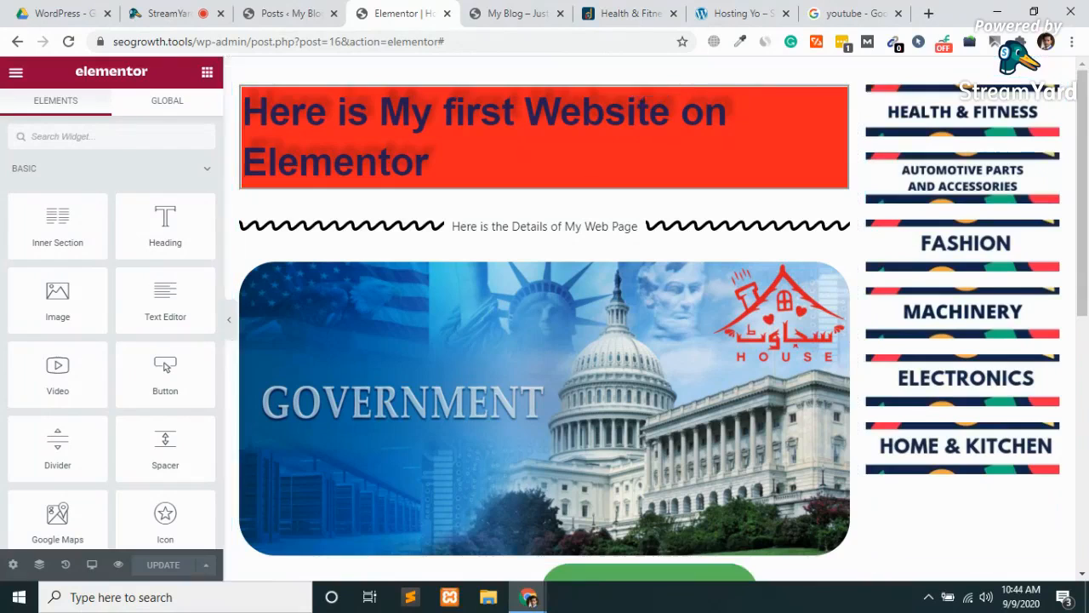
pyautogui.click(509, 221)
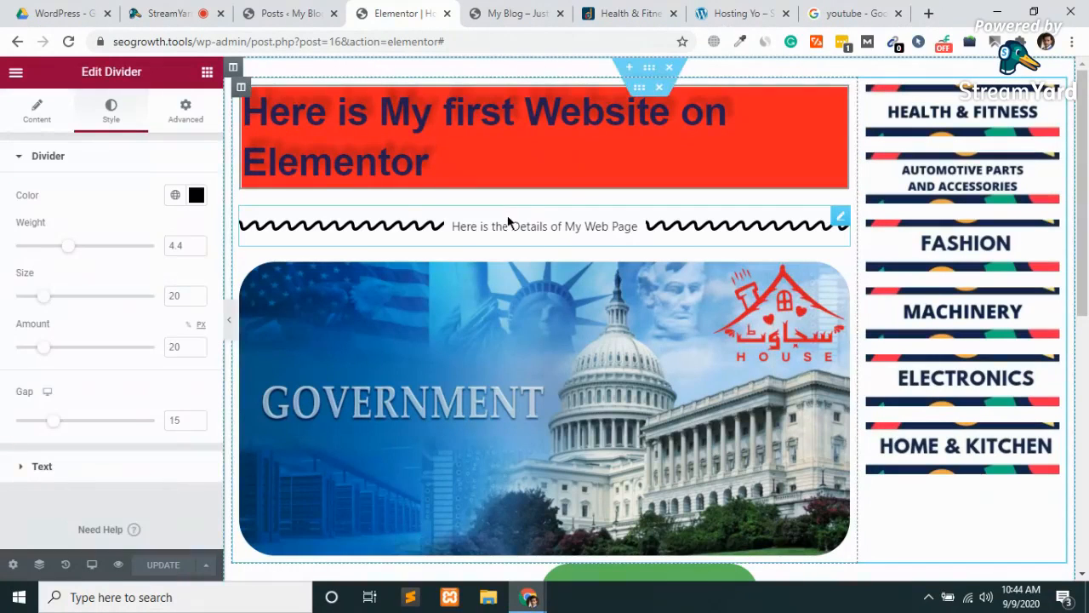
pyautogui.click(38, 112)
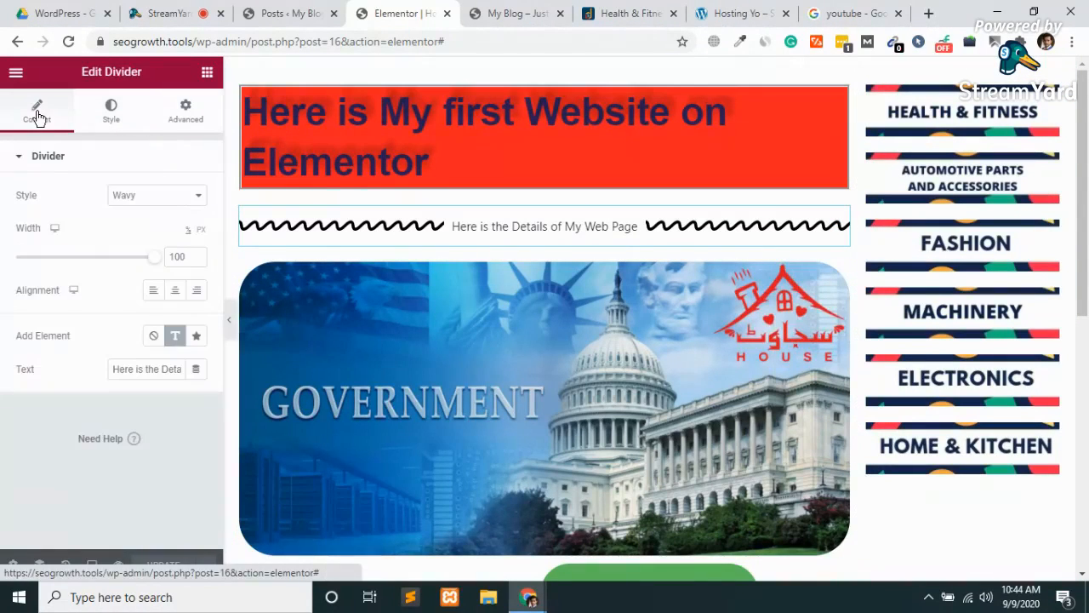
pyautogui.click(153, 337)
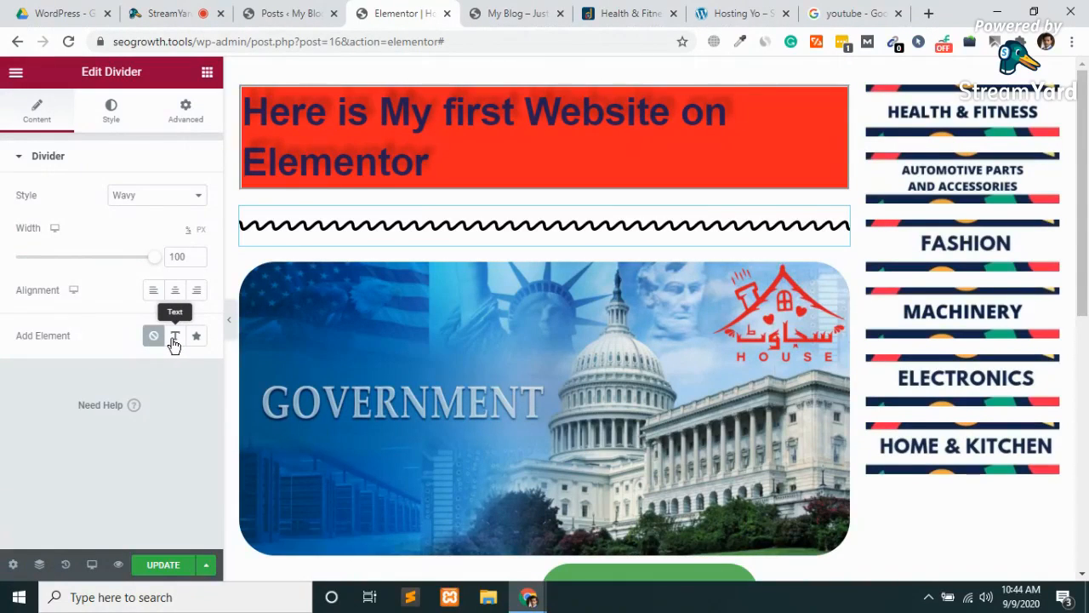
pyautogui.click(174, 338)
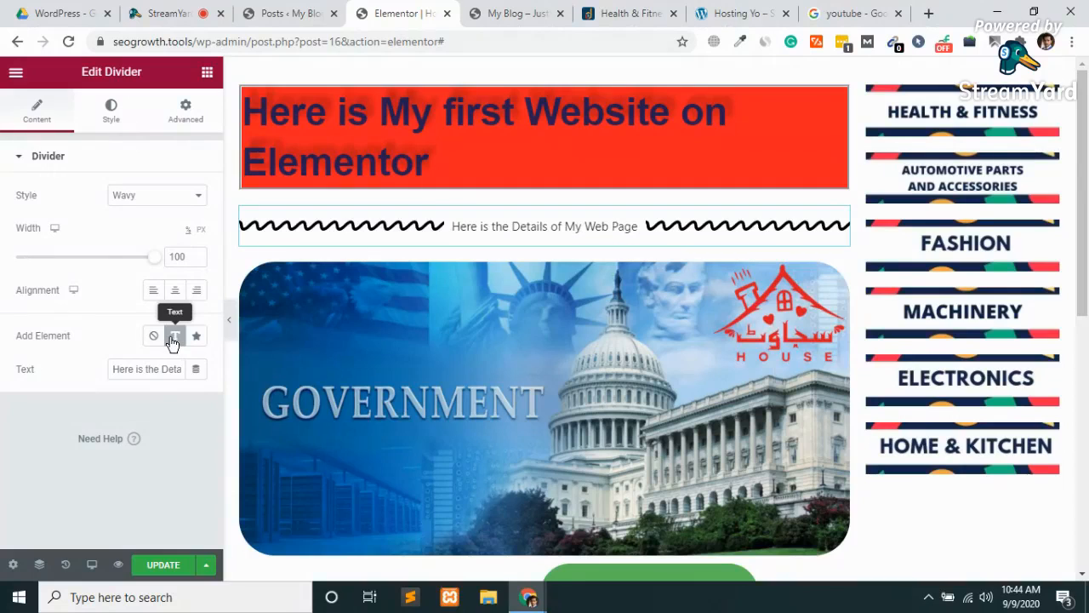
# Change the divider below the heading to a Solid line coloured white, and save the page
pyautogui.click(163, 194)
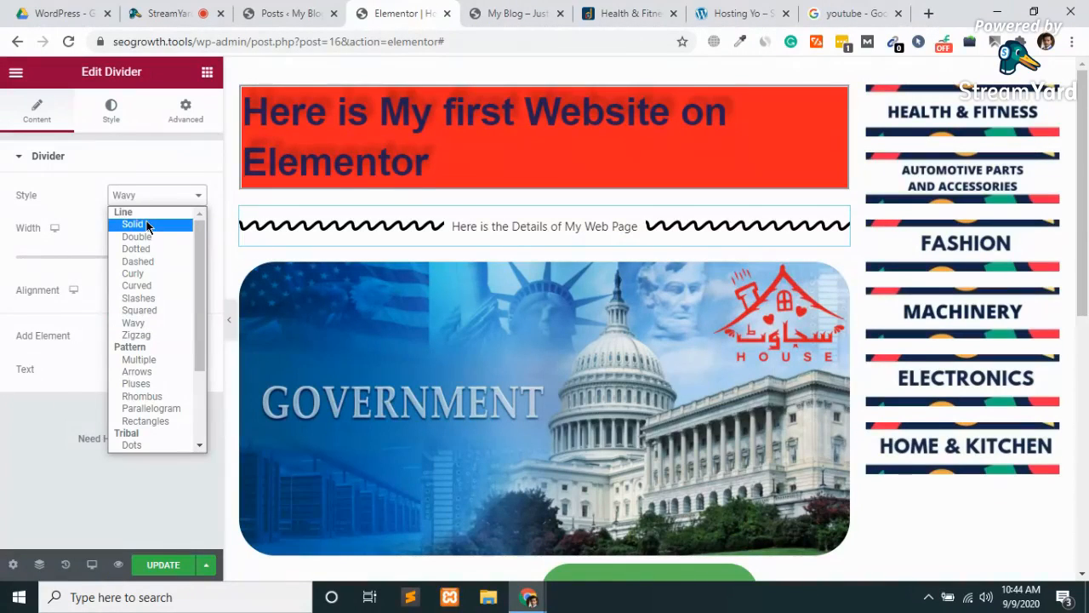
pyautogui.click(147, 225)
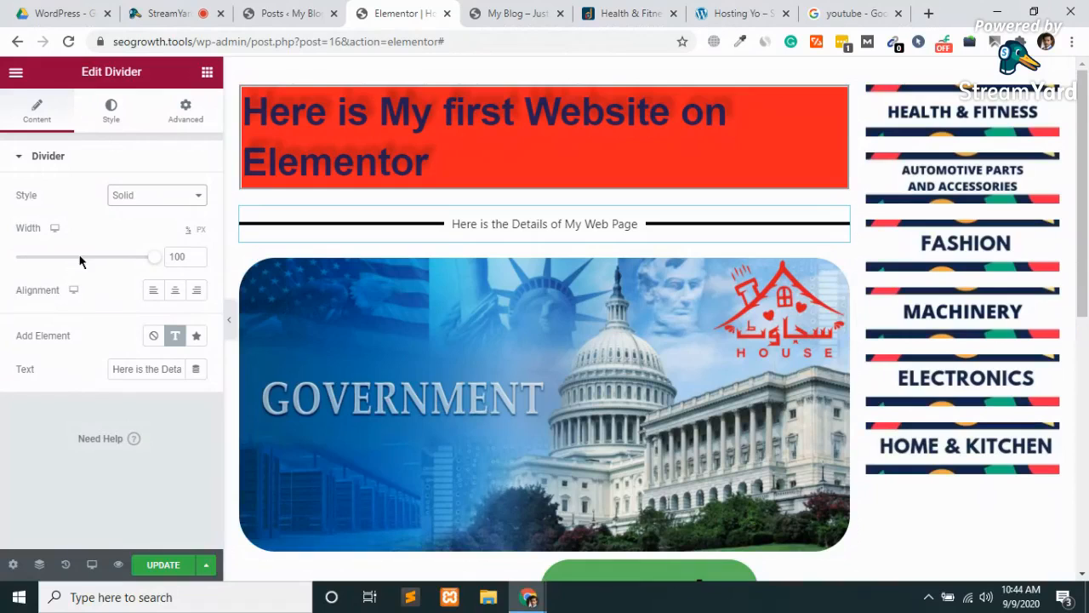
pyautogui.click(119, 117)
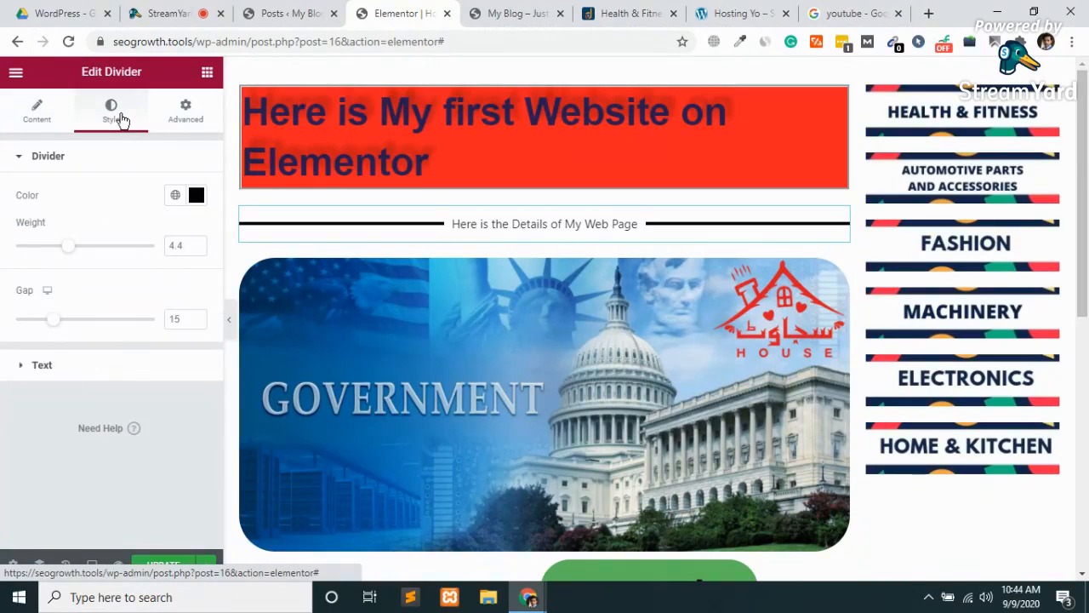
pyautogui.click(197, 195)
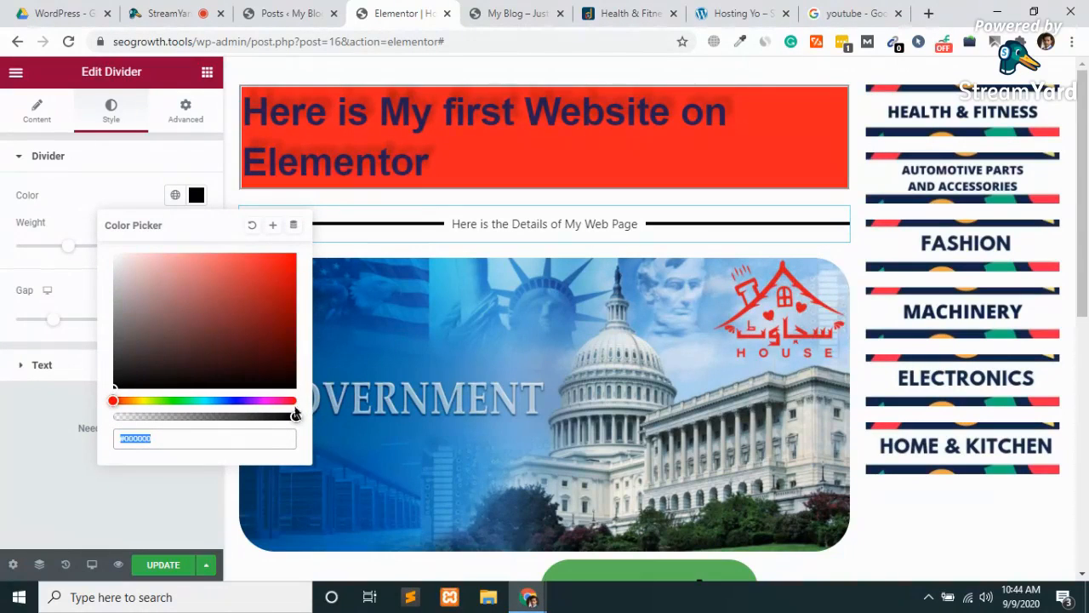
pyautogui.moveTo(295, 417)
pyautogui.mouseDown()
pyautogui.moveTo(74, 413)
pyautogui.moveTo(301, 430)
pyautogui.mouseUp()
pyautogui.press('BackSpace')
pyautogui.press('BackSpace')
pyautogui.press('BackSpace')
pyautogui.press('BackSpace')
pyautogui.write('ffff')
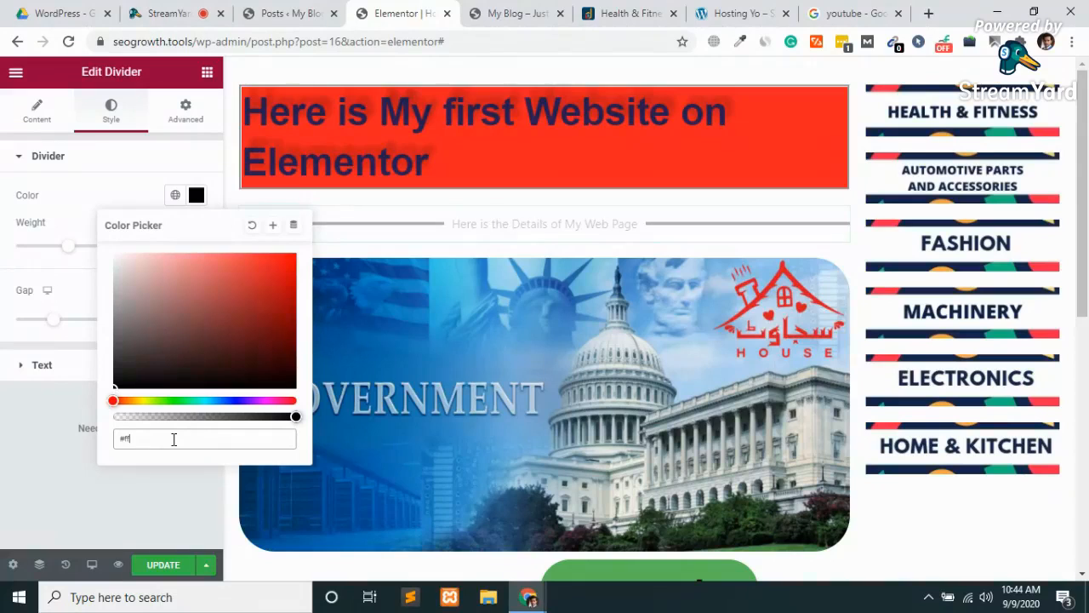
pyautogui.write('f')
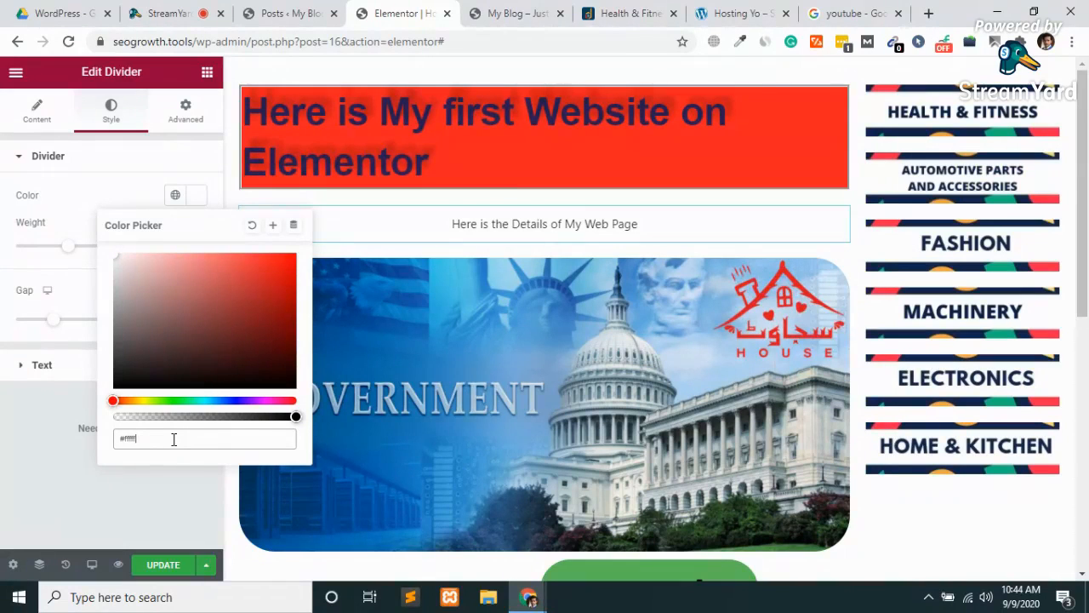
pyautogui.click(60, 464)
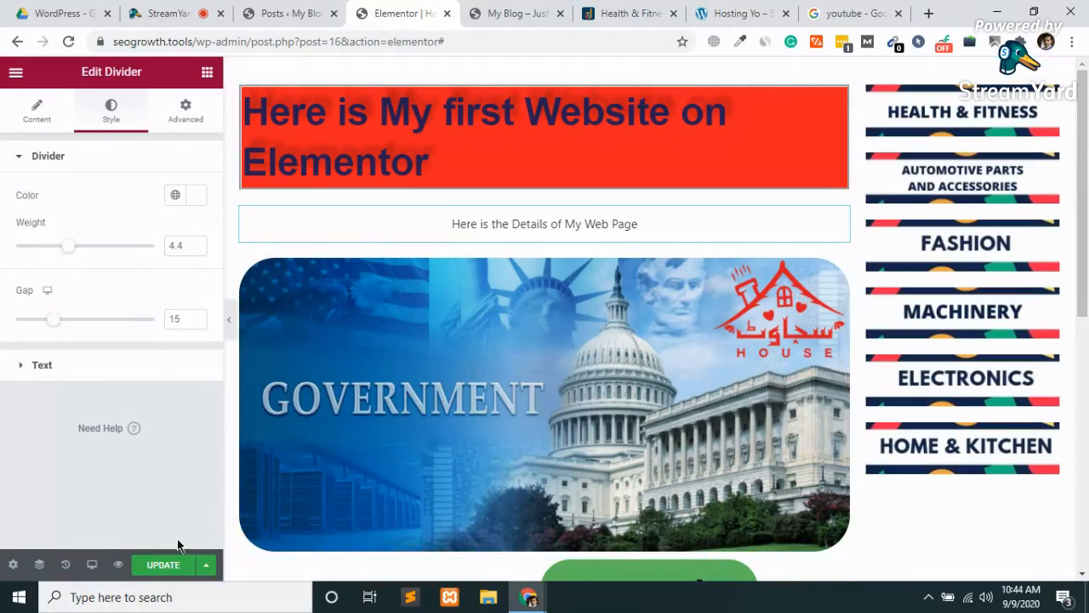
pyautogui.click(164, 566)
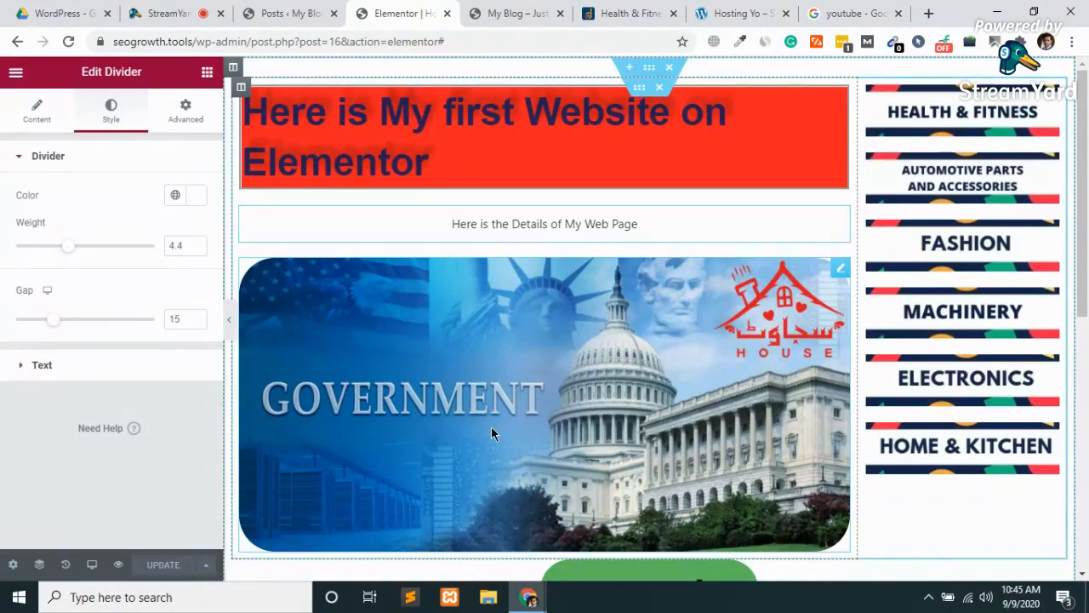
# Add a new single-column section below the three contact boxes
pyautogui.scroll(-6, 494, 431)
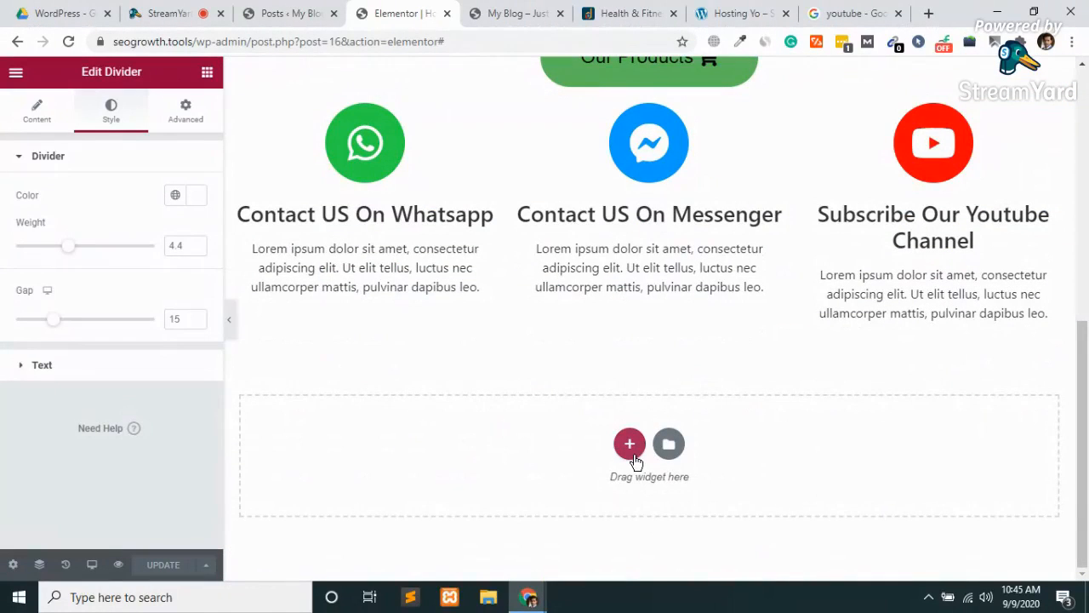
pyautogui.click(634, 460)
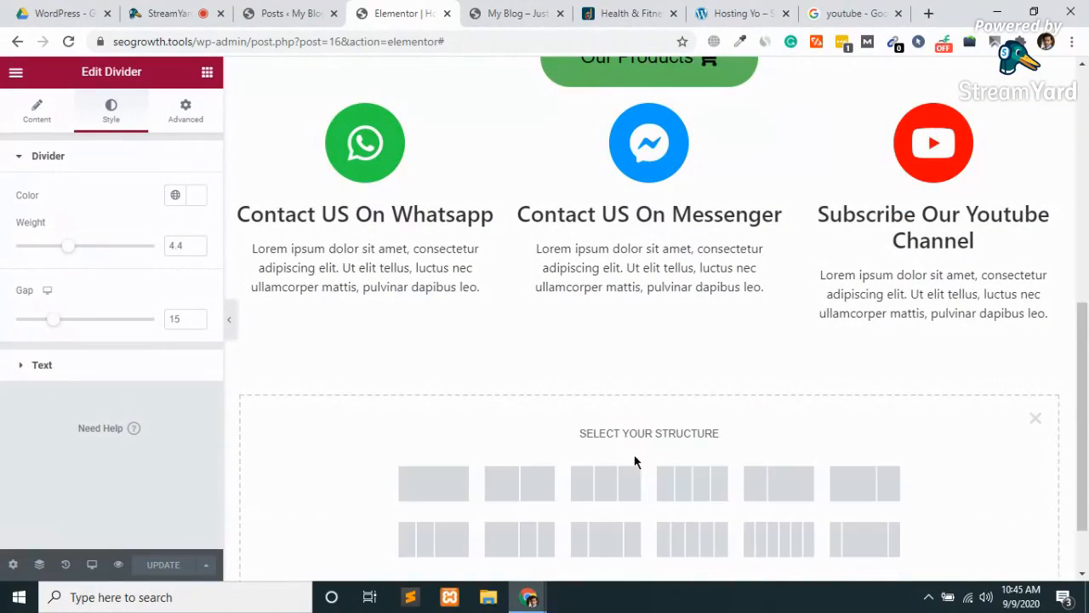
pyautogui.click(433, 484)
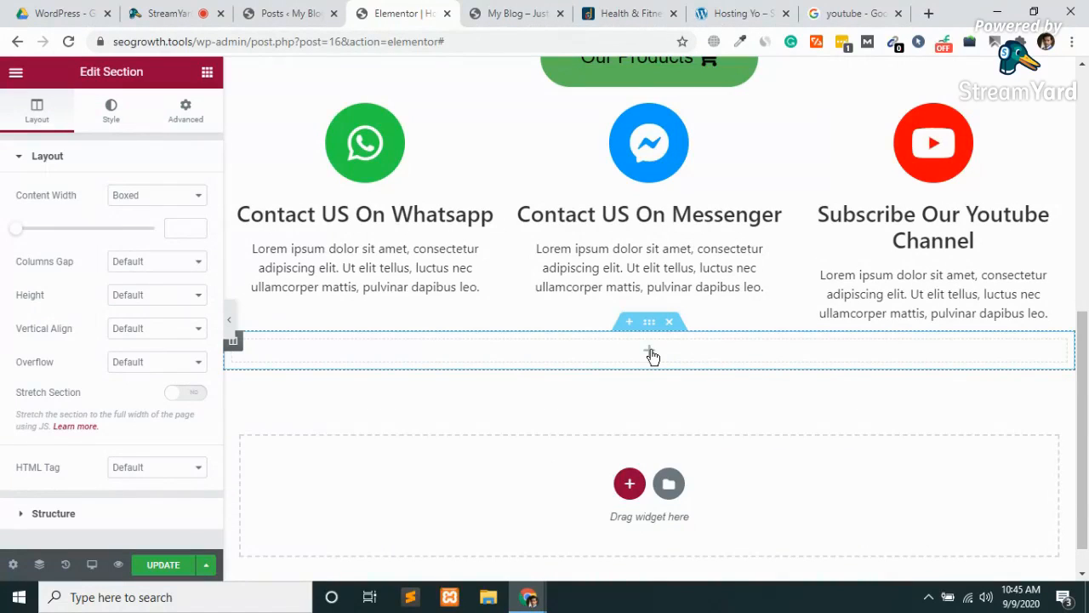
# Give the new section a gradient background with #CB3030 as the first colour and #CE1140 as the second
pyautogui.click(110, 128)
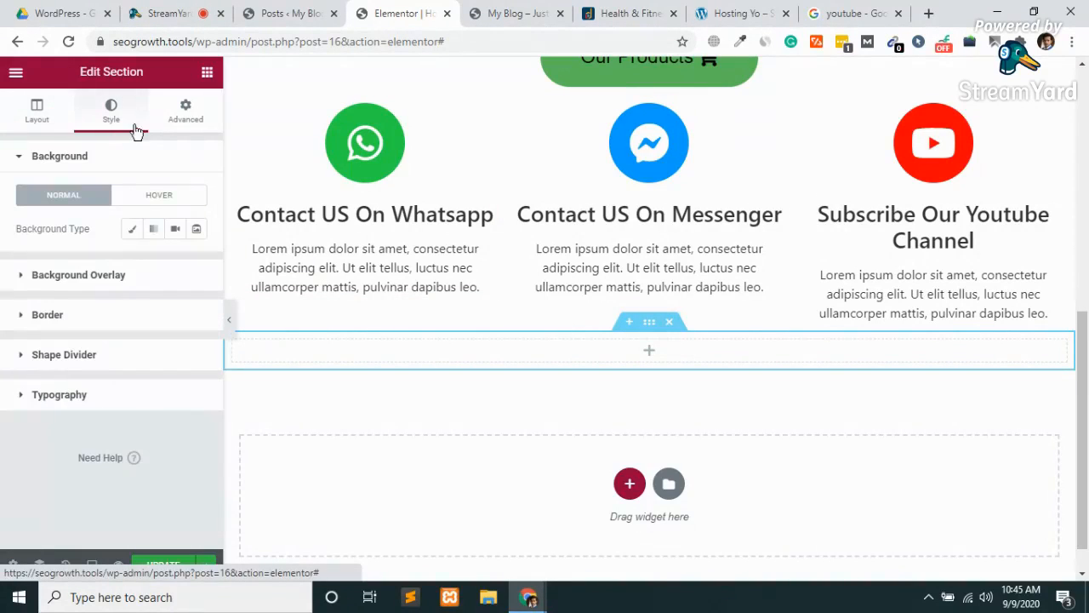
pyautogui.click(155, 229)
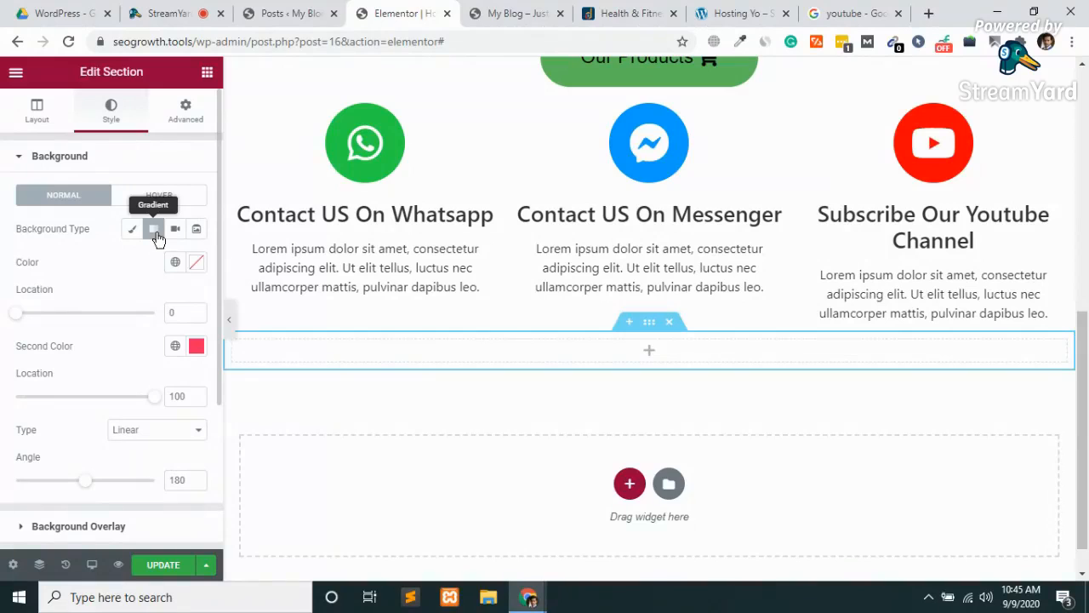
pyautogui.click(195, 265)
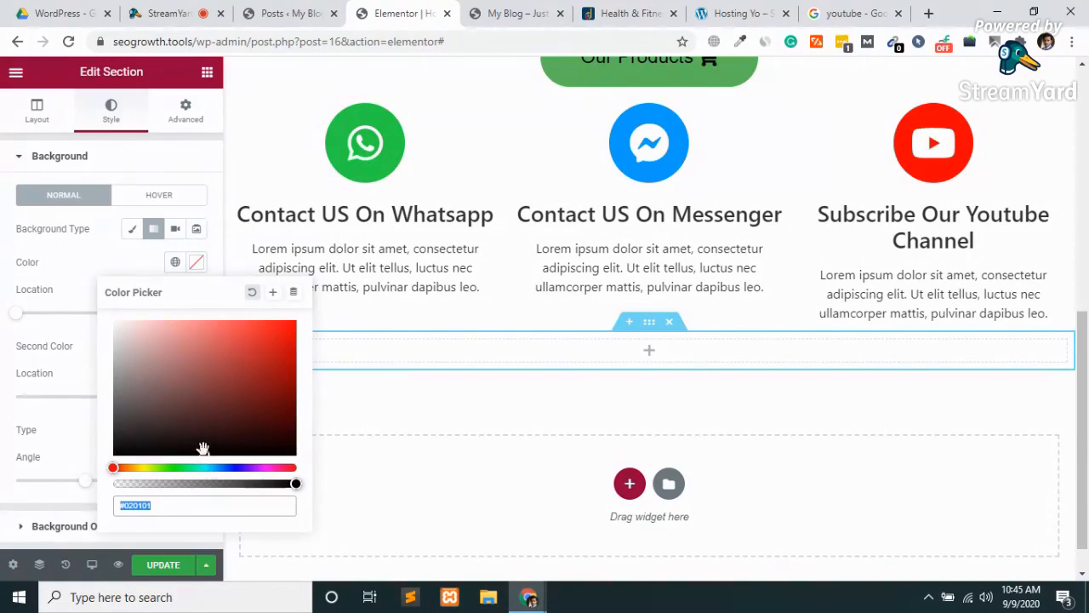
pyautogui.moveTo(204, 451); pyautogui.dragTo(252, 349)
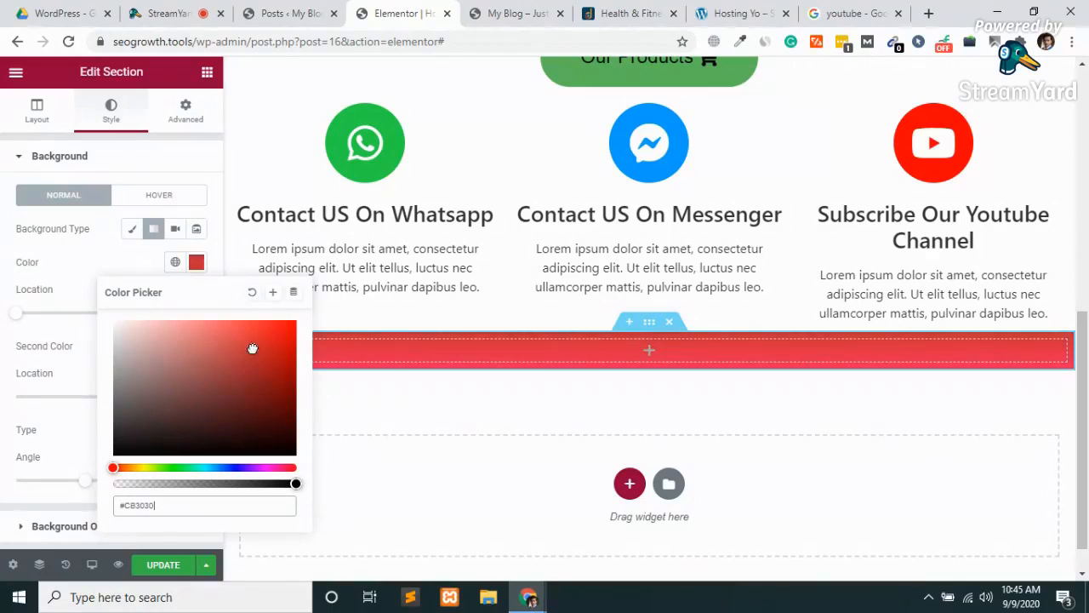
pyautogui.click(45, 345)
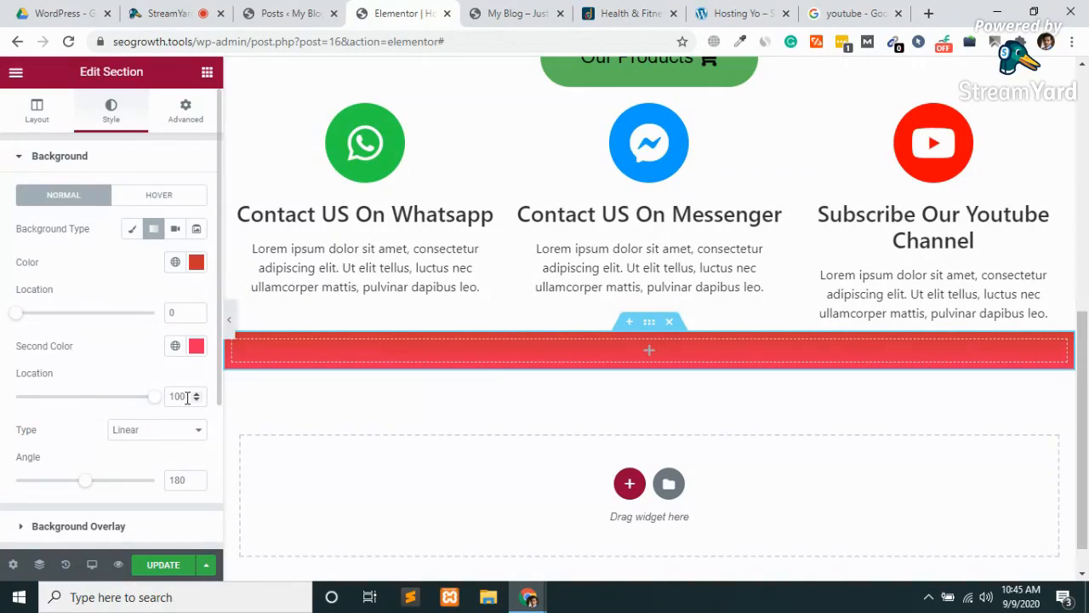
pyautogui.click(196, 347)
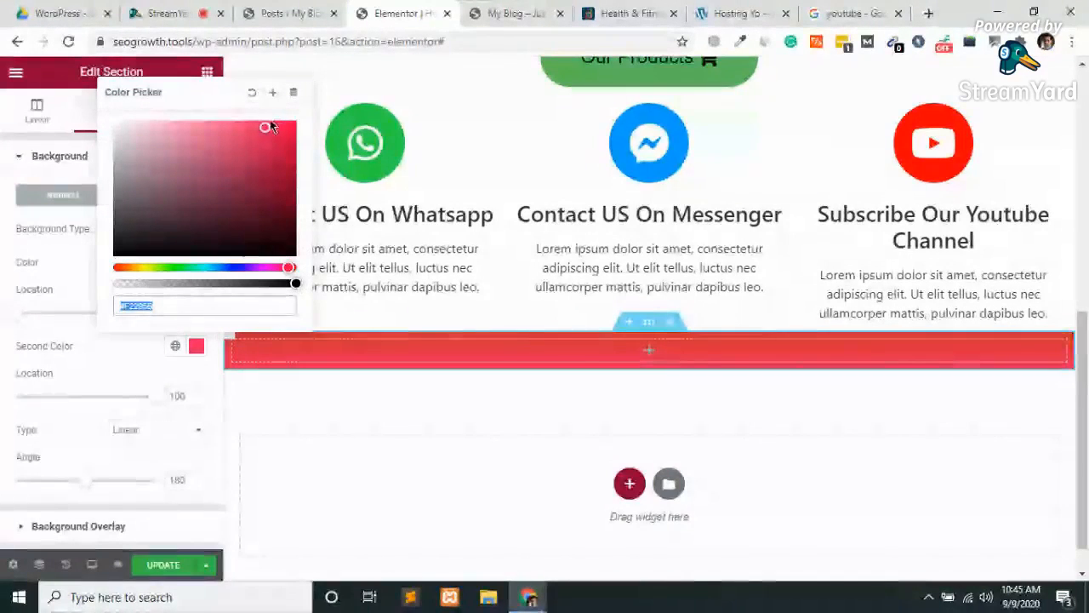
pyautogui.moveTo(263, 128)
pyautogui.mouseDown()
pyautogui.moveTo(277, 170)
pyautogui.moveTo(281, 147)
pyautogui.mouseUp()
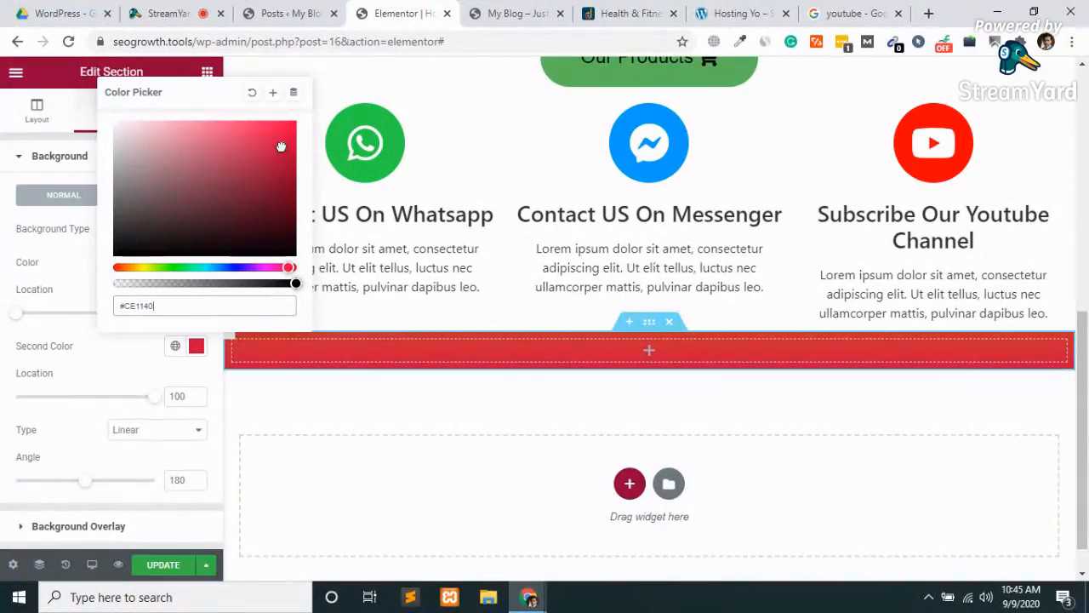
pyautogui.click(135, 370)
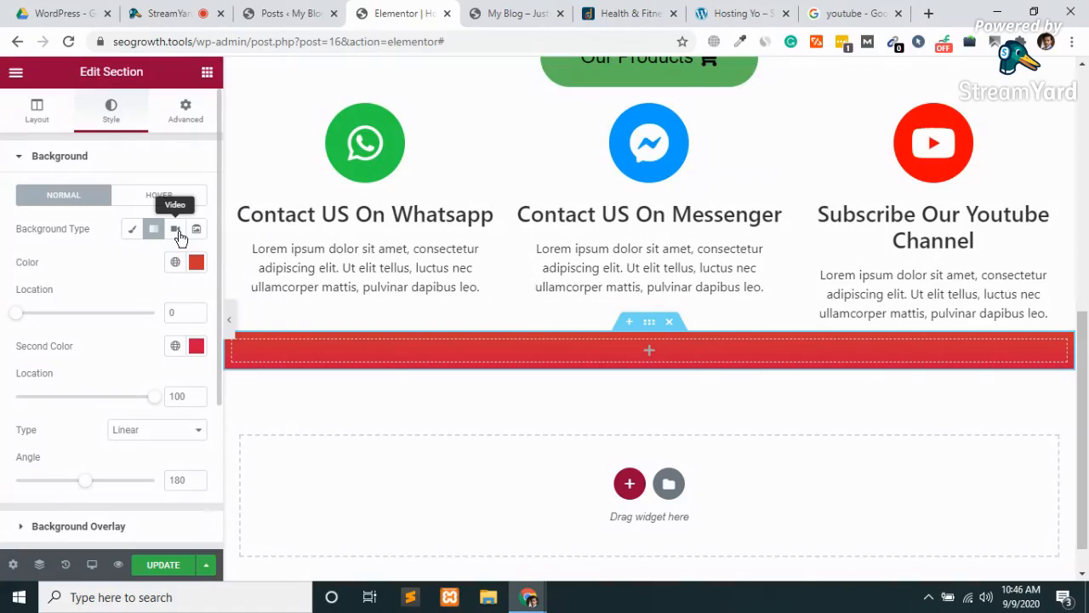
# Switch the section's background type to Classic and use the Government image Untitled-design-2.png as its background image
pyautogui.click(133, 232)
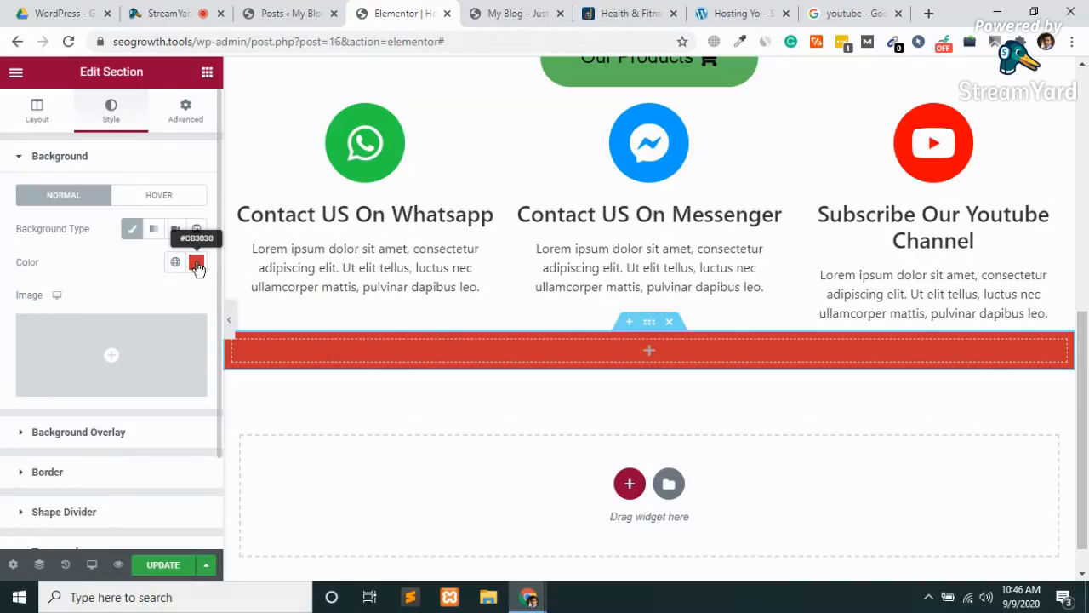
pyautogui.moveTo(109, 386)
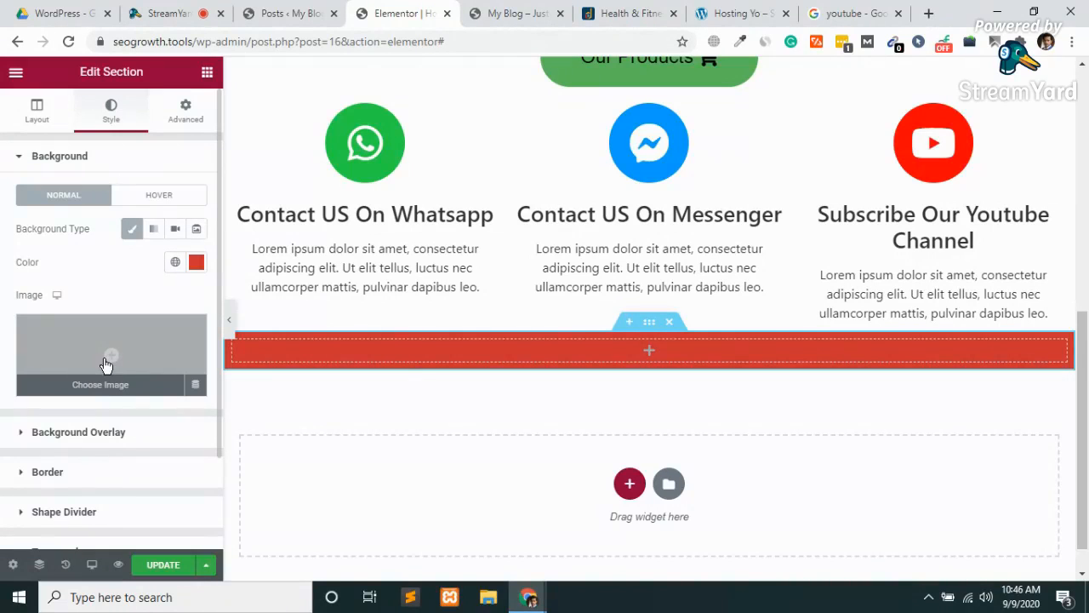
pyautogui.click(105, 364)
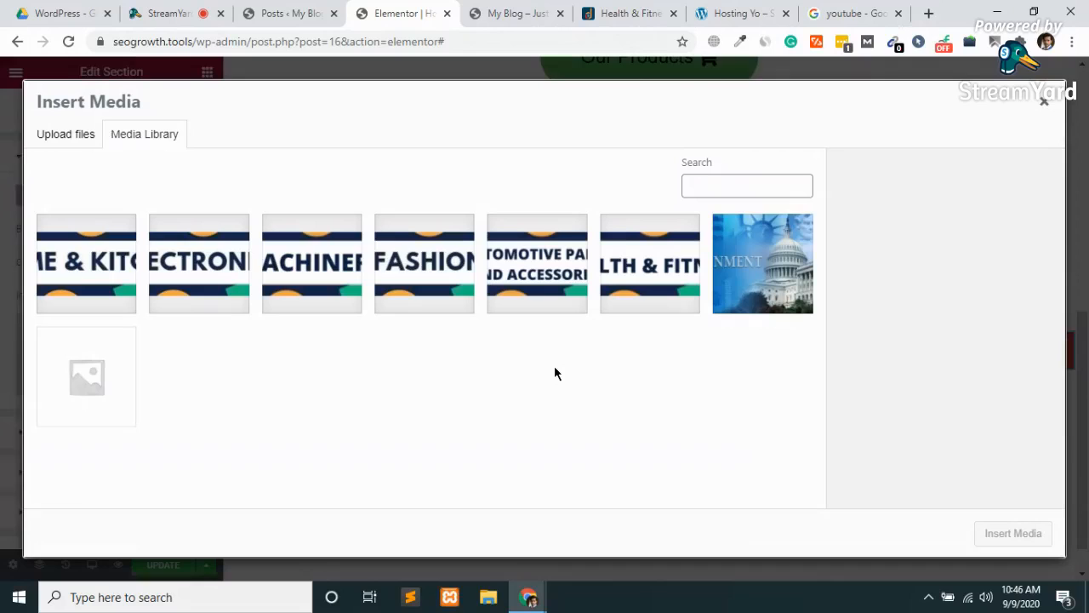
pyautogui.click(759, 276)
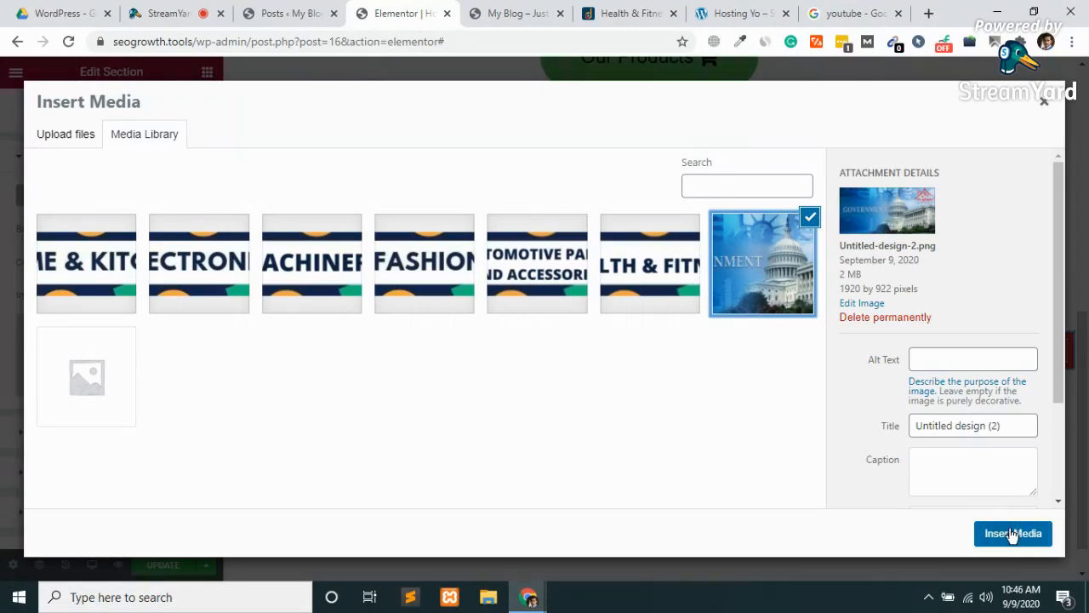
pyautogui.click(1011, 533)
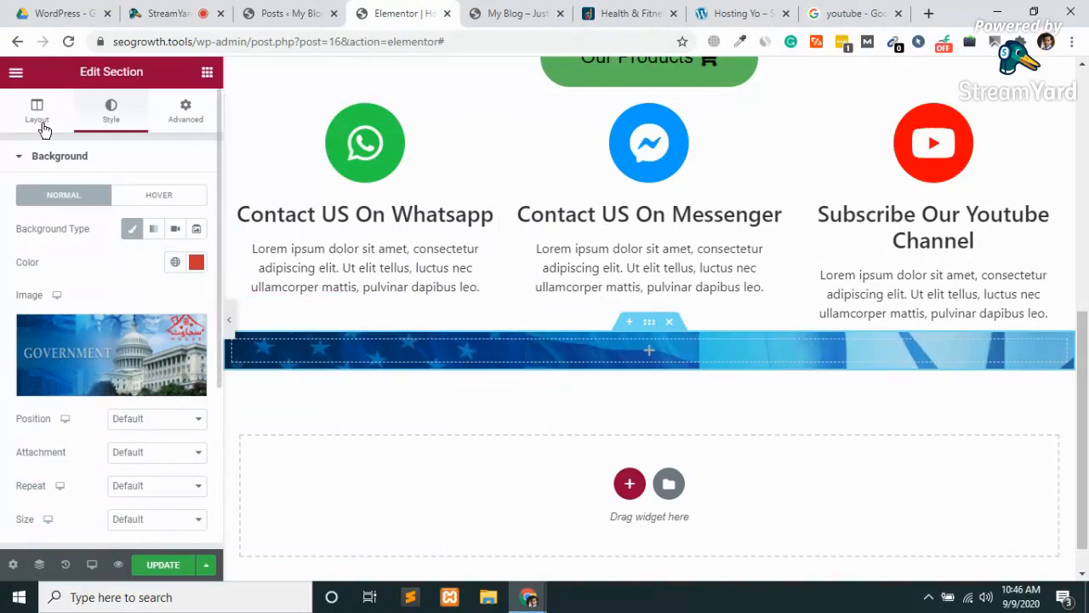
# Place a heading widget in the new section and set its text colour to white
pyautogui.click(207, 72)
pyautogui.moveTo(165, 221); pyautogui.dragTo(465, 372)
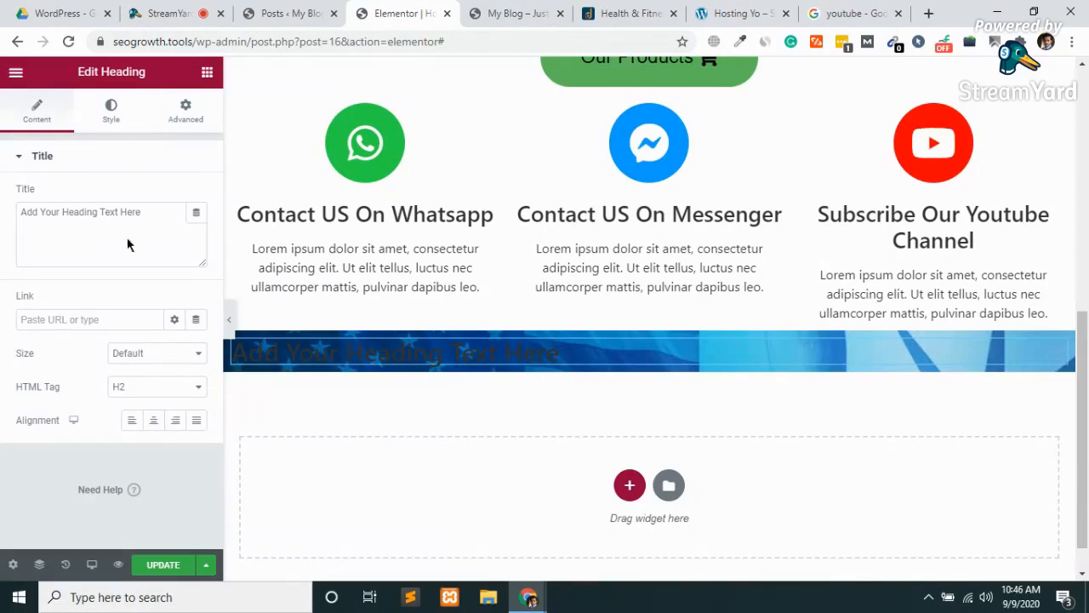
pyautogui.click(112, 115)
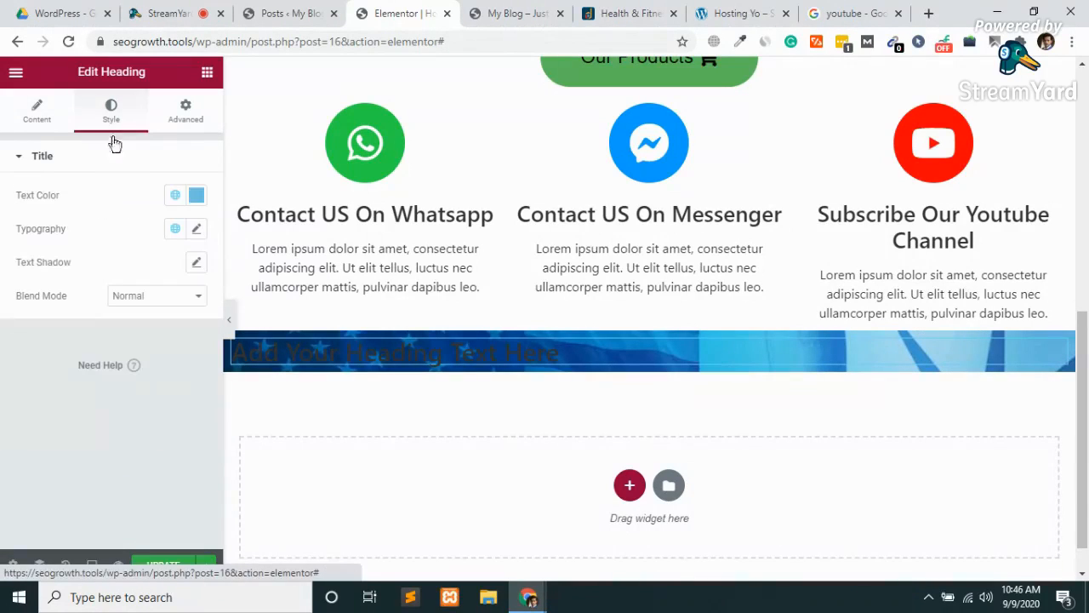
pyautogui.click(208, 195)
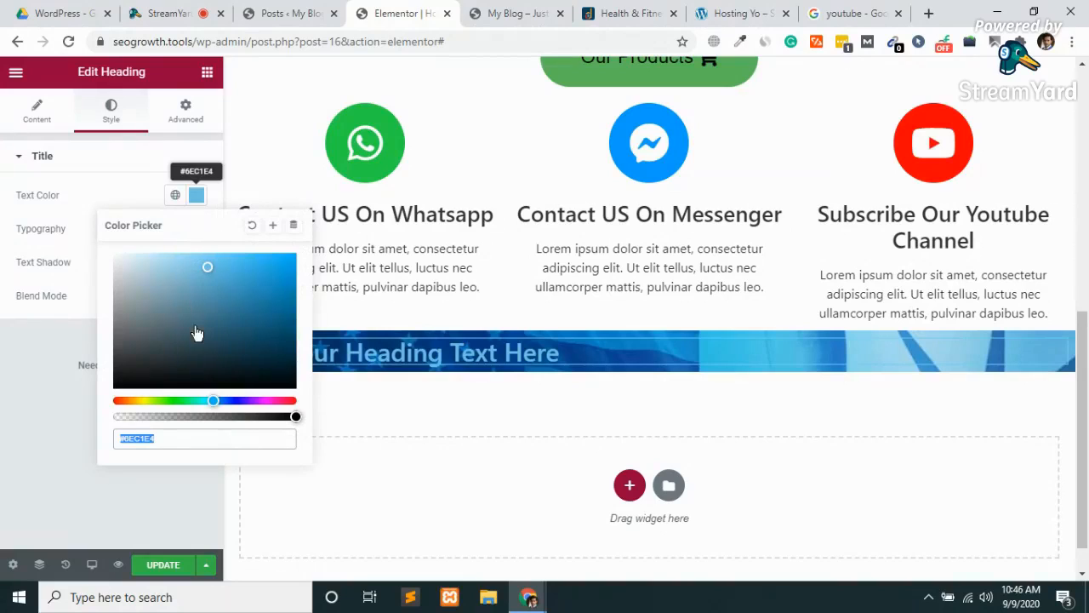
pyautogui.click(169, 437)
pyautogui.press('BackSpace')
pyautogui.press('BackSpace')
pyautogui.press('BackSpace')
pyautogui.press('BackSpace')
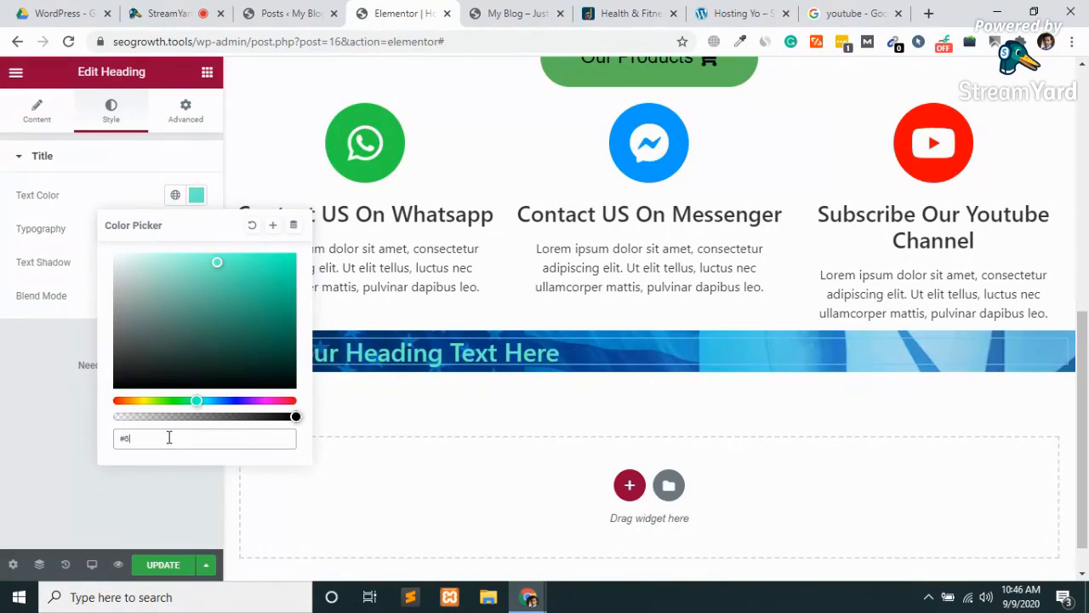
pyautogui.write('ffffff')
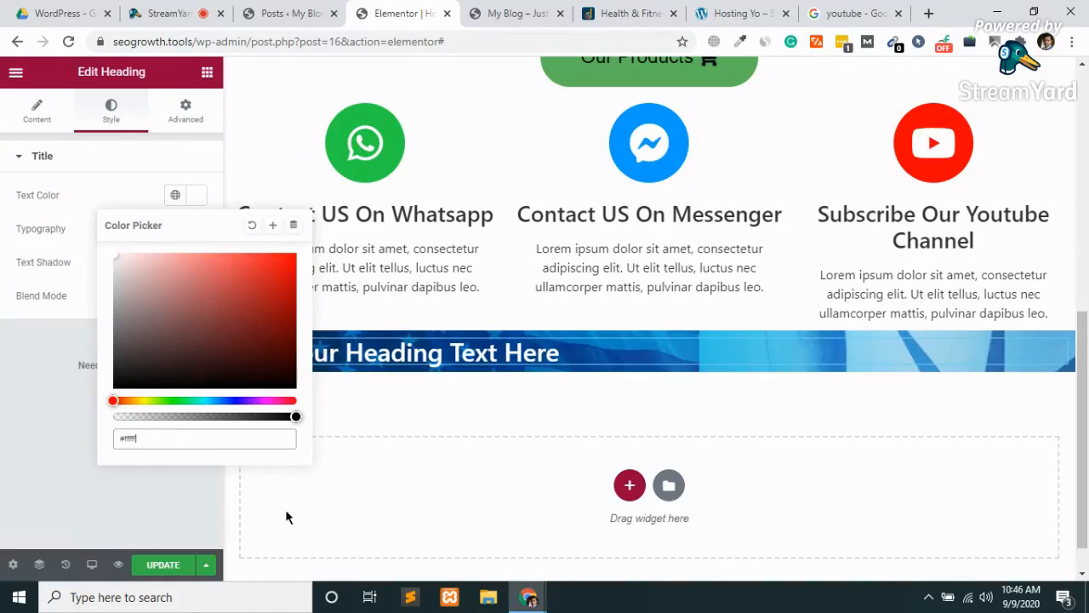
pyautogui.click(106, 489)
# Paste a copy of the Government image below the heading in the new section and delete that copy again
pyautogui.scroll(2, 627, 329)
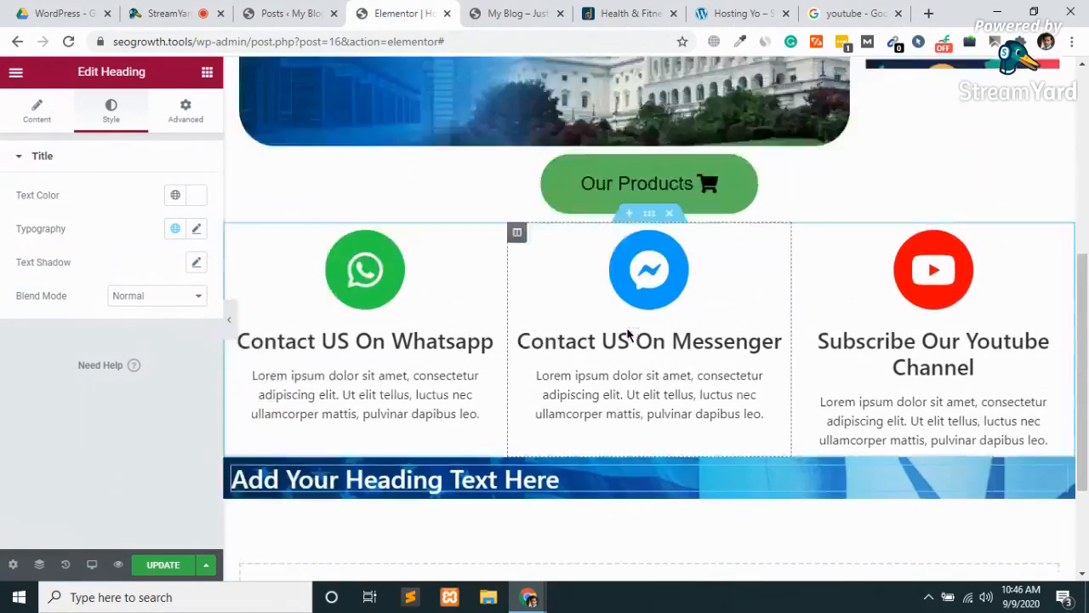
pyautogui.scroll(5, 627, 333)
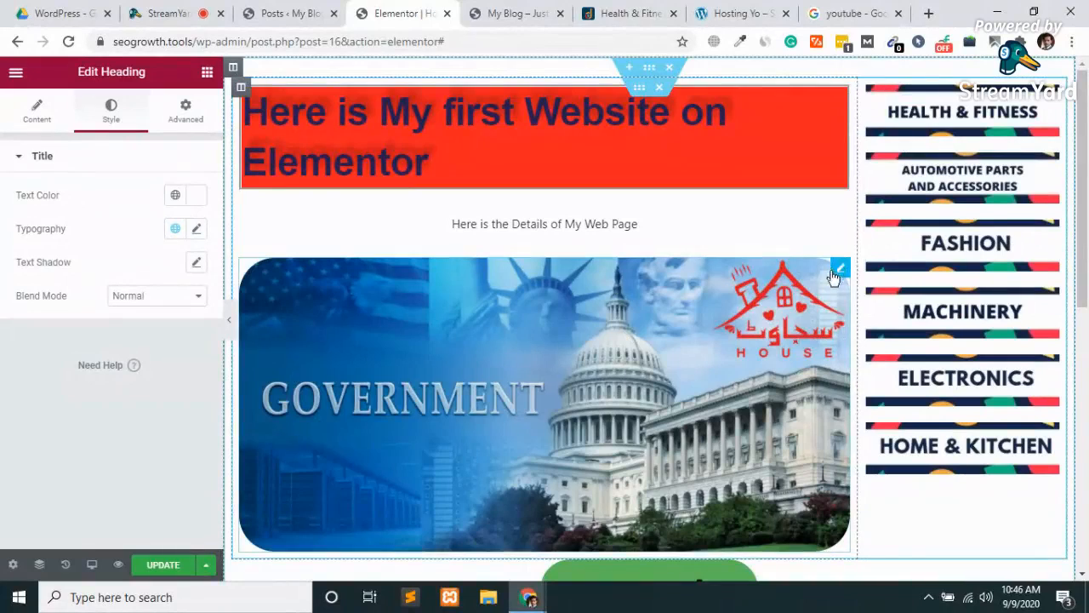
pyautogui.rightClick(838, 272)
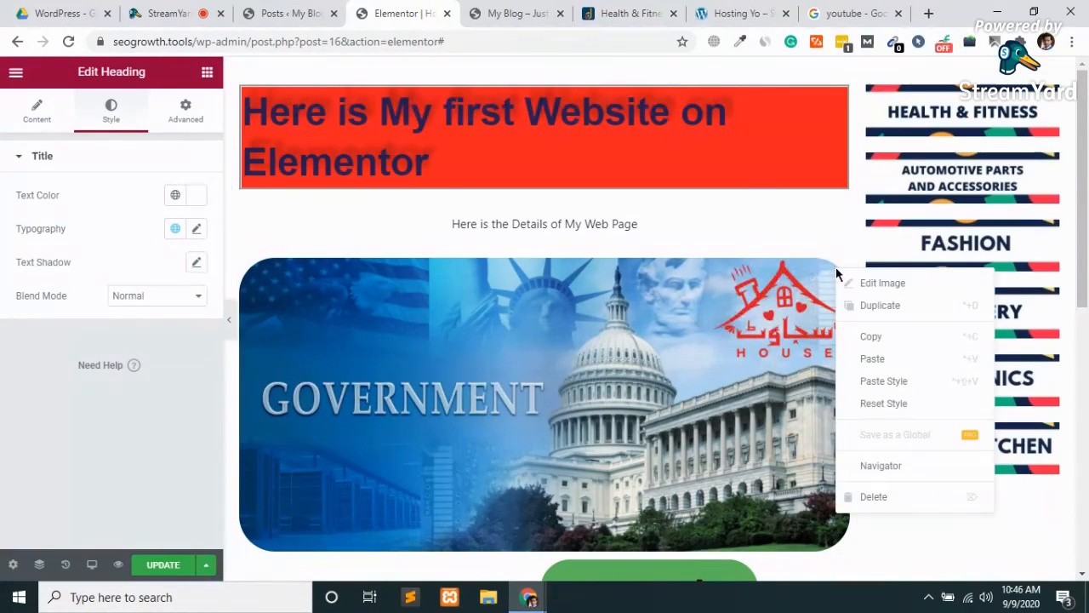
pyautogui.click(883, 339)
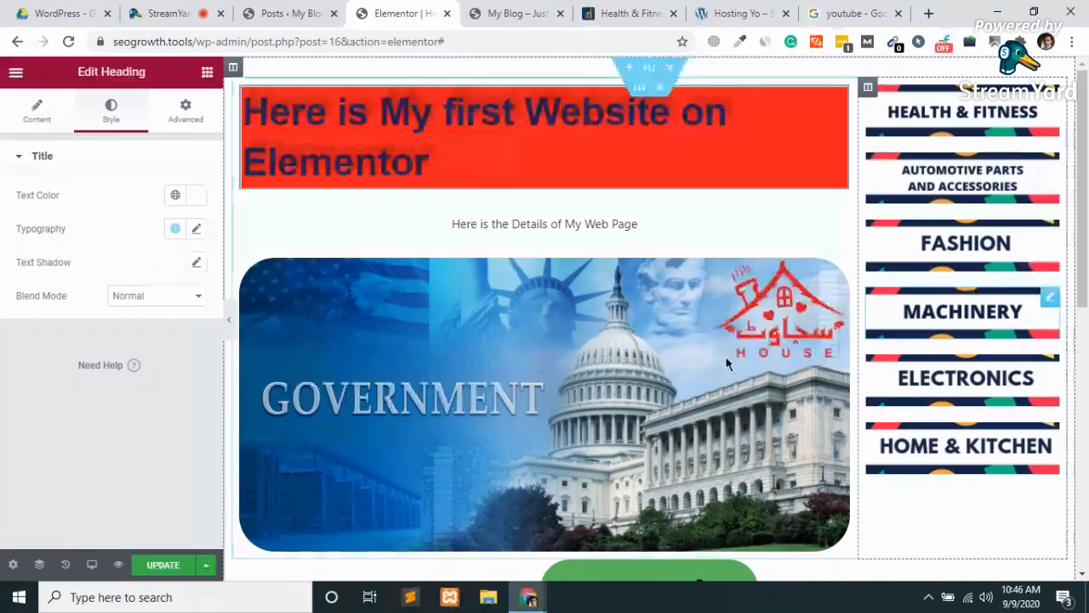
pyautogui.scroll(-10, 726, 364)
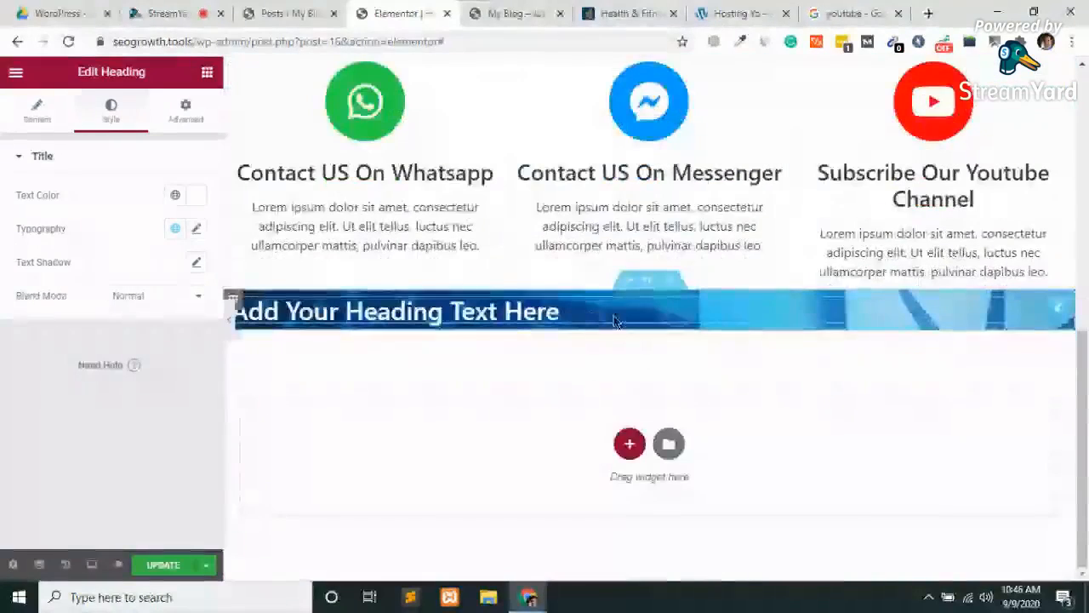
pyautogui.rightClick(614, 318)
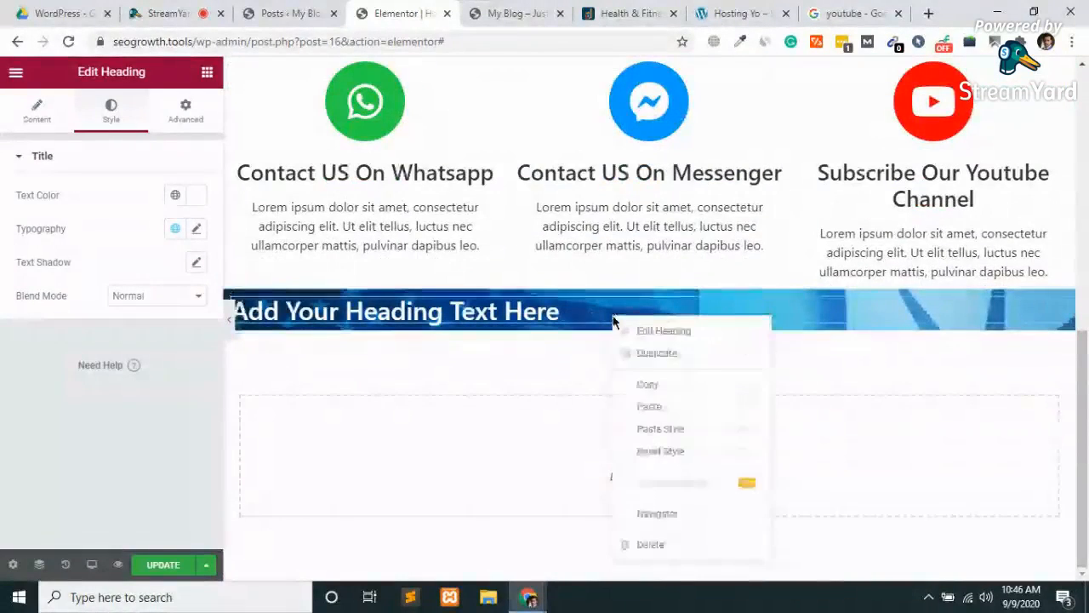
pyautogui.click(649, 408)
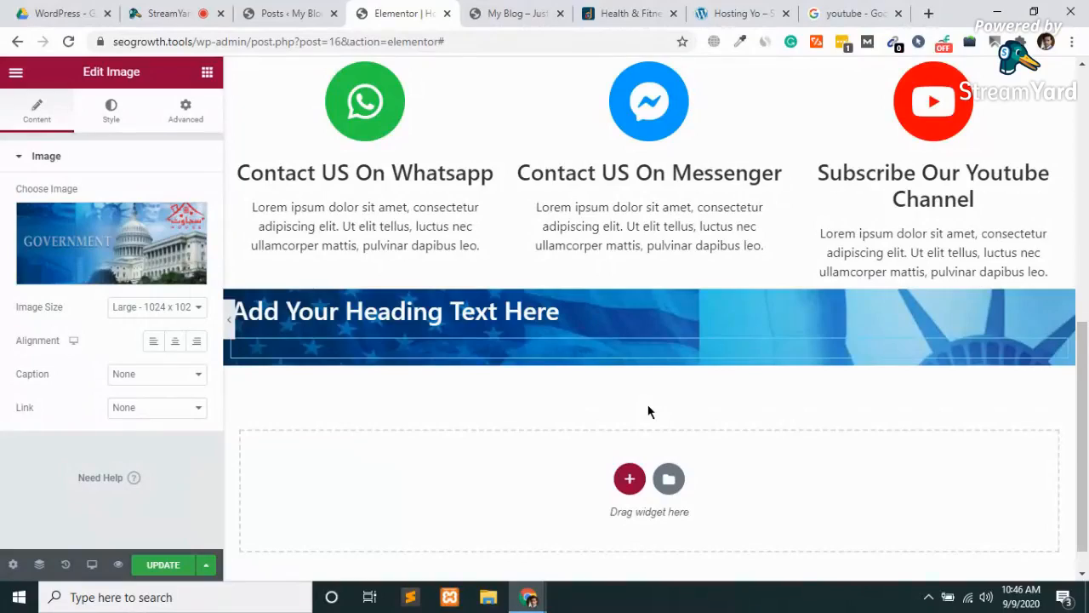
pyautogui.scroll(-2, 647, 404)
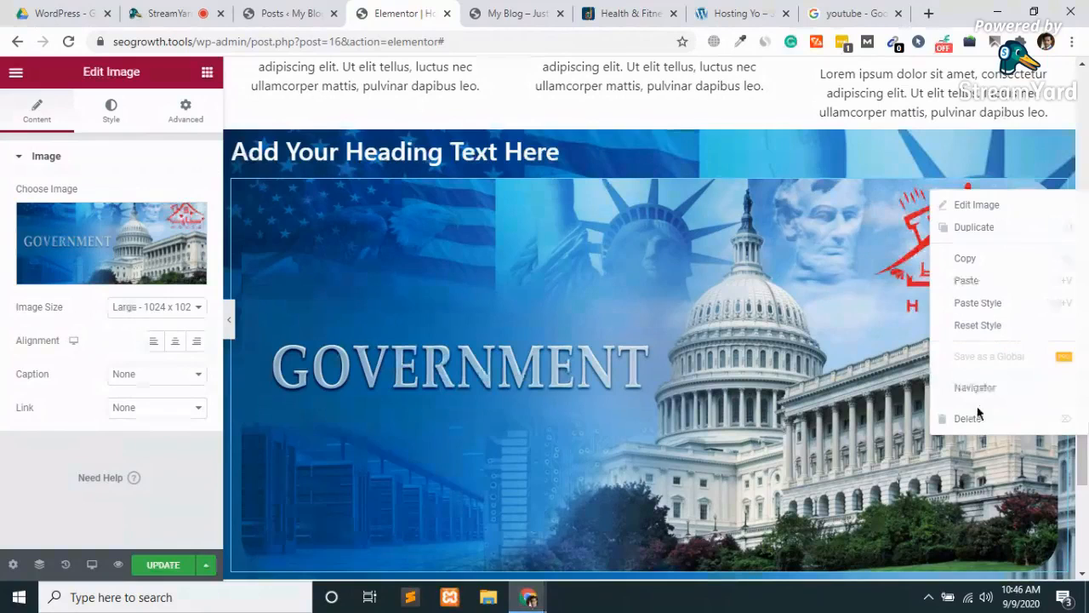
pyautogui.press('Delete')
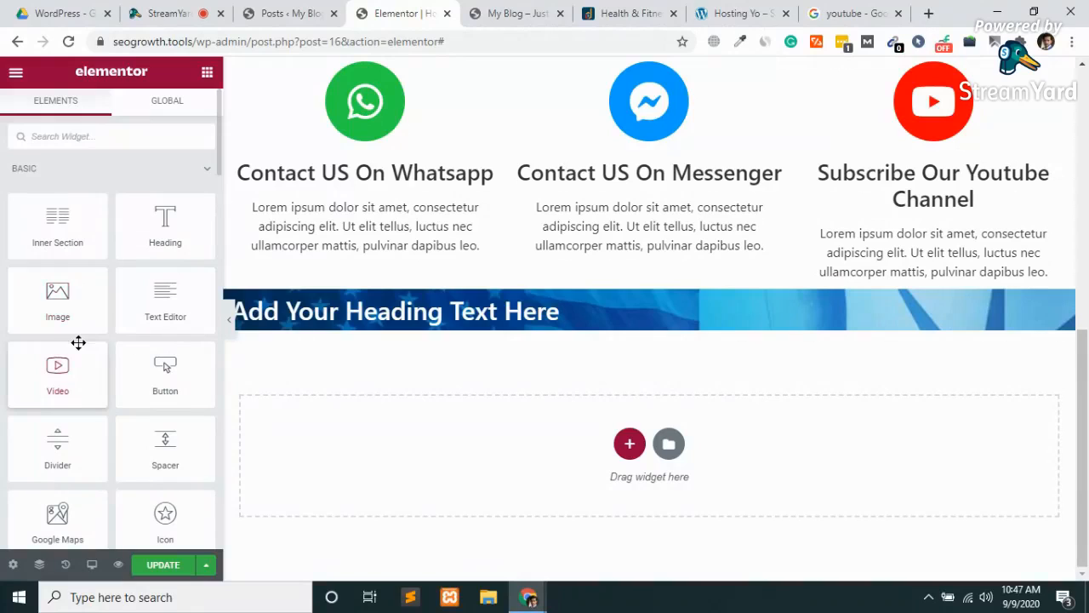
# Add an Image Carousel widget below the heading in the new section
pyautogui.scroll(-1, 52, 435)
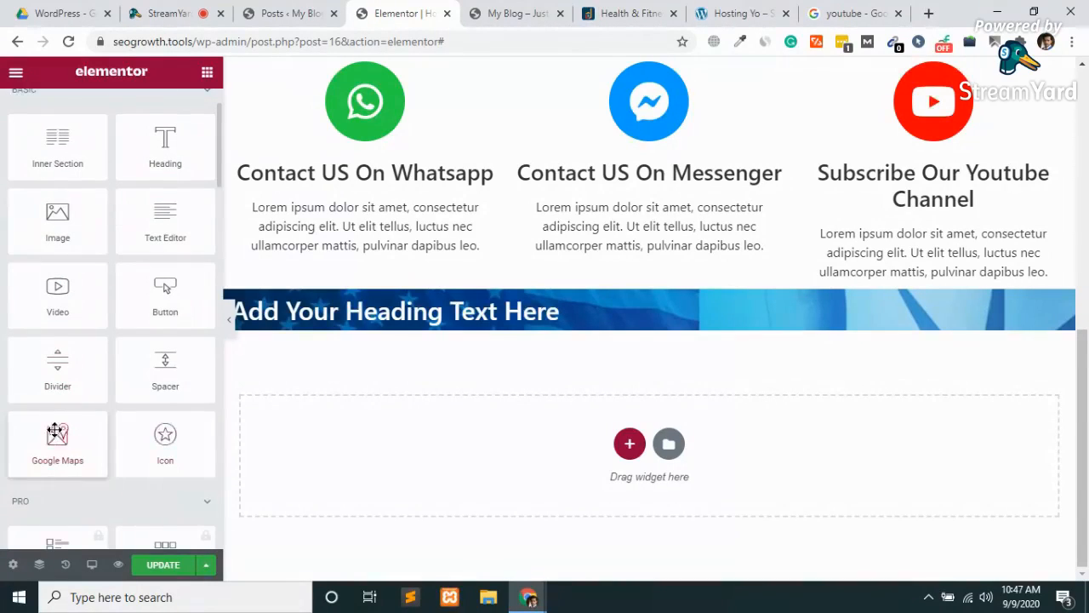
pyautogui.scroll(-5, 55, 431)
pyautogui.scroll(-10, 56, 434)
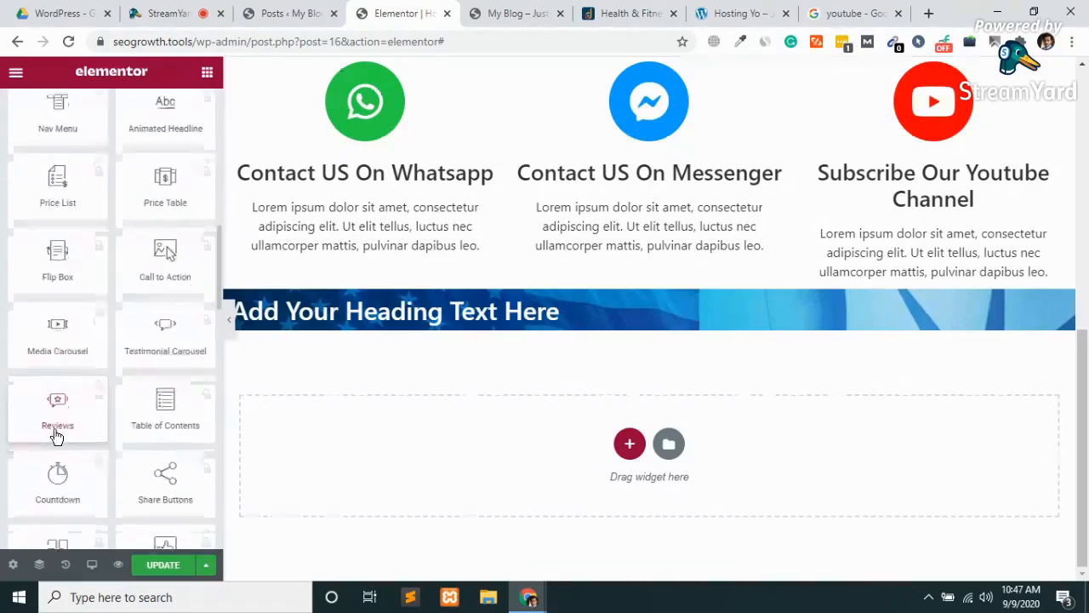
pyautogui.scroll(-1, 54, 430)
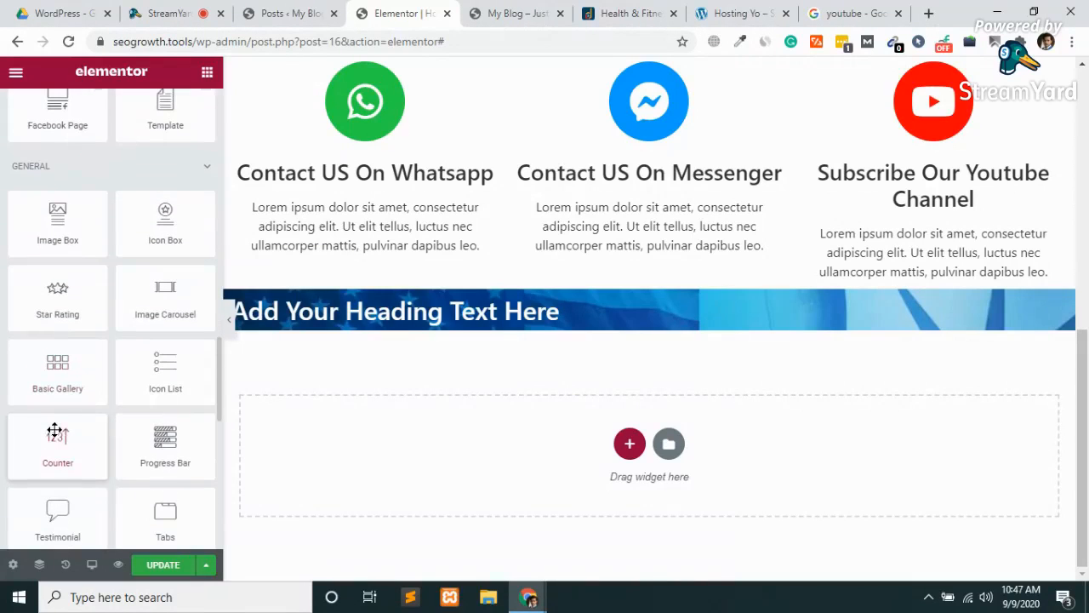
pyautogui.moveTo(185, 314); pyautogui.dragTo(541, 321)
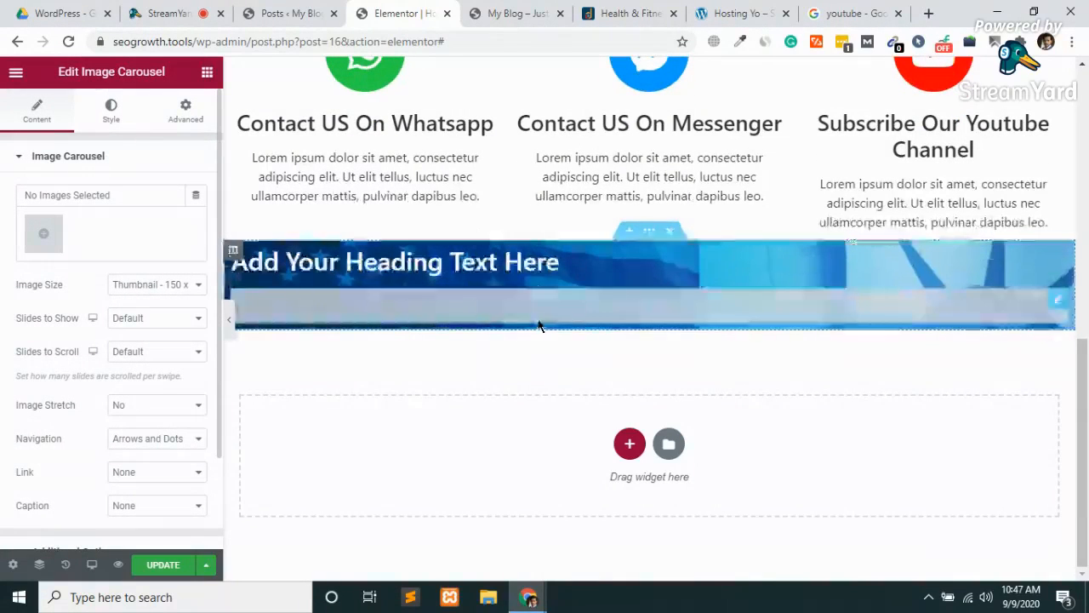
# Fill the carousel with the Home & Kitchen, Electronics, Machinery, Fashion, Automotive Parts and Accessories, and Health & Fitness images from the media library
pyautogui.click(43, 242)
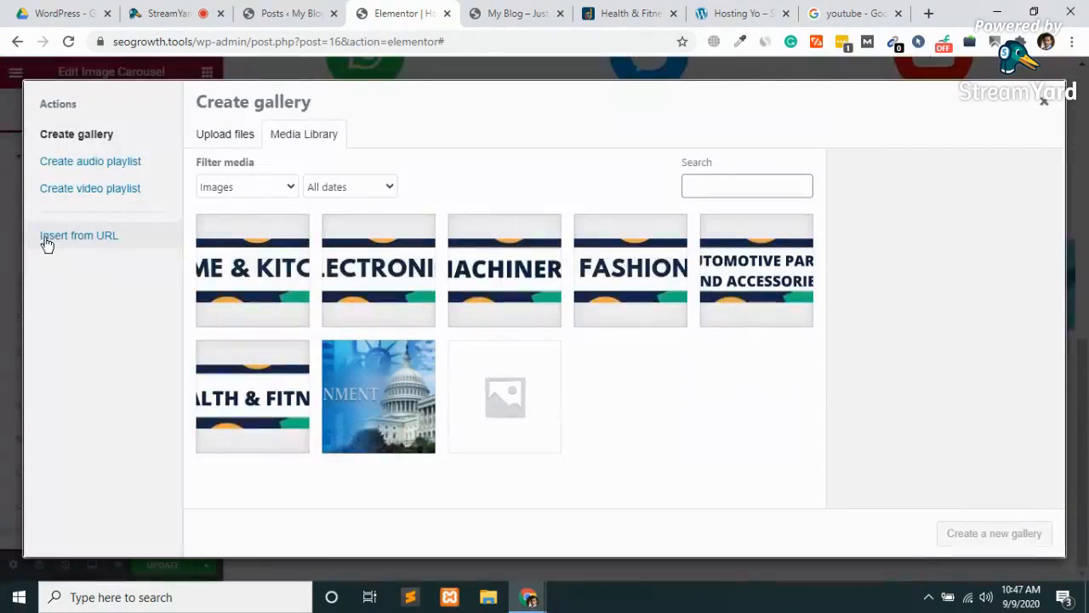
pyautogui.click(272, 283)
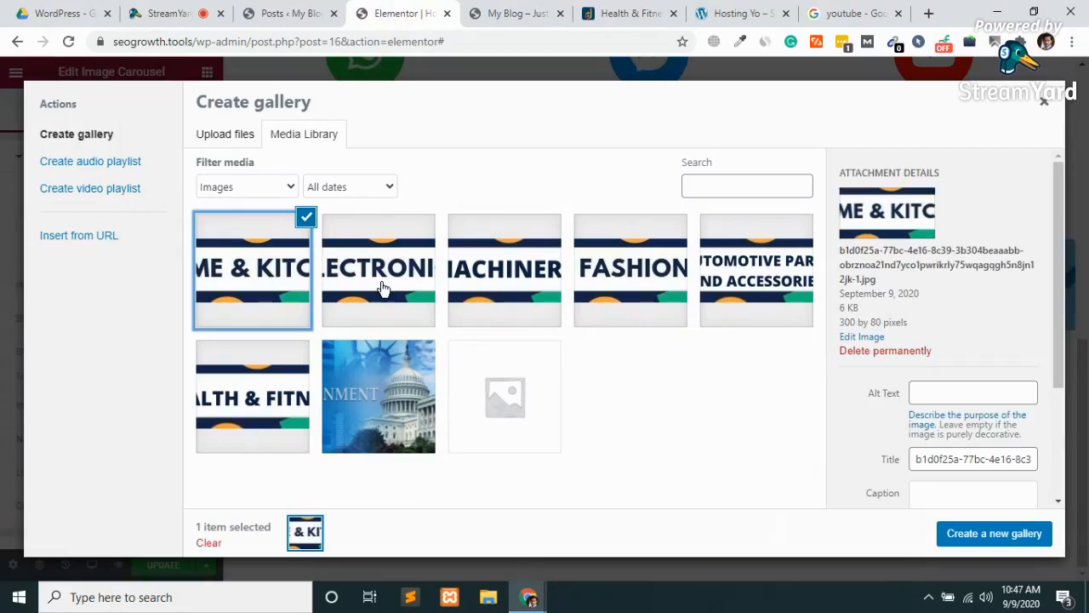
pyautogui.click(382, 285)
pyautogui.click(536, 277)
pyautogui.click(644, 275)
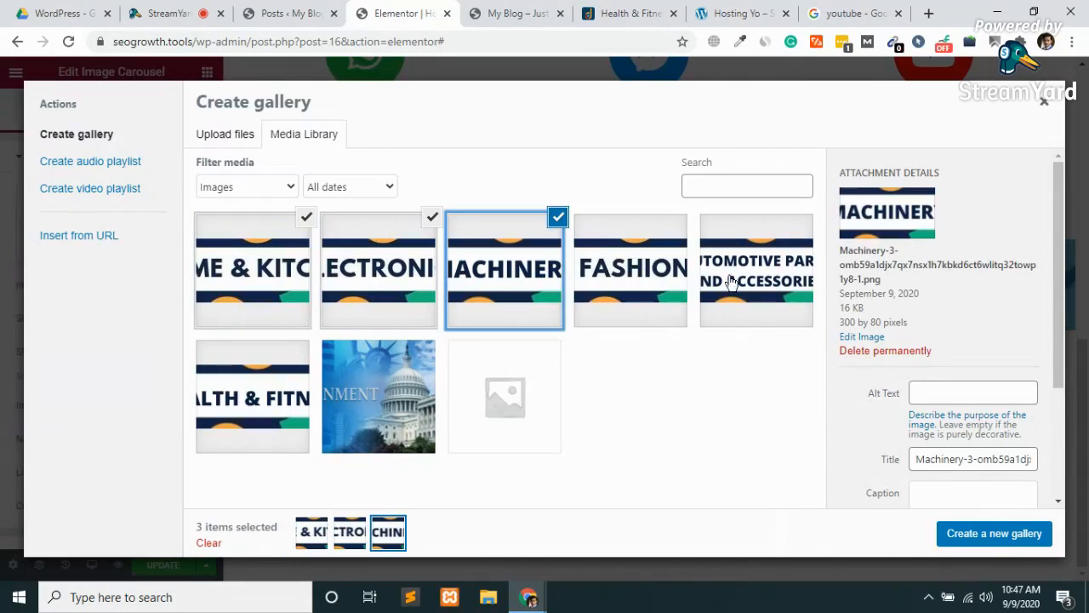
pyautogui.click(752, 286)
pyautogui.click(287, 417)
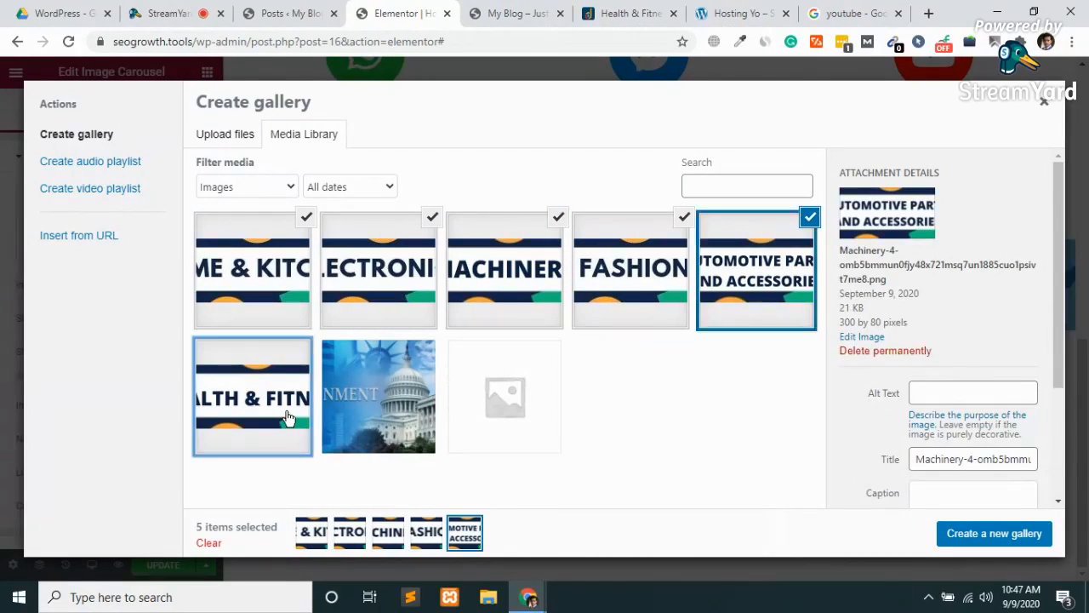
pyautogui.click(984, 531)
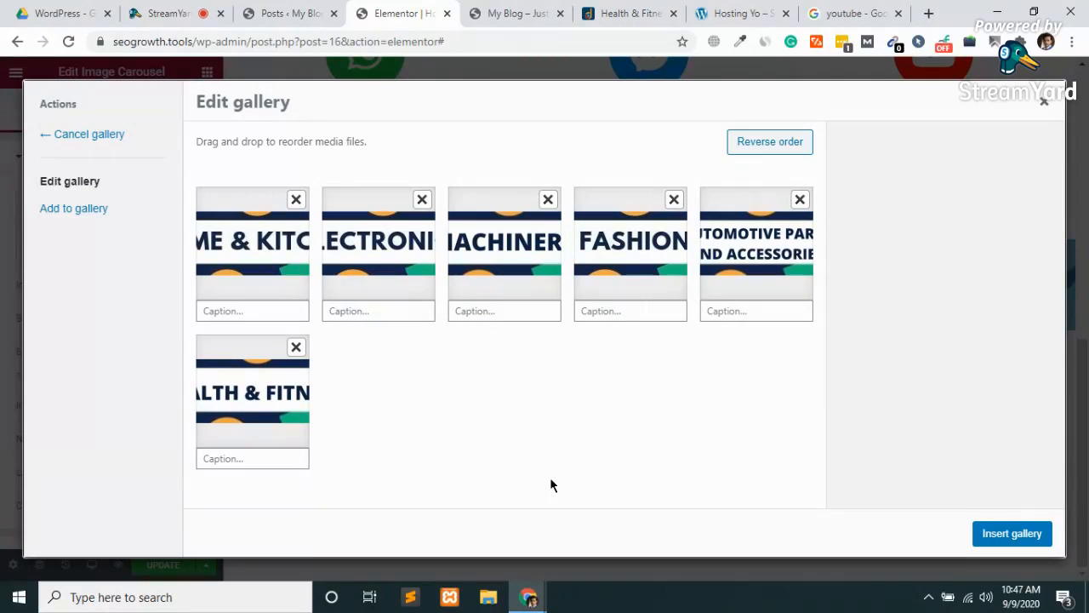
pyautogui.click(997, 535)
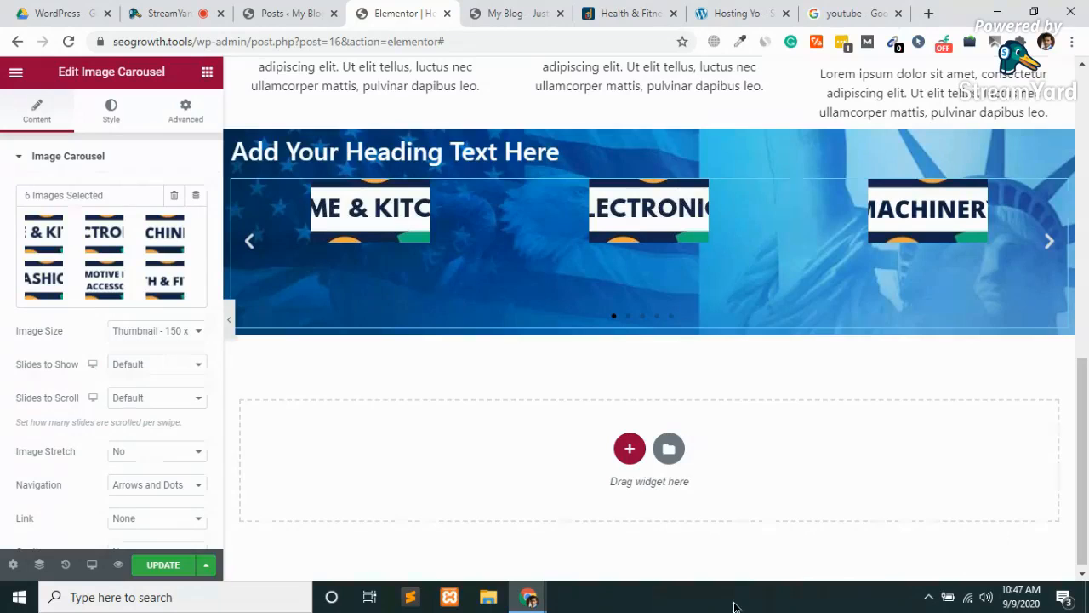
# Set the carousel's image size to 1536x1536 and check the options for slides to show and slides to scroll
pyautogui.click(173, 335)
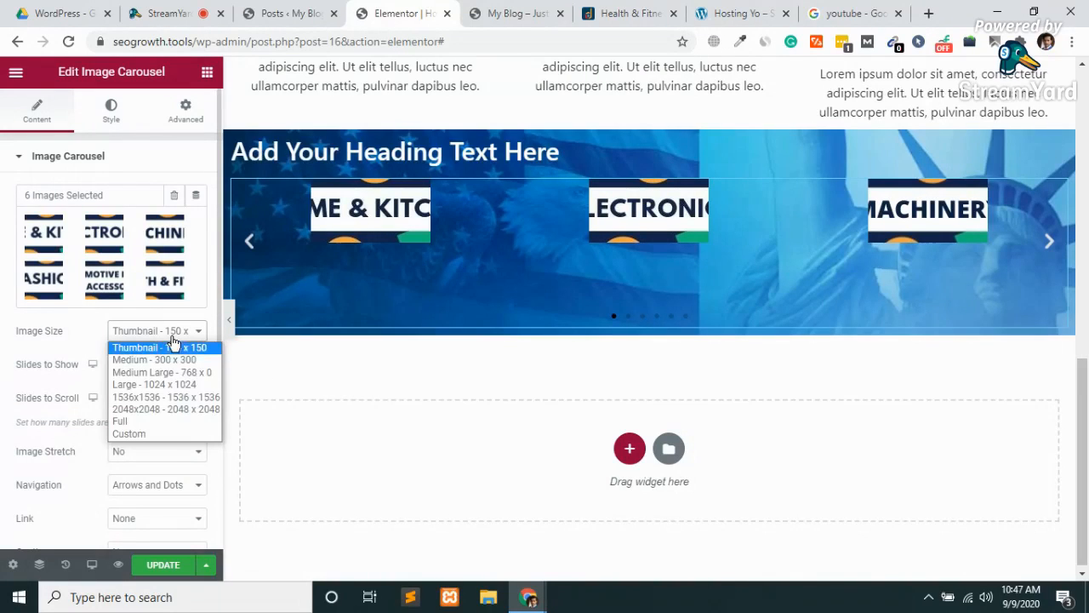
pyautogui.click(157, 398)
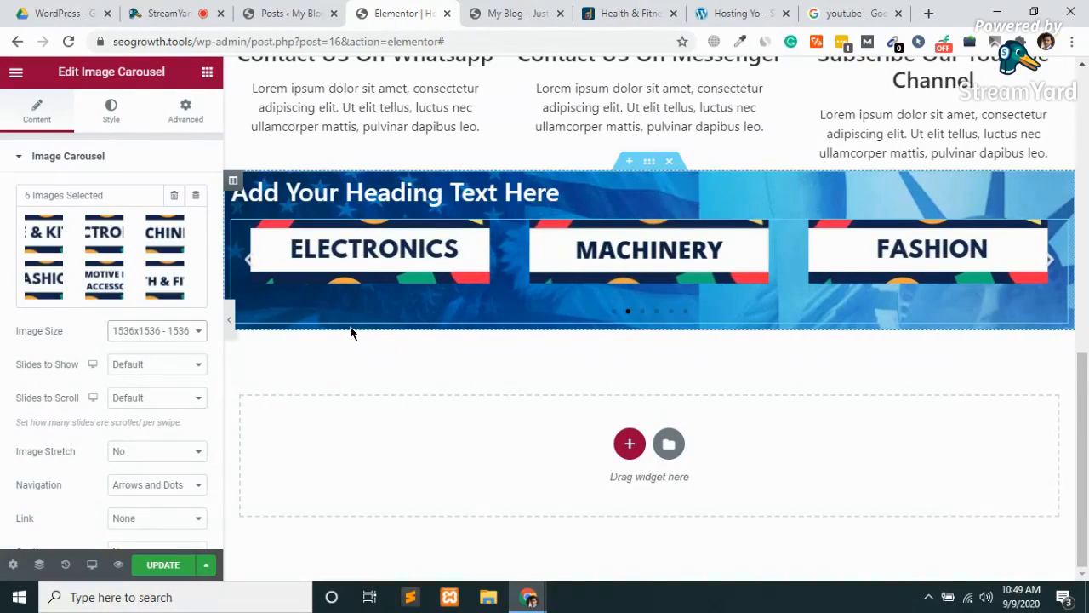
pyautogui.click(147, 366)
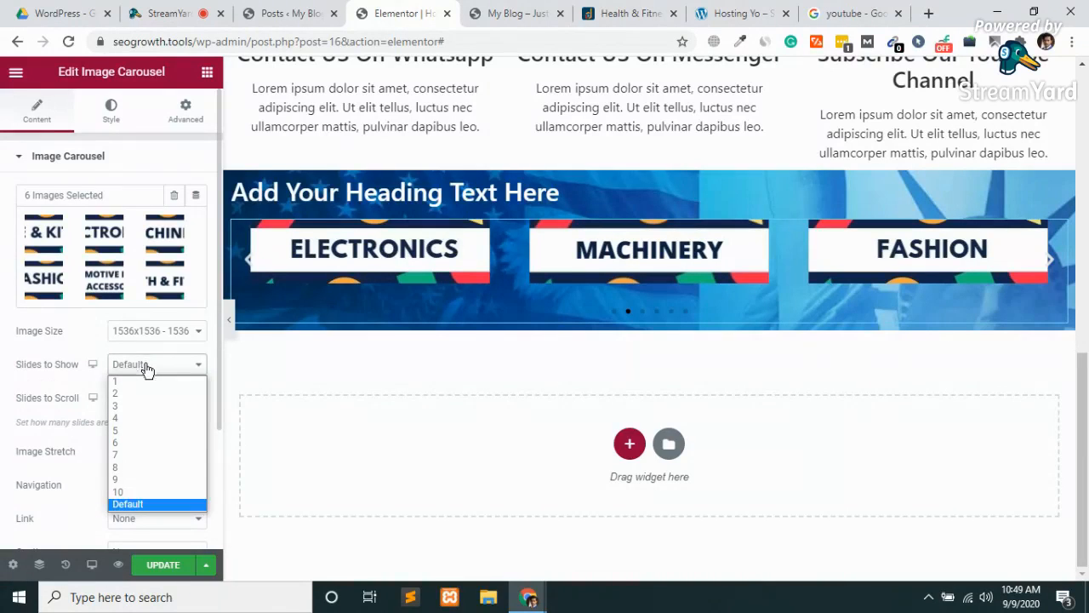
pyautogui.click(53, 382)
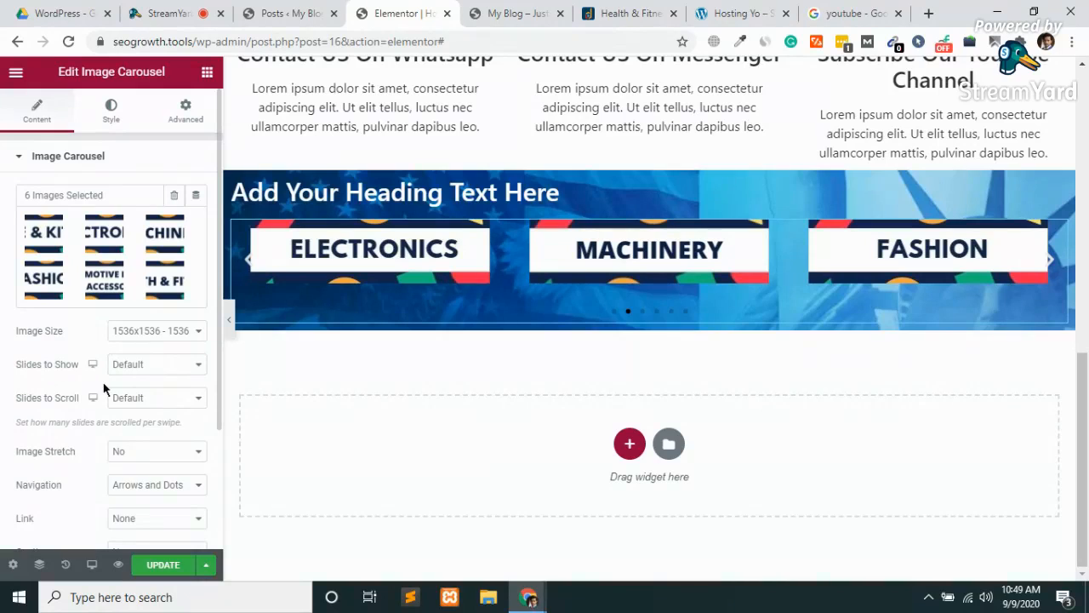
pyautogui.click(144, 400)
pyautogui.click(147, 406)
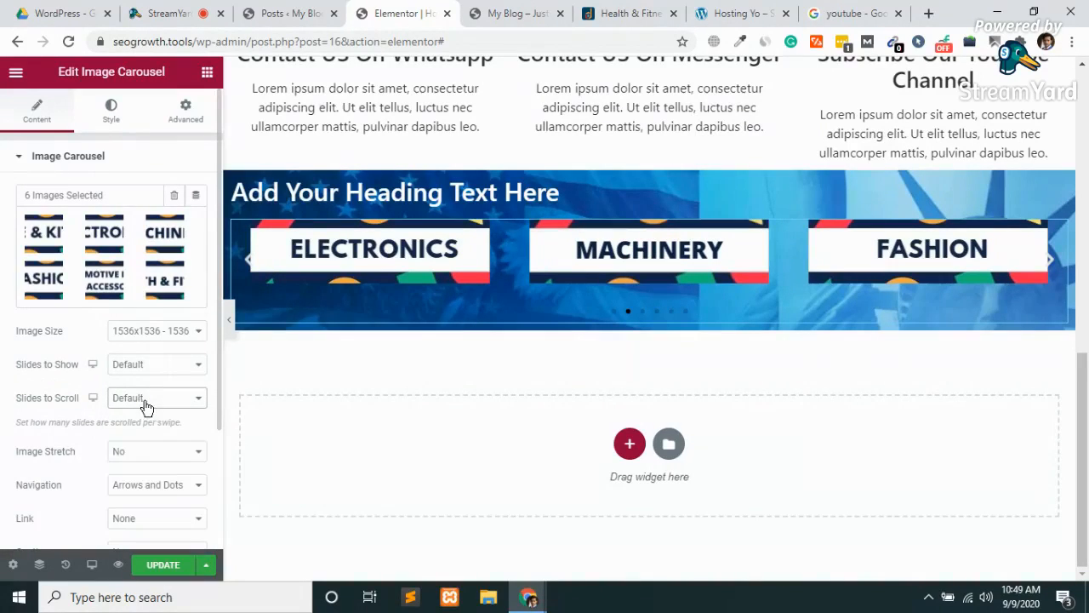
# Try the carousel without navigation, check its link options, and set the navigation to Arrows
pyautogui.click(146, 486)
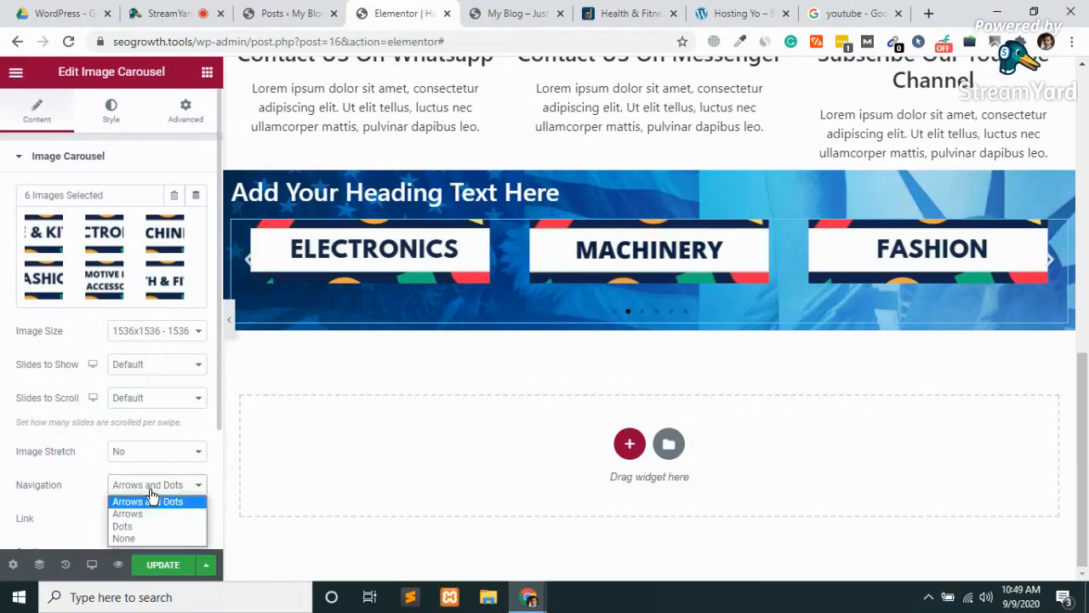
pyautogui.click(128, 538)
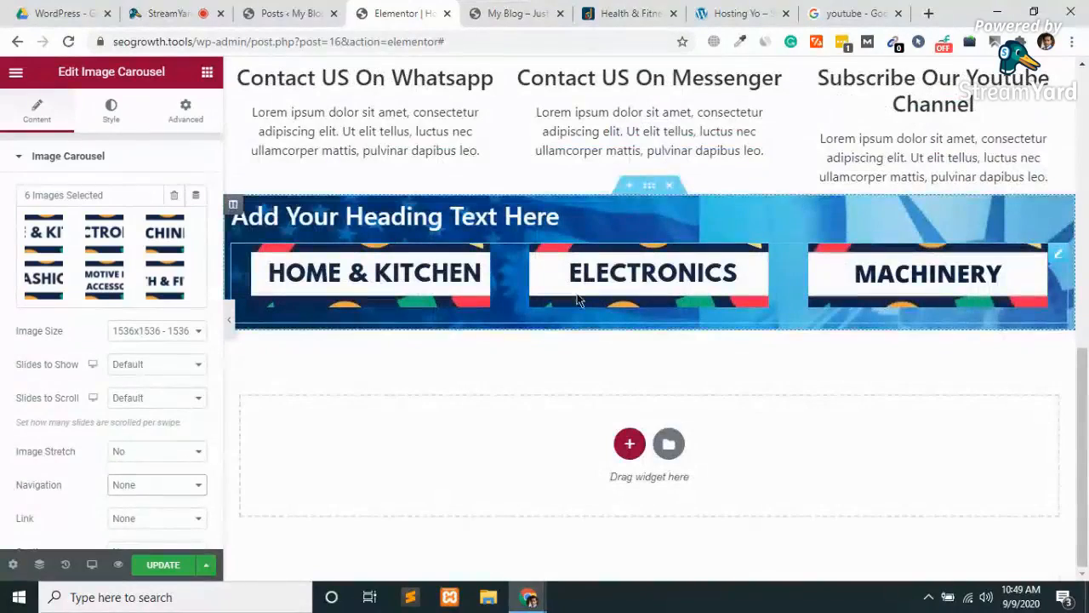
pyautogui.click(138, 519)
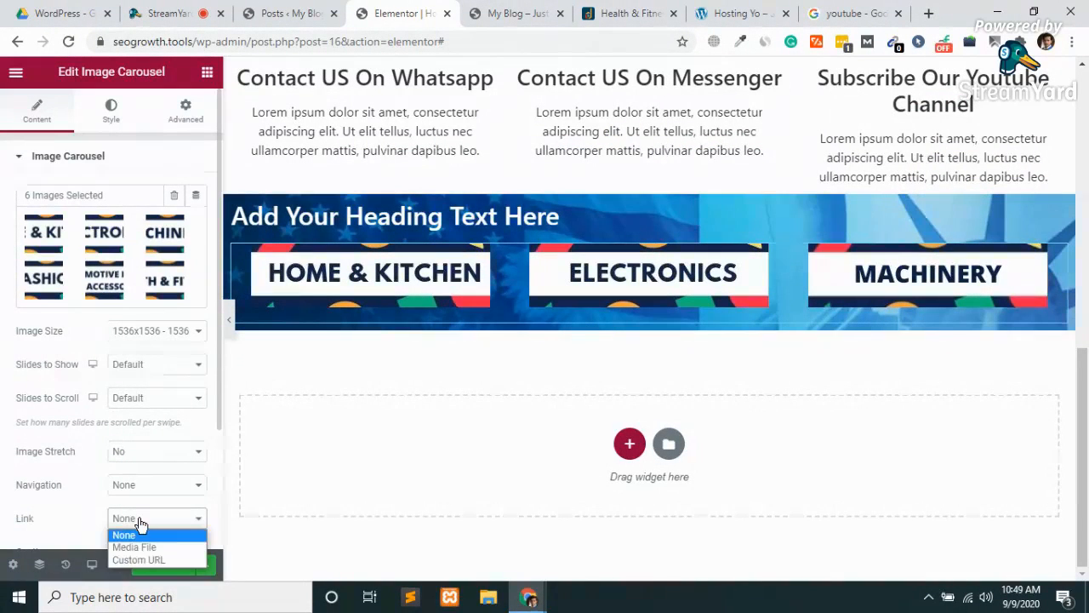
pyautogui.click(138, 522)
pyautogui.click(163, 485)
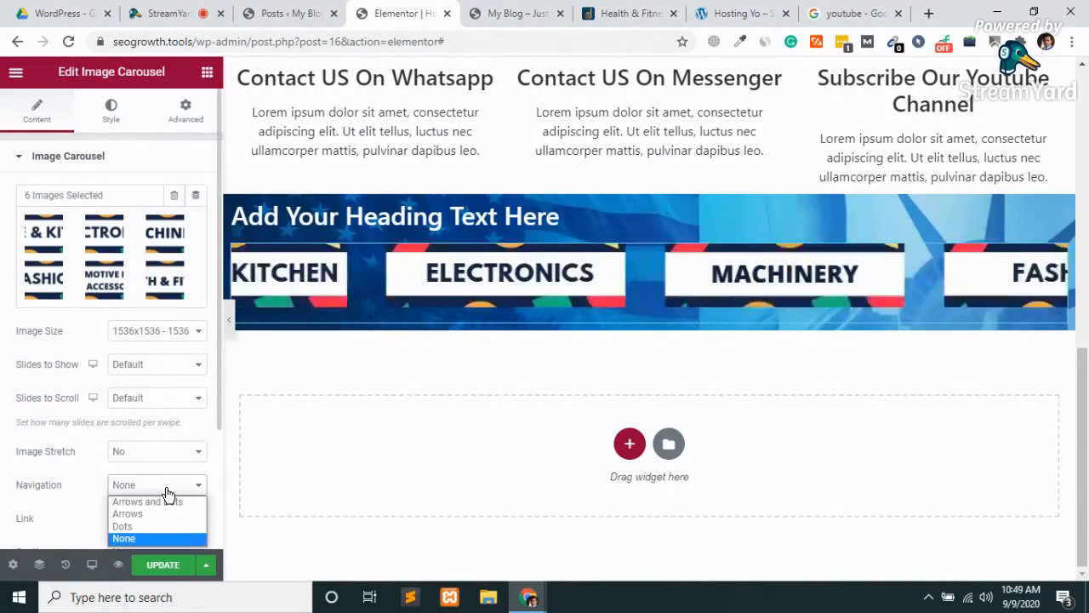
pyautogui.click(132, 516)
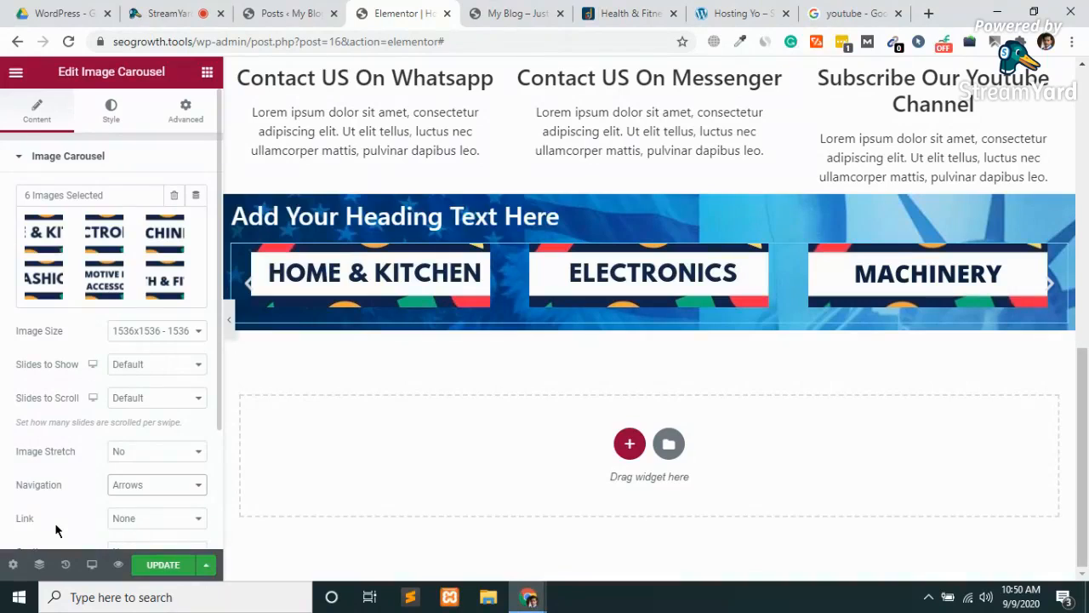
# Review the carousel's additional options, keeping autoplay at Yes, and update the page
pyautogui.scroll(-3, 54, 522)
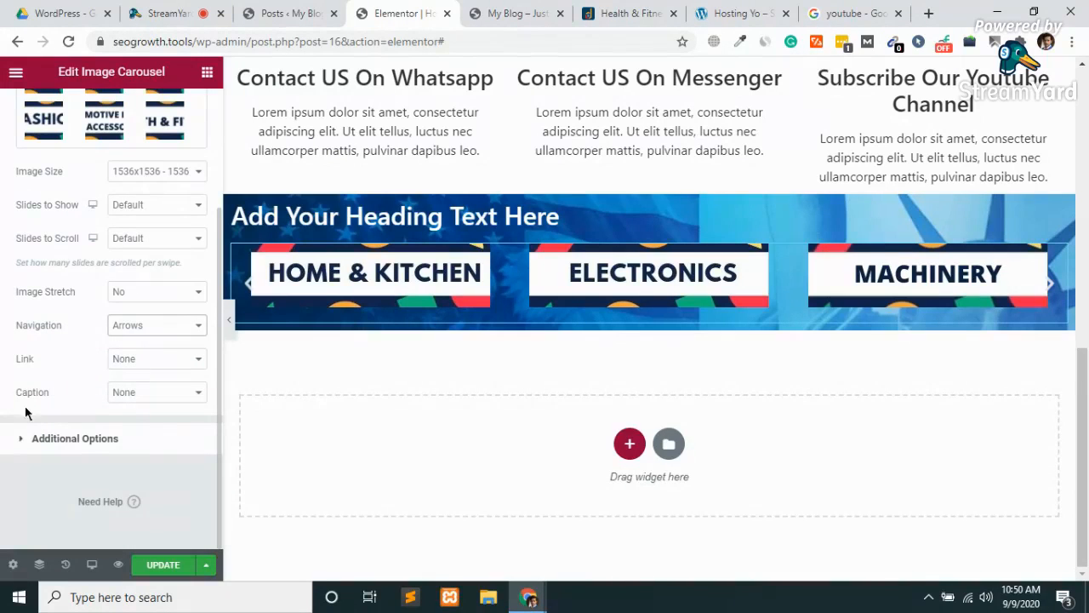
pyautogui.click(57, 438)
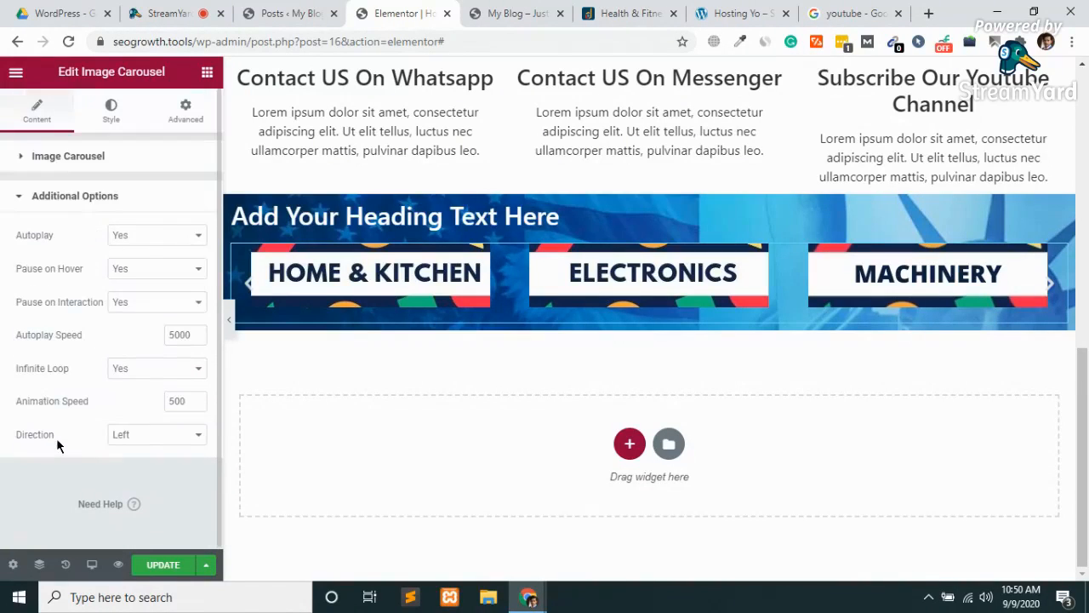
pyautogui.click(172, 242)
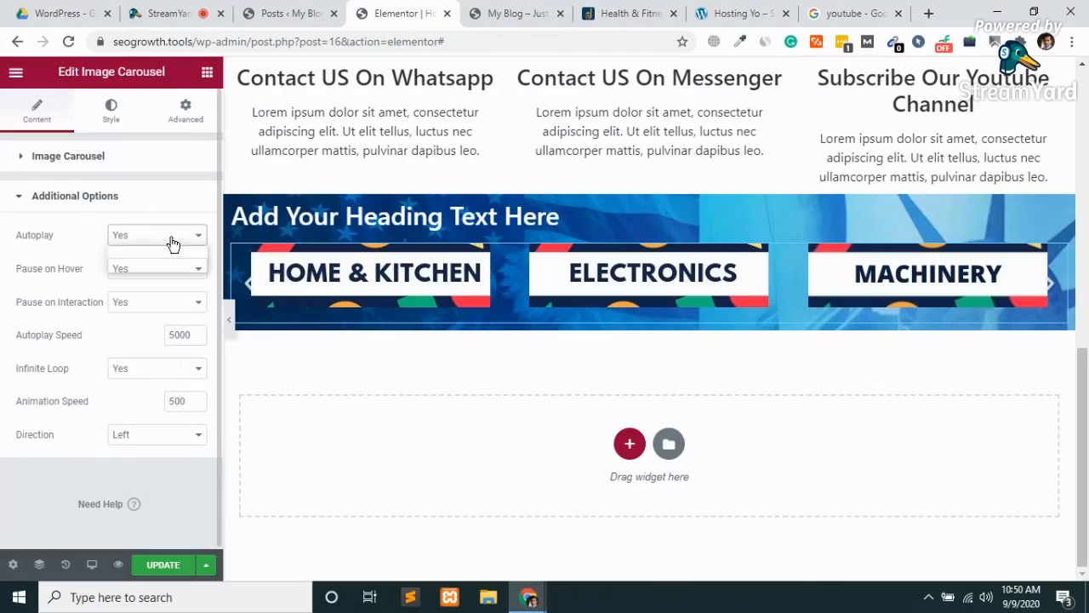
pyautogui.click(171, 243)
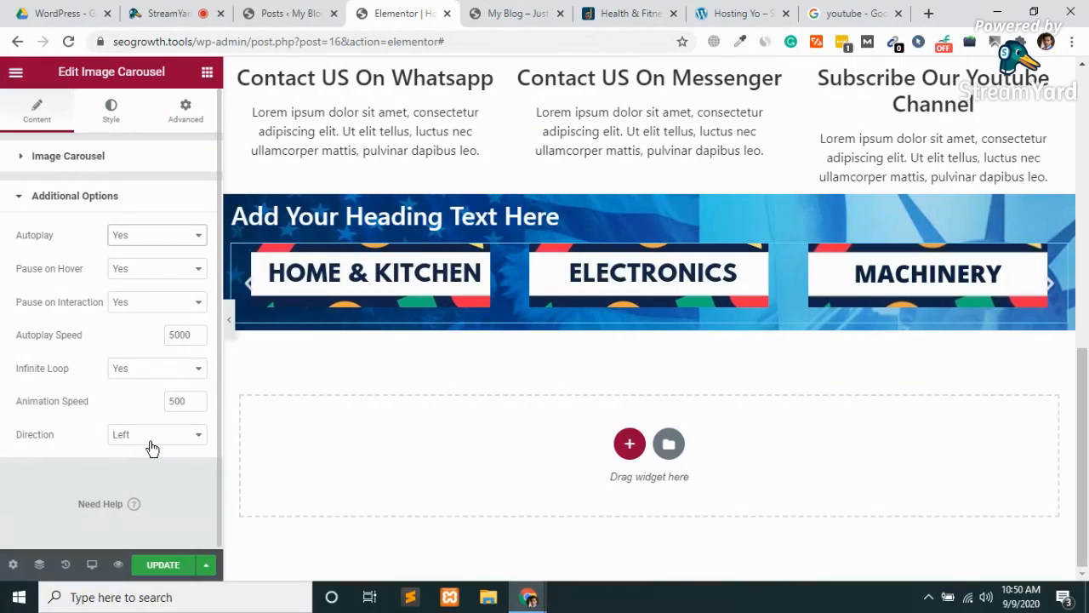
pyautogui.click(151, 568)
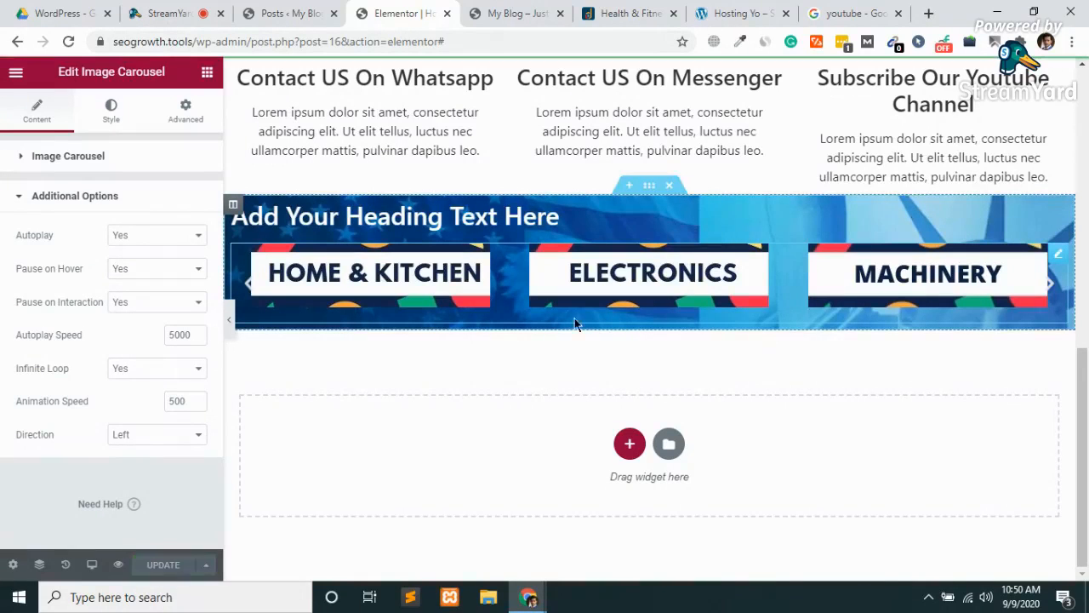
pyautogui.scroll(2, 372, 383)
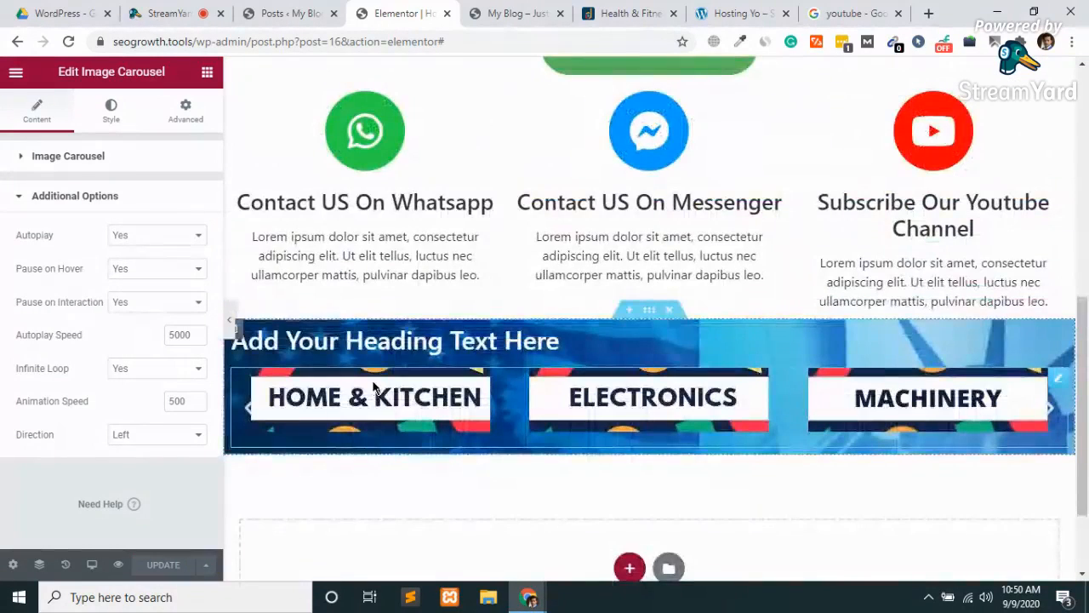
# Try to copy the contact boxes section and paste it into the image-background section
pyautogui.rightClick(1062, 385)
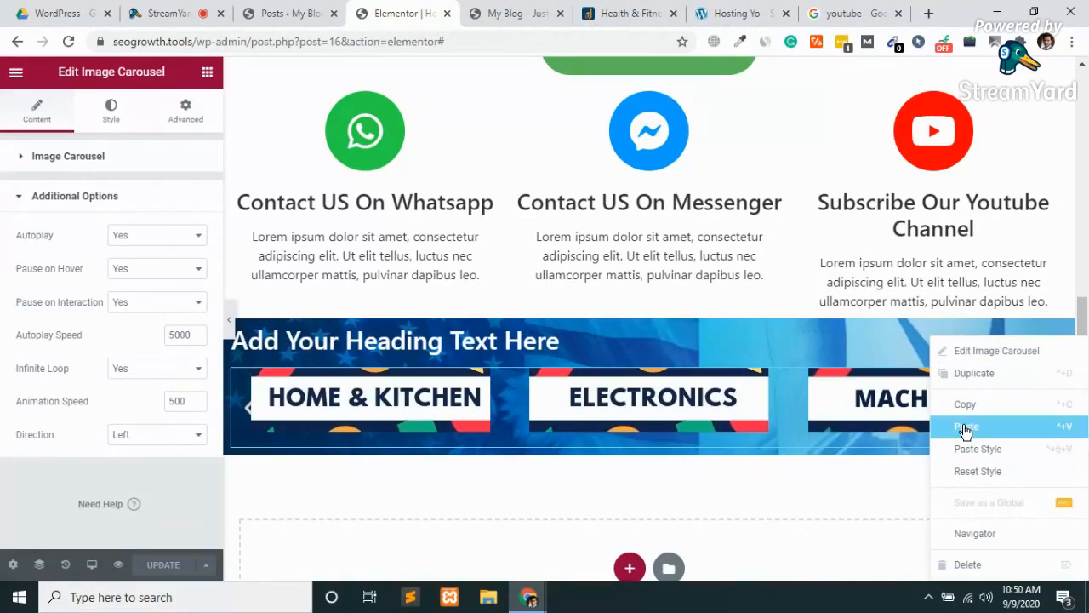
pyautogui.click(777, 467)
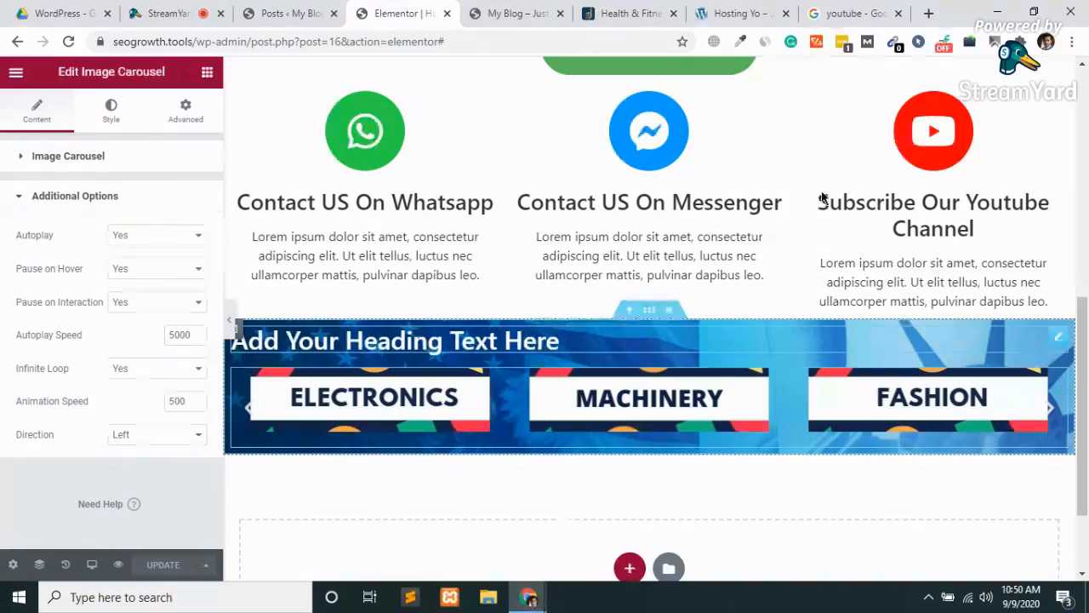
pyautogui.scroll(2, 822, 197)
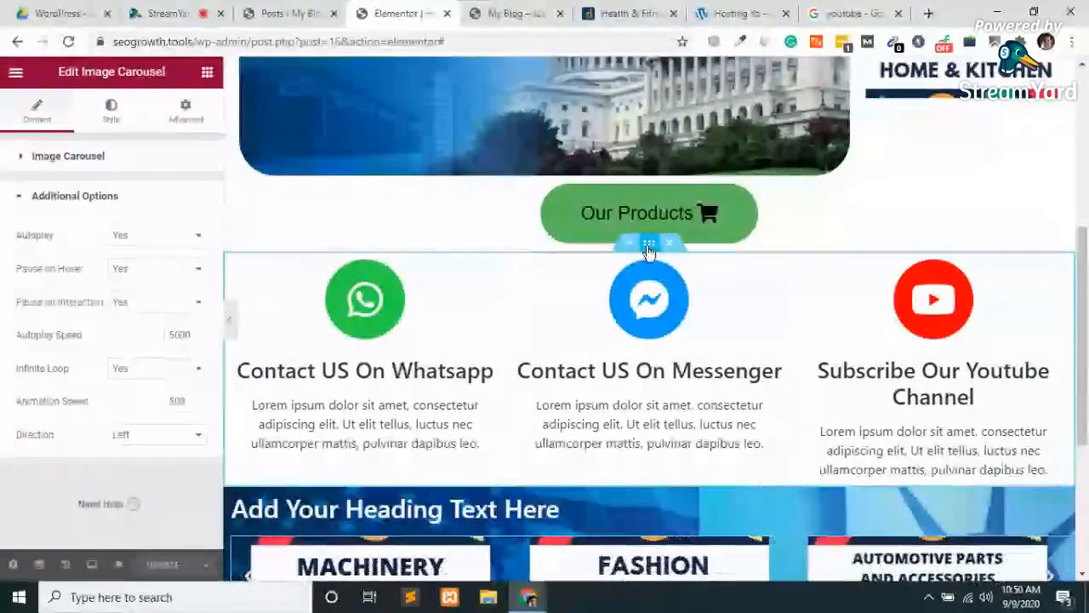
pyautogui.rightClick(649, 248)
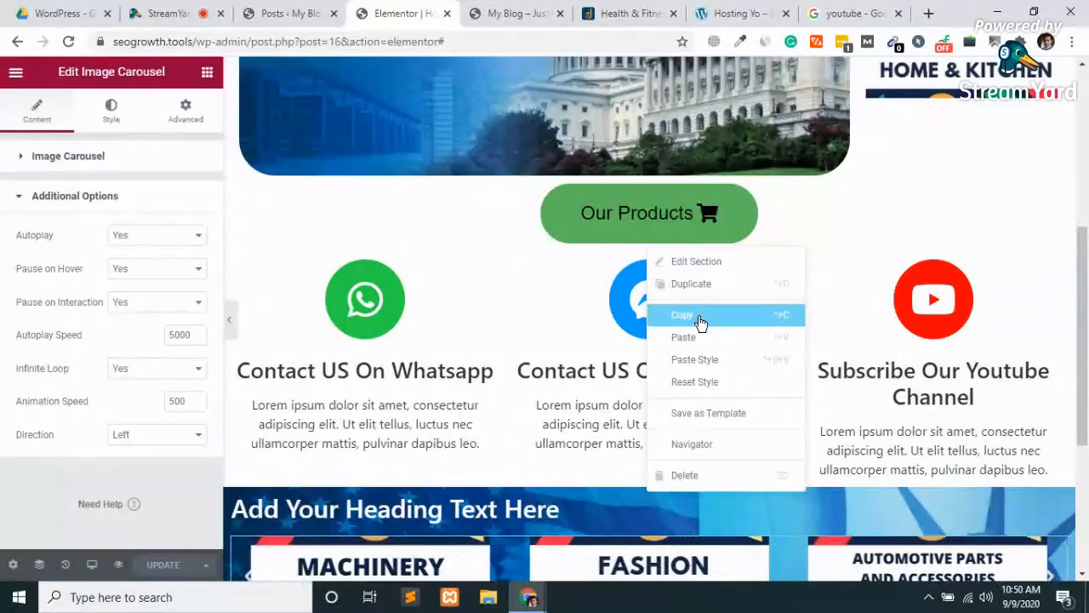
pyautogui.click(699, 319)
pyautogui.scroll(-2, 642, 392)
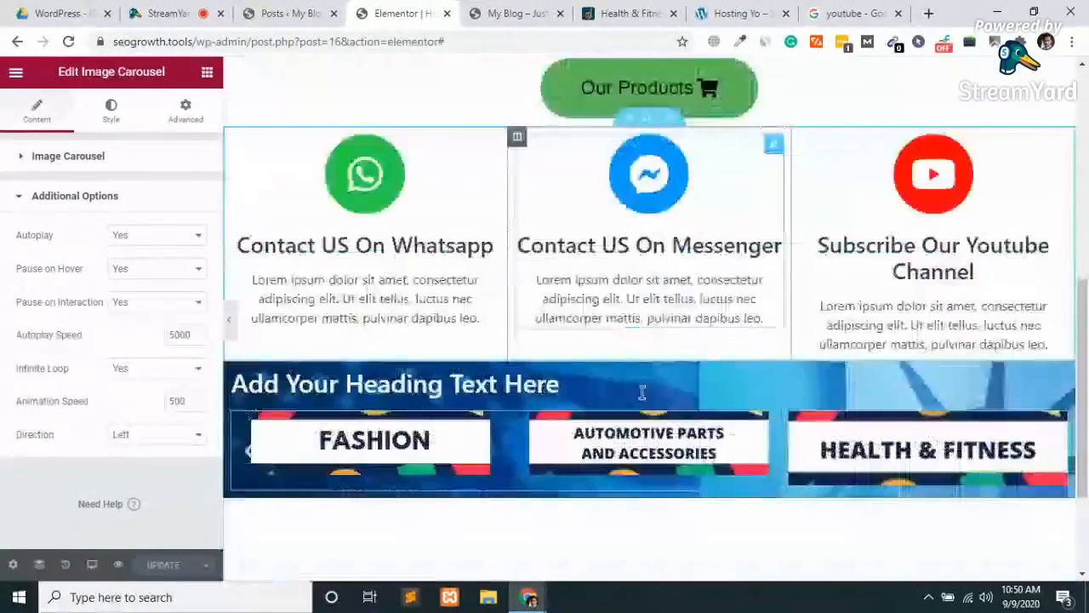
pyautogui.scroll(-2, 642, 392)
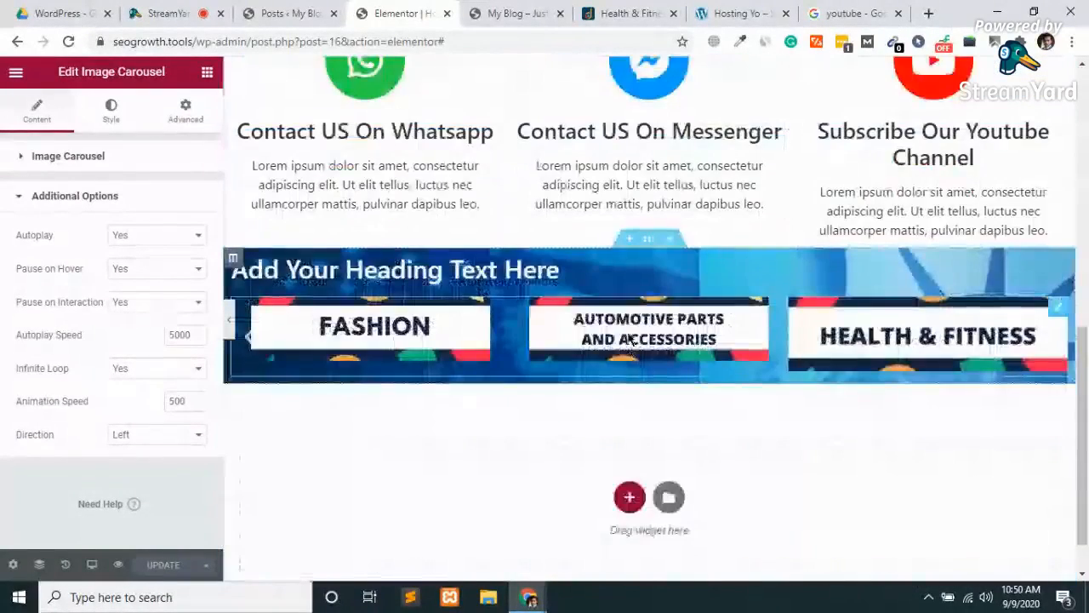
pyautogui.rightClick(670, 283)
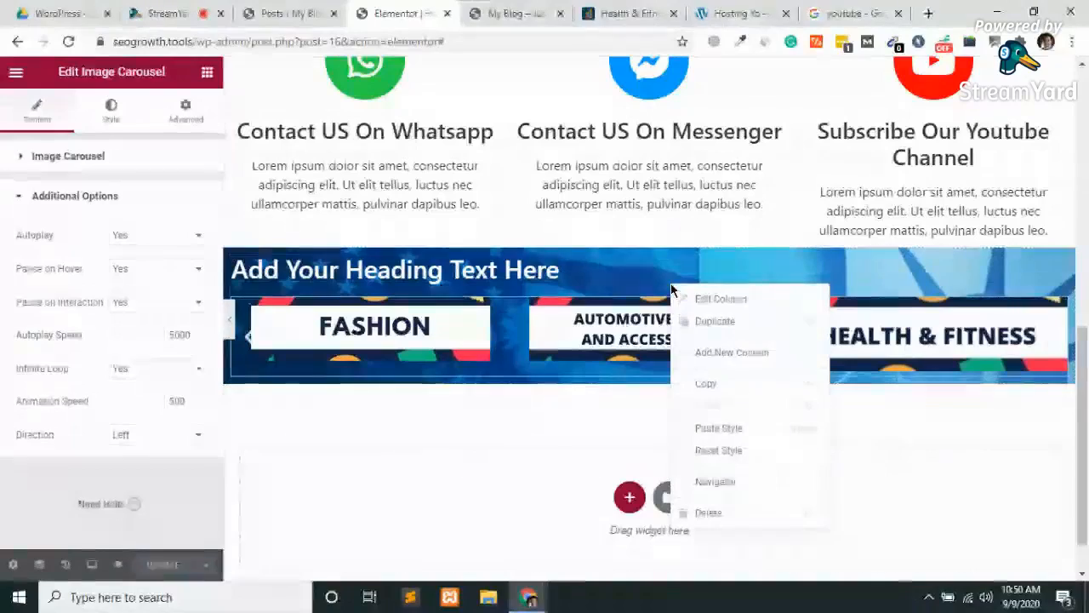
pyautogui.click(656, 269)
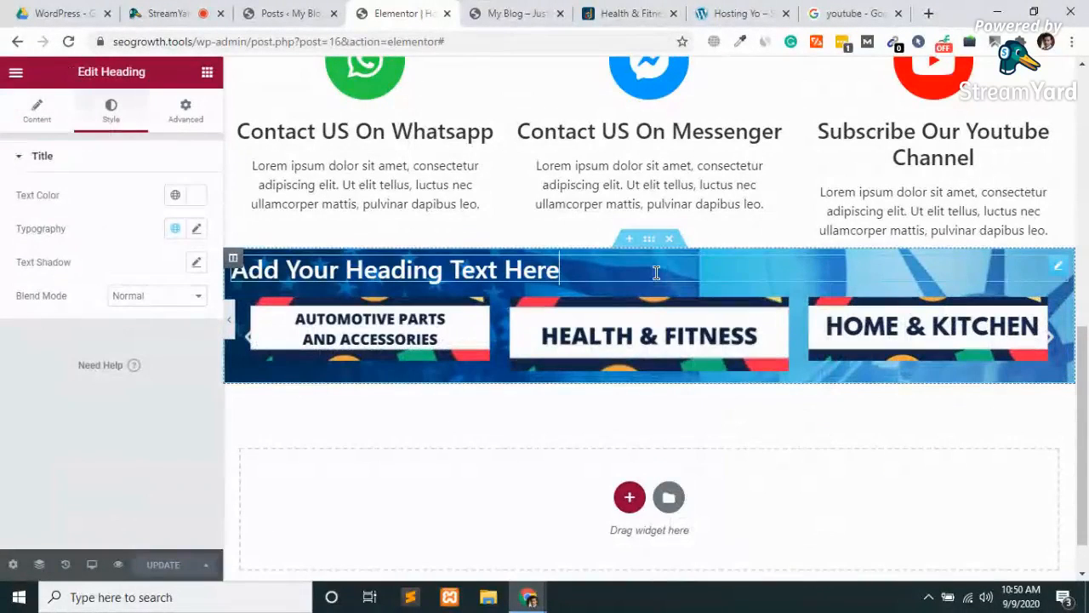
pyautogui.rightClick(656, 272)
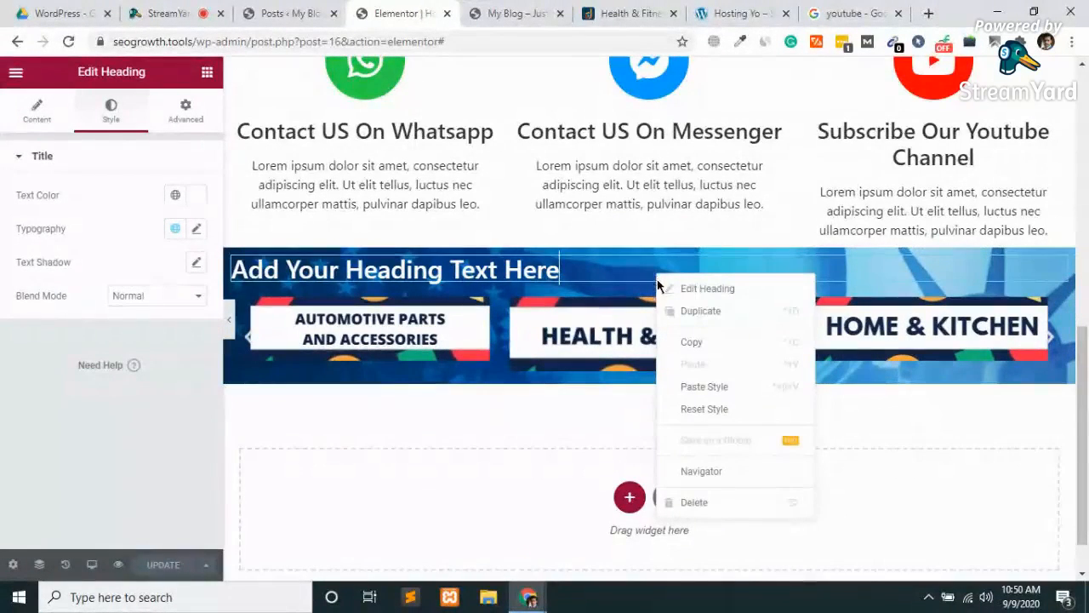
pyautogui.click(601, 312)
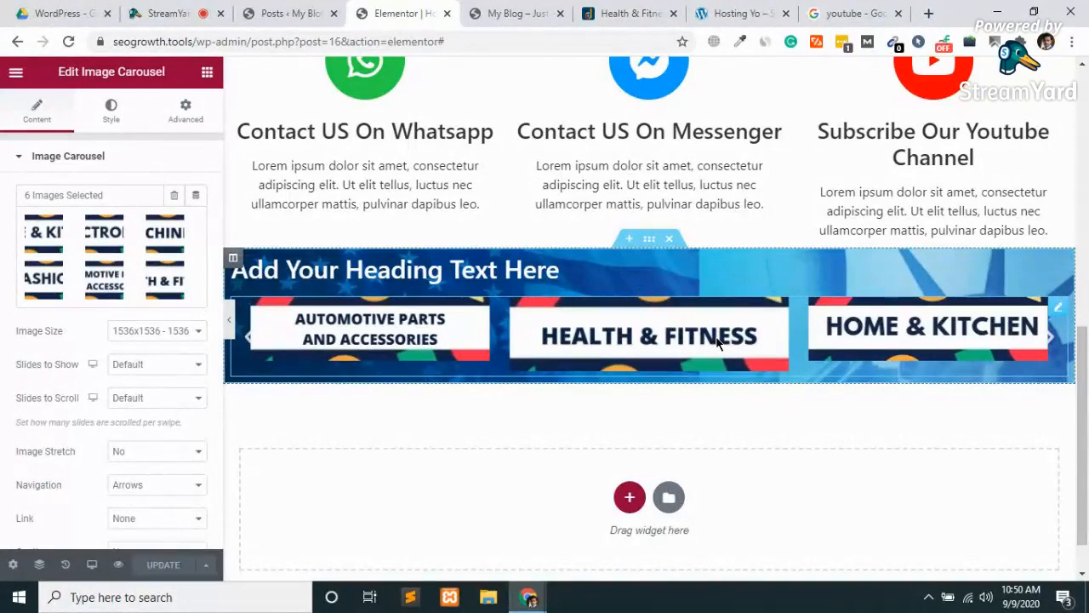
# Move the contact boxes section below the image-background section and add an empty section under the Our Products button
pyautogui.scroll(2, 717, 338)
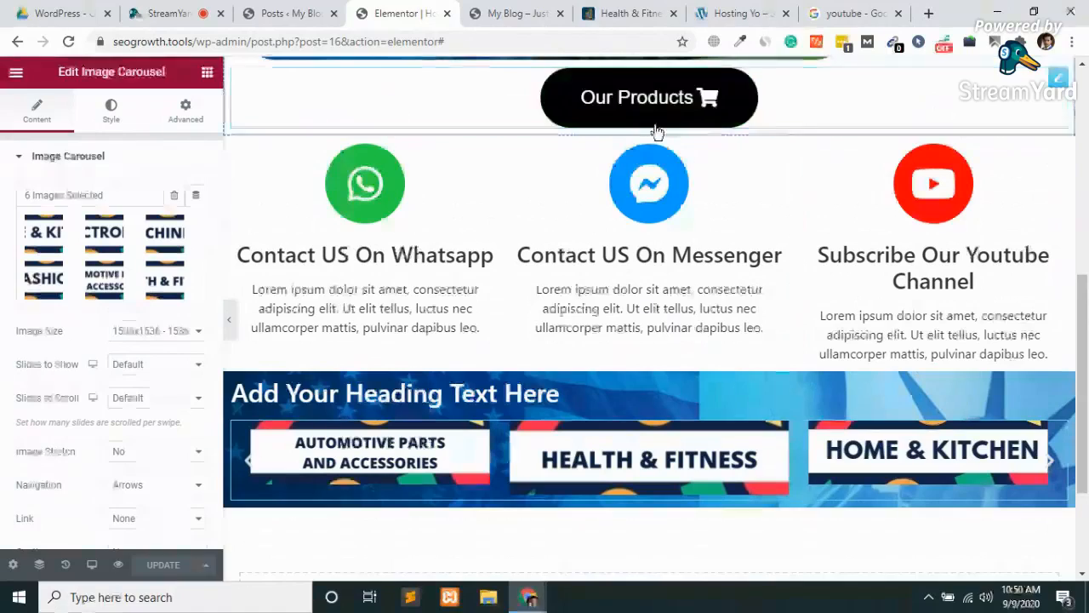
pyautogui.moveTo(647, 136); pyautogui.dragTo(578, 281)
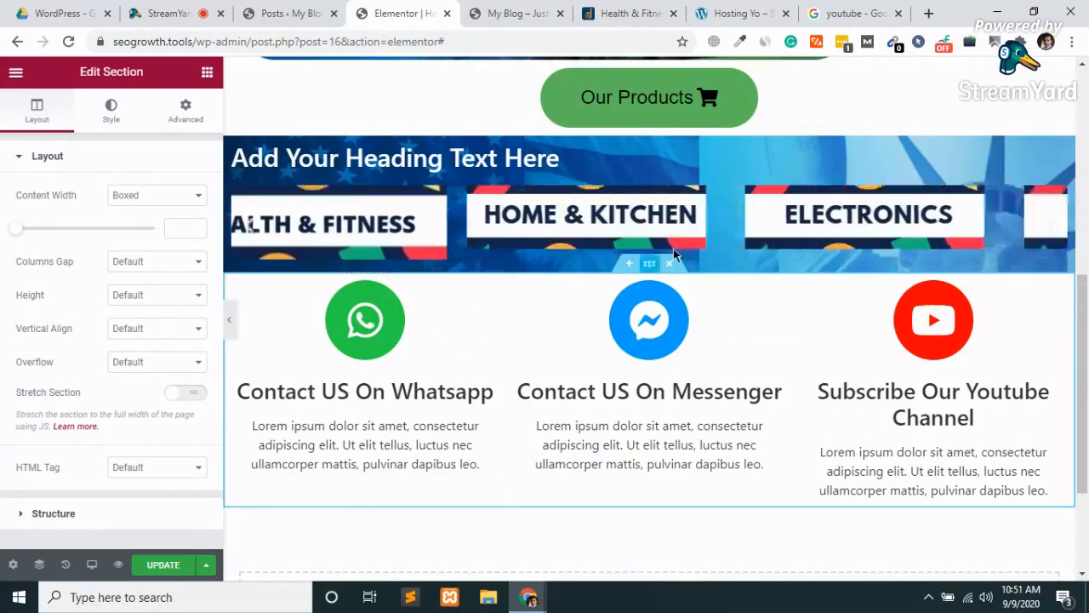
pyautogui.click(630, 129)
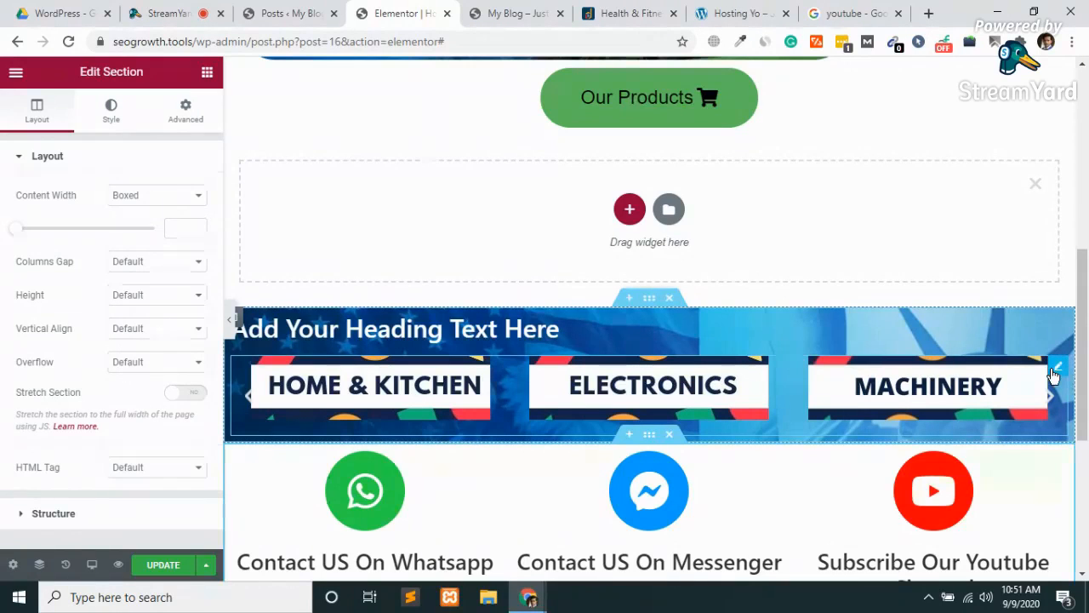
pyautogui.rightClick(1053, 375)
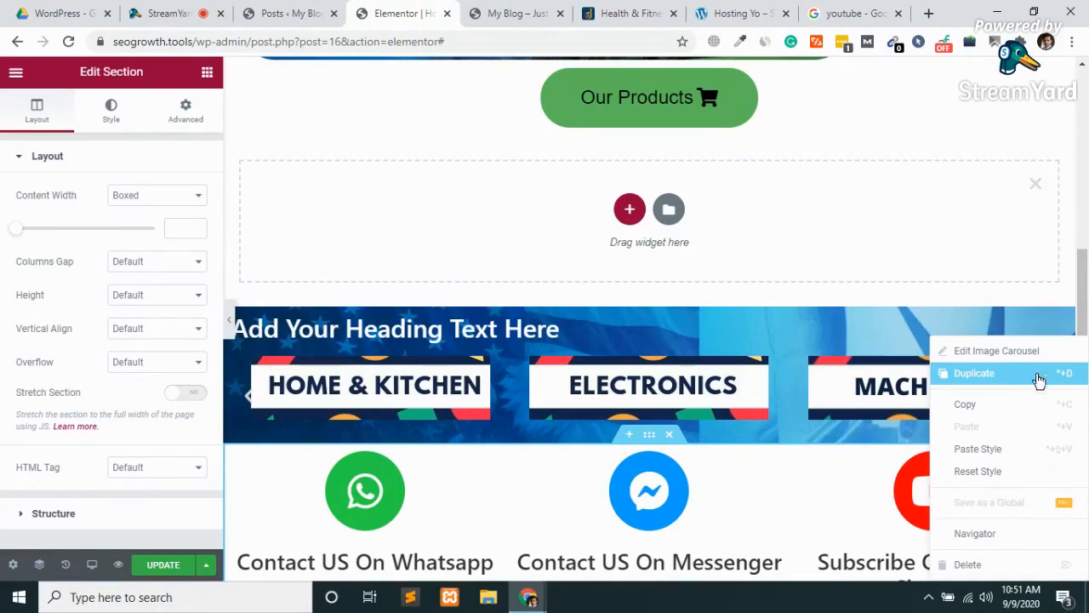
pyautogui.click(779, 315)
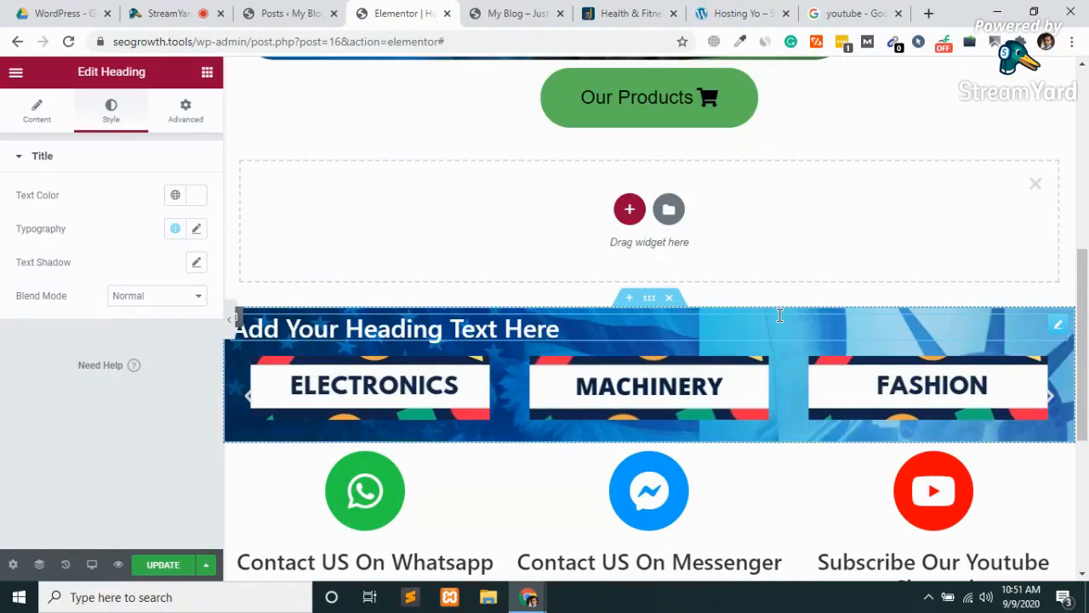
# Move the Whatsapp contact box into the image-background section, duplicate it, and move the Messenger box in between the copies
pyautogui.scroll(-2, 779, 316)
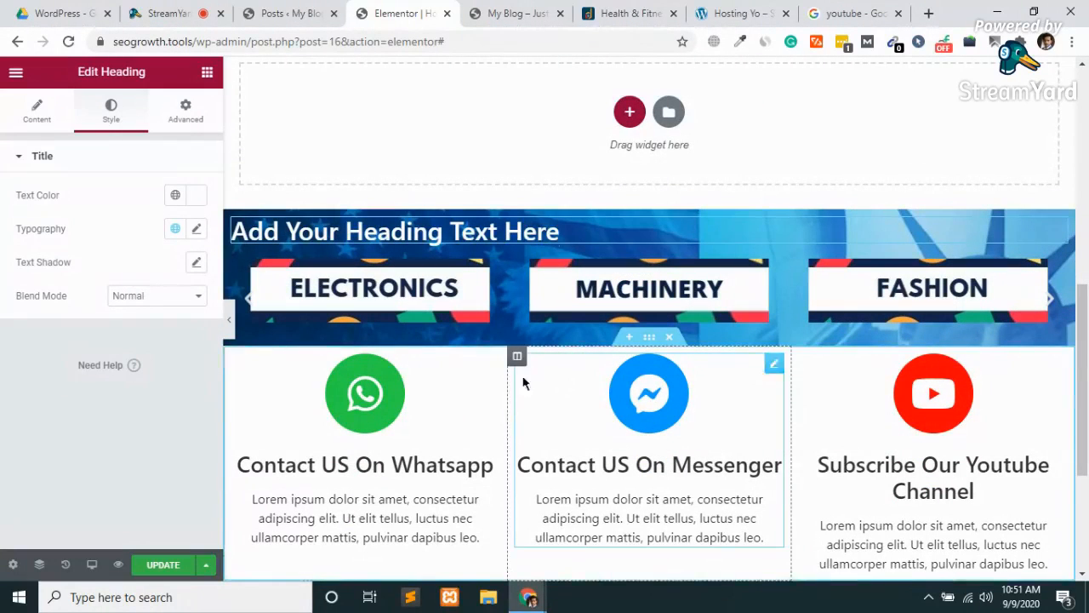
pyautogui.moveTo(488, 373); pyautogui.dragTo(404, 310)
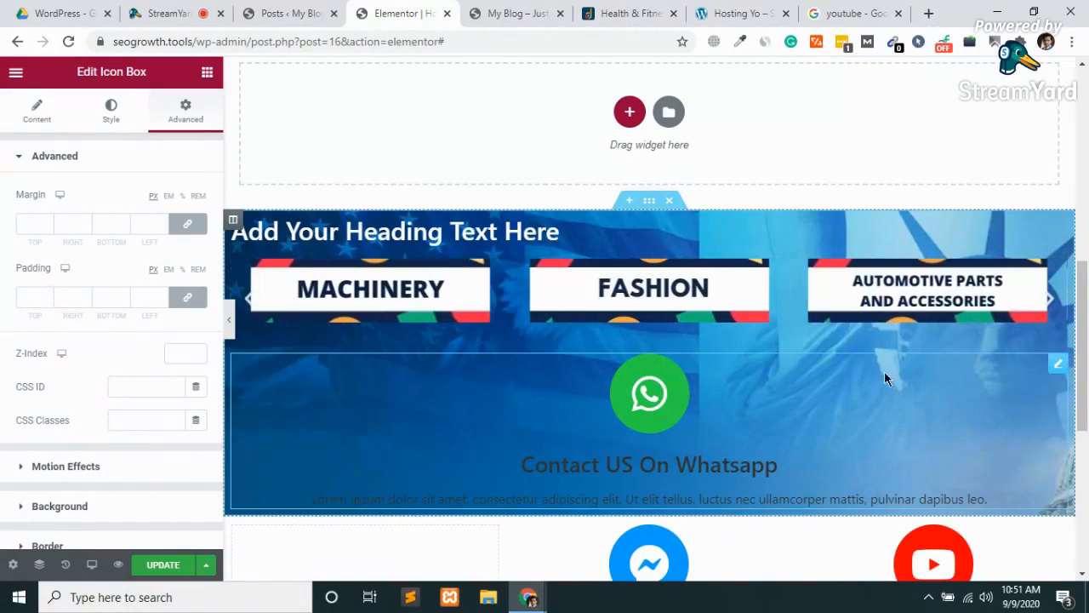
pyautogui.rightClick(1058, 370)
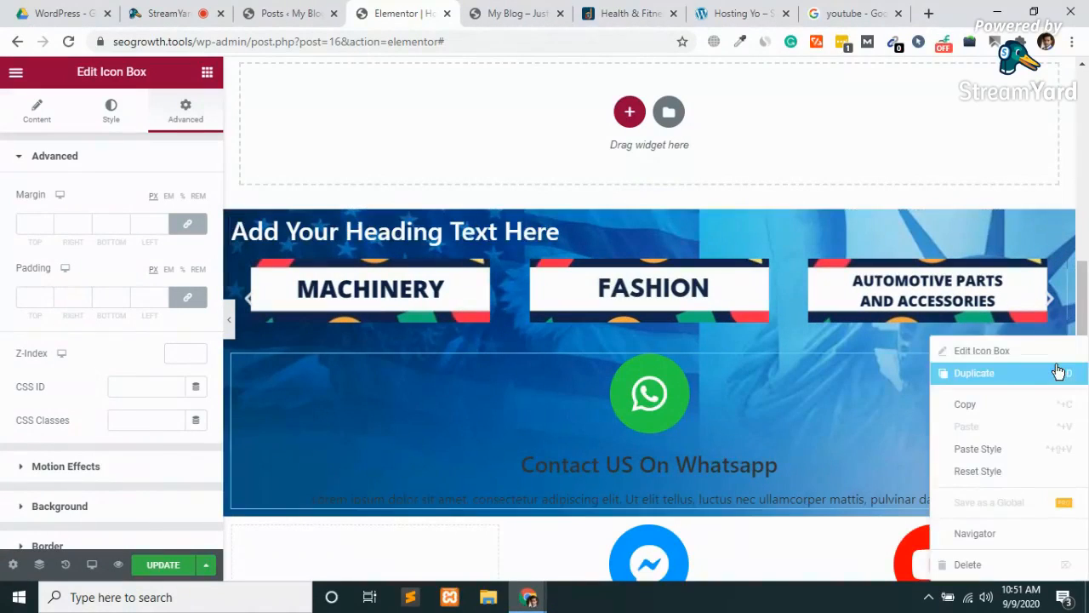
pyautogui.click(985, 374)
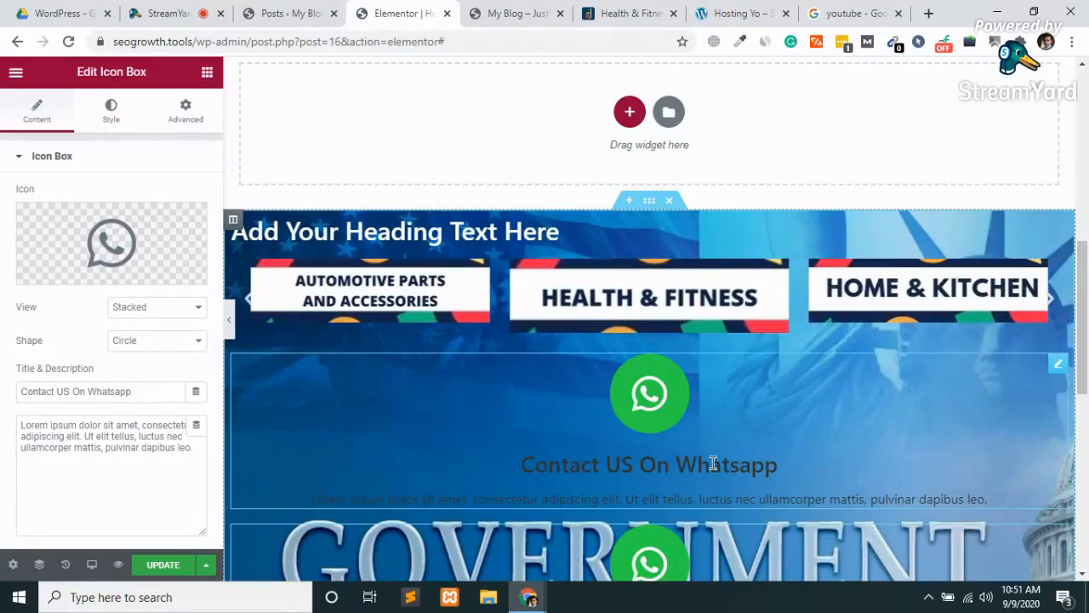
pyautogui.scroll(-3, 713, 463)
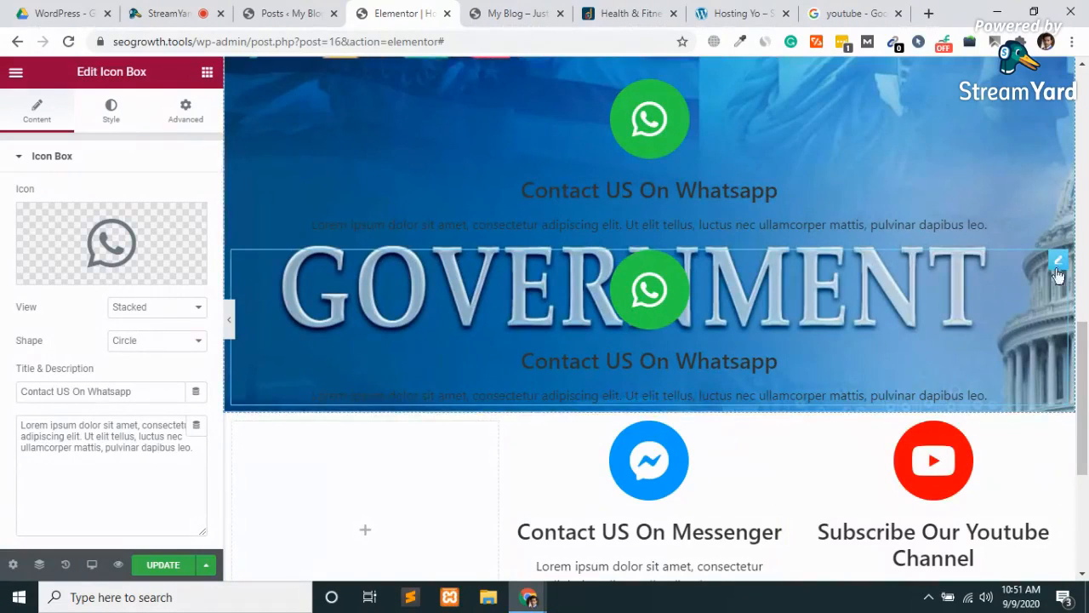
pyautogui.moveTo(771, 427); pyautogui.dragTo(943, 283)
pyautogui.moveTo(863, 311); pyautogui.dragTo(863, 311)
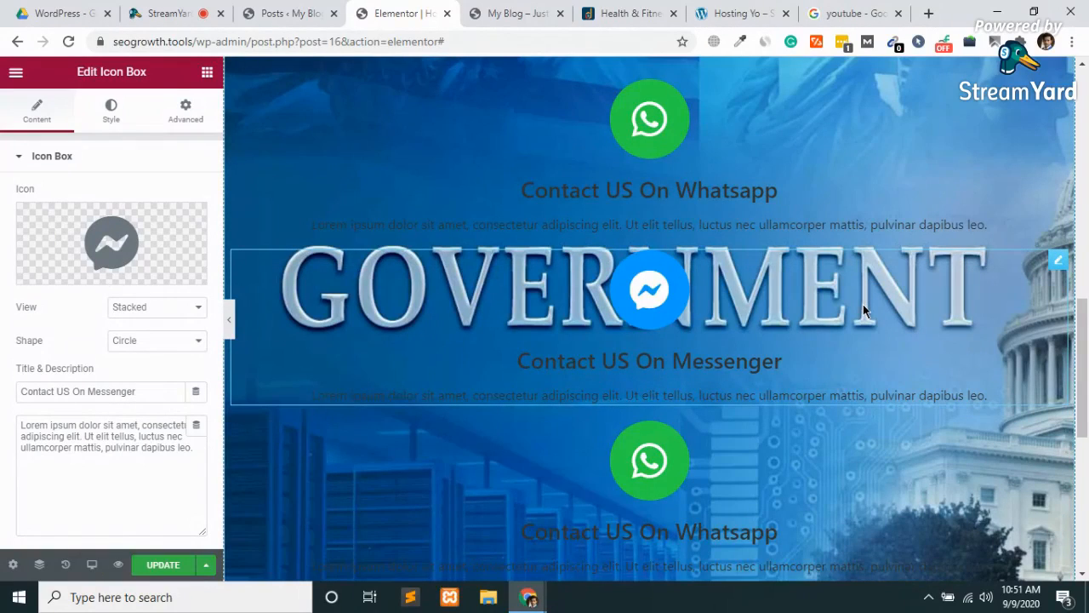
# Undo the contact box moves, the Whatsapp box duplication and the section reordering
pyautogui.hotkey('ctrl', 'z')
pyautogui.hotkey('ctrl', 'z')
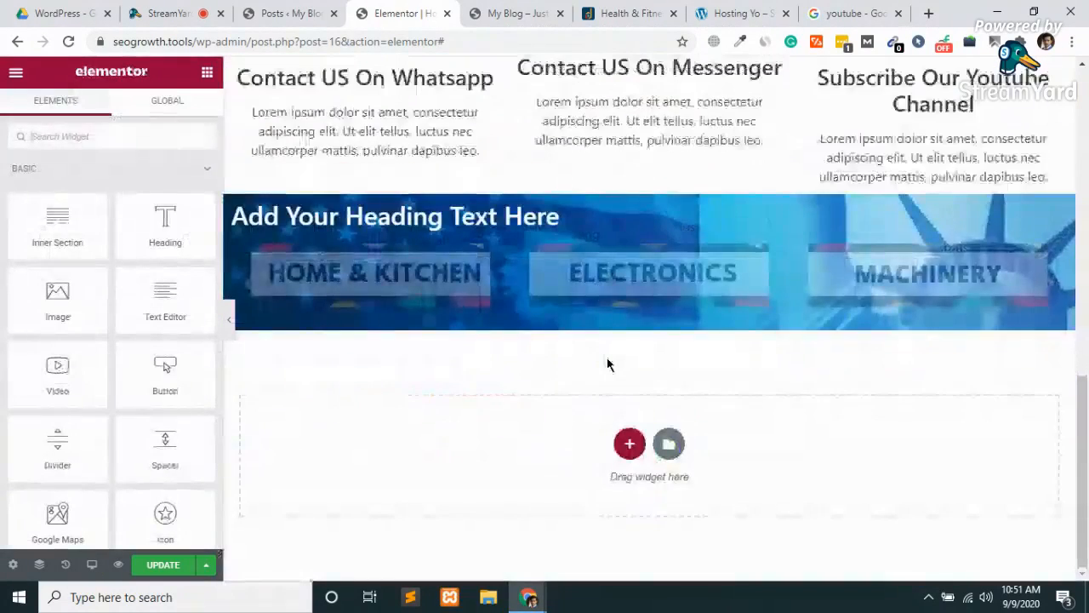
pyautogui.scroll(3, 607, 363)
pyautogui.scroll(-3, 606, 363)
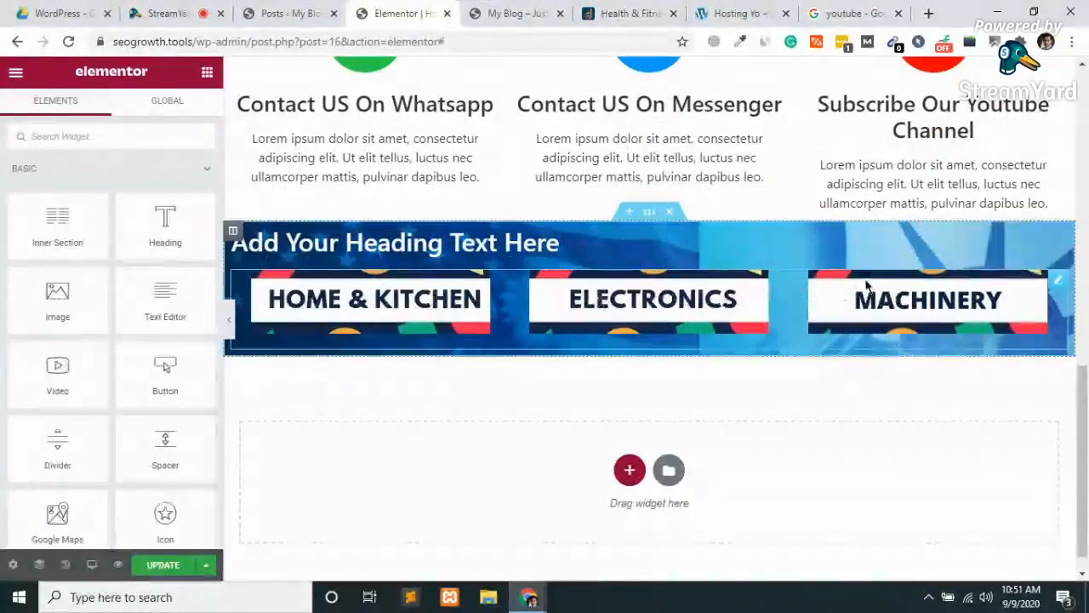
# Delete the image carousel and the heading from the image-background section
pyautogui.rightClick(1059, 290)
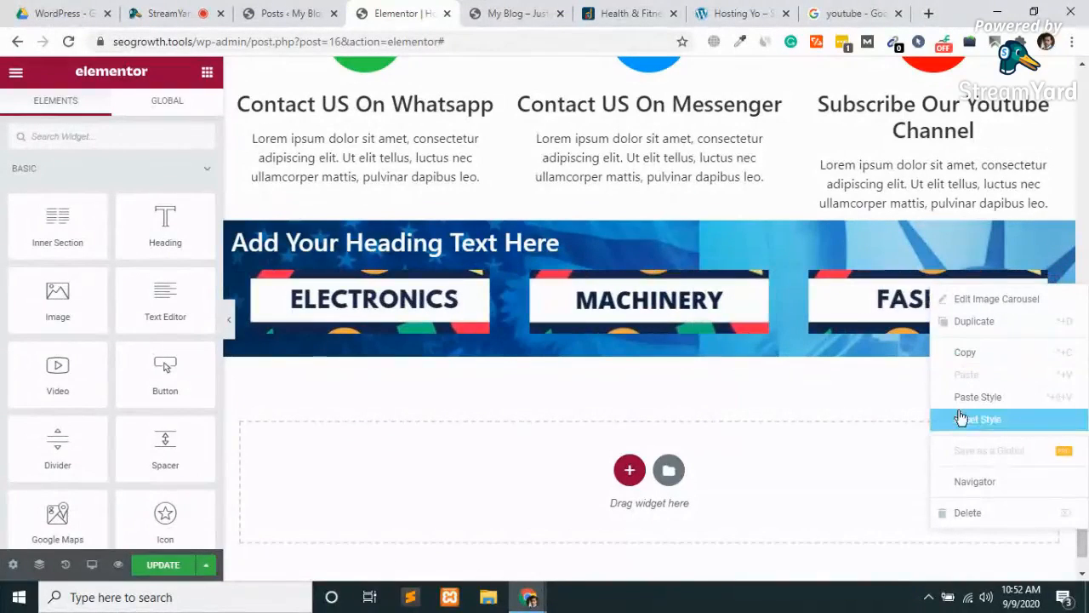
pyautogui.click(970, 513)
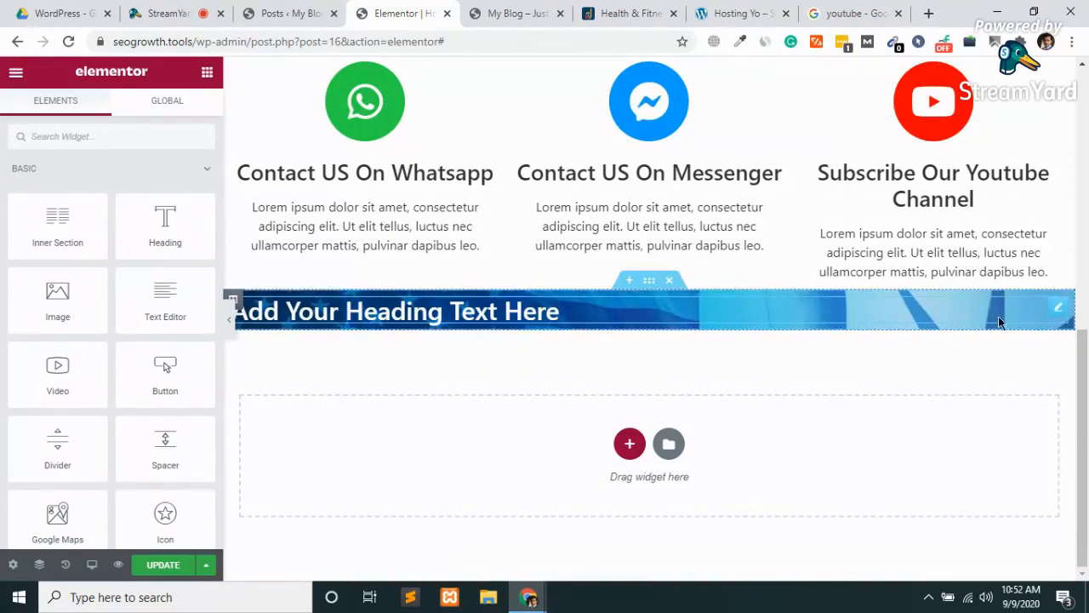
pyautogui.rightClick(1061, 311)
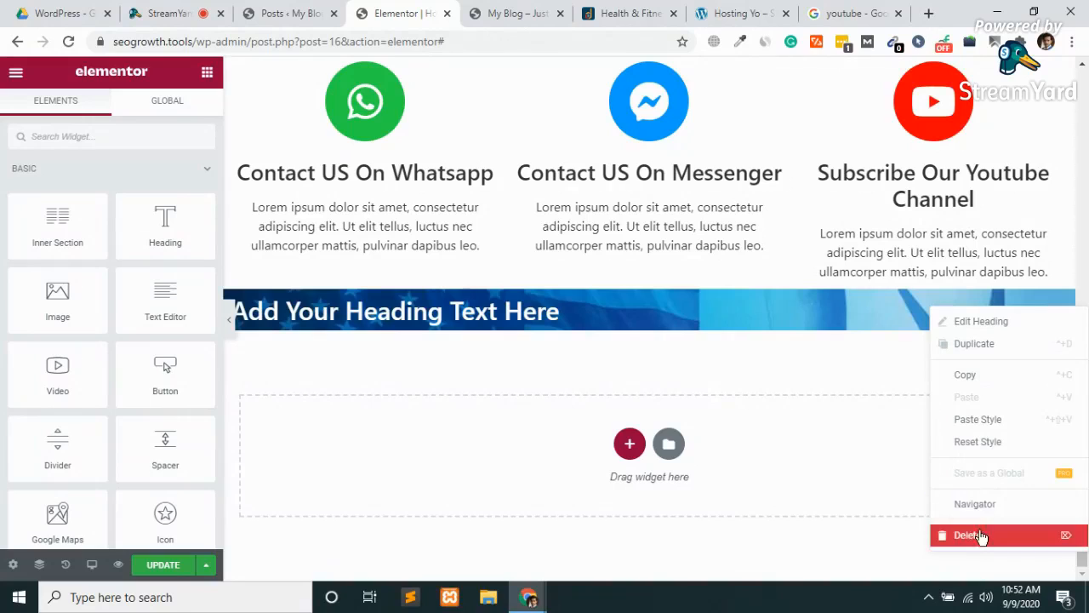
pyautogui.press('Delete')
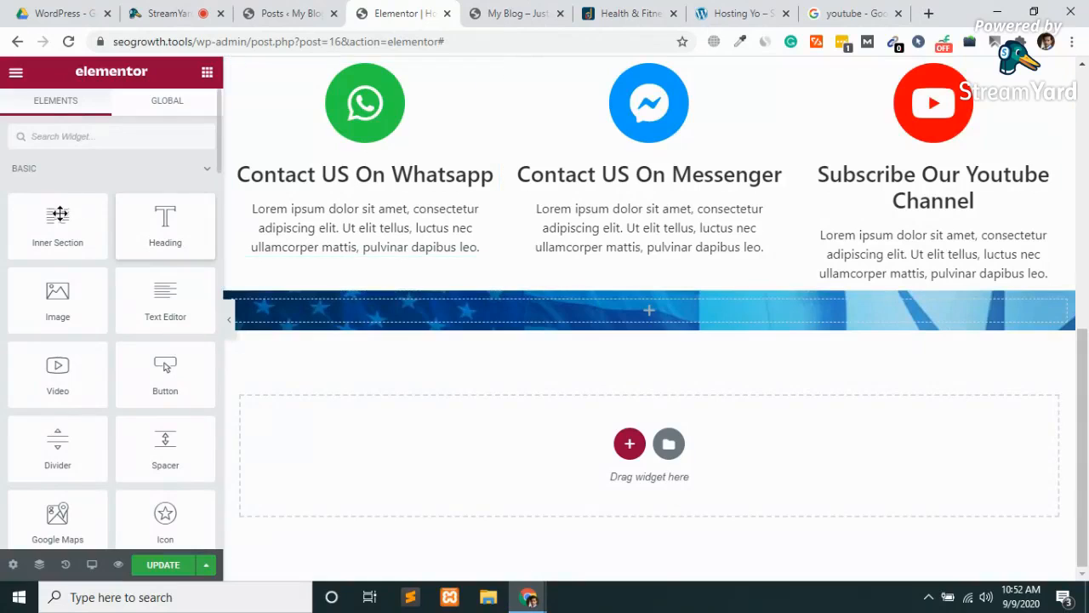
# Add an inner section to the image-background section and duplicate its first column to make three columns
pyautogui.moveTo(514, 342); pyautogui.dragTo(665, 312)
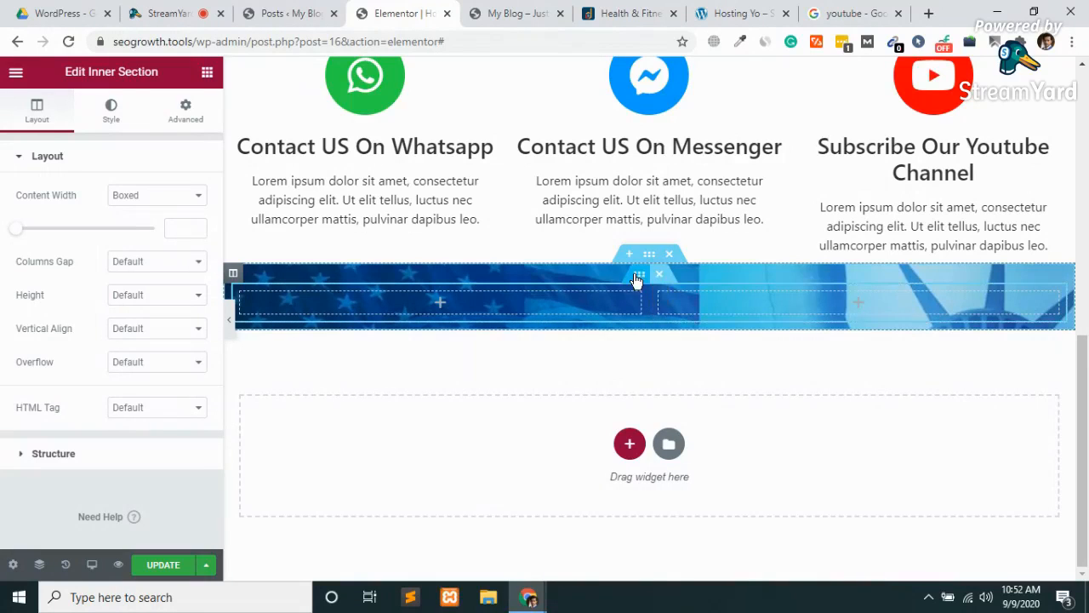
pyautogui.click(667, 394)
pyautogui.rightClick(245, 296)
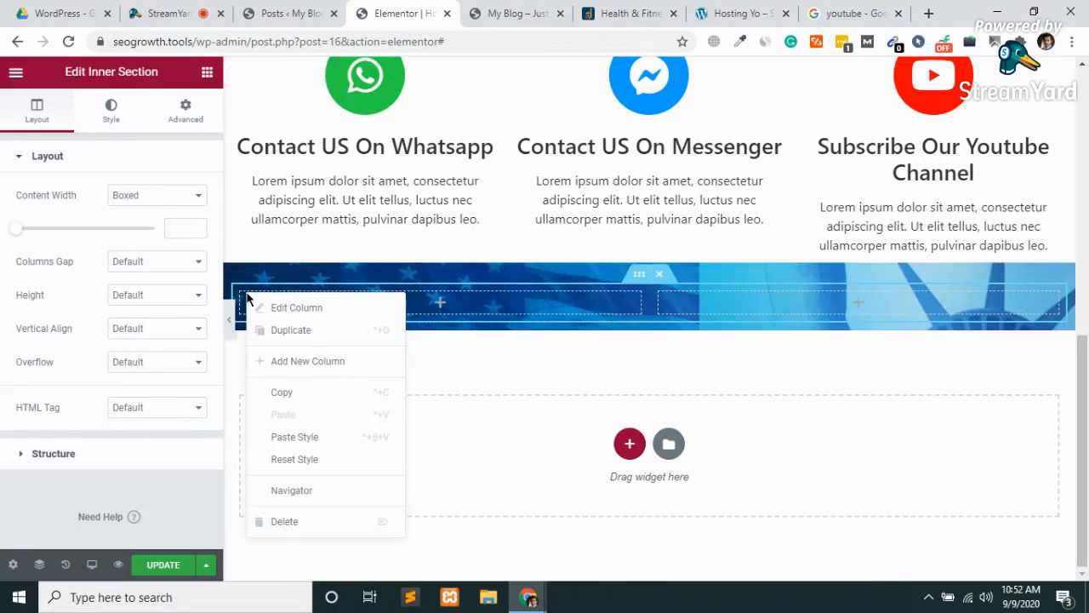
pyautogui.click(295, 332)
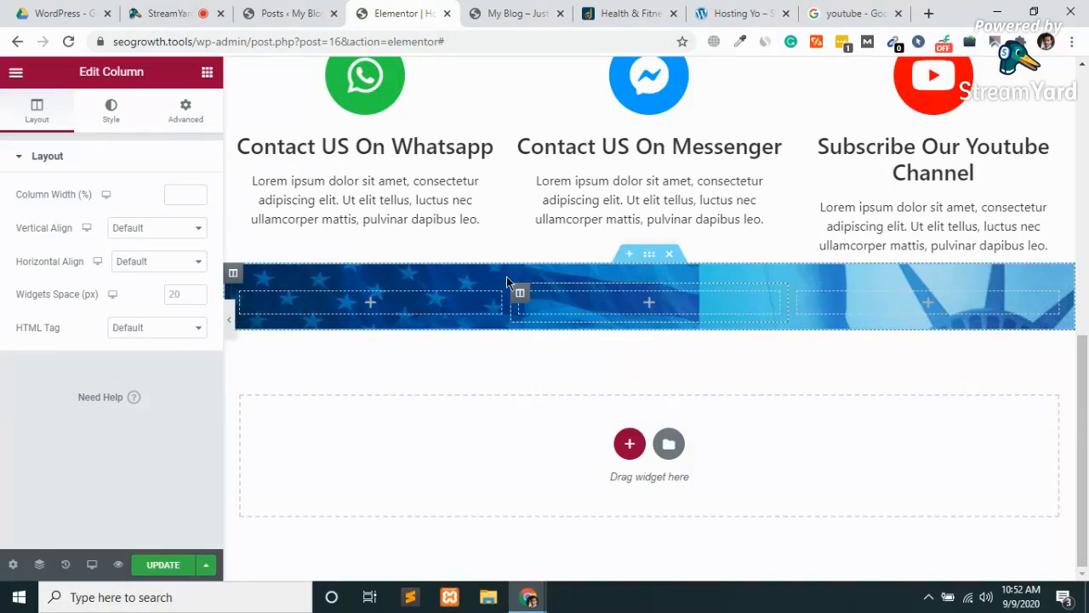
# Move the Whatsapp, Messenger and Youtube icon boxes into the first, second and third columns of the inner section
pyautogui.scroll(1, 506, 279)
pyautogui.scroll(1, 506, 282)
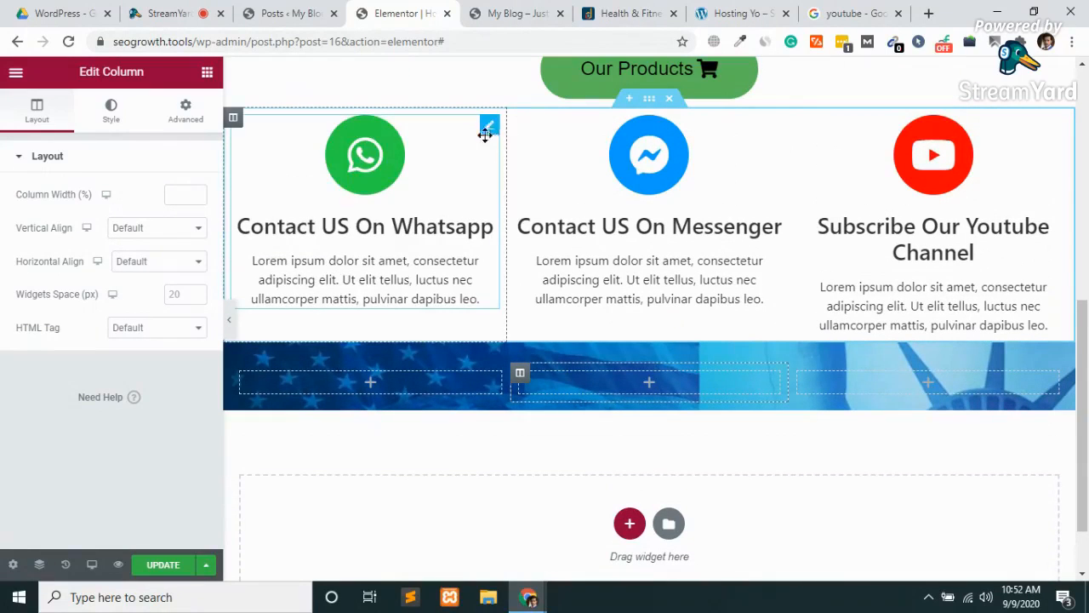
pyautogui.moveTo(485, 133); pyautogui.dragTo(377, 385)
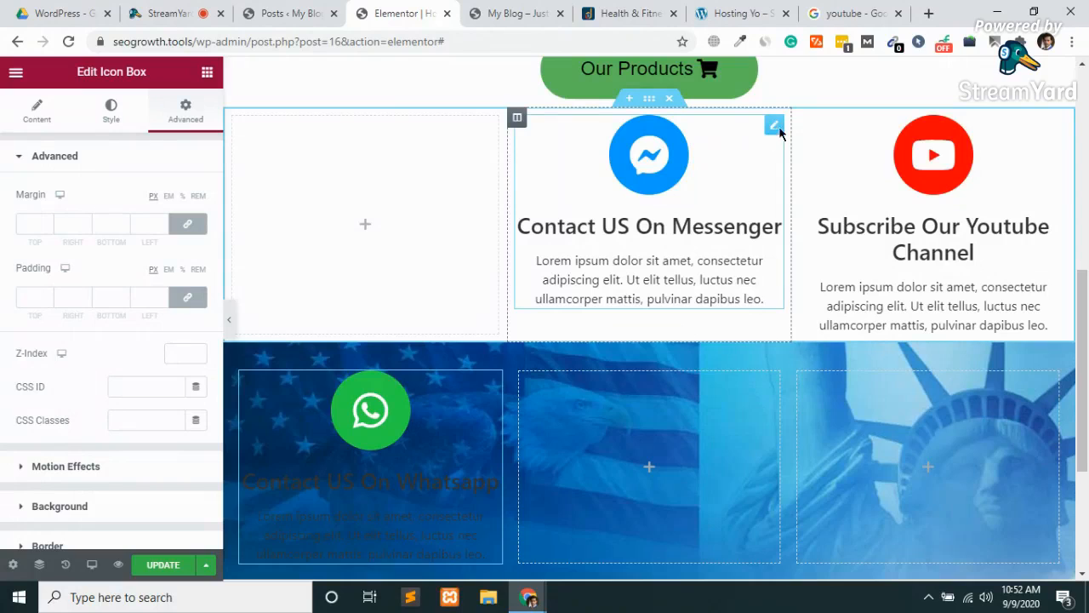
pyautogui.moveTo(778, 131); pyautogui.dragTo(645, 457)
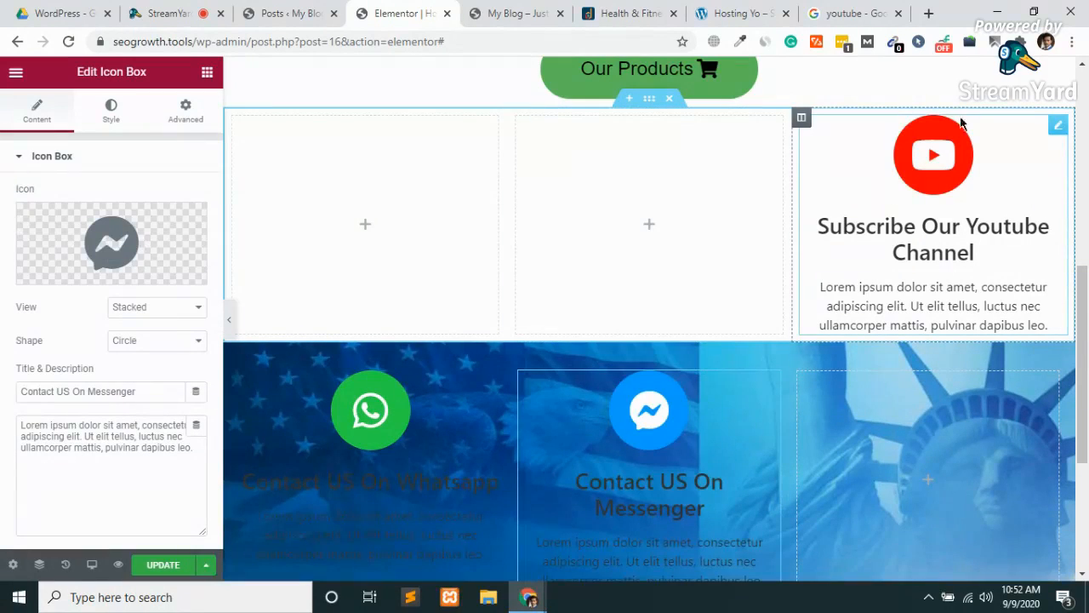
pyautogui.moveTo(1002, 327); pyautogui.dragTo(919, 286)
pyautogui.moveTo(1057, 125); pyautogui.dragTo(1011, 260)
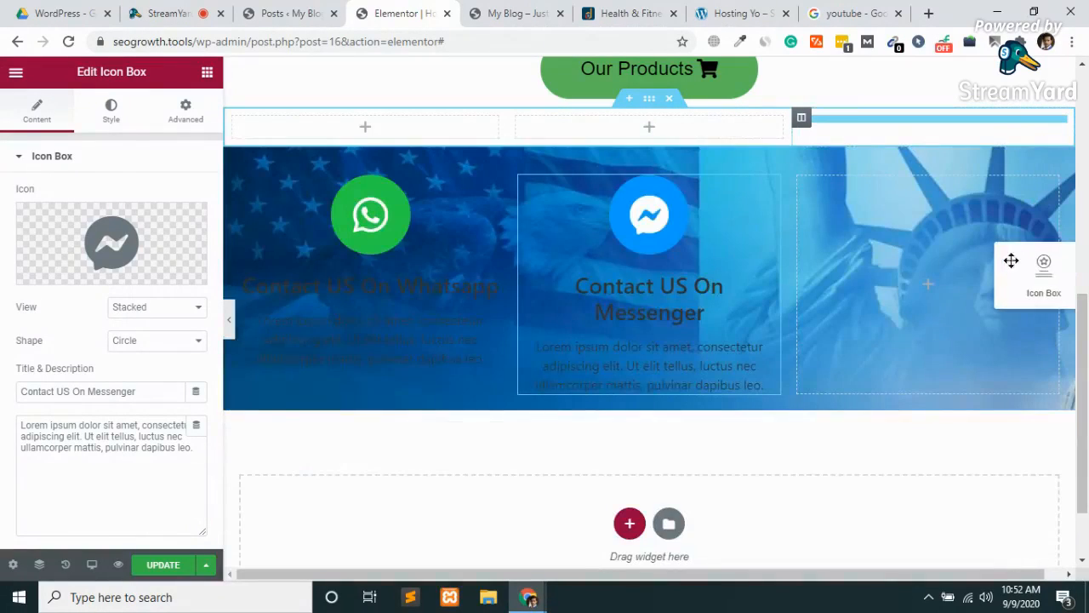
pyautogui.moveTo(916, 286); pyautogui.dragTo(892, 358)
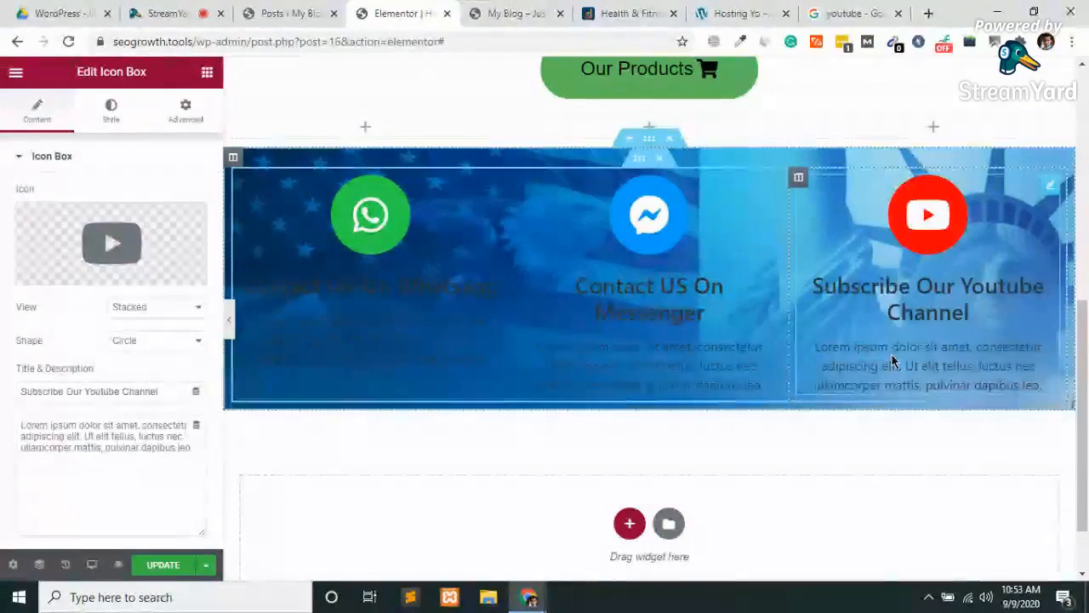
# Delete the empty three-column section between the Our Products button and the image-background section
pyautogui.scroll(2, 719, 281)
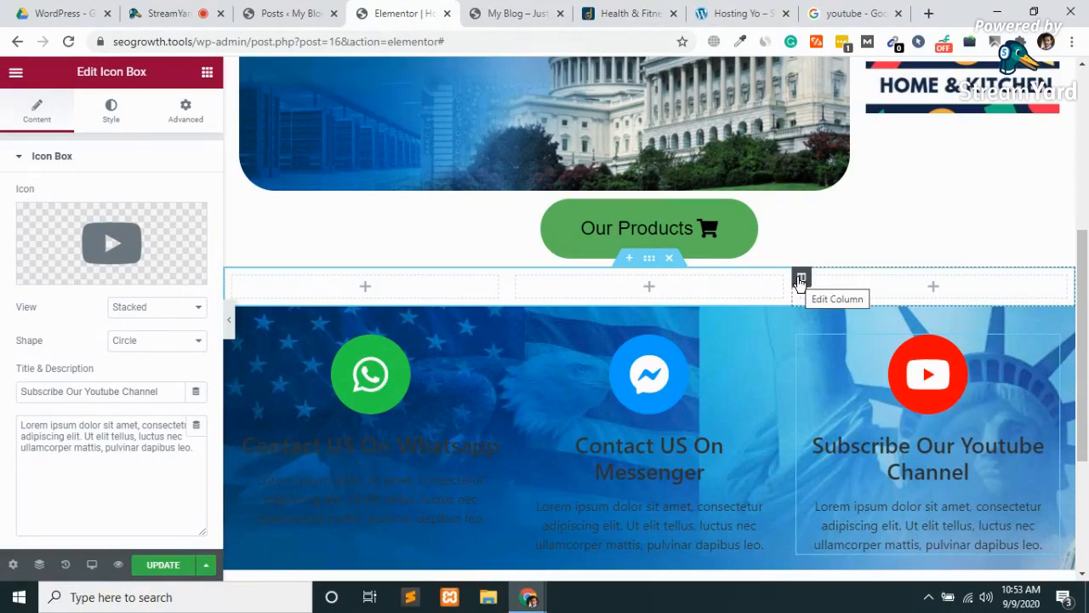
pyautogui.click(669, 258)
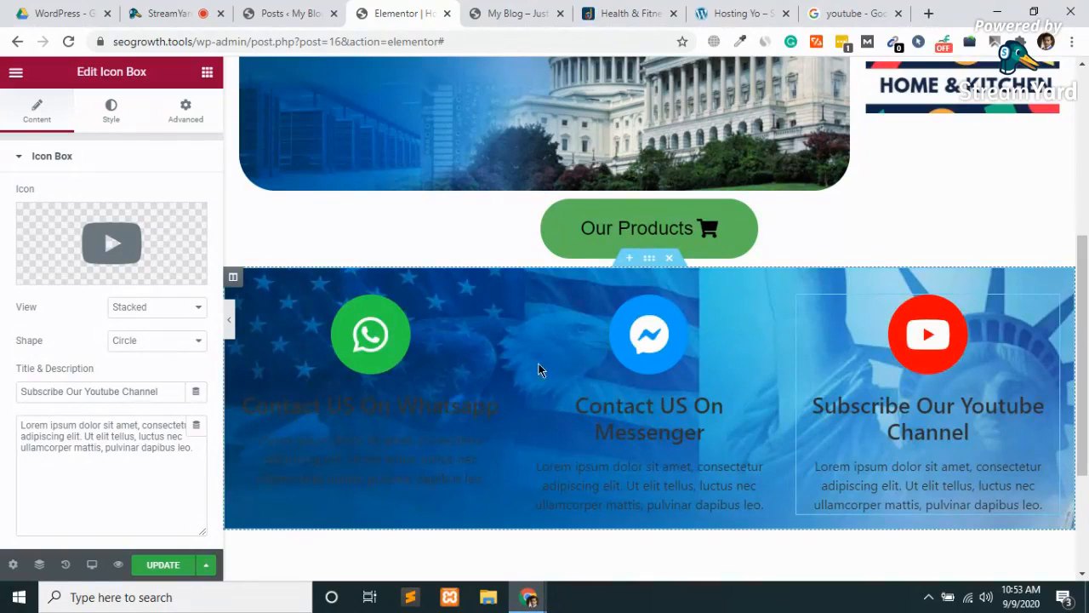
# Set the title color of the Whatsapp icon box to white (#ffffff)
pyautogui.click(361, 407)
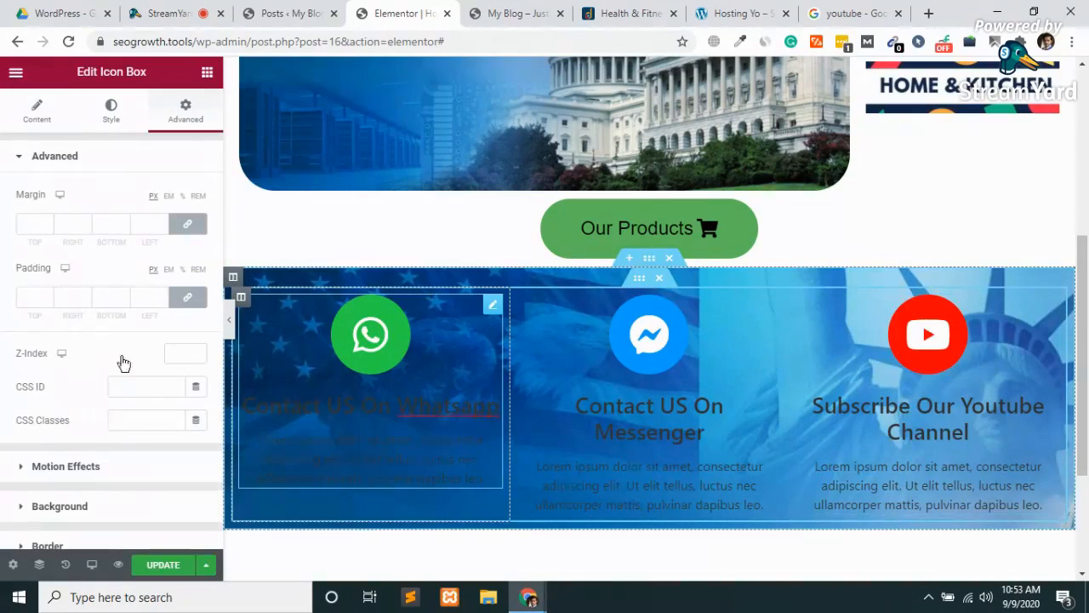
pyautogui.click(114, 111)
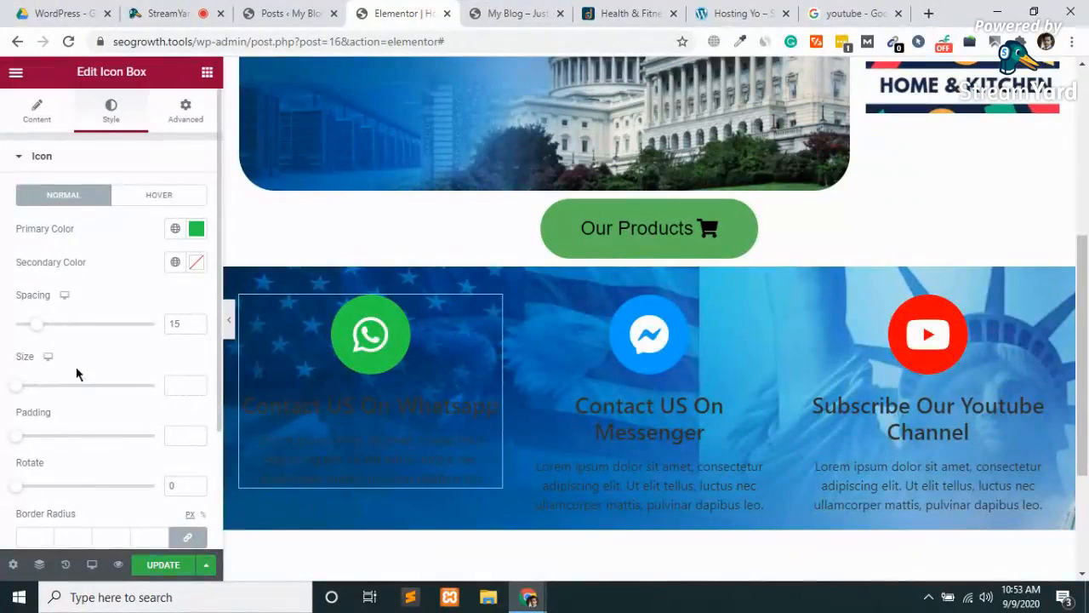
pyautogui.scroll(-2, 76, 373)
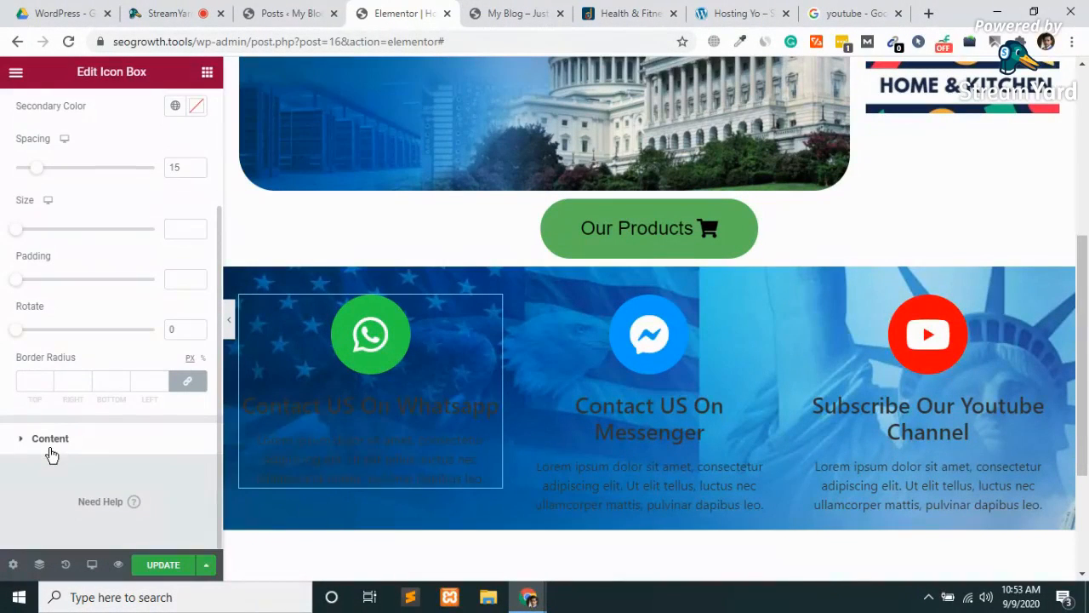
pyautogui.click(49, 442)
pyautogui.scroll(-1, 54, 426)
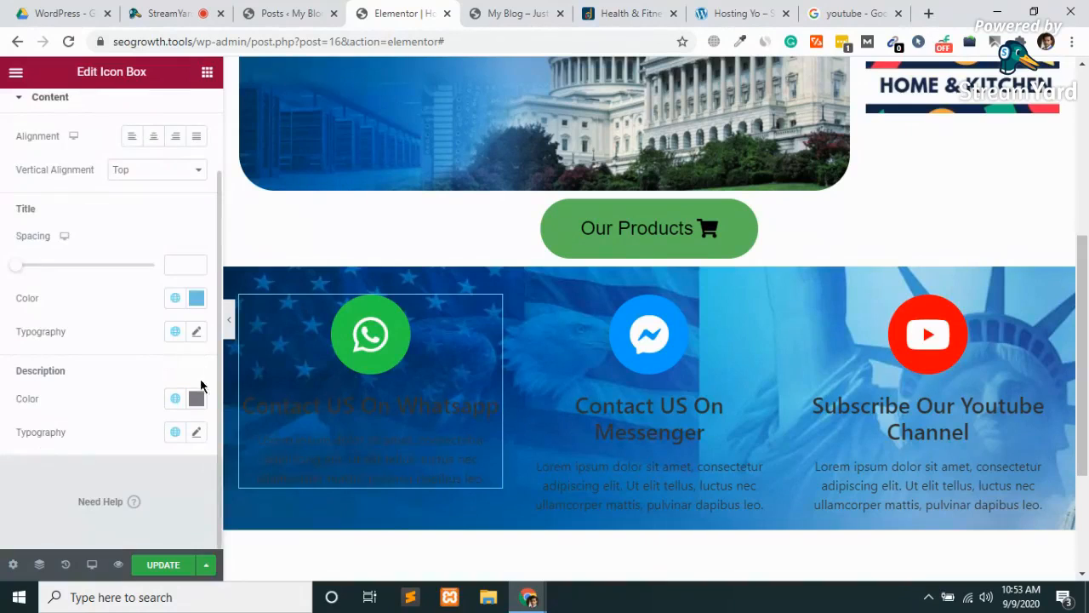
pyautogui.click(196, 299)
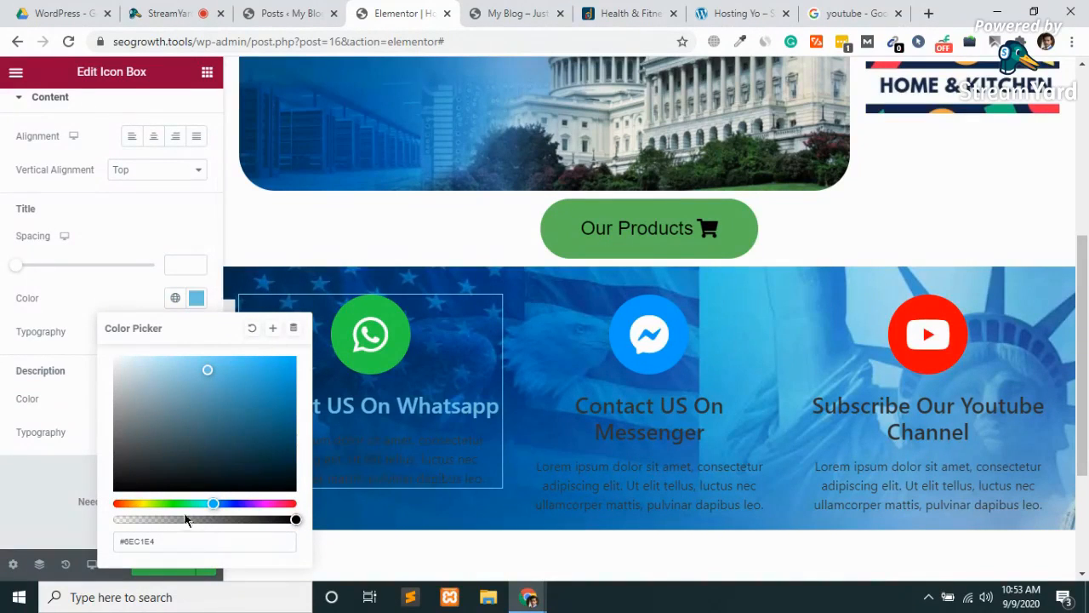
pyautogui.moveTo(176, 540); pyautogui.dragTo(143, 539)
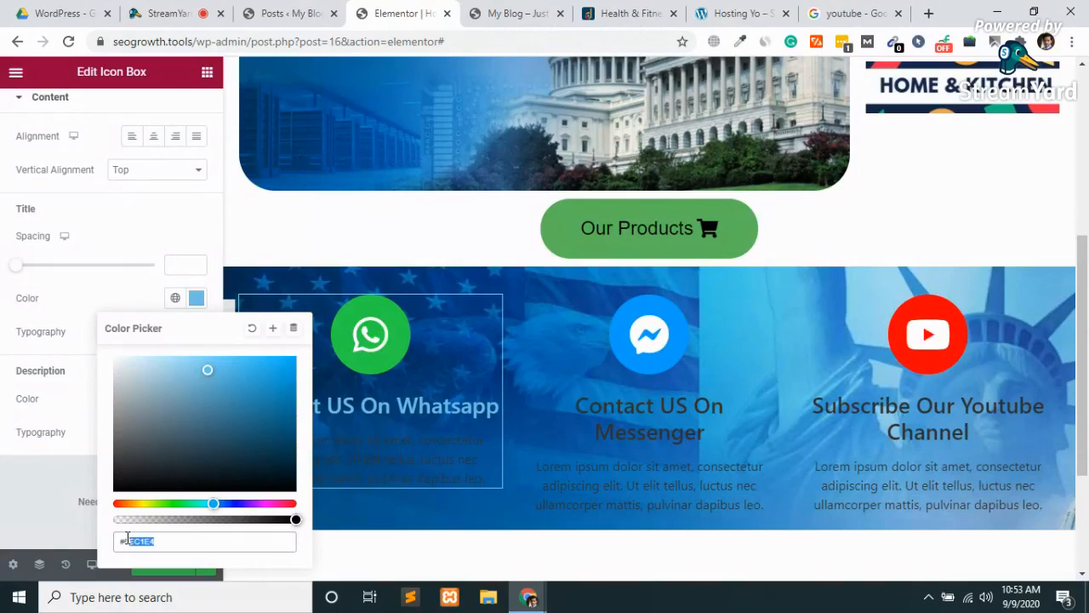
pyautogui.write('#ffffff')
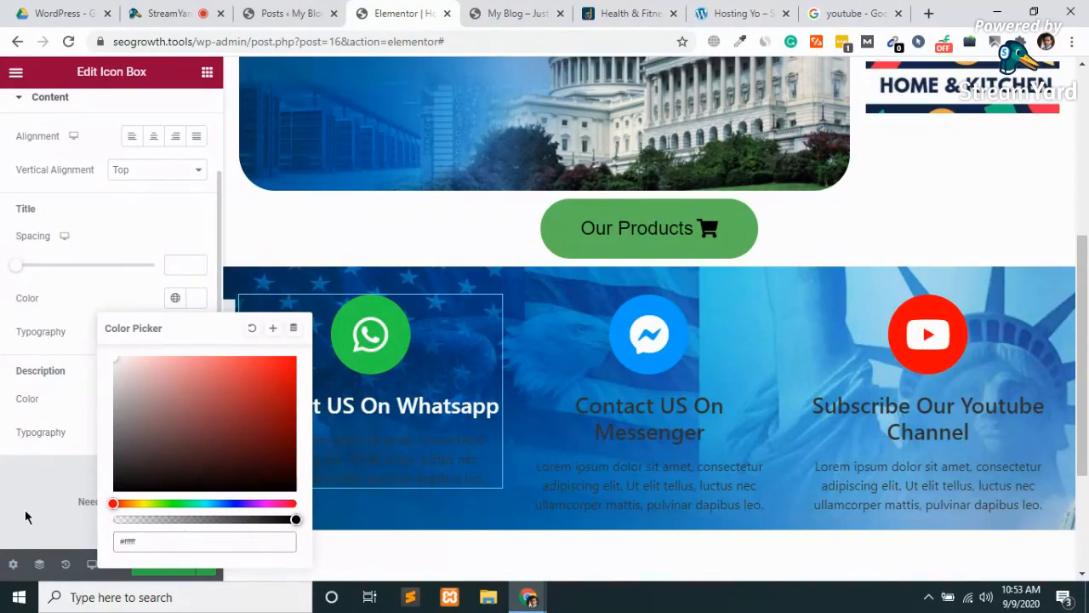
pyautogui.click(26, 516)
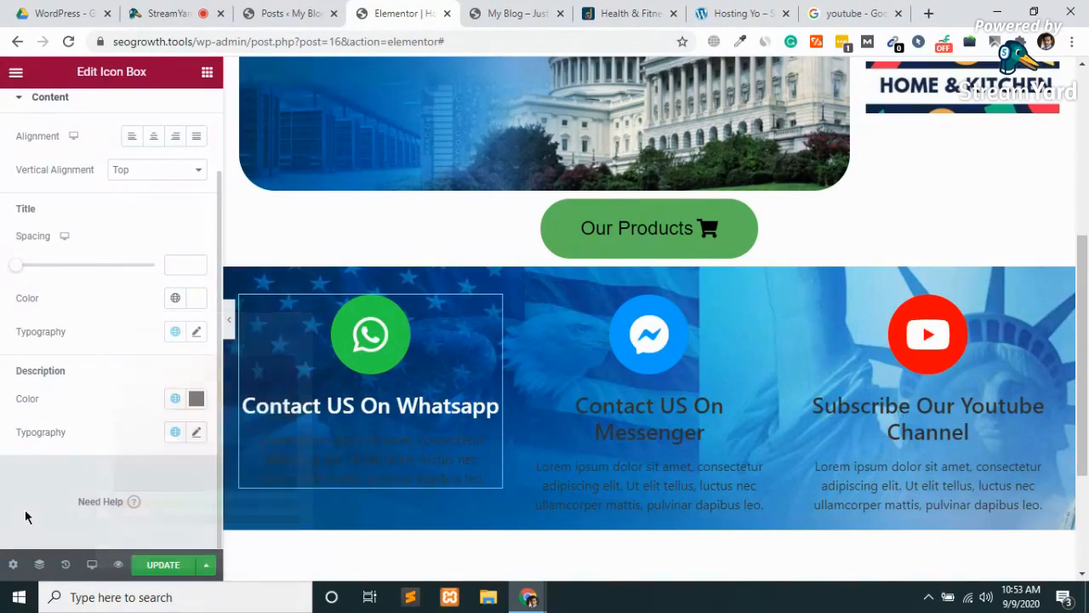
# Set the description color of the Whatsapp icon box to white (#fff) and update the page
pyautogui.click(196, 398)
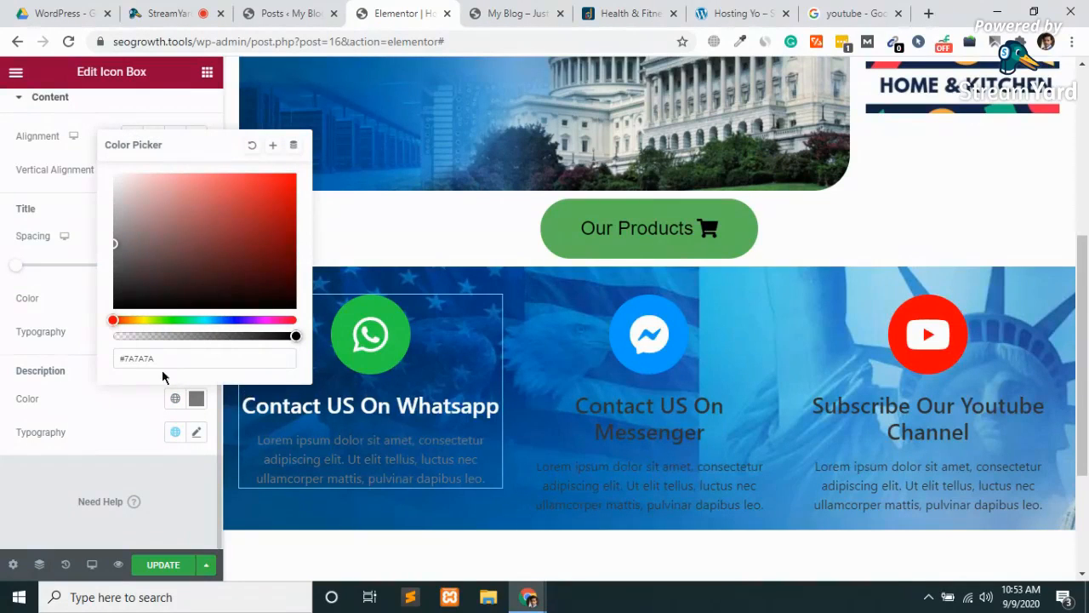
pyautogui.click(164, 357)
pyautogui.press('BackSpace')
pyautogui.press('BackSpace')
pyautogui.press('BackSpace')
pyautogui.press('BackSpace')
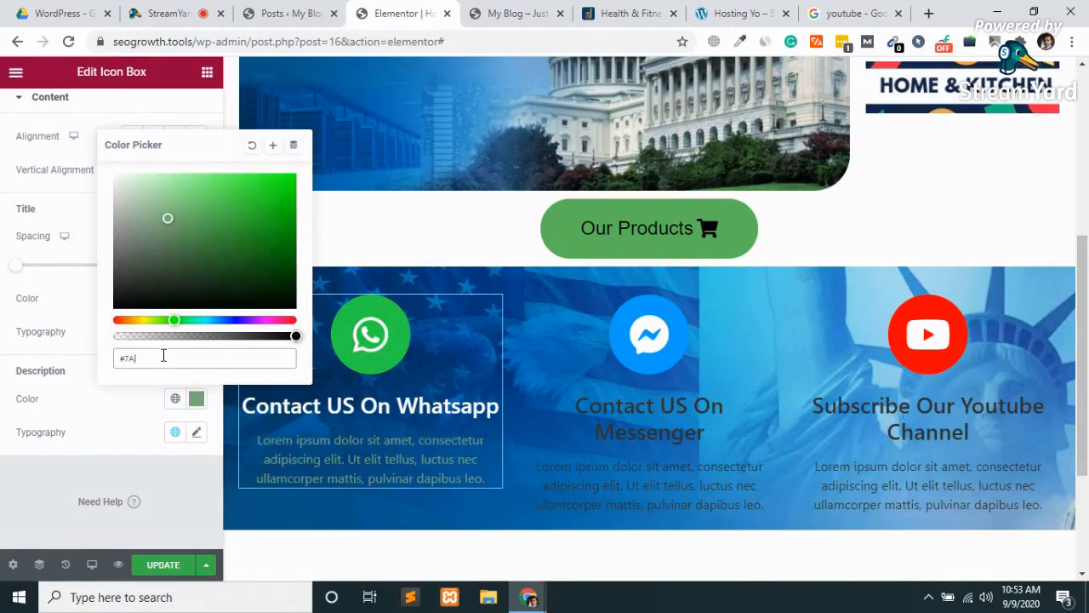
pyautogui.write('fff')
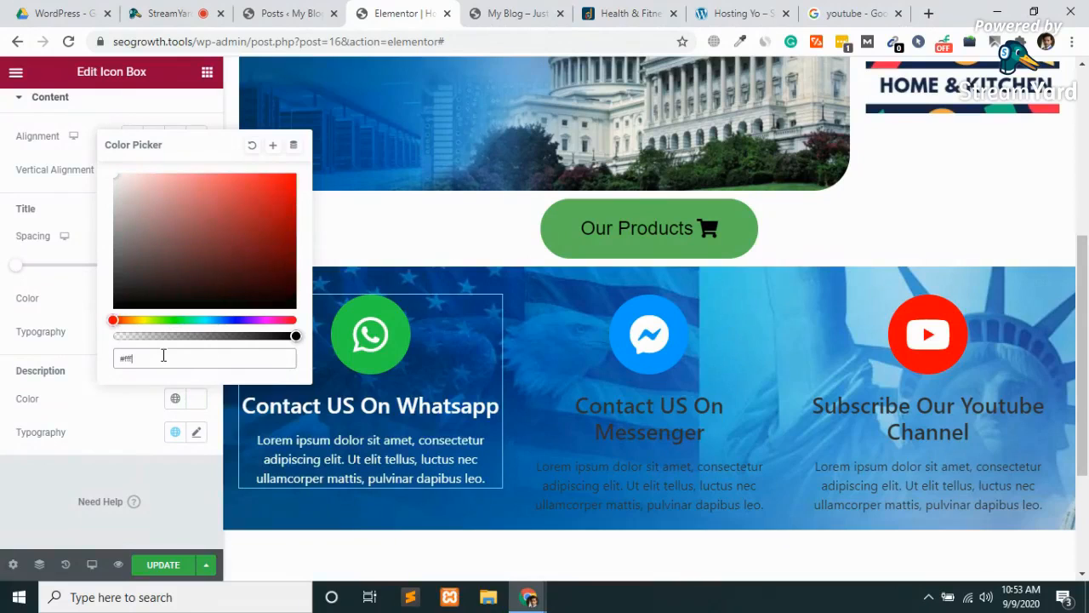
pyautogui.click(70, 498)
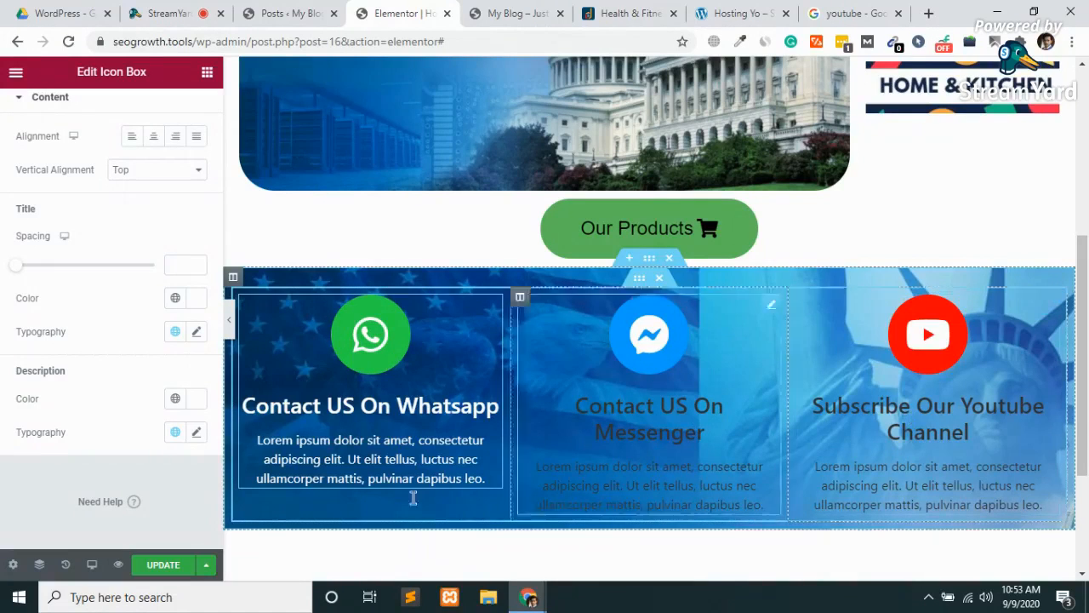
pyautogui.click(148, 566)
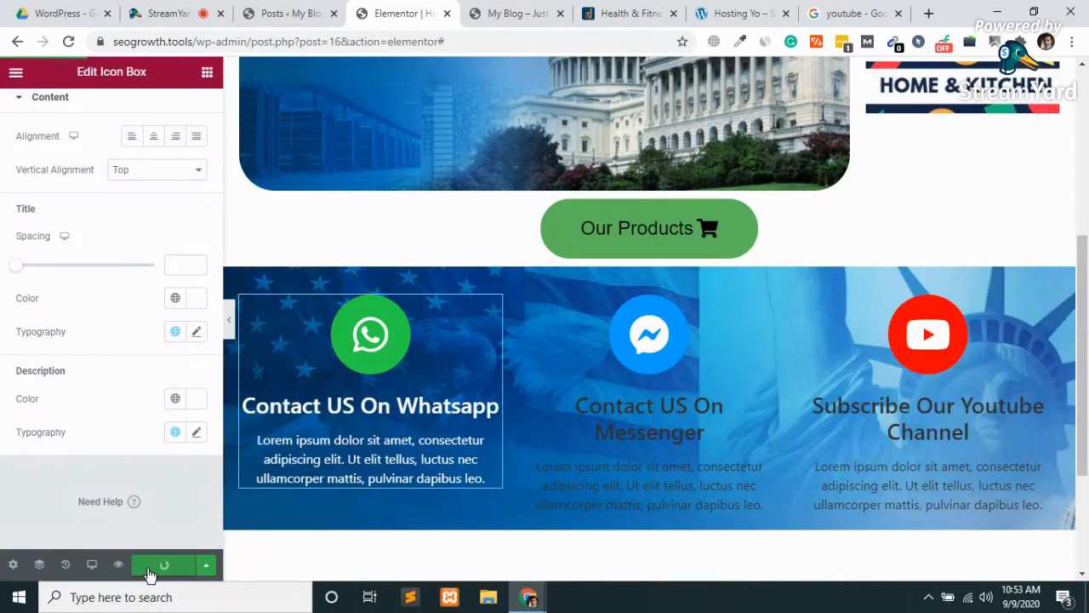
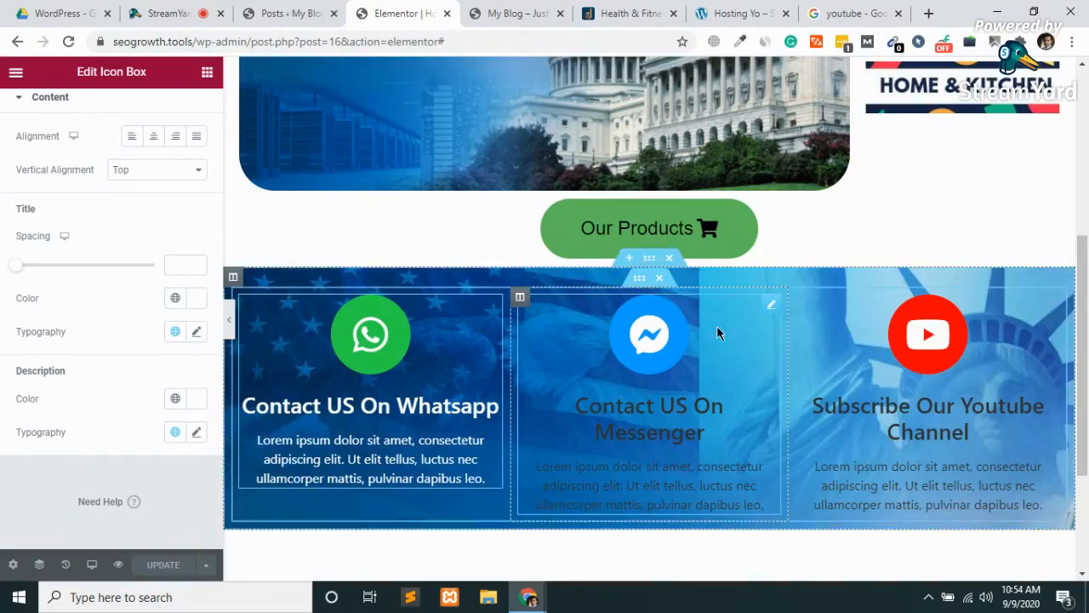
# Set the title color of the Messenger icon box to white (#ffffff)
pyautogui.click(652, 439)
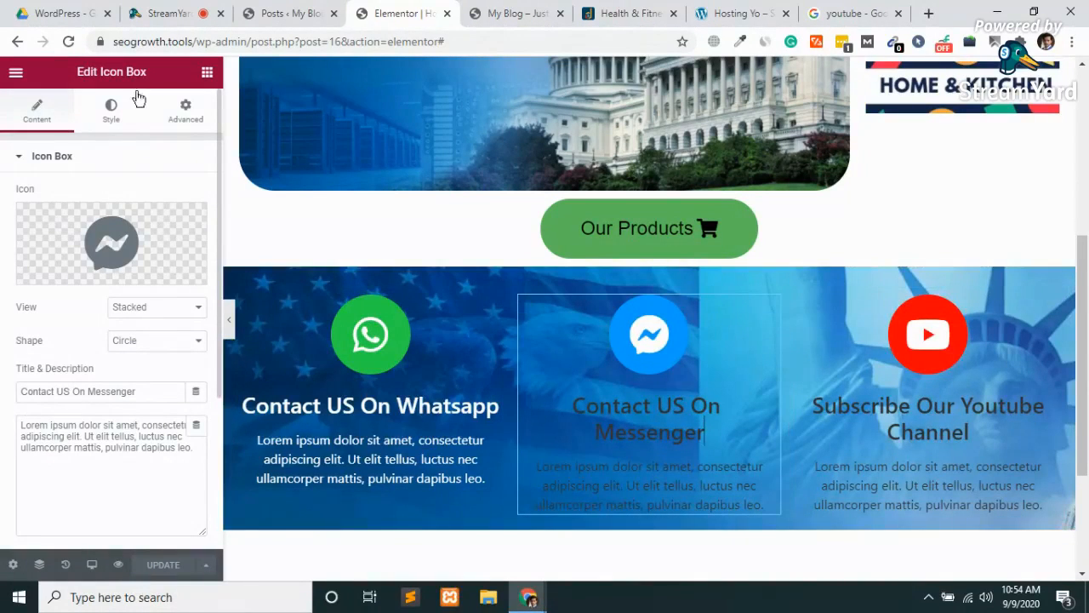
pyautogui.click(113, 113)
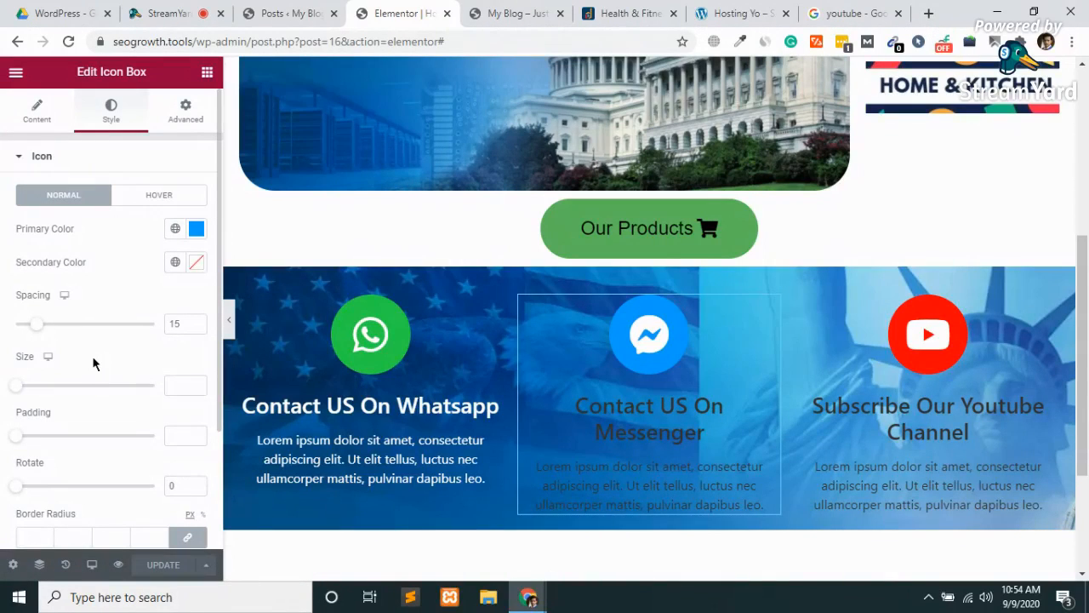
pyautogui.scroll(-2, 93, 363)
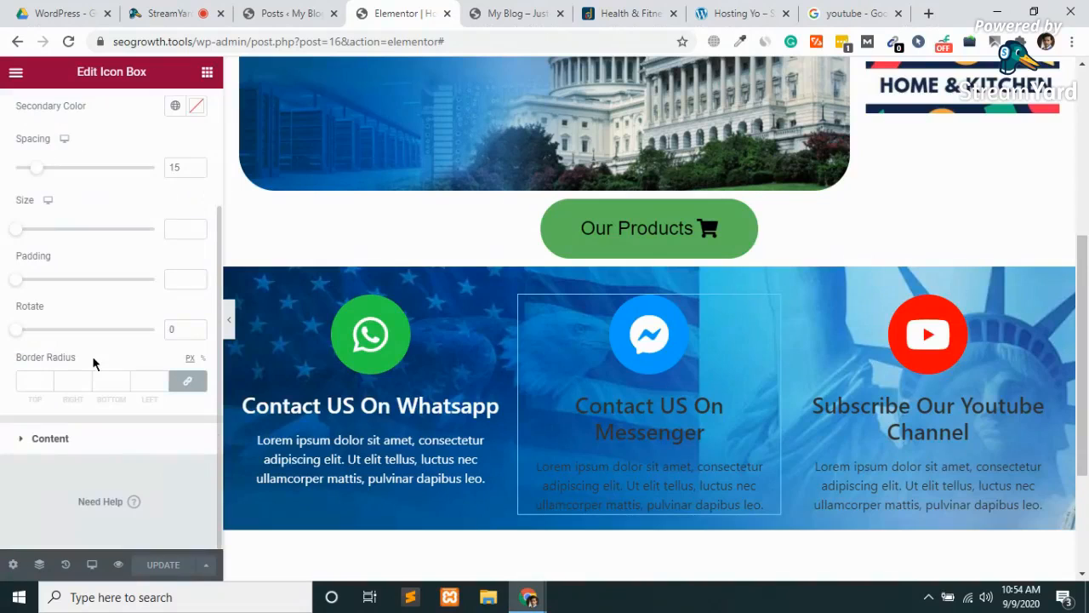
pyautogui.click(44, 440)
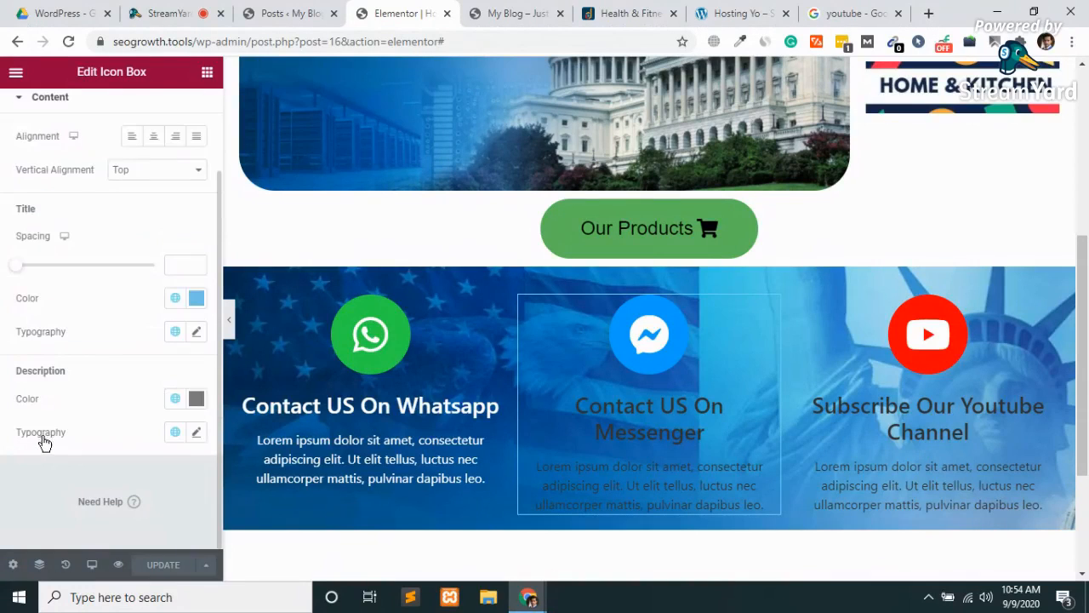
pyautogui.click(196, 298)
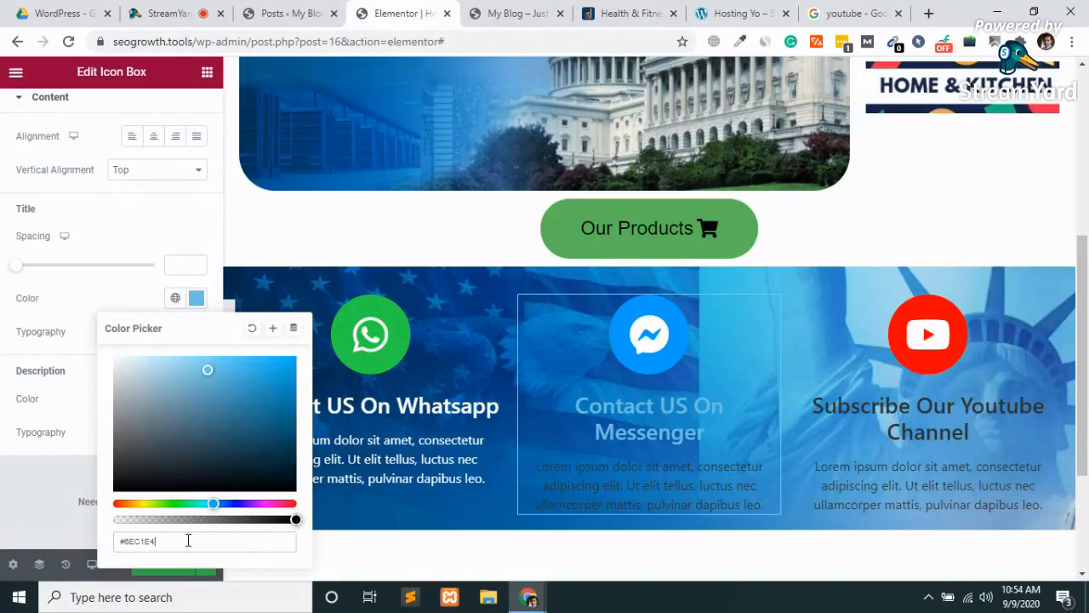
pyautogui.press('BackSpace')
pyautogui.press('BackSpace')
pyautogui.press('BackSpace')
pyautogui.press('BackSpace')
pyautogui.press('BackSpace')
pyautogui.press('BackSpace')
pyautogui.write('ff')
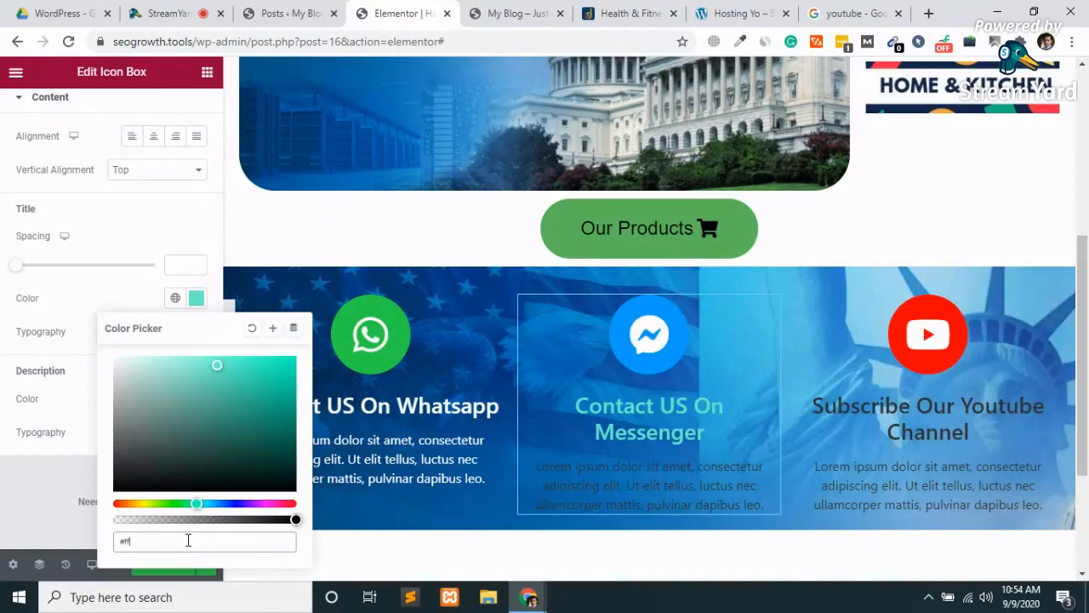
pyautogui.write('ffff')
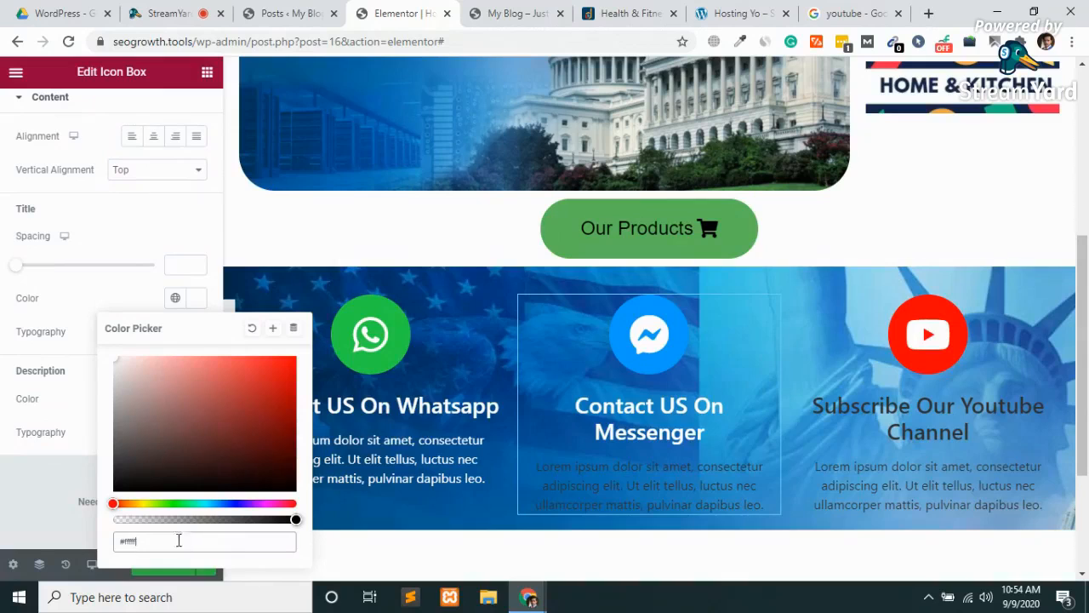
pyautogui.click(31, 539)
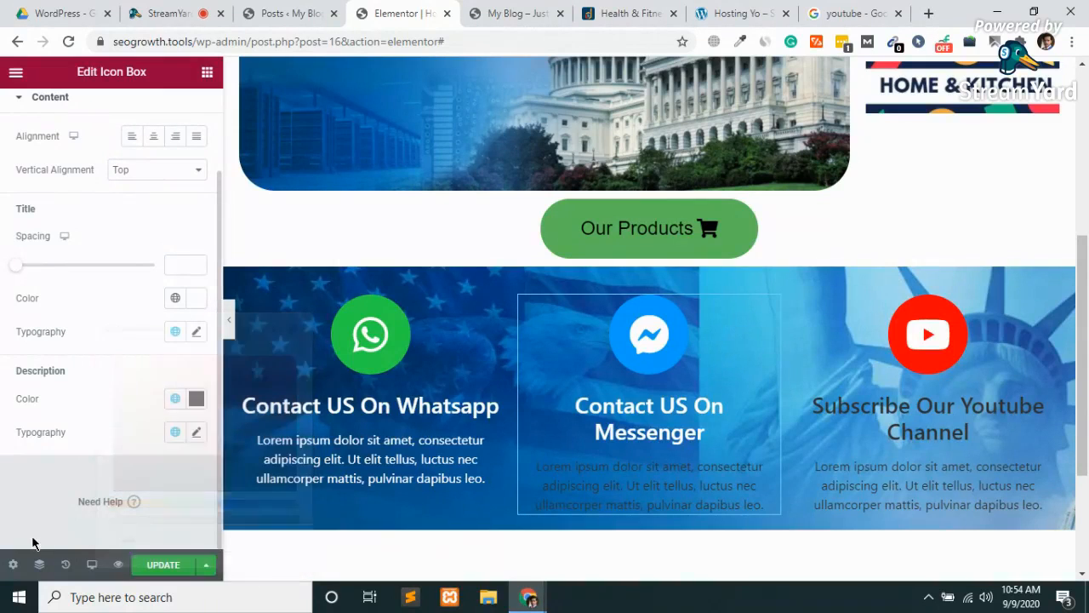
# Set the description color of the Messenger icon box to white (#ffffff)
pyautogui.click(196, 398)
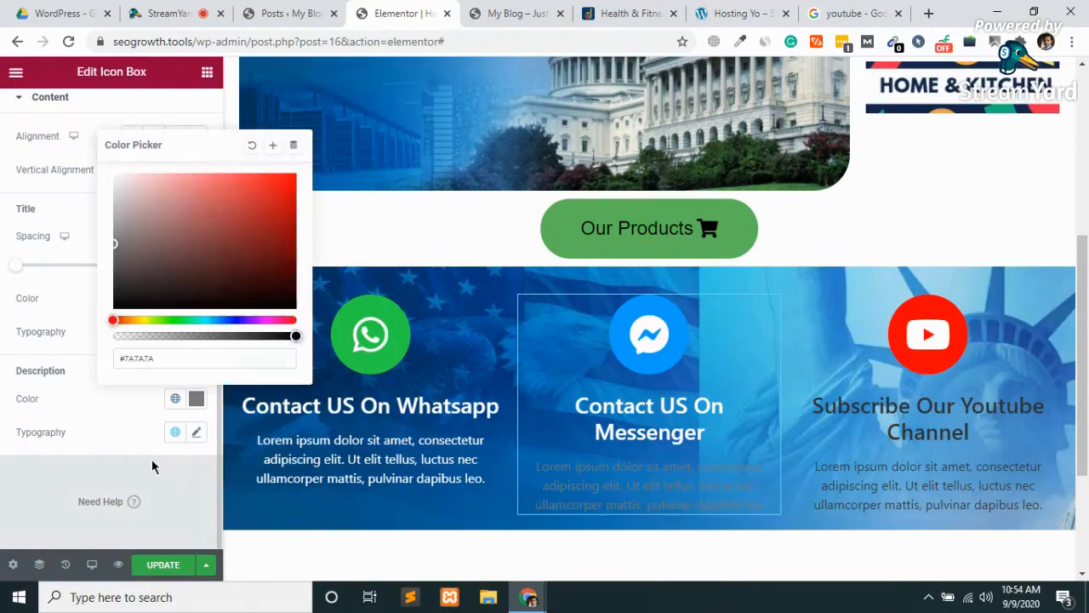
pyautogui.tripleClick(168, 361)
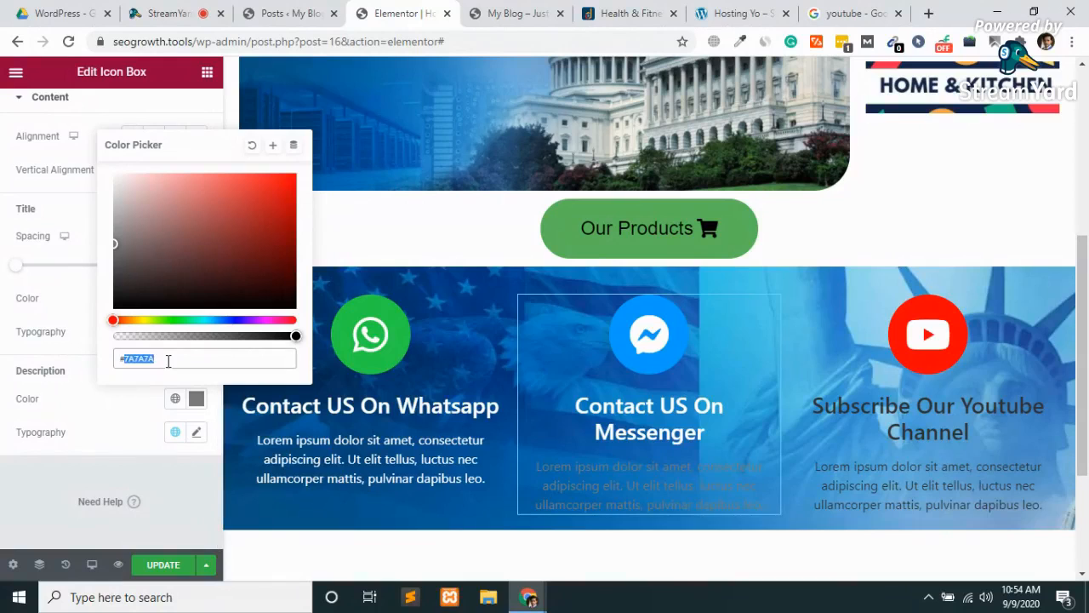
pyautogui.write('#ffffff')
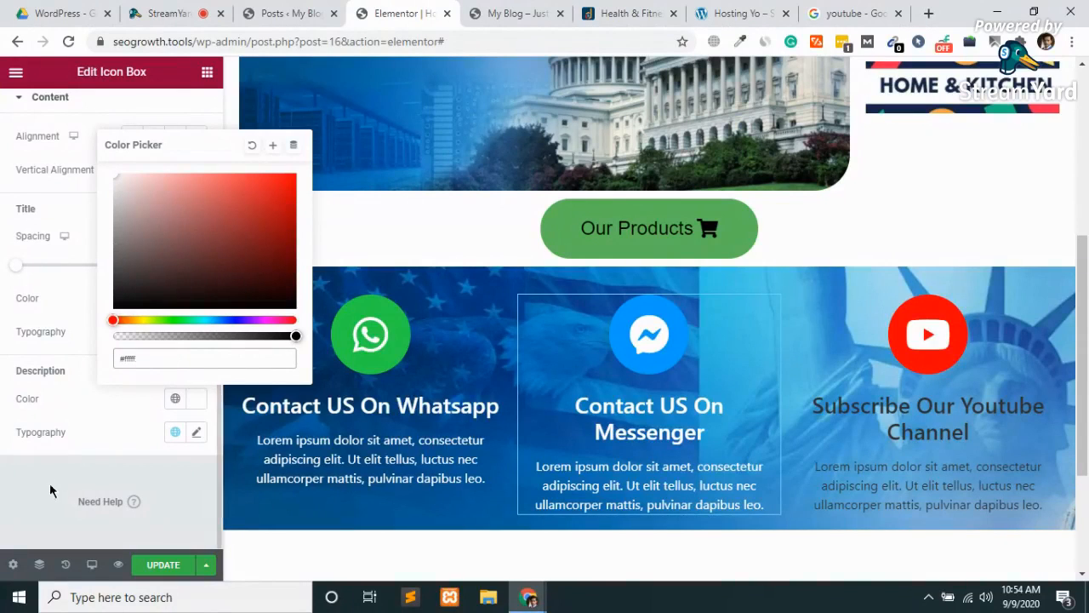
pyautogui.click(75, 487)
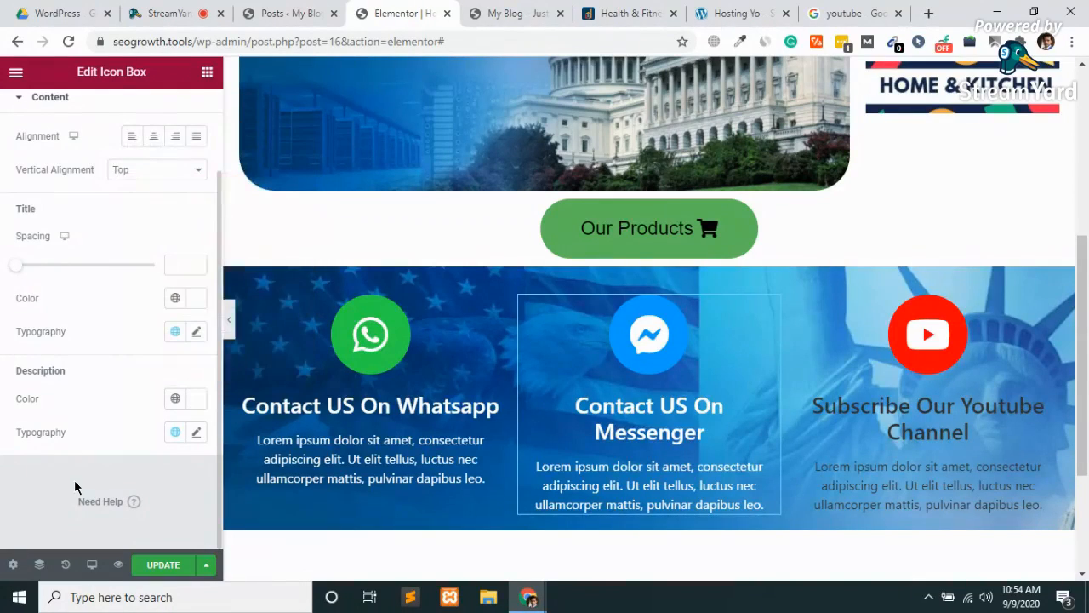
# Set the title color of the Youtube icon box to white (#ffffff)
pyautogui.click(966, 432)
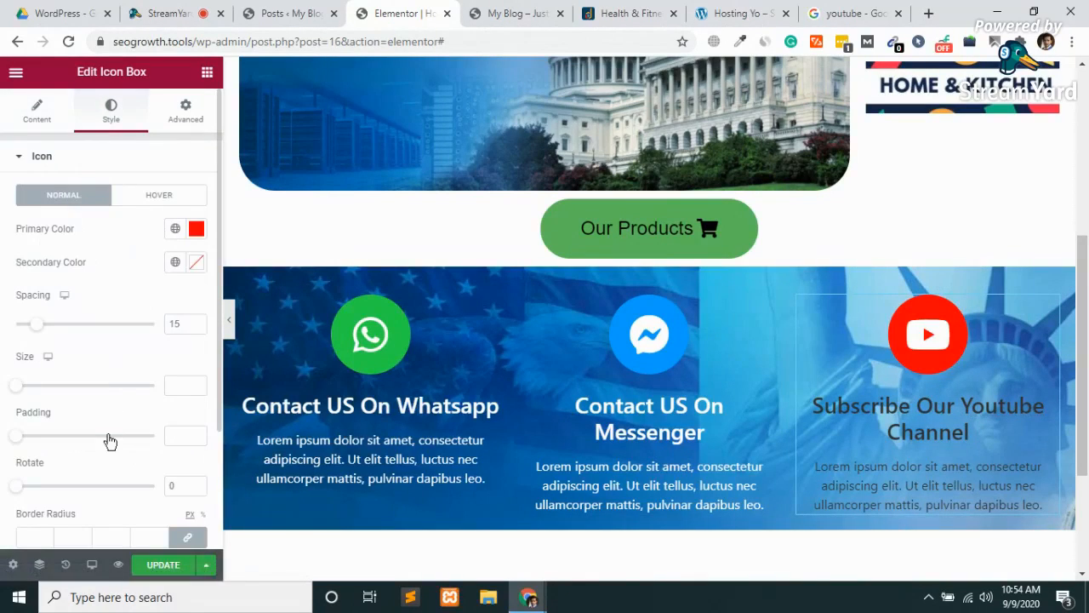
pyautogui.scroll(-2, 109, 440)
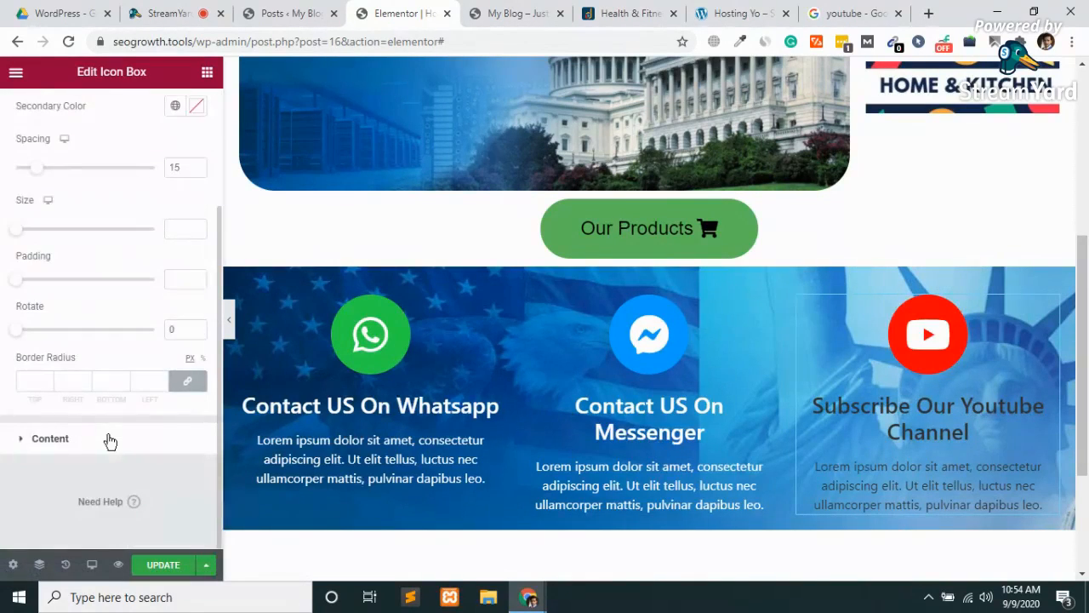
pyautogui.click(51, 439)
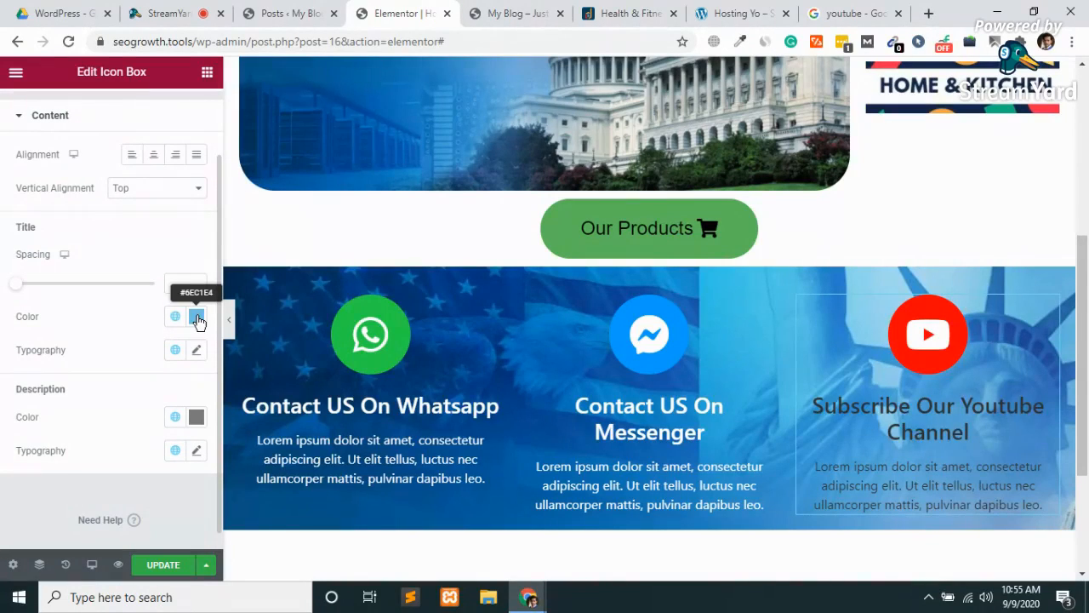
pyautogui.click(197, 318)
pyautogui.click(293, 299)
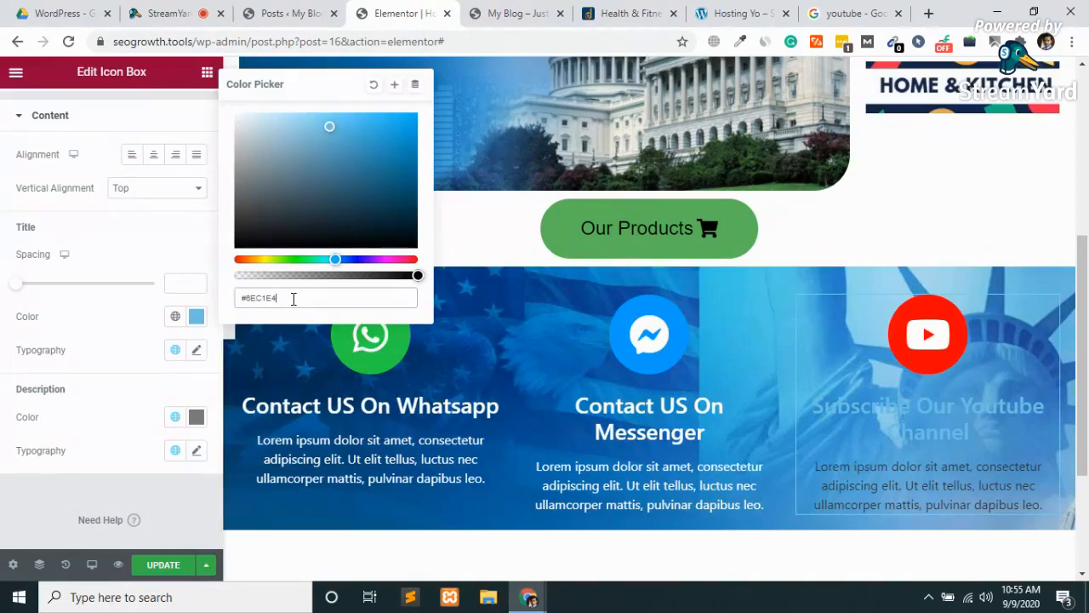
pyautogui.press('BackSpace')
pyautogui.press('BackSpace')
pyautogui.press('BackSpace')
pyautogui.press('BackSpace')
pyautogui.press('BackSpace')
pyautogui.press('BackSpace')
pyautogui.press('BackSpace')
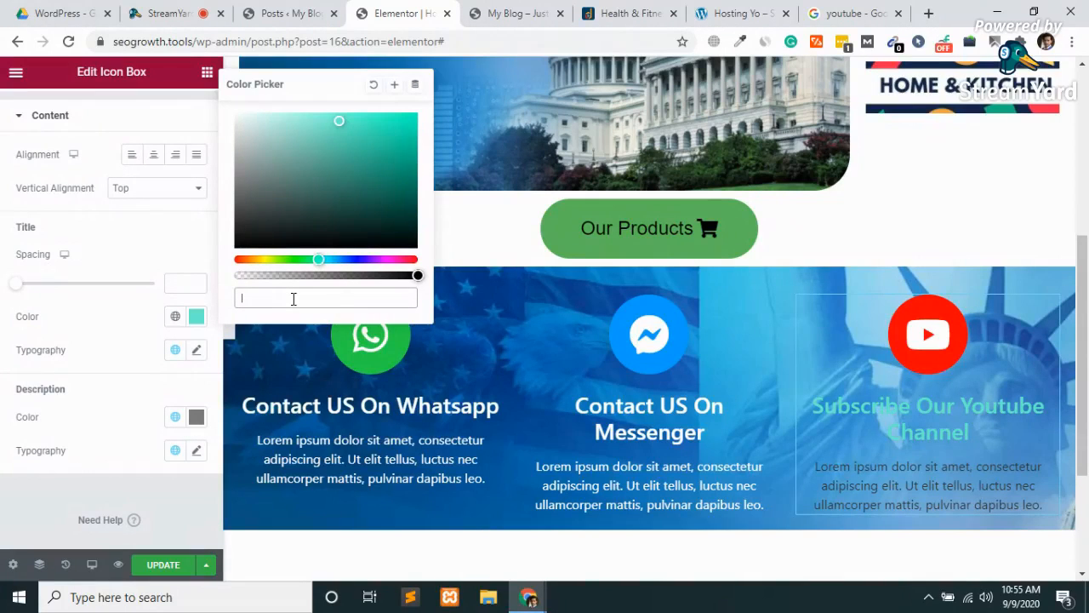
pyautogui.write('#ffffff')
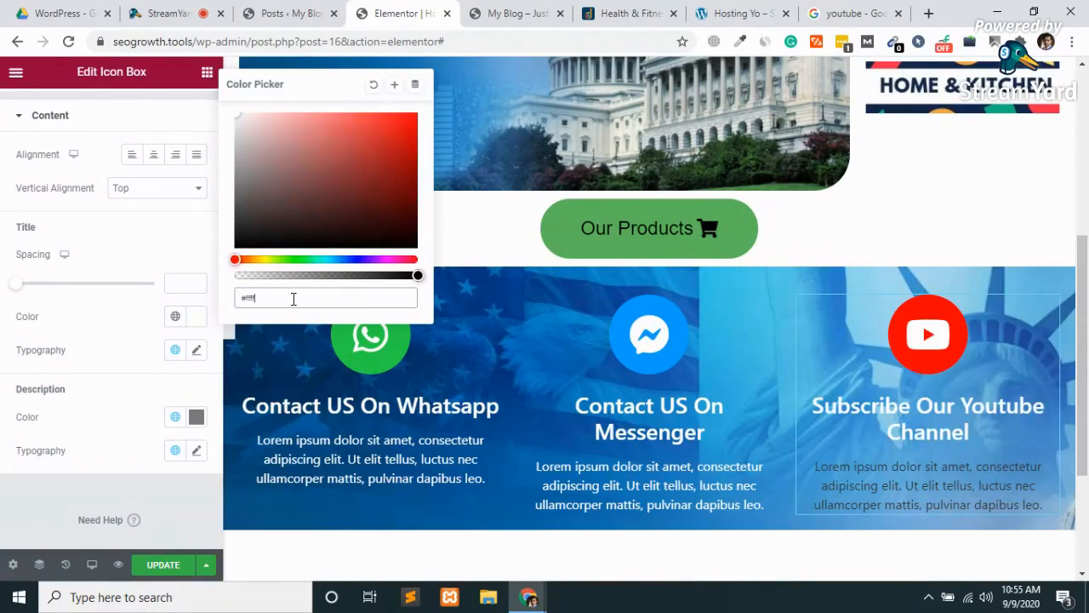
# Set the description color of the Youtube icon box to white (#ffffff) and update the page
pyautogui.click(198, 417)
pyautogui.click(198, 417)
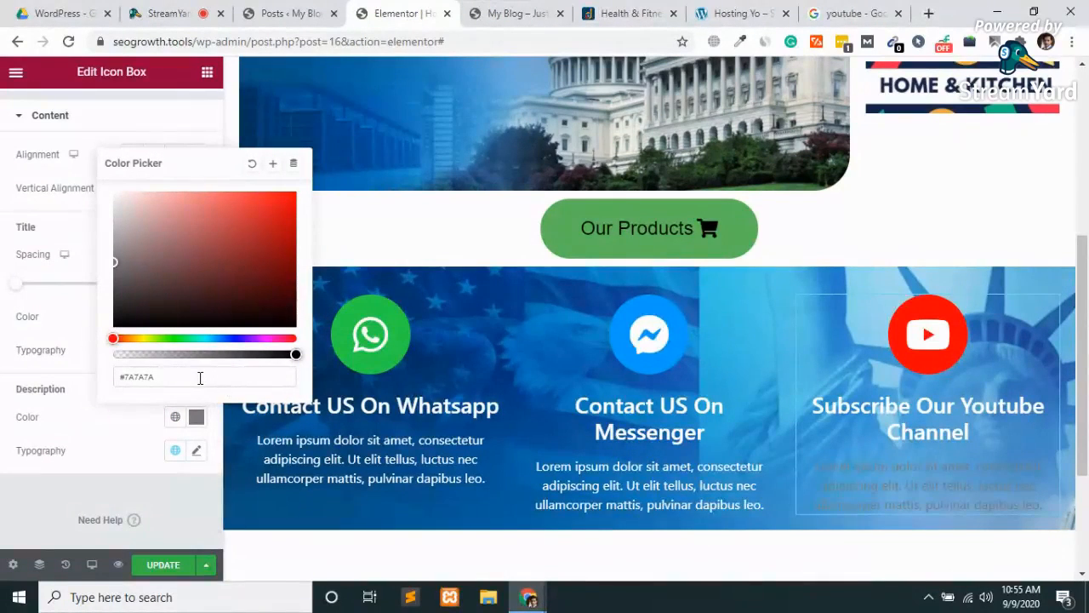
pyautogui.click(200, 379)
pyautogui.press('BackSpace')
pyautogui.press('BackSpace')
pyautogui.press('BackSpace')
pyautogui.press('BackSpace')
pyautogui.press('BackSpace')
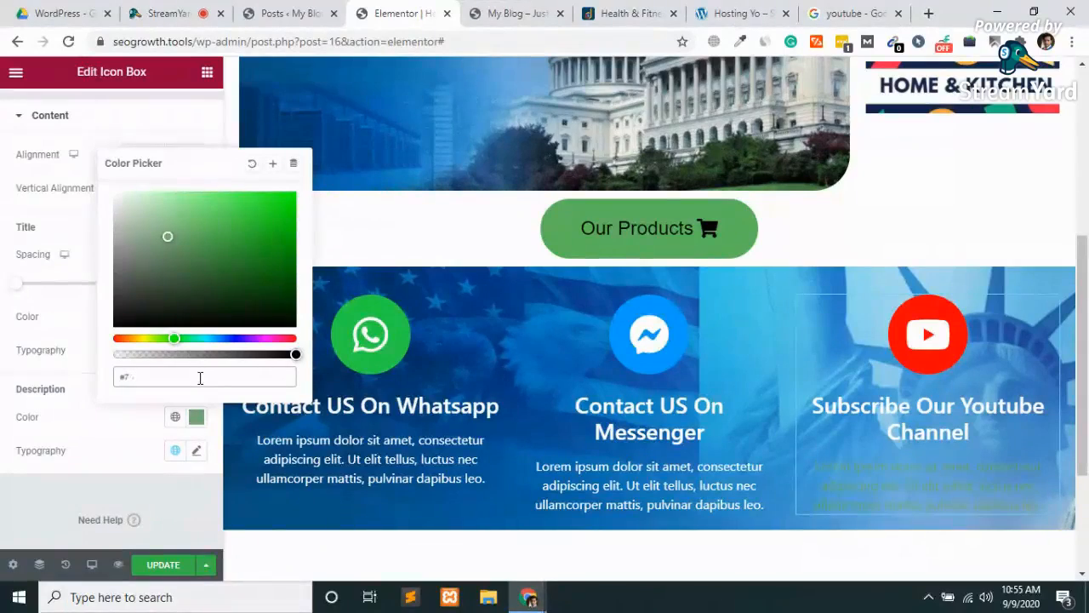
pyautogui.press('BackSpace')
pyautogui.write('ffffff')
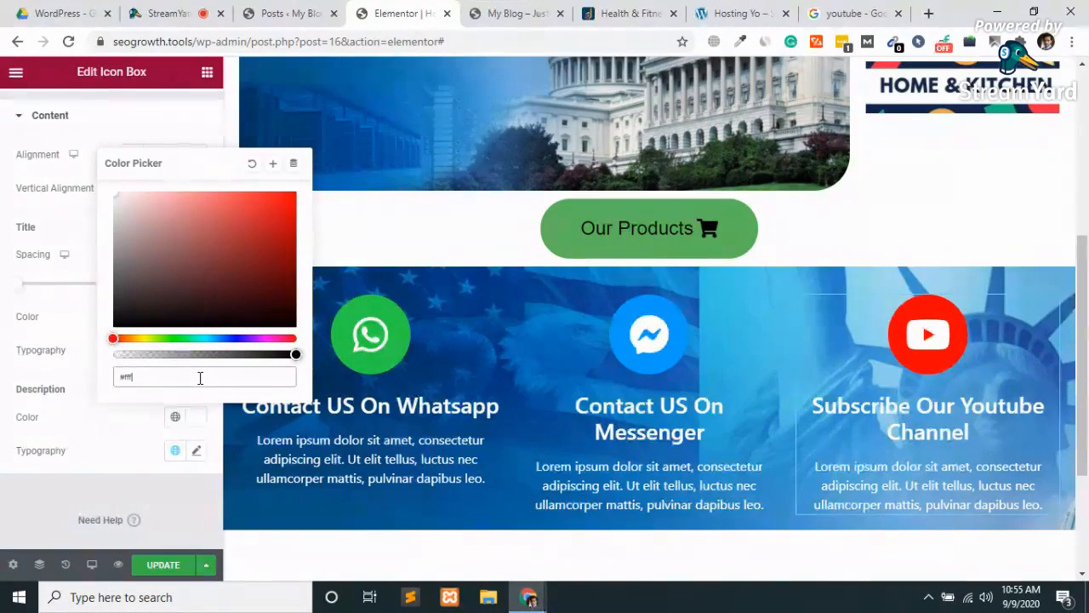
pyautogui.click(85, 485)
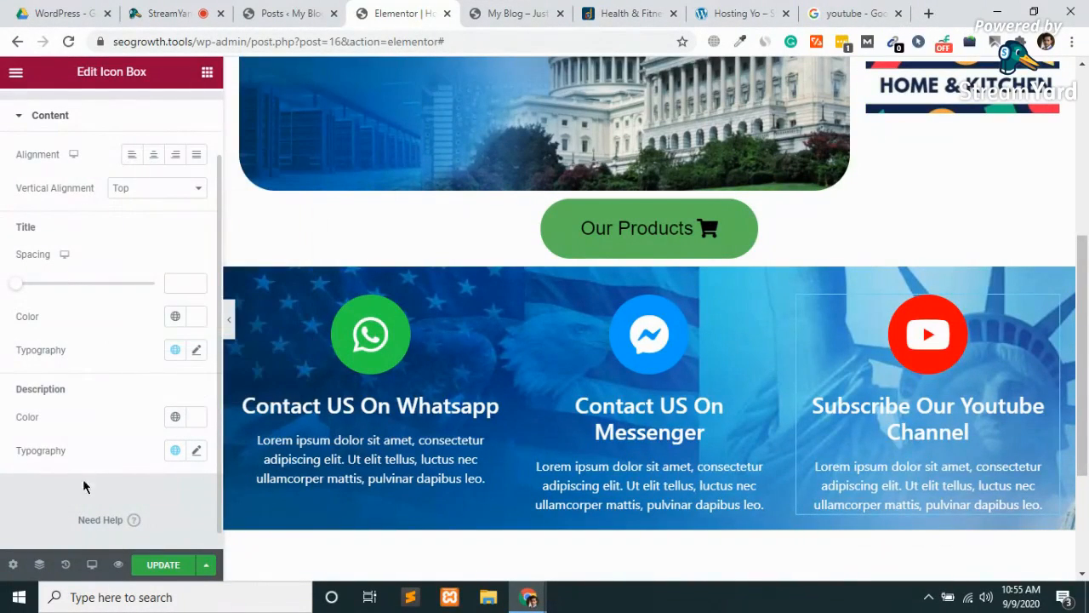
pyautogui.click(154, 569)
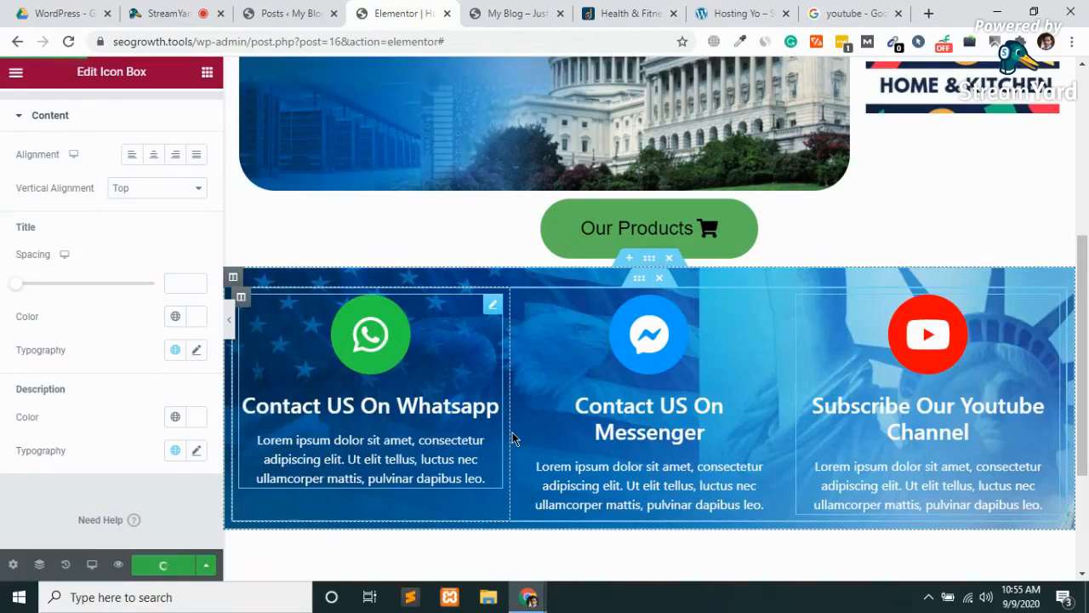
pyautogui.scroll(-1, 808, 358)
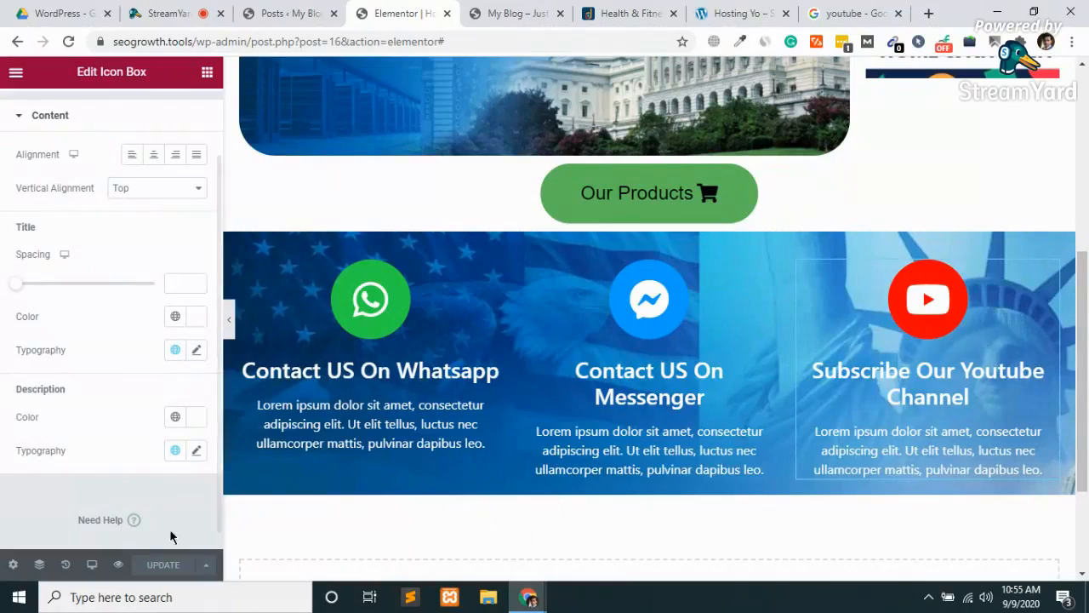
# Reload the page preview and examine the layout from the heading down to the contact boxes
pyautogui.click(515, 13)
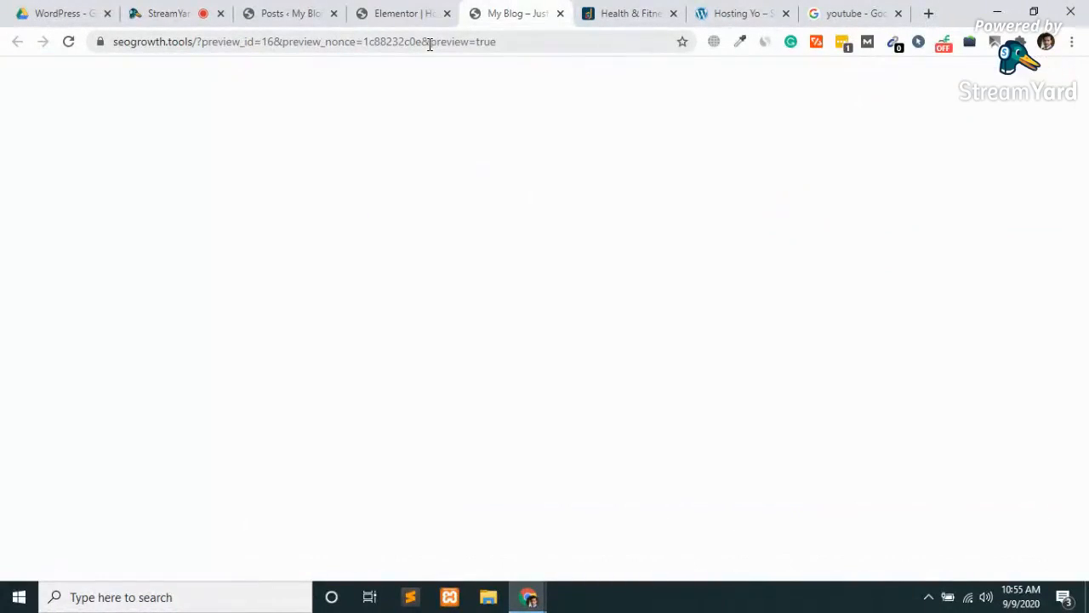
pyautogui.press('F5')
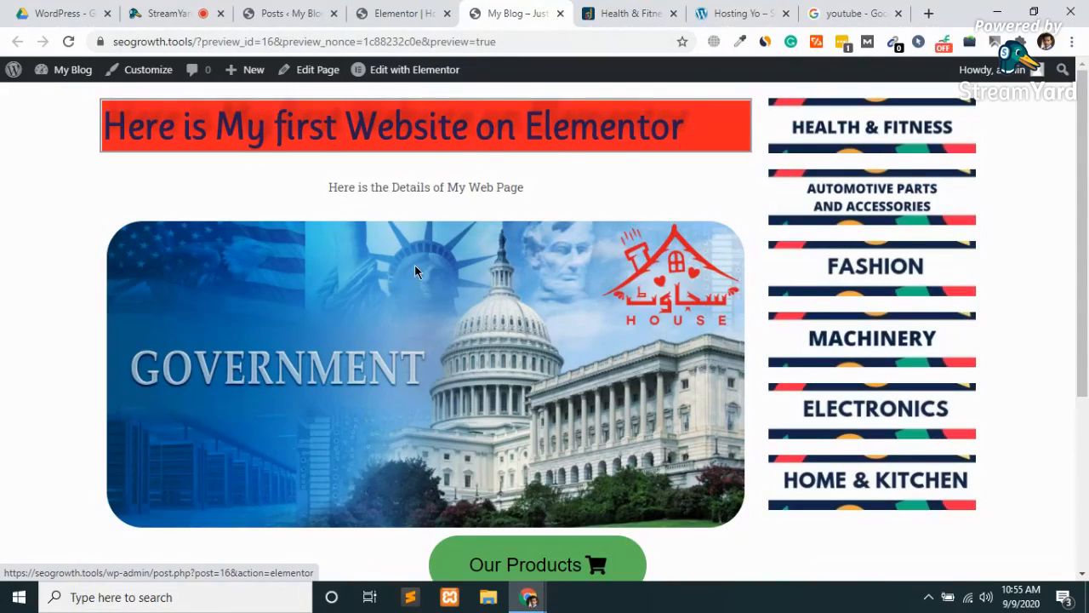
pyautogui.scroll(-1, 414, 265)
pyautogui.scroll(-2, 414, 270)
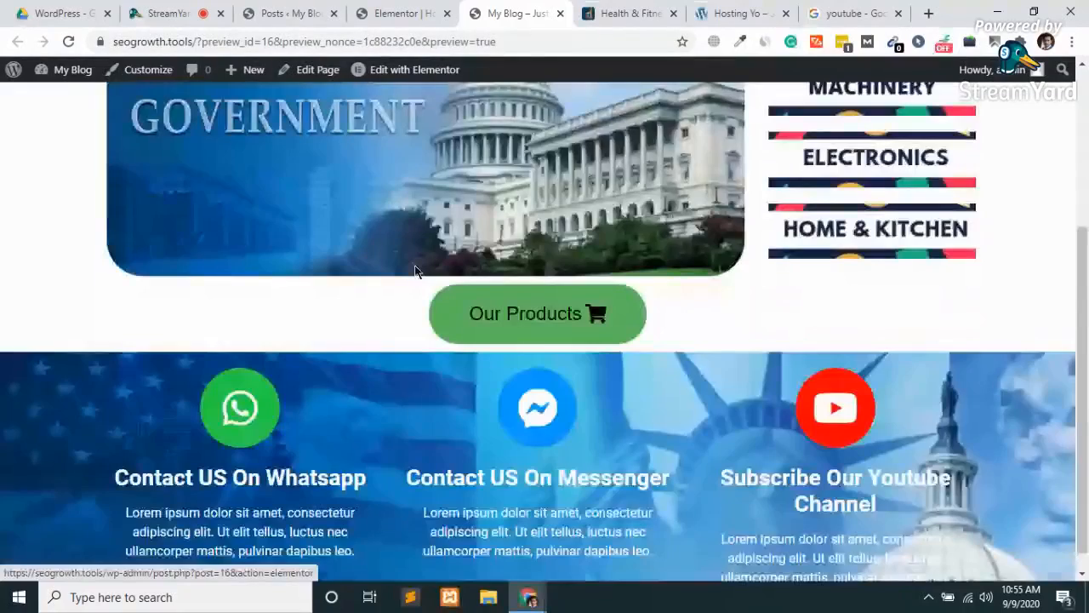
pyautogui.scroll(4, 415, 264)
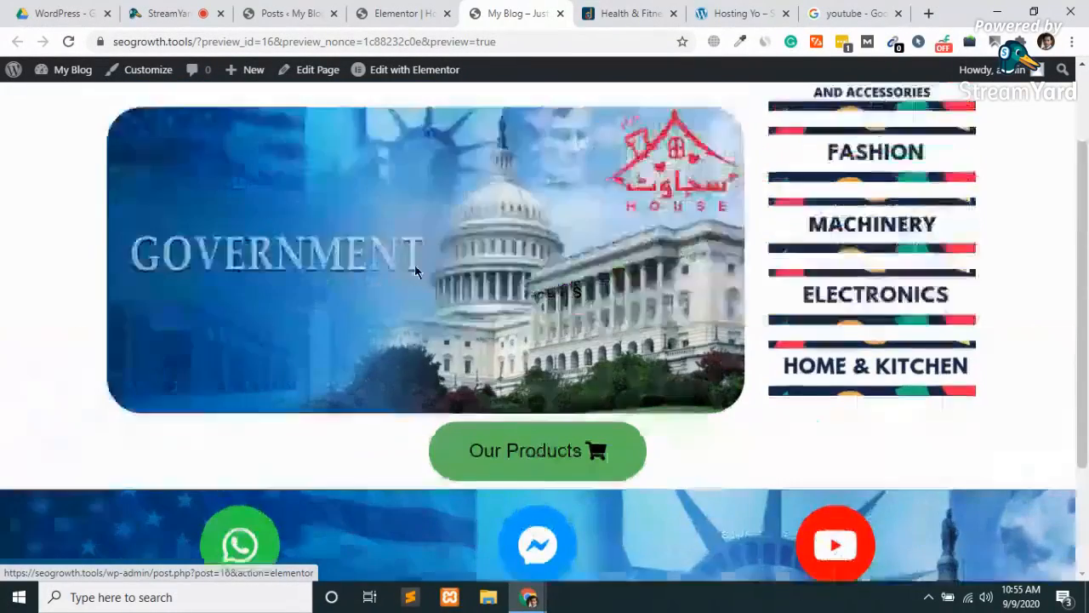
pyautogui.scroll(-4, 415, 265)
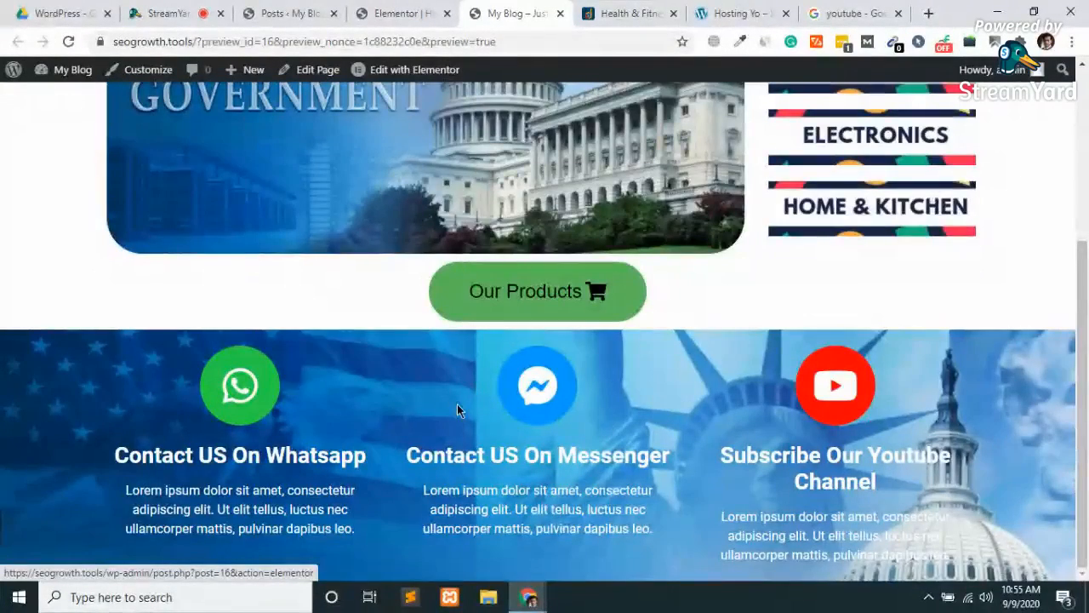
pyautogui.scroll(3, 457, 410)
pyautogui.scroll(-3, 456, 410)
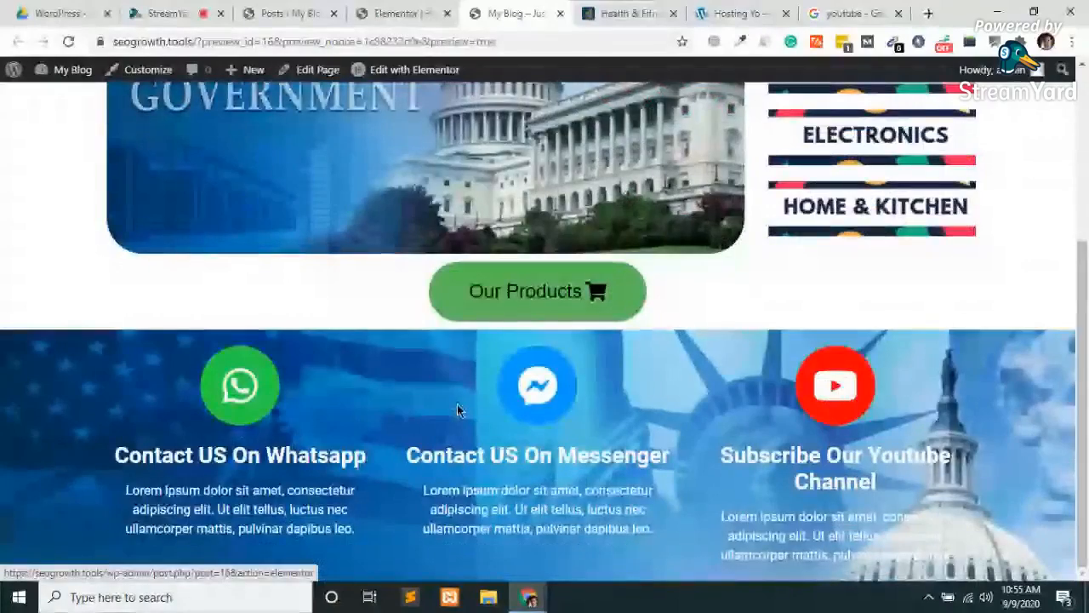
# Return to the Elementor editor and search the available widgets for "slide"
pyautogui.click(395, 8)
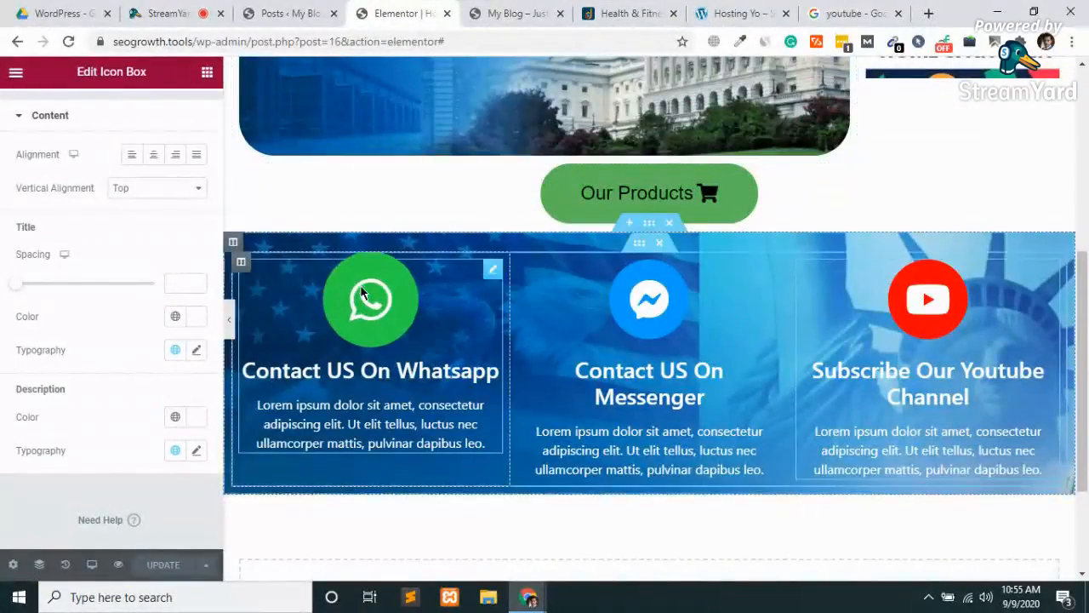
pyautogui.scroll(3, 361, 291)
pyautogui.scroll(1, 360, 291)
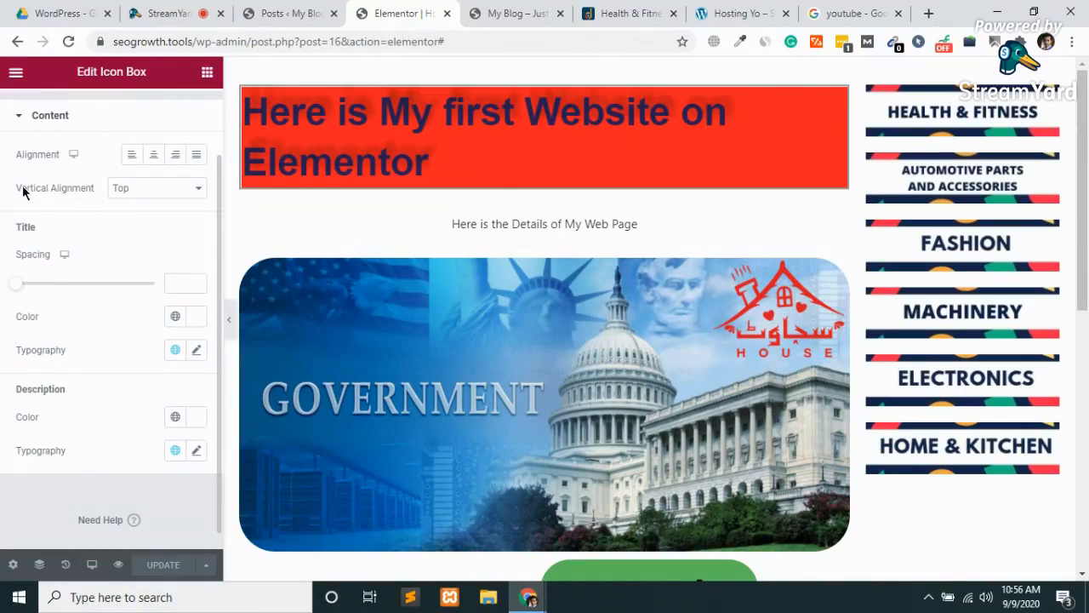
pyautogui.scroll(2, 49, 185)
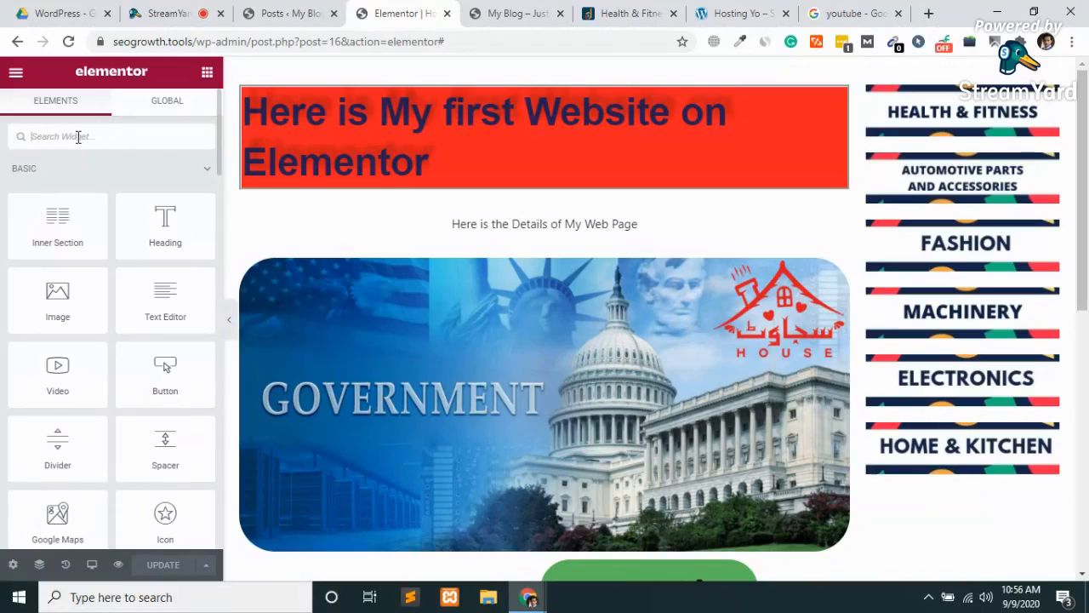
pyautogui.click(77, 136)
pyautogui.write('slide')
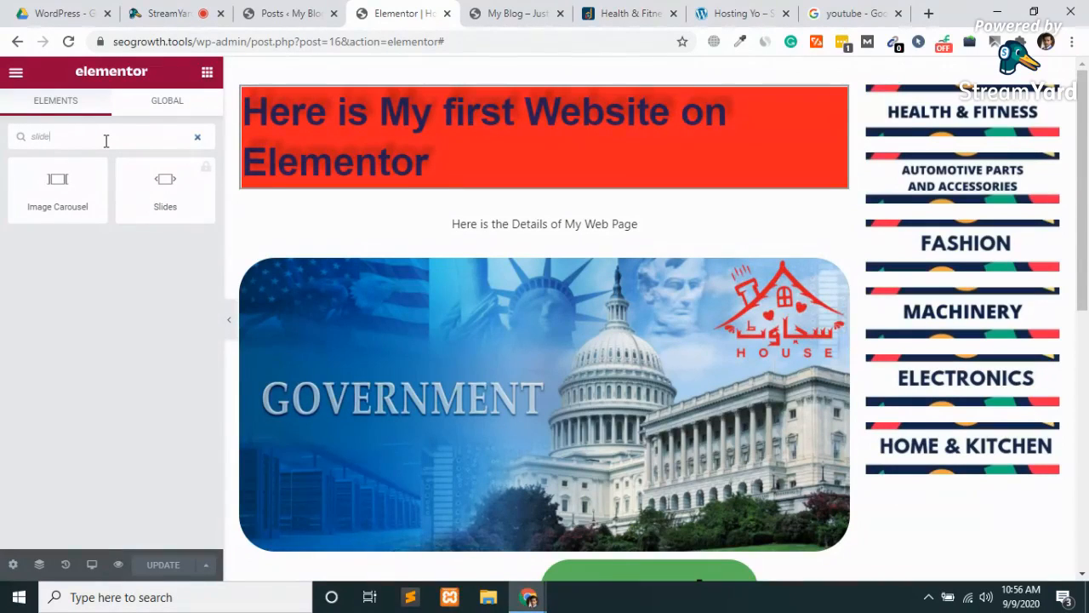
# Search the widgets for "pos" to look over the post-related elements, and clear the search
pyautogui.press('BackSpace')
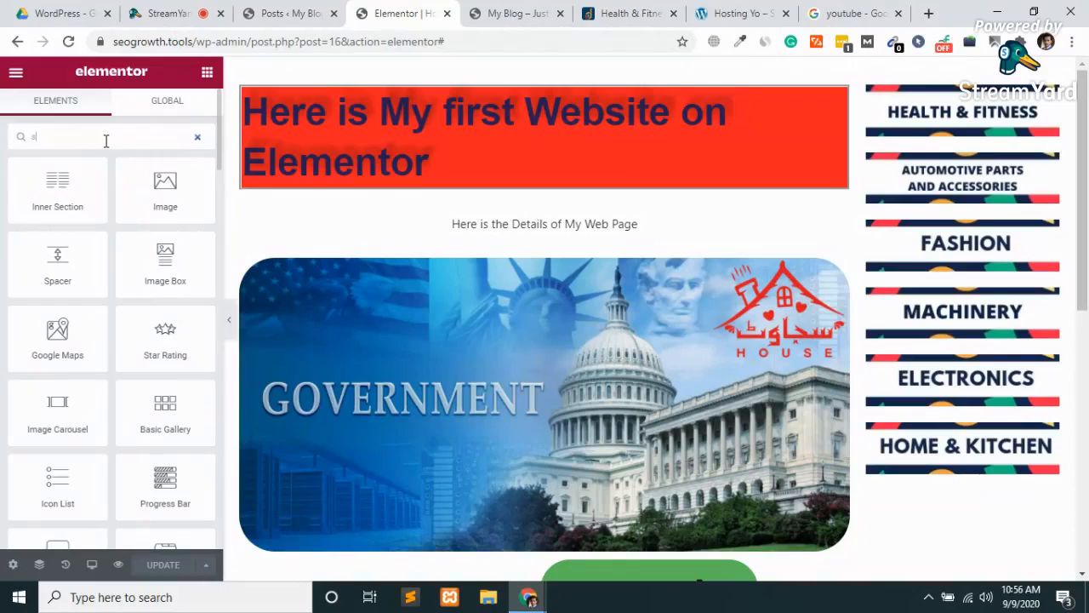
pyautogui.press('BackSpace')
pyautogui.write('post')
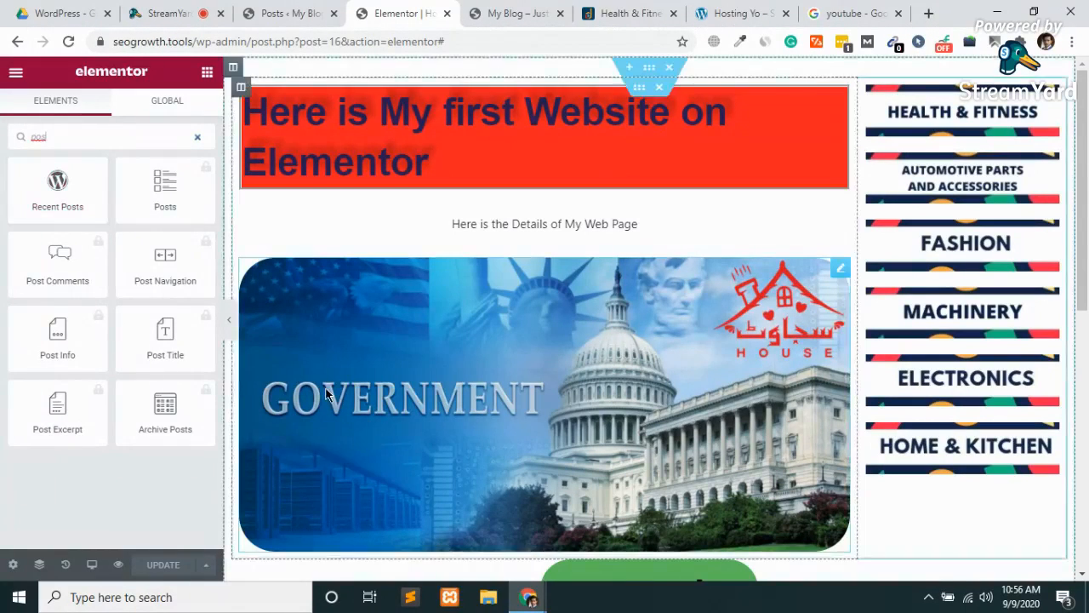
pyautogui.scroll(-6, 326, 393)
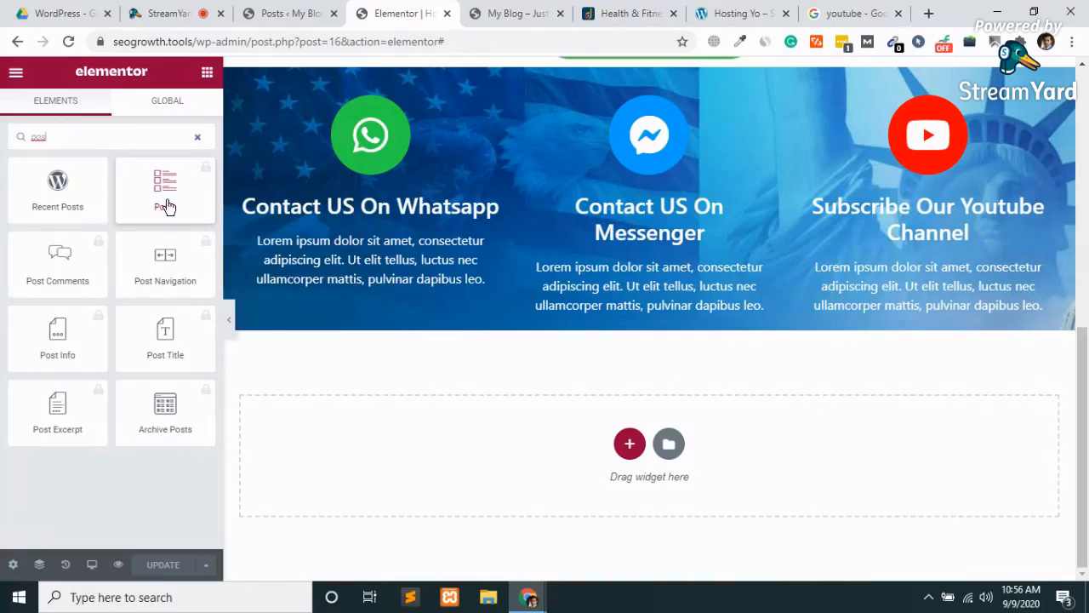
pyautogui.scroll(2, 335, 304)
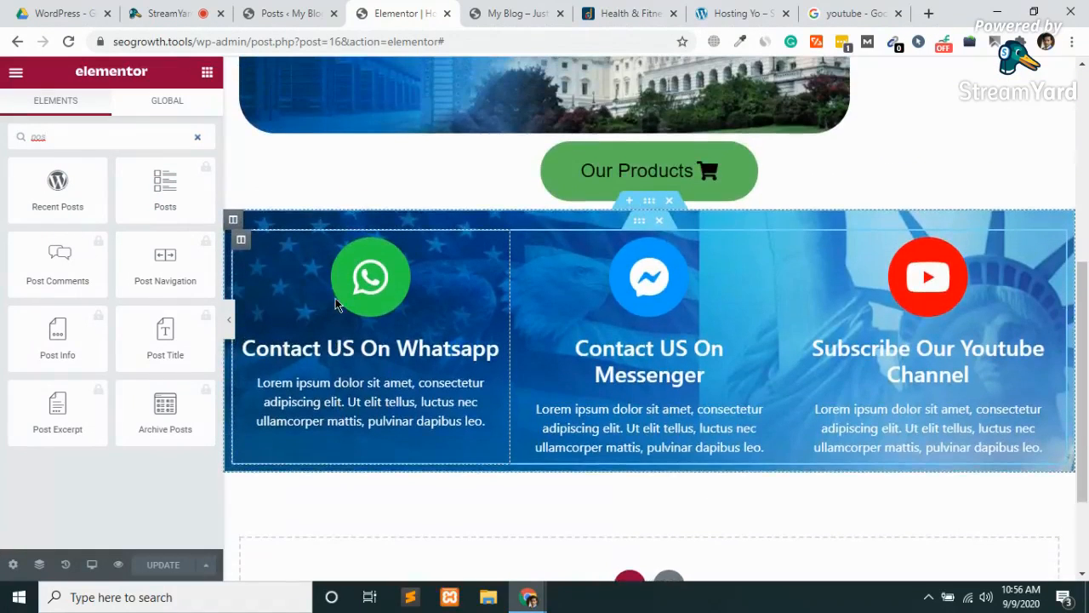
pyautogui.scroll(3, 335, 300)
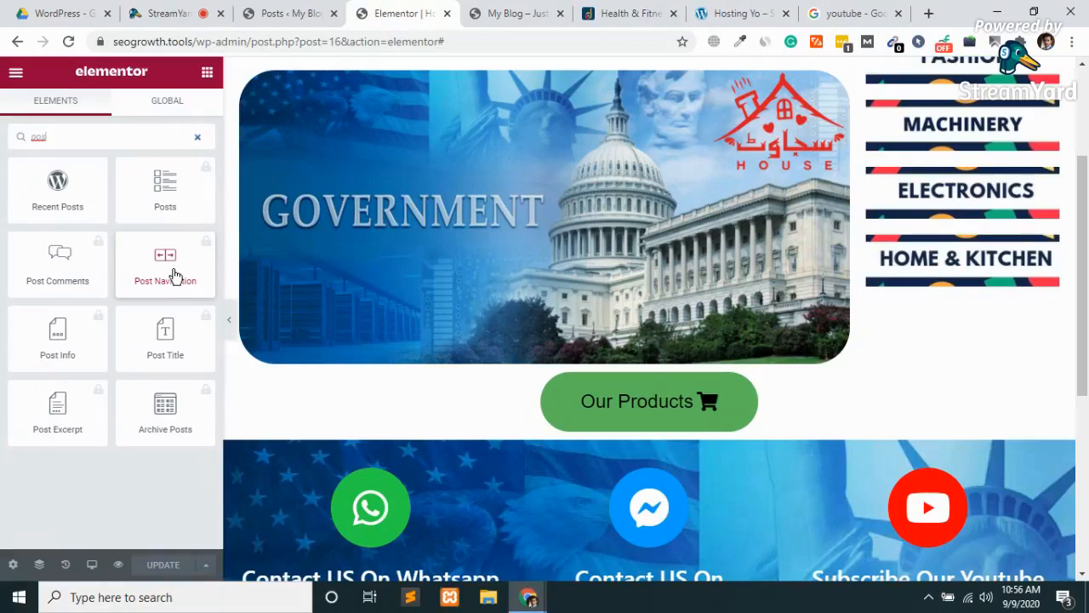
pyautogui.scroll(2, 591, 389)
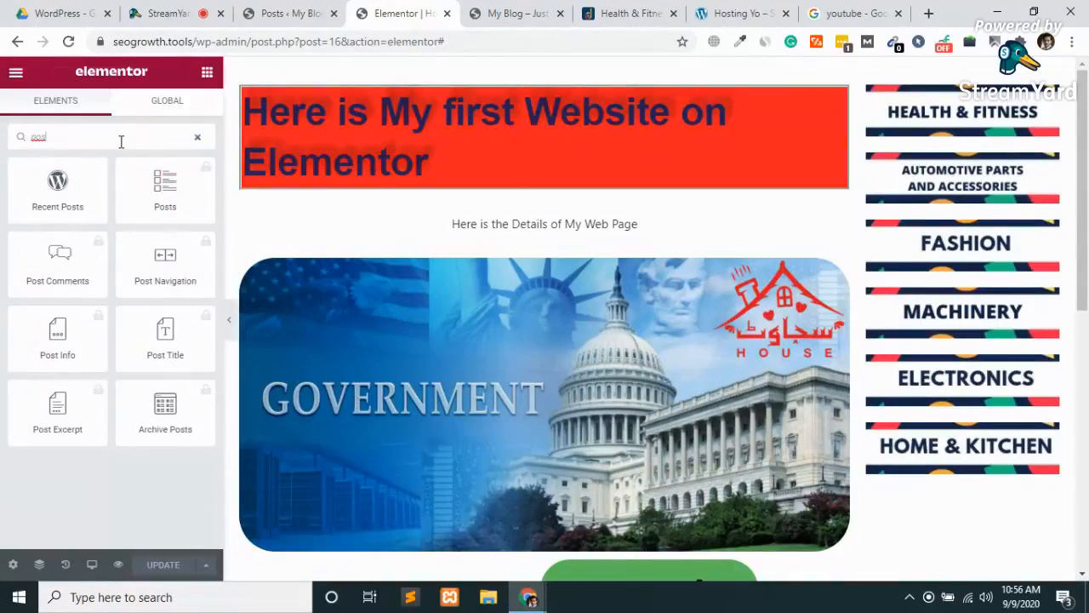
pyautogui.press('BackSpace')
pyautogui.press('BackSpace')
pyautogui.press('BackSpace')
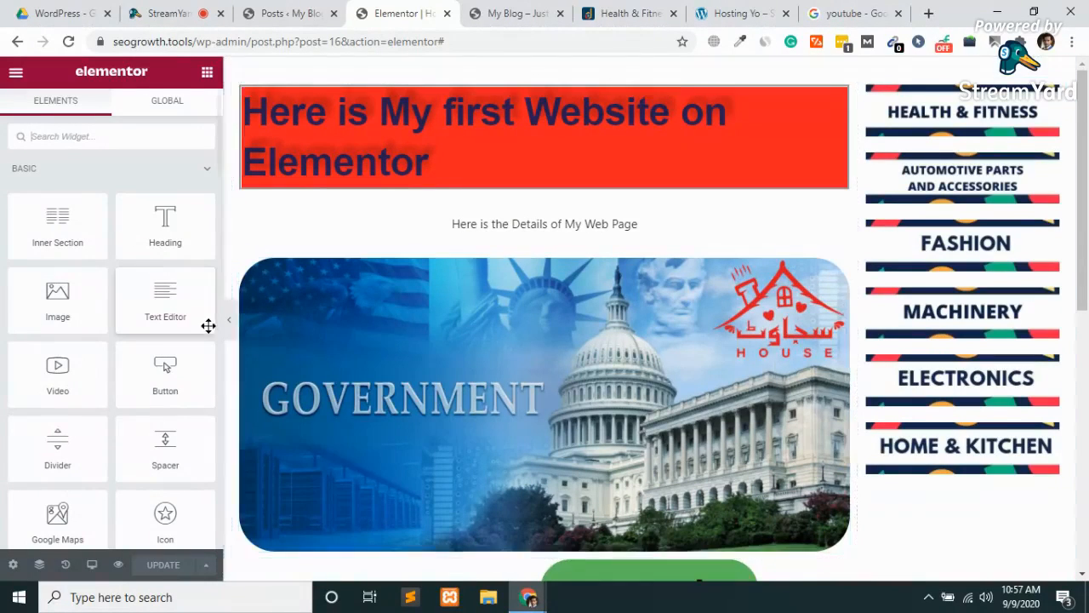
# Review the whole page in the editor, from the heading to the contact section and empty area below
pyautogui.scroll(-5, 404, 340)
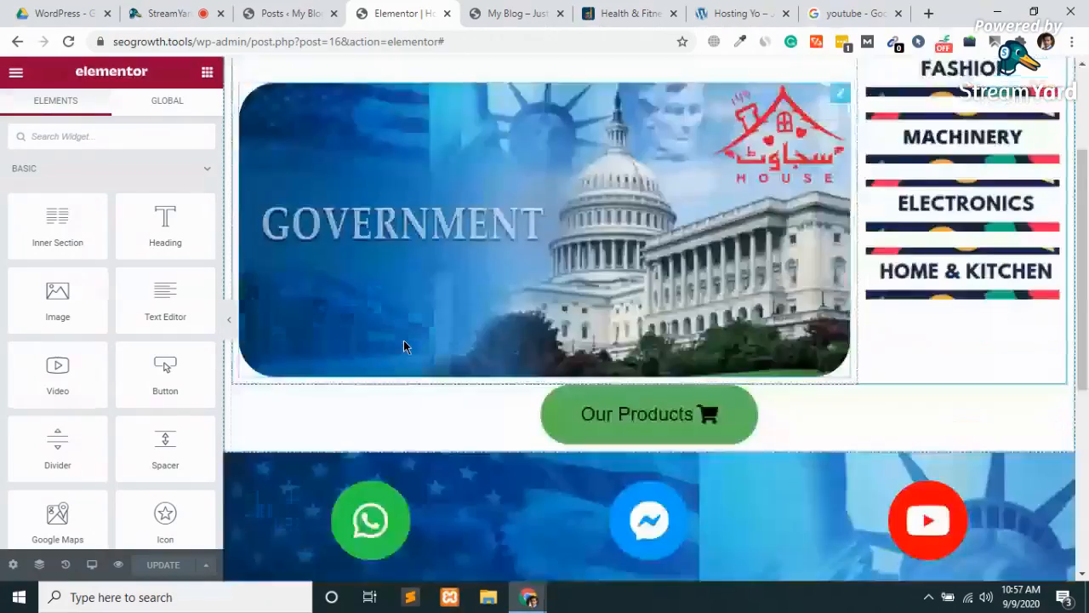
pyautogui.scroll(-1, 403, 339)
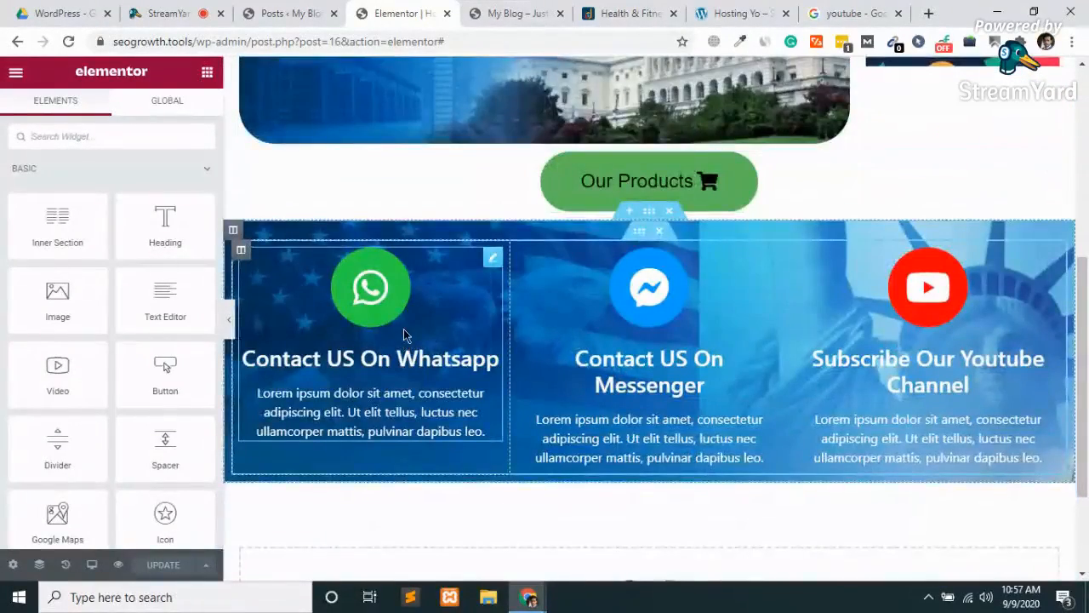
pyautogui.scroll(-2, 403, 328)
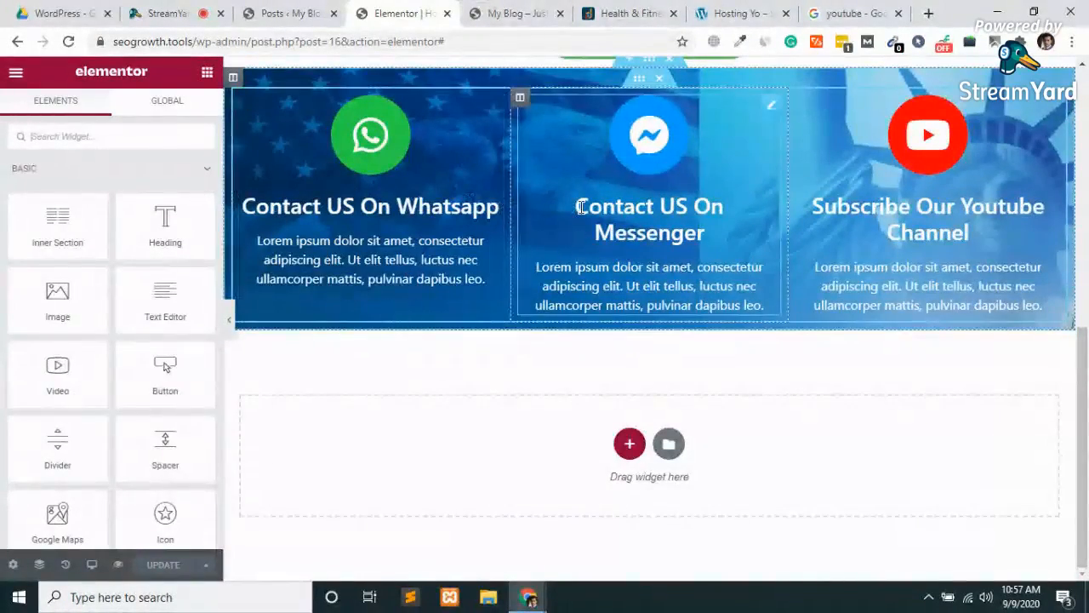
pyautogui.scroll(8, 581, 207)
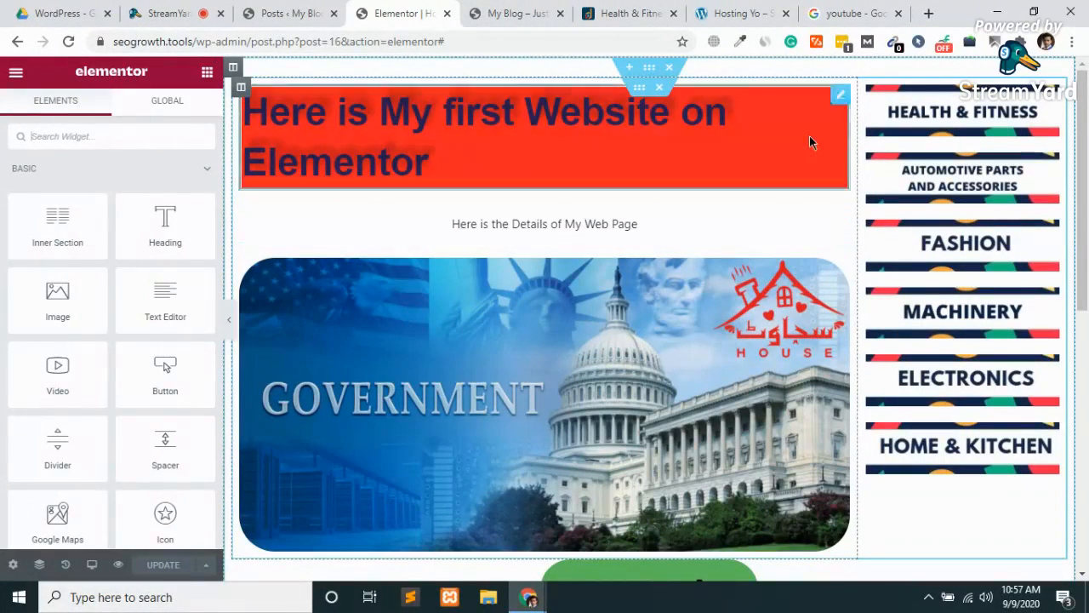
pyautogui.scroll(-5, 763, 303)
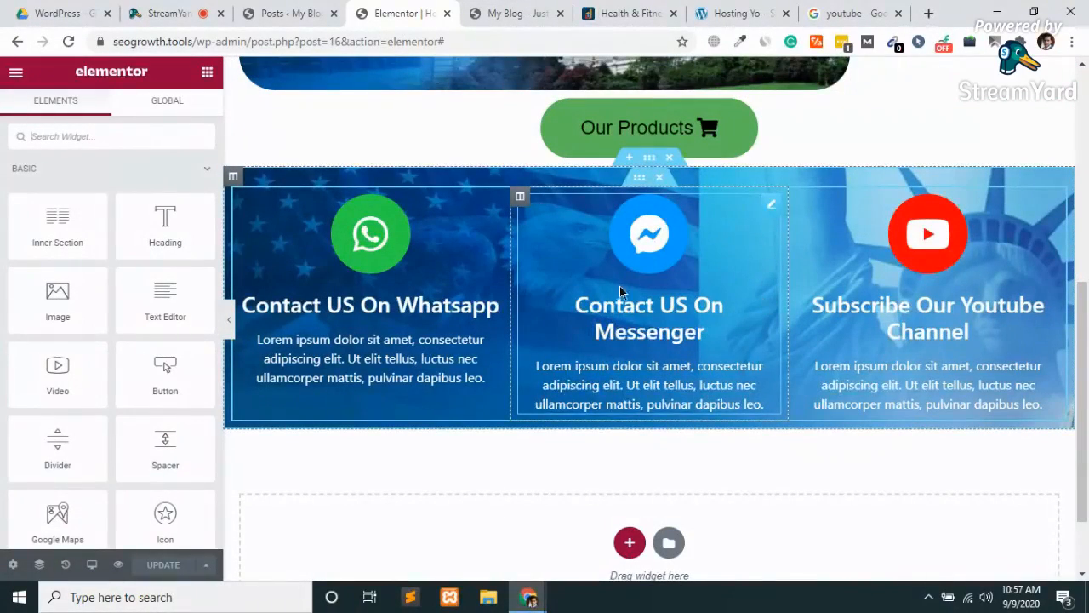
pyautogui.scroll(1, 586, 309)
pyautogui.scroll(5, 587, 309)
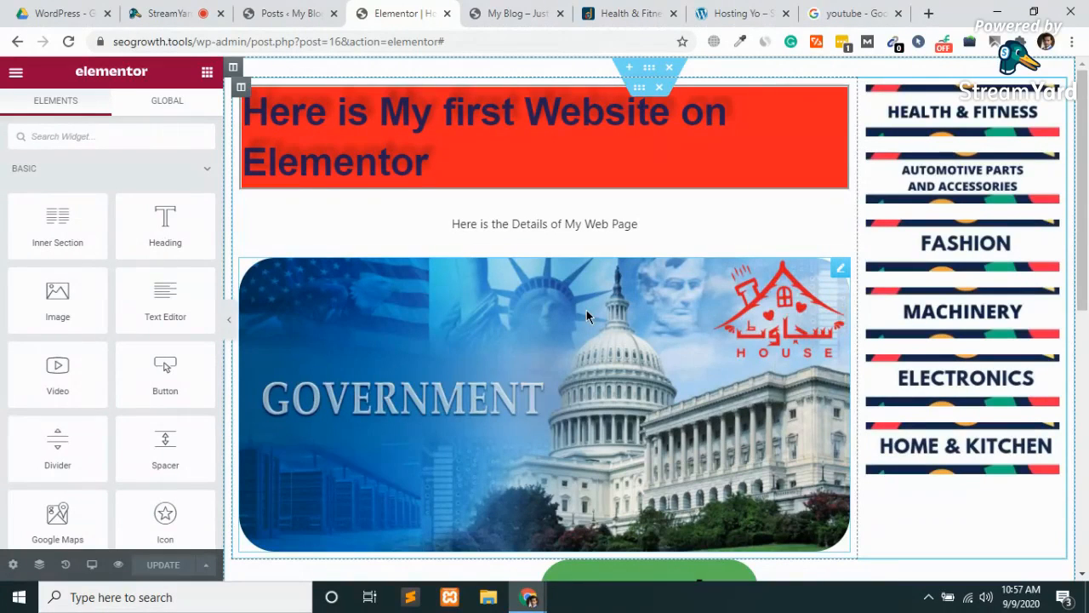
pyautogui.scroll(-5, 586, 316)
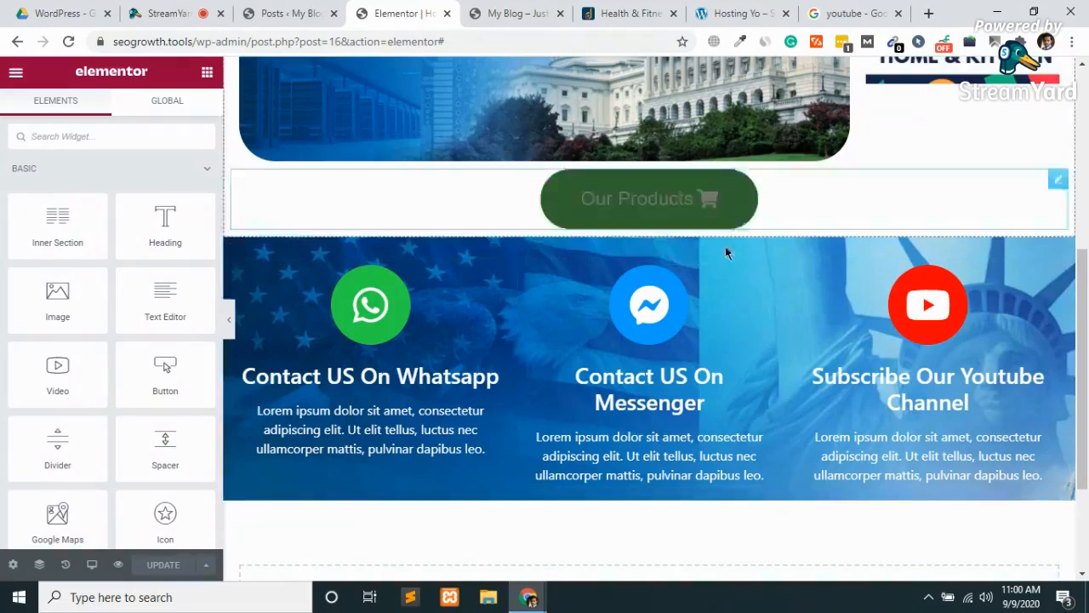
pyautogui.scroll(5, 722, 249)
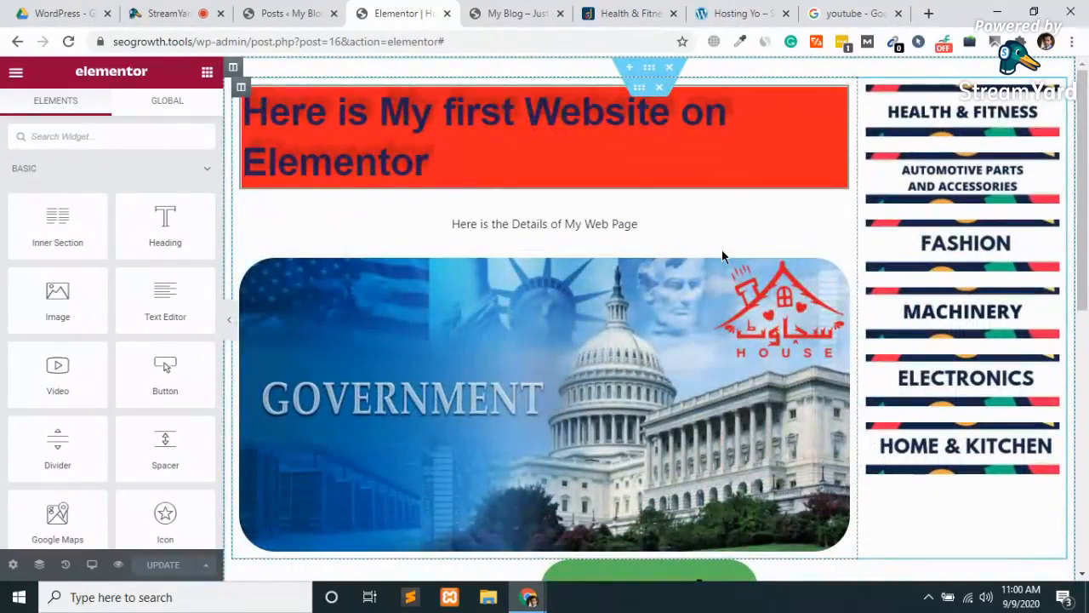